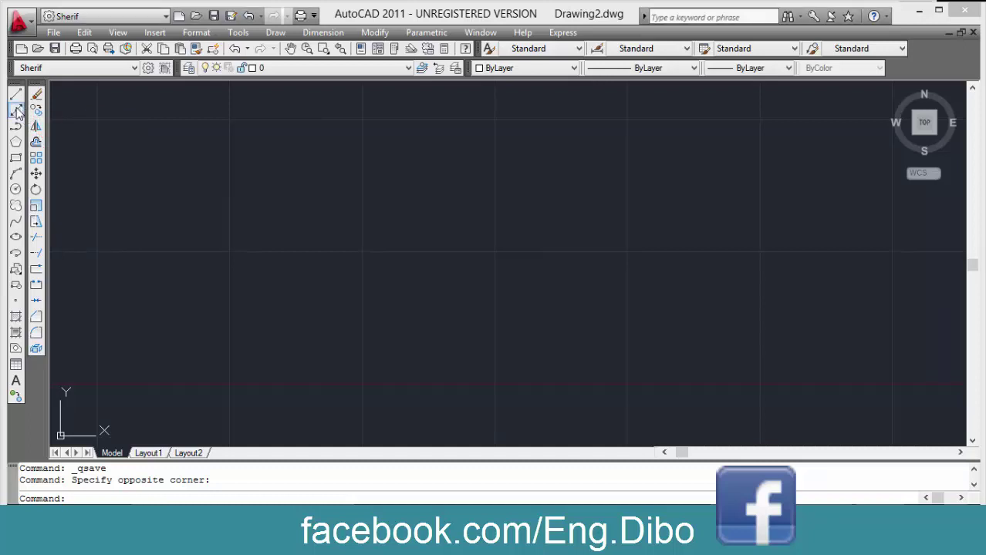
Draw a sloping infinite construction line through two picked points across the empty drawing.
click(17, 112)
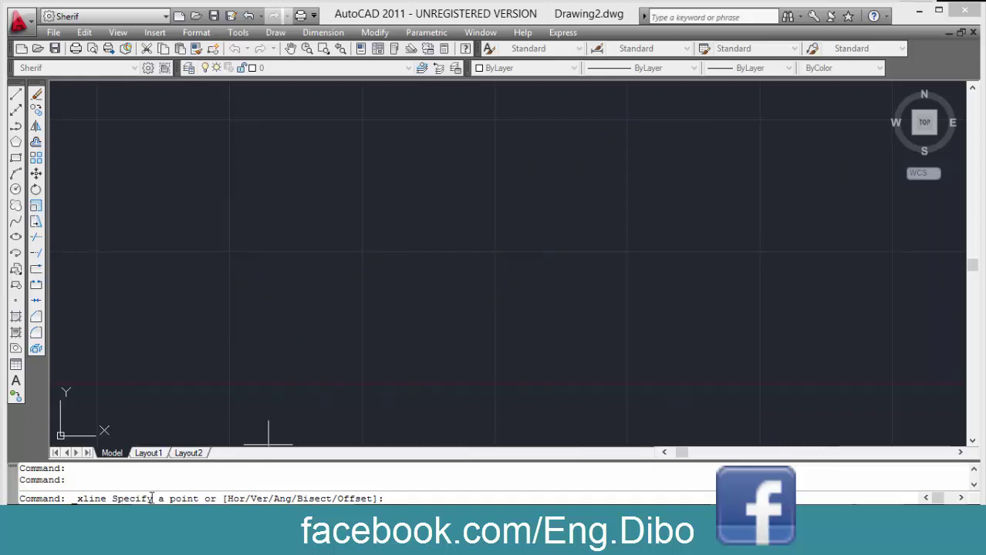
click(182, 194)
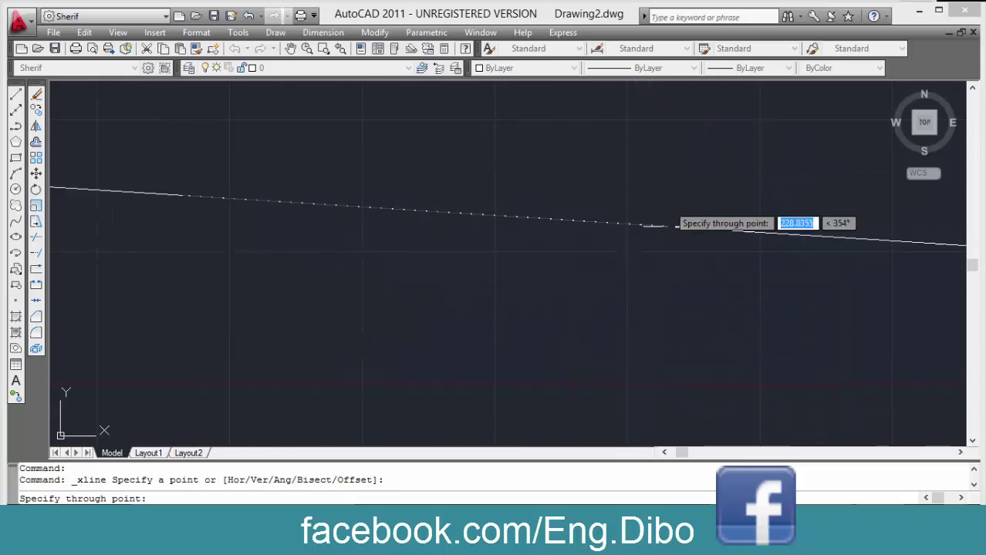
click(657, 326)
key(Return)
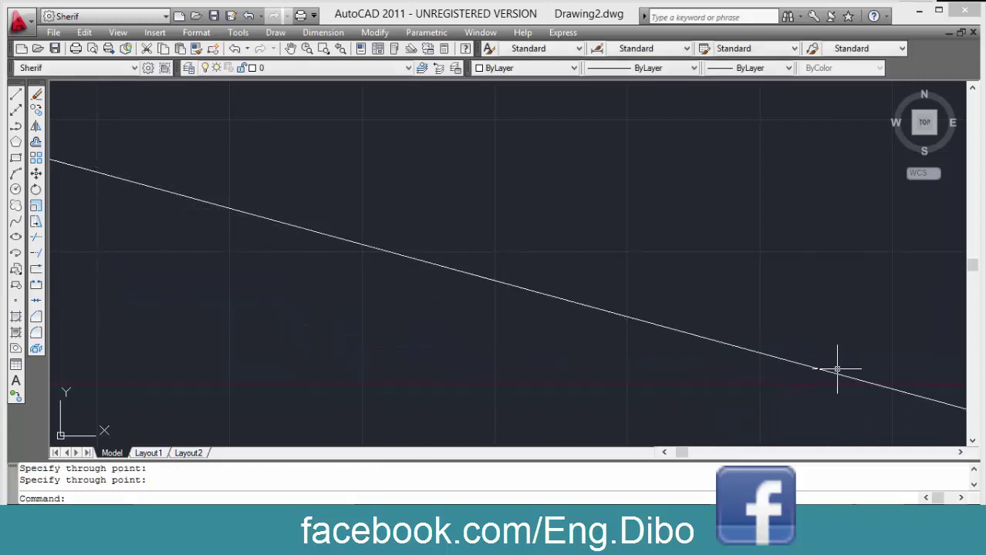
scroll(668, 290, down, 1)
scroll(668, 298, up, 2)
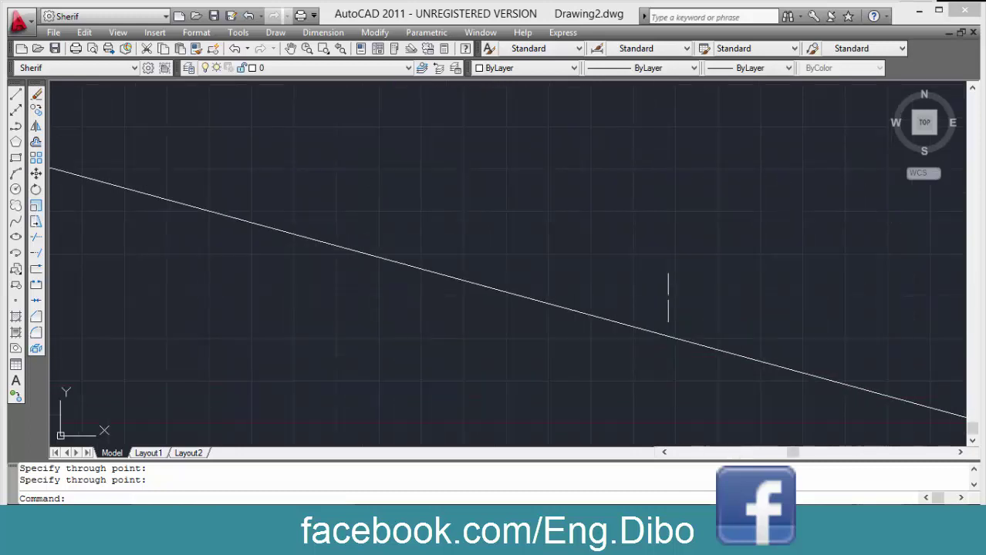
scroll(668, 297, down, 3)
Pan the origin toward the centre and start the XLINE command with XL.
middle_drag(571, 318, 569, 344)
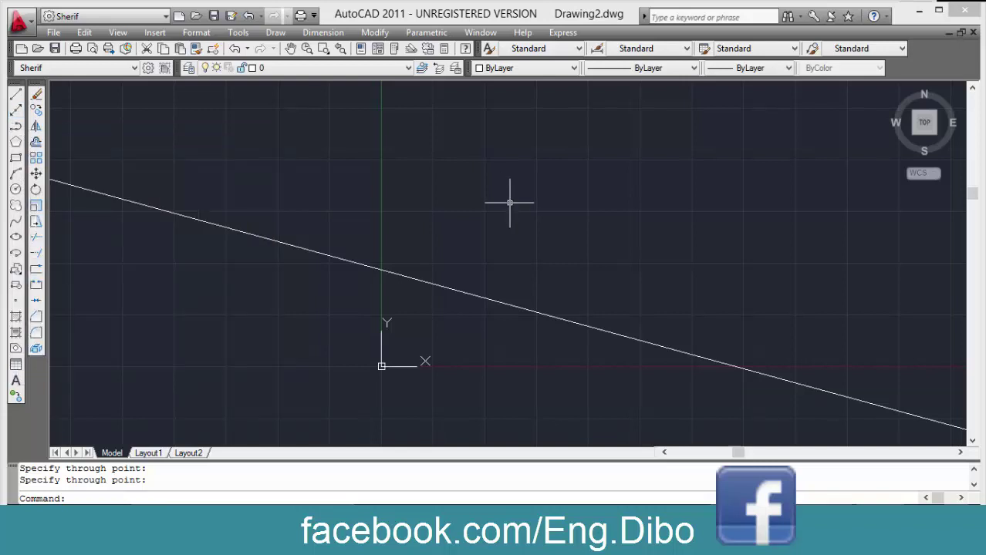
text(xl)
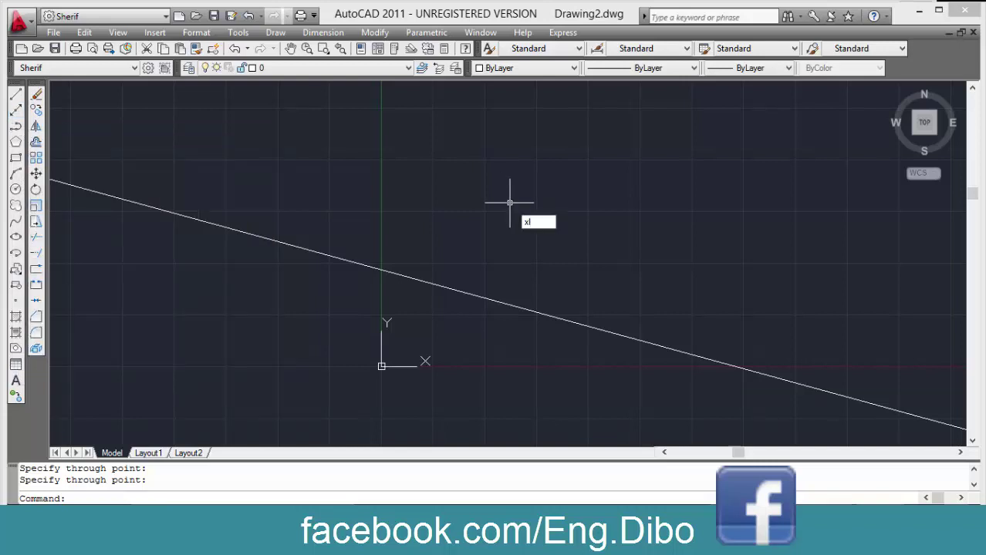
key(Return)
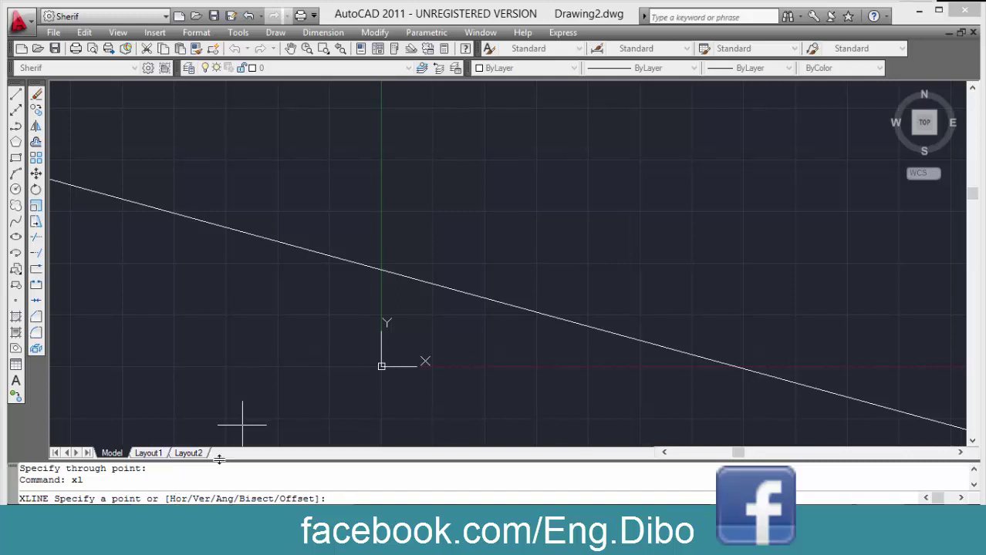
Place a horizontal construction line near the top of the drawing.
text(h)
key(Return)
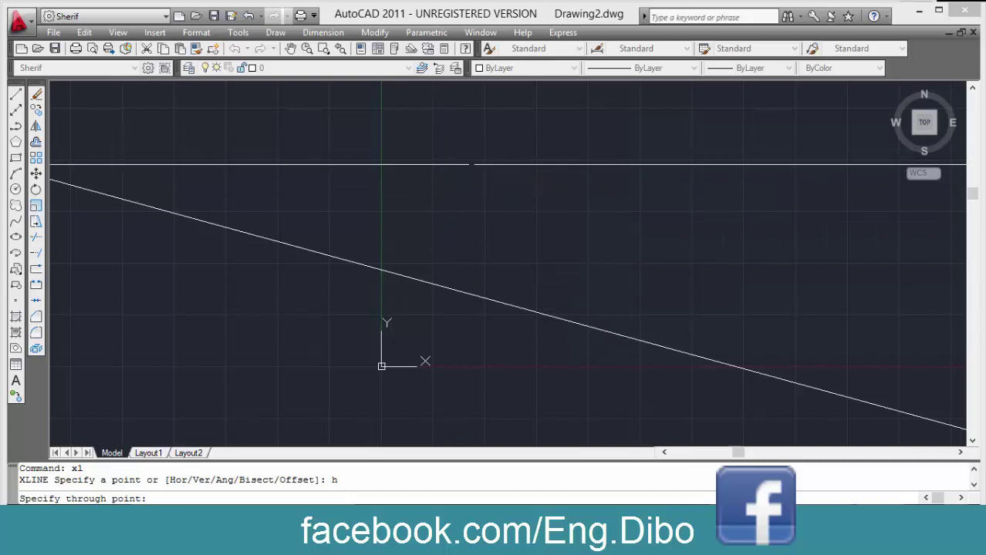
click(470, 165)
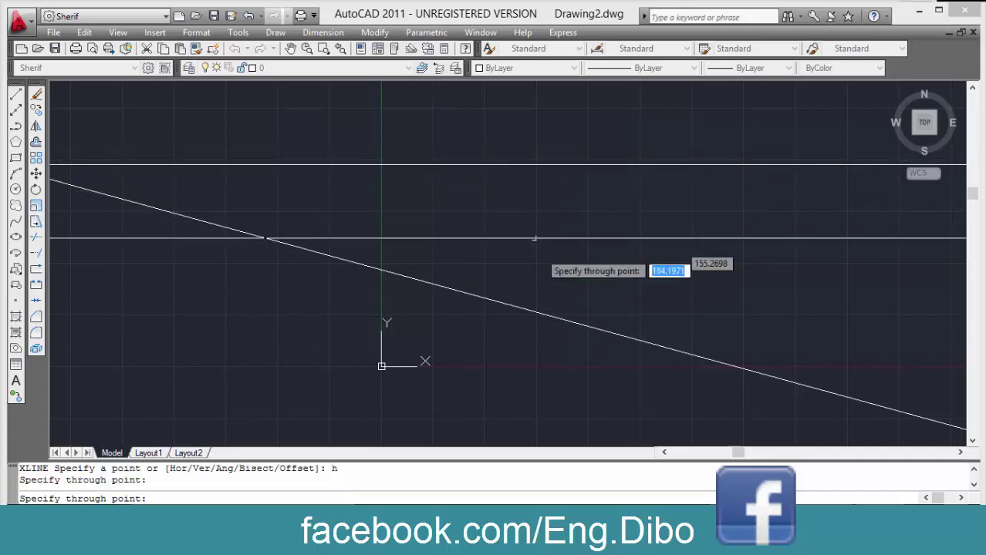
key(Return)
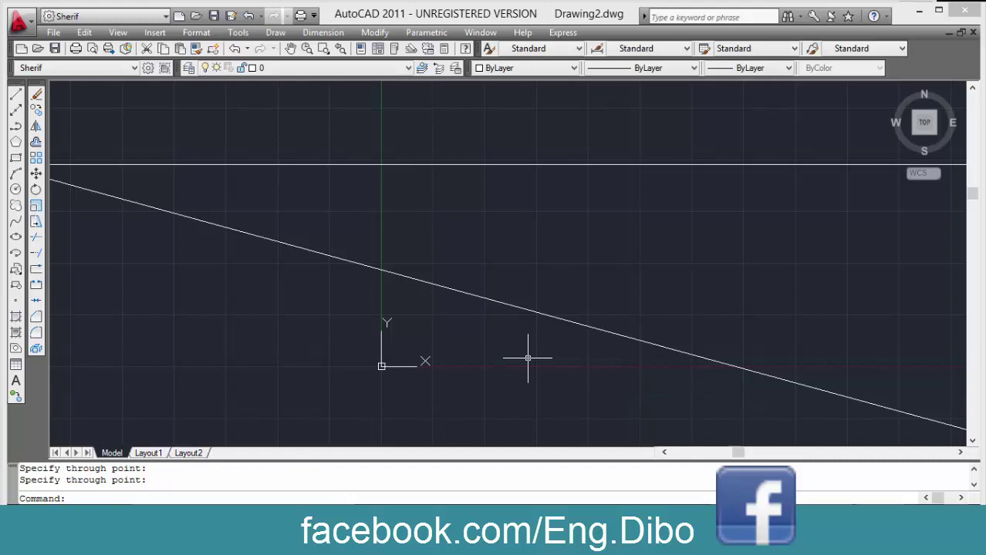
text(x)
text(v)
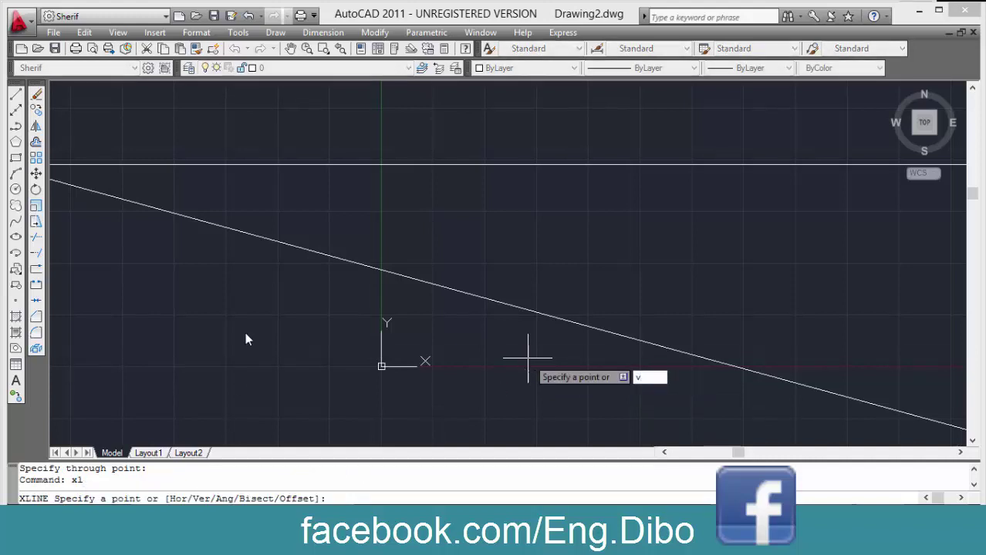
Place a vertical construction line right of centre.
key(Return)
click(631, 266)
key(Return)
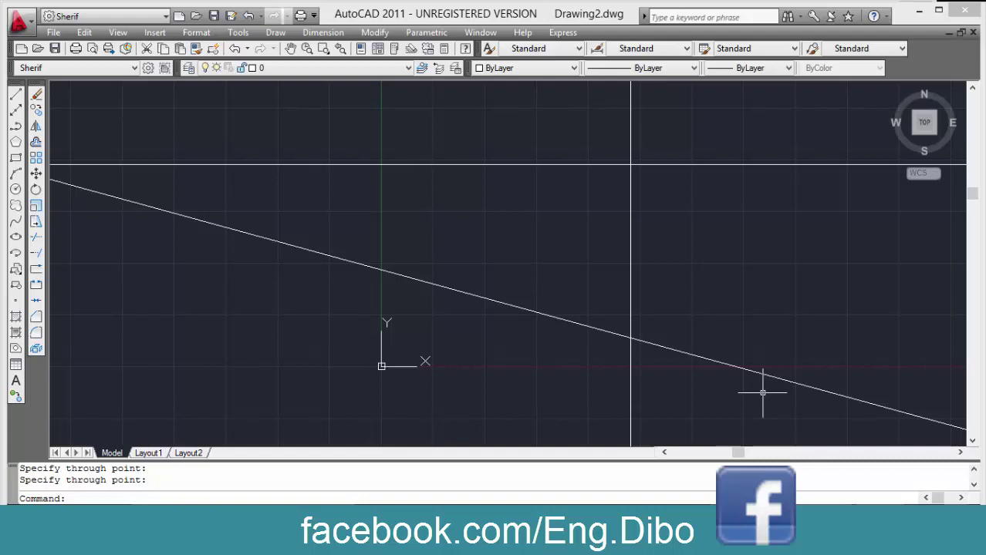
Add a construction line at a 45-degree angle using XLINE's Ang option.
text(xl)
key(Return)
text(a)
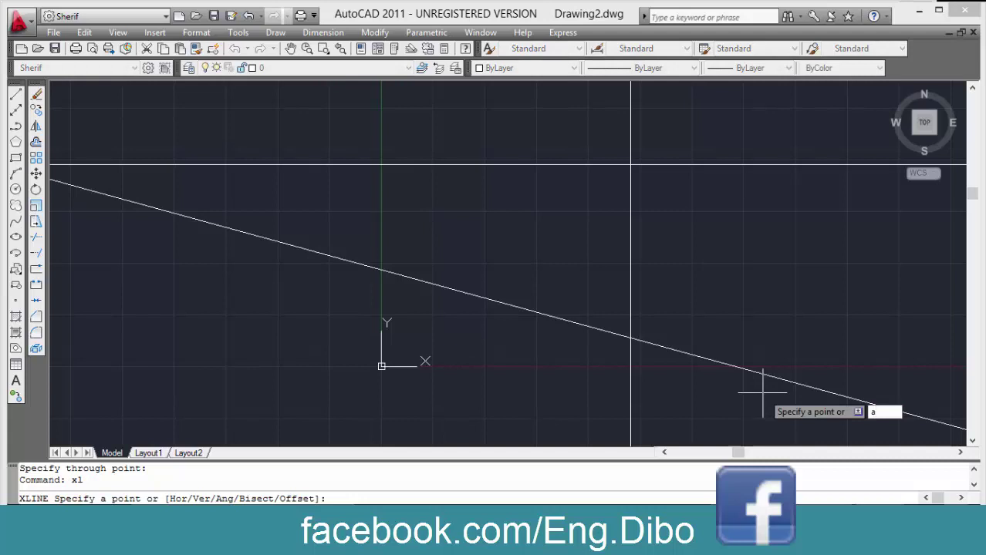
key(Return)
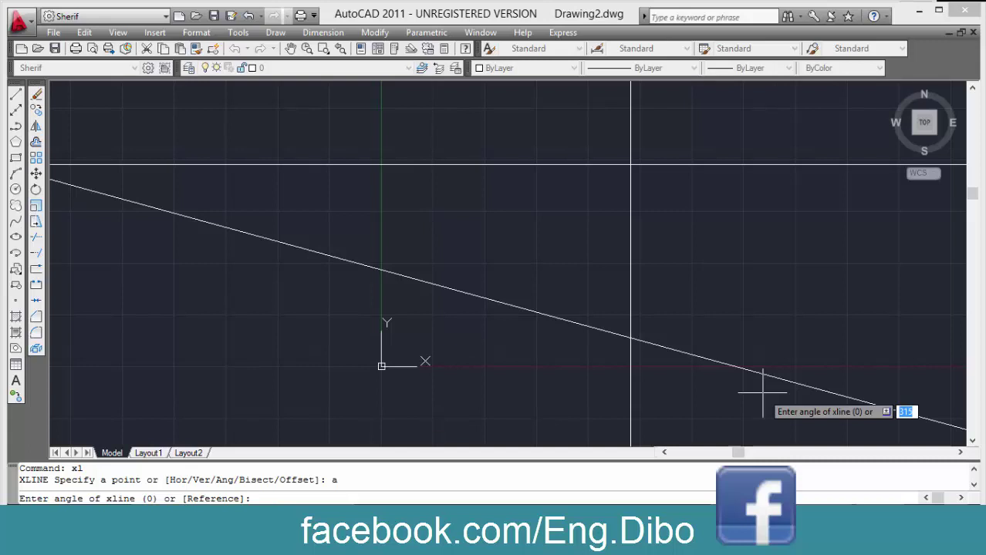
text(45)
key(Return)
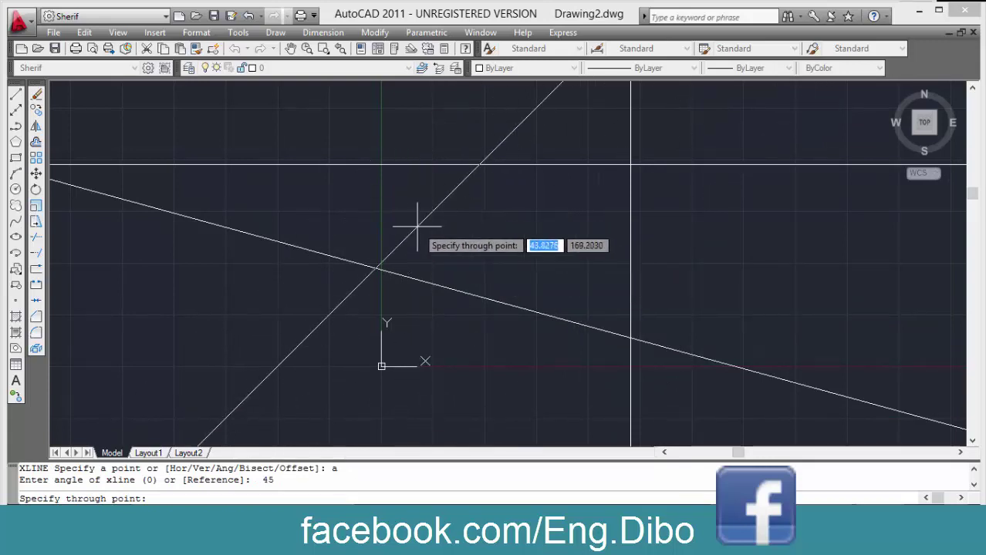
click(463, 232)
key(Return)
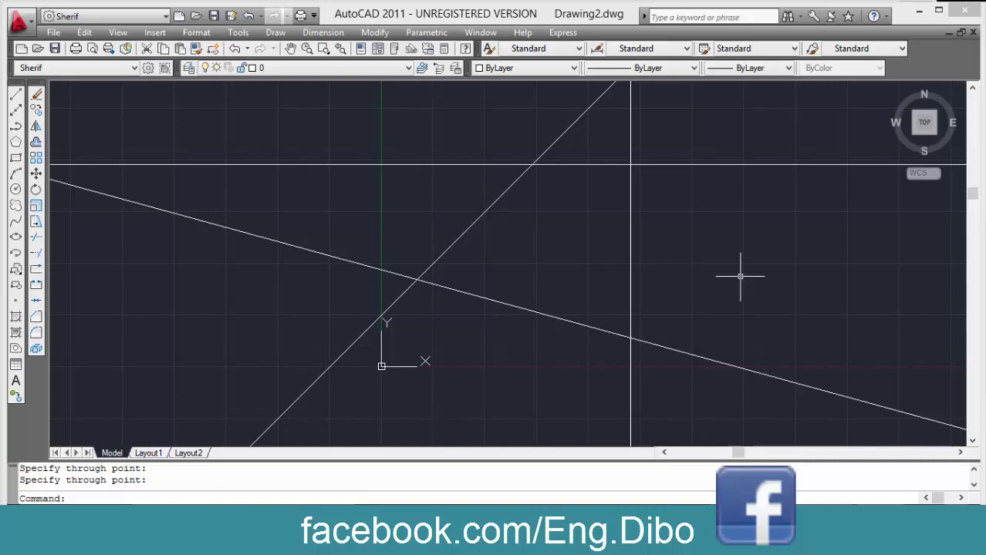
text(xl)
key(Return)
Erase all four construction lines by selecting everything with Ctrl+A.
text(a)
key(Return)
text(v)
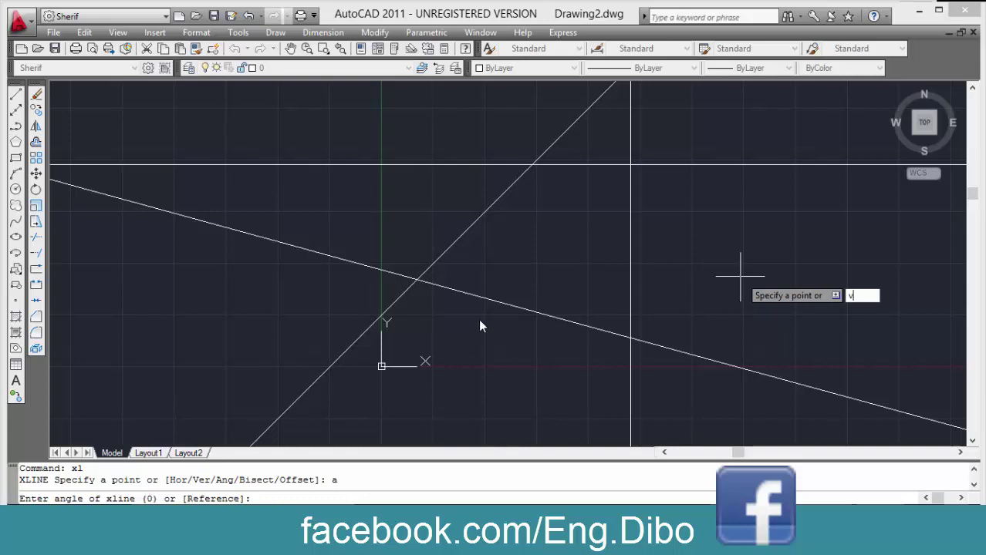
key(Escape)
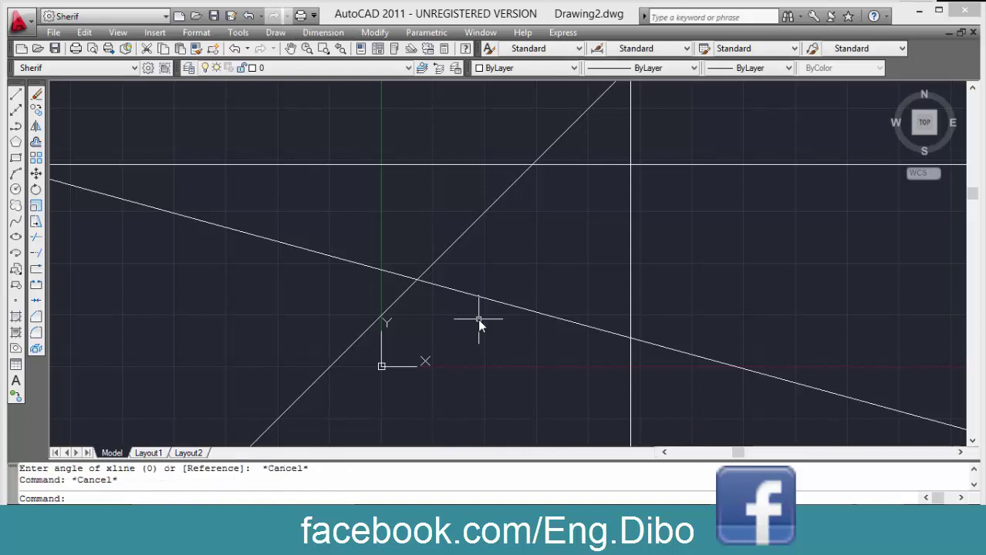
key(ctrl+a)
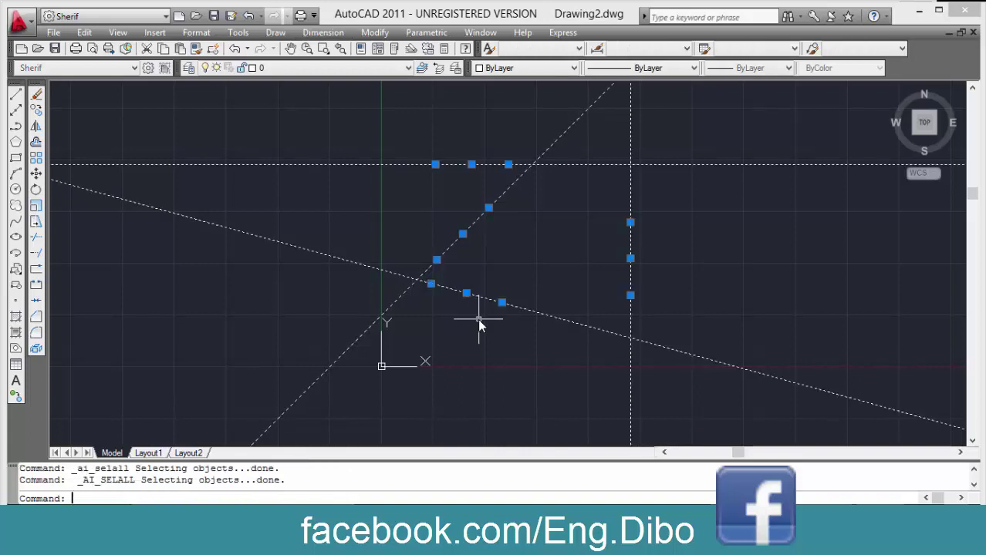
text(e)
key(Return)
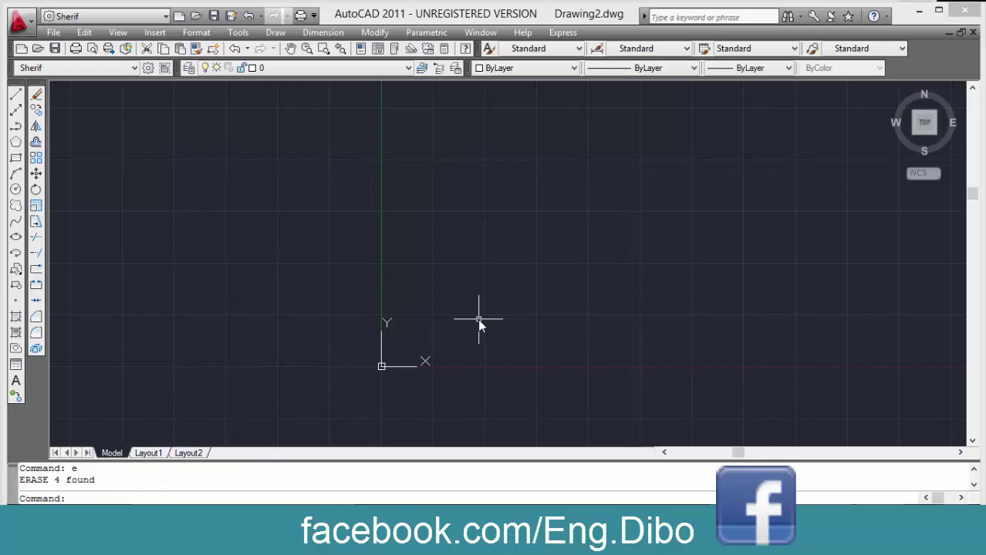
Pan the origin to the lower left and start the LINE command.
middle_drag(515, 356, 205, 404)
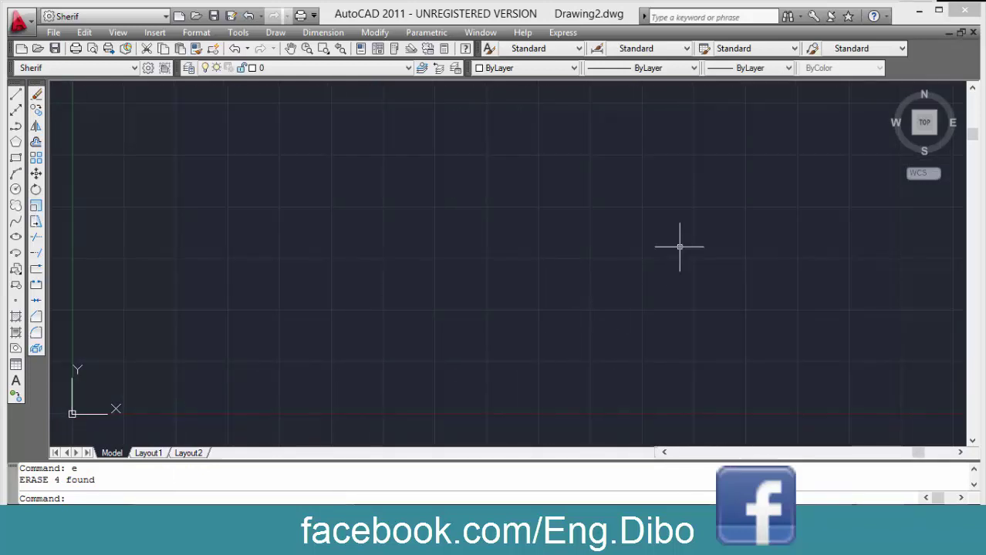
text(l)
key(Return)
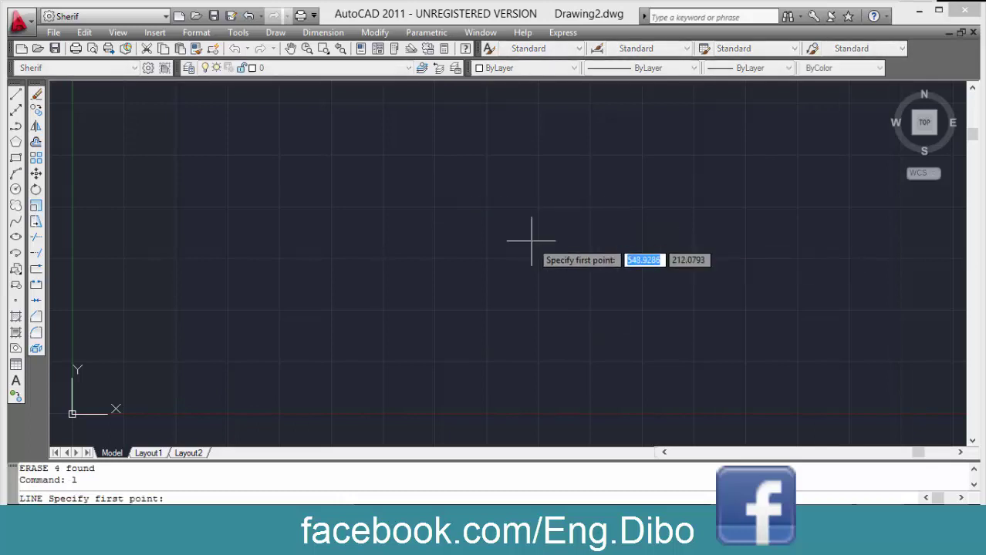
Draw two joined line segments meeting at a lower-left corner to form an open angle.
click(561, 260)
click(202, 306)
click(284, 116)
key(Return)
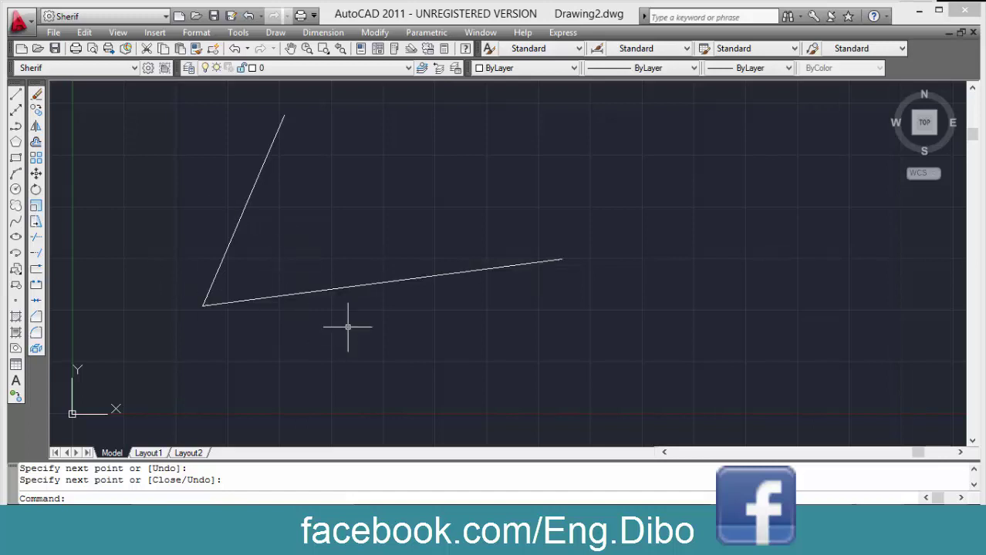
text(xl)
key(Return)
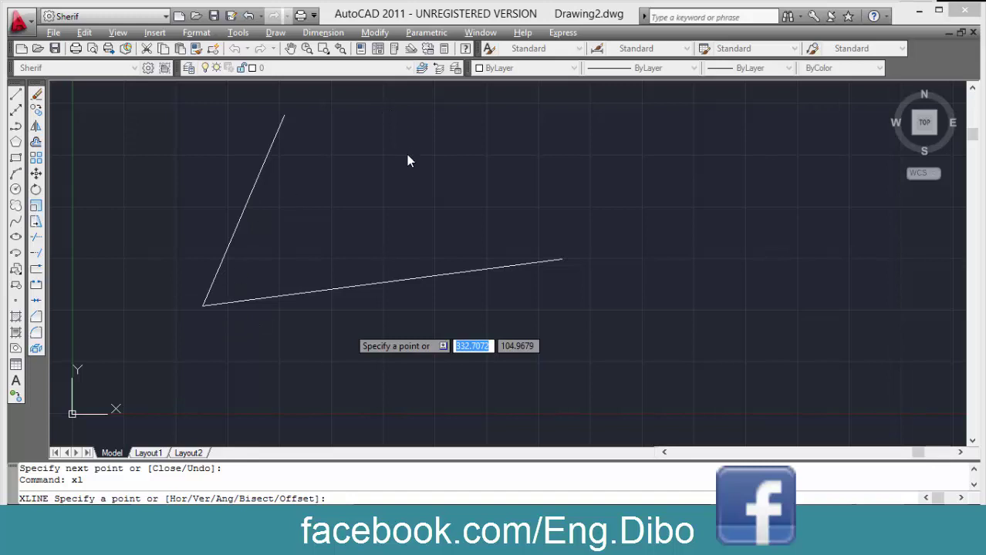
Add a construction line bisecting the angle between the two segments.
key(Escape)
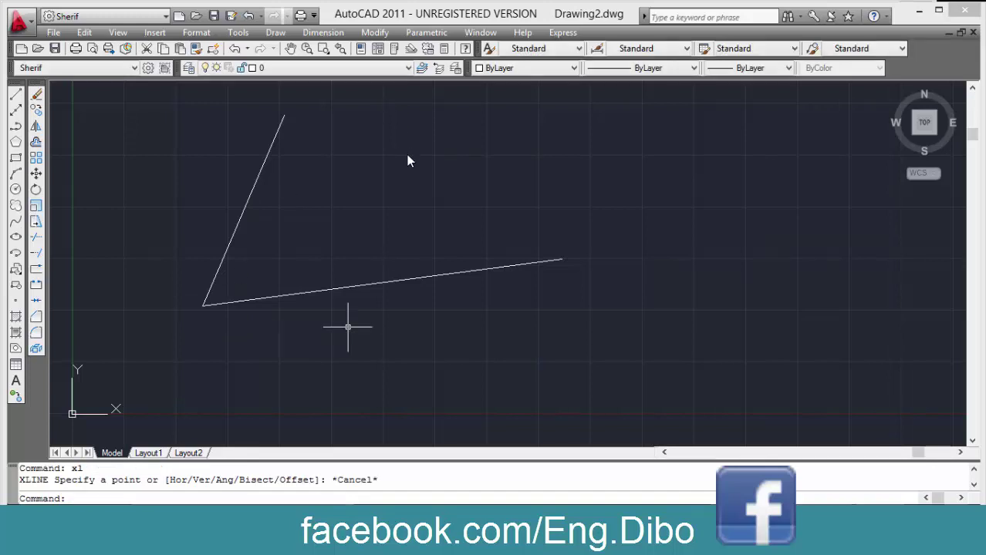
text(xl)
key(Return)
text(b)
key(Return)
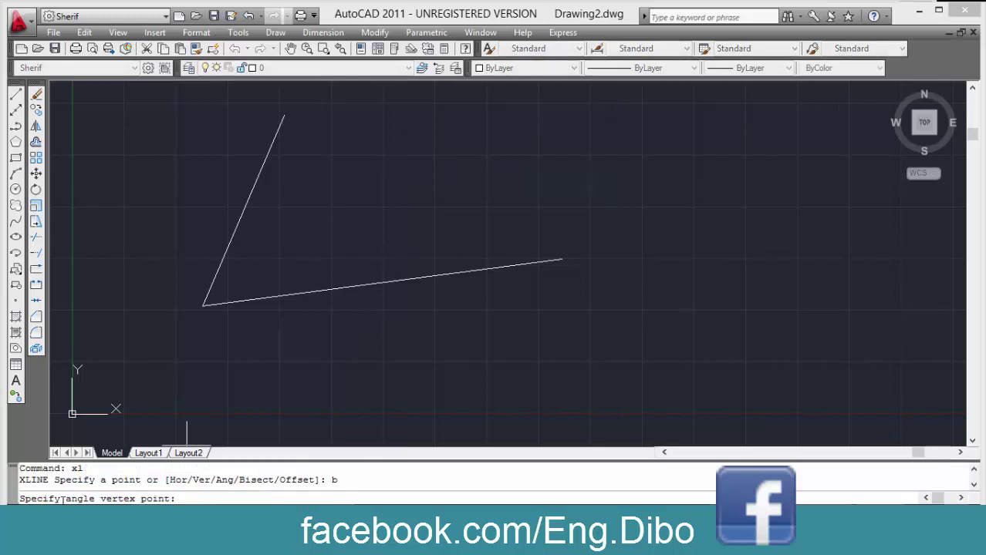
click(202, 305)
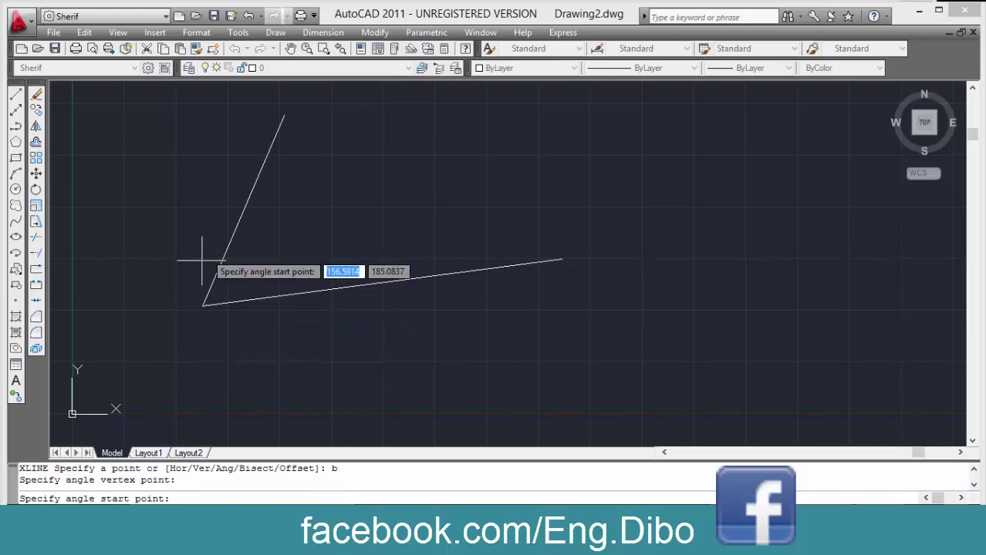
click(284, 116)
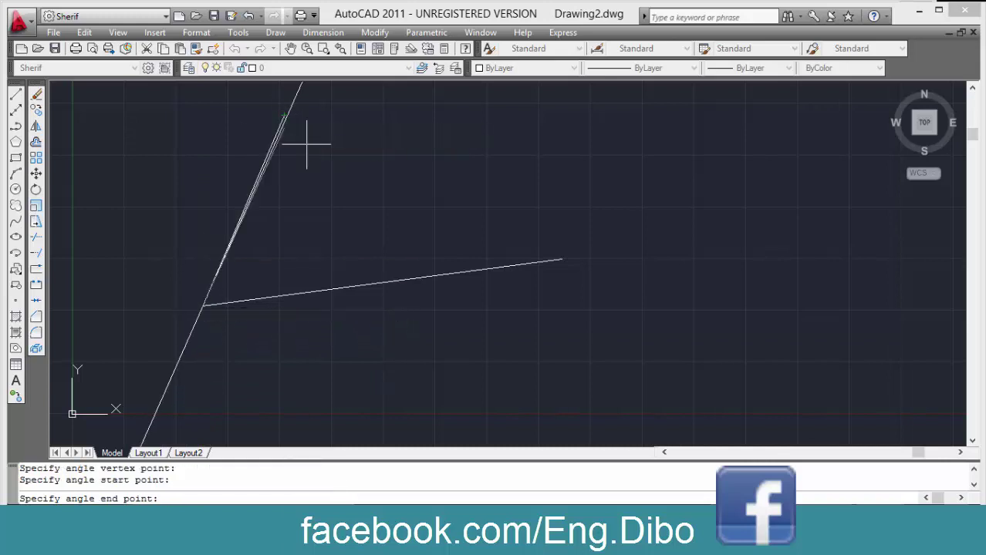
click(562, 259)
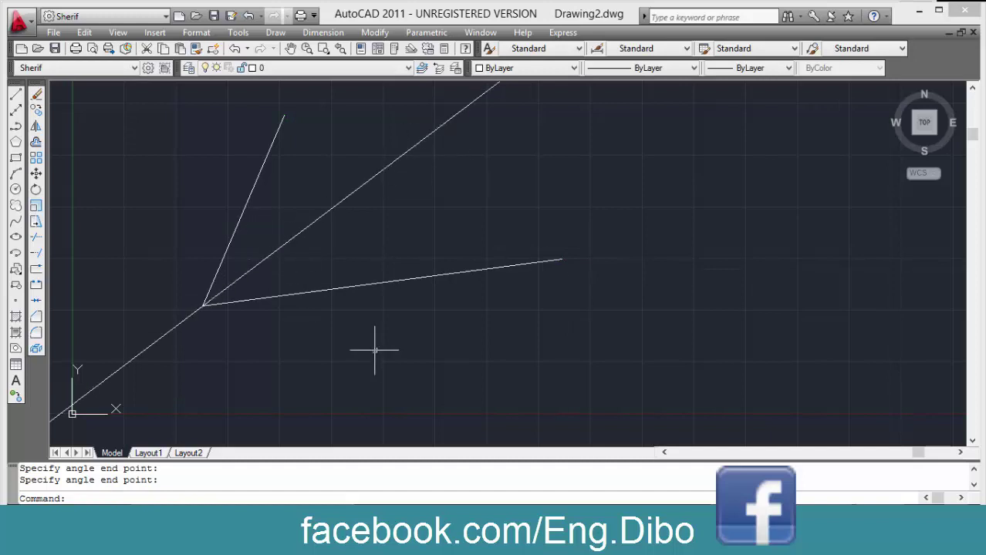
Add a construction line offset 5 units from the shallow line.
text(xl)
key(Return)
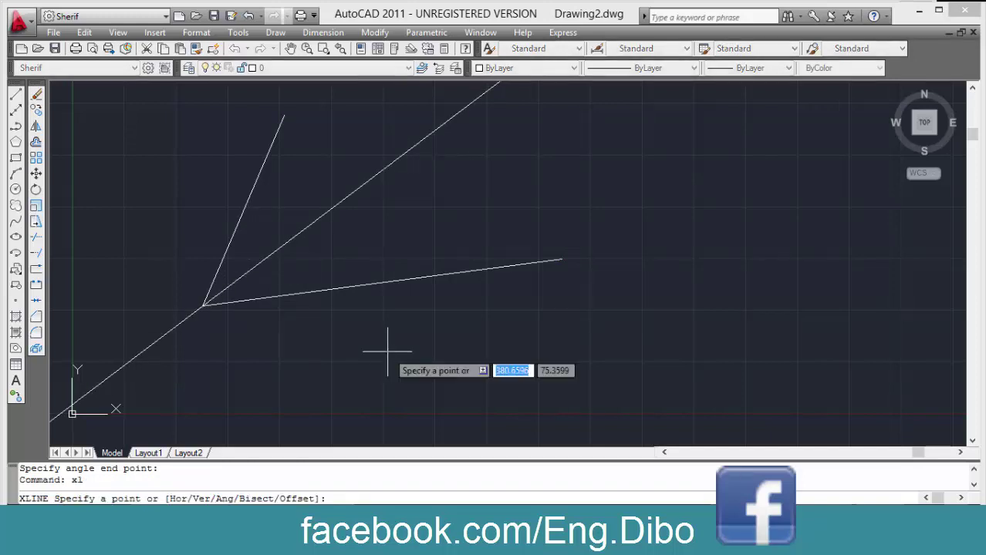
text(o)
key(Return)
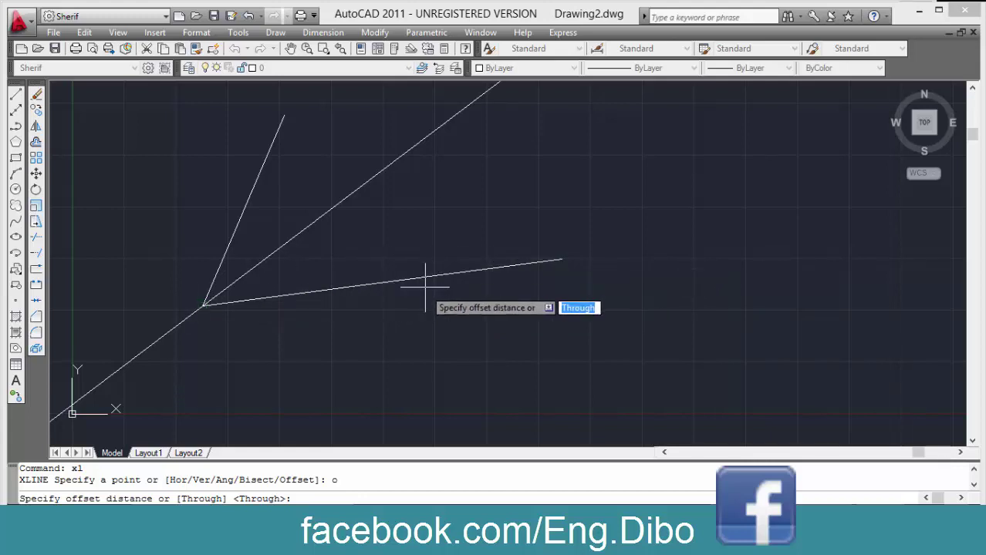
middle_drag(430, 317, 419, 238)
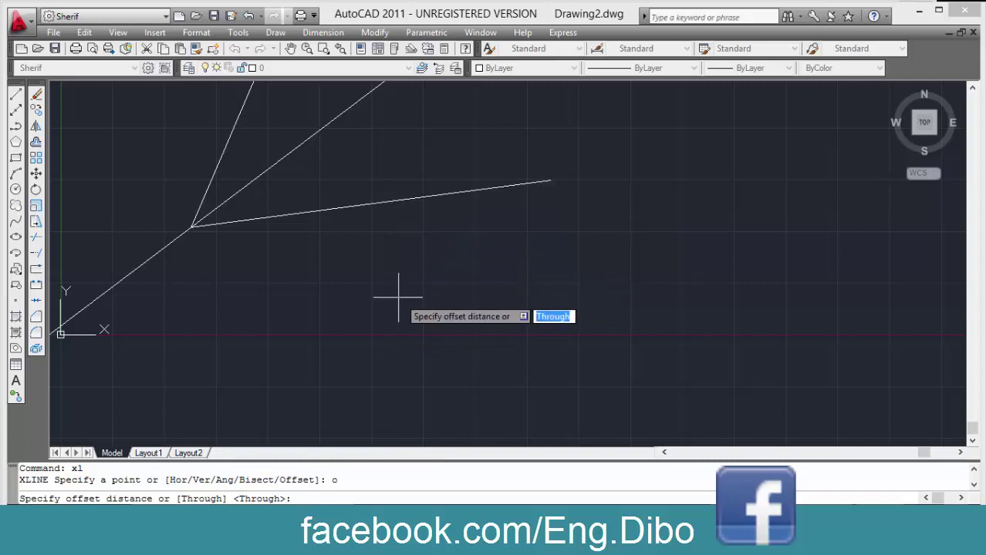
text(5)
key(Return)
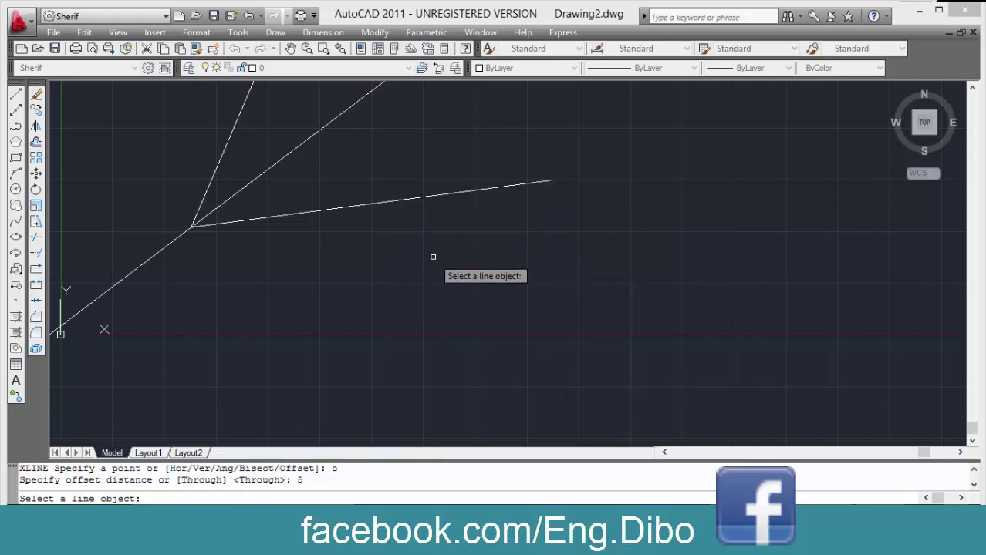
mouse_move(432, 256)
middle_down()
mouse_move(470, 334)
mouse_move(446, 263)
middle_up()
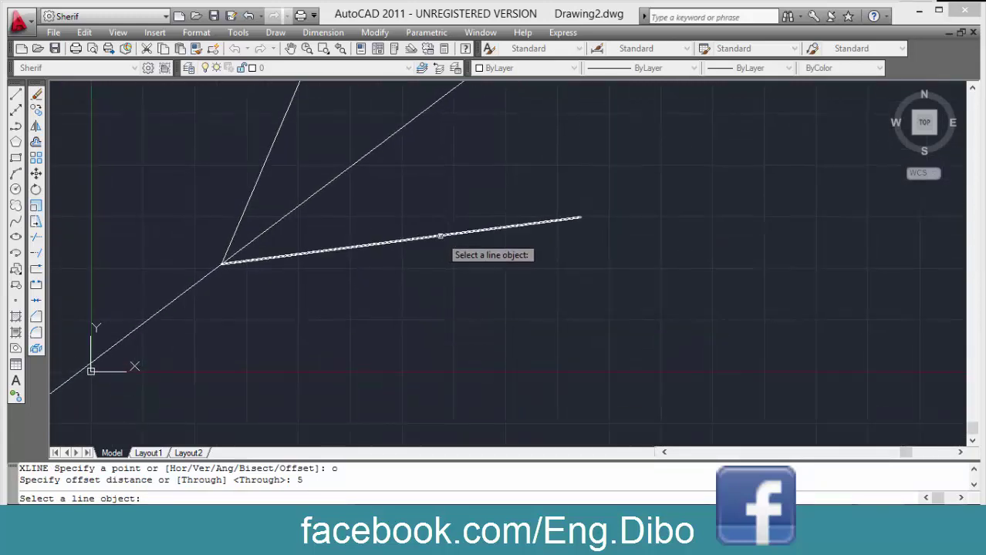
click(440, 235)
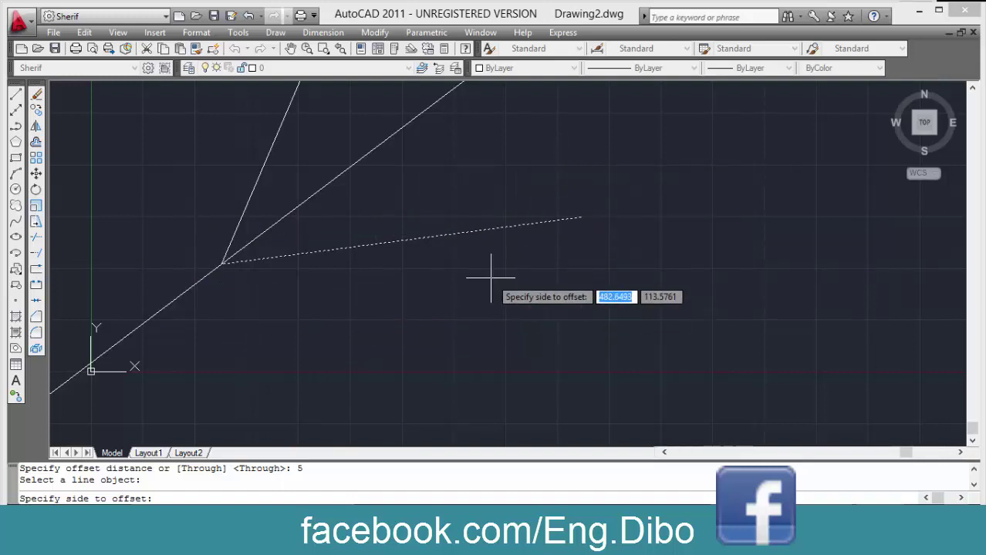
click(432, 311)
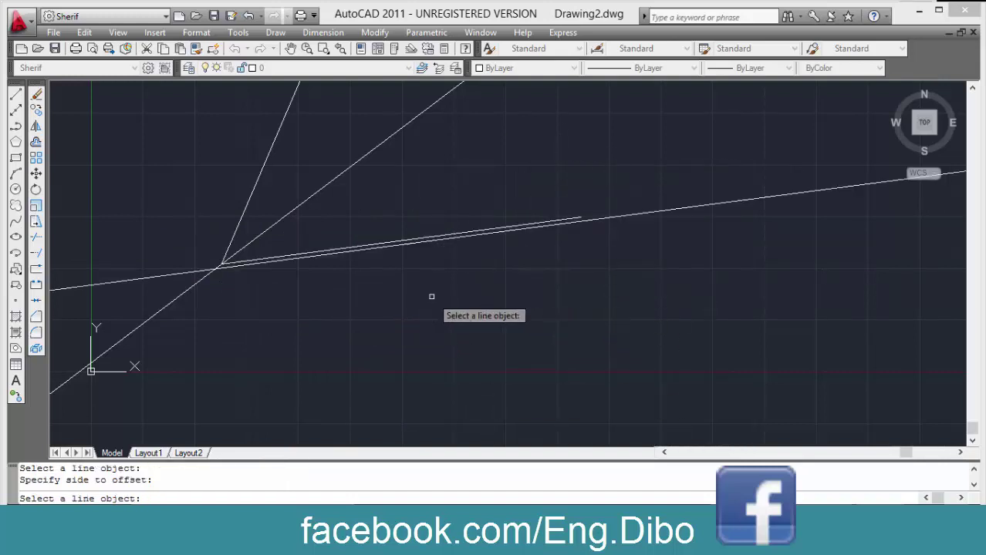
scroll(420, 236, up, 1)
scroll(417, 239, up, 5)
key(Return)
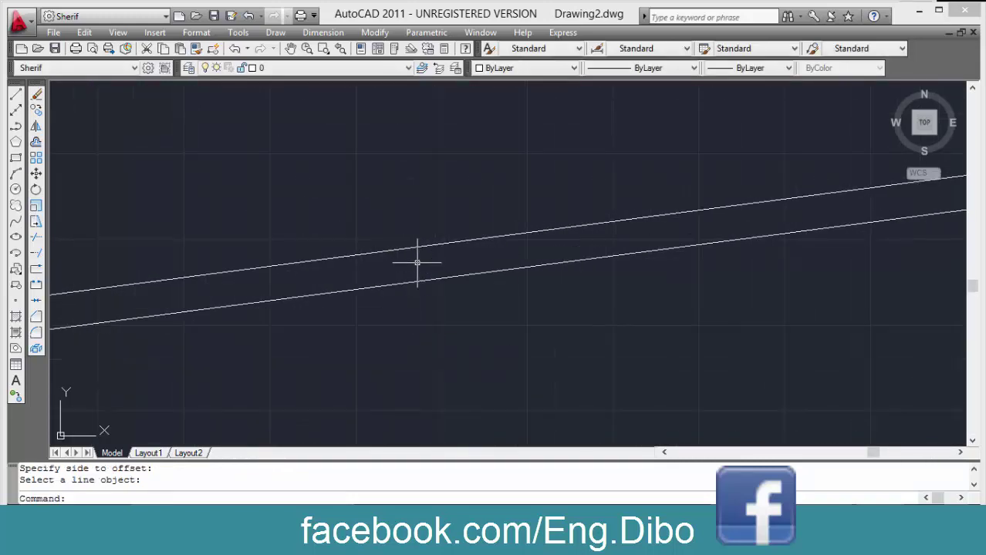
click(426, 245)
scroll(404, 274, down, 3)
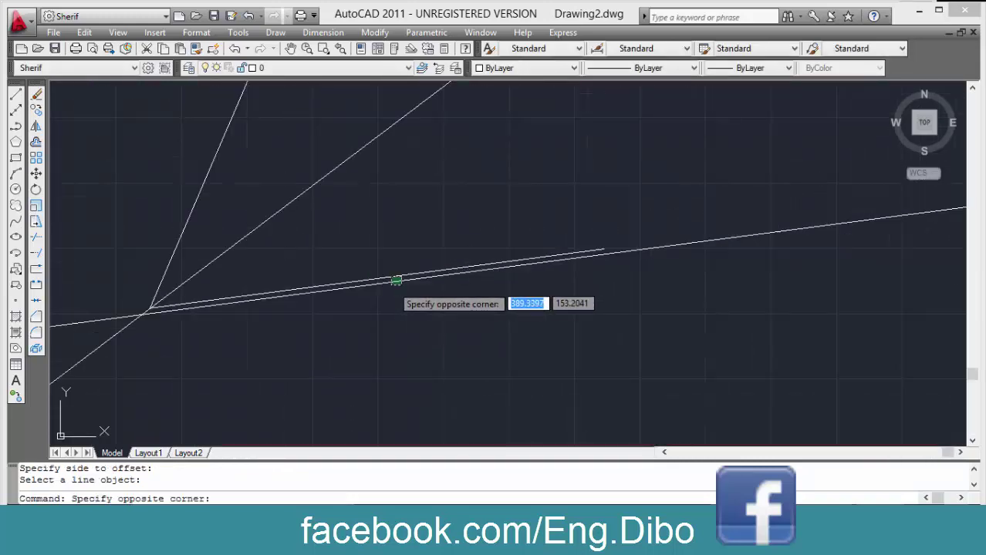
middle_drag(386, 289, 462, 213)
key(Escape)
scroll(439, 204, up, 2)
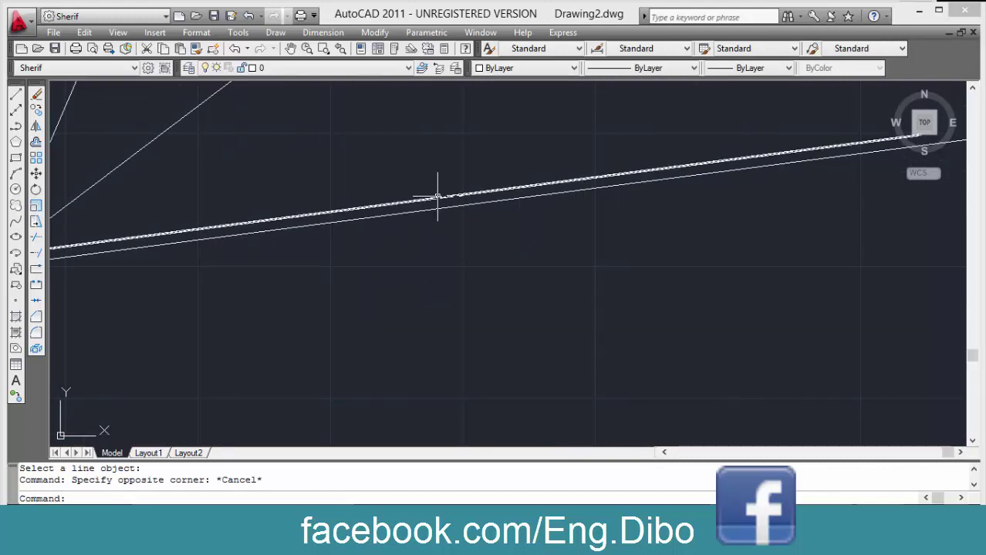
scroll(436, 212, down, 2)
middle_drag(421, 285, 421, 303)
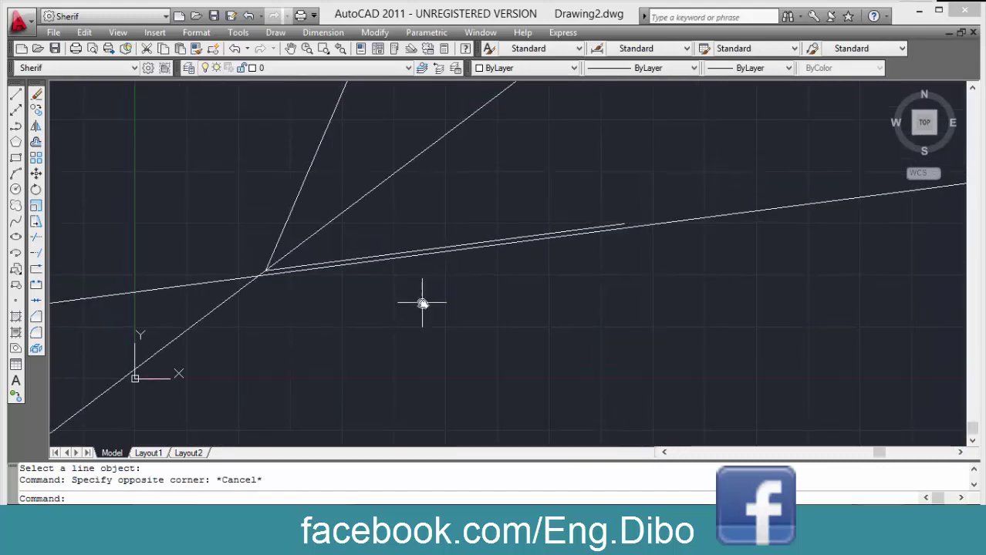
Add a second construction line offset 10 units, placed above the first.
text(xl)
key(Return)
text(o)
key(Return)
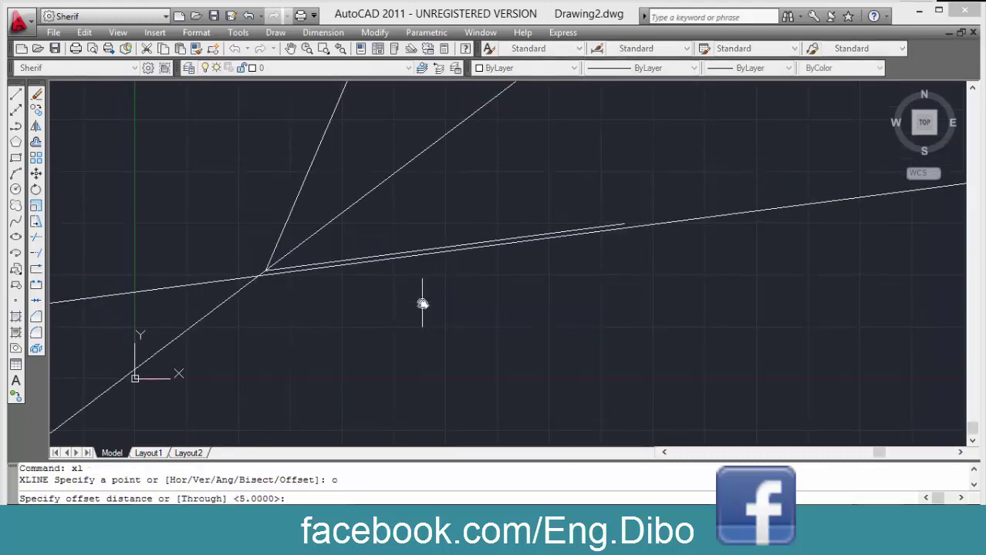
text(10)
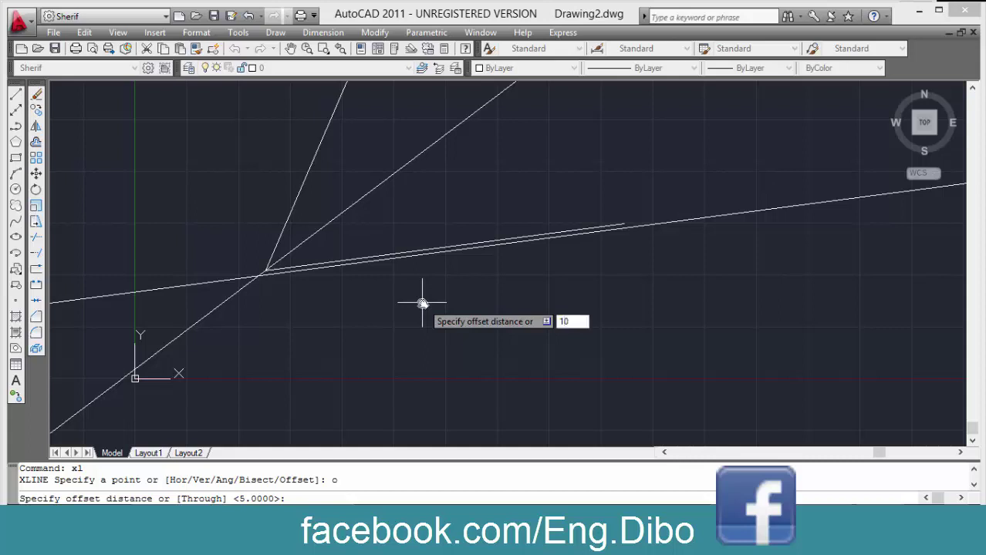
key(Return)
scroll(422, 247, up, 2)
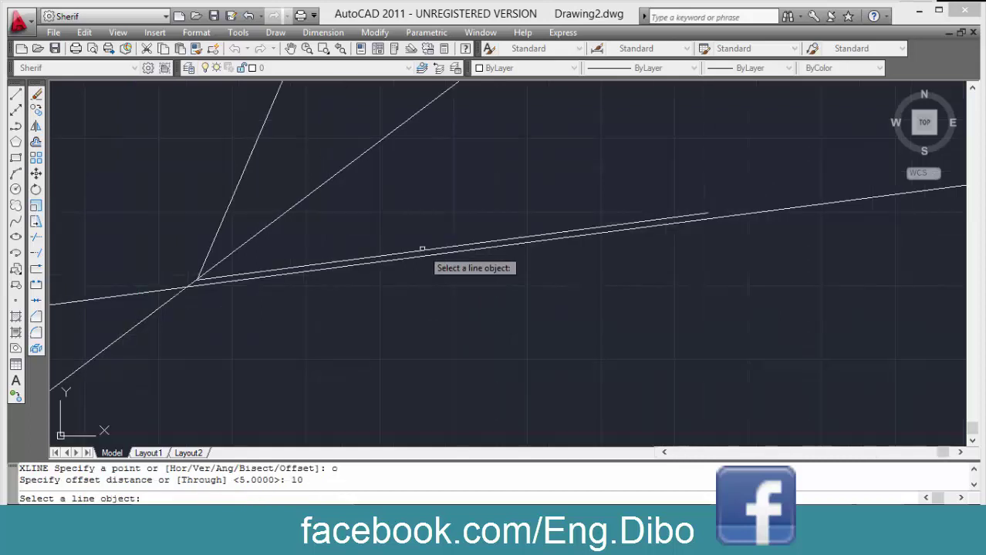
click(422, 250)
click(423, 231)
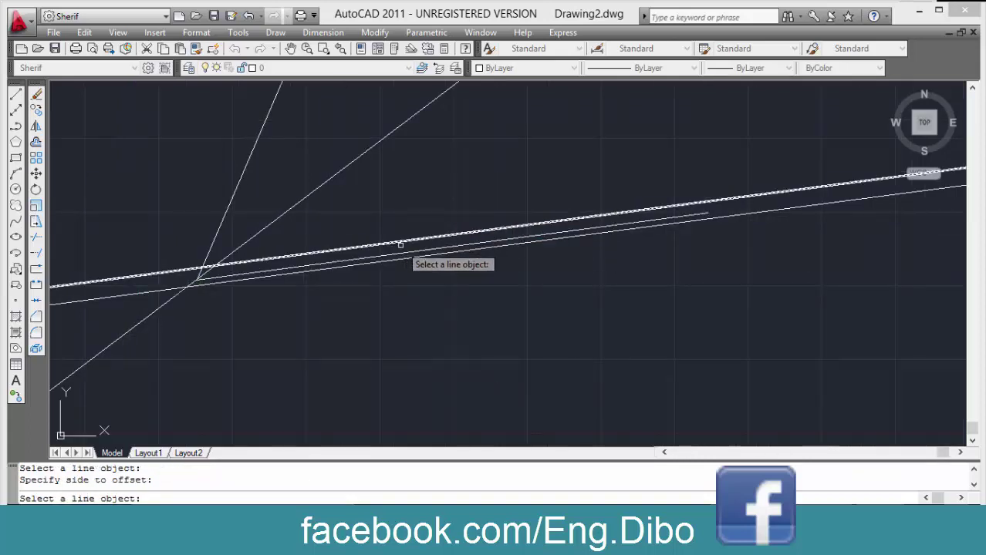
key(Return)
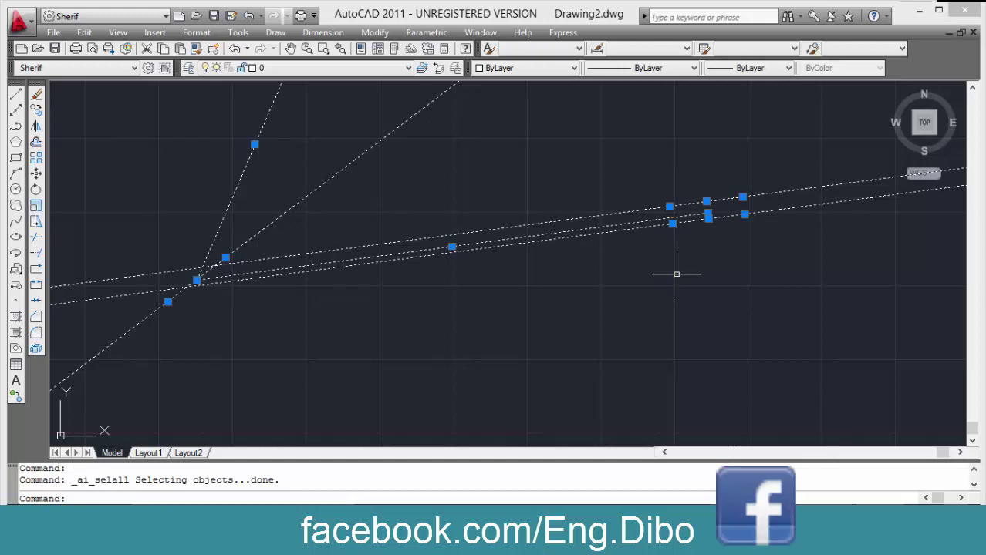
key(Escape)
scroll(416, 237, up, 2)
scroll(428, 259, up, 1)
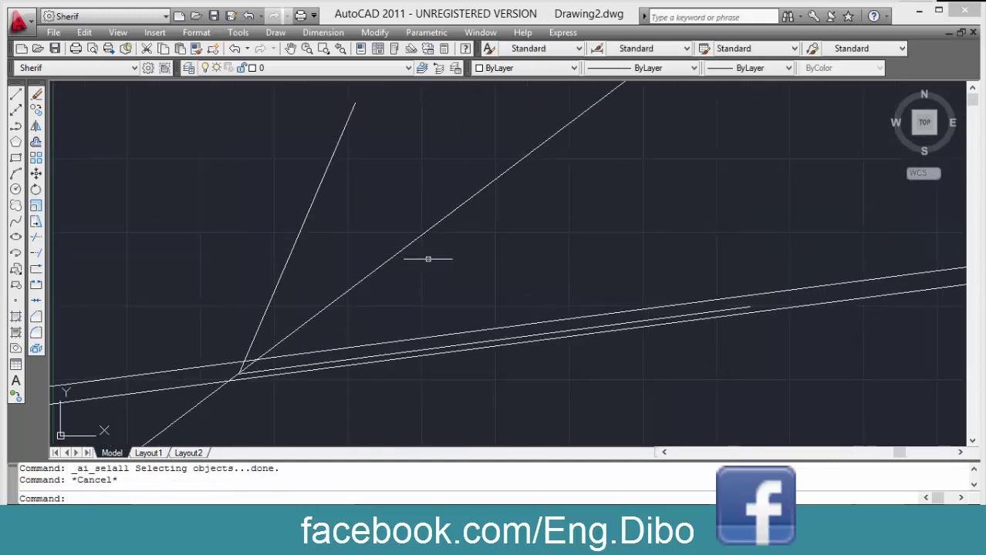
middle_drag(446, 274, 433, 266)
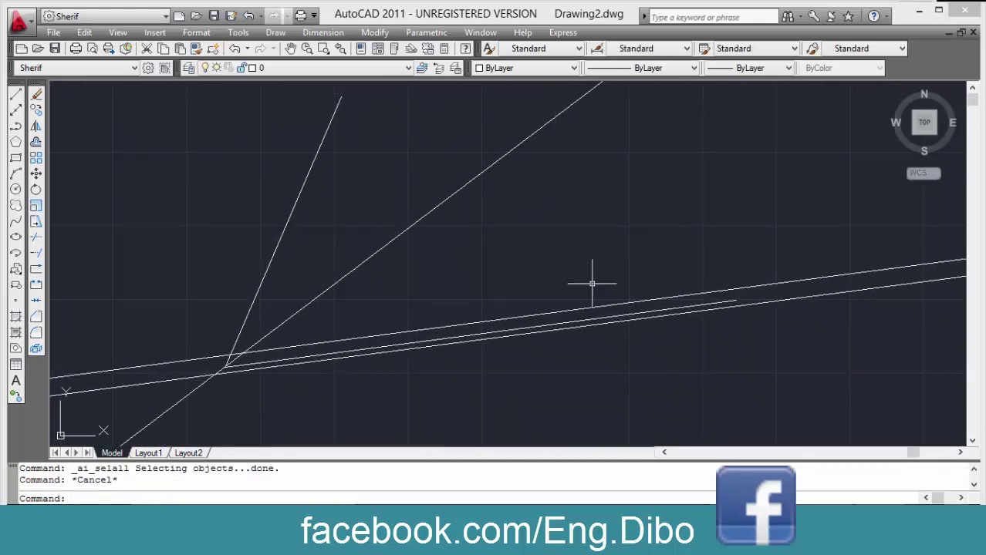
middle_drag(592, 284, 544, 266)
Draw a small circle centred above the parallel construction lines.
text(c)
key(Return)
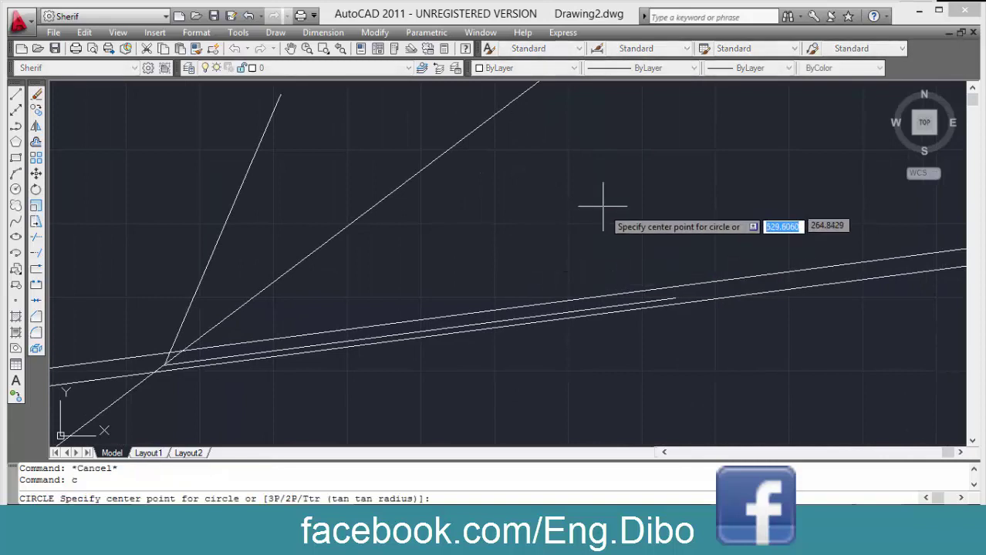
click(601, 239)
click(585, 196)
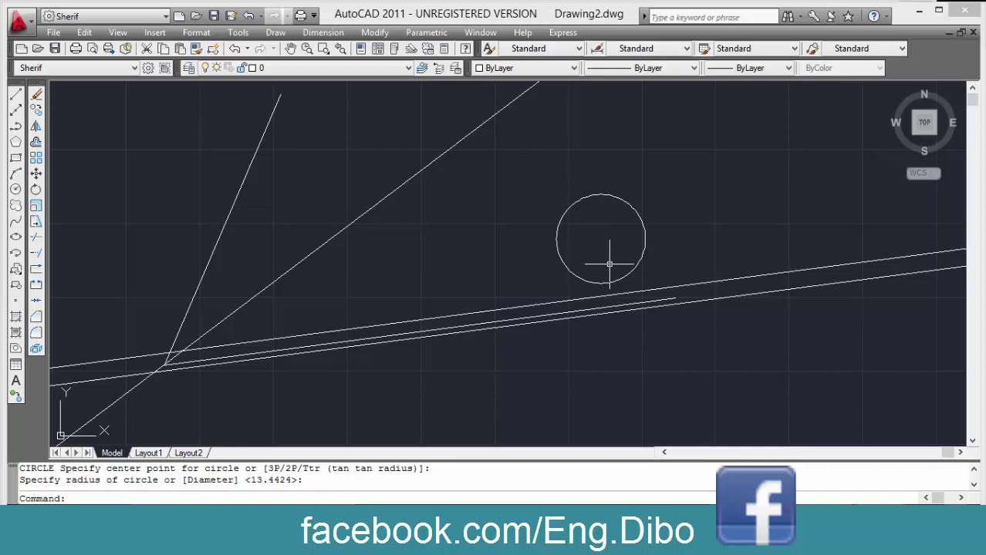
Try an offset construction line measured from the circle centre, then cancel it.
text(xl)
key(Return)
text(o)
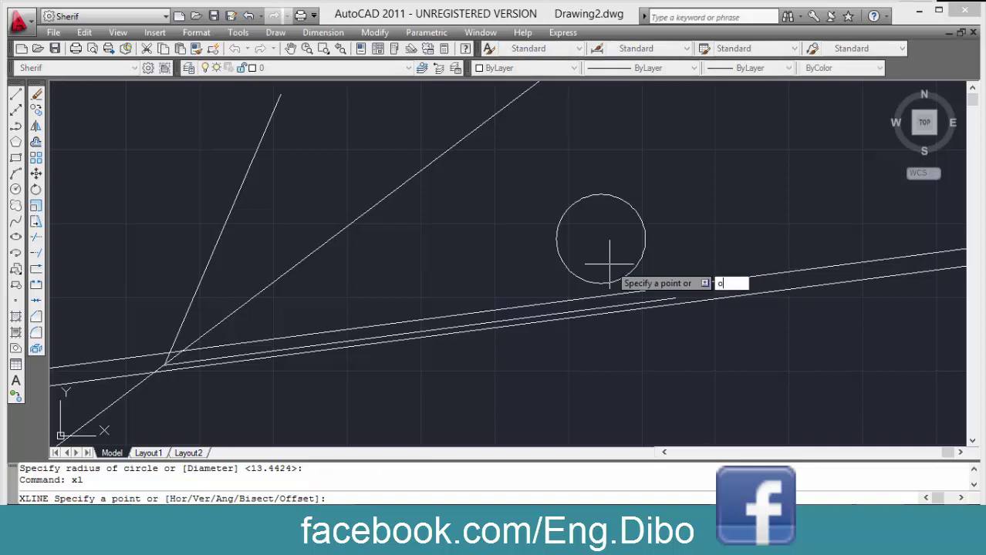
key(Return)
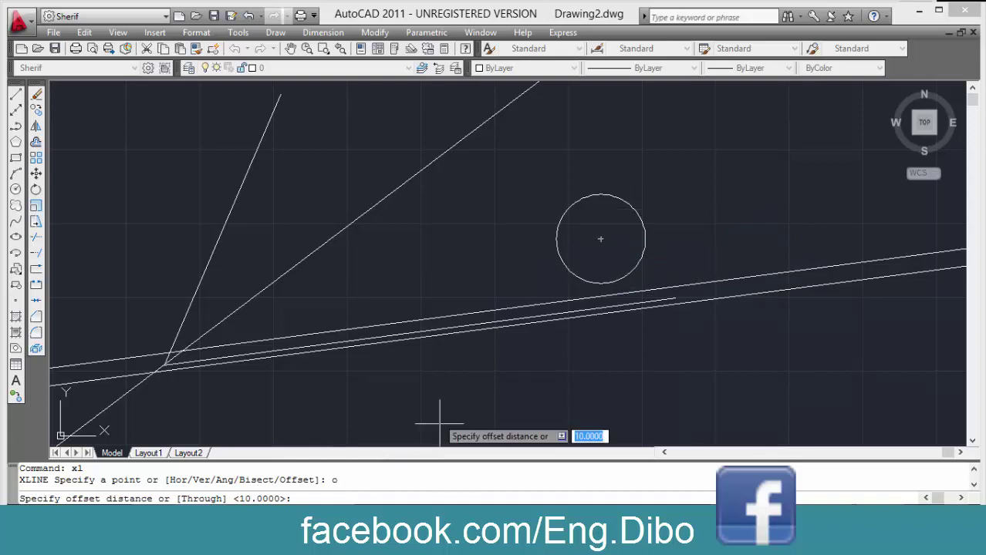
click(600, 239)
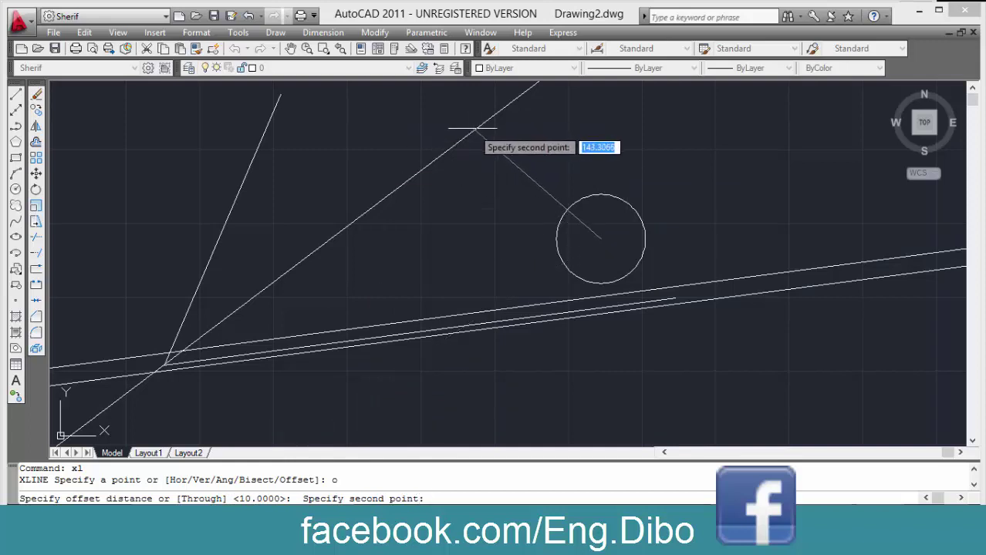
key(Escape)
Add a construction line parallel to the diagonal, passing through the circle's centre.
text(x)
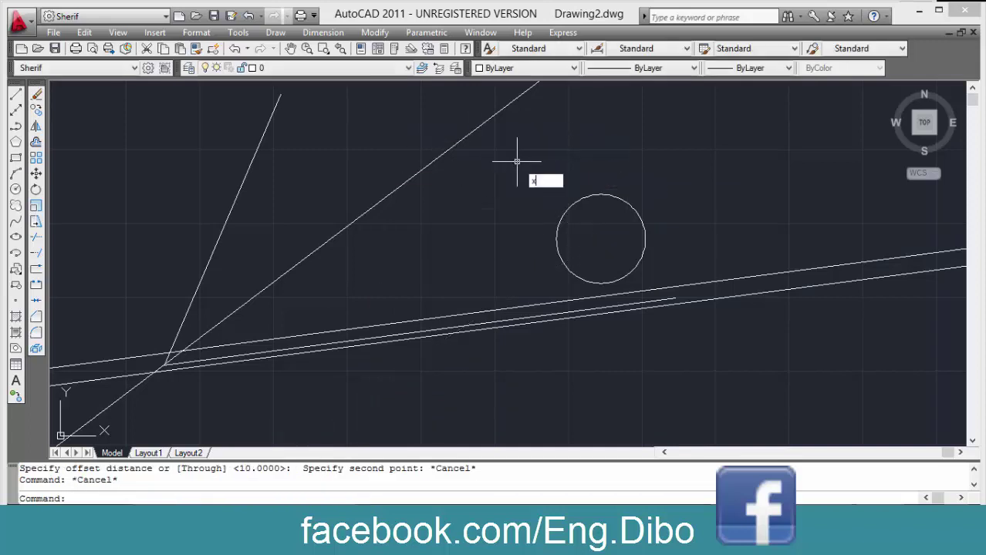
text(l)
key(Return)
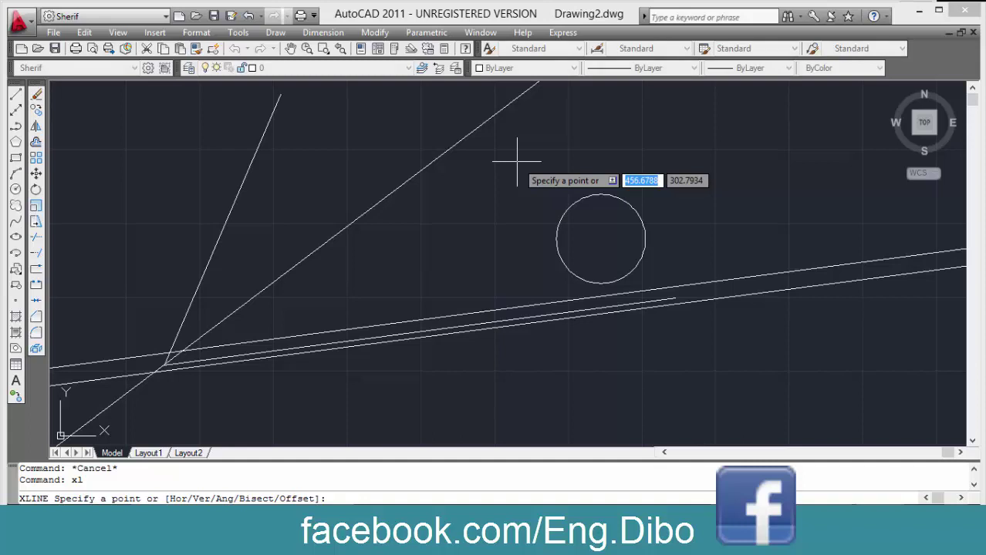
text(o)
key(Return)
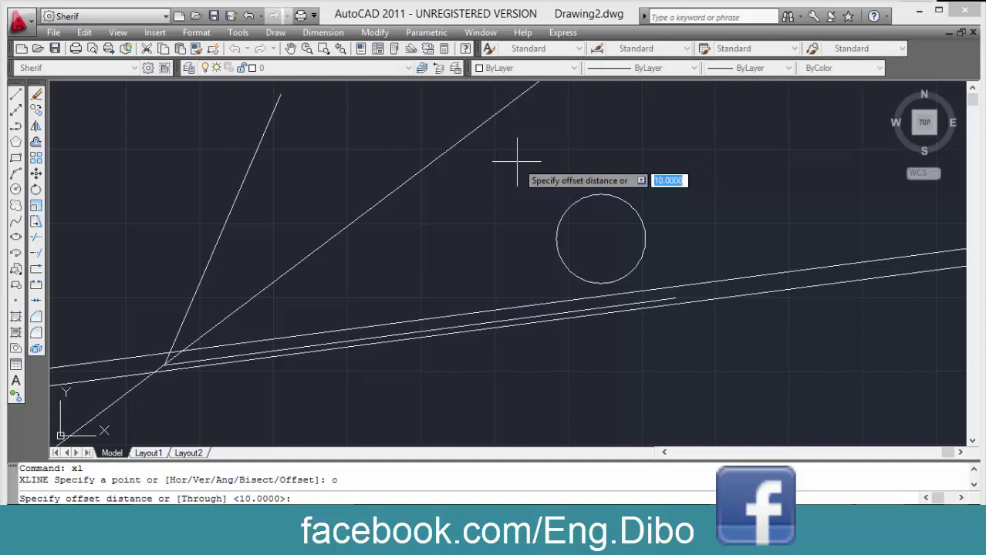
text(t)
key(Return)
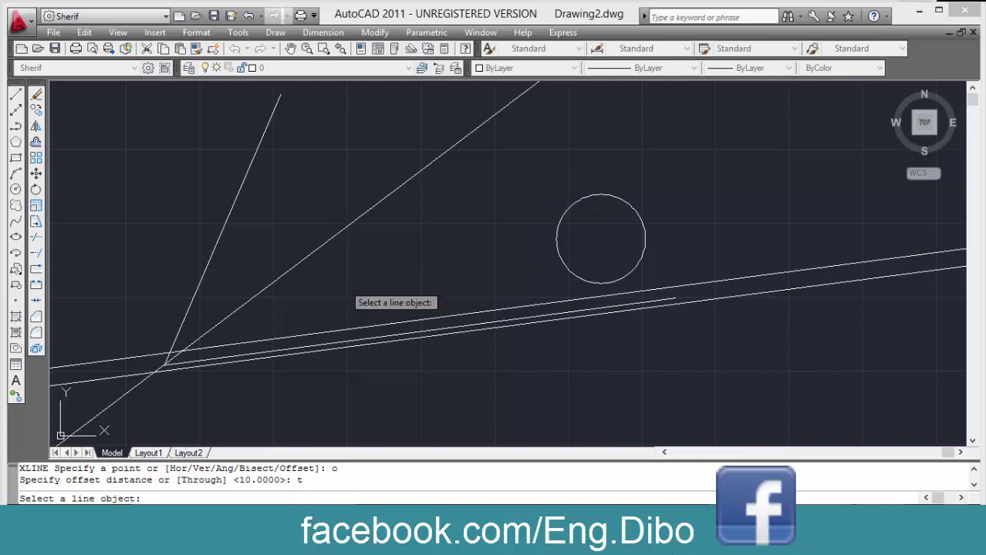
click(474, 132)
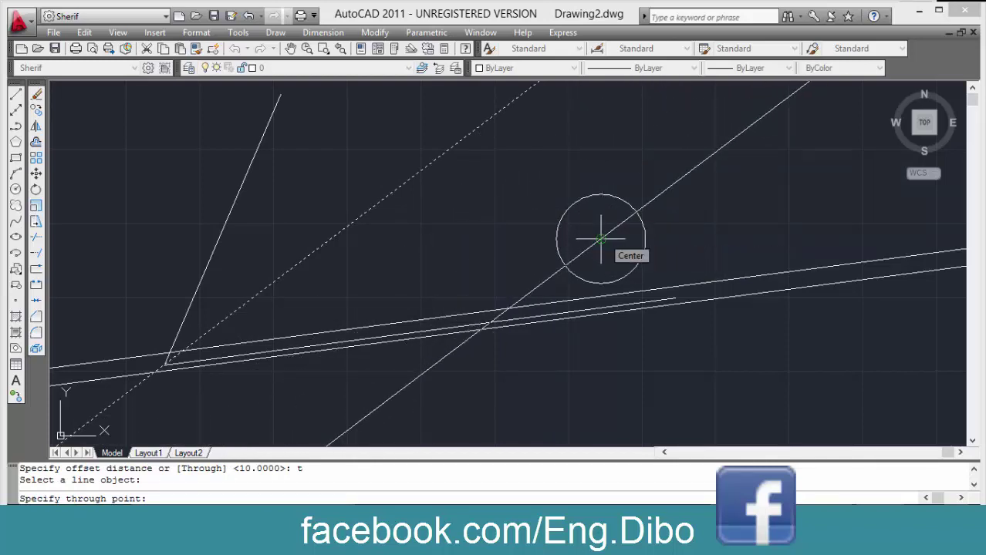
click(601, 238)
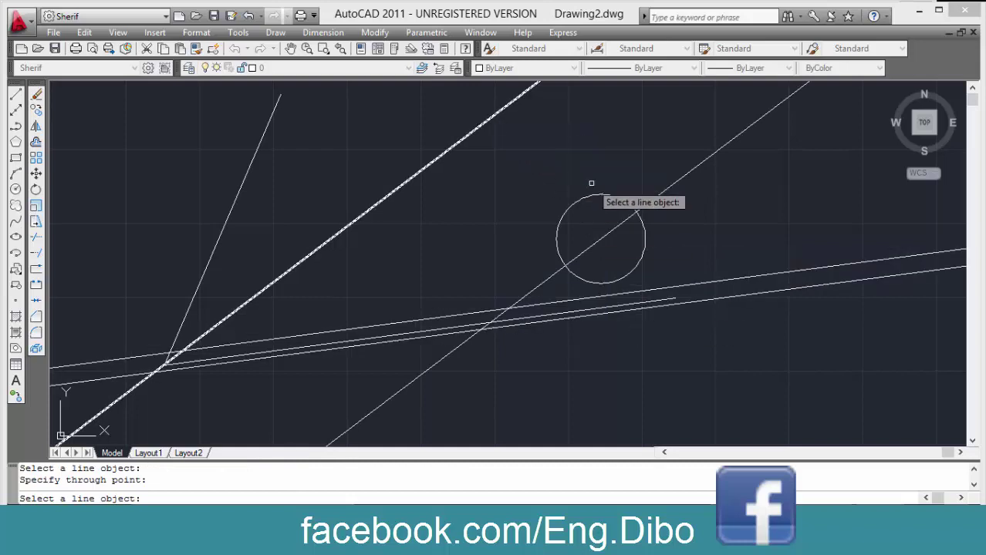
Select all seven objects and delete them, leaving the drawing empty.
key(Escape)
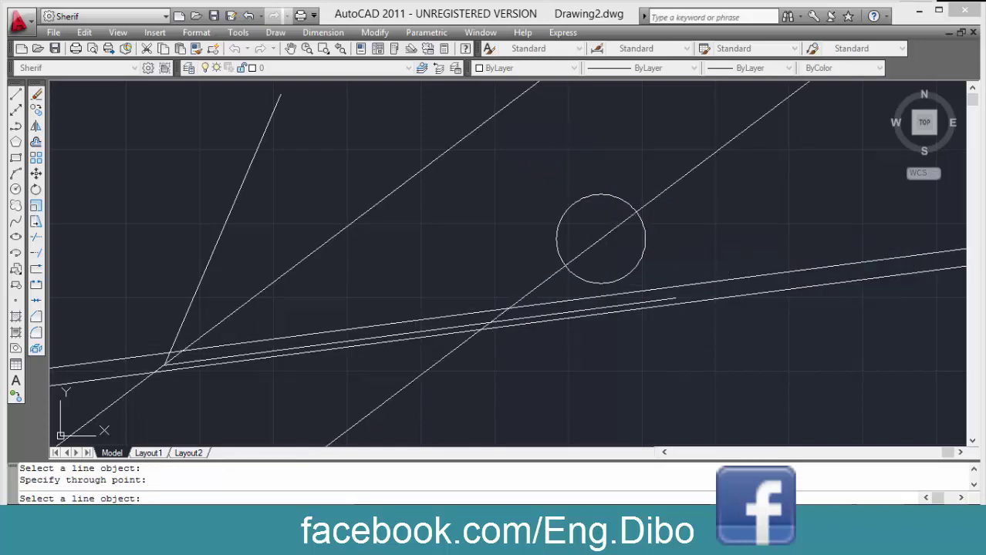
key(ctrl+a)
key(Delete)
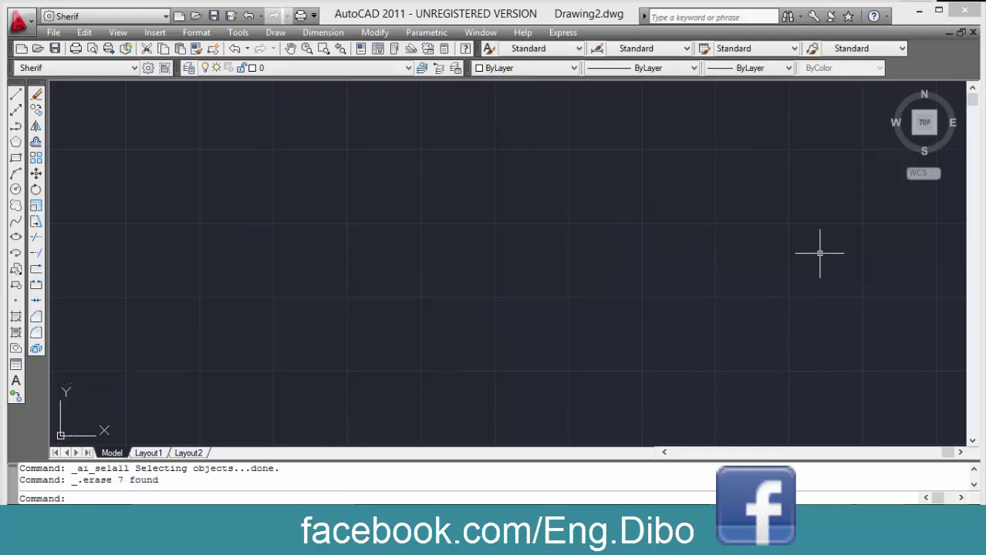
Add a sloping construction line through two picked points.
text(xl)
key(Return)
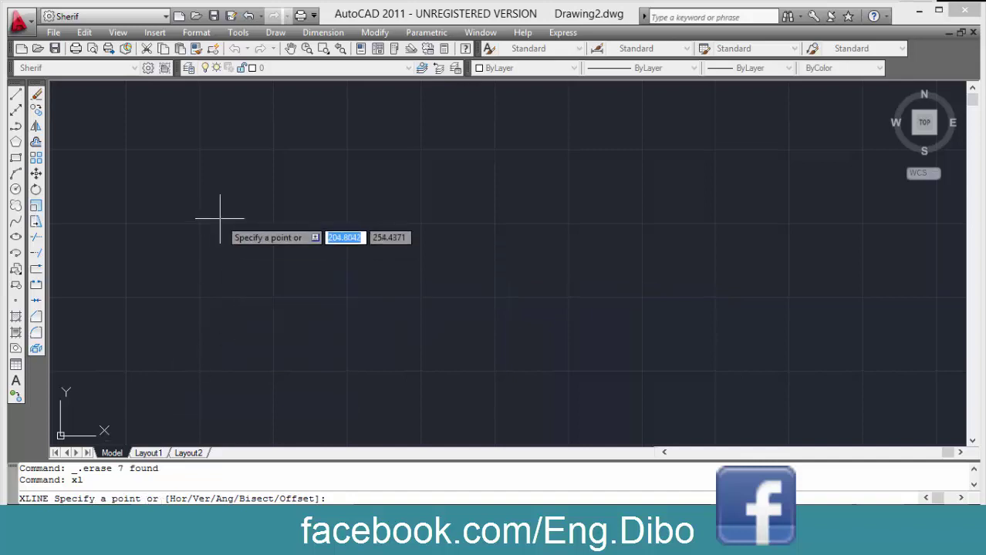
click(199, 231)
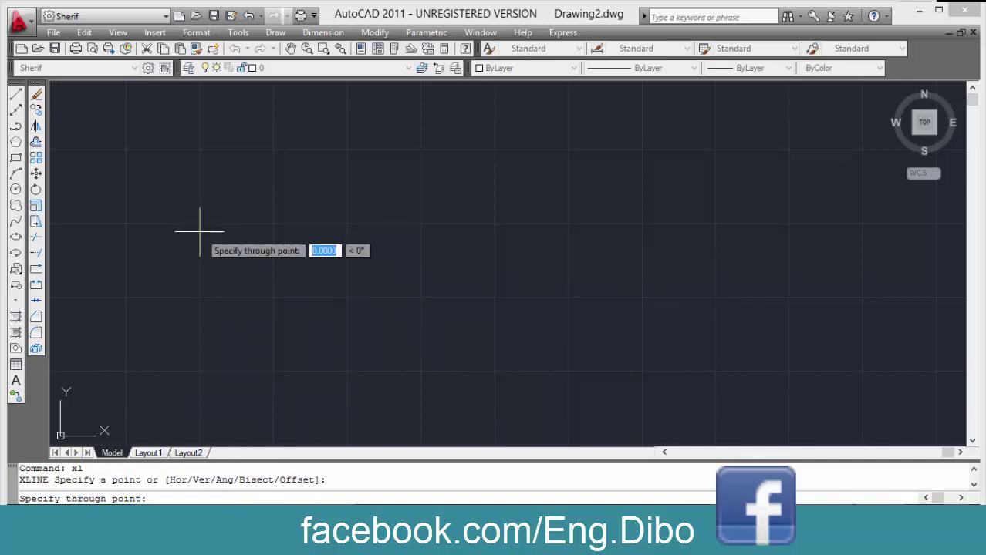
click(617, 148)
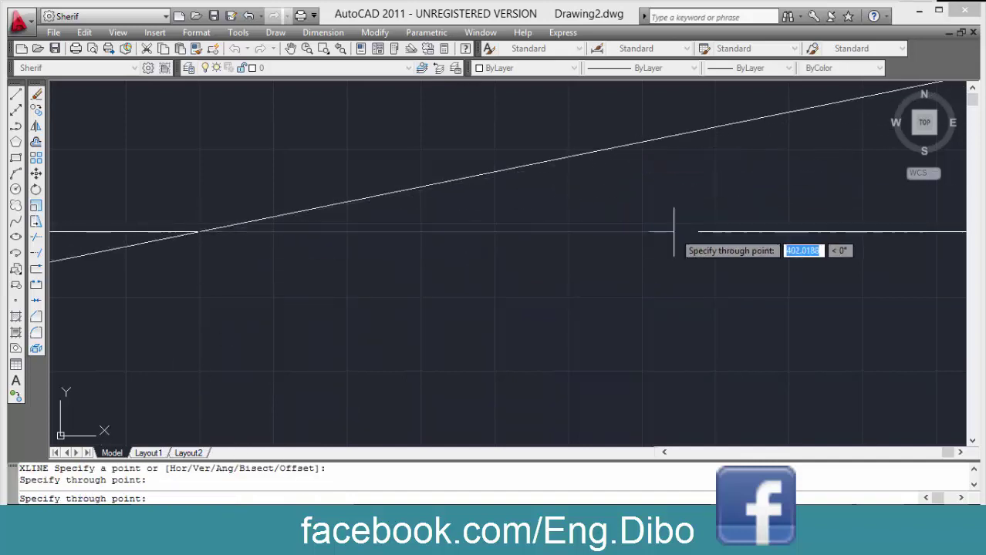
key(Return)
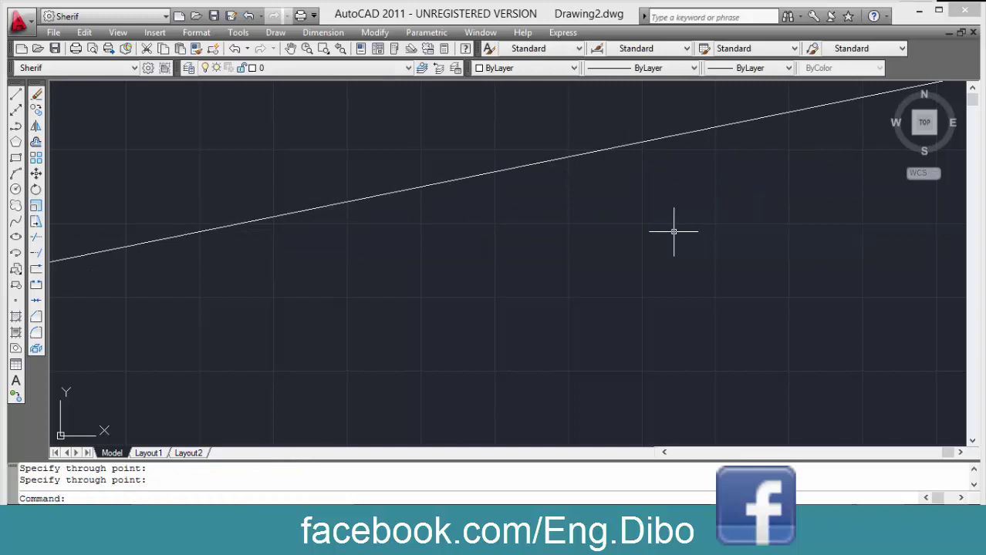
Add a horizontal construction line through a picked point using XLINE's Hor option.
text(xl)
key(Return)
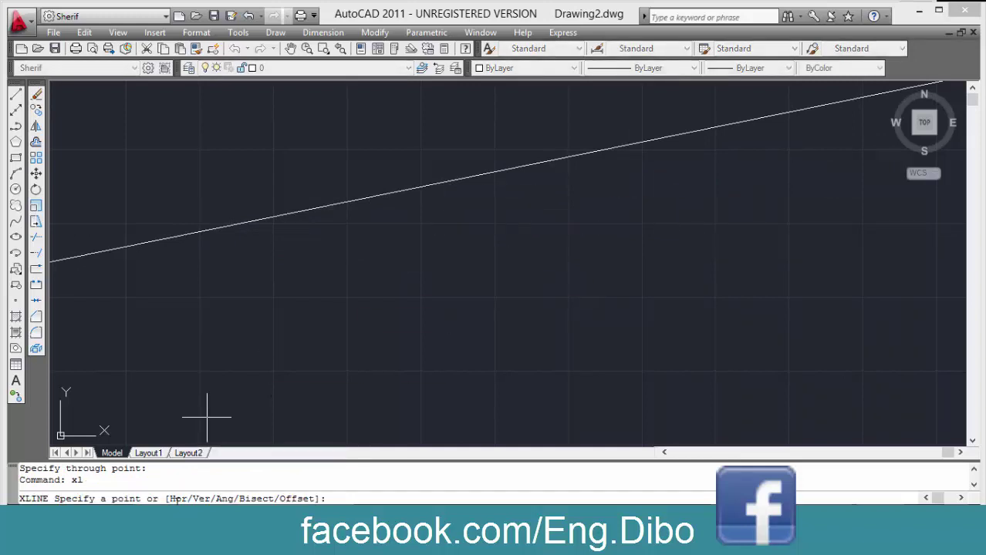
text(h)
key(Return)
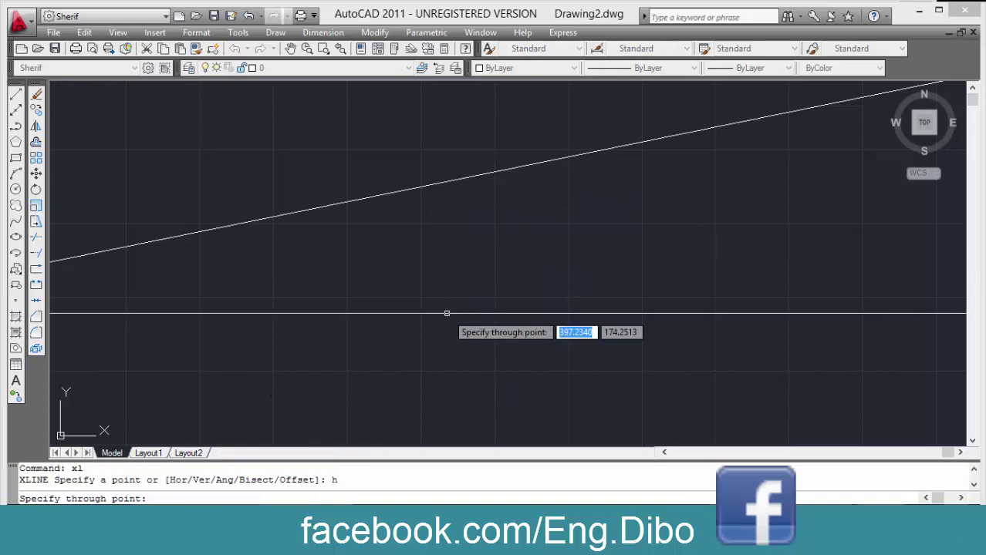
click(458, 277)
key(Return)
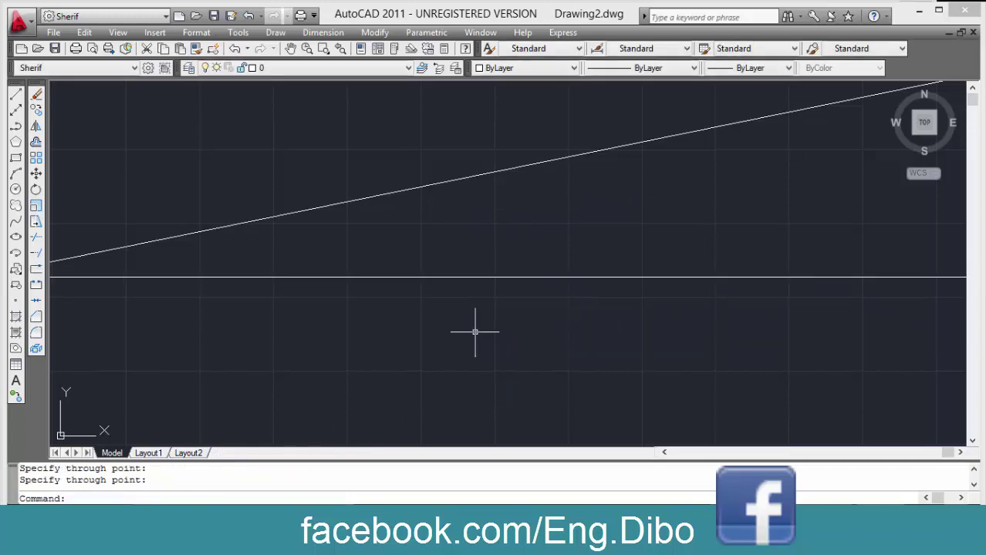
Add a 30° construction line through a point and centre the view on the intersection.
text(xl)
key(Return)
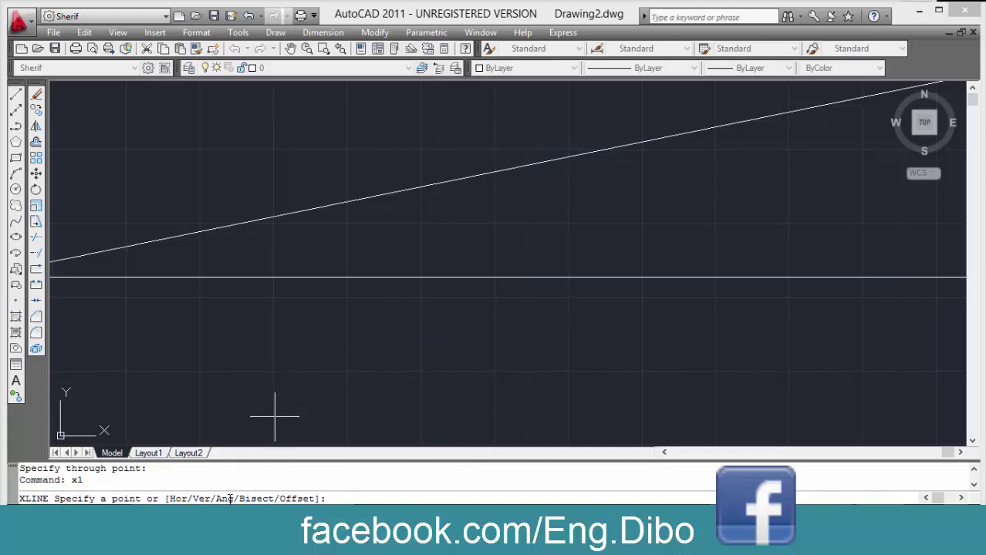
text(a)
key(Return)
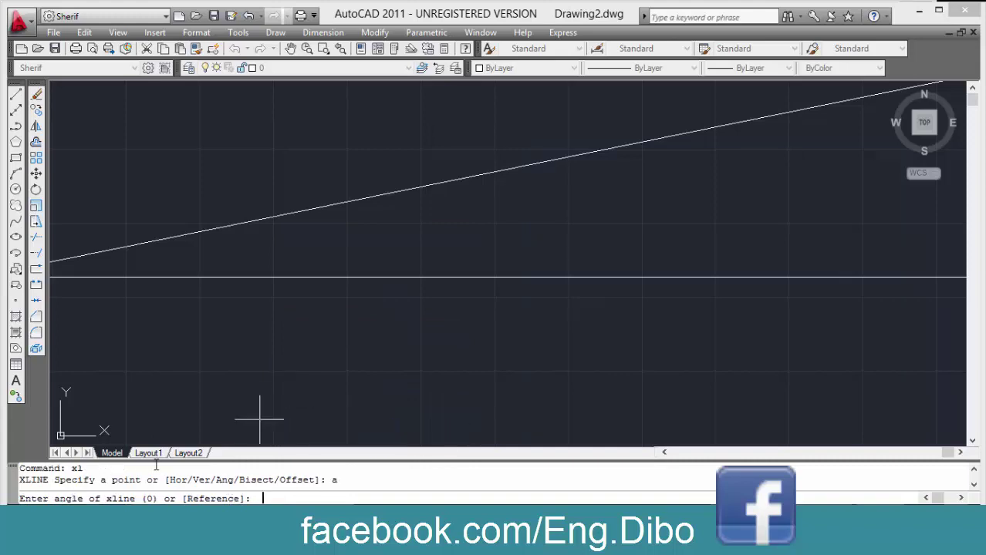
text(30)
key(Return)
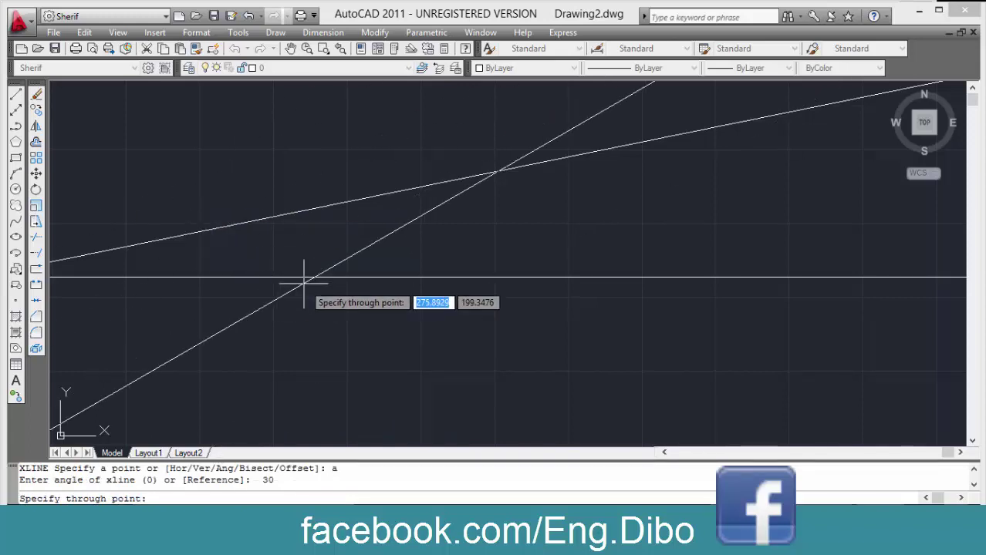
click(307, 290)
key(Return)
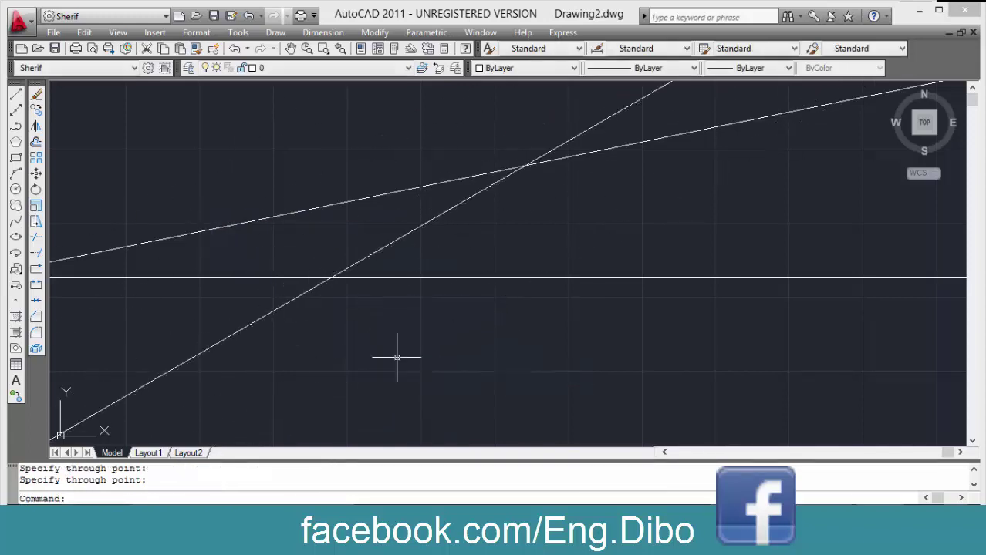
text(xl)
key(Return)
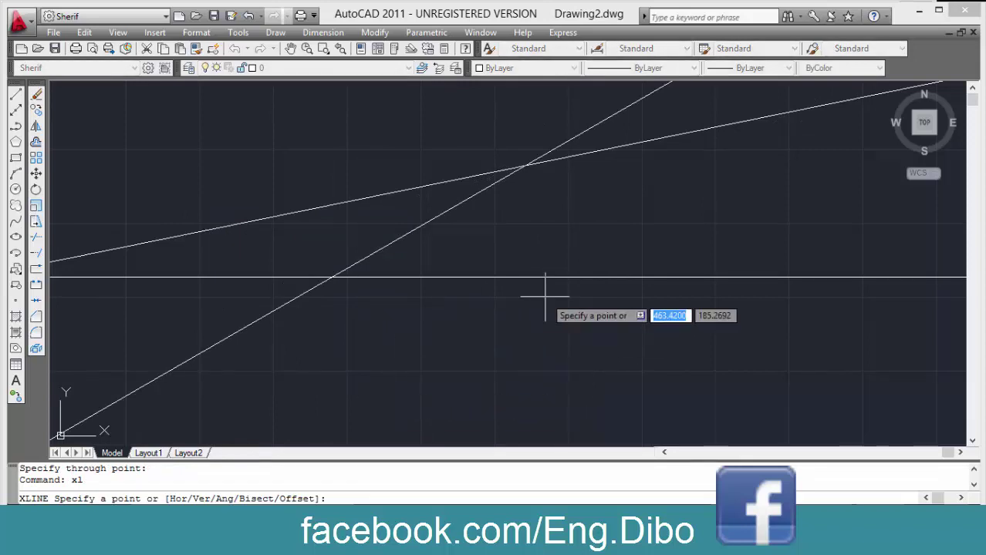
middle_drag(567, 248, 479, 374)
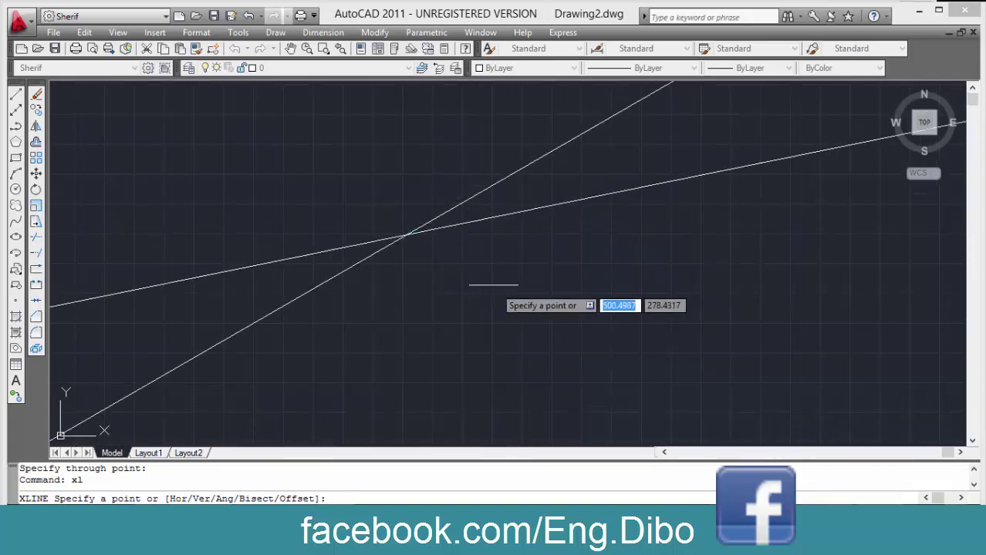
Bisect the angle between the steeper and shallower lines at their intersection.
text(b)
key(Return)
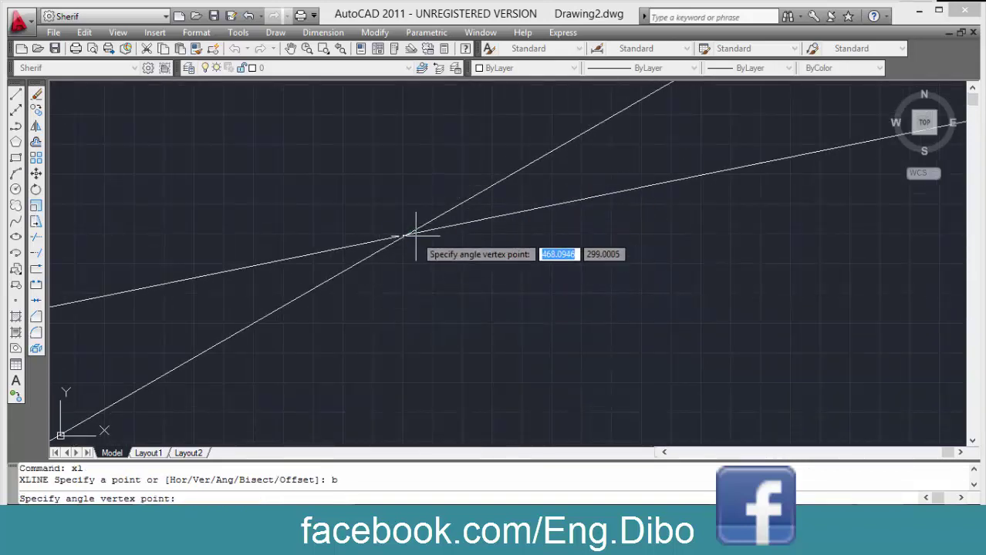
click(406, 233)
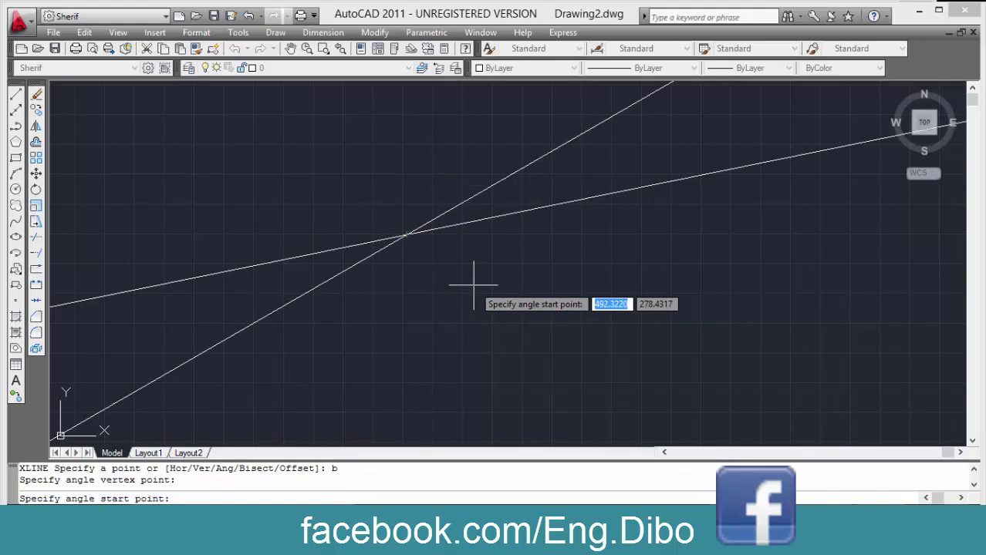
key(Escape)
text(xl)
key(Return)
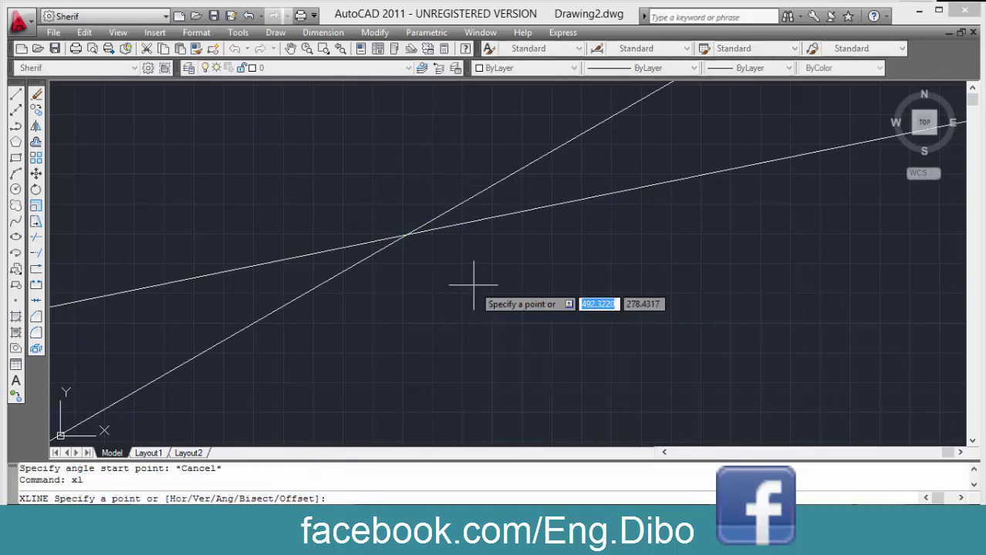
text(b)
key(Return)
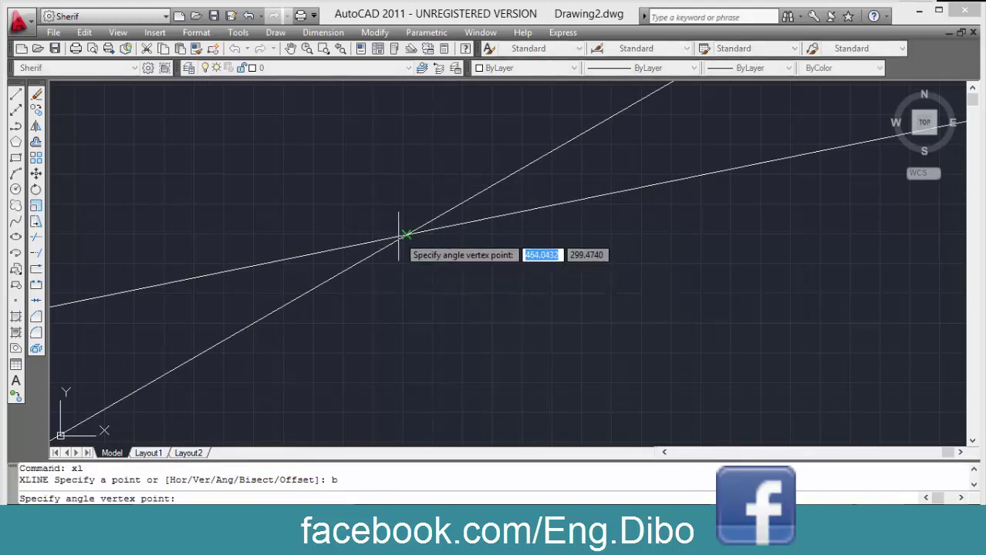
click(401, 234)
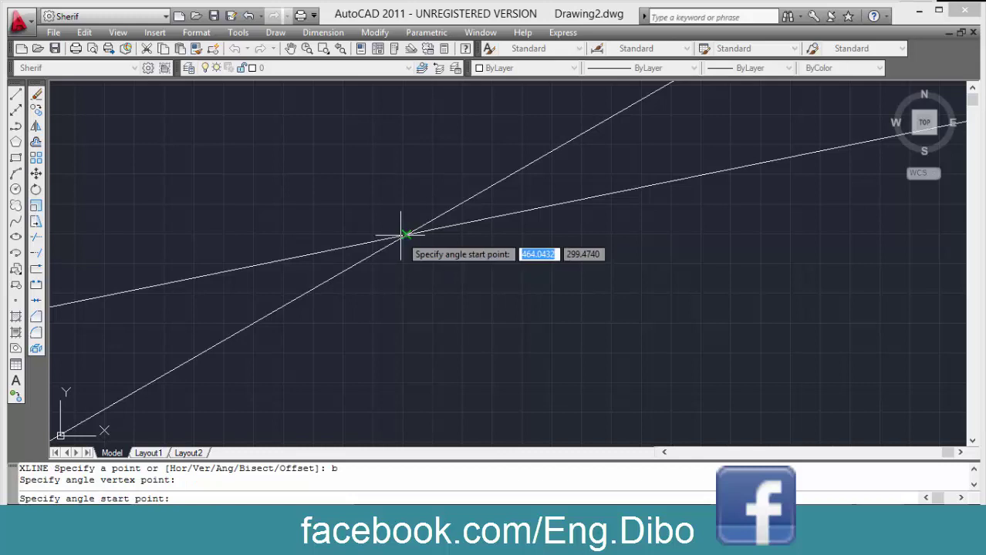
click(578, 133)
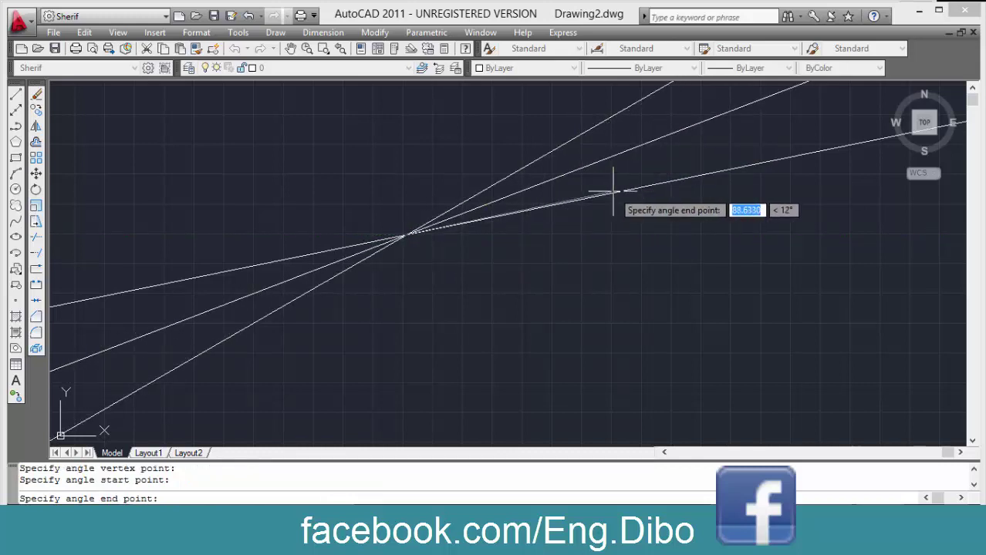
click(606, 180)
key(Return)
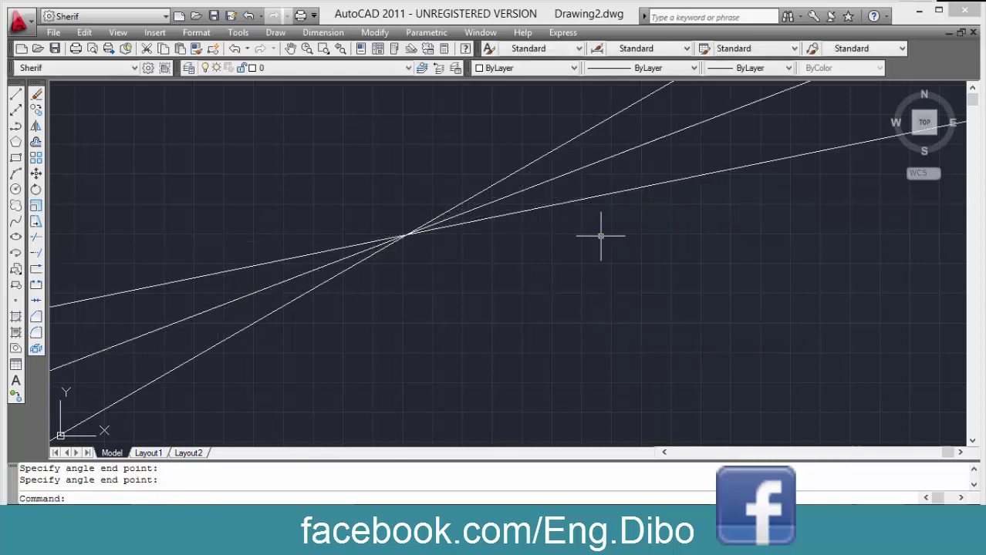
Abandon an offset construction line and select all four construction lines.
text(xl)
key(Return)
text(o)
key(Return)
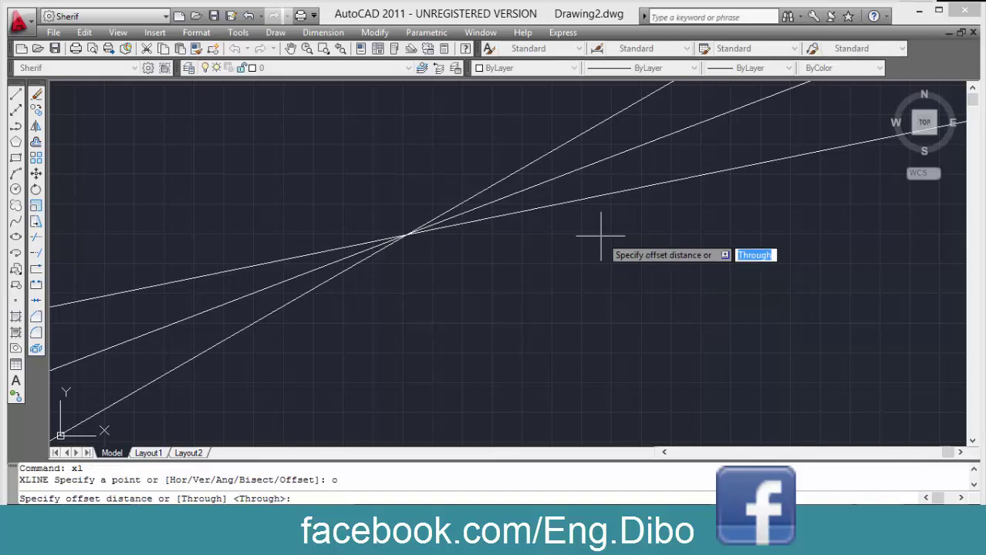
key(ctrl+a)
Erase the four construction lines and draw one short sloping line.
key(Delete)
text(l)
key(Return)
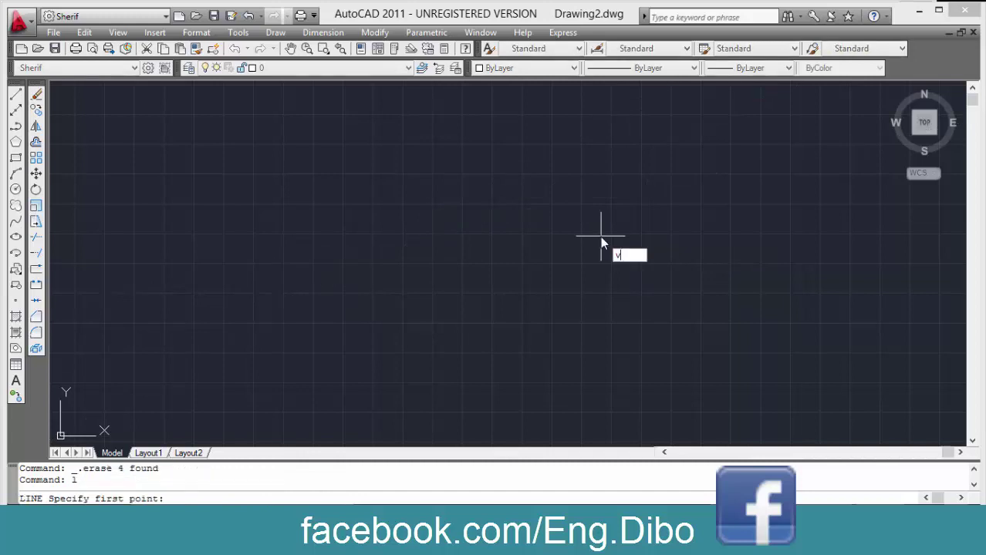
text(1)
key(Return)
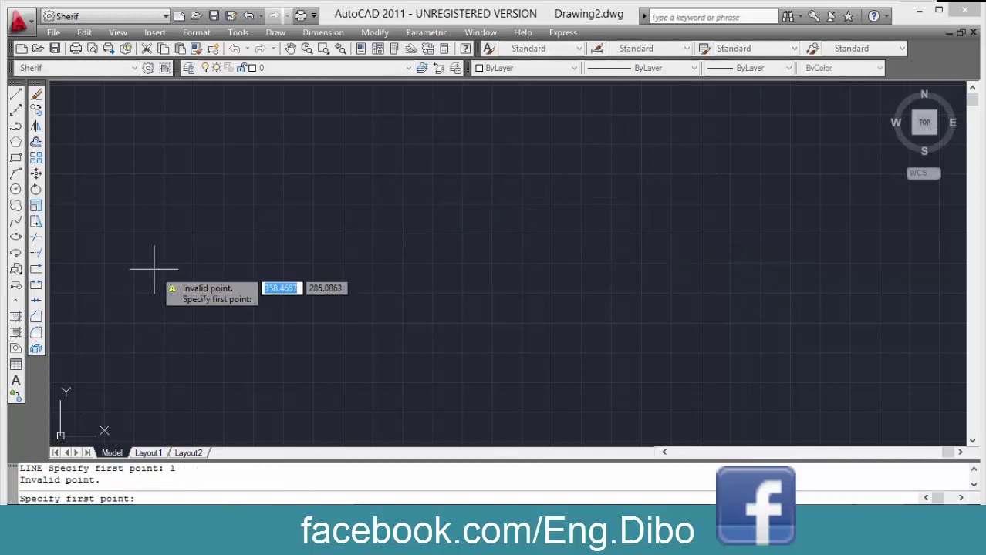
key(Escape)
text(l)
key(Return)
click(206, 298)
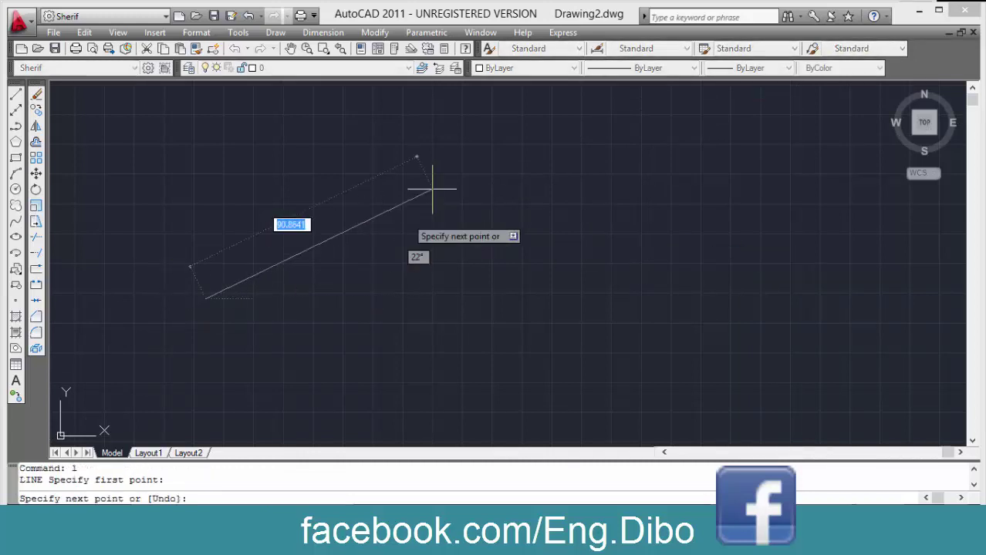
click(449, 167)
key(Return)
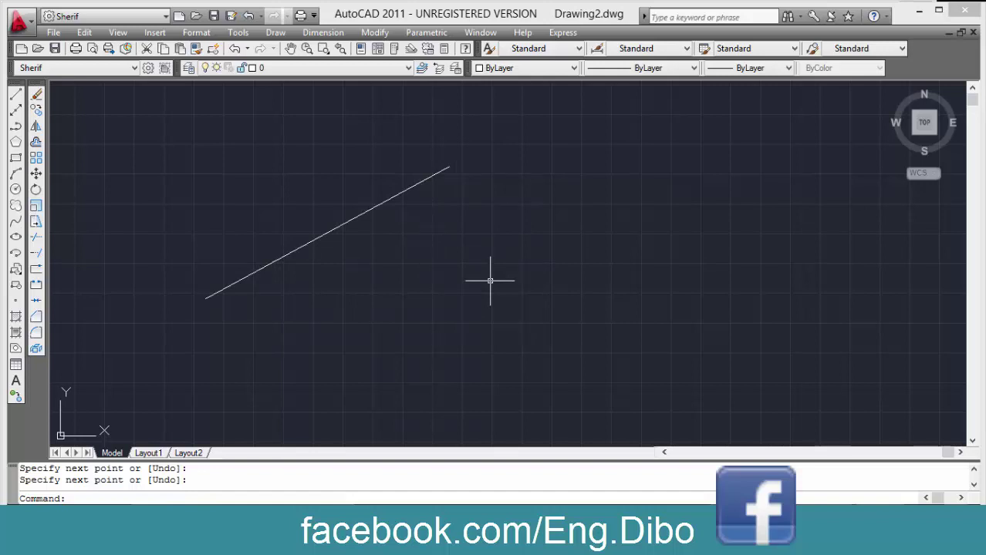
Add a construction line offset 30 units below the short line.
text(xl)
key(Return)
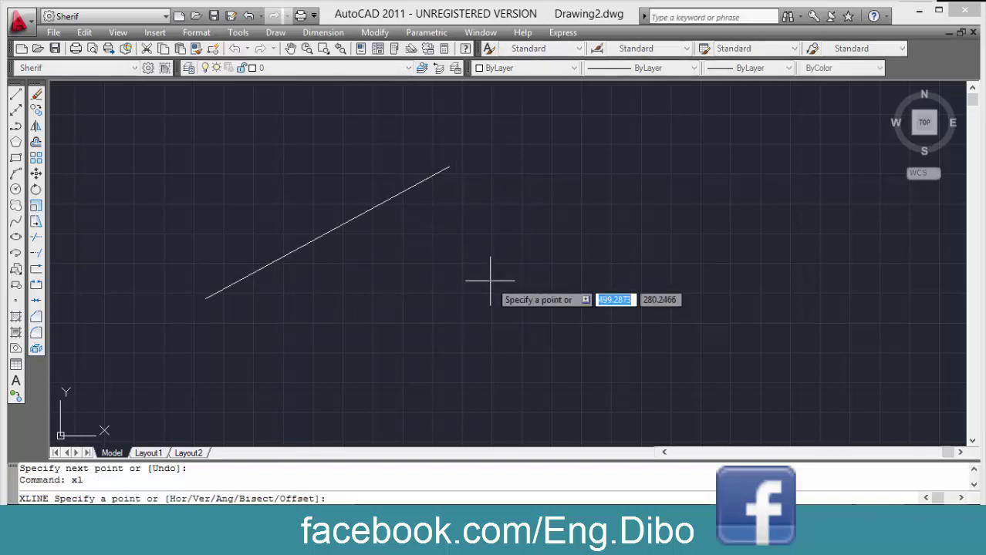
text(o)
key(Return)
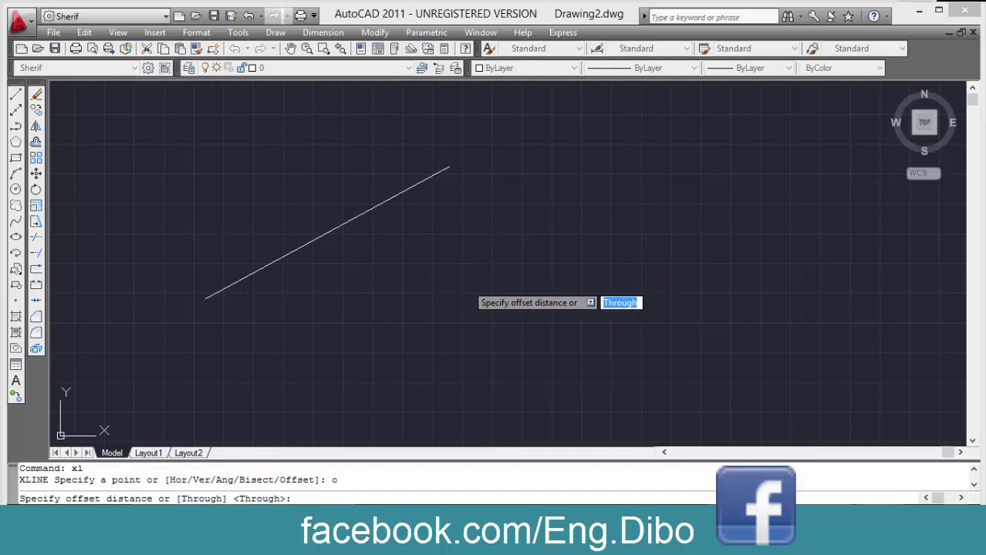
text(3)
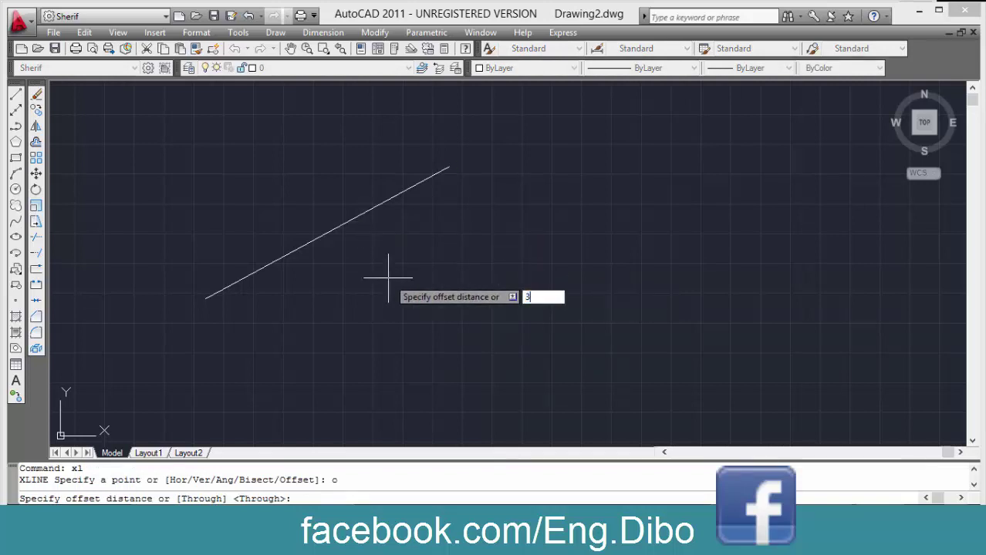
text(0)
key(Return)
click(376, 207)
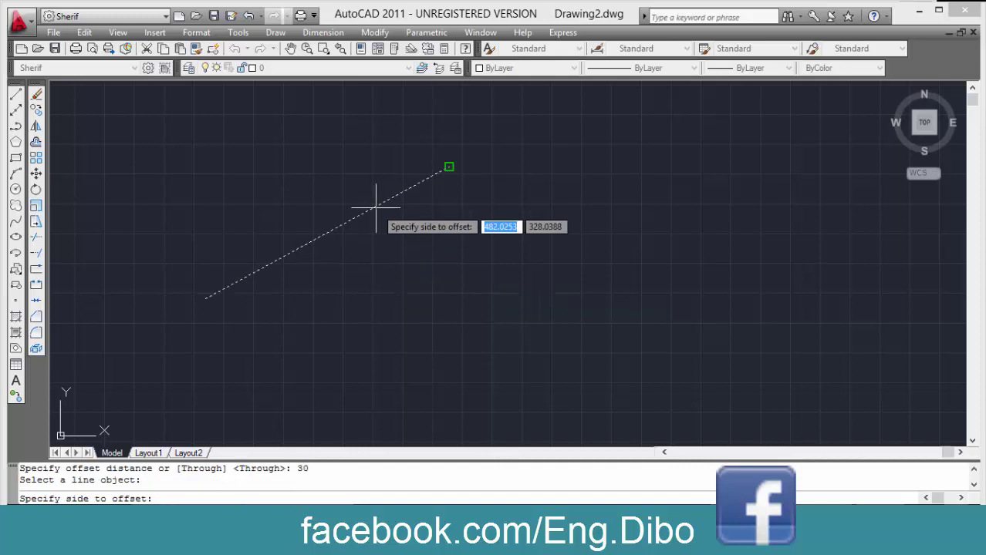
click(418, 249)
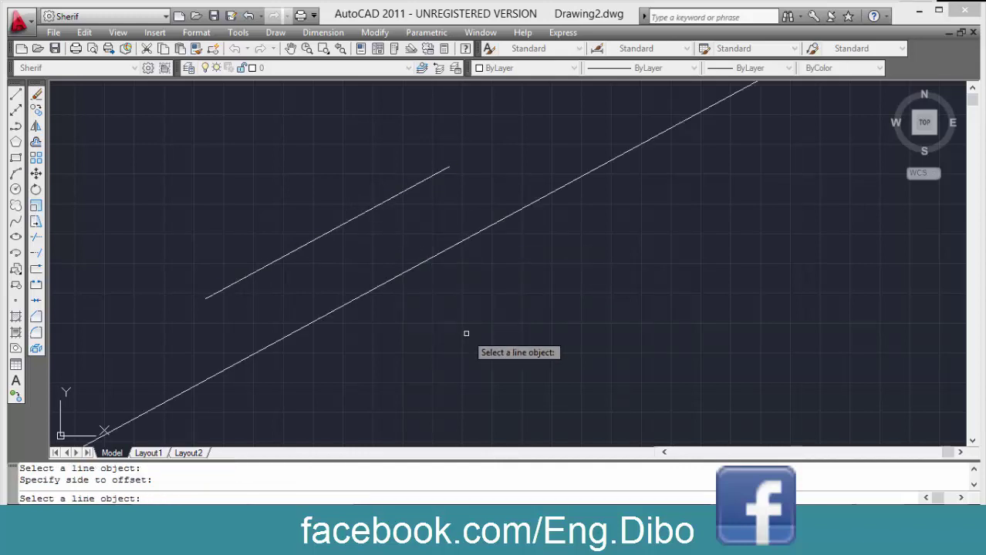
key(Escape)
Add a construction line offset from the short line through a point above it.
text(xl)
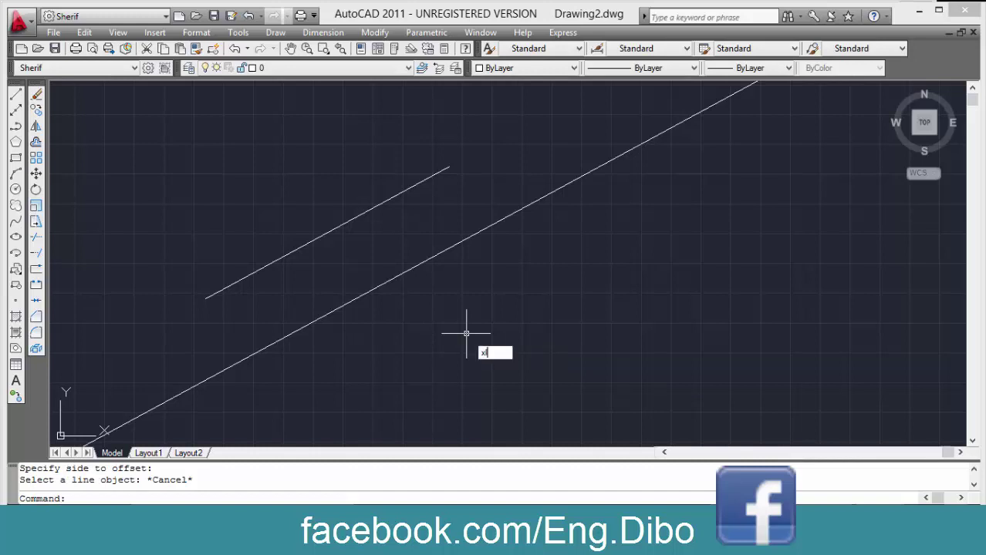
key(Return)
text(o)
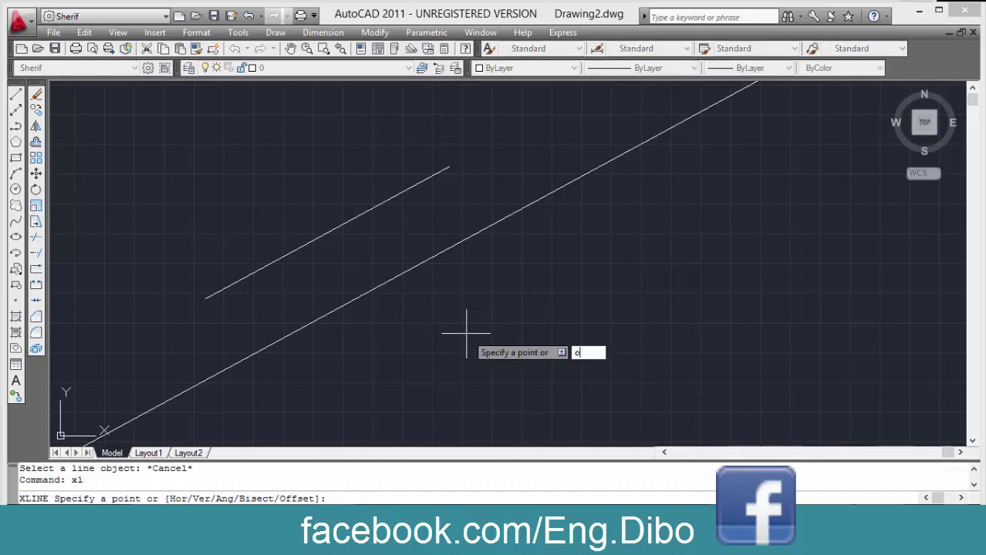
key(Return)
text(t)
key(Return)
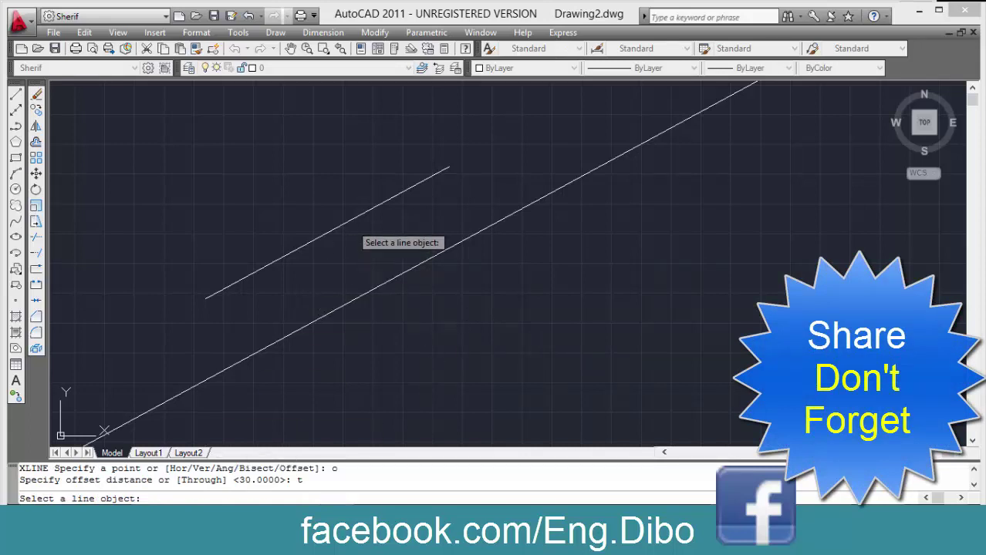
click(350, 222)
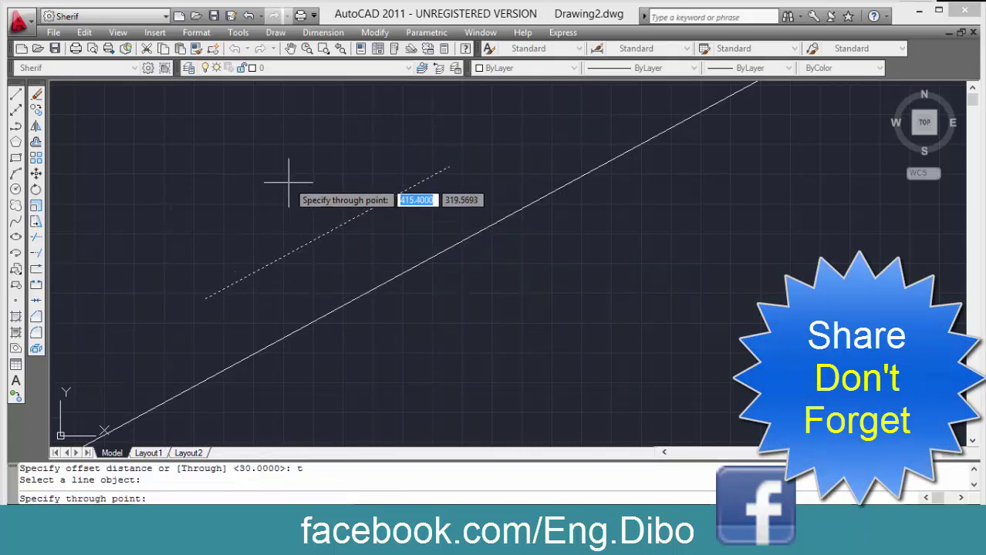
click(230, 183)
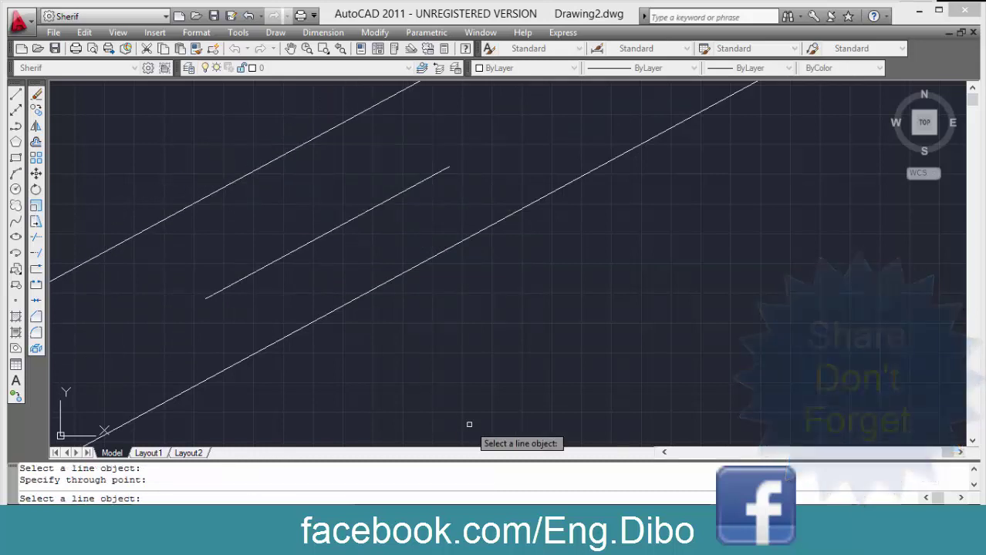
Select all the lines and erase them.
key(Escape)
key(ctrl+a)
key(Delete)
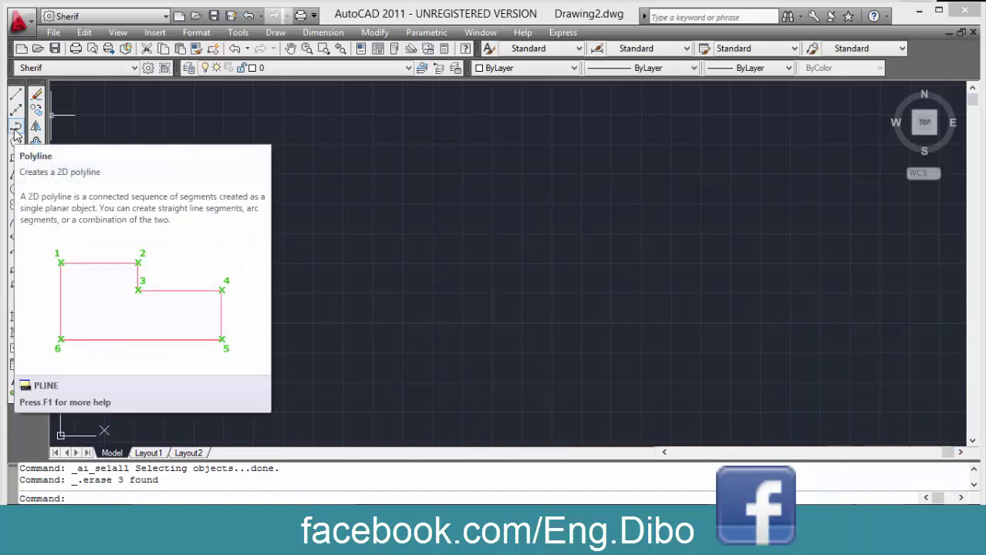
Draw a zigzag polyline from the top left, dipping at centre, peaking, then descending right.
key(Return)
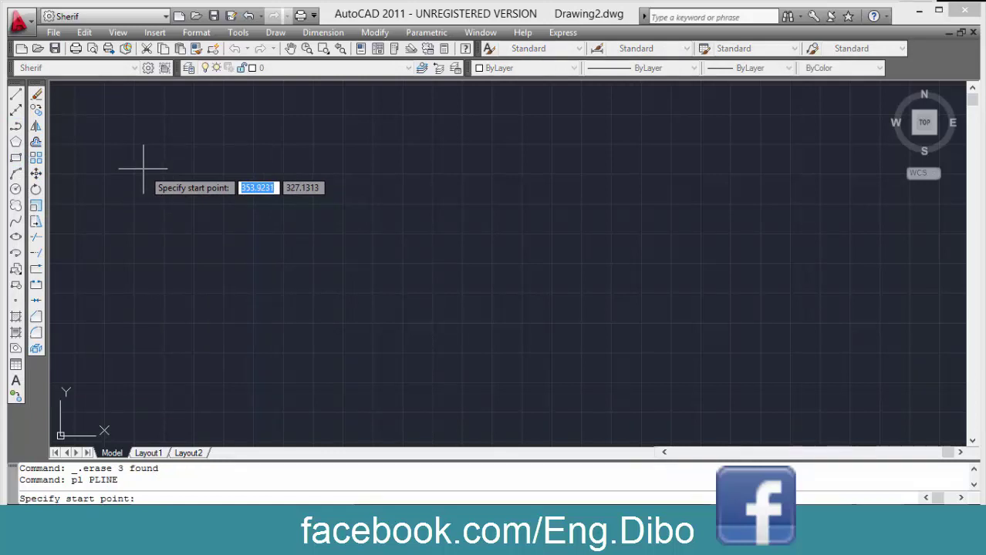
click(120, 116)
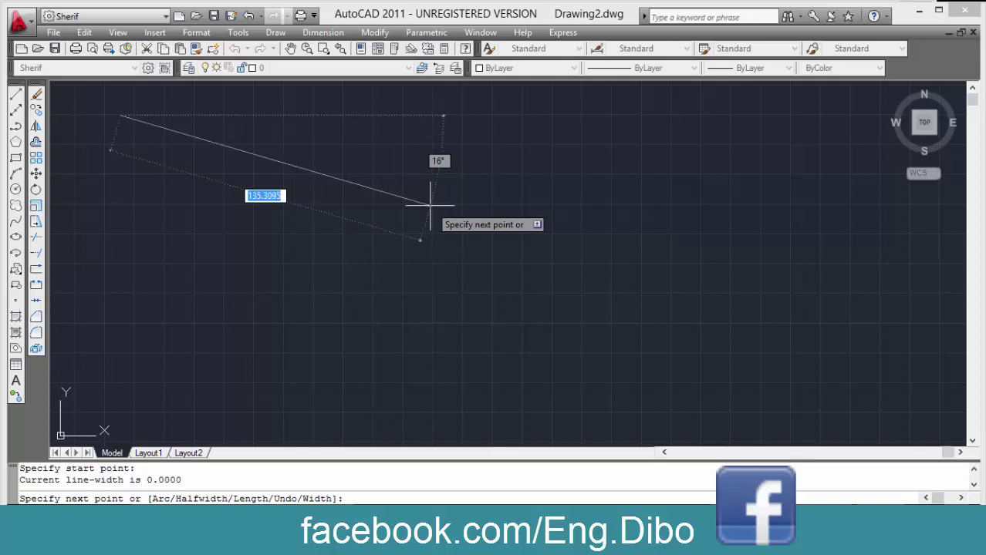
click(444, 211)
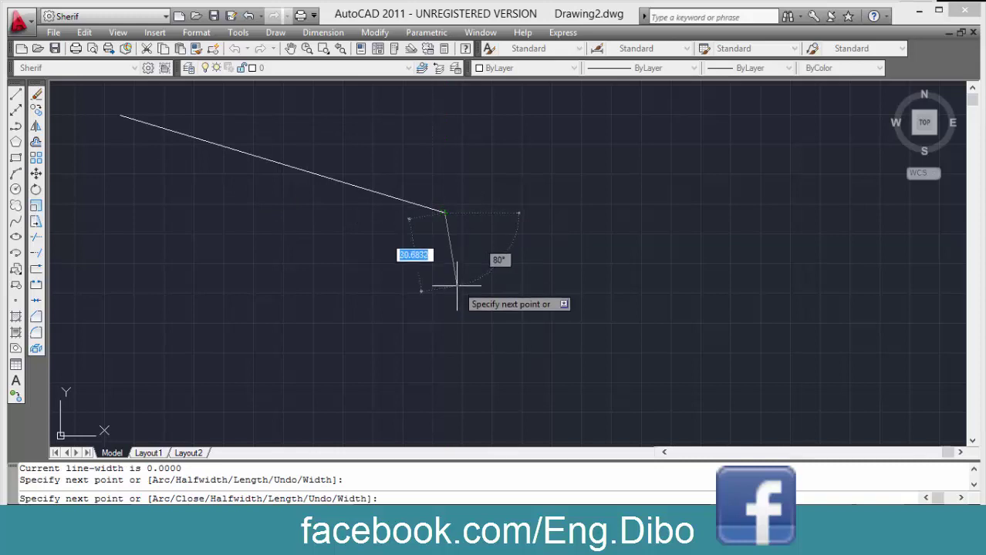
click(605, 148)
click(715, 223)
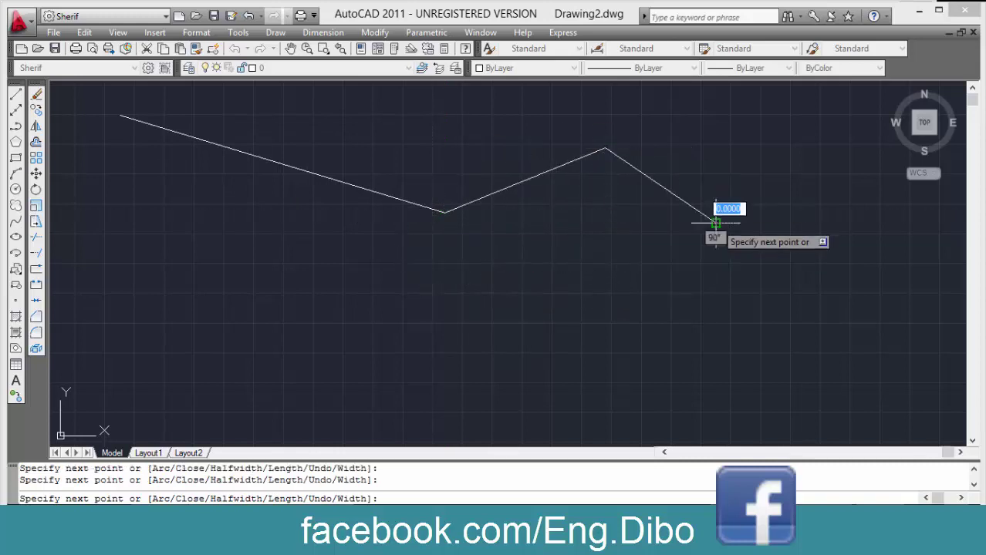
key(Return)
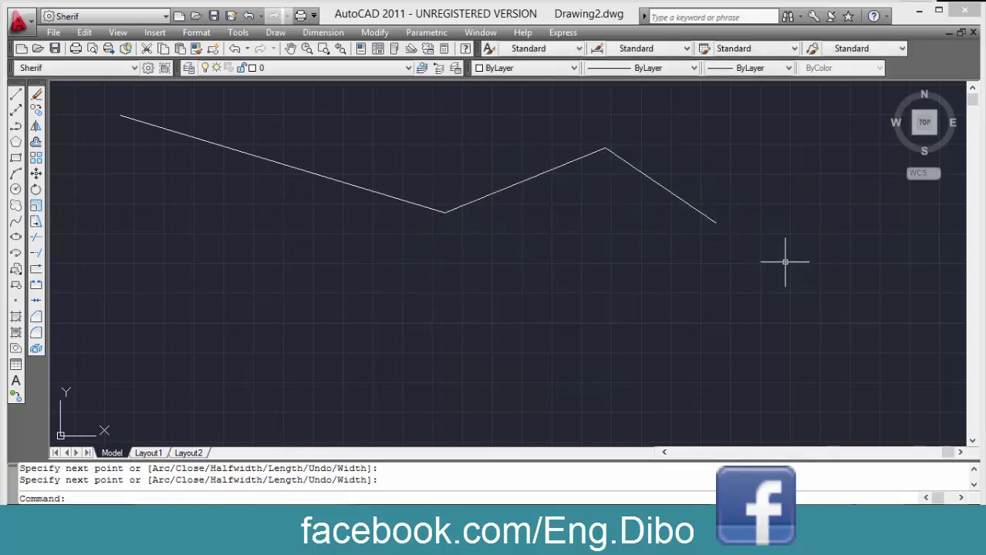
text(l)
key(Return)
Draw three separate line segments just below the polyline, following its zigzag shape.
click(108, 154)
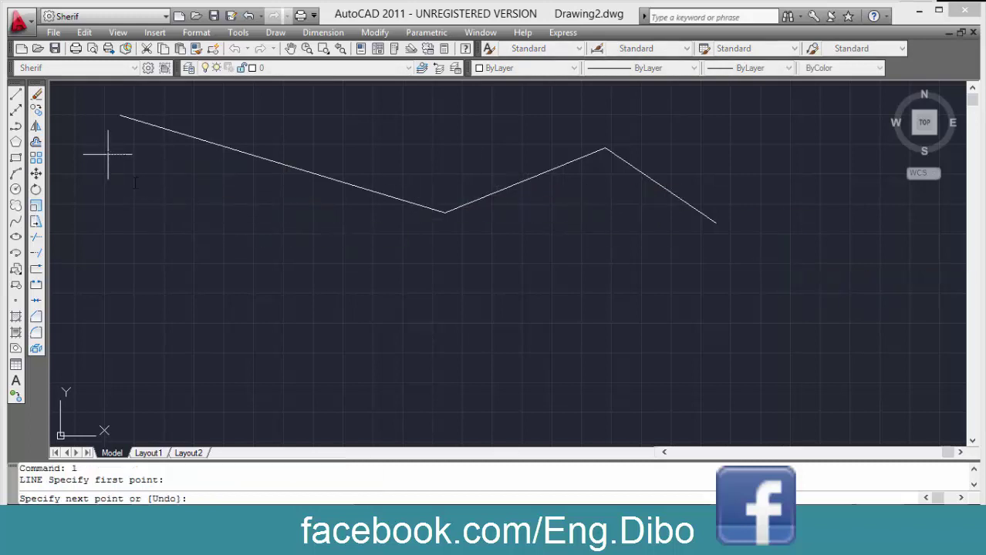
click(434, 280)
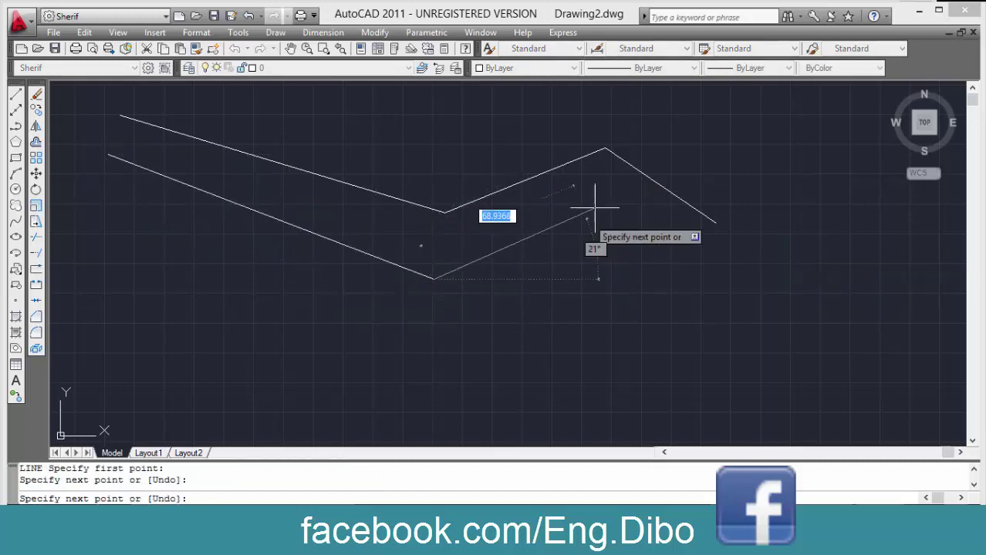
click(598, 202)
click(702, 297)
key(Return)
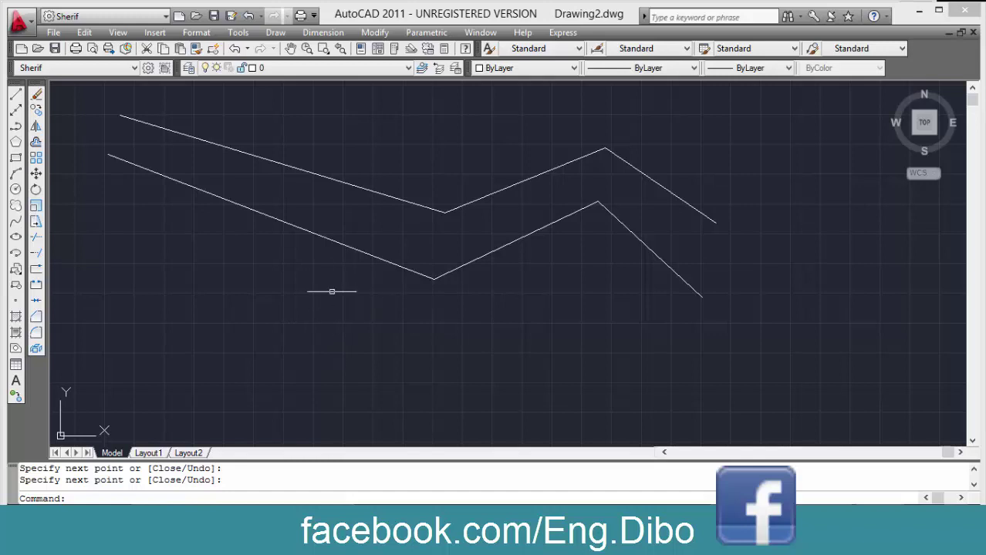
click(320, 233)
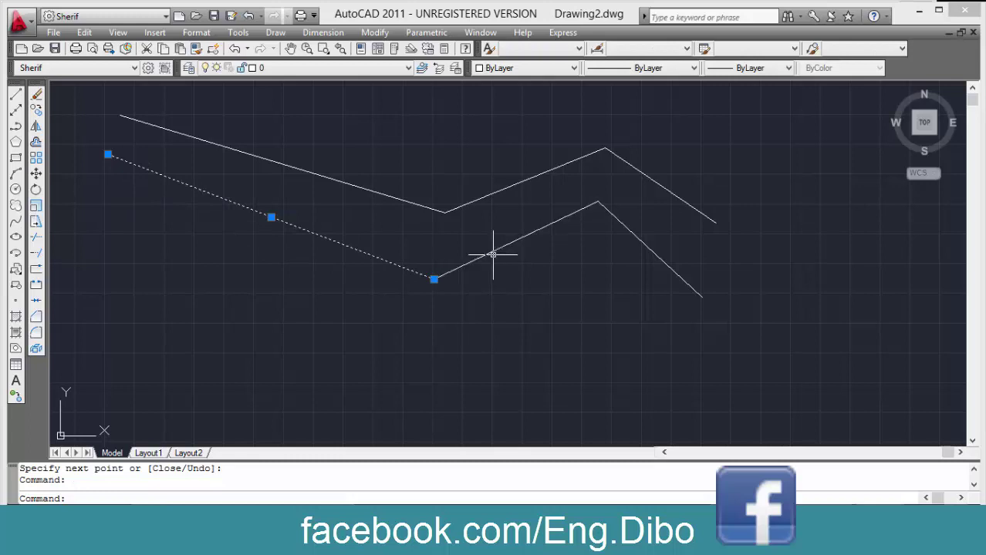
Drag the polyline's peak vertex grip higher and further right.
key(Escape)
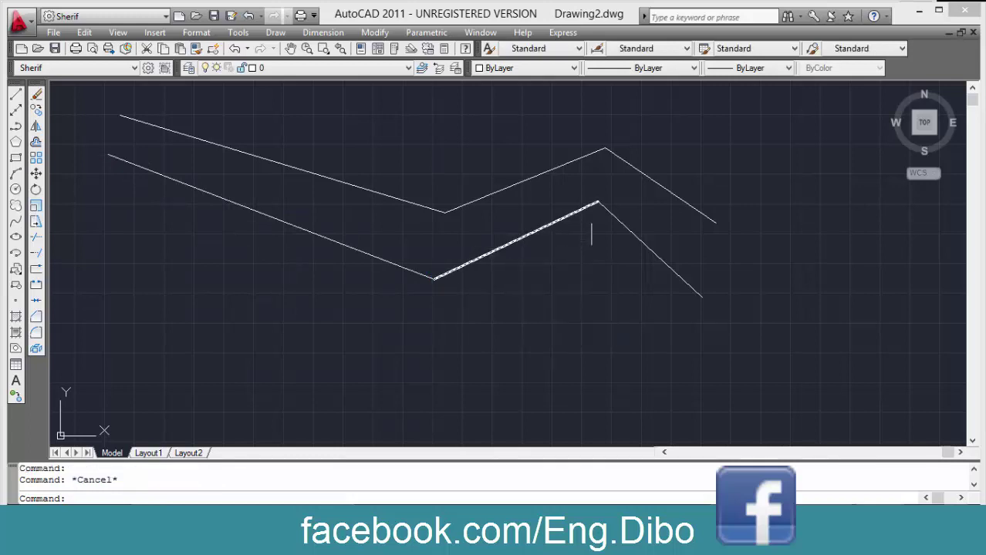
click(380, 194)
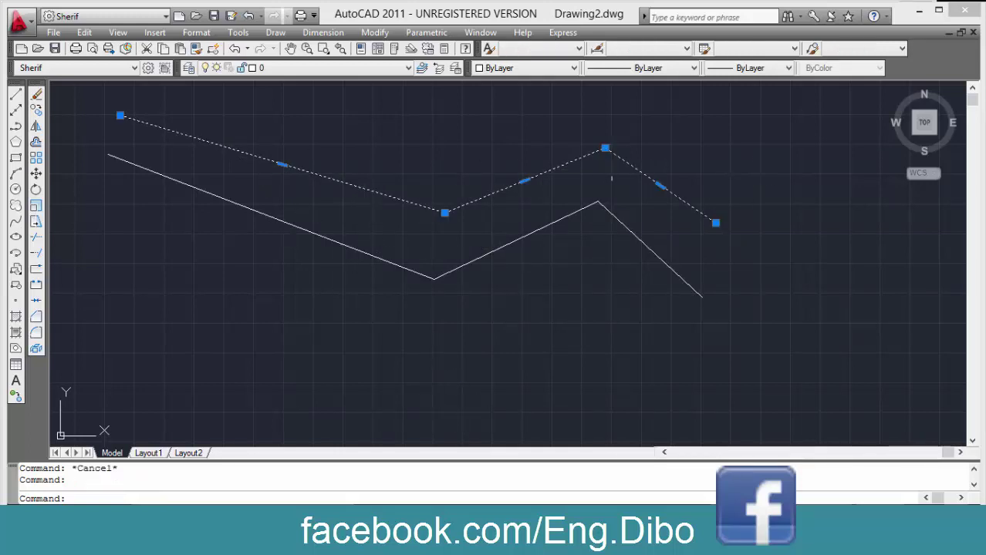
click(605, 147)
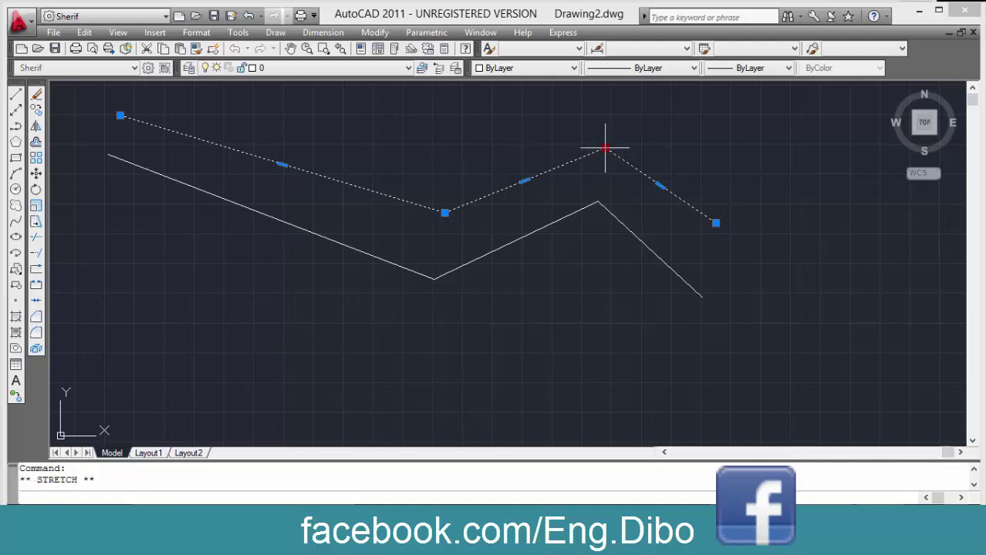
click(701, 127)
key(Return)
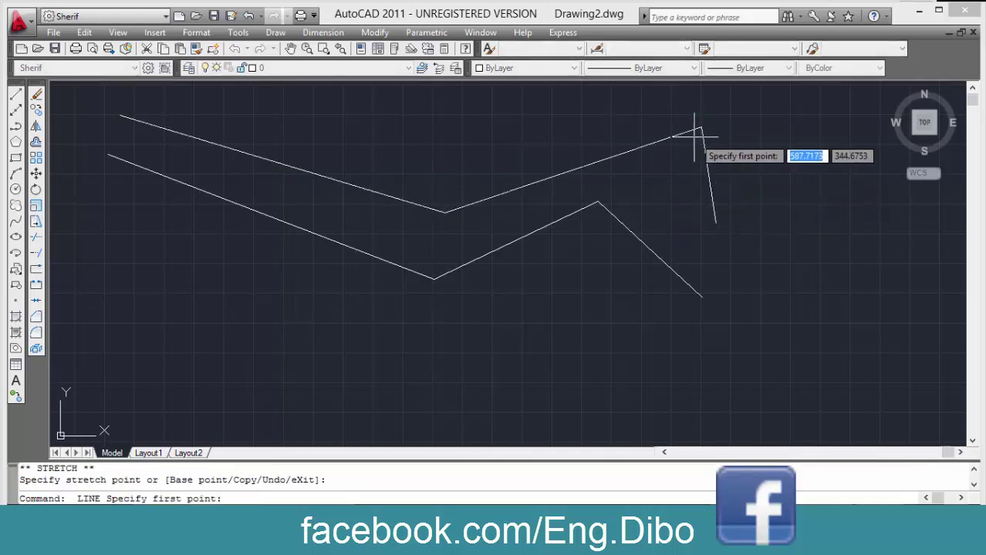
key(Escape)
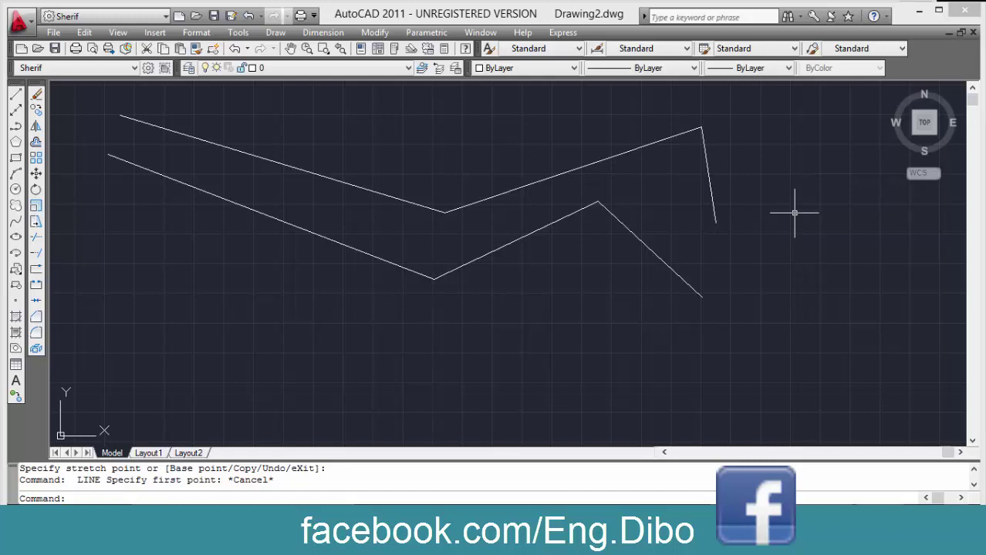
click(712, 182)
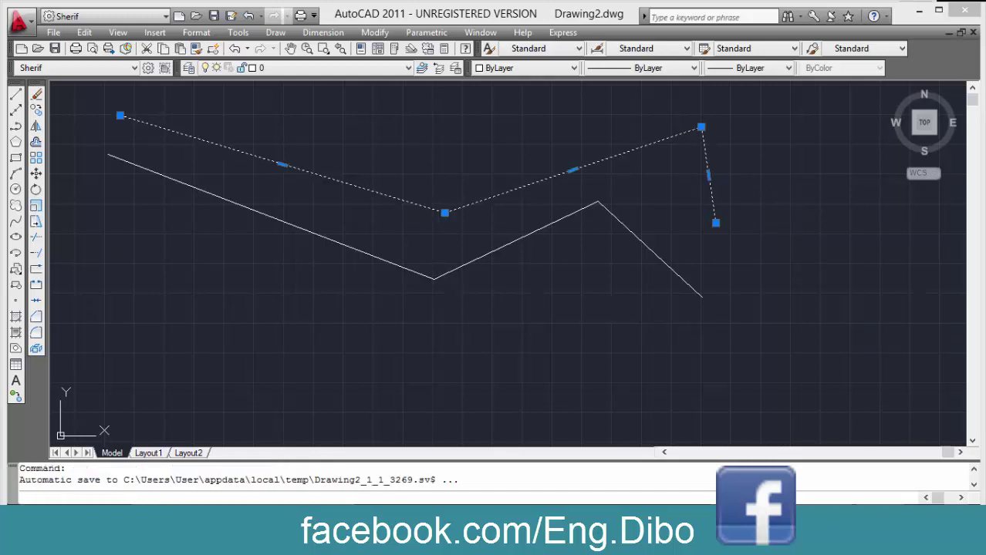
click(537, 70)
click(521, 104)
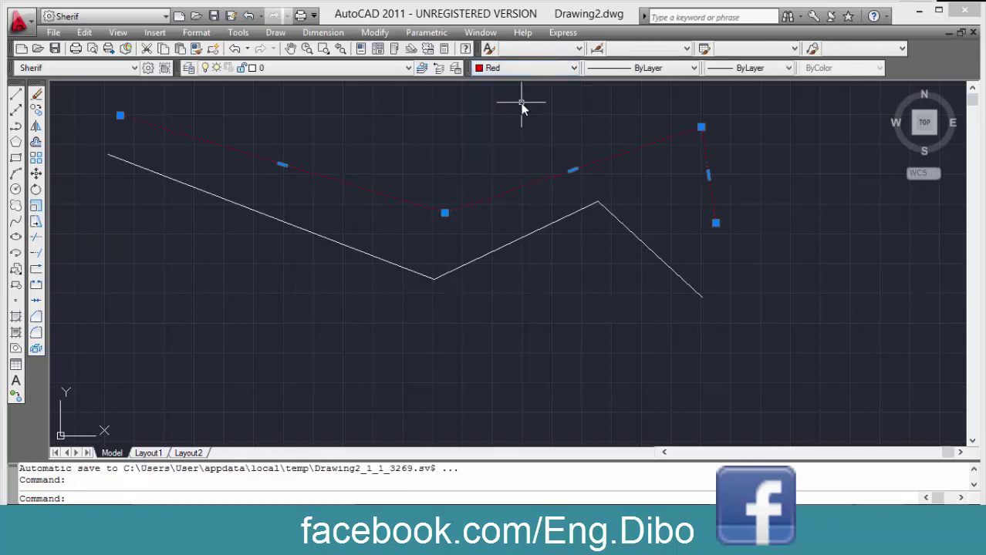
key(Escape)
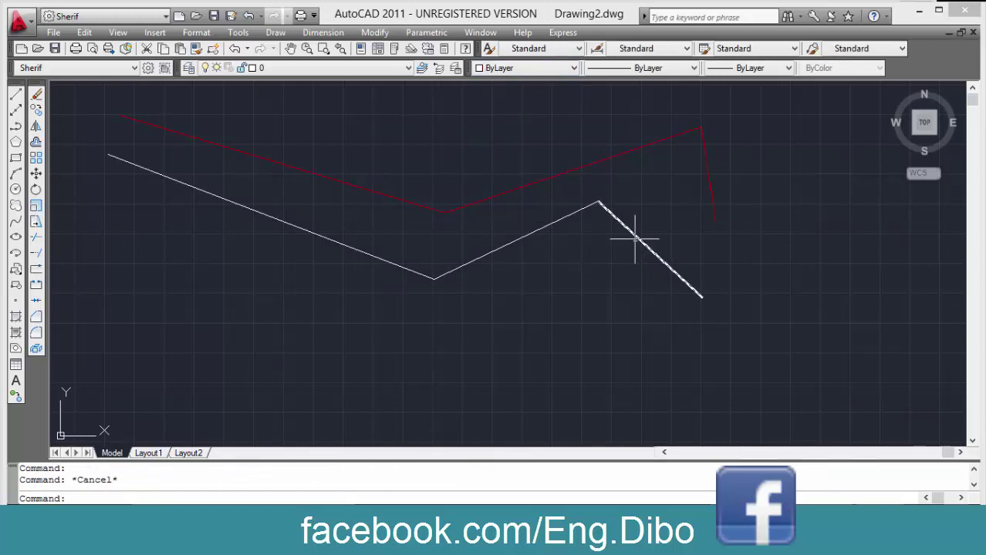
click(638, 238)
click(525, 68)
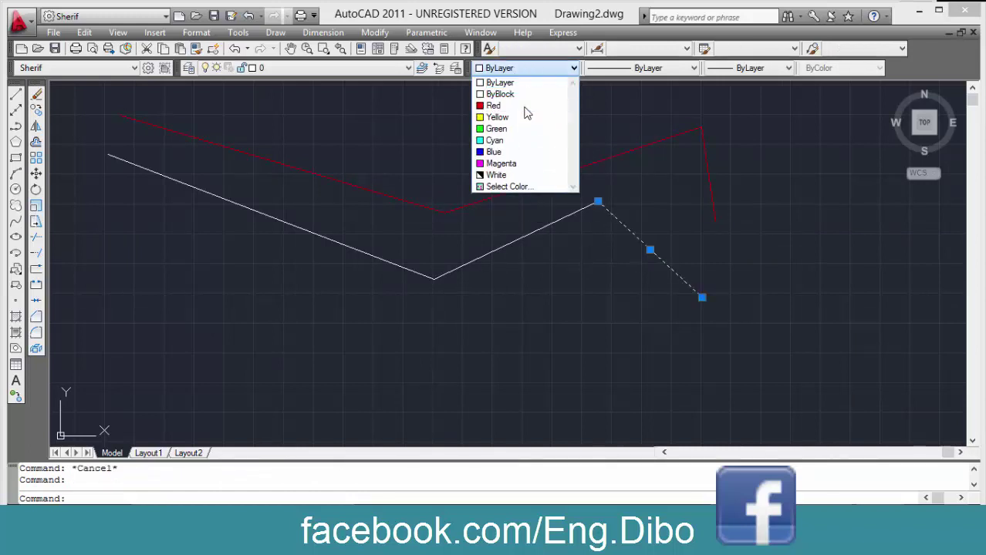
click(521, 103)
key(Return)
key(Escape)
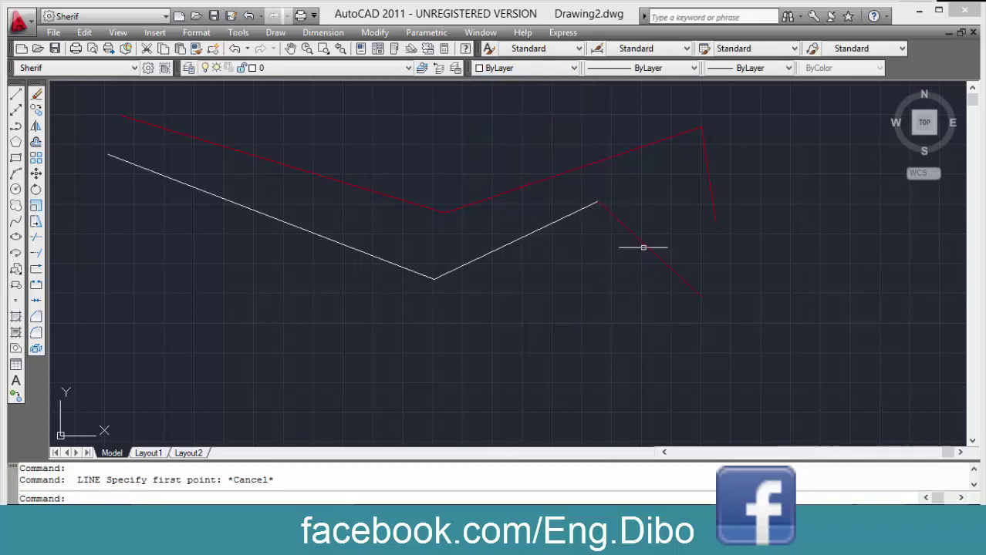
click(521, 233)
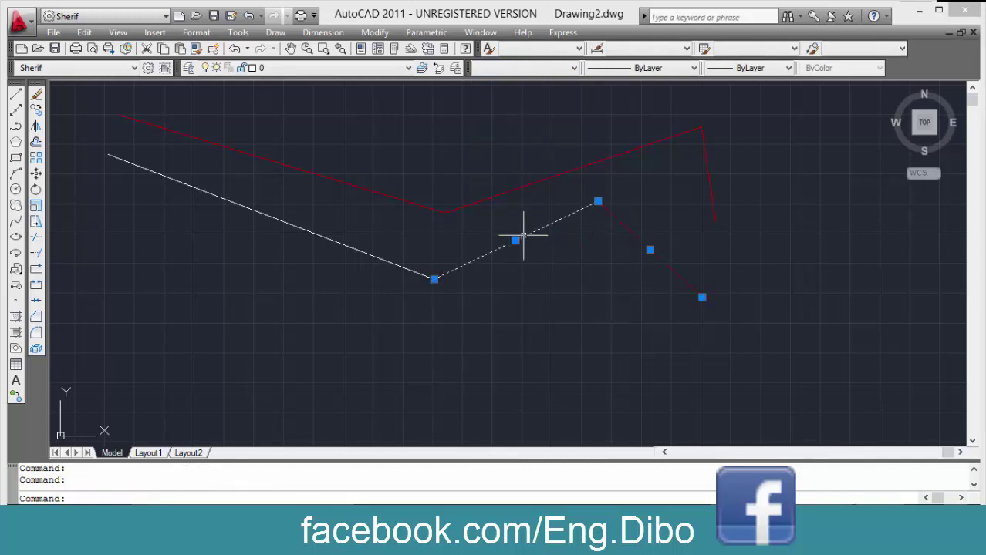
click(332, 239)
key(Escape)
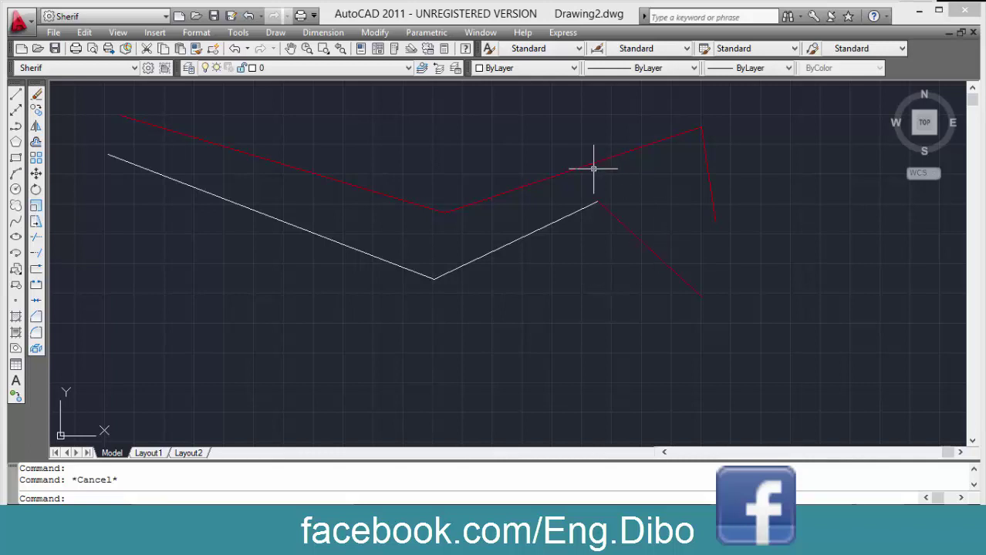
middle_drag(522, 284, 462, 152)
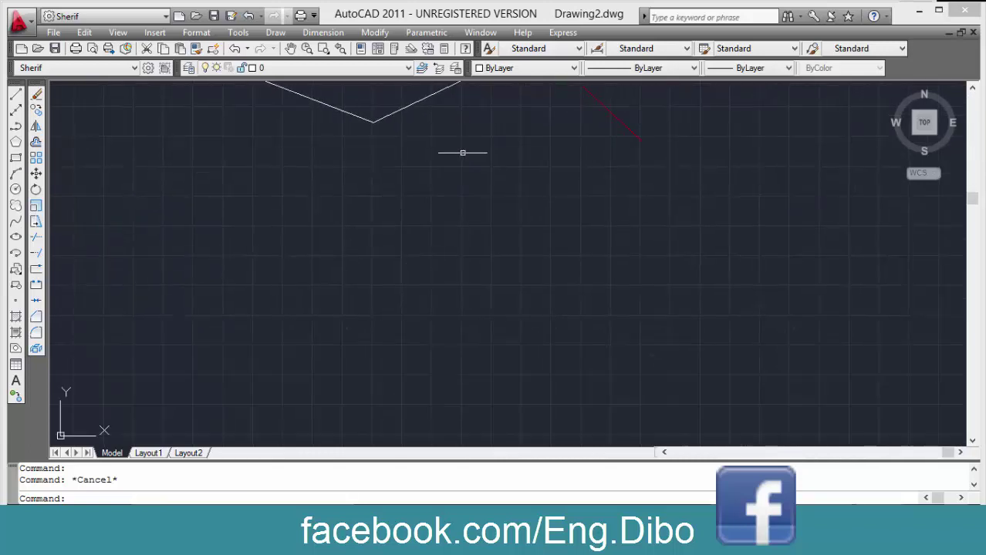
scroll(462, 152, down, 2)
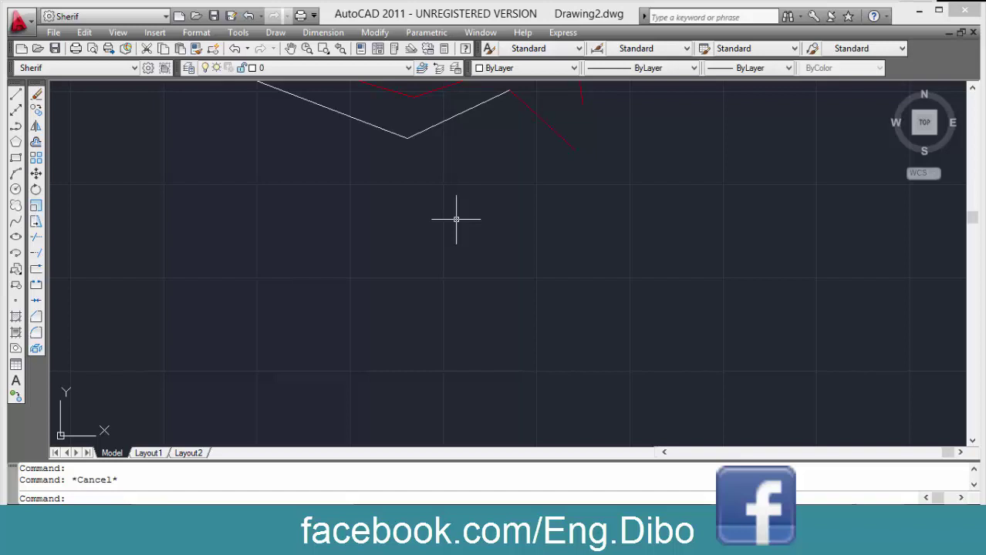
middle_drag(456, 219, 454, 247)
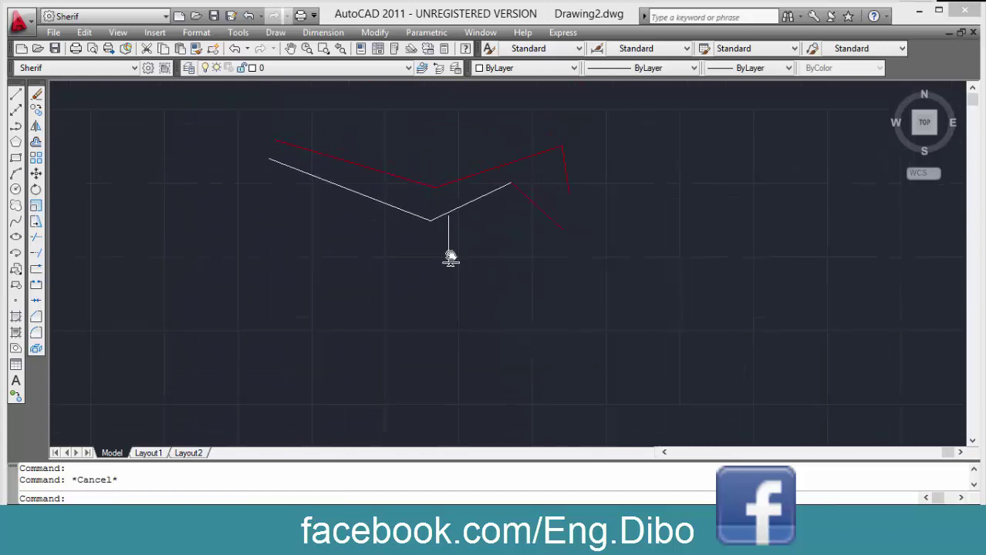
Clear the drawing and start a polyline with three straight segments.
key(ctrl+a)
key(Delete)
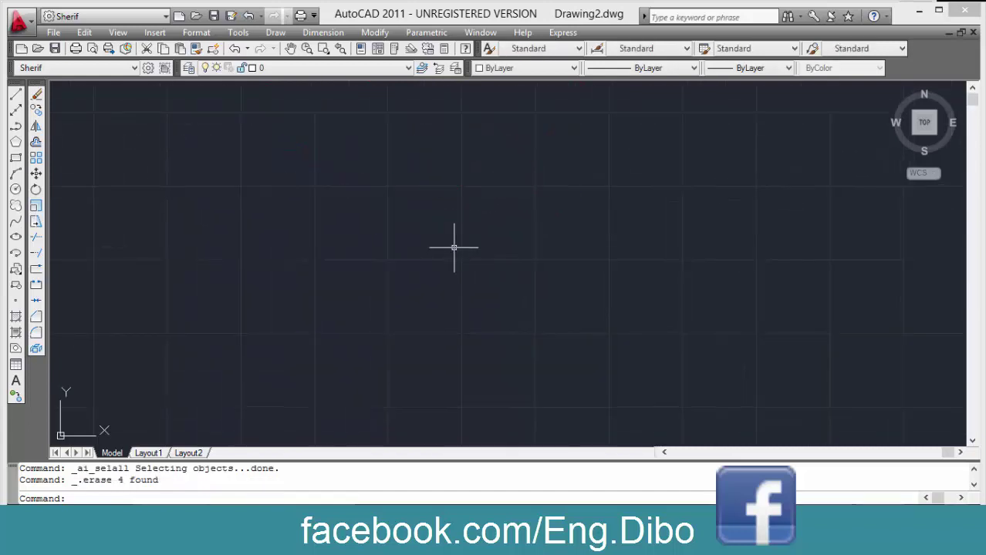
text(pl)
key(Return)
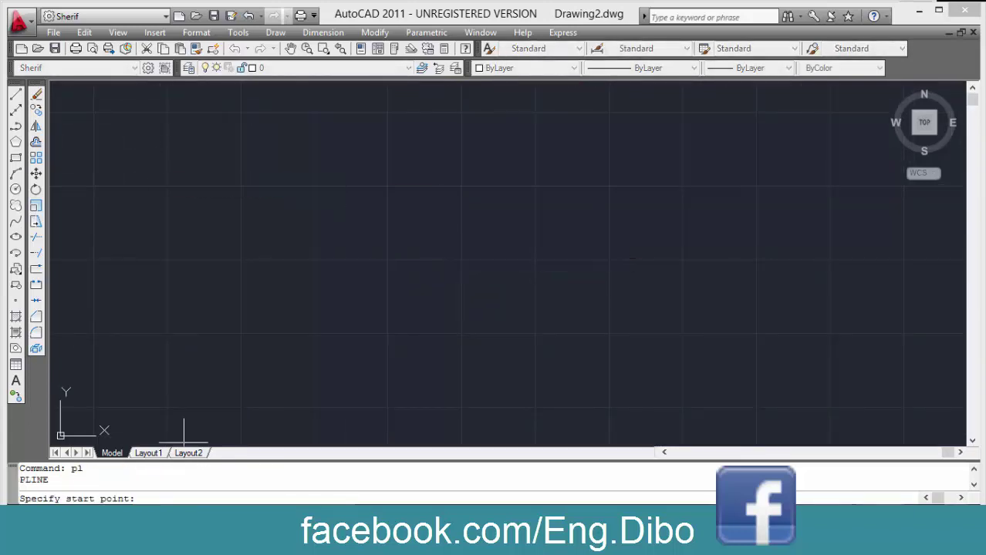
click(210, 186)
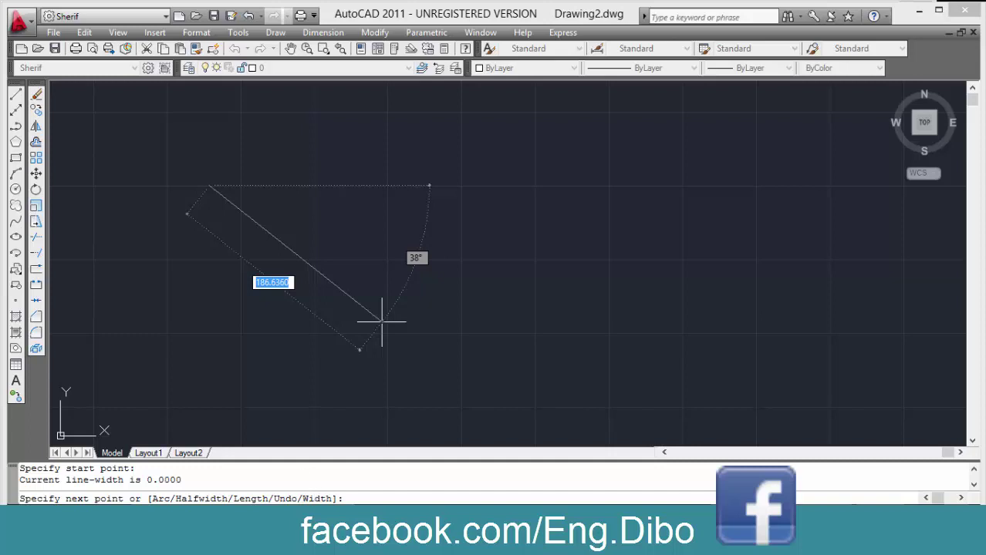
click(356, 141)
click(526, 168)
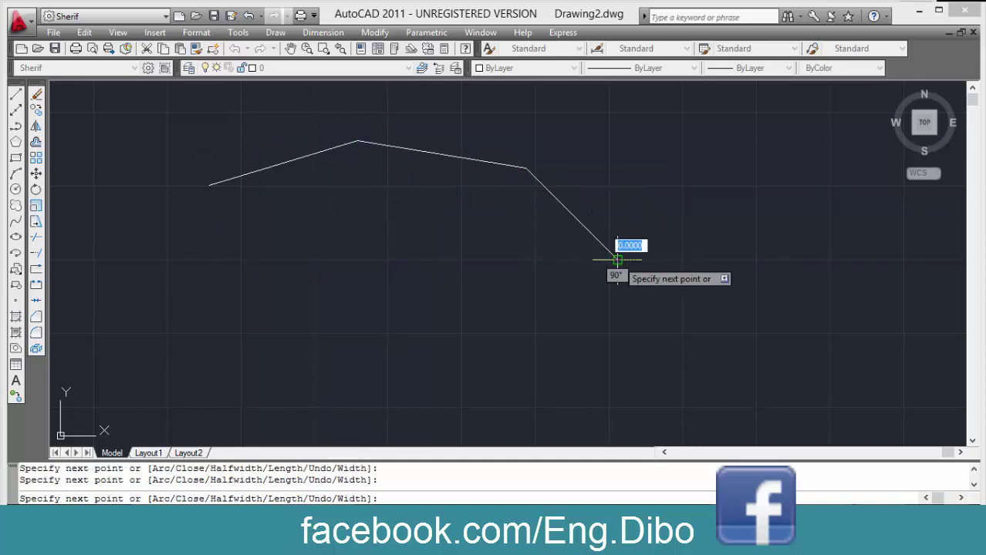
click(618, 259)
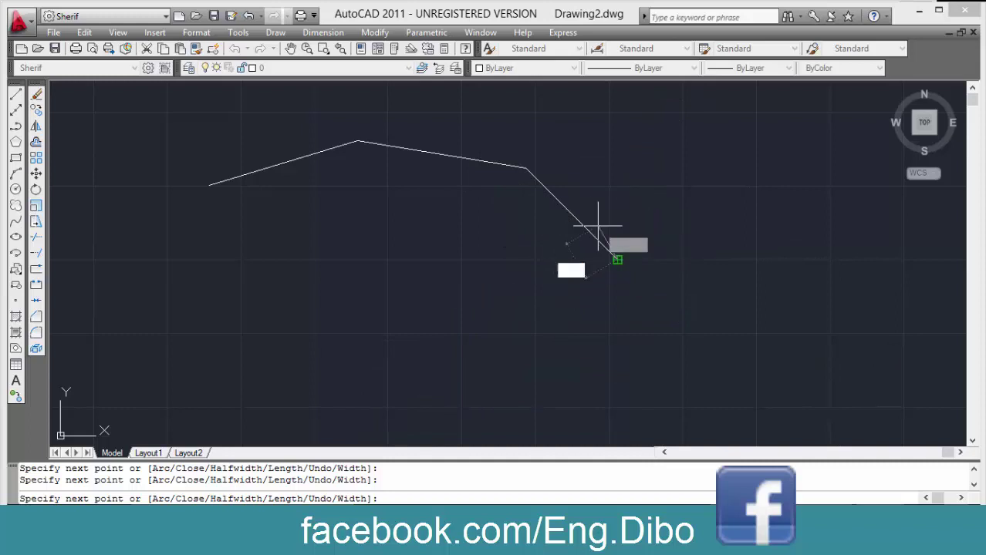
Pan to make room below and switch the polyline to Arc mode.
middle_drag(551, 307, 544, 253)
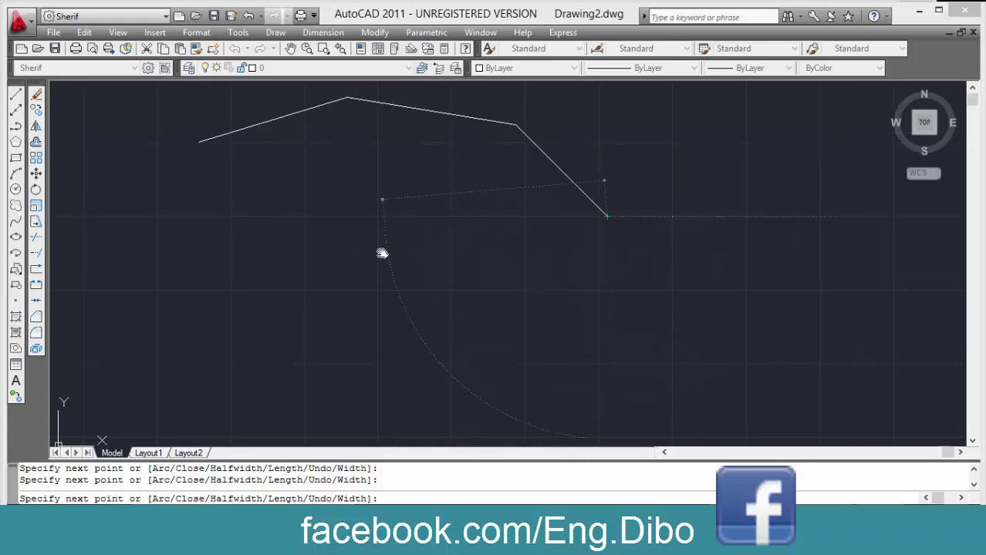
middle_drag(386, 224, 381, 251)
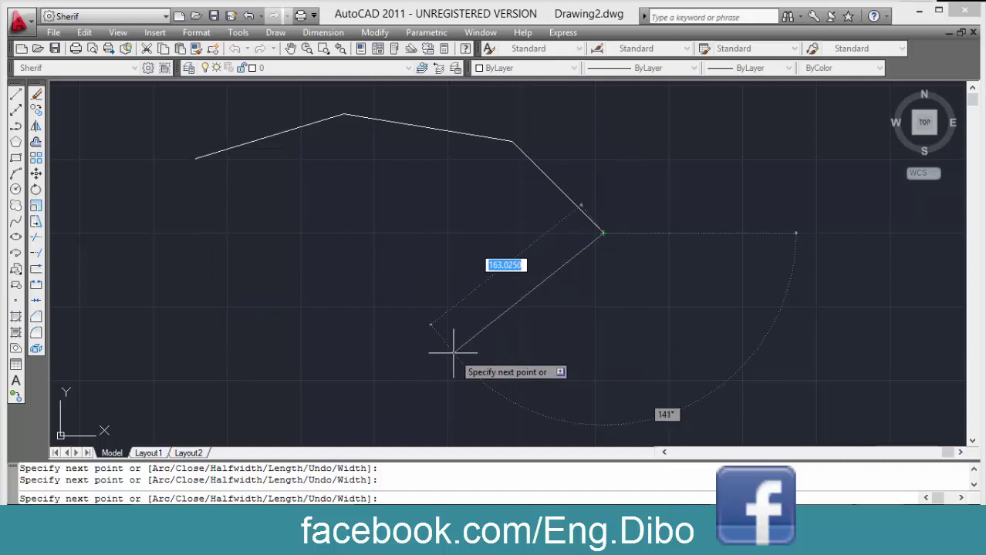
text(a)
key(Return)
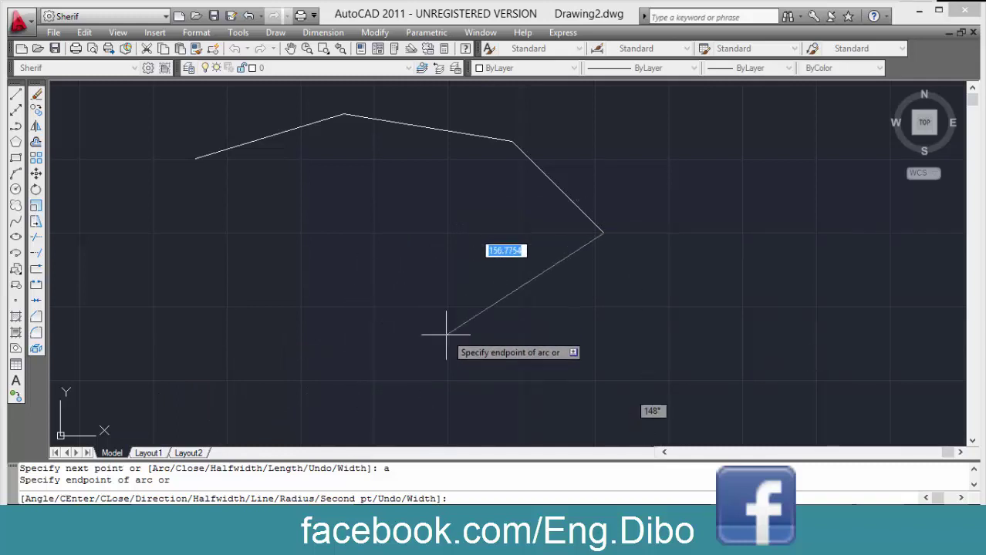
Add two arc segments ending at the lower right and lower left.
middle_drag(446, 335, 448, 243)
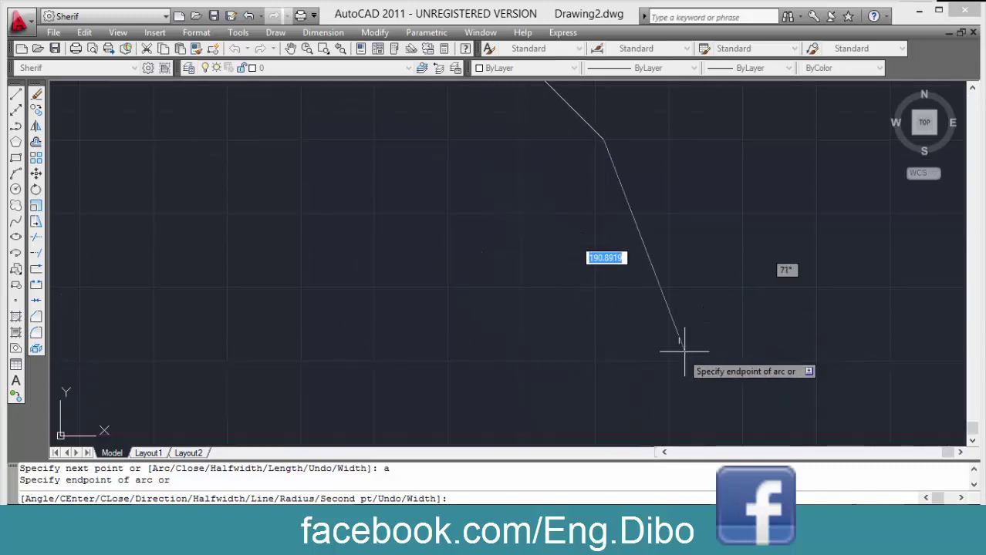
click(658, 341)
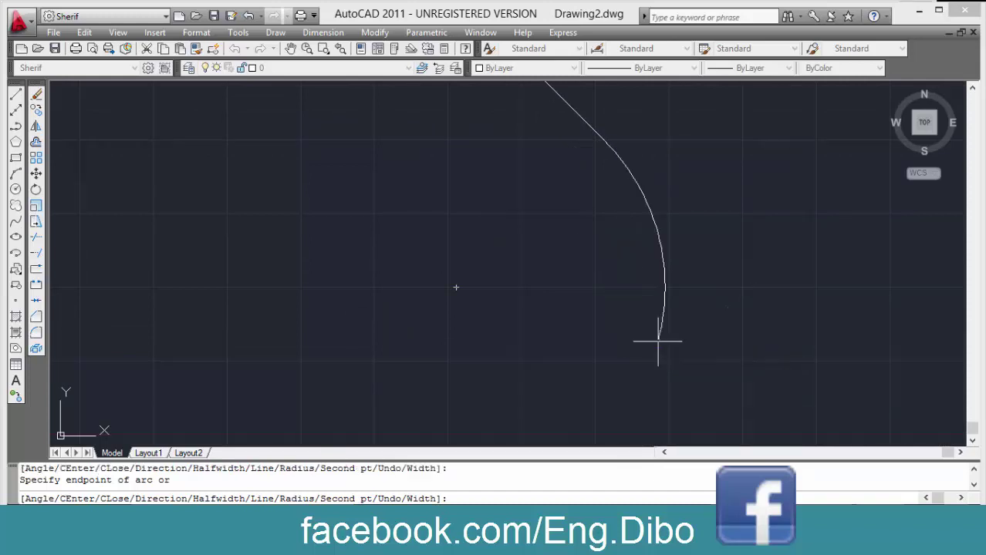
click(285, 355)
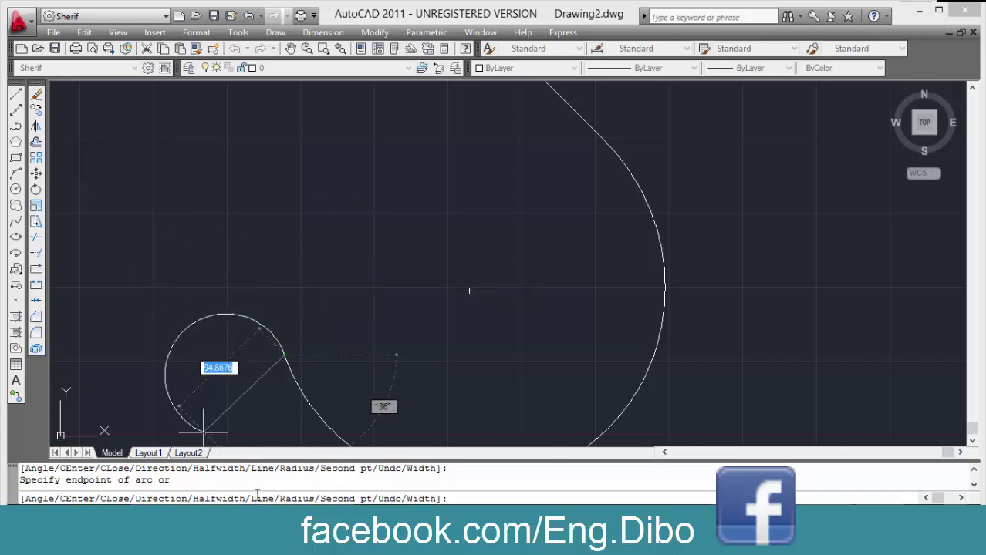
Add two straight segments and close the polyline at its start point.
text(l)
key(Return)
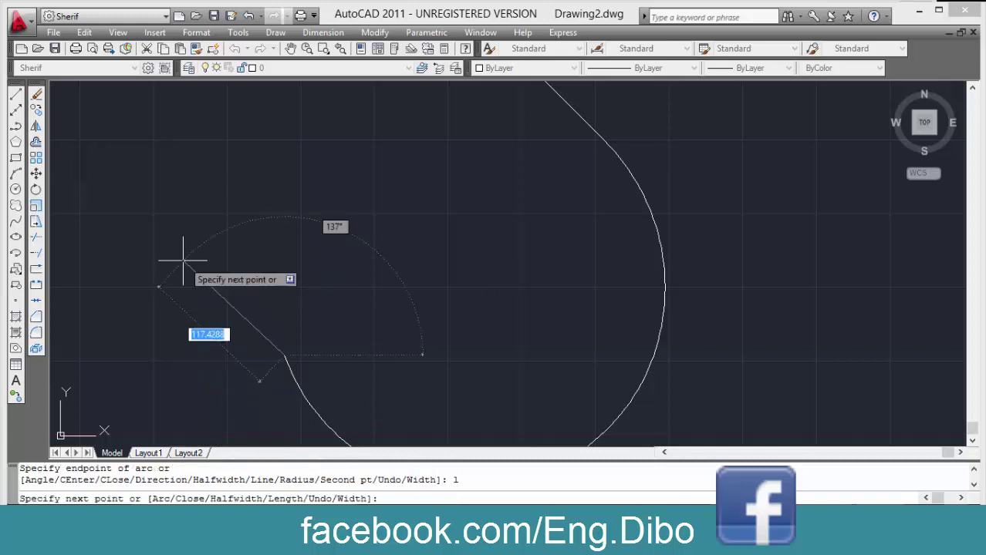
click(183, 195)
click(298, 141)
middle_drag(303, 211, 321, 332)
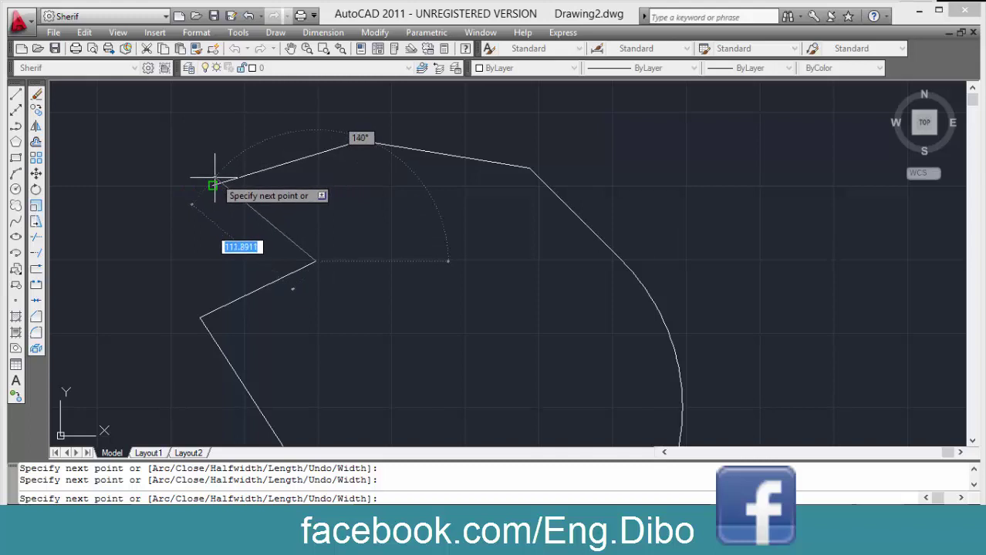
click(213, 185)
key(Return)
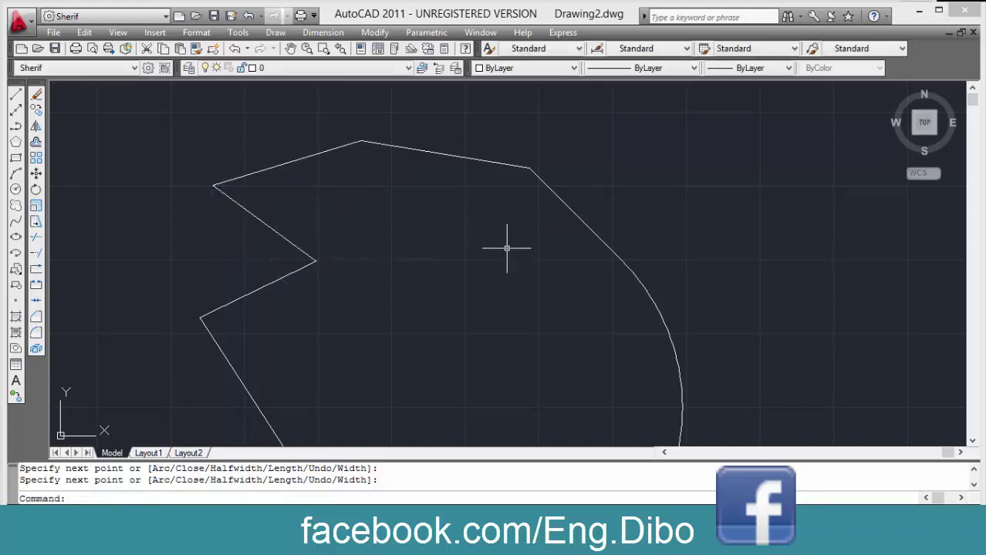
Pan around to review the closed polyline, then erase it.
middle_drag(530, 229, 528, 83)
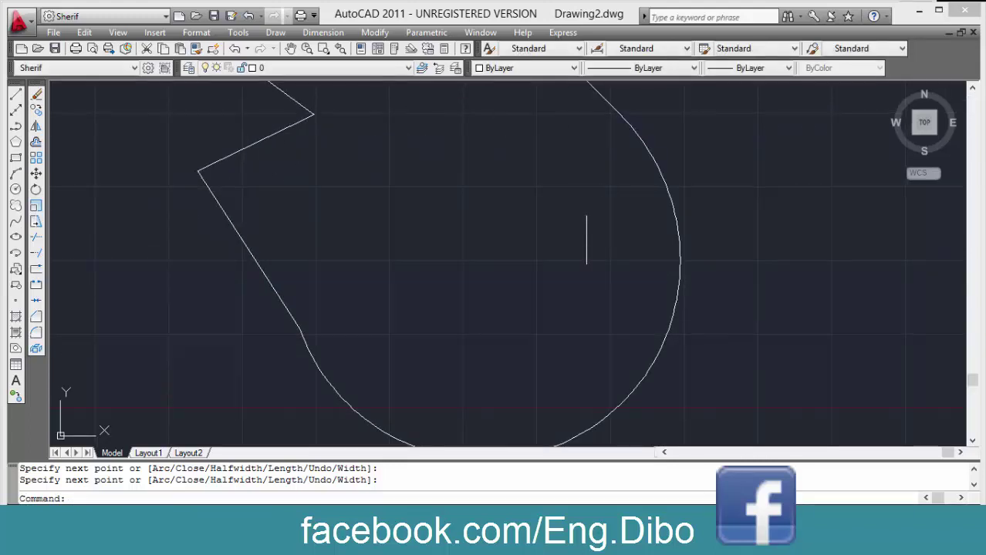
middle_drag(585, 235, 594, 364)
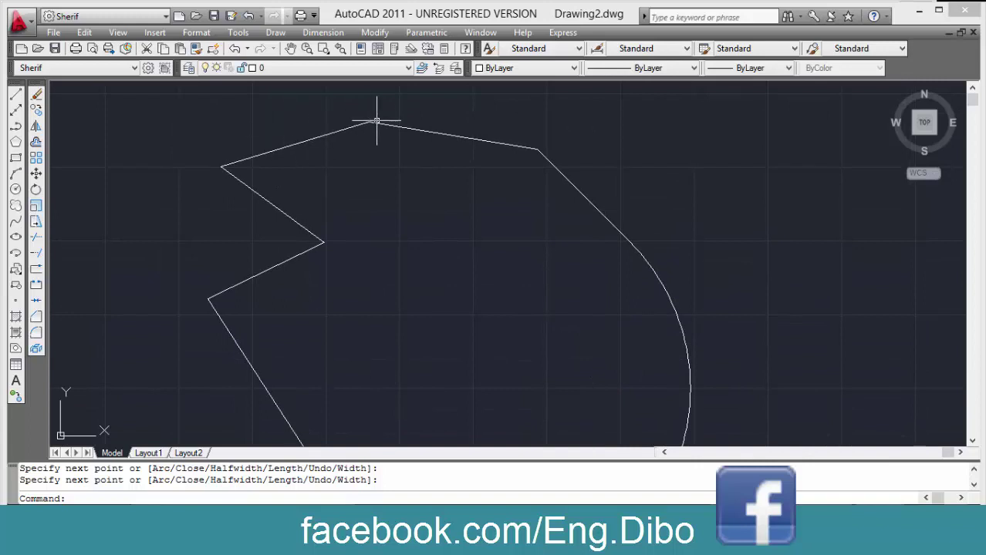
middle_drag(642, 295, 573, 103)
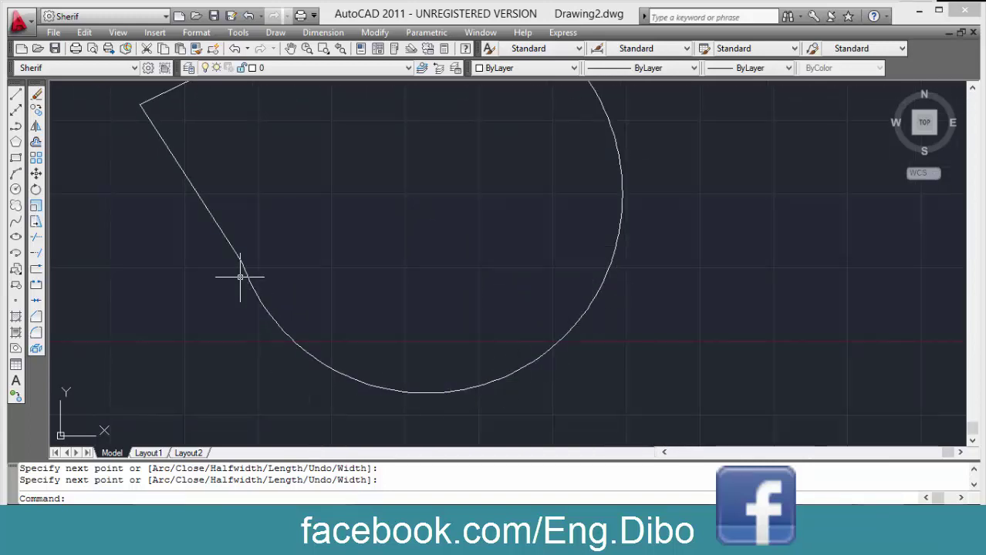
middle_drag(160, 128, 211, 308)
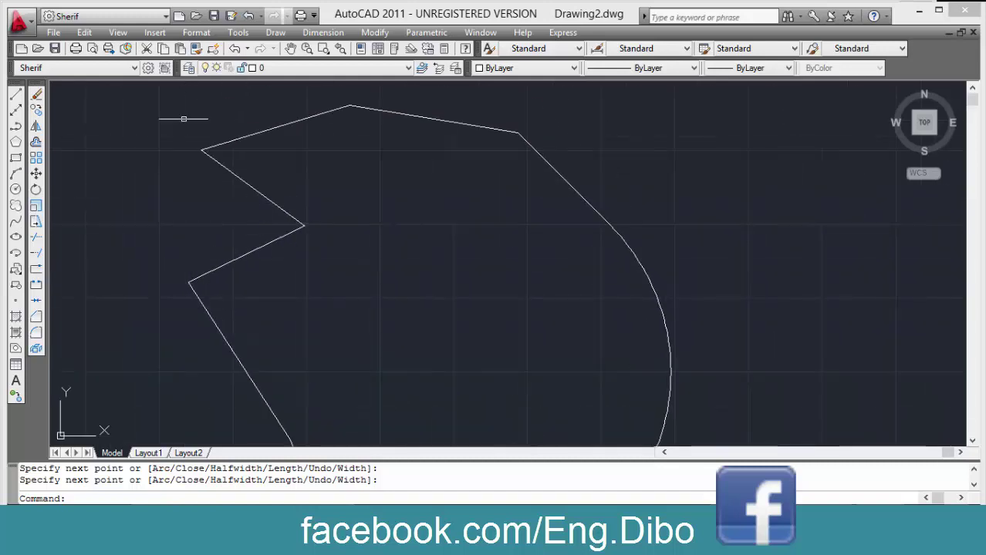
middle_drag(642, 231, 412, 164)
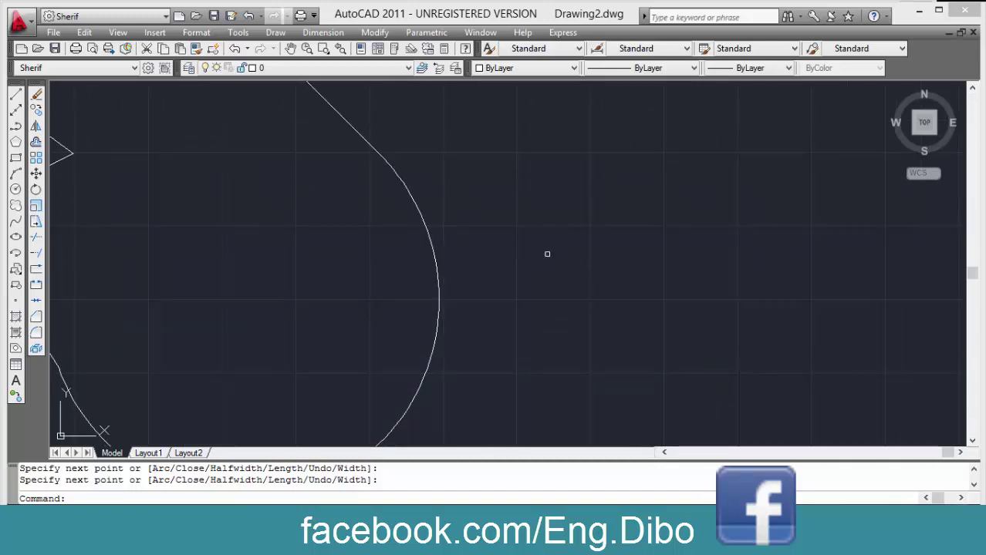
key(ctrl+a)
key(Delete)
Draw a wide polyline segment starting 20 units wide across the drawing.
text(p)
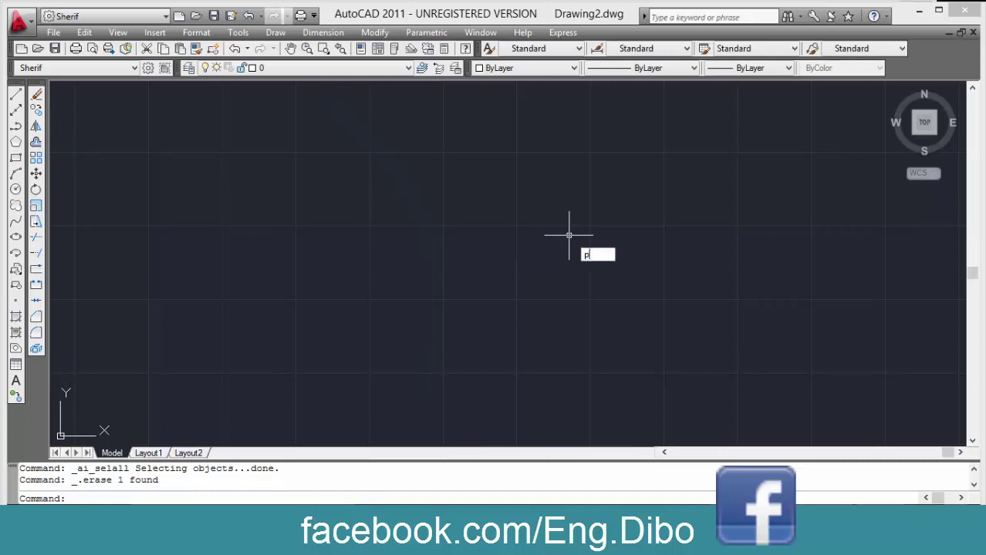
text(l)
key(Return)
click(160, 185)
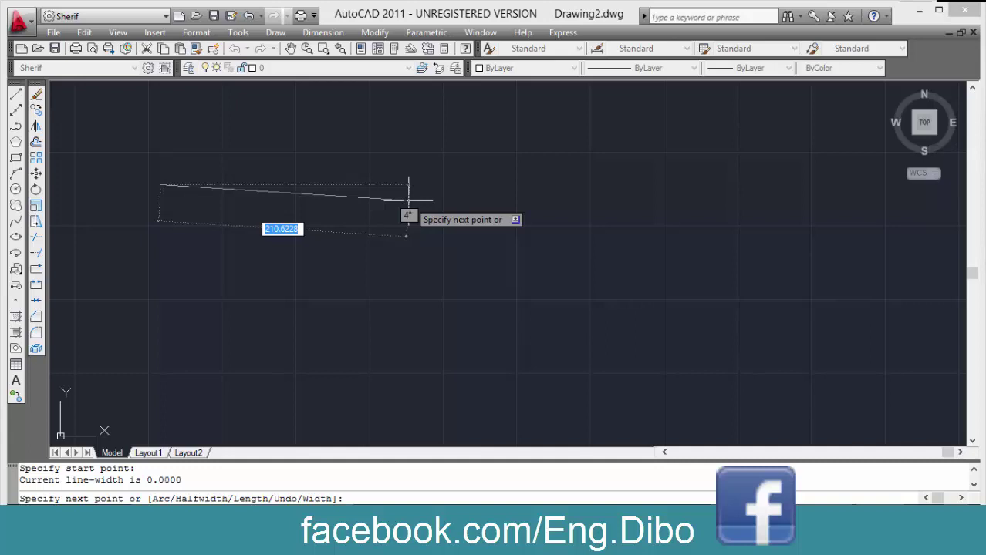
text(w)
key(Return)
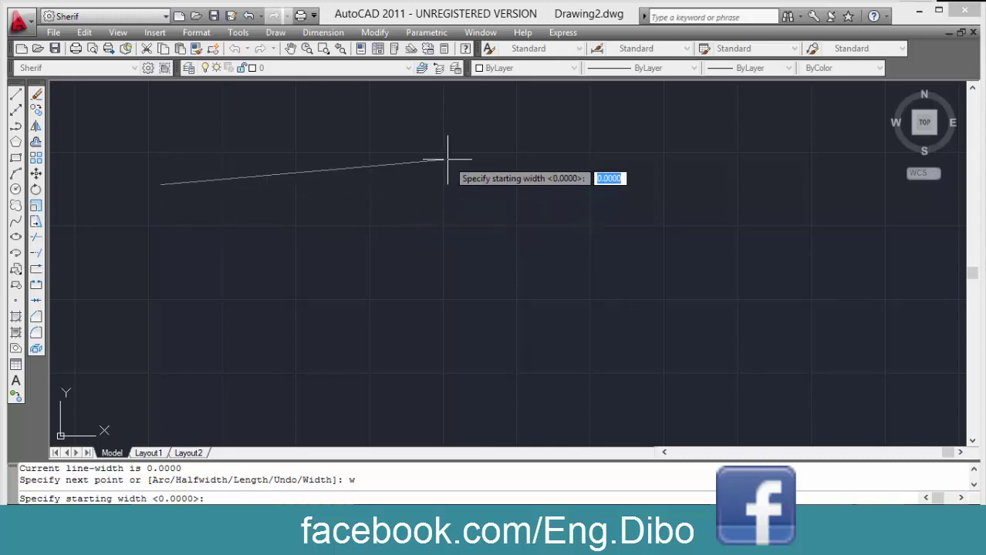
text(10)
key(Return)
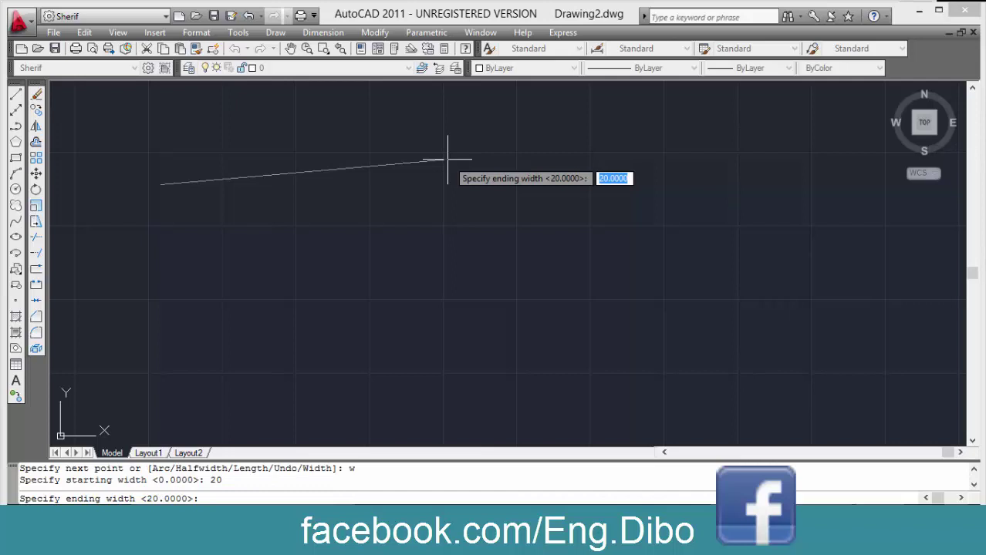
key(Return)
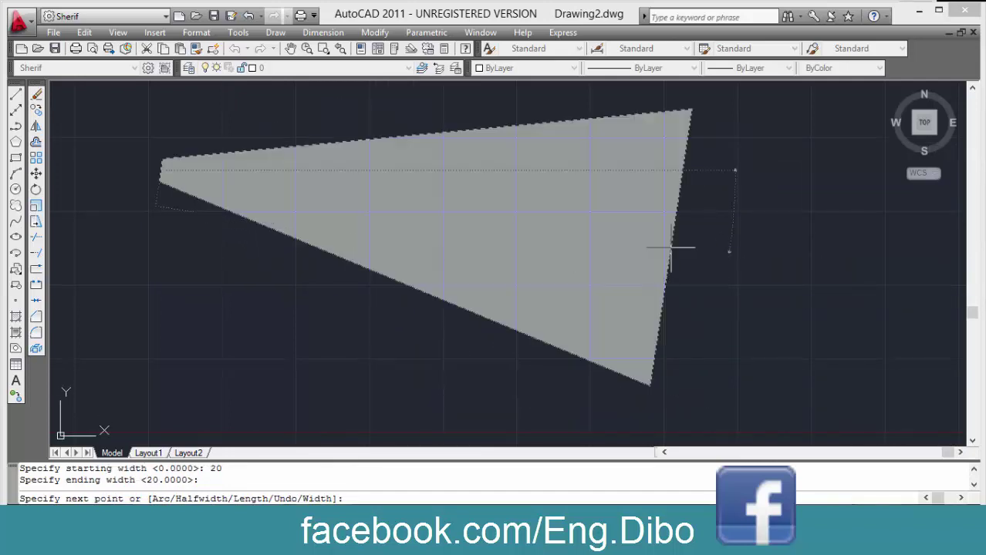
click(815, 223)
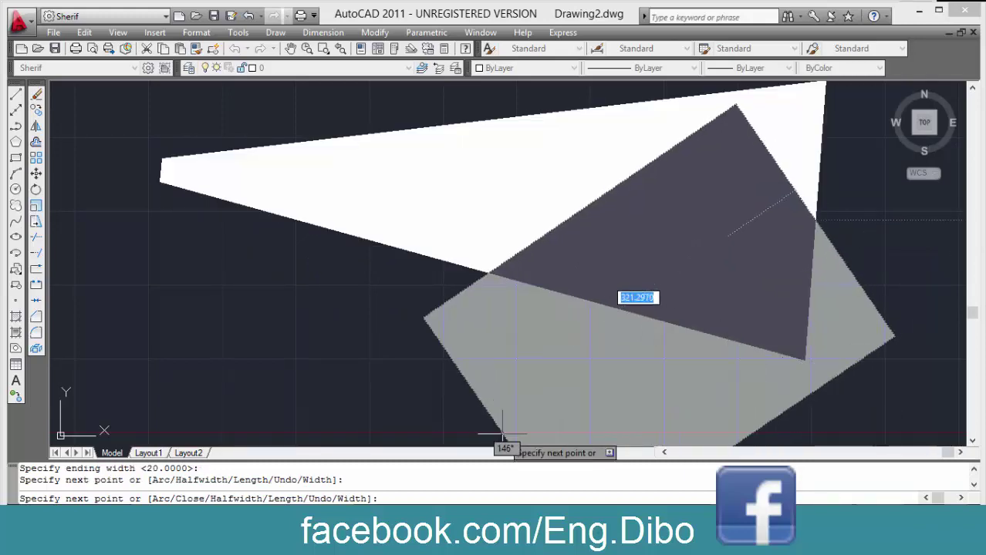
key(Escape)
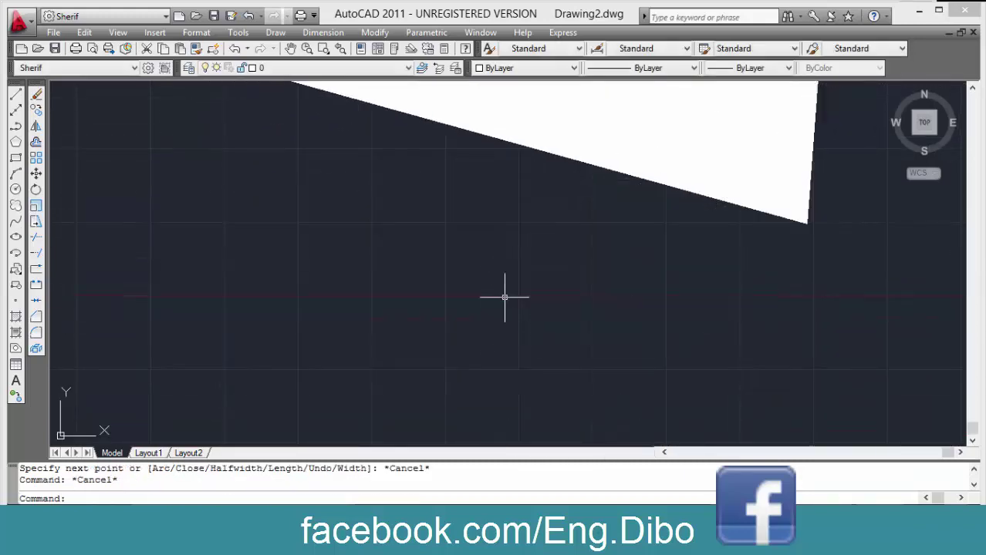
Select the wide polyline and erase it with E.
key(ctrl+a)
middle_drag(417, 252, 429, 396)
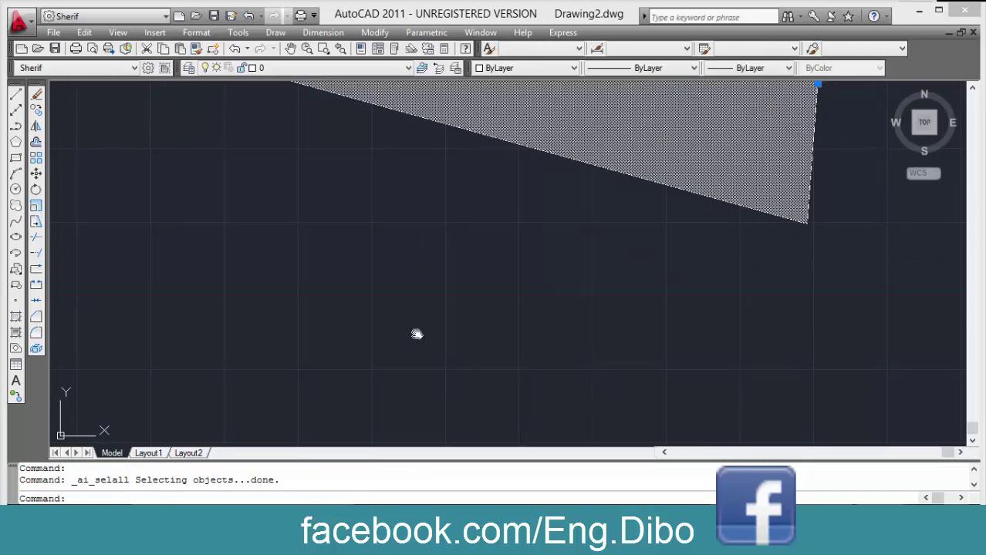
key(Escape)
key(Escape)
key(ctrl+a)
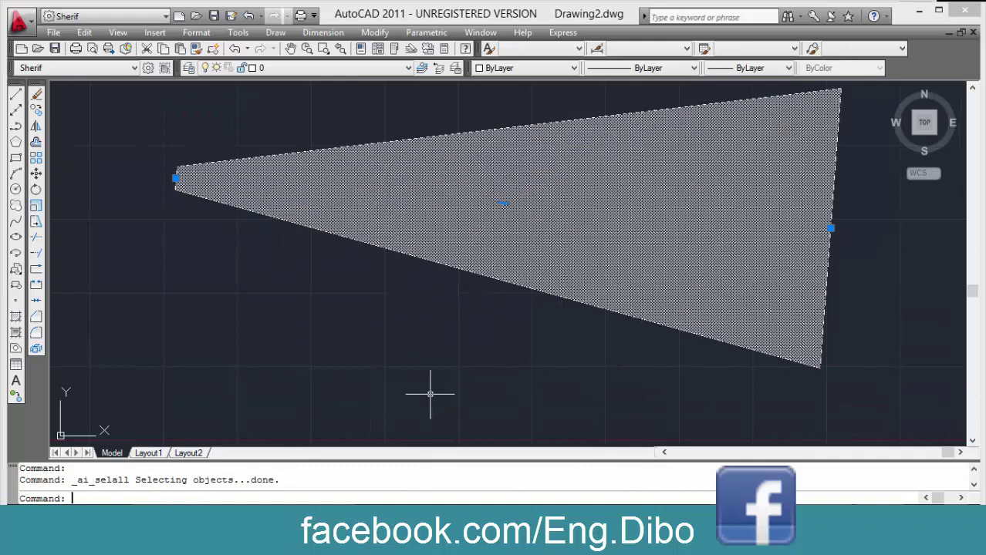
text(e)
key(Return)
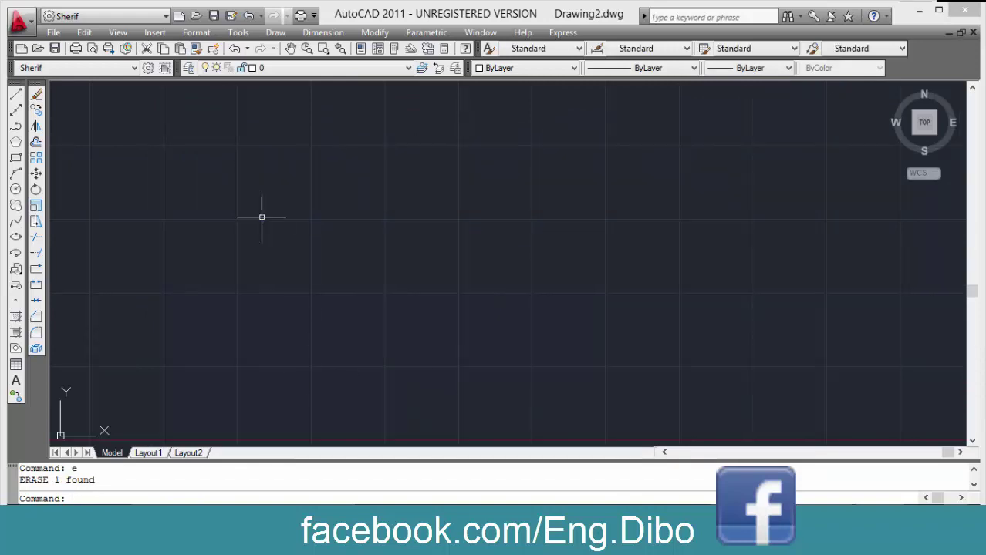
Start a polyline at the top left with starting and ending width 5.
text(pl)
key(Return)
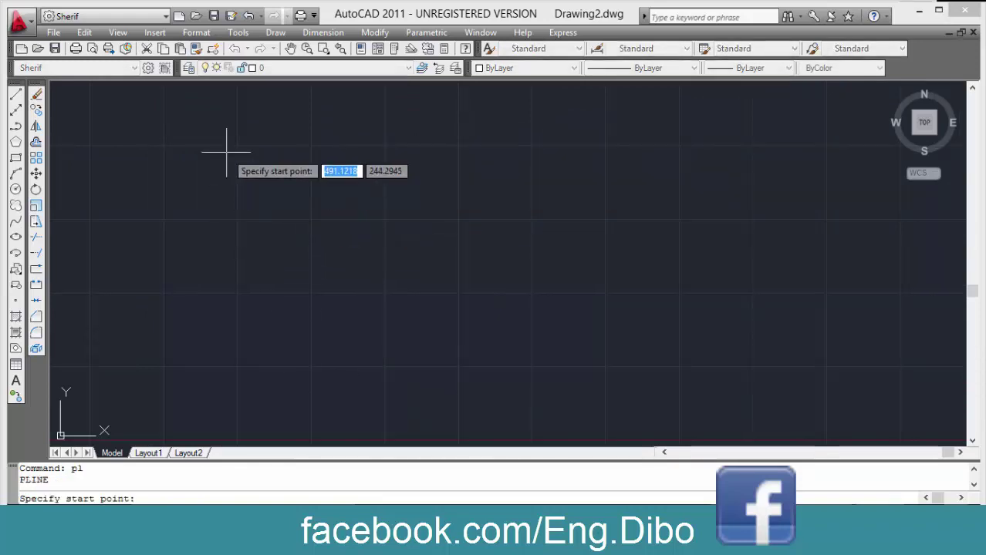
click(158, 155)
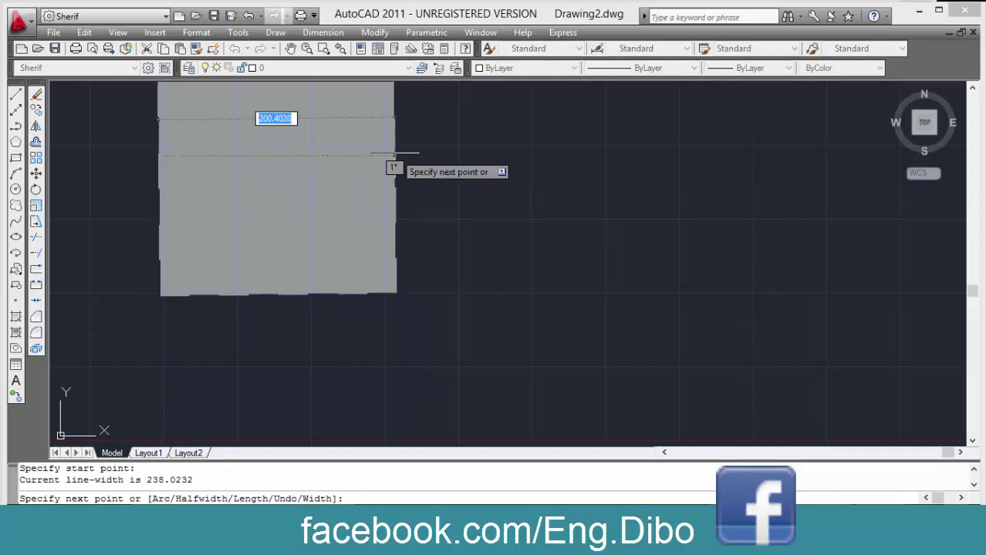
text(w)
key(Return)
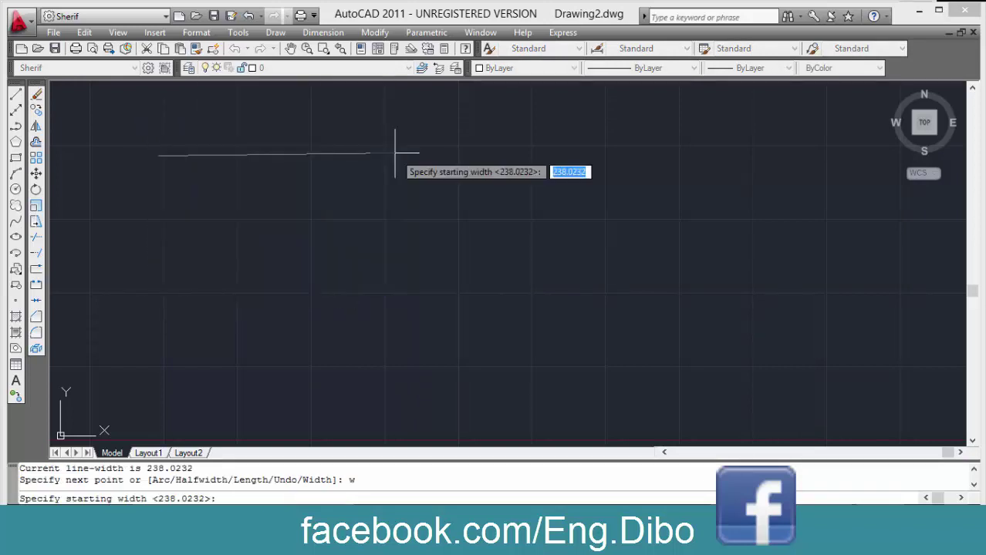
text(5)
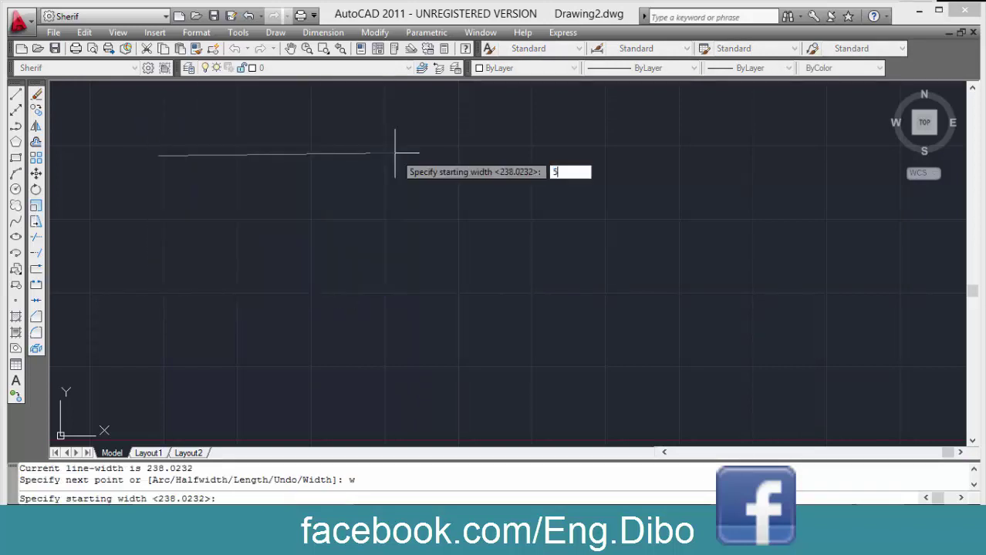
key(Return)
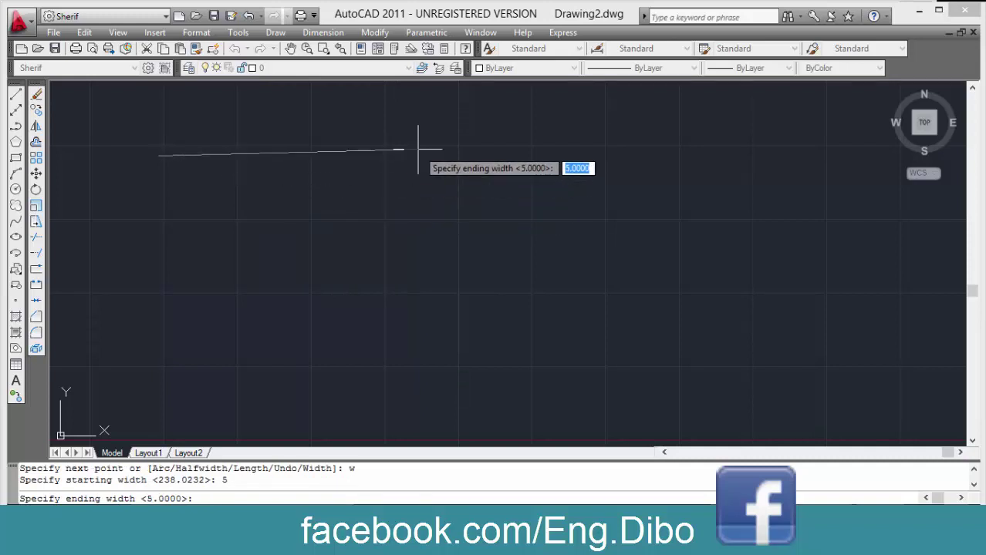
text(5)
key(Return)
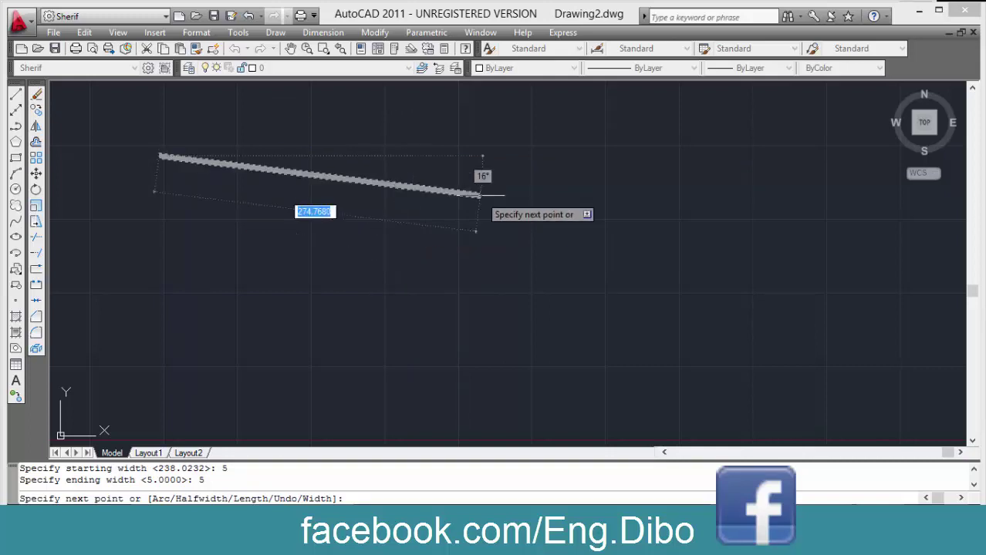
Trace the irregular outline's corners back to the start point, then pan to empty space.
click(525, 160)
click(557, 297)
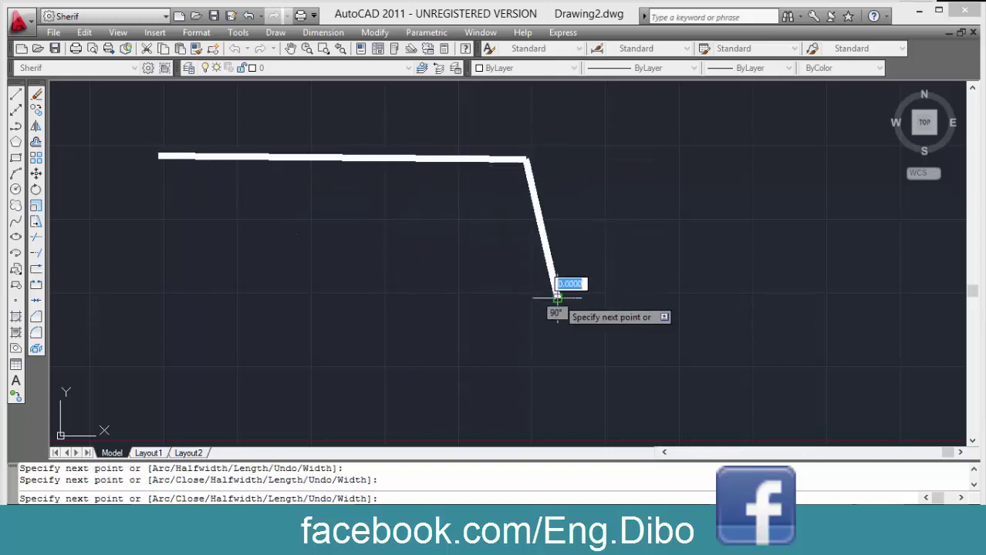
click(766, 282)
click(745, 423)
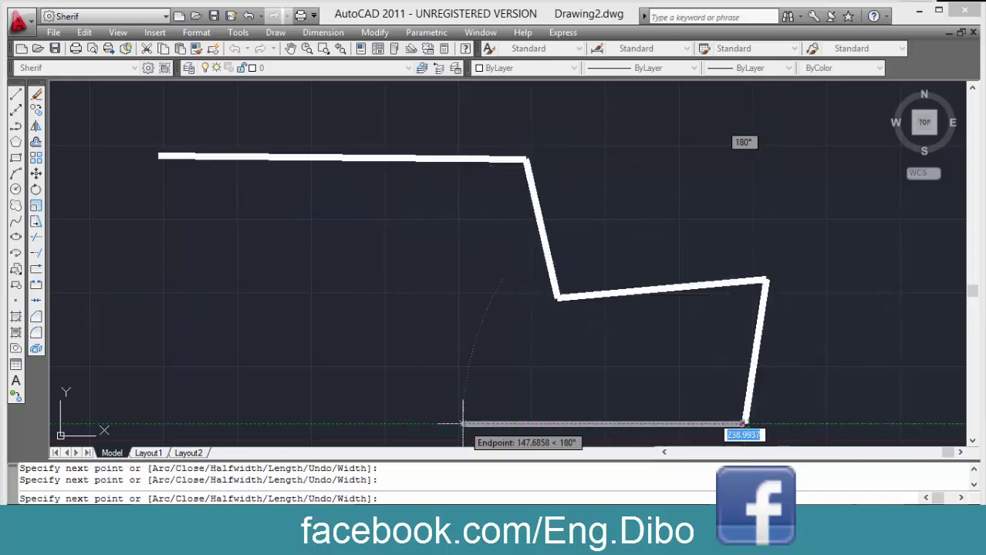
click(342, 405)
click(286, 232)
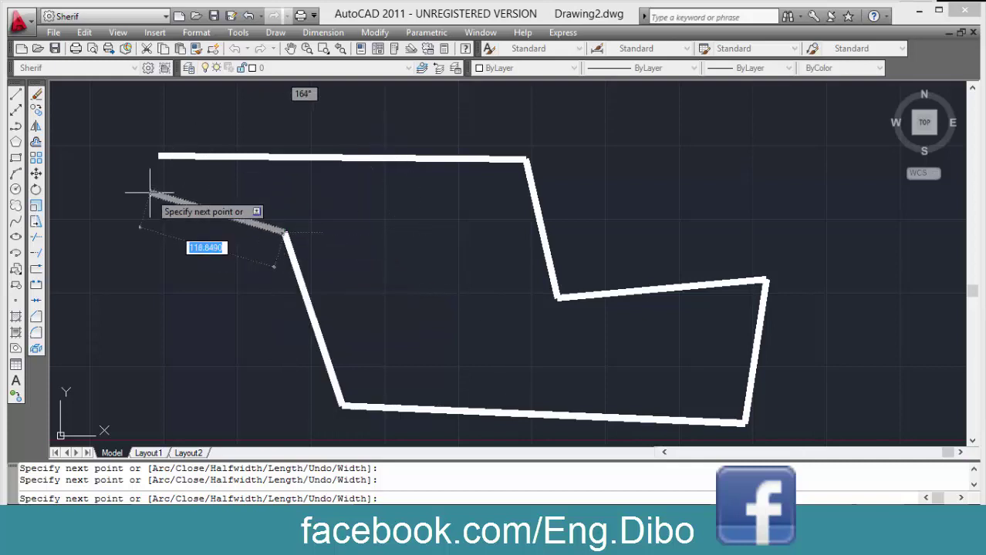
click(150, 199)
click(158, 159)
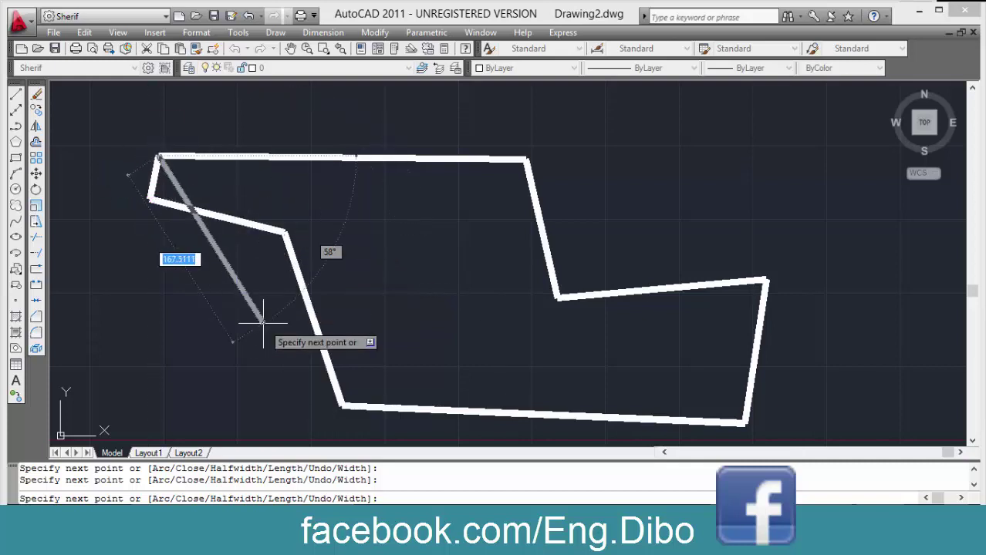
key(Return)
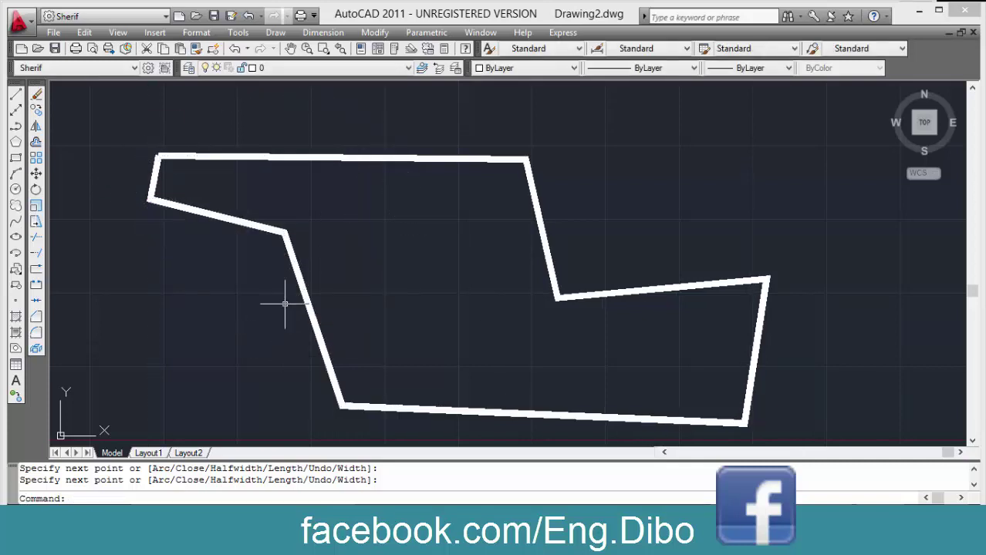
mouse_move(297, 298)
middle_down()
mouse_move(282, 255)
mouse_move(396, 159)
middle_up()
middle_drag(438, 381, 425, 170)
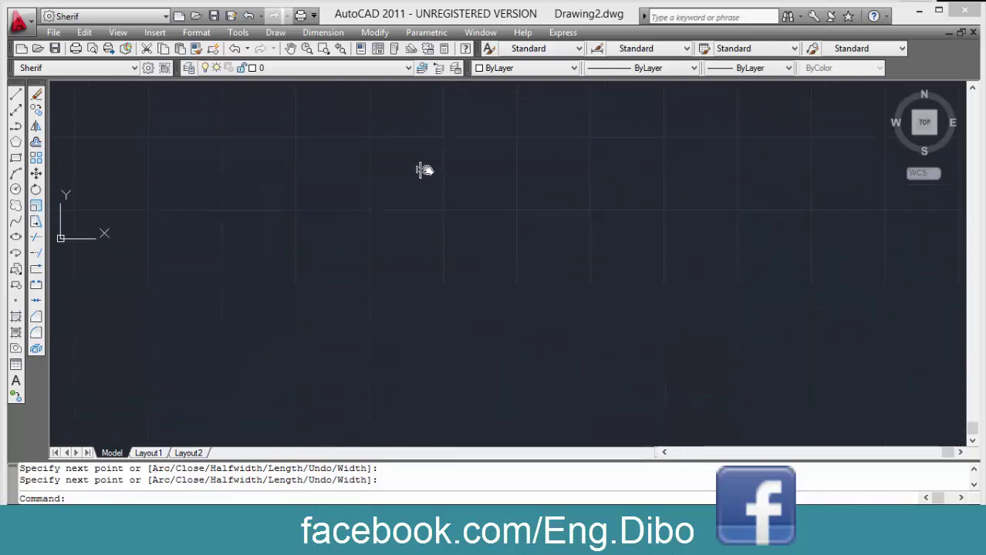
Cancel the construction line and start a new polyline on the left.
text(xl)
key(Return)
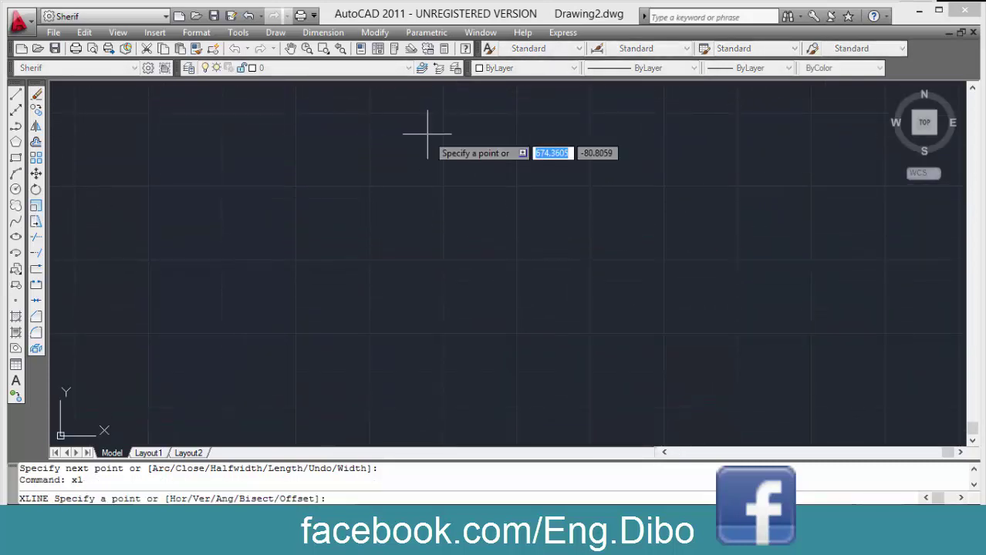
key(Escape)
text(pl)
key(Return)
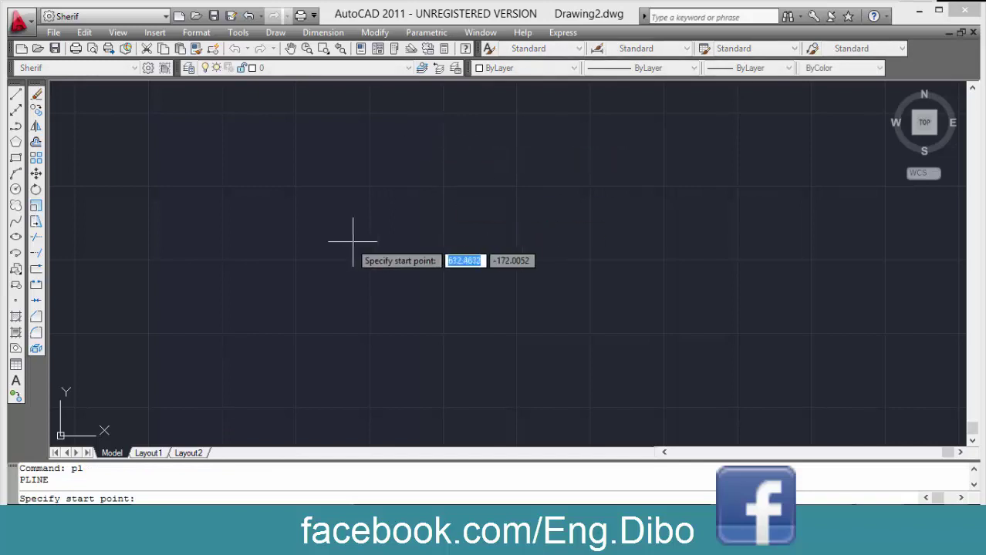
click(191, 189)
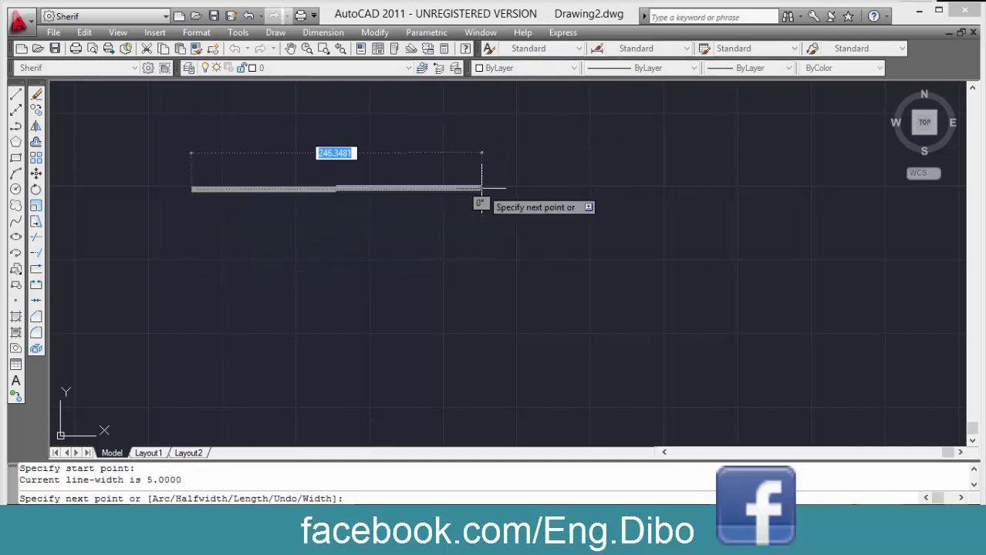
Draw one segment tapering from width 5 to width 10, then select everything.
text(w)
key(Return)
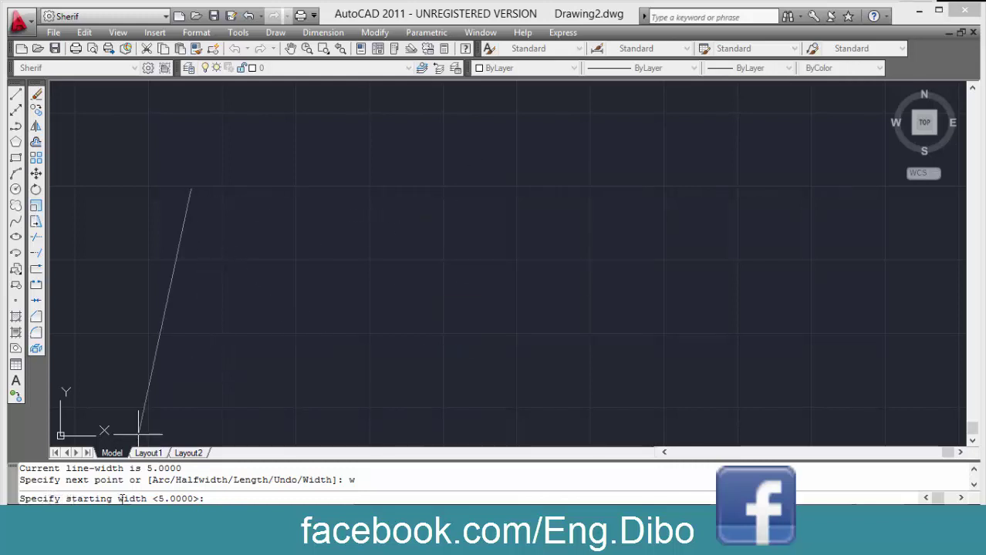
text(5)
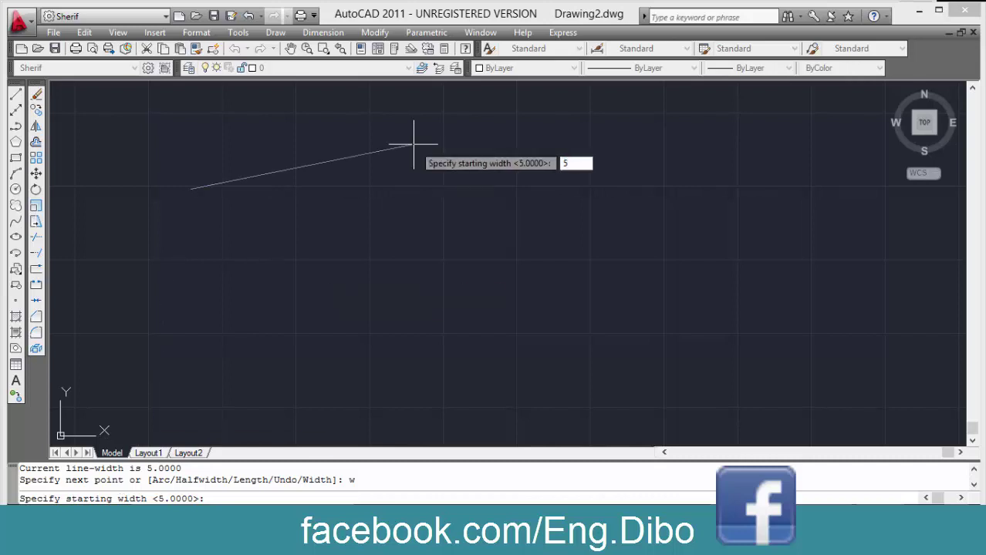
key(Return)
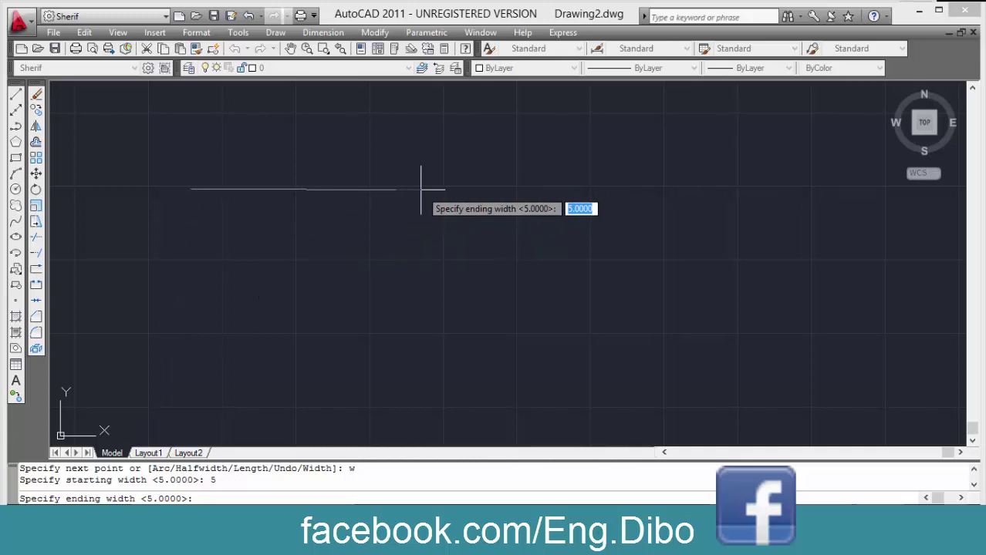
text(10)
key(Return)
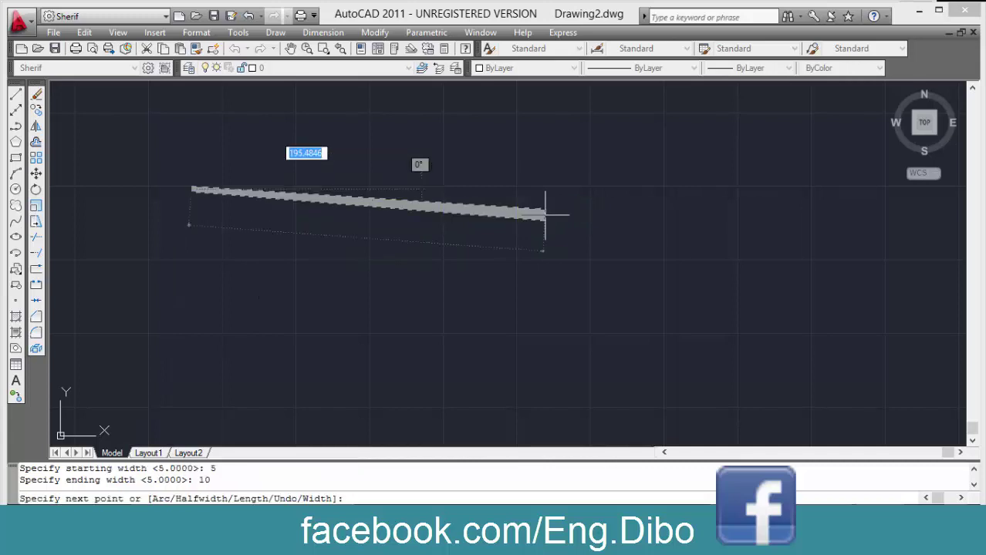
click(725, 217)
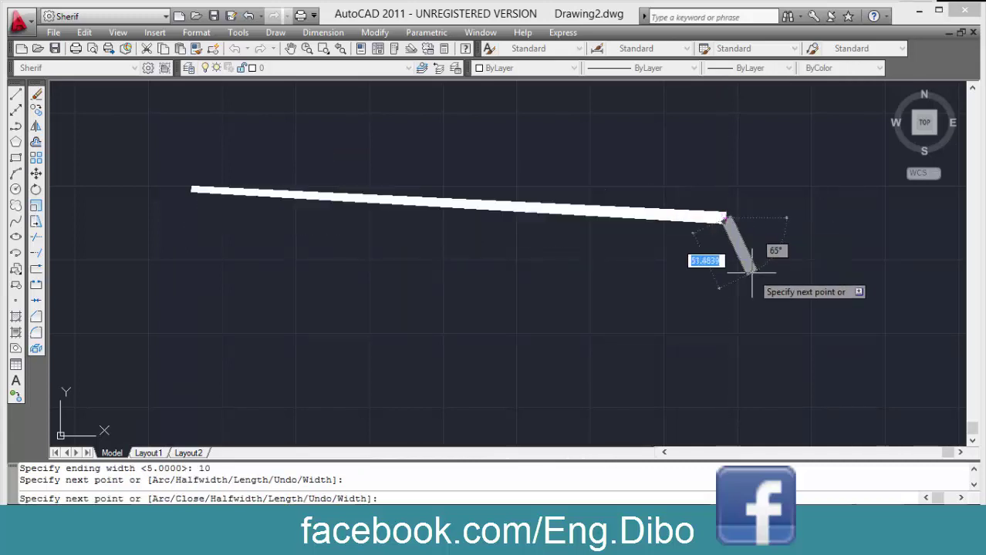
key(Return)
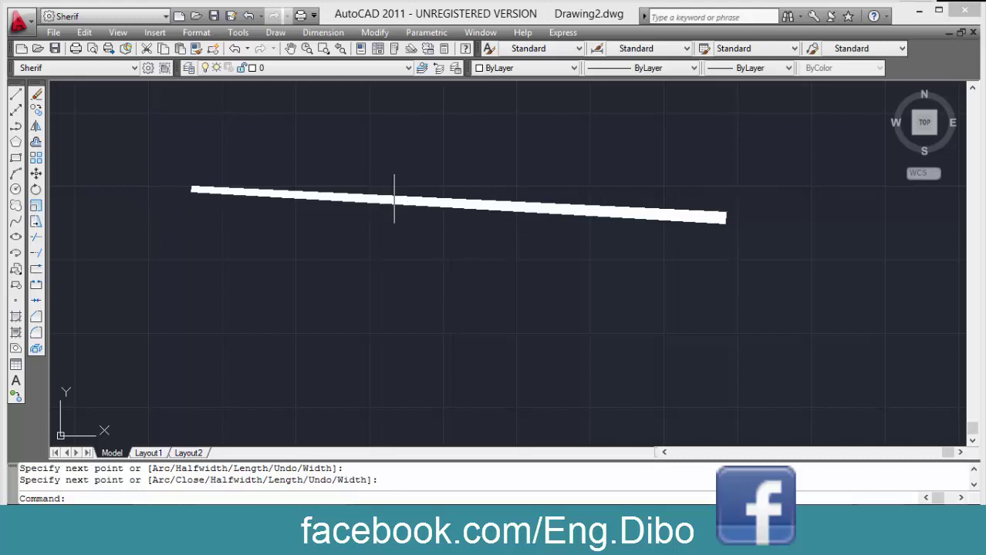
key(ctrl+a)
key(Delete)
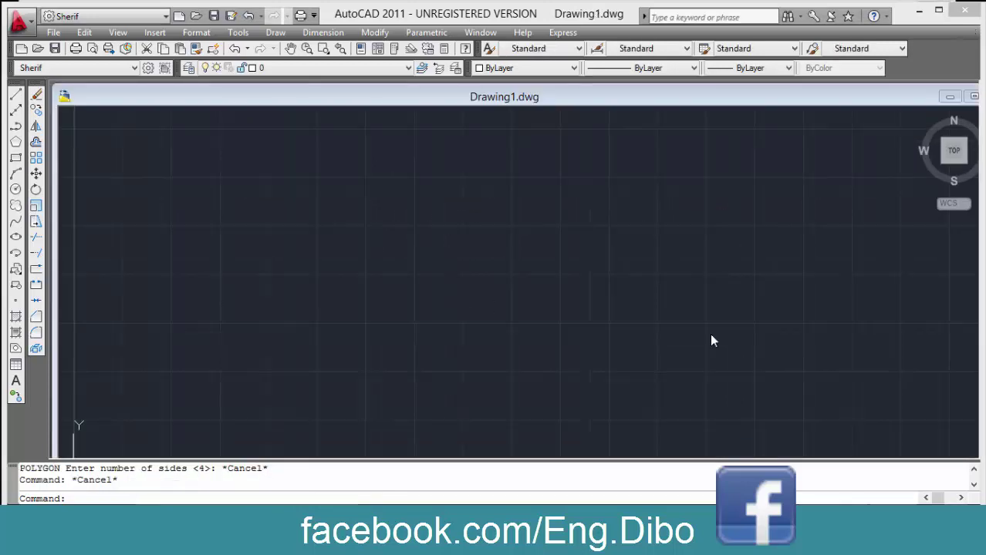
double_click(485, 114)
drag(485, 99, 49, 181)
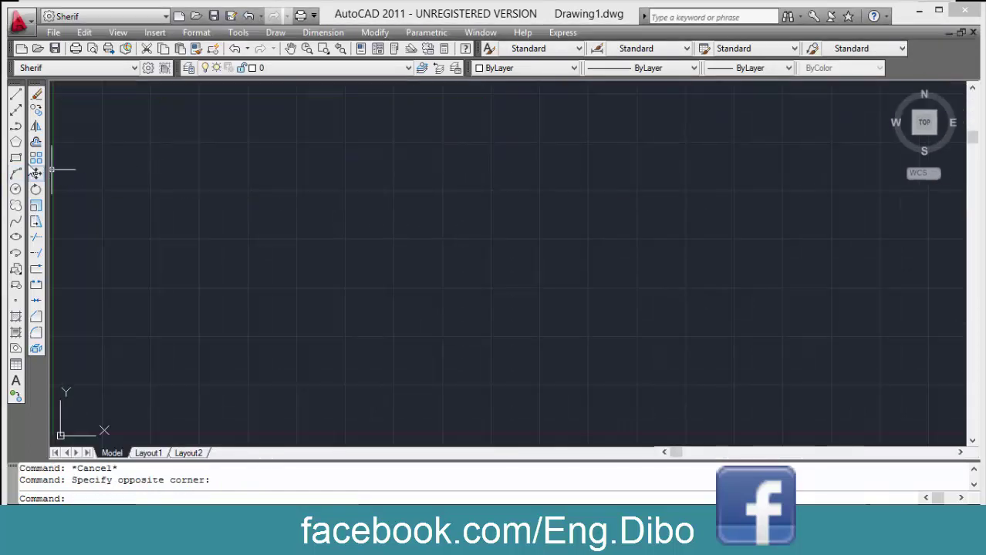
key(Escape)
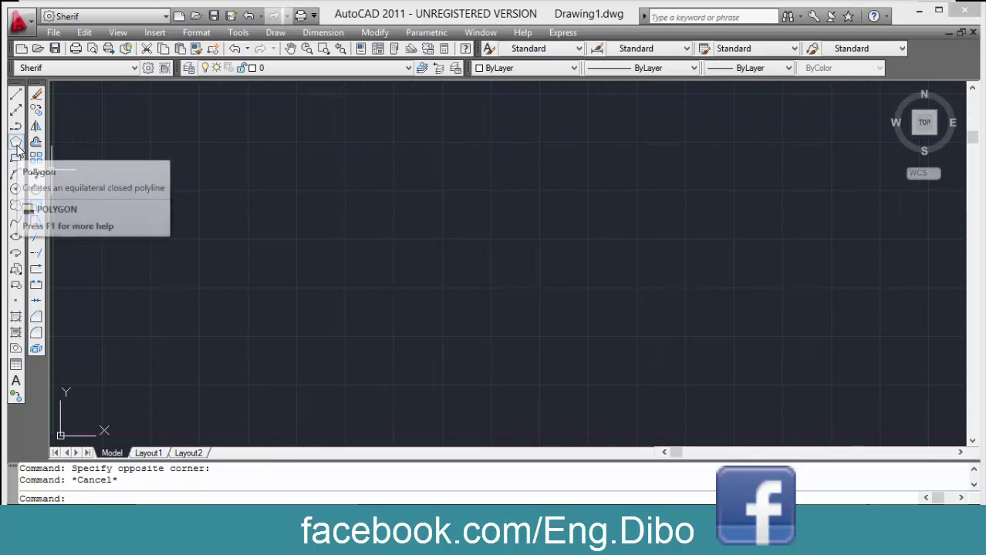
mouse_move(16, 142)
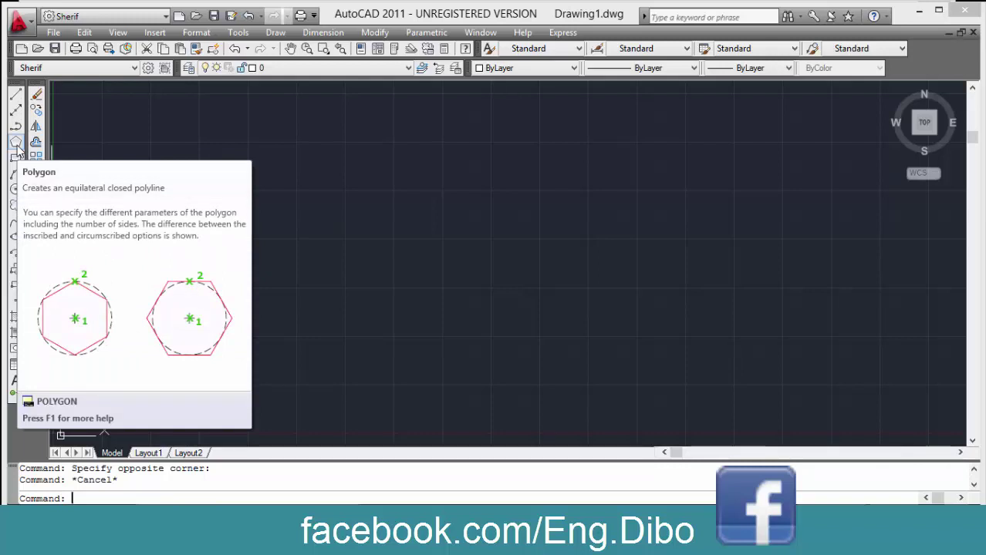
text(poly)
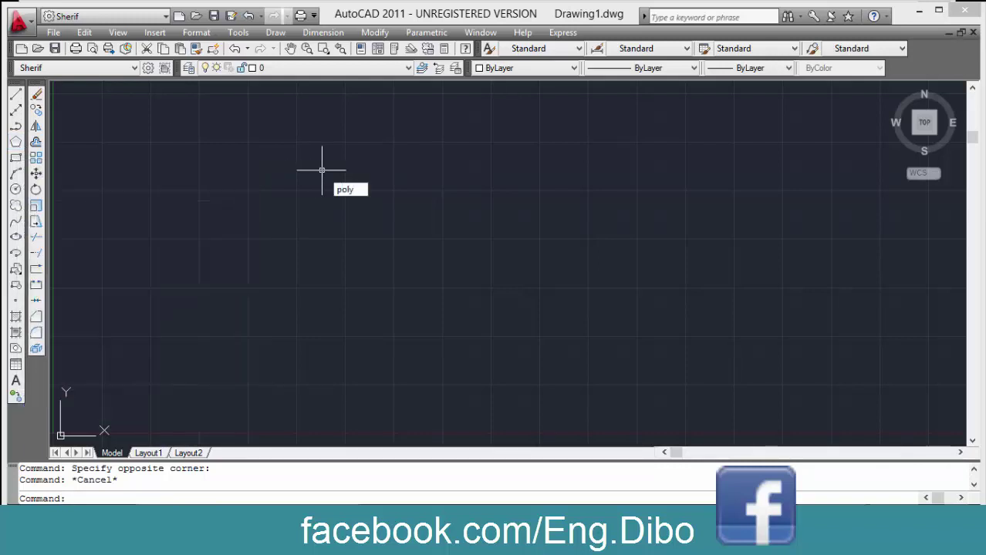
key(Escape)
text(po)
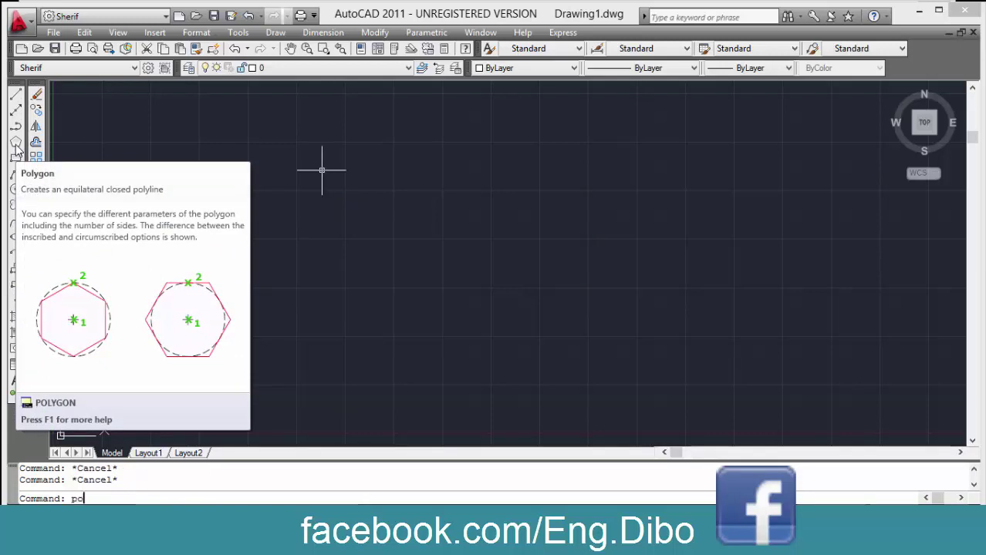
text(l)
key(Return)
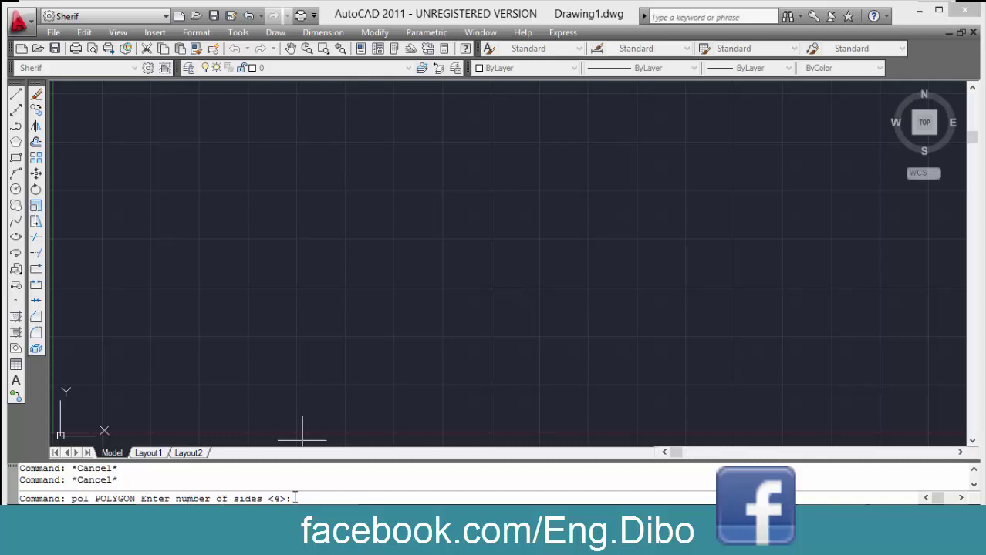
key(Return)
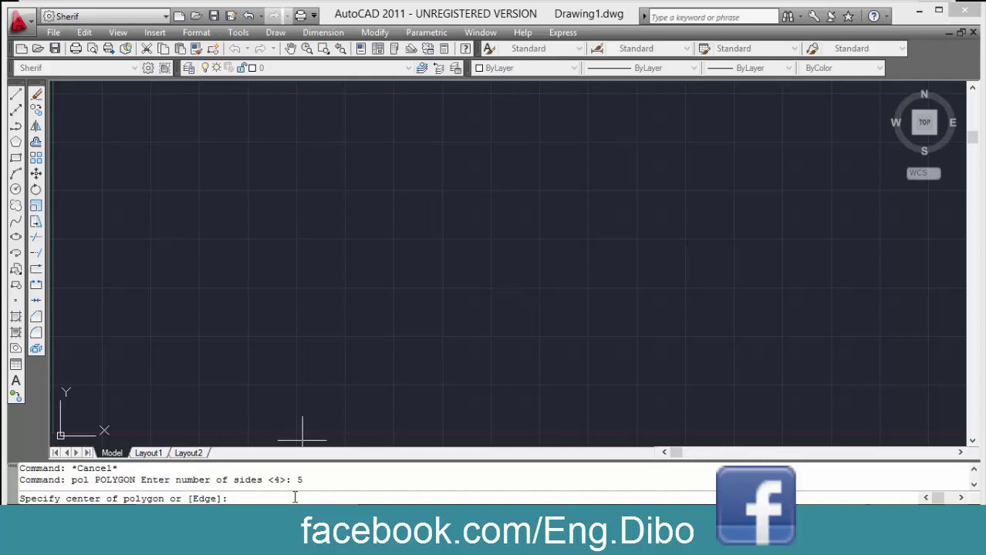
click(411, 207)
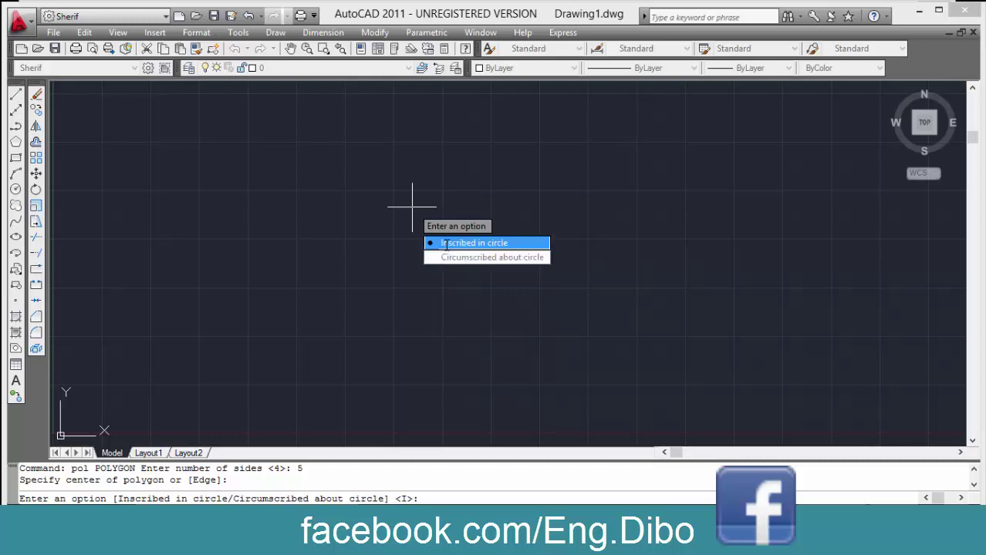
key(Escape)
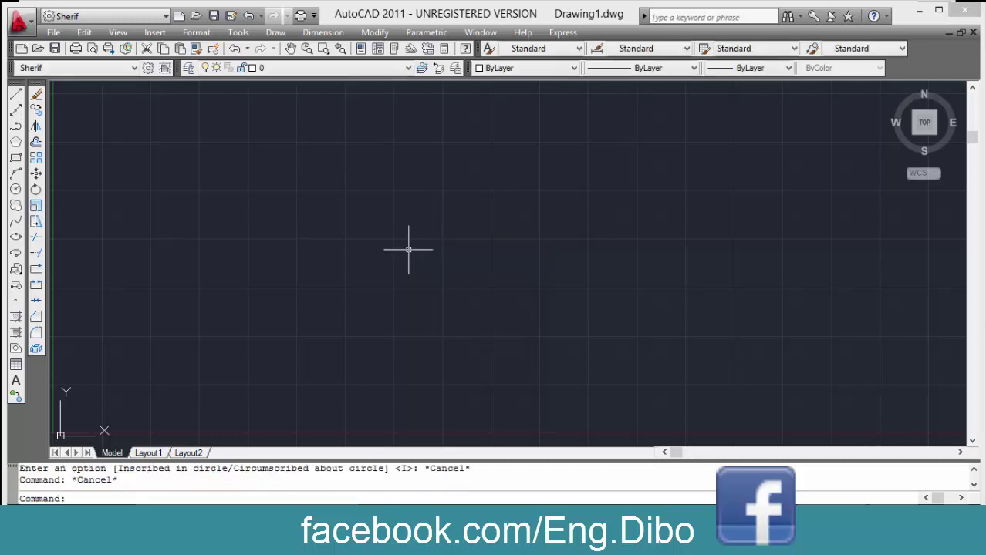
Draw a circle, discard a stray line, and turn off object snap with F3.
text(c)
key(Return)
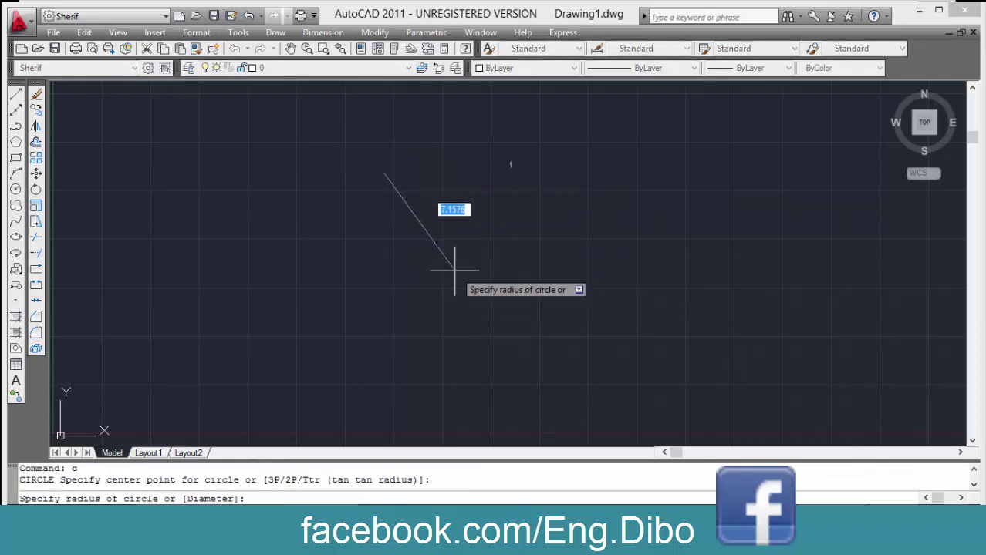
click(437, 238)
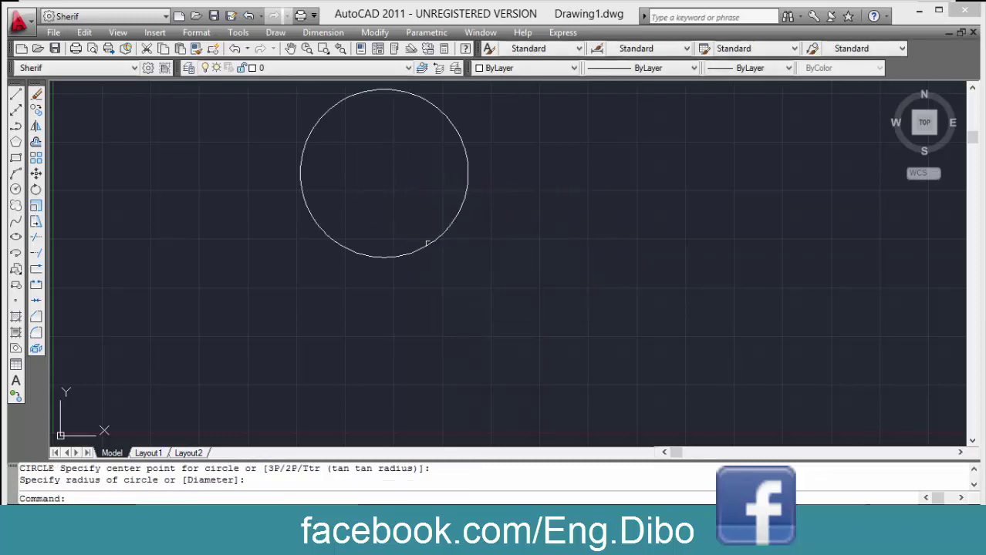
text(l)
key(Return)
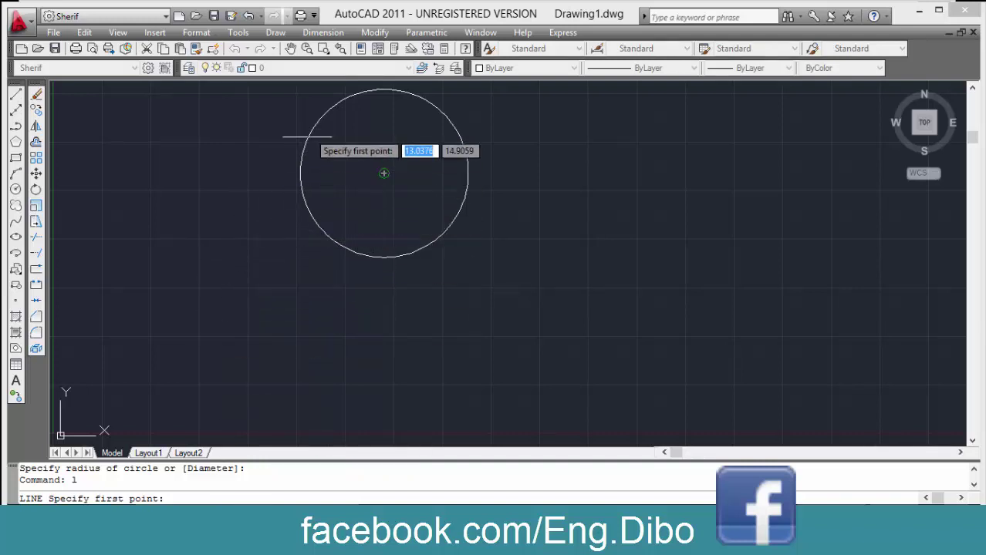
click(330, 101)
key(Escape)
key(Escape)
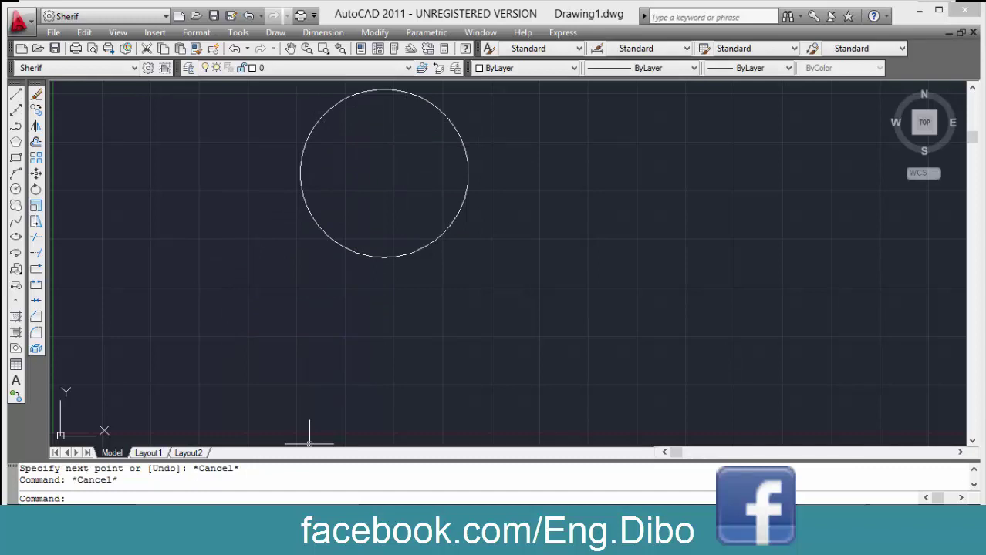
key(F3)
Draw four closed line segments with every vertex on the circle.
text(l)
key(Return)
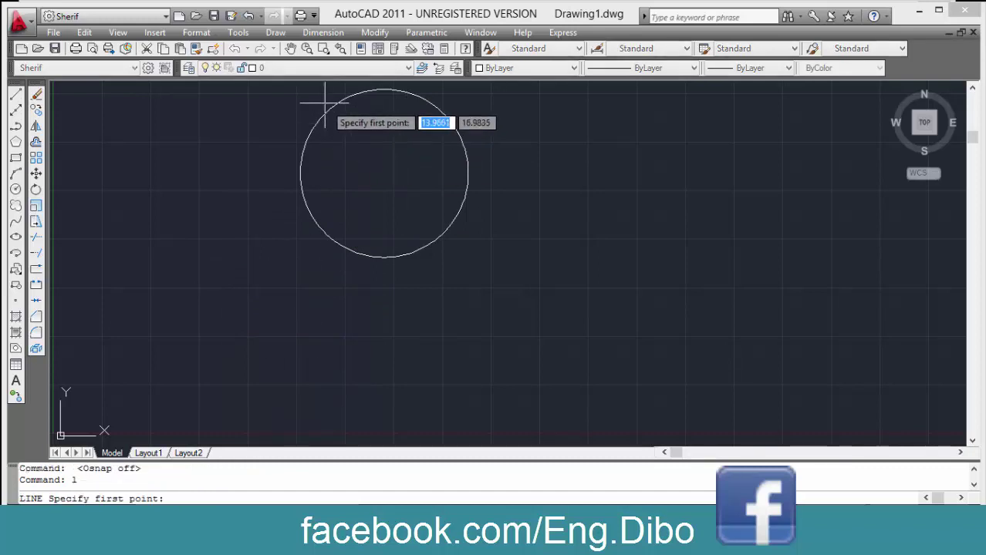
click(330, 109)
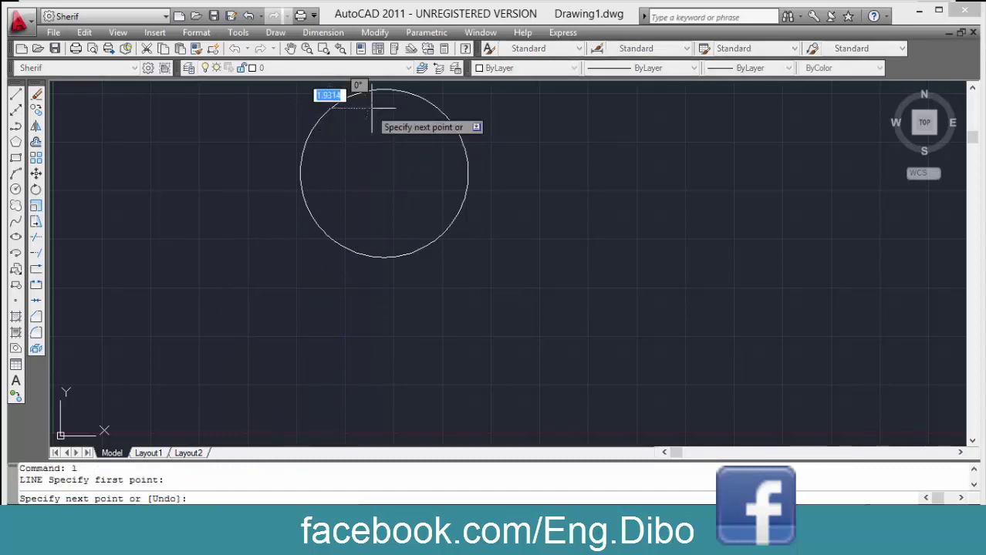
click(438, 110)
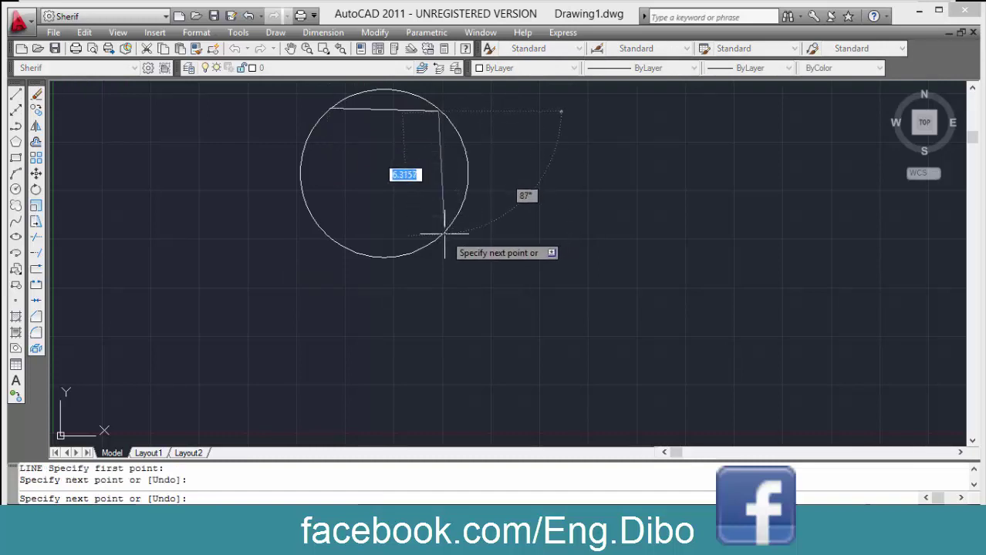
click(444, 232)
click(317, 222)
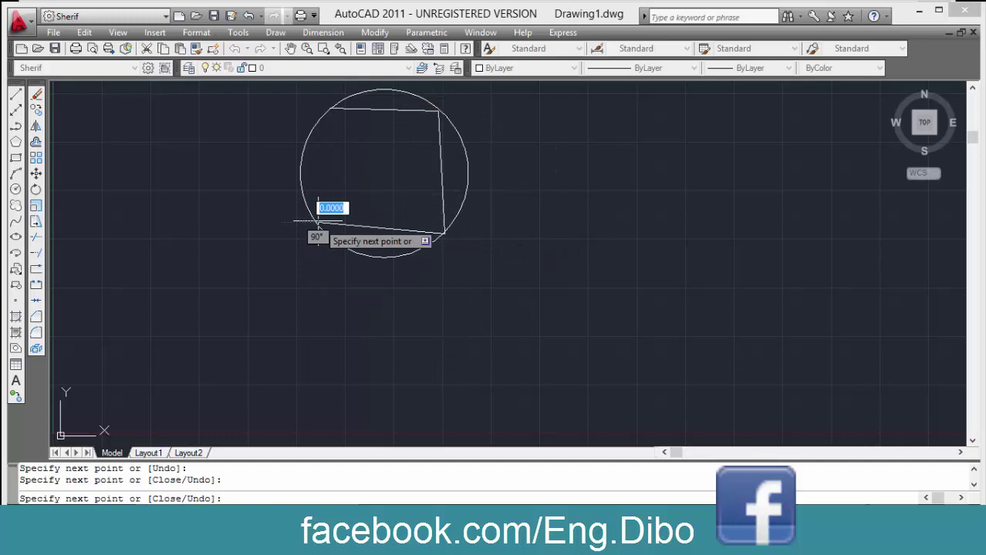
click(329, 108)
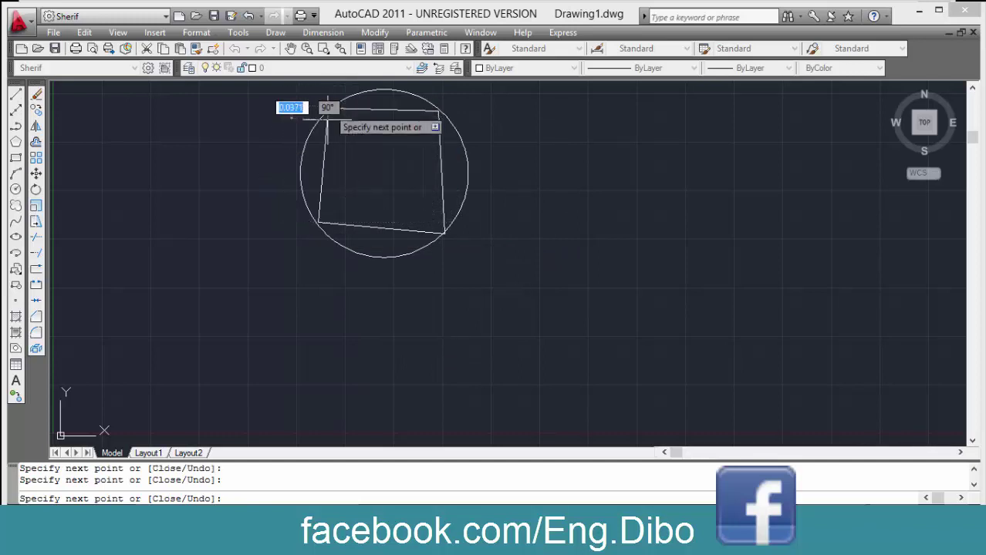
key(Return)
middle_drag(543, 202, 550, 229)
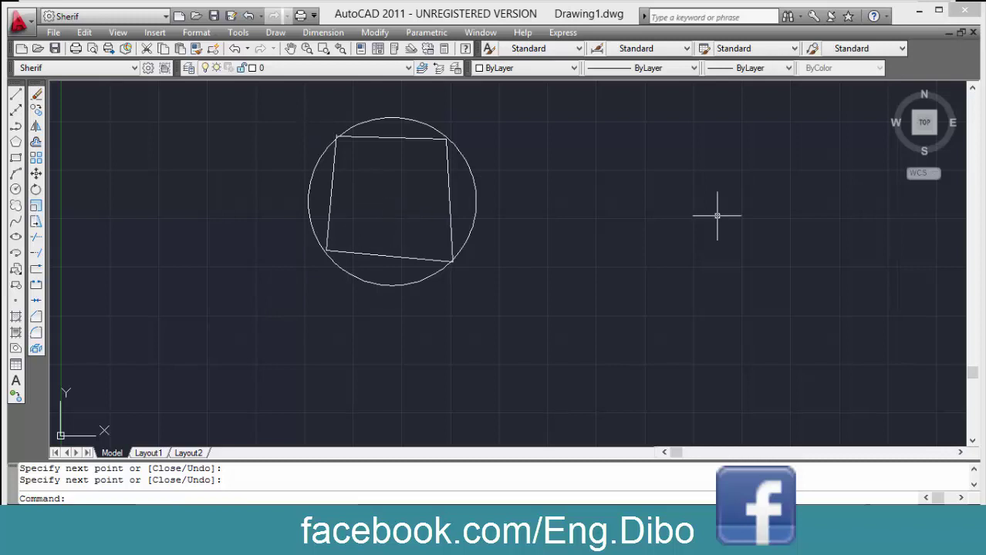
middle_drag(719, 214, 588, 224)
Draw a second circle on the right and a RECTANG square with corners on it.
text(c)
key(Return)
click(588, 253)
click(546, 169)
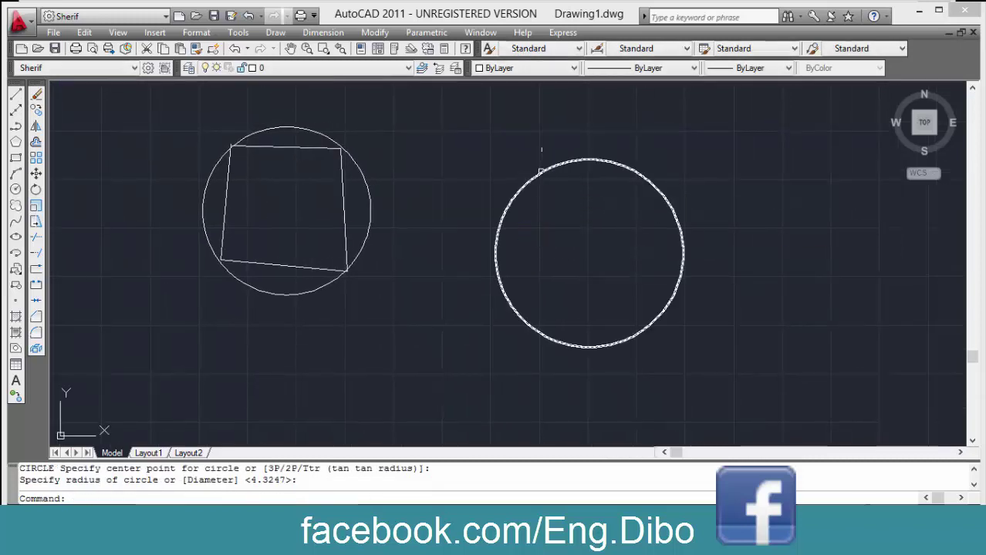
text(rec)
key(Return)
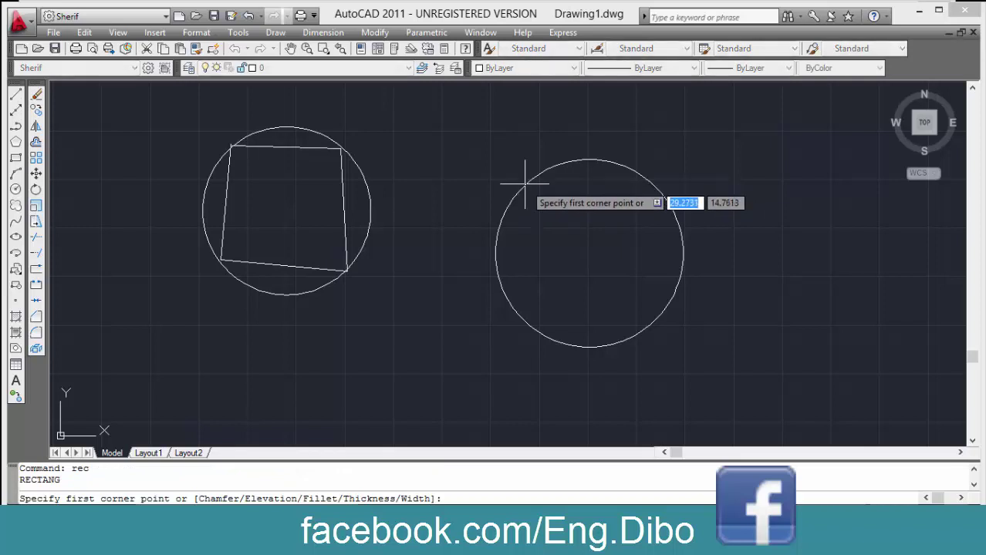
click(525, 184)
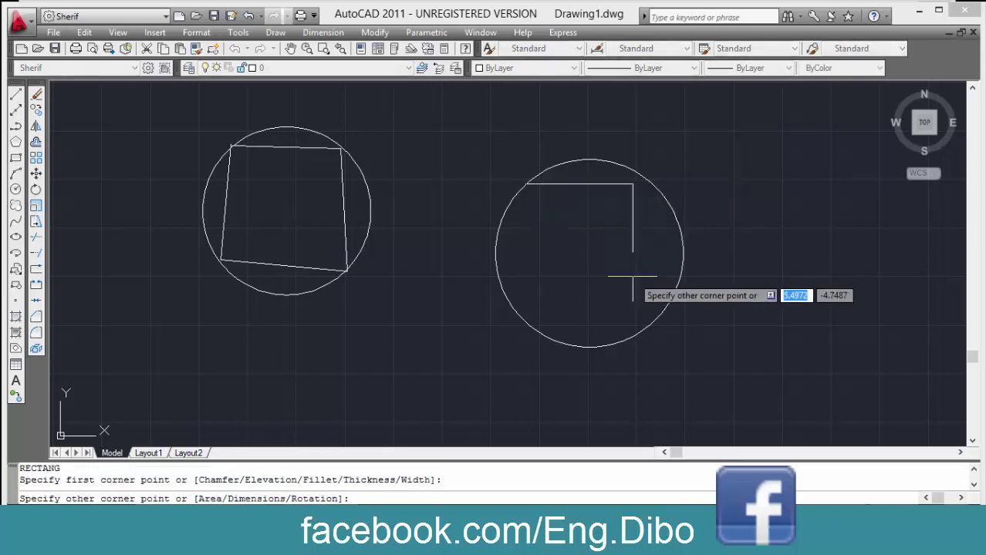
click(653, 321)
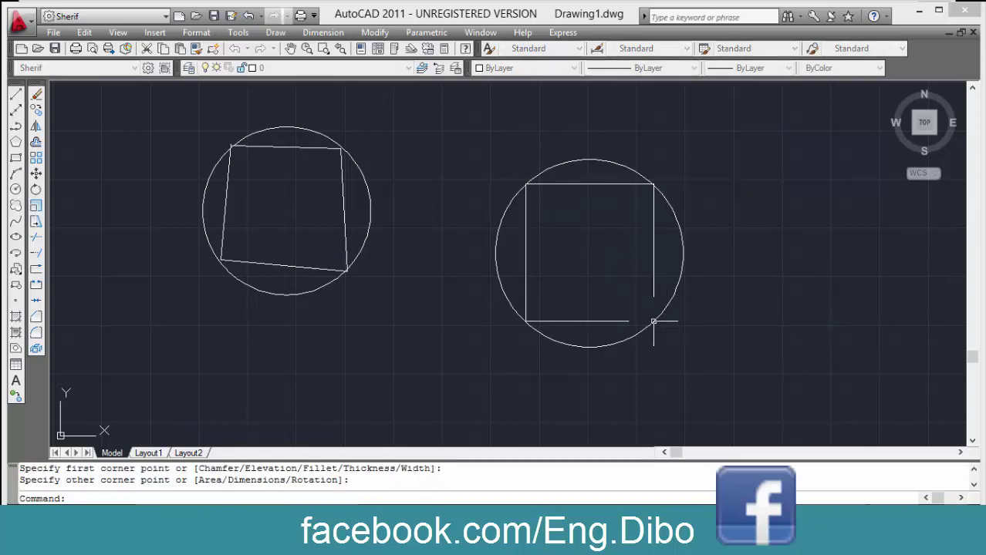
middle_drag(637, 220, 528, 221)
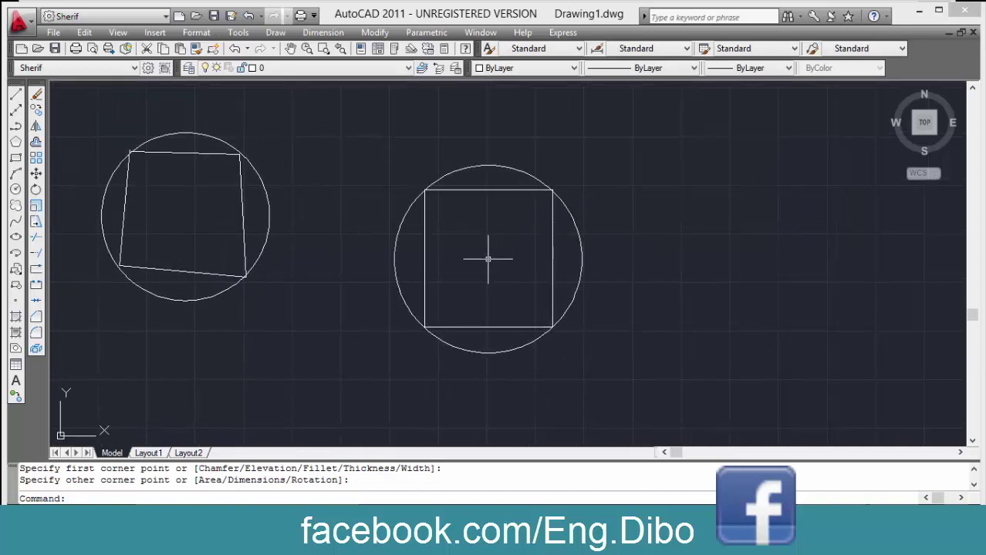
Set the colour to Red and draw vertical and horizontal lines through the square's centre.
click(525, 68)
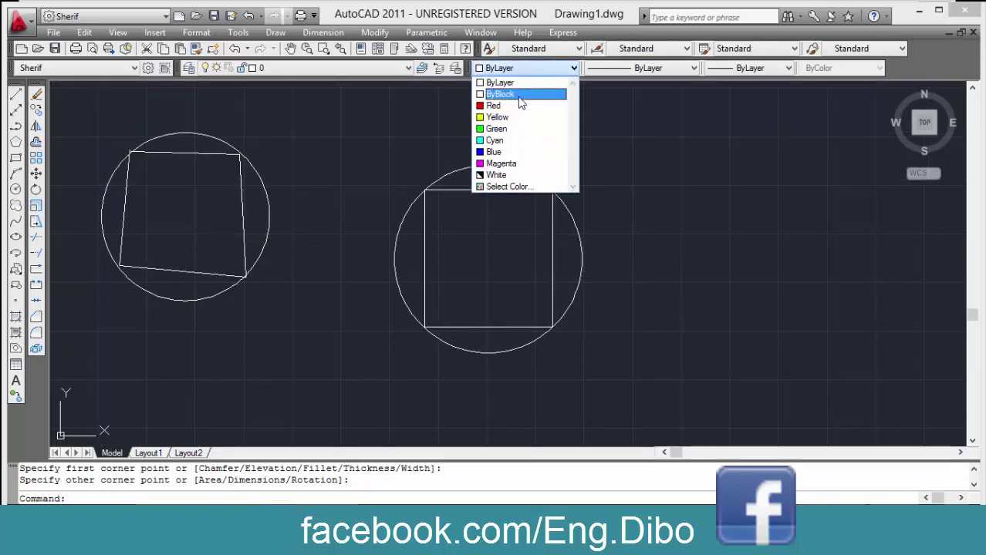
click(518, 101)
text(l)
key(Return)
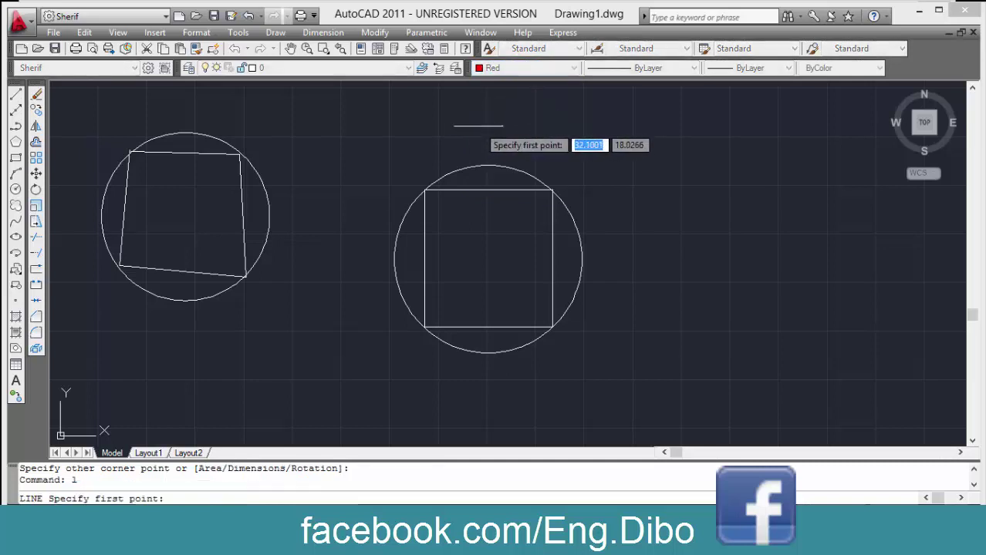
click(479, 126)
click(483, 401)
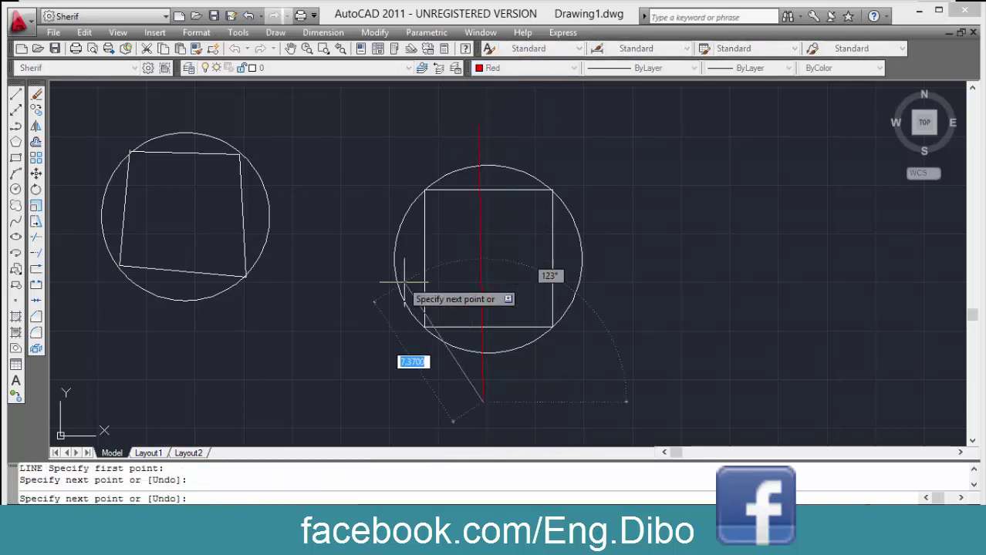
key(Return)
key(Return)
click(348, 261)
click(641, 249)
key(Return)
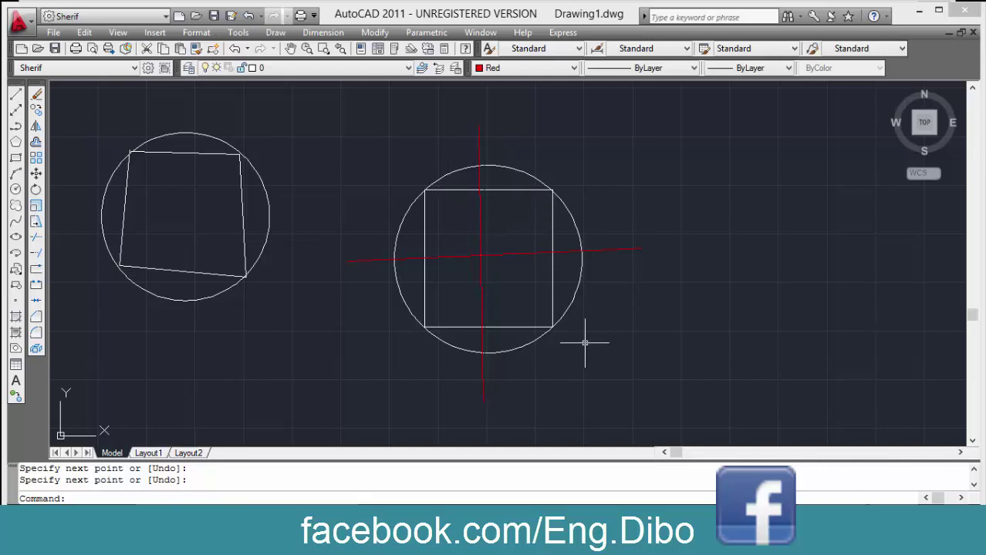
Draw a red line from the square's centre to its top-right corner.
text( l)
key(Return)
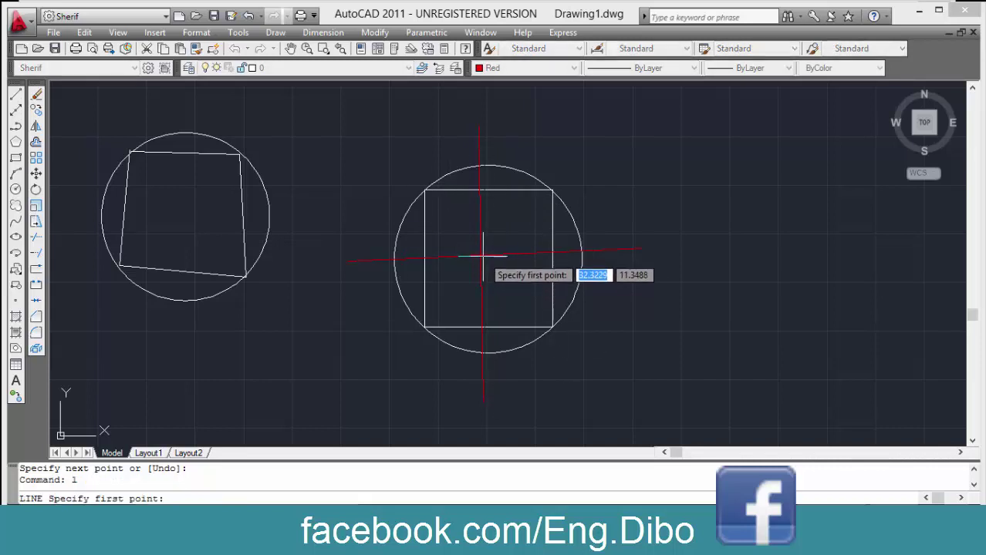
click(481, 256)
text(5)
key(Return)
key(Return)
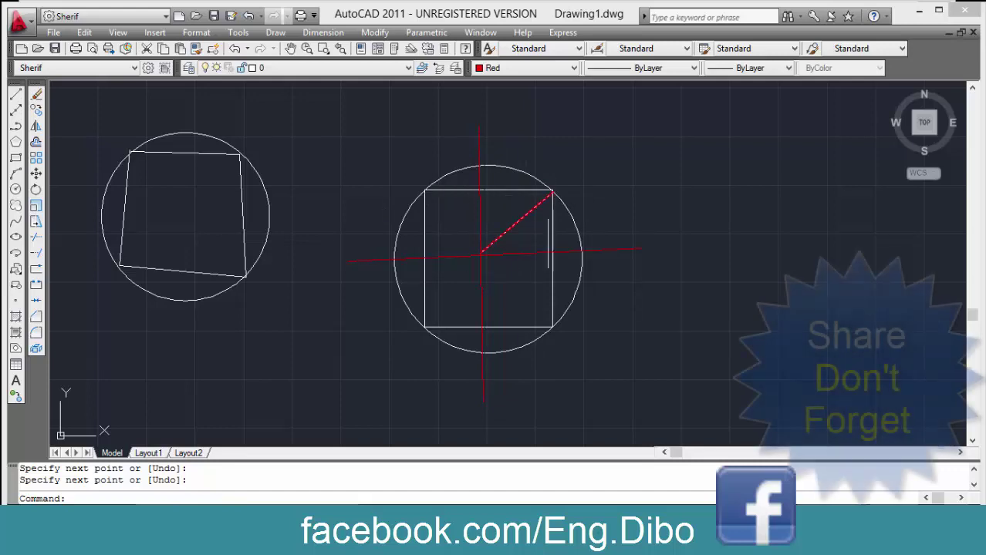
middle_drag(553, 287, 342, 267)
key(Escape)
Draw a red circle on the right and a red rectangle around it.
text(c)
key(Return)
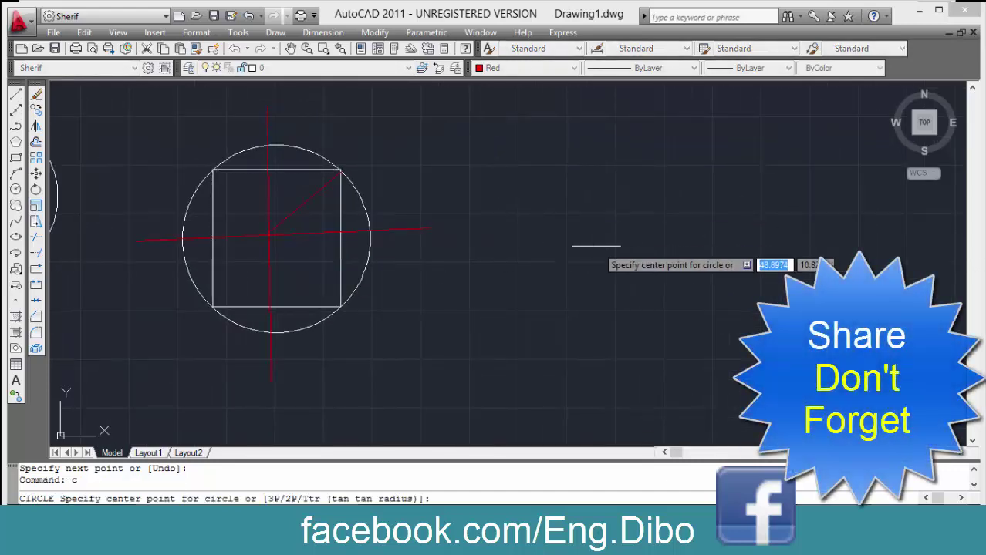
click(619, 246)
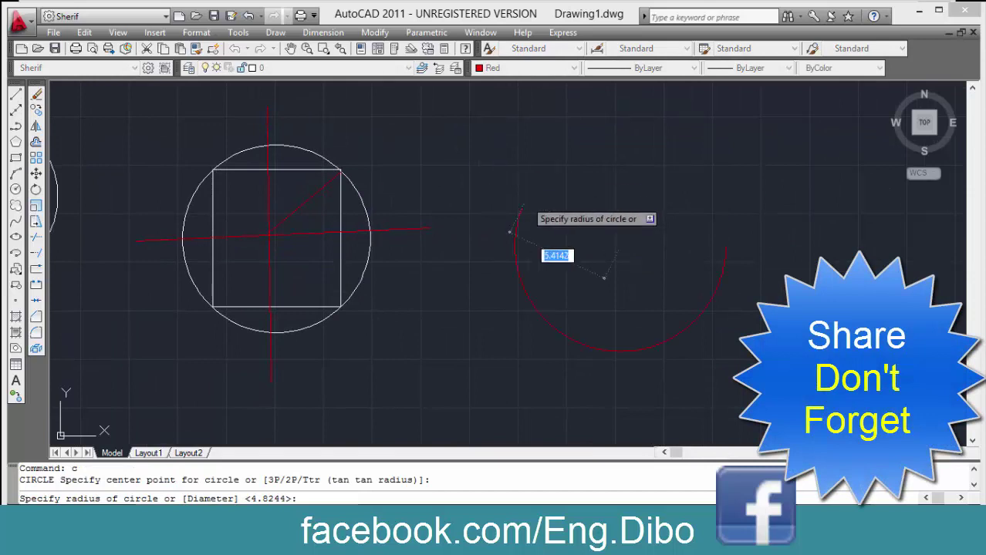
click(514, 230)
text(rec)
key(Return)
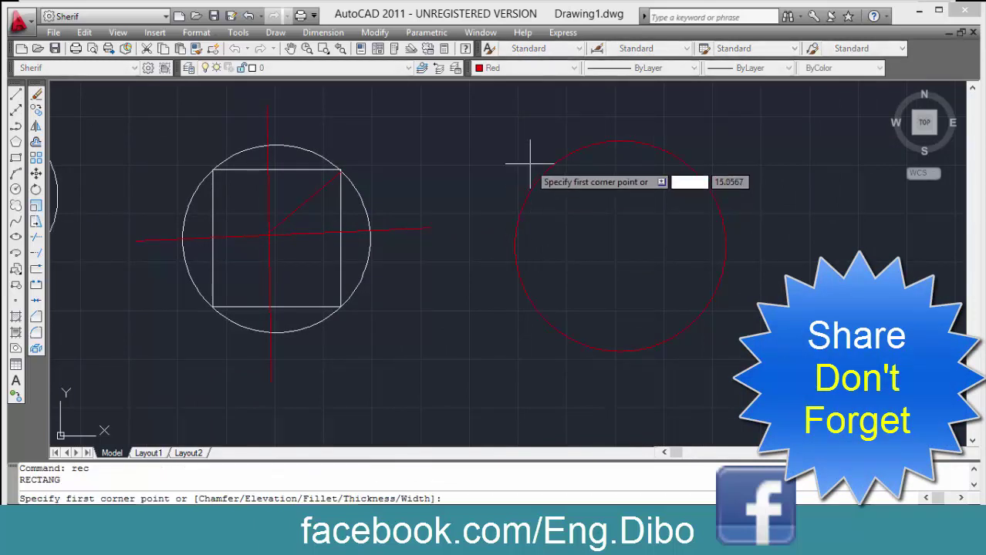
click(479, 145)
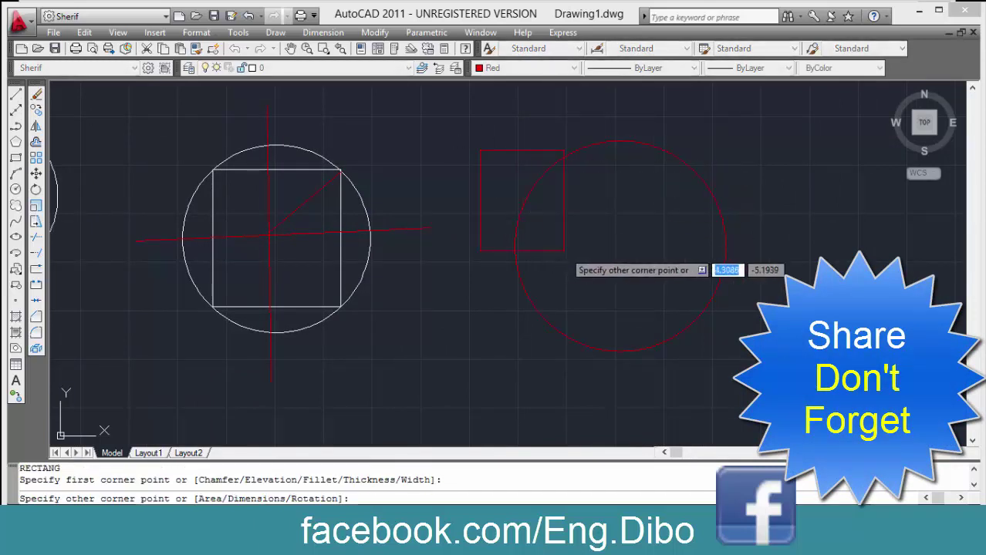
click(731, 352)
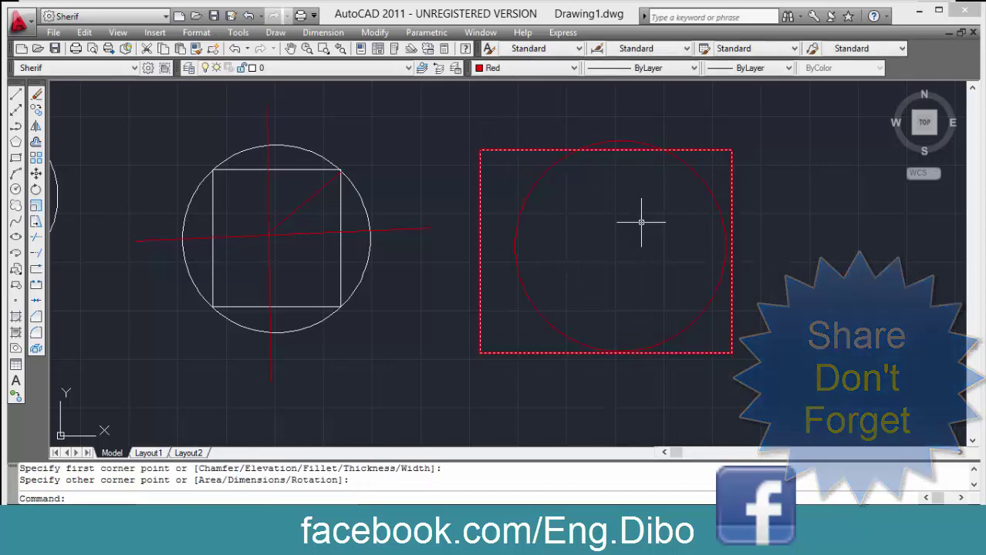
Grip-stretch the rectangle's left and right edges in to touch the circle.
click(613, 150)
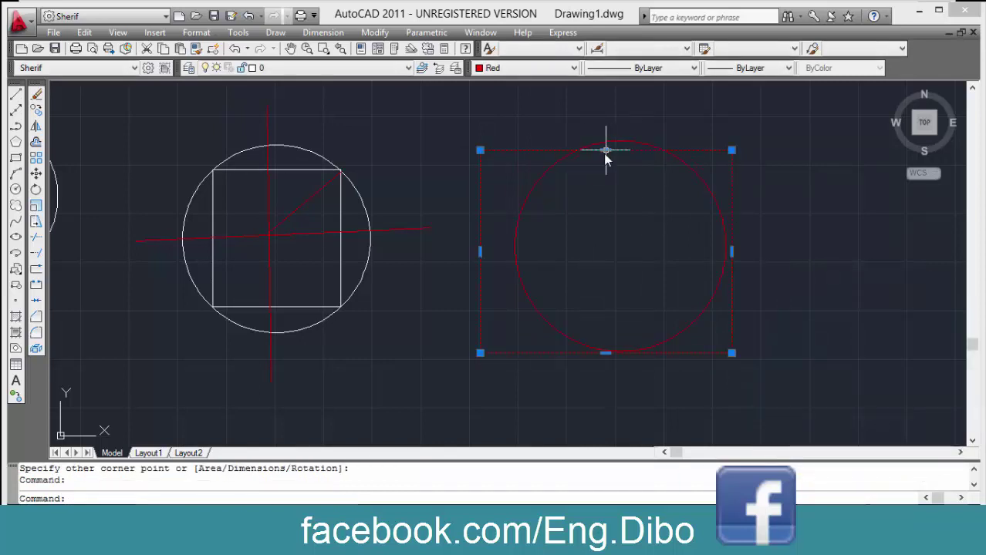
click(606, 149)
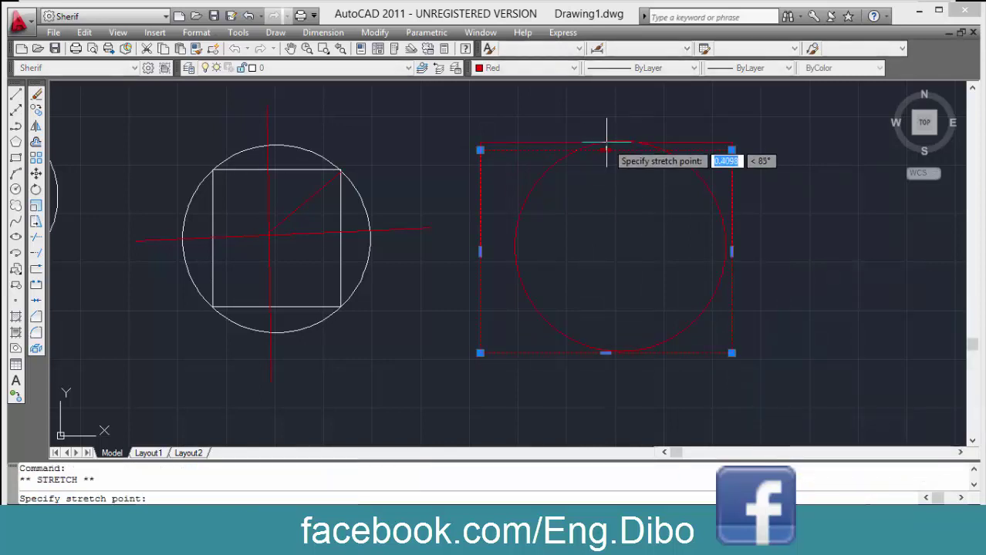
click(481, 246)
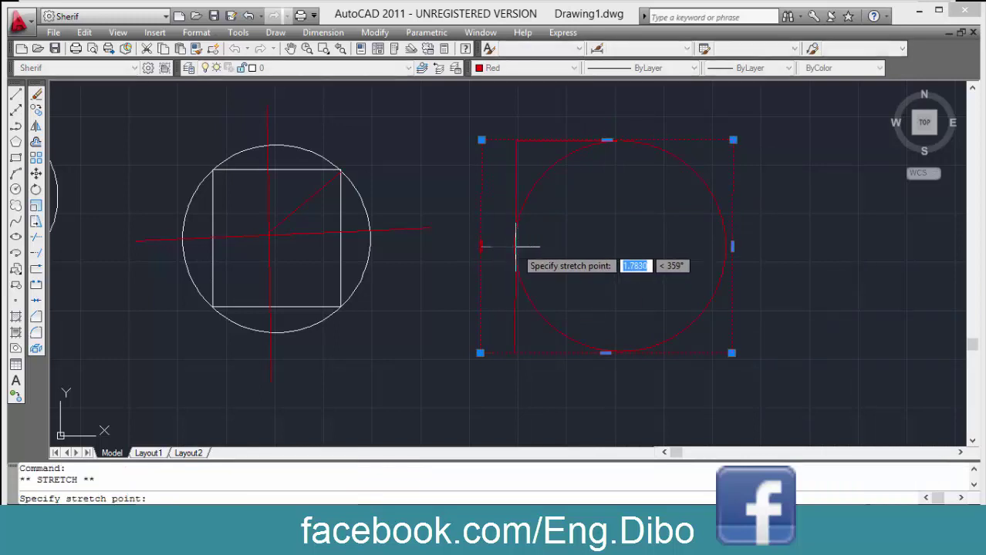
click(515, 247)
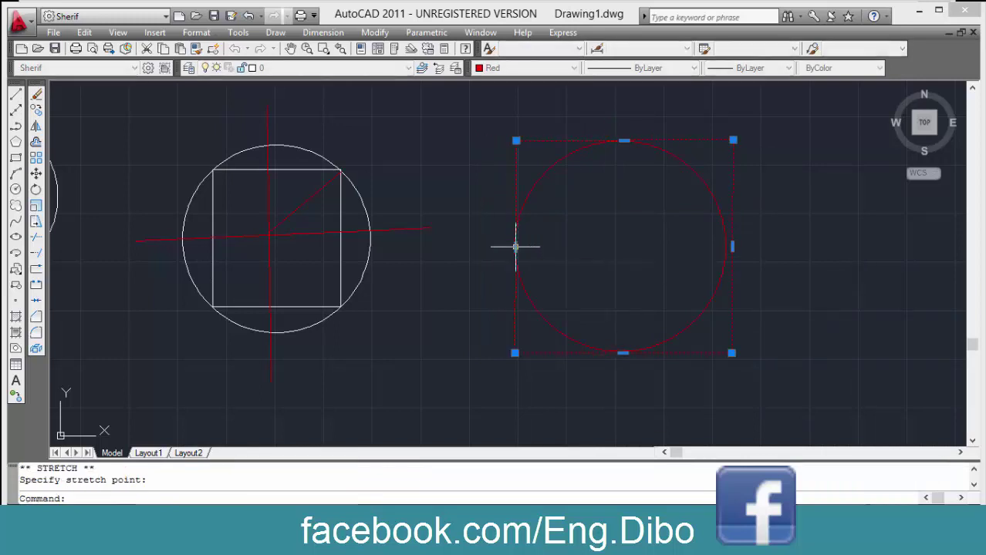
click(732, 247)
click(725, 246)
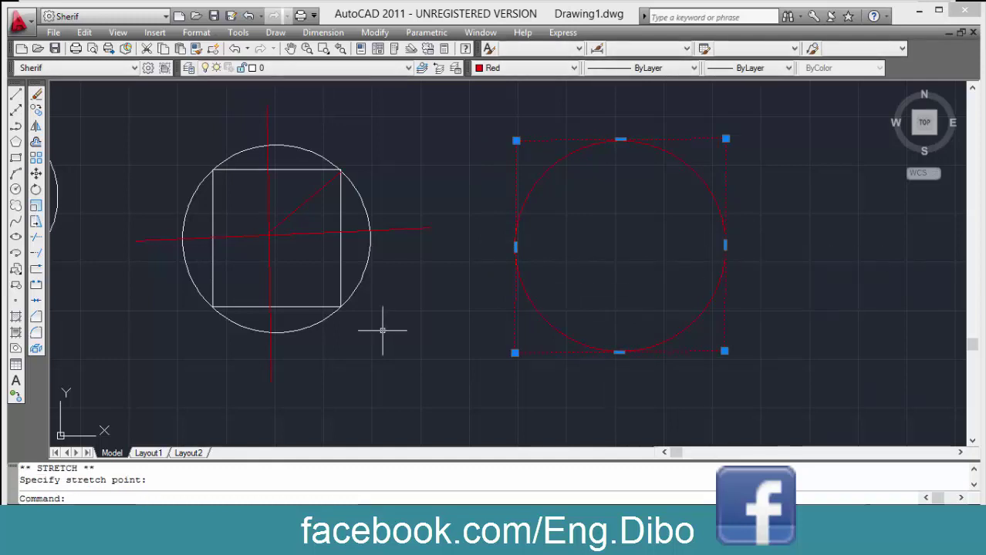
key(Escape)
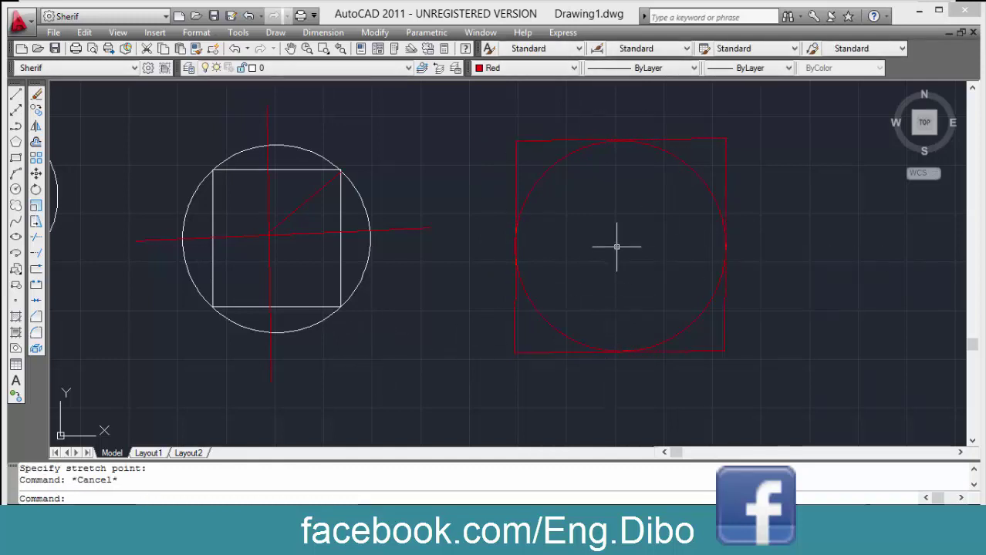
click(616, 247)
Clear pending prompts, then select all objects with Ctrl+A and delete them.
key(Escape)
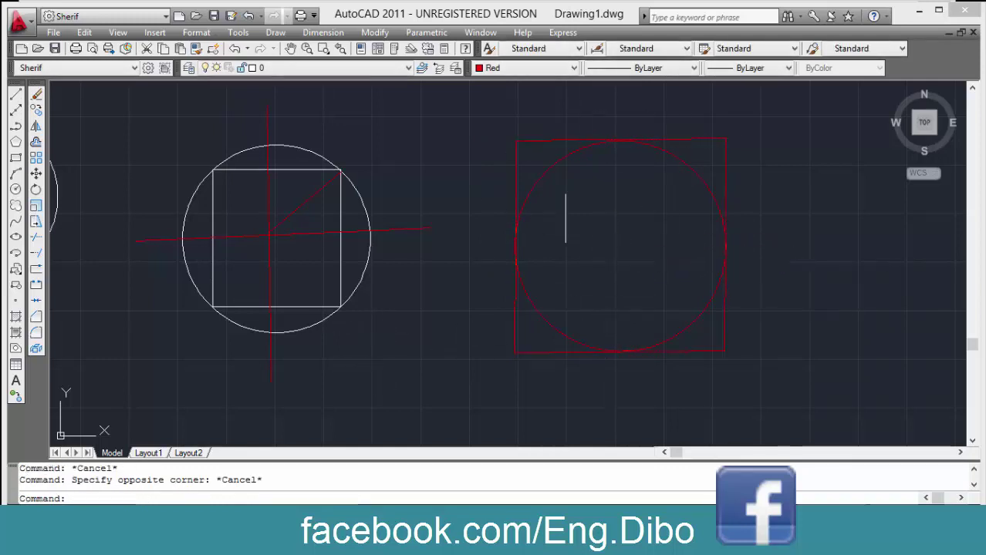
key(Escape)
click(616, 233)
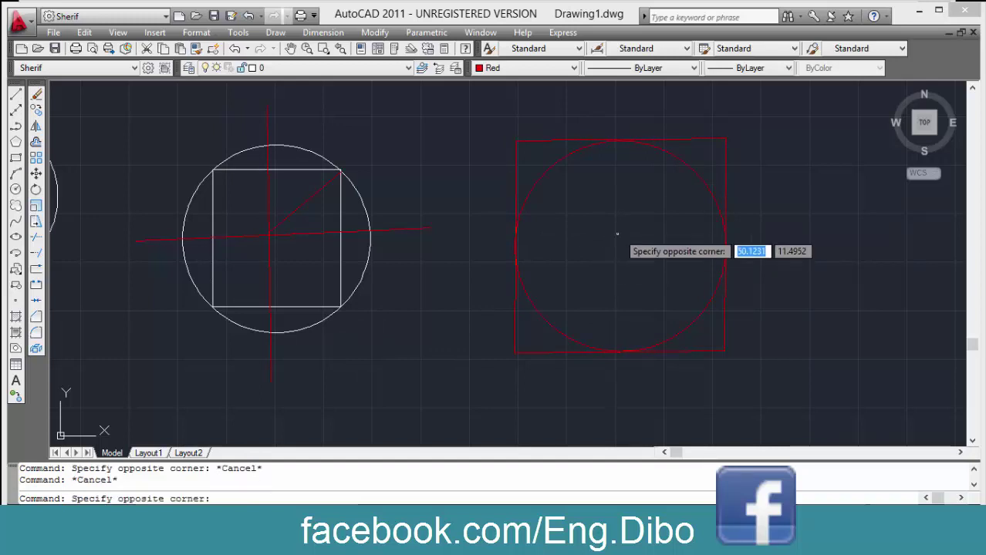
key(Escape)
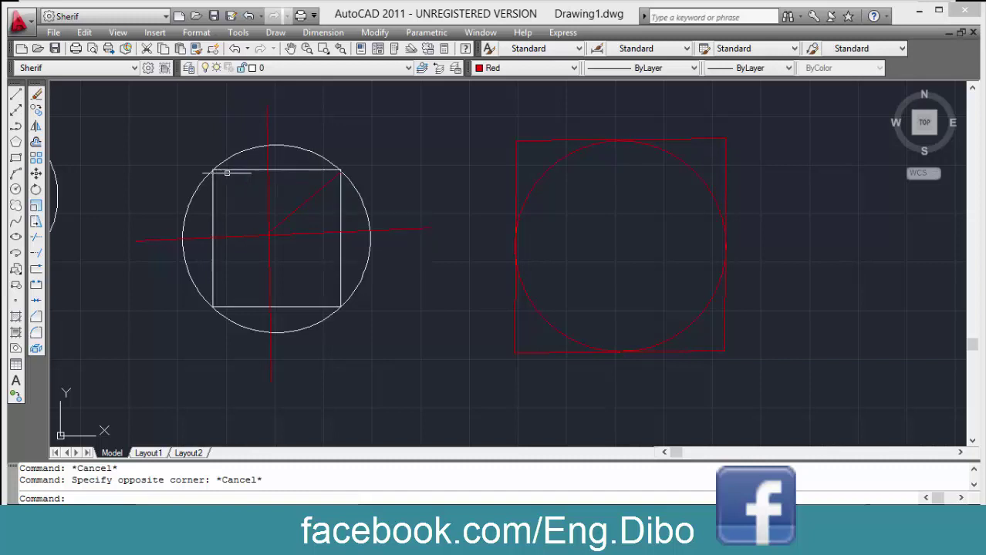
middle_drag(316, 264, 367, 249)
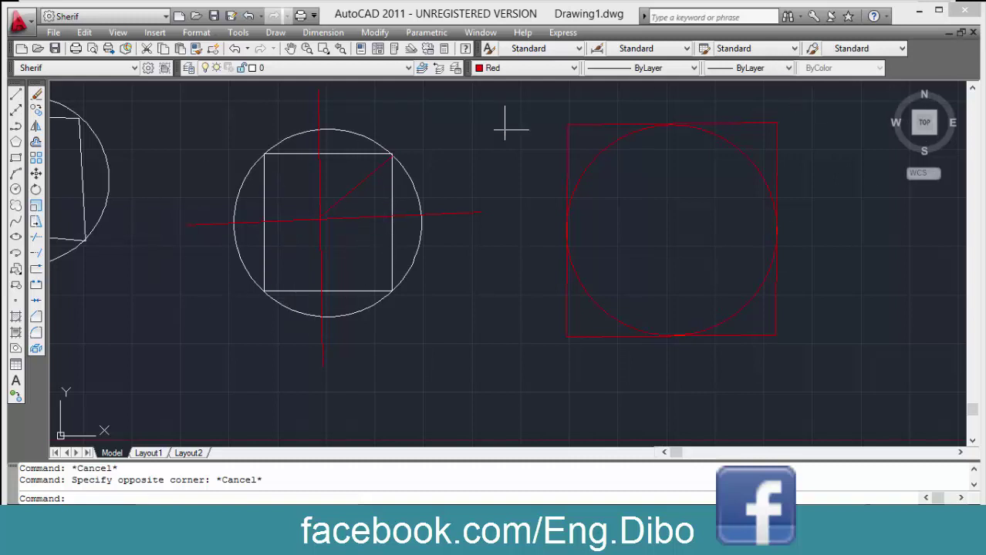
key(ctrl+a)
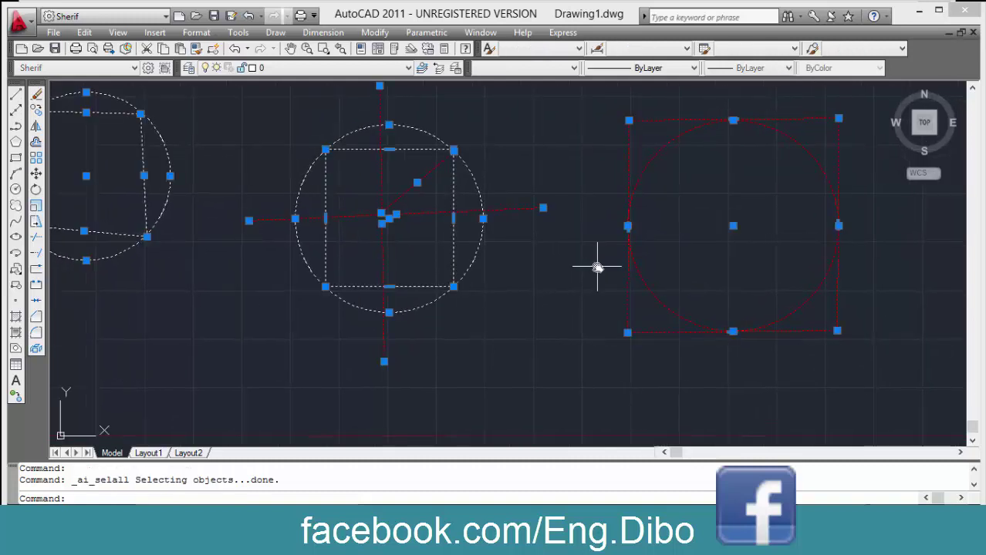
key(Delete)
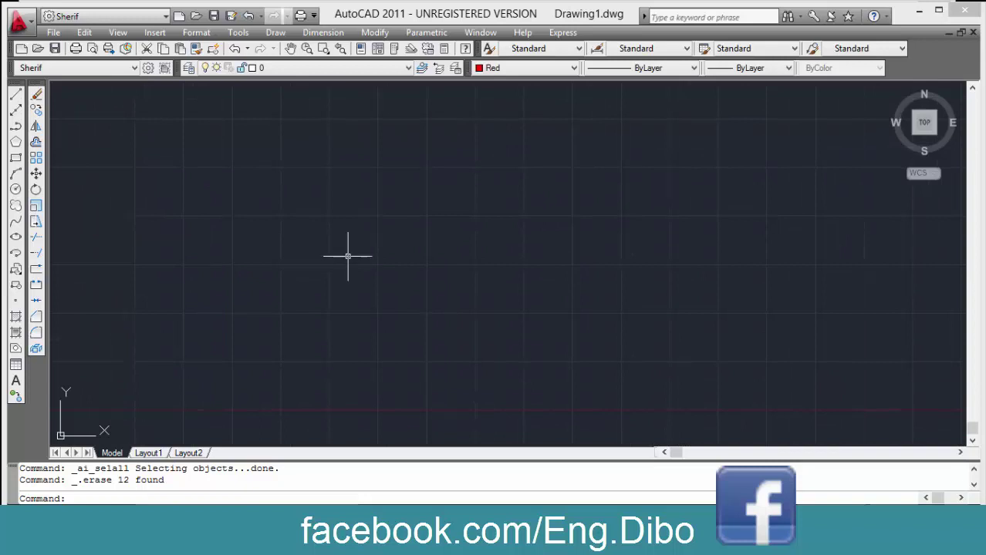
Start and cancel a five-sided POLYGON and a RECTANG as tests.
text(pol)
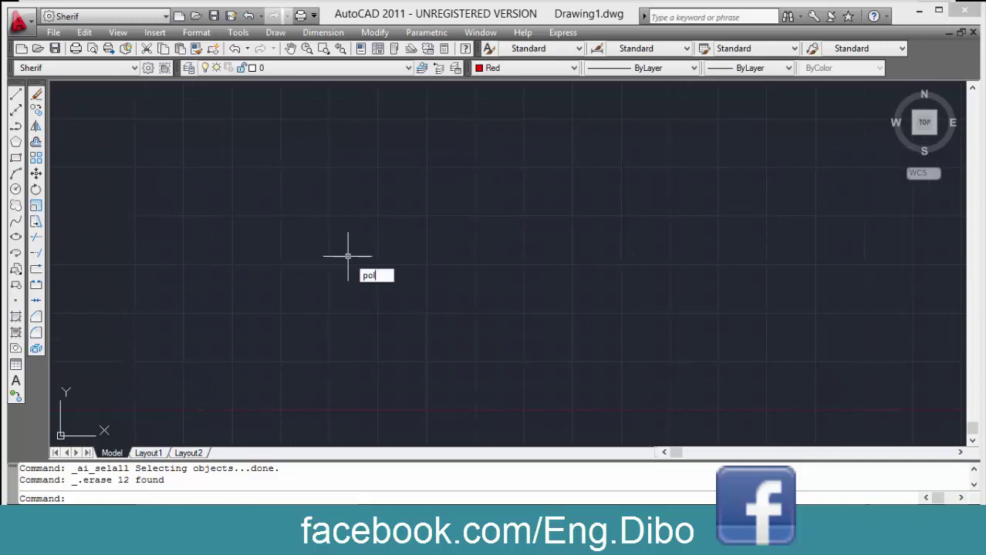
key(Return)
text(5)
key(Return)
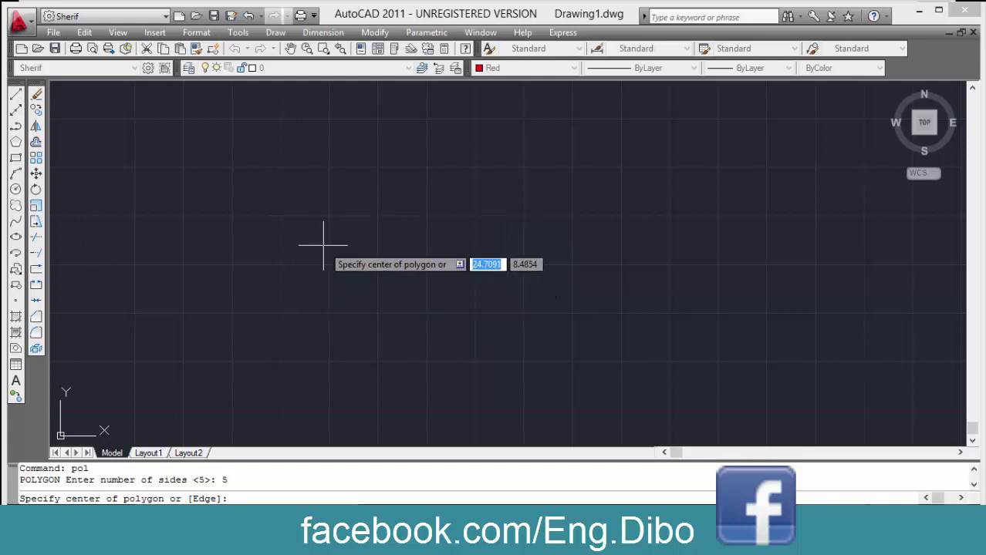
key(Escape)
text(rec)
key(Return)
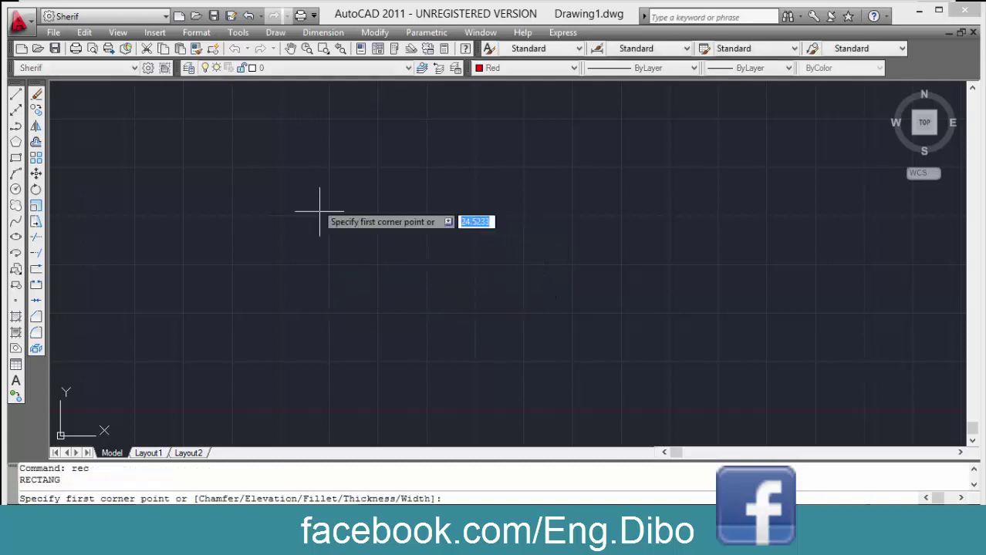
click(301, 161)
key(Escape)
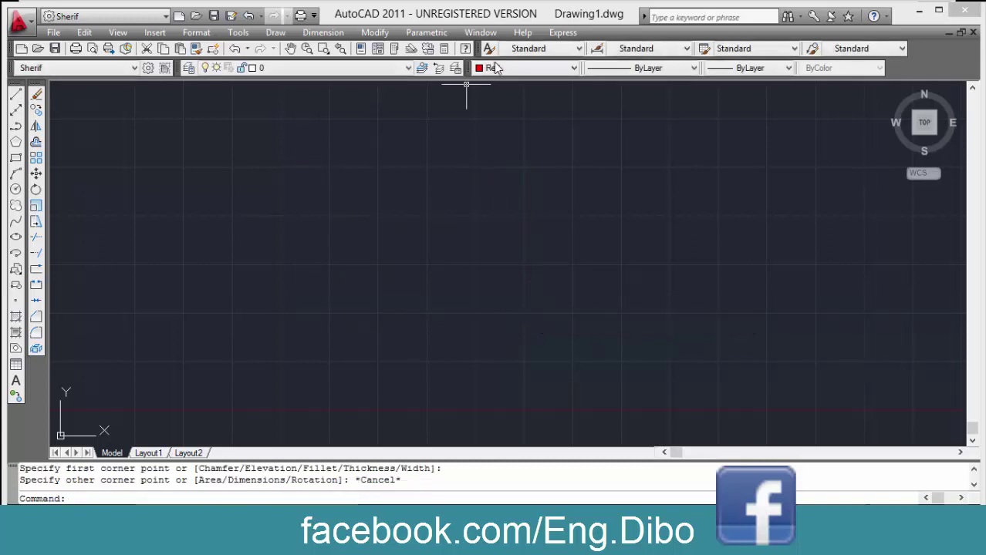
Set the current colour to ByLayer and draw a rectangle.
click(524, 68)
click(498, 81)
text(rec)
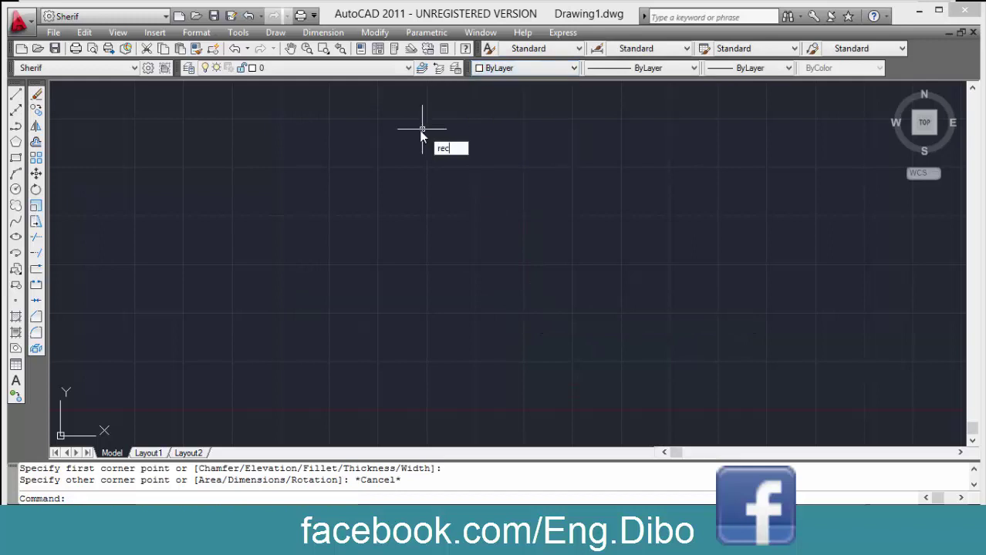
key(Return)
click(320, 132)
click(496, 261)
key(Escape)
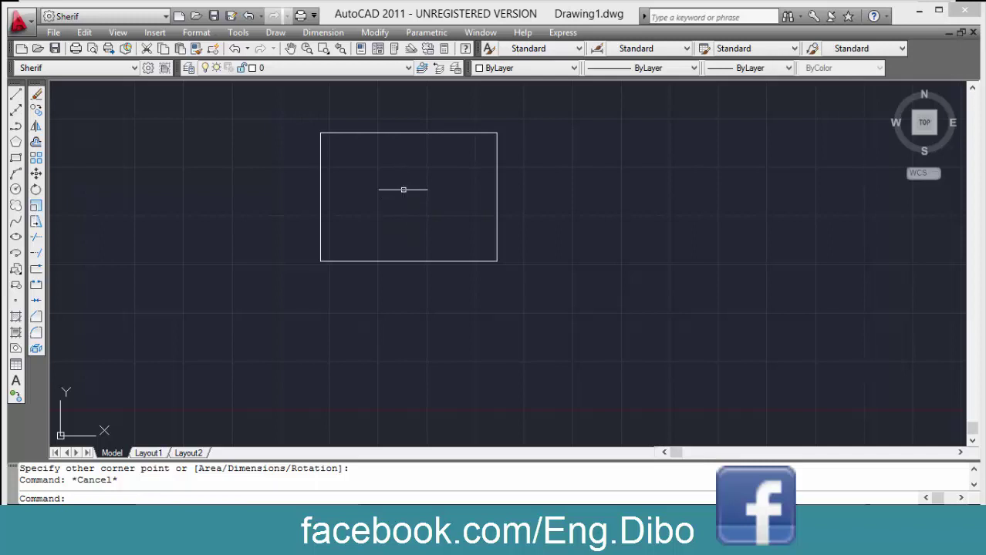
Dismiss stray prompts and move the view so the rectangle sits upper-left.
click(408, 189)
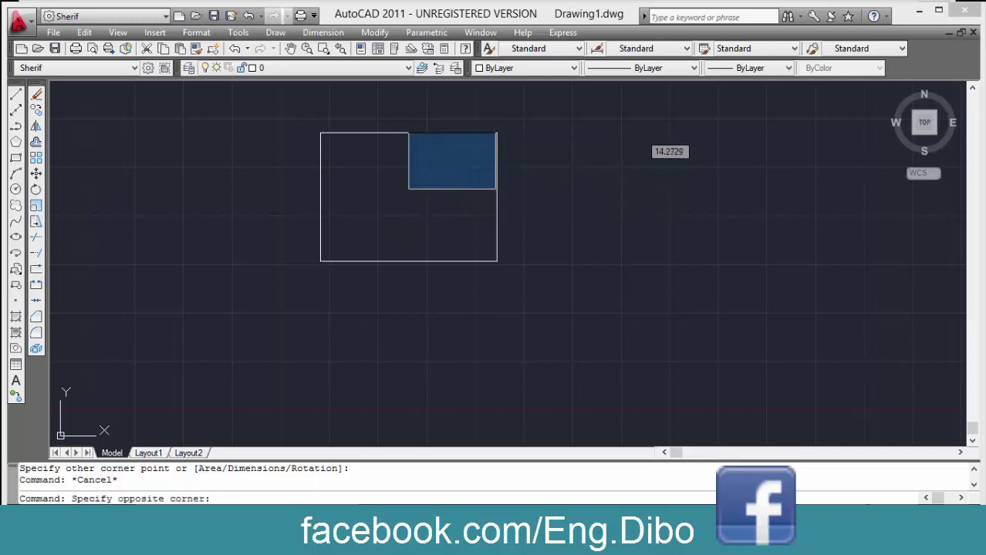
key(Escape)
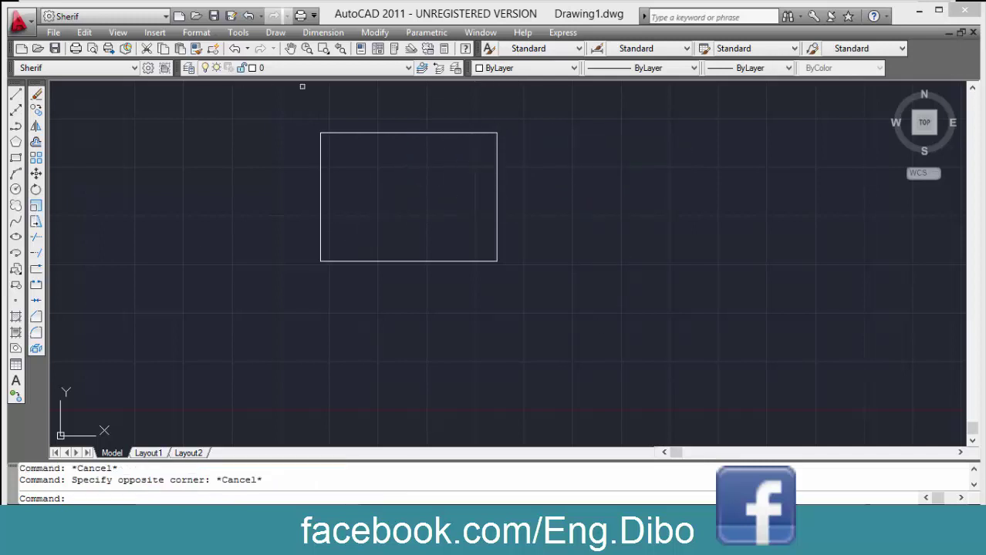
middle_drag(396, 189, 394, 217)
key(Escape)
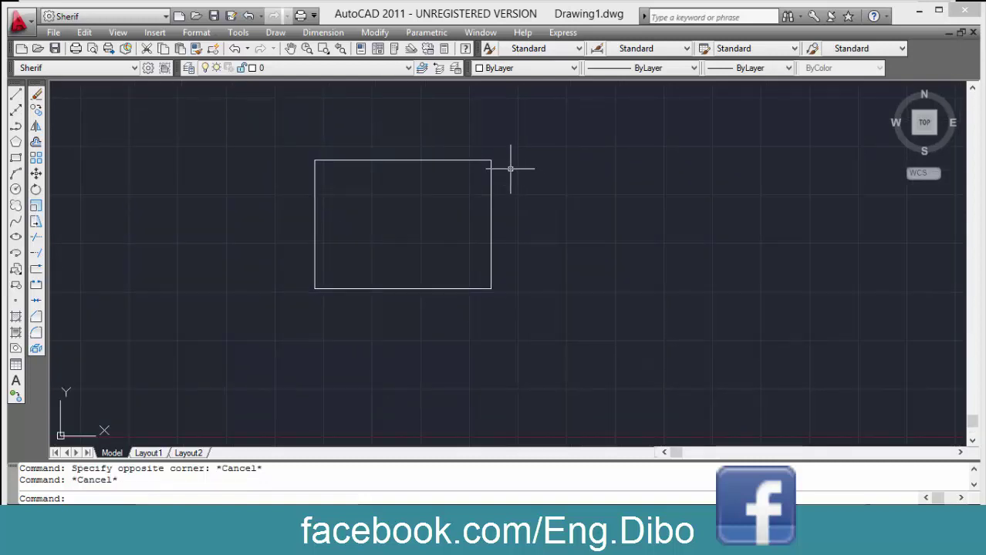
double_click(491, 161)
key(Escape)
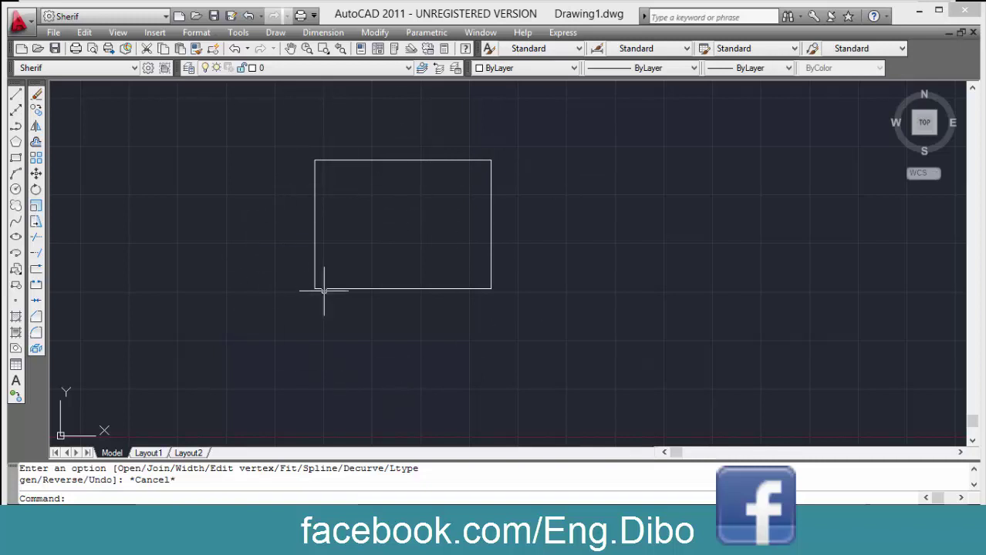
middle_drag(371, 346, 174, 295)
Draw an inscribed five-sided polygon of radius 10, then restart POLYGON.
text(pol)
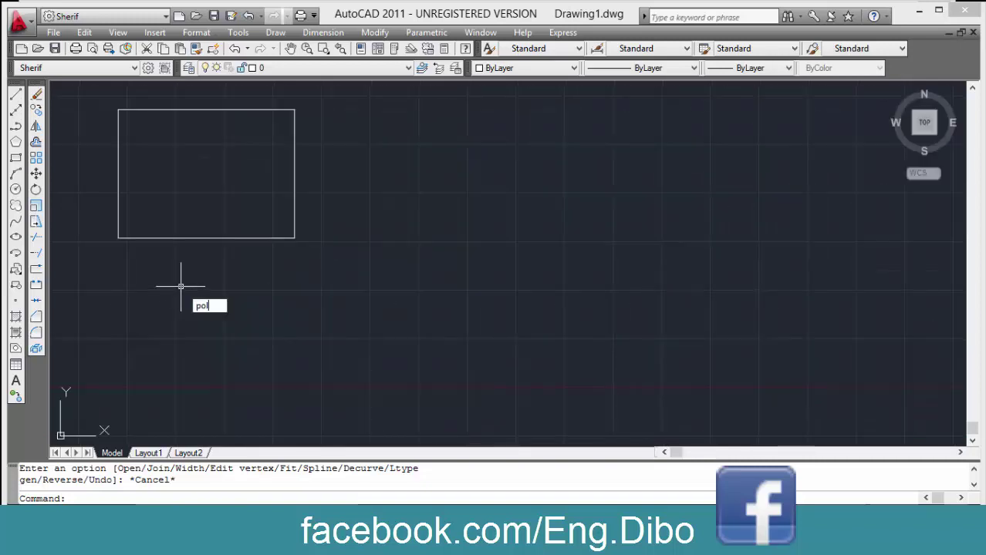
key(Return)
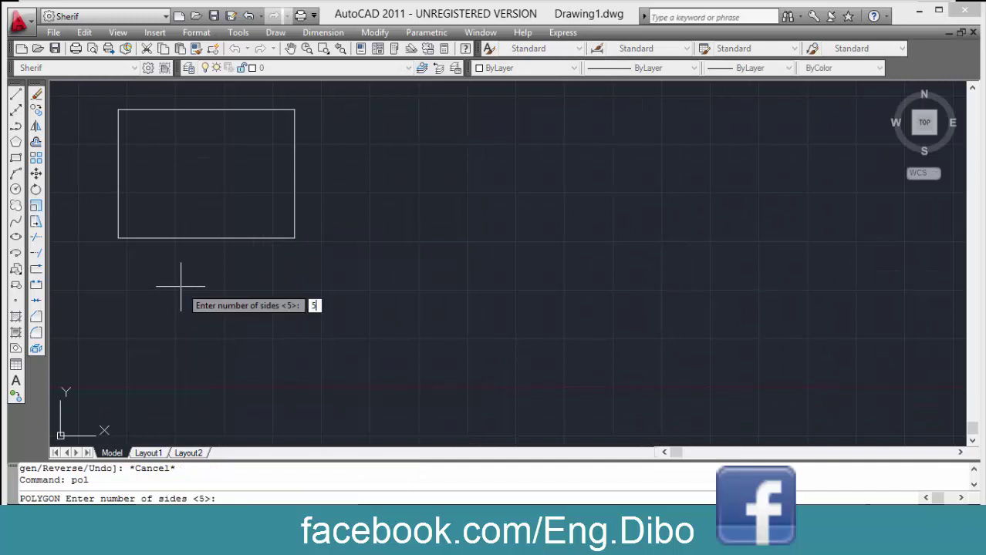
key(Return)
click(556, 251)
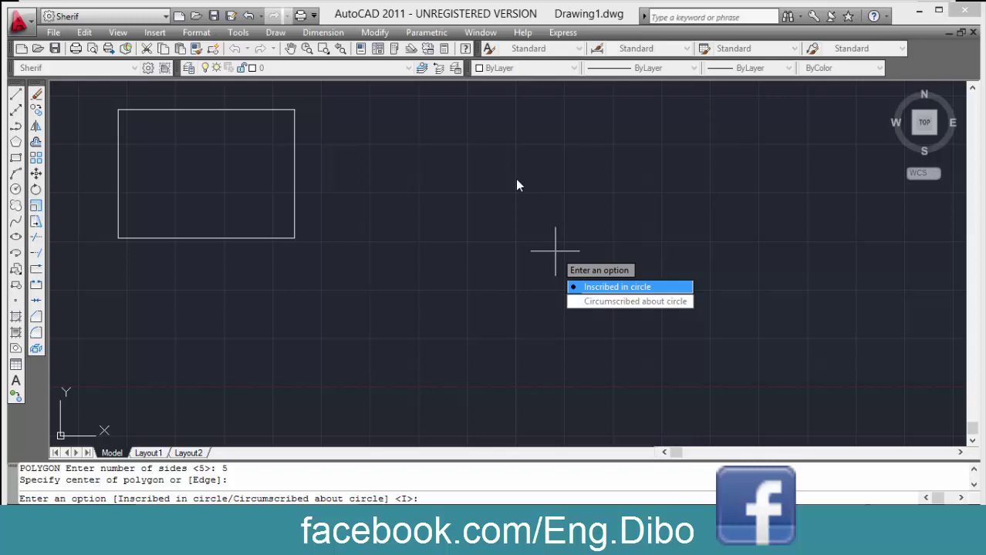
key(Return)
text(10)
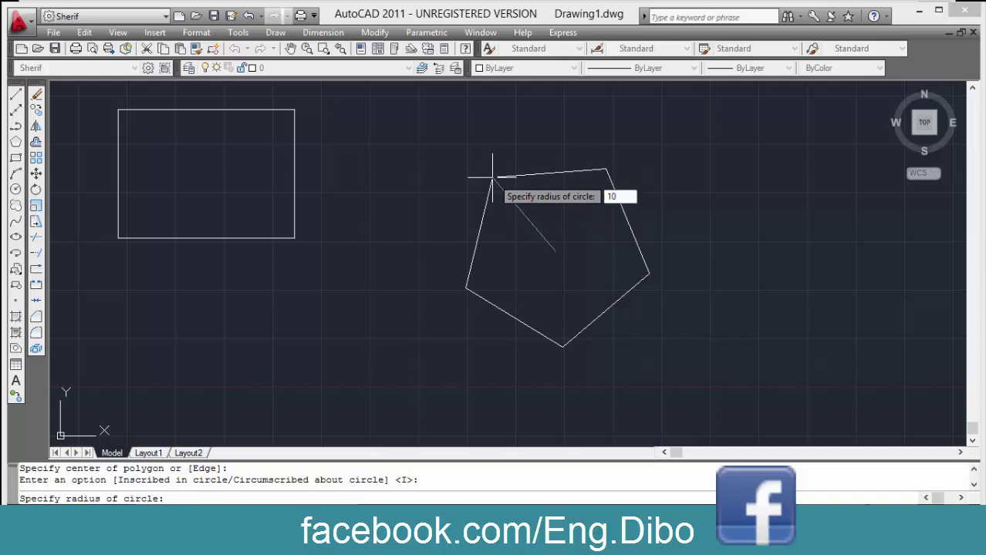
key(Return)
mouse_move(600, 118)
middle_down()
mouse_move(586, 147)
mouse_move(417, 288)
mouse_move(347, 260)
middle_up()
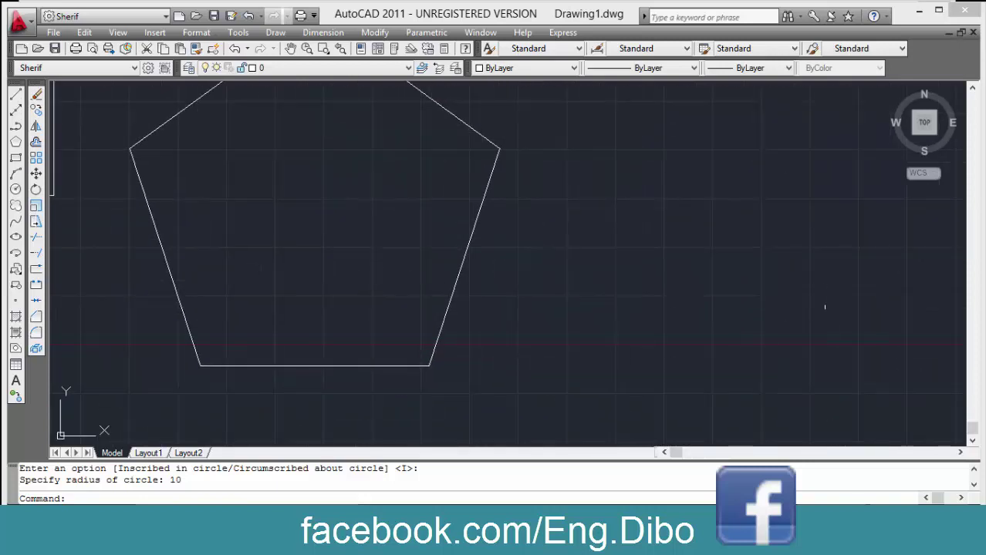
text(pol)
key(Return)
text(6)
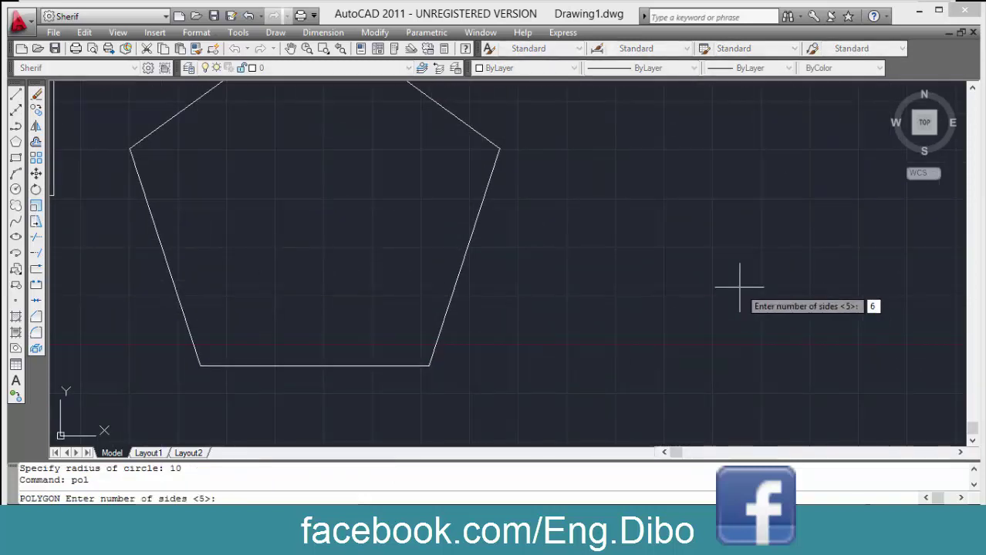
Draw a six-sided hexagon inscribed with radius 10, right of the pentagon.
key(Return)
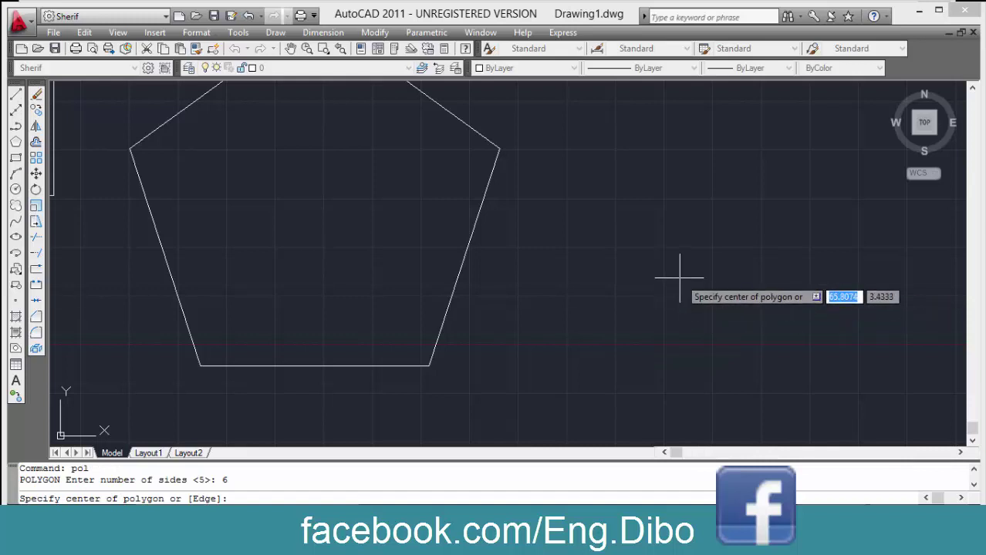
click(679, 279)
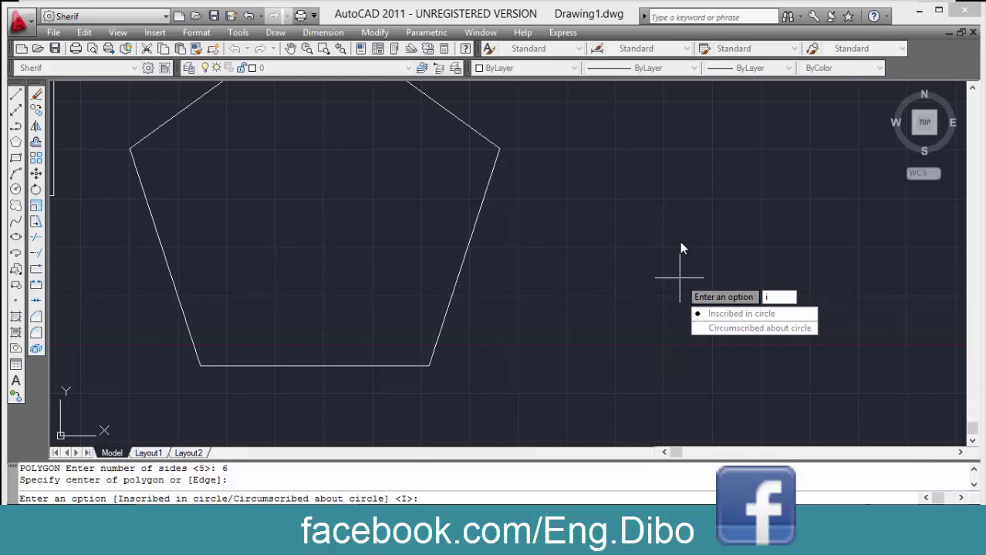
key(Return)
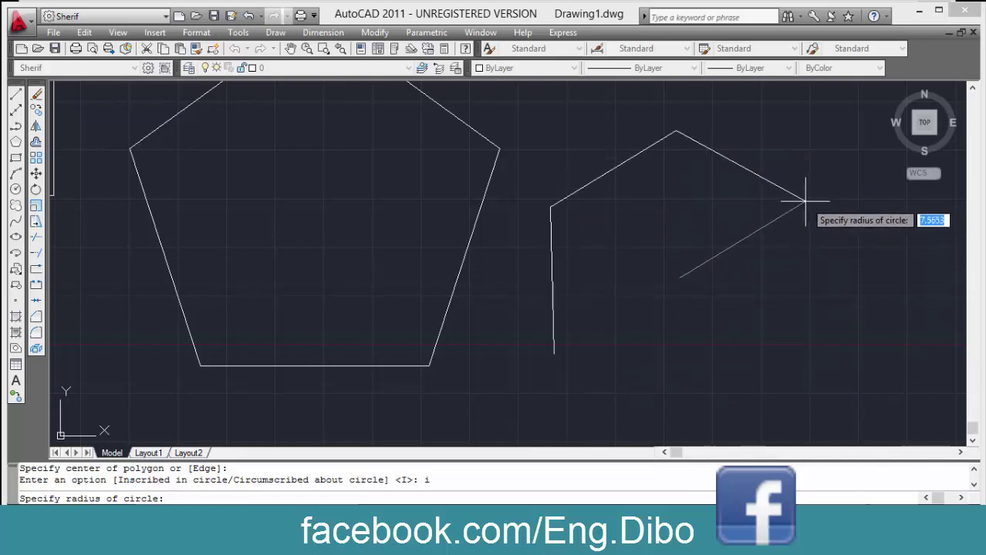
text(10)
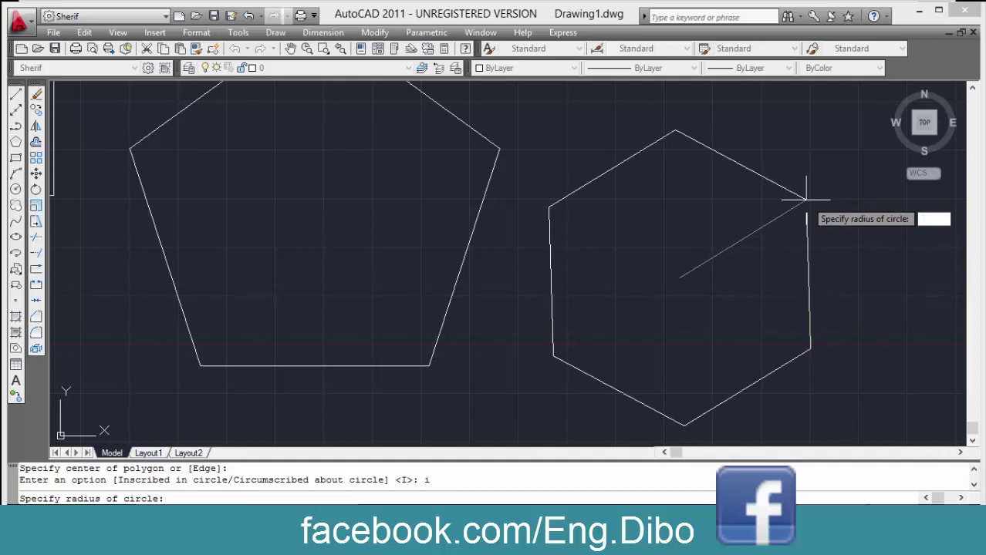
key(Return)
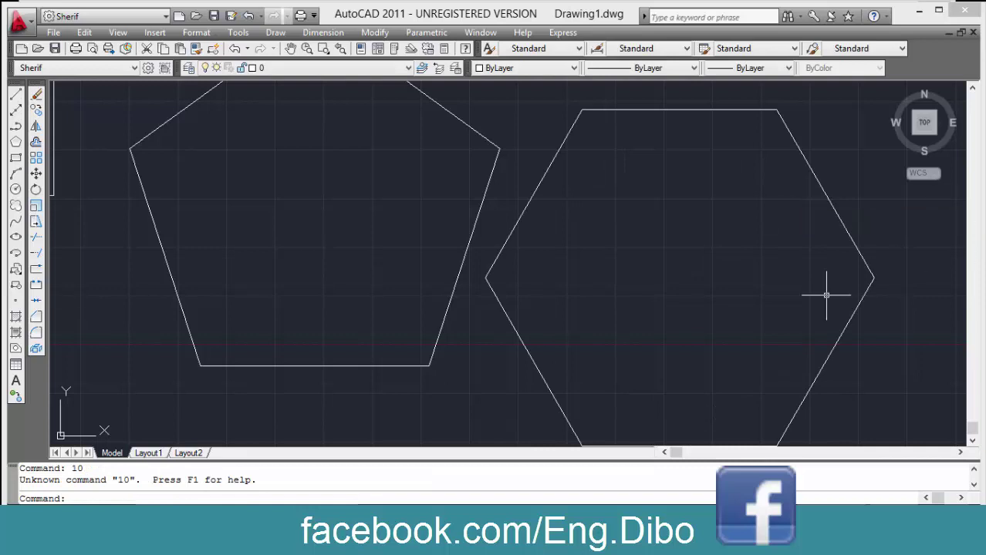
Zoom out to frame all three shapes, then select and delete them all.
scroll(877, 307, down, 2)
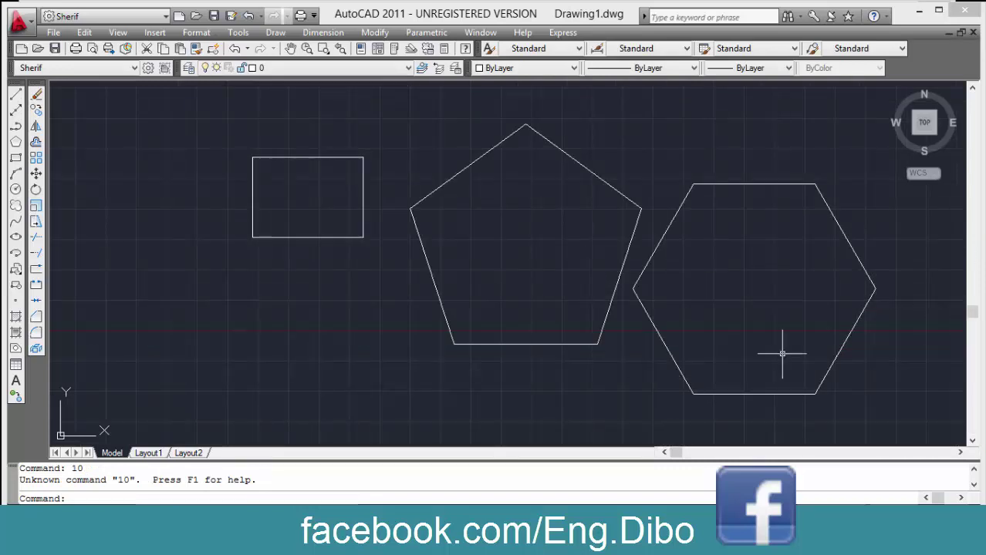
middle_drag(781, 348, 696, 348)
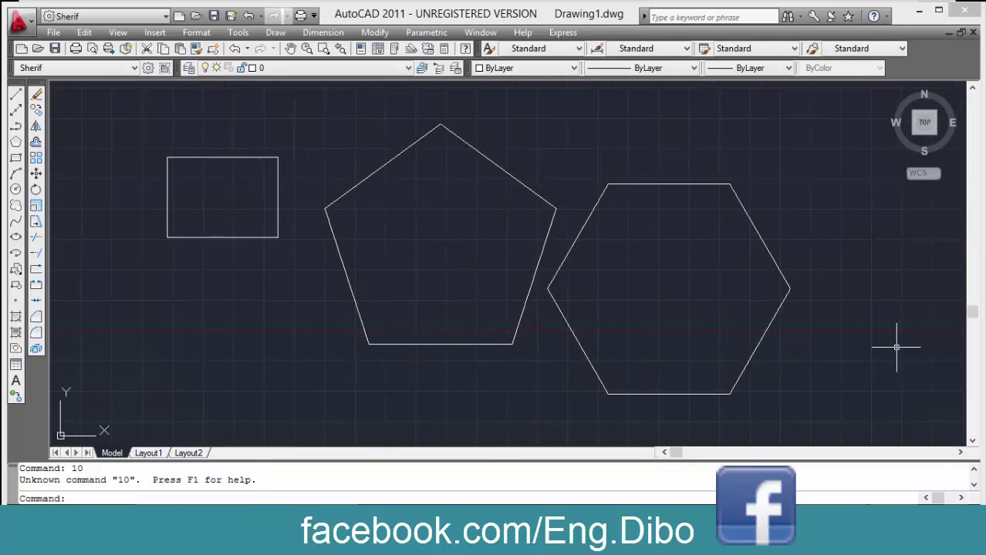
key(ctrl+a)
key(Delete)
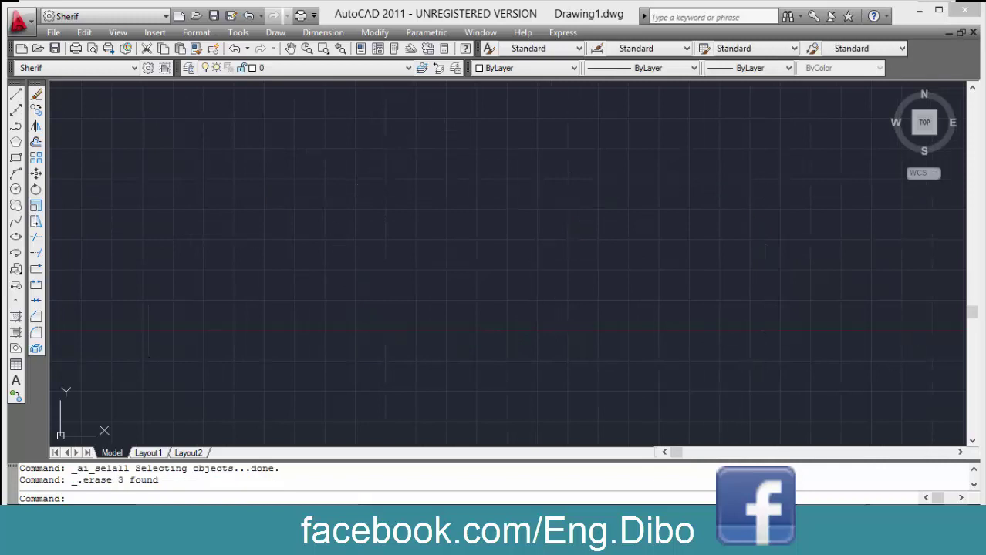
Draw a freely sized, six-sided inscribed hexagon with POL on the empty drawing.
text(pol)
key(Return)
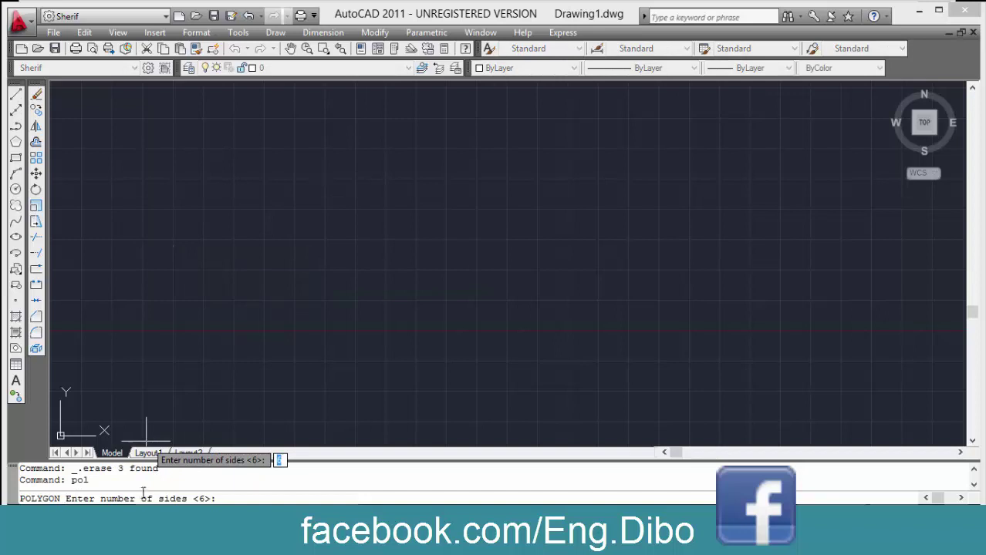
text(6)
key(Return)
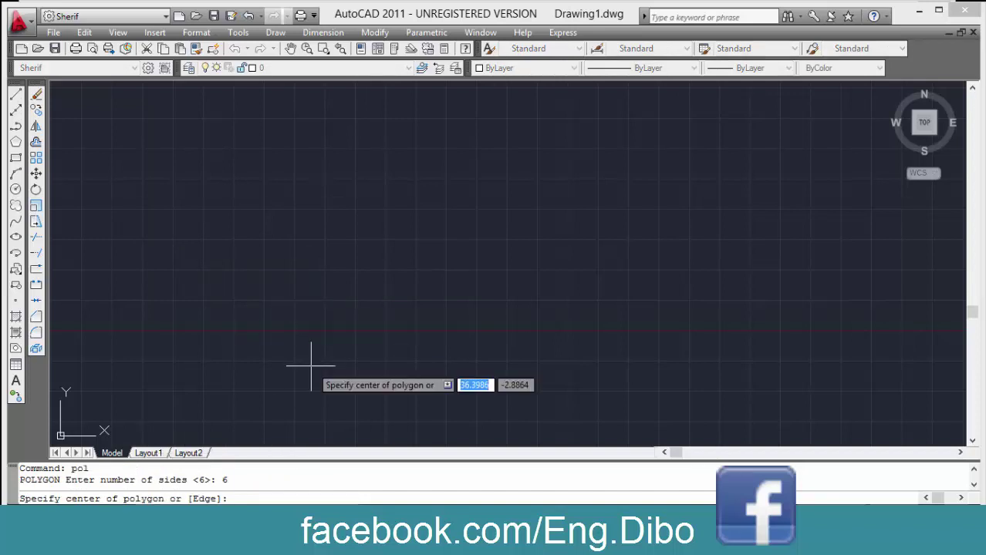
click(371, 264)
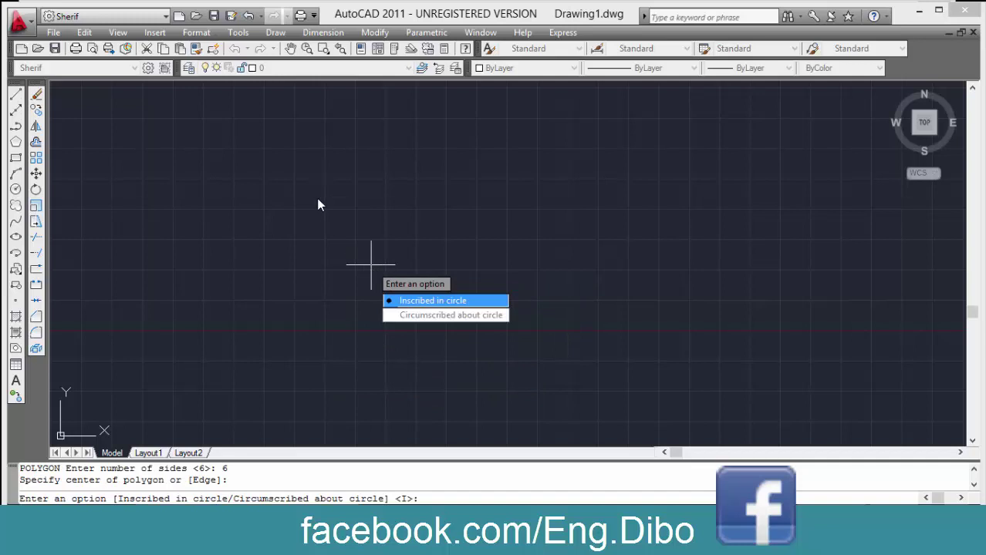
text(i)
key(Return)
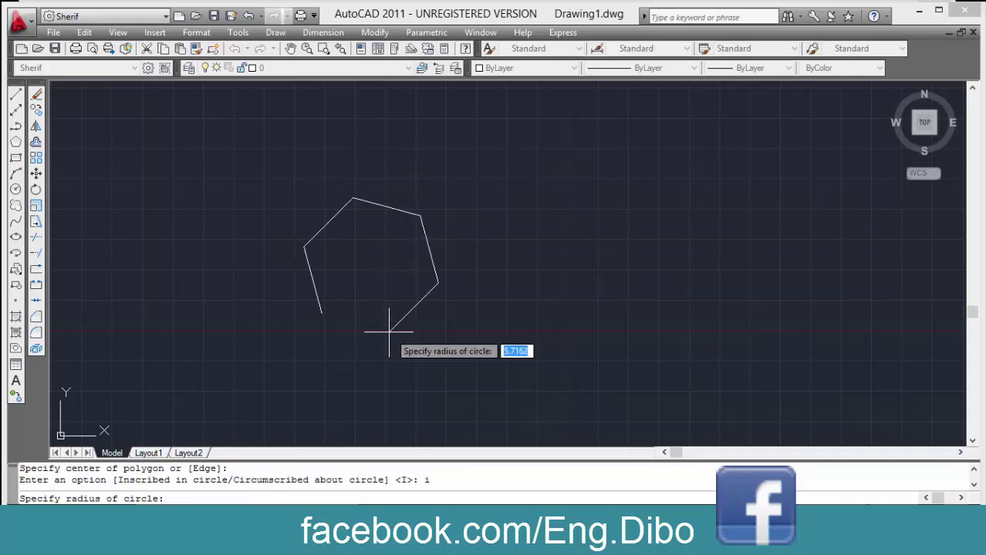
click(475, 164)
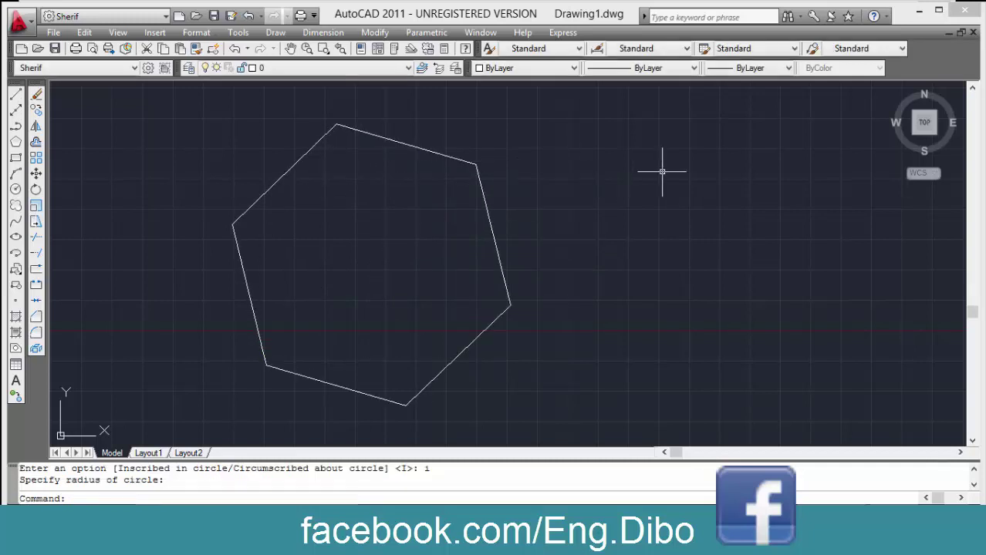
Erase the hexagon with Ctrl+A and Delete, then start the rectangle command.
key(ctrl+a)
key(Delete)
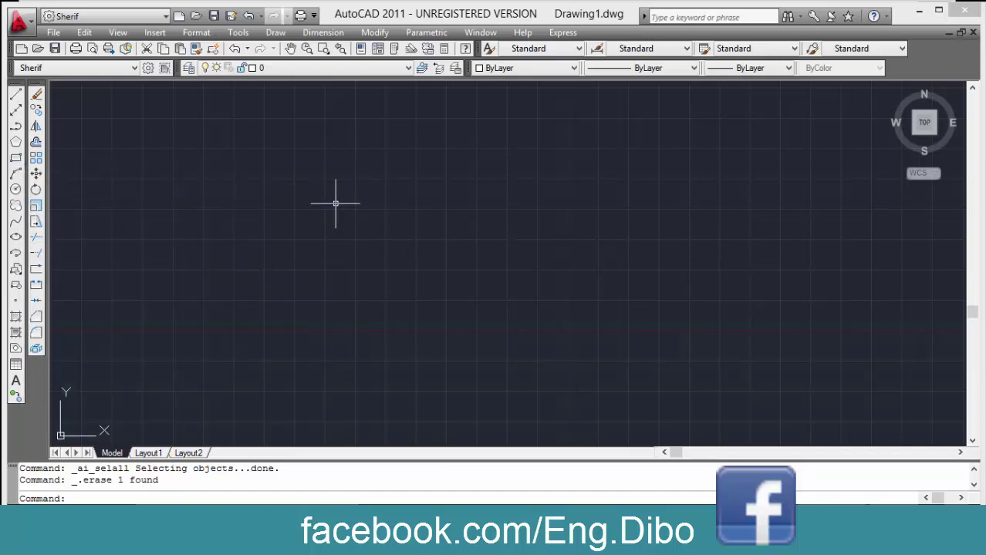
text(rec)
key(Return)
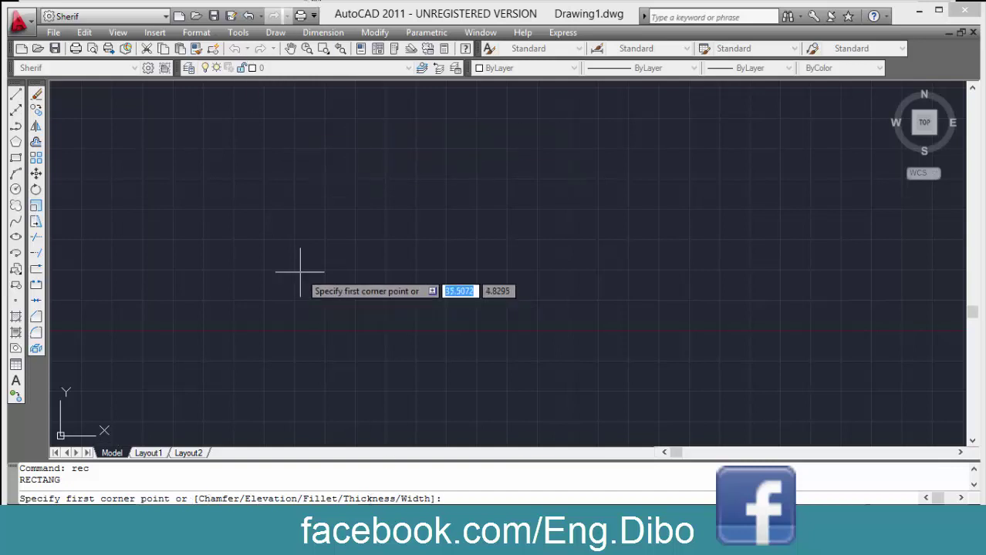
Draw the first rectangle by picking two opposite corners.
click(249, 156)
click(555, 316)
key(Return)
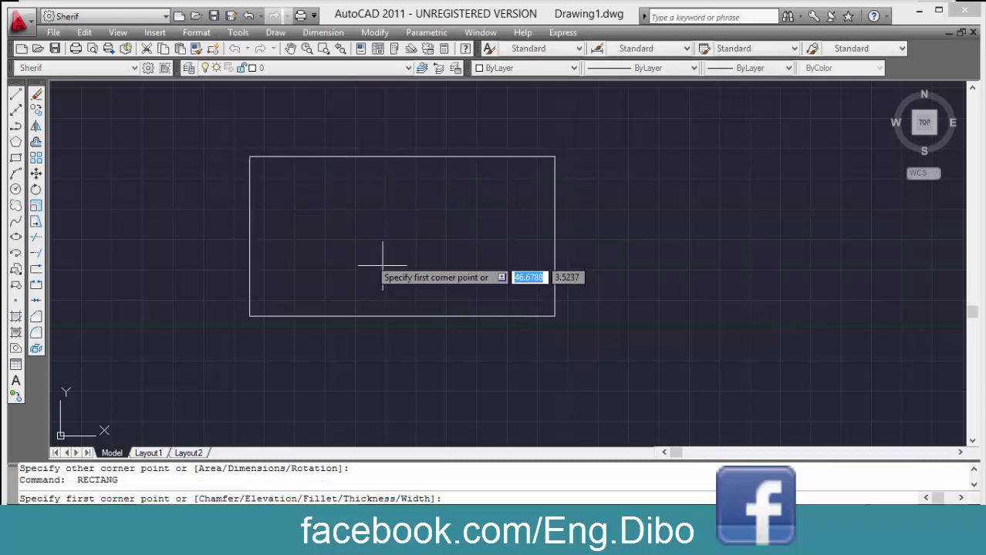
key(Escape)
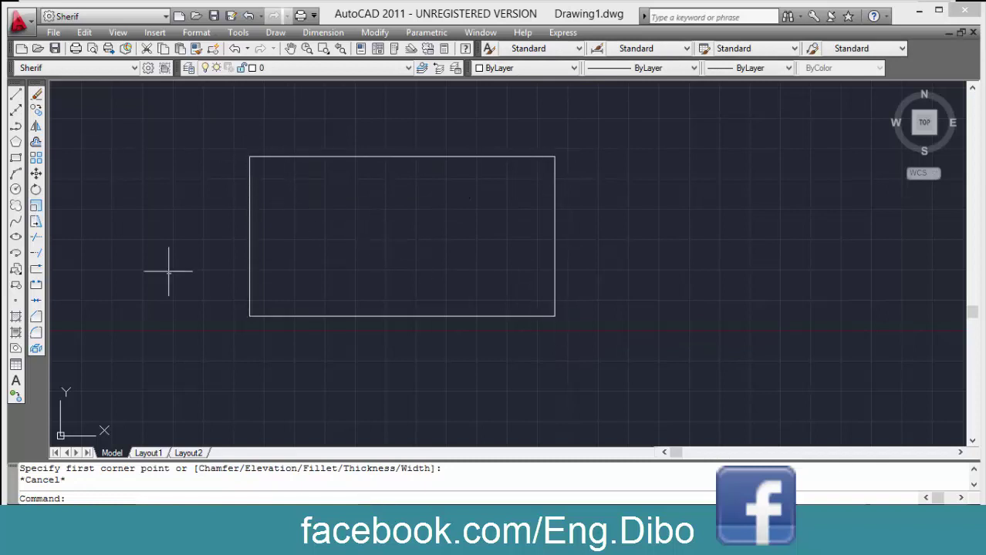
Draw a second rectangle to the right of the first one.
middle_drag(534, 349, 385, 339)
scroll(417, 290, down, 1)
text(r)
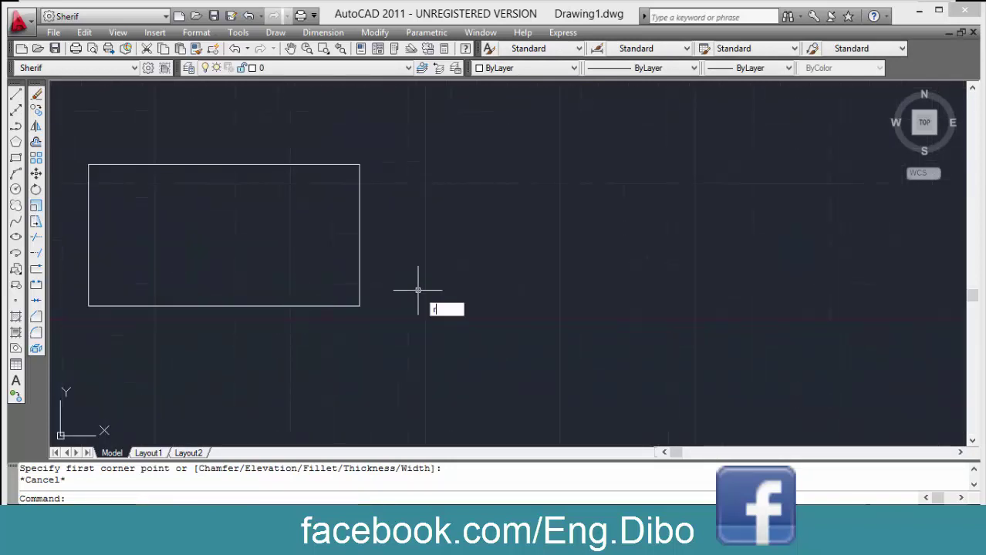
text(ec)
key(Return)
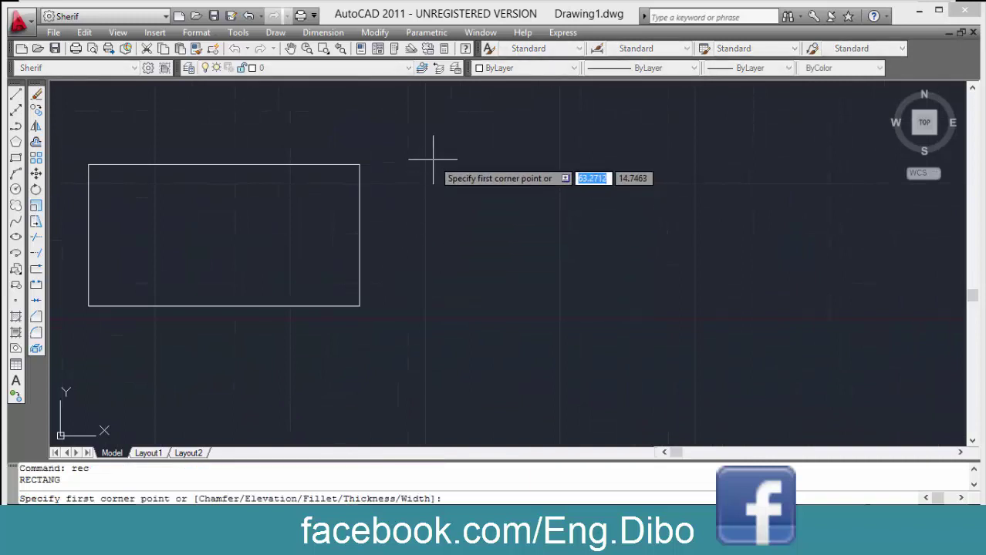
click(432, 160)
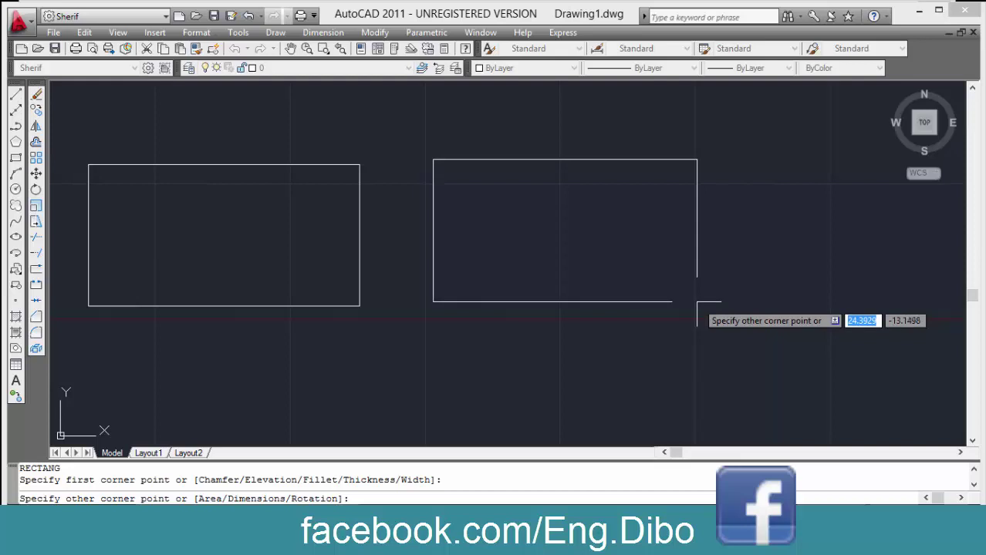
click(688, 297)
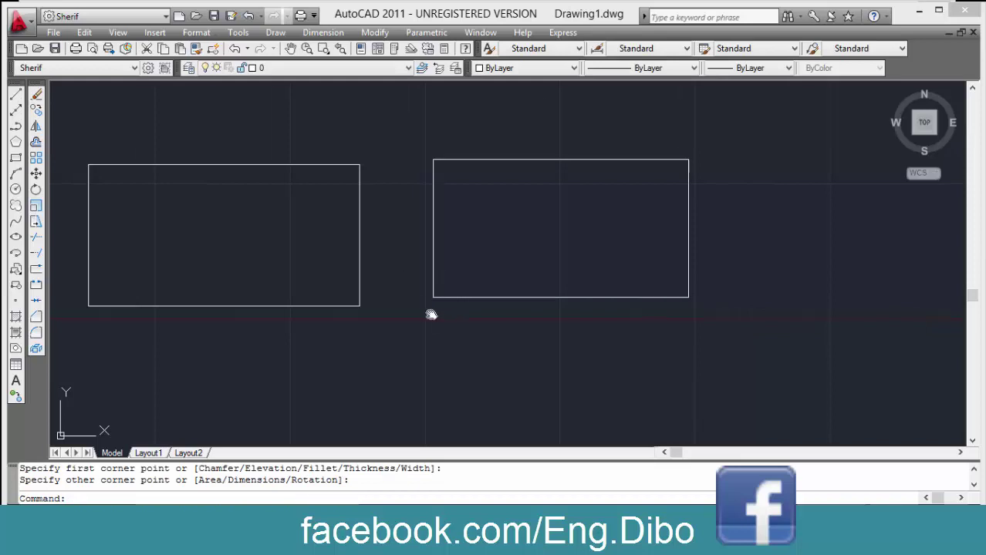
Select both rectangles and erase them with E.
middle_drag(431, 315, 414, 314)
key(ctrl+a)
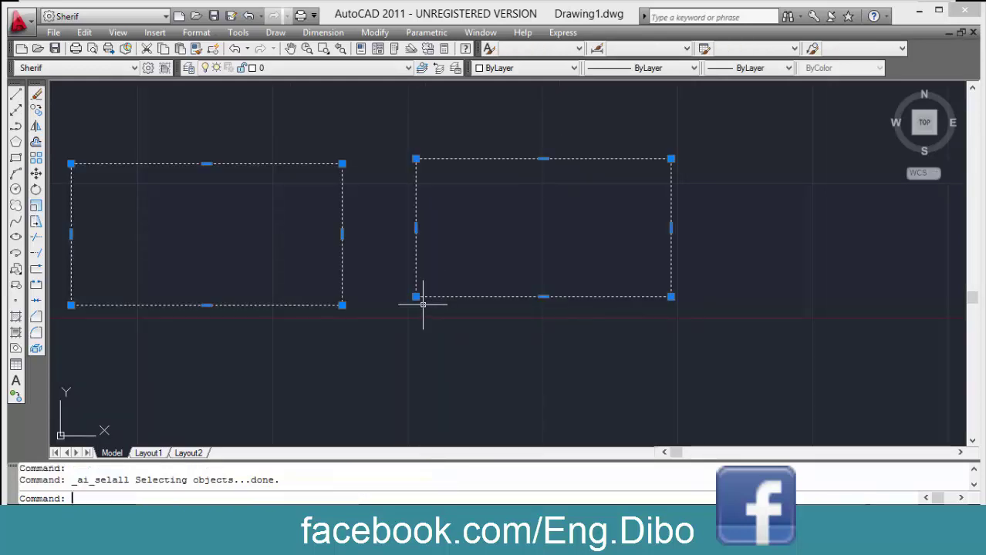
text(e)
key(Return)
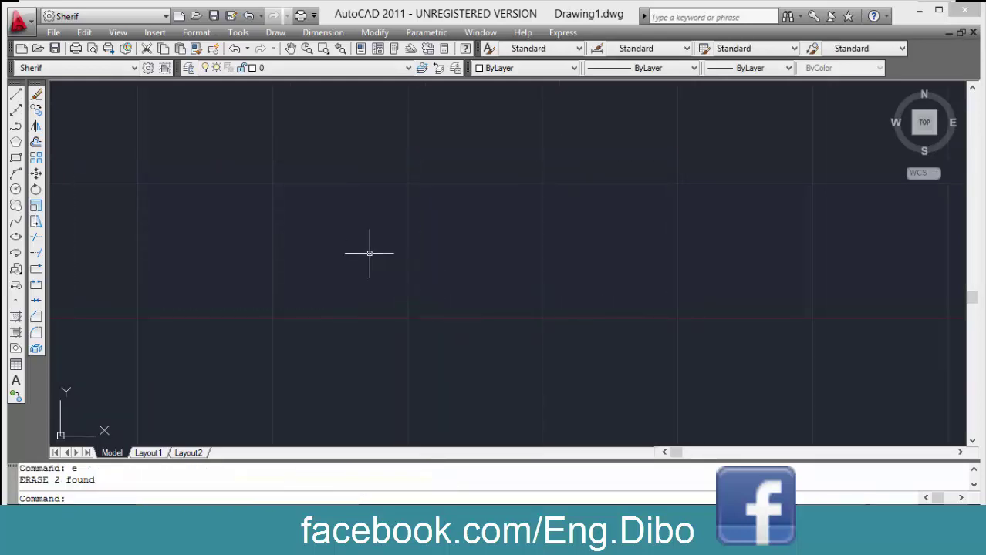
Start RECTANG and list its Chamfer, Elevation, Fillet, Thickness and Width options.
text(rec)
key(Return)
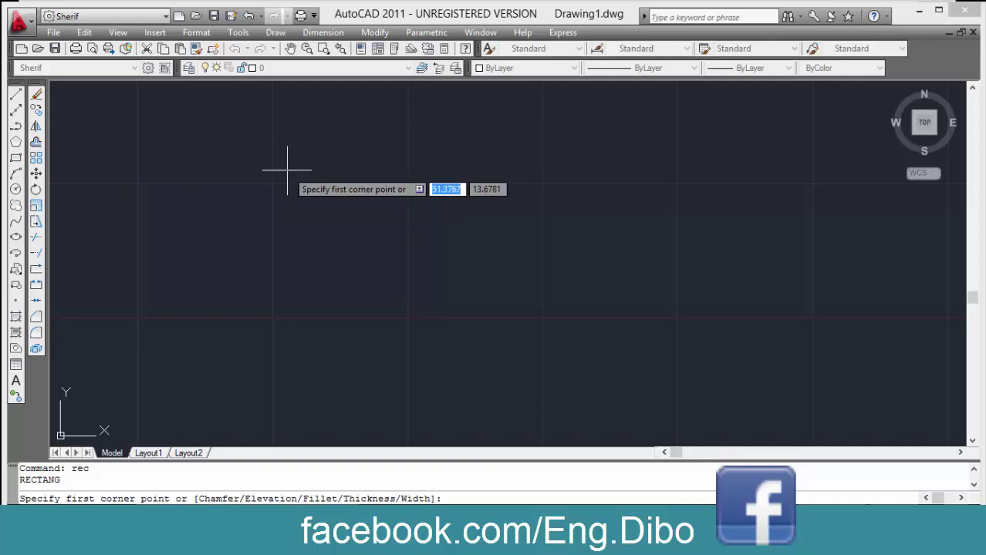
key(Down)
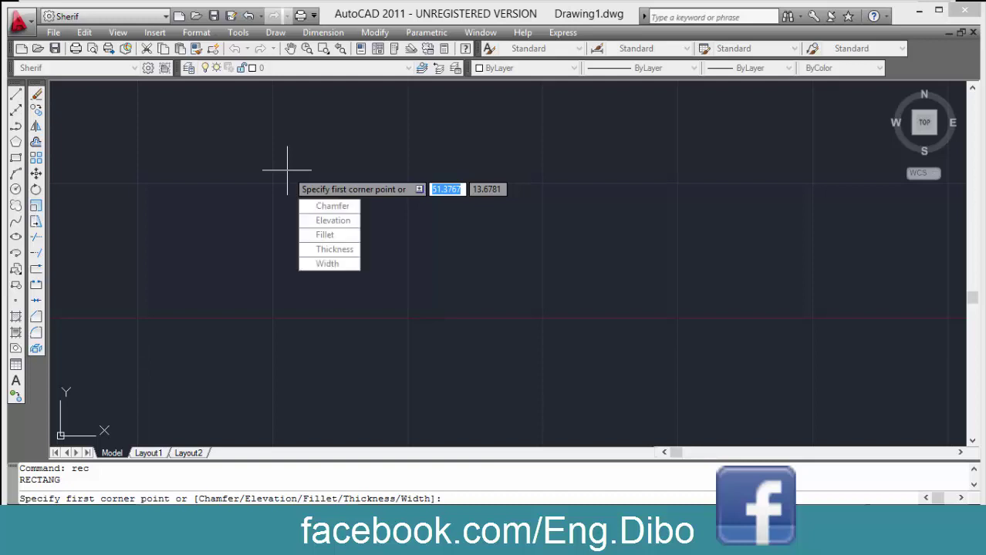
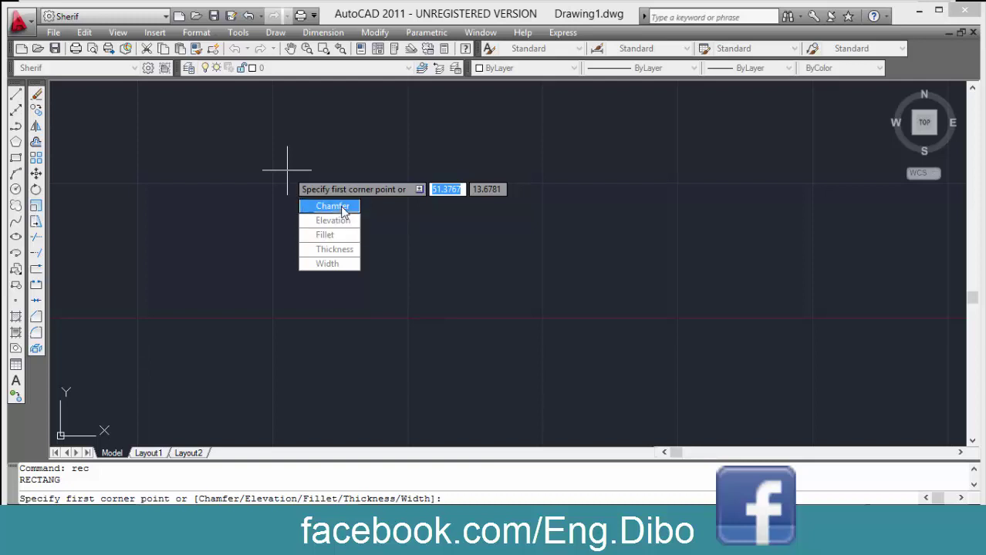
Draw a rectangle with RECTANG by picking two opposite corners.
key(Escape)
text(rec)
key(Return)
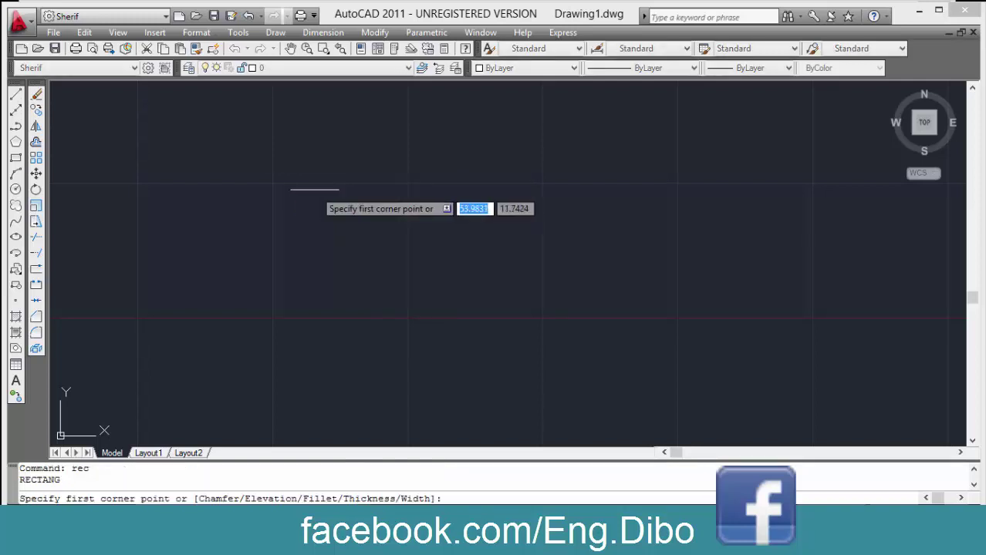
click(291, 167)
click(612, 292)
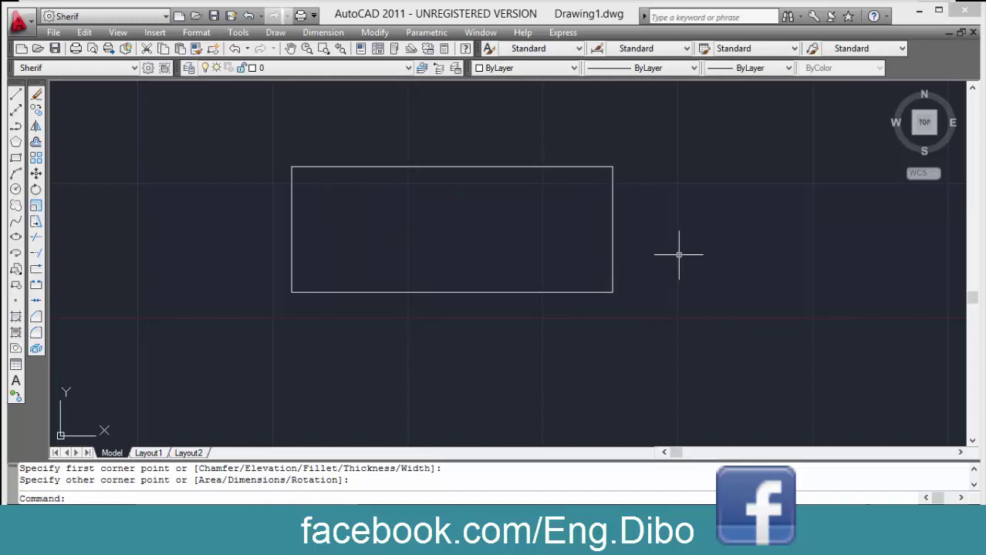
Draw a diagonal line from the rectangle's bottom edge to its right edge.
text(l)
key(Return)
click(574, 282)
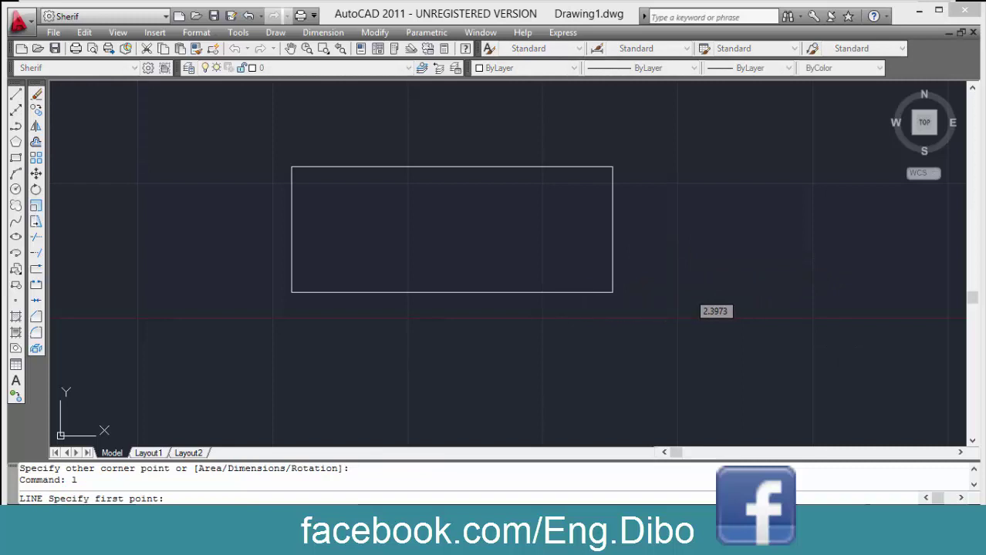
click(614, 257)
key(Escape)
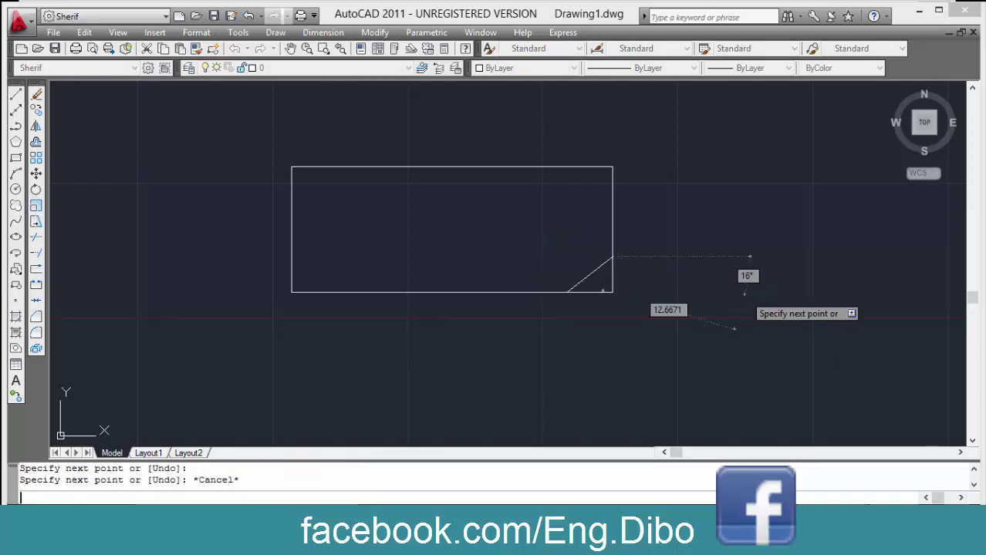
Trim off the lower-right corner stub beyond the diagonal line.
text(tr)
key(Return)
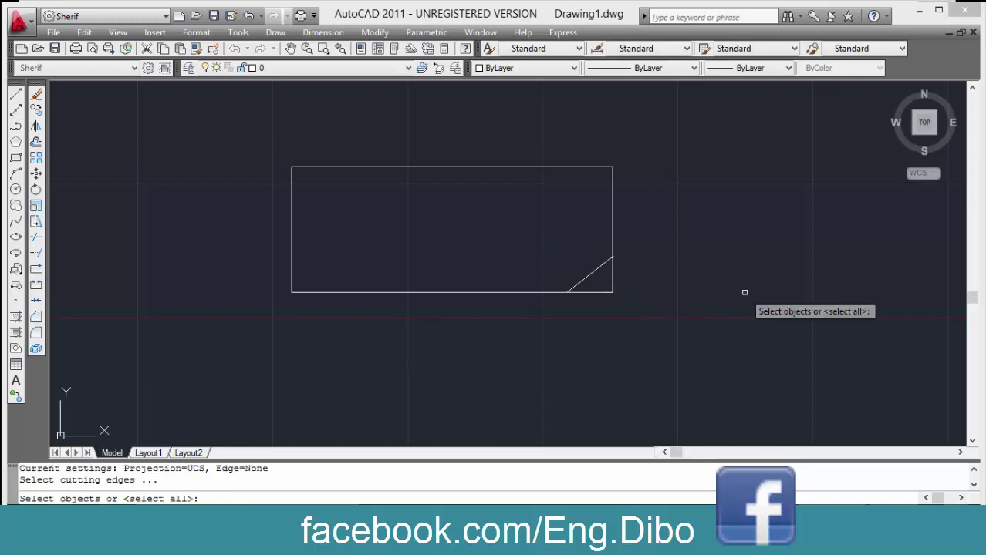
click(651, 272)
click(582, 300)
click(609, 280)
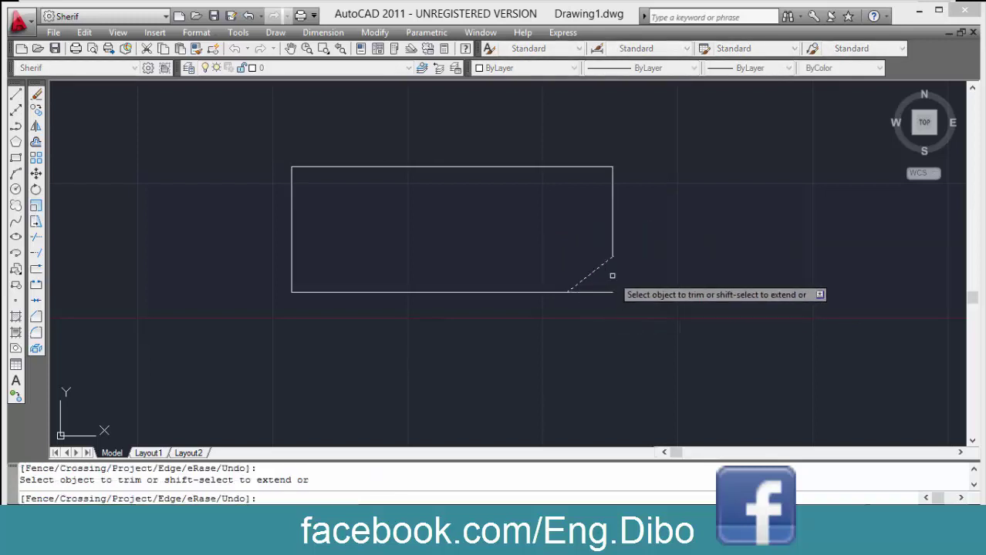
key(Escape)
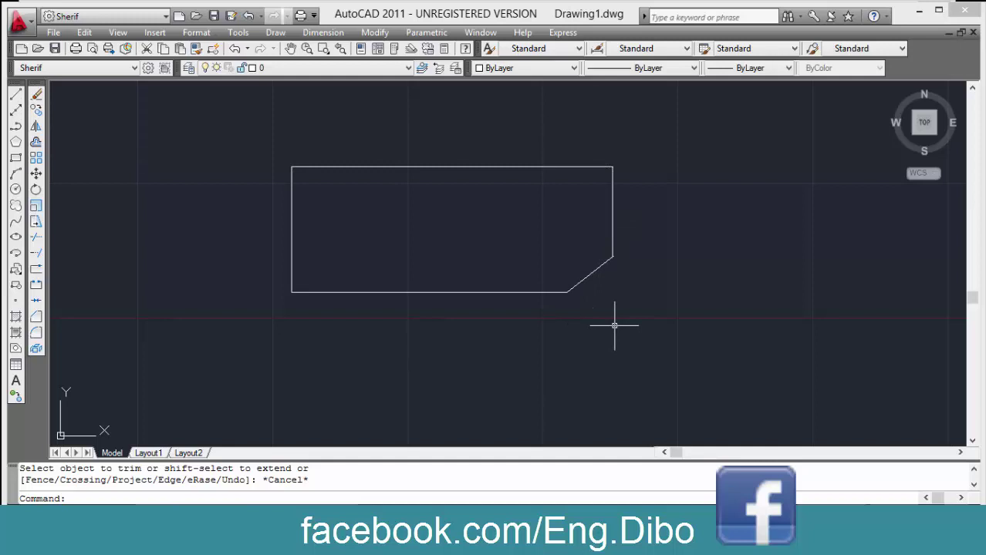
Draw a small circle centred near the rectangle's top-right corner.
text(c)
key(Return)
click(598, 192)
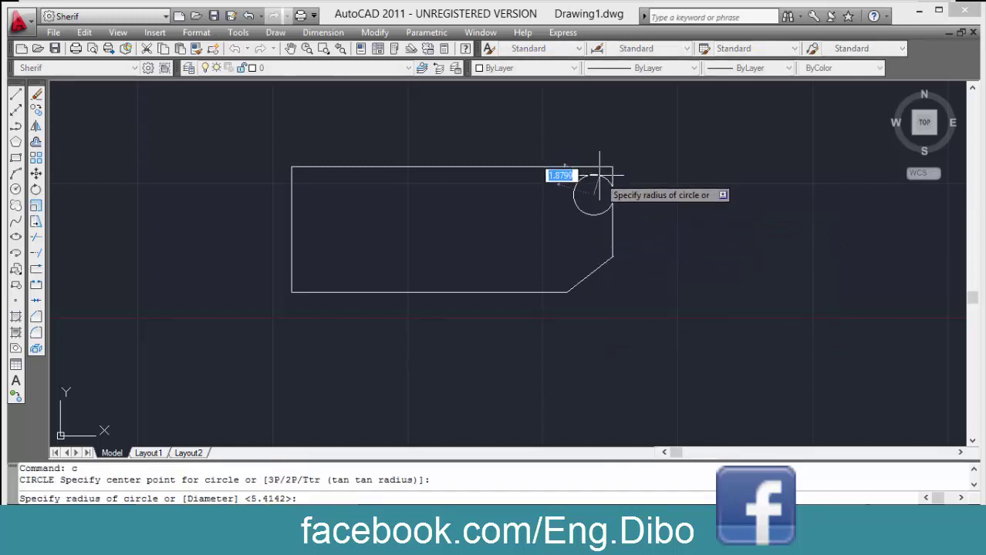
click(599, 178)
Start moving the circle, then undo the move.
text(m)
key(Return)
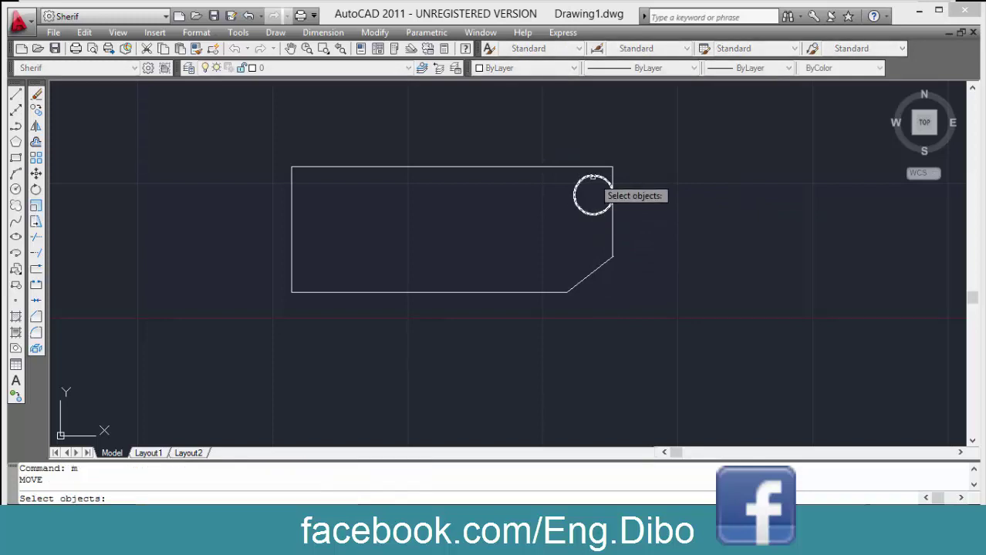
click(592, 177)
key(Return)
click(593, 176)
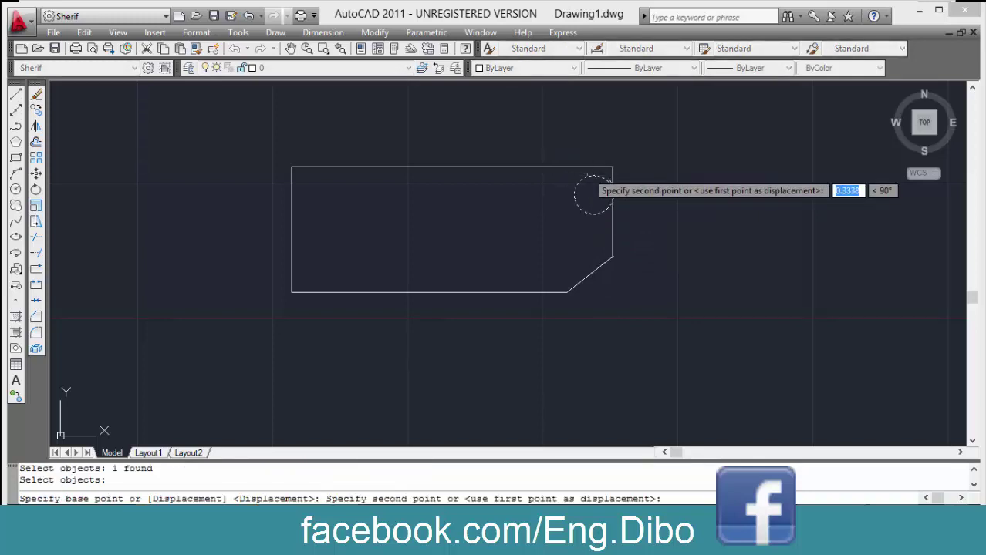
right_click(593, 177)
key(ctrl+z)
key(ctrl+z)
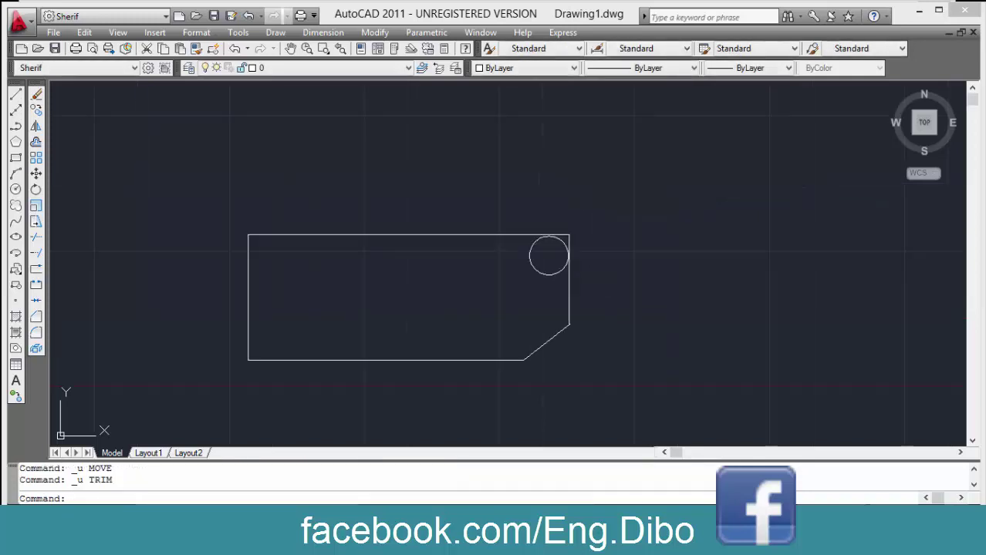
Pan and zoom to shift the drawing to the upper left, freeing space.
scroll(558, 240, up, 3)
click(559, 240)
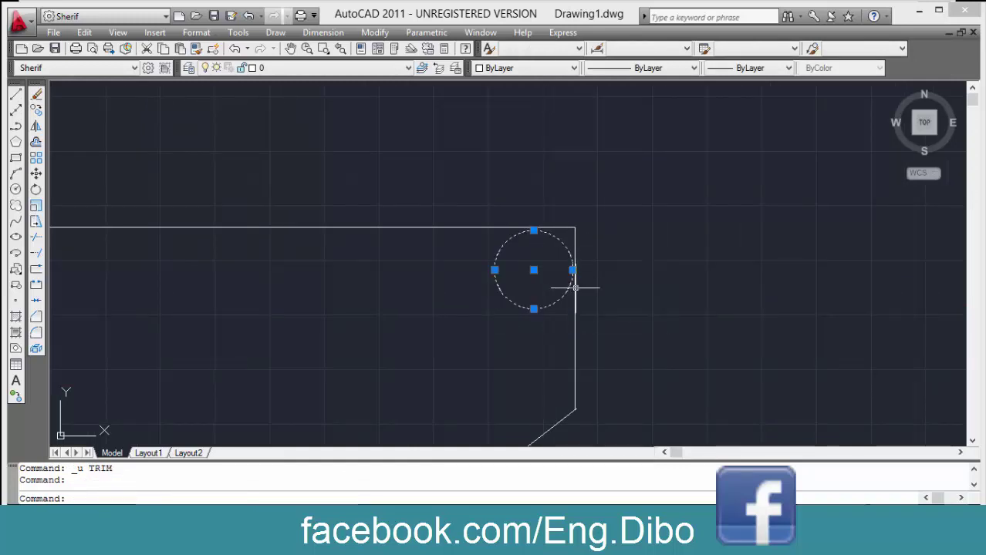
key(Escape)
middle_drag(569, 362, 562, 301)
scroll(539, 323, down, 4)
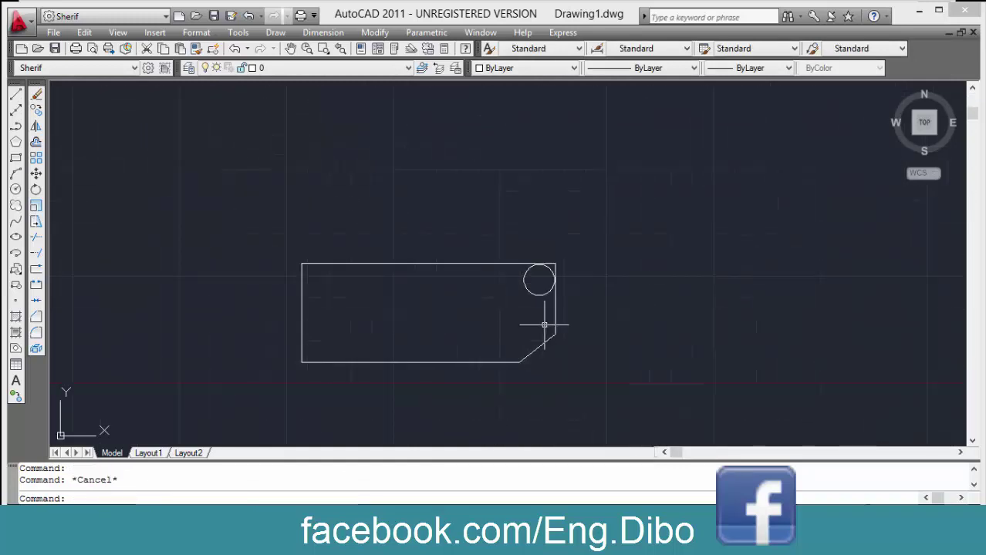
scroll(544, 320, up, 2)
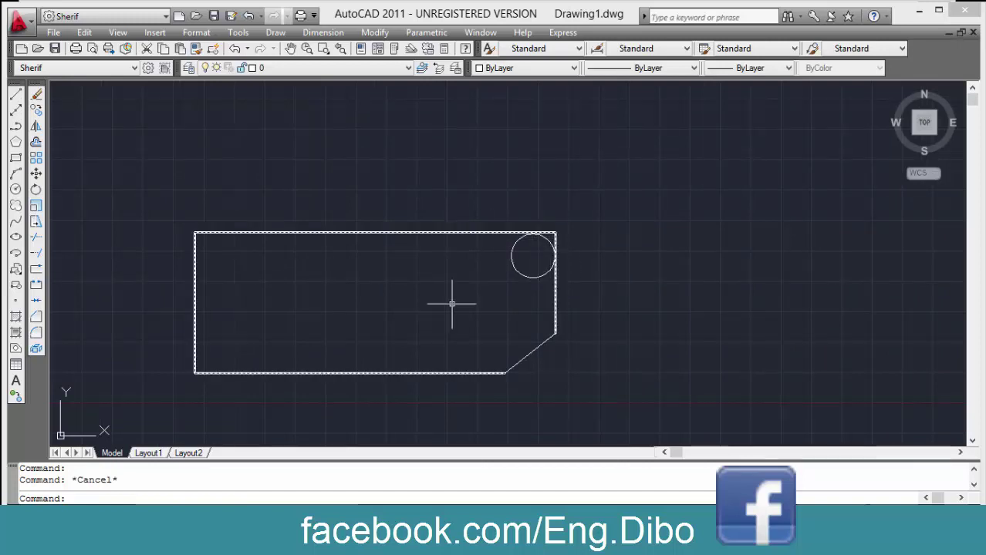
middle_drag(457, 359, 447, 296)
scroll(446, 301, down, 2)
scroll(456, 316, up, 3)
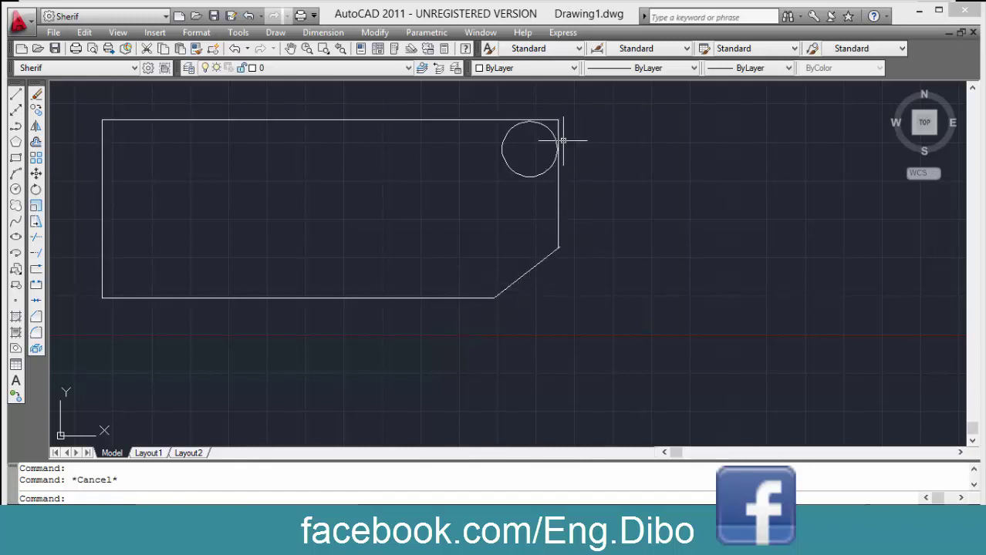
scroll(678, 276, down, 2)
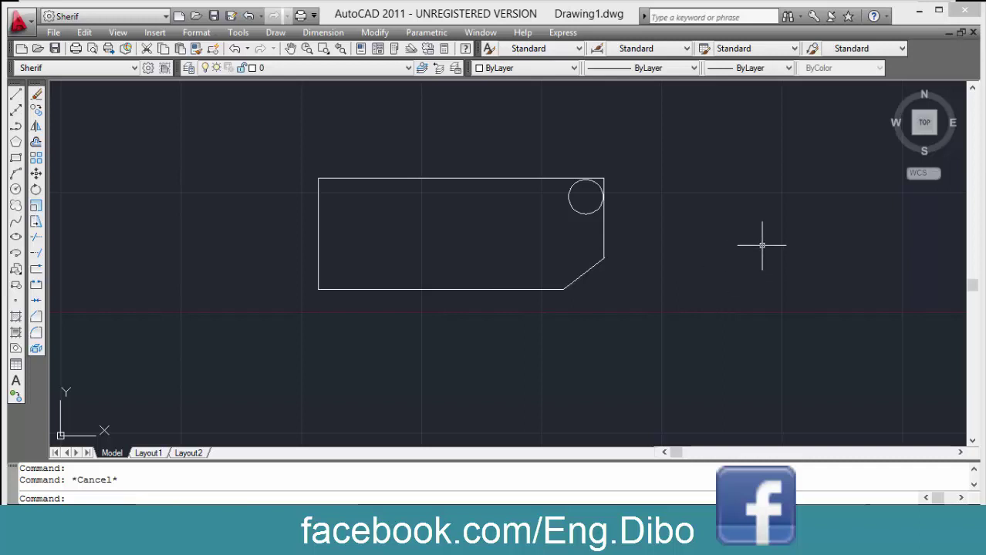
middle_drag(637, 212, 460, 196)
scroll(460, 195, up, 1)
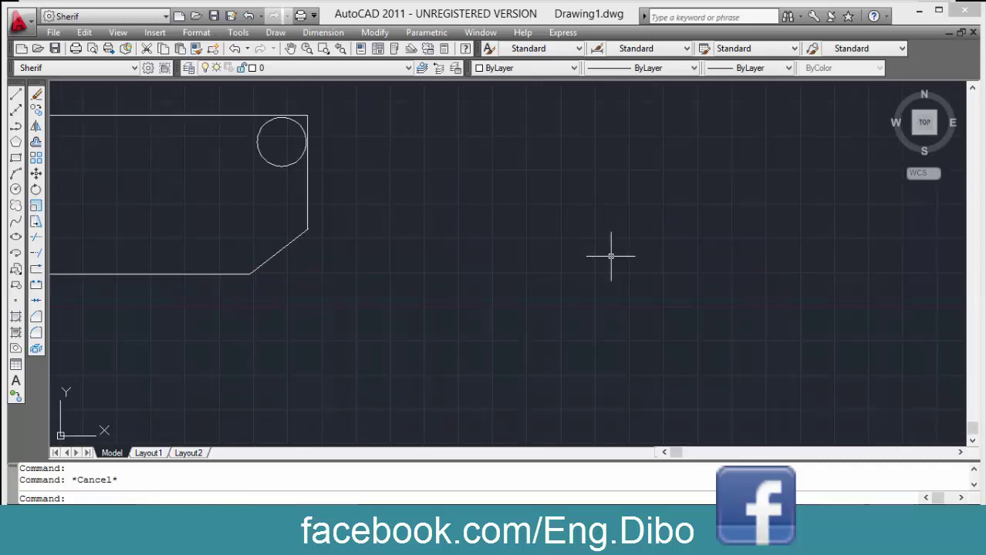
Draw a closed eight-segment line outline returning to its starting point.
text(l)
key(Return)
click(419, 158)
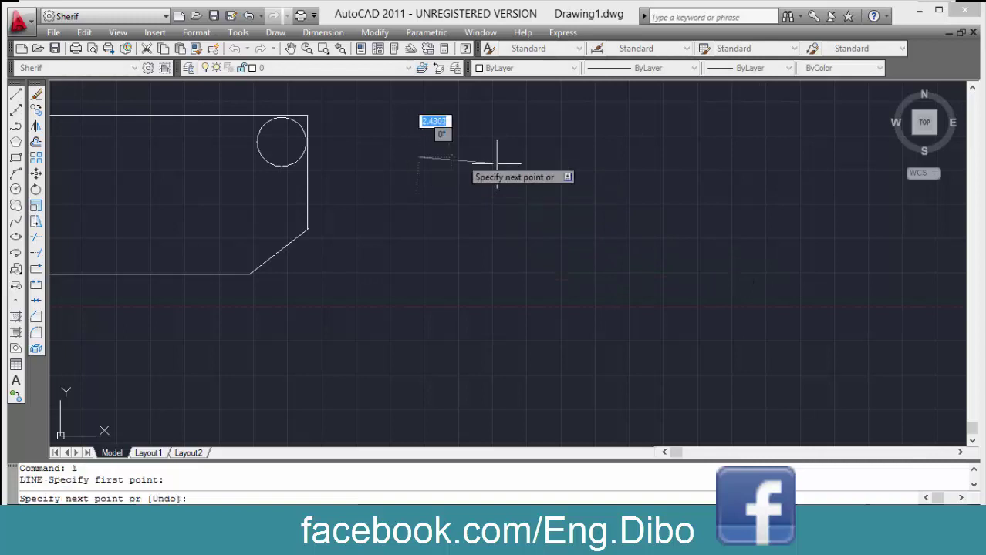
click(650, 160)
click(708, 310)
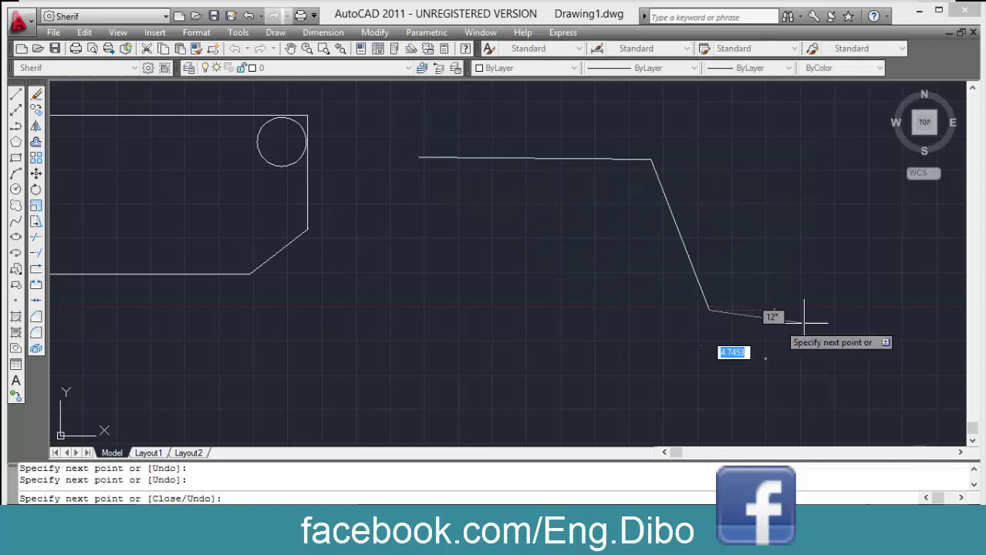
click(884, 313)
click(885, 430)
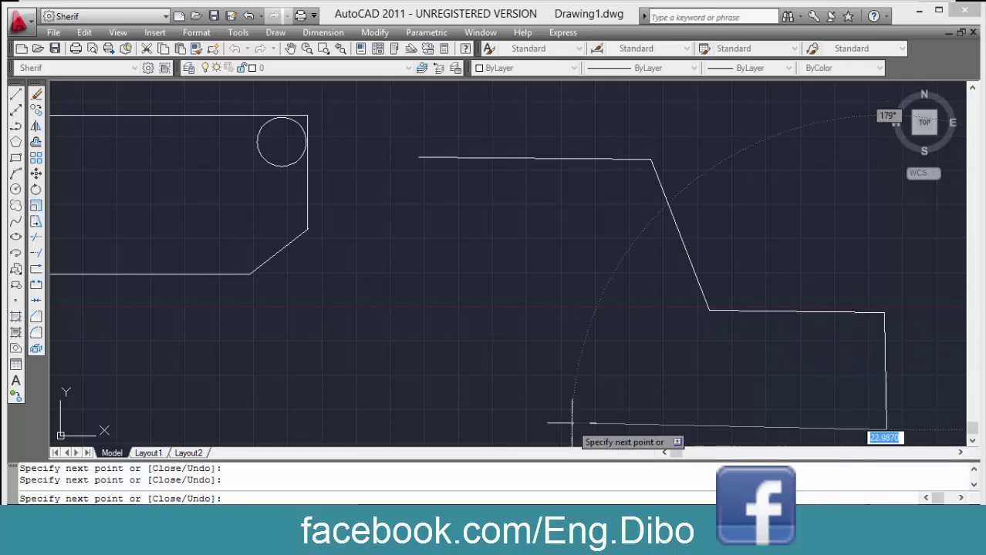
click(199, 421)
click(199, 340)
click(337, 337)
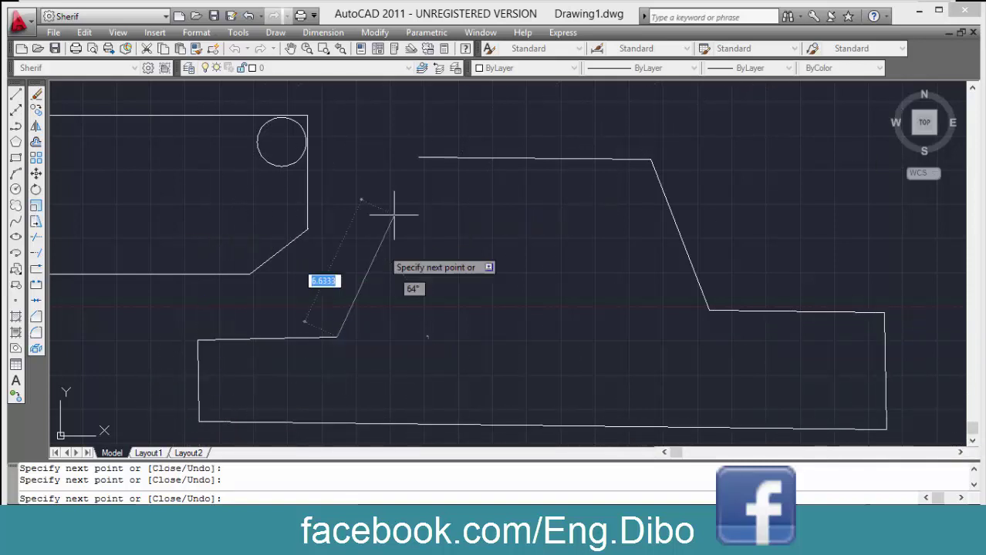
click(416, 159)
key(Return)
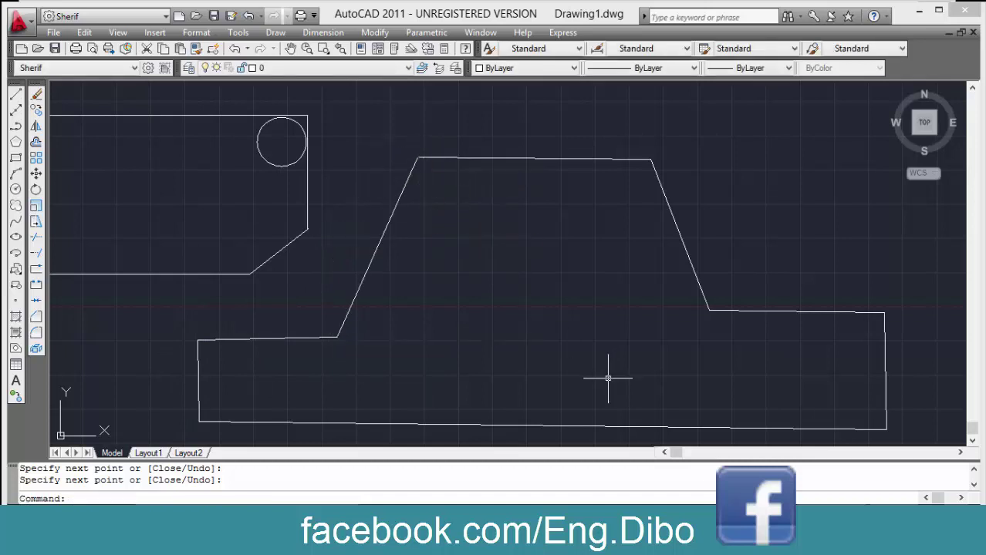
Select all 11 objects and delete them, leaving the drawing empty.
mouse_move(607, 376)
middle_down()
mouse_move(618, 336)
mouse_move(640, 327)
middle_up()
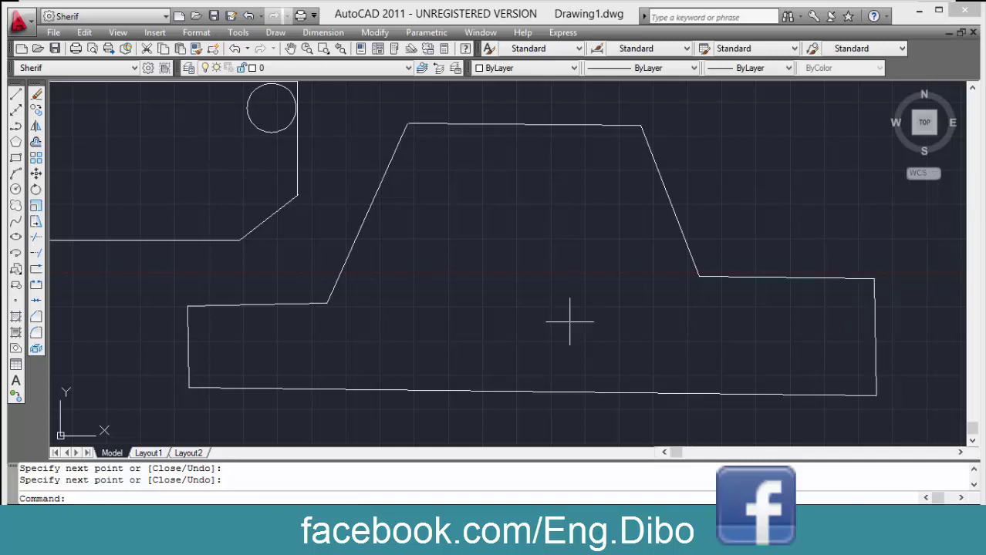
middle_drag(263, 198, 322, 228)
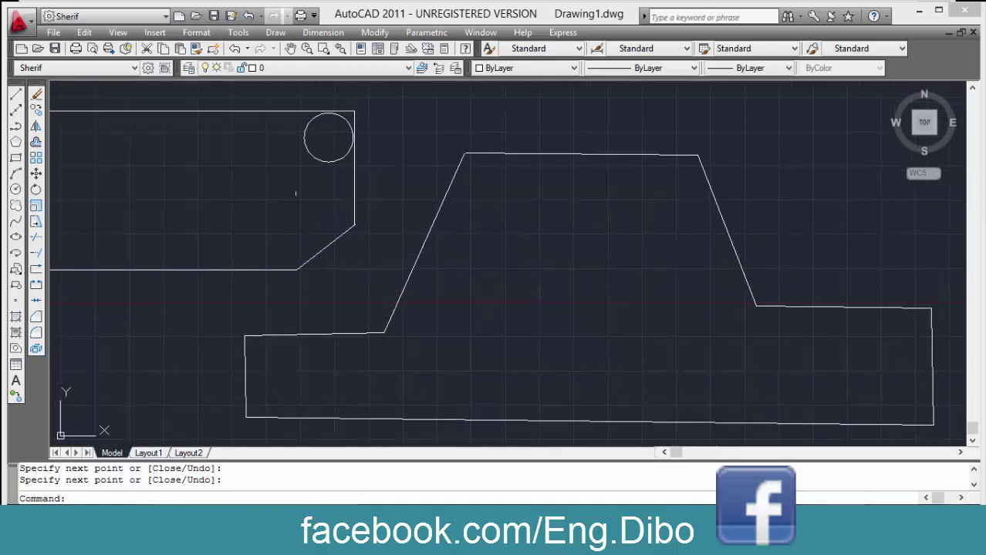
key(ctrl+a)
key(Delete)
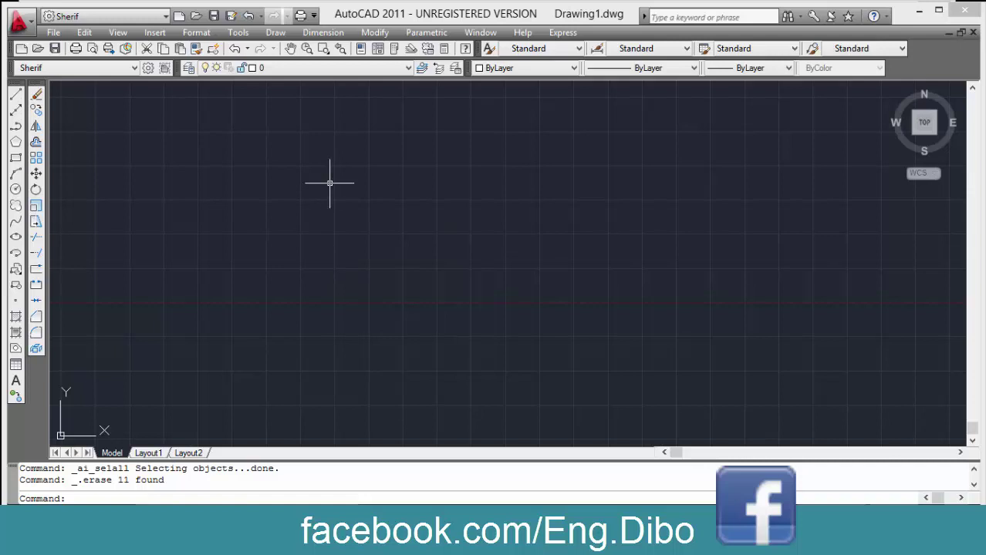
Try the rectangle's Chamfer option, then cancel the chamfer distance prompt.
text(rec)
key(Return)
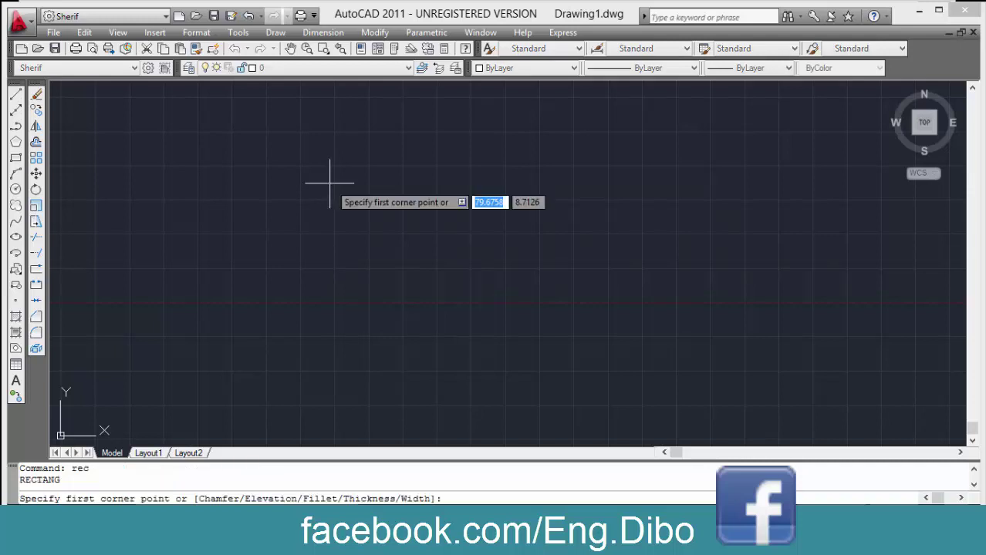
key(Down)
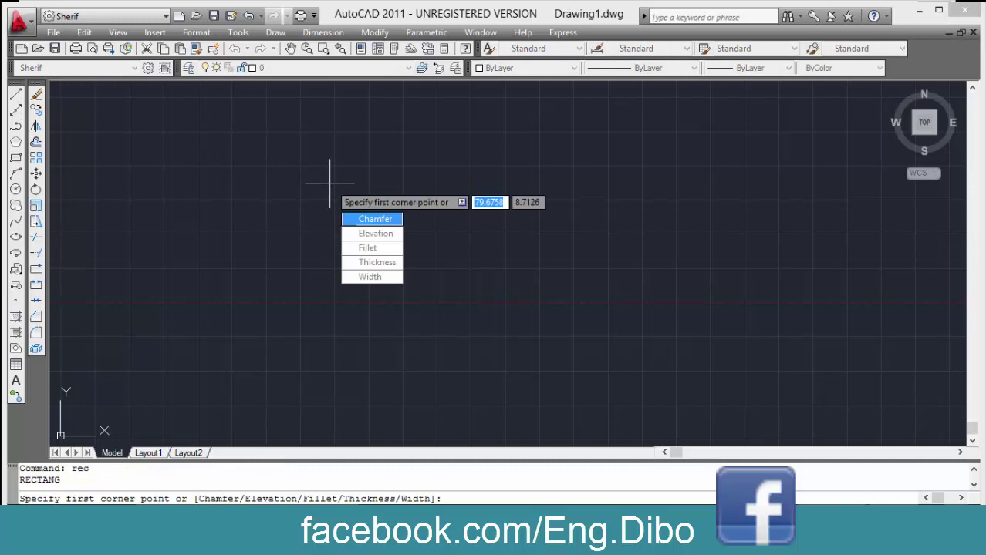
key(Return)
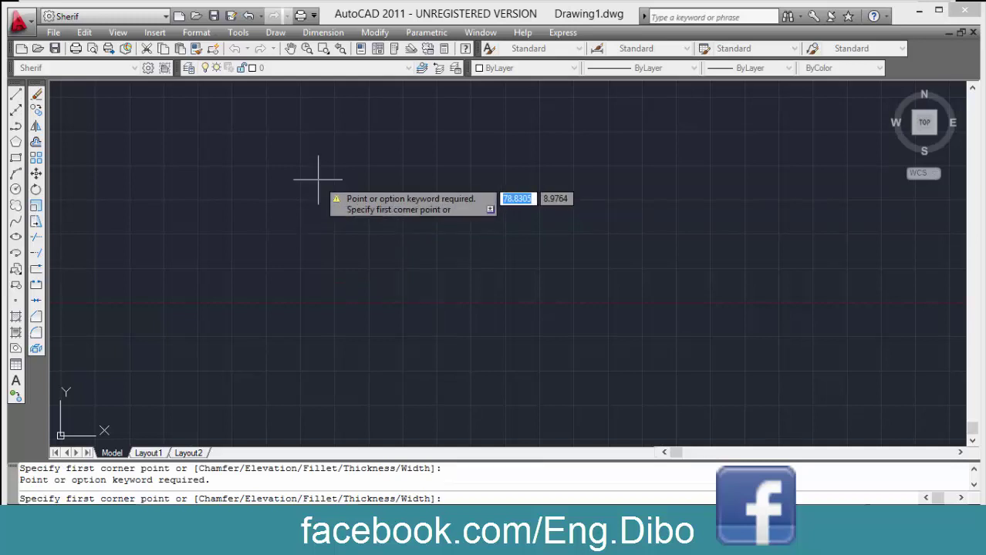
key(Escape)
text(rec)
key(Return)
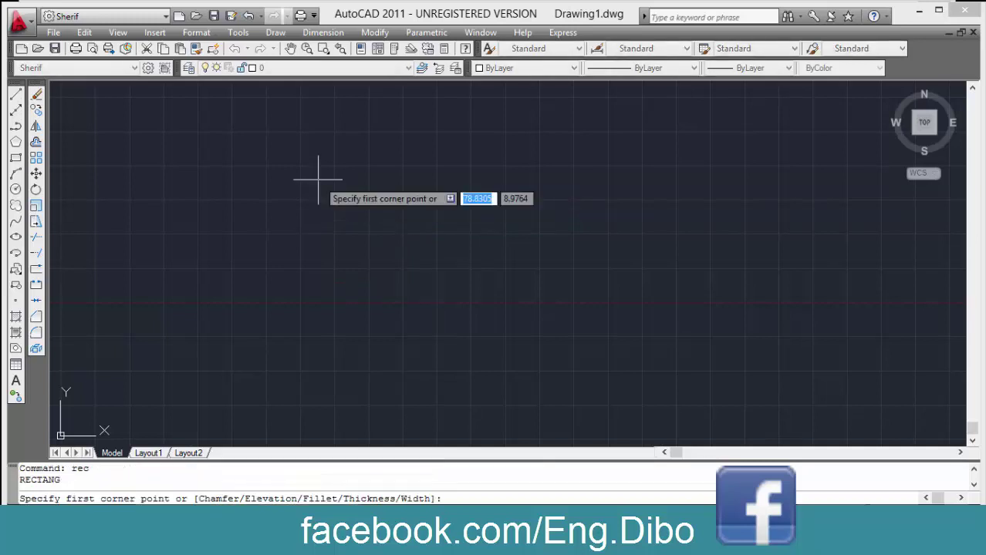
key(Down)
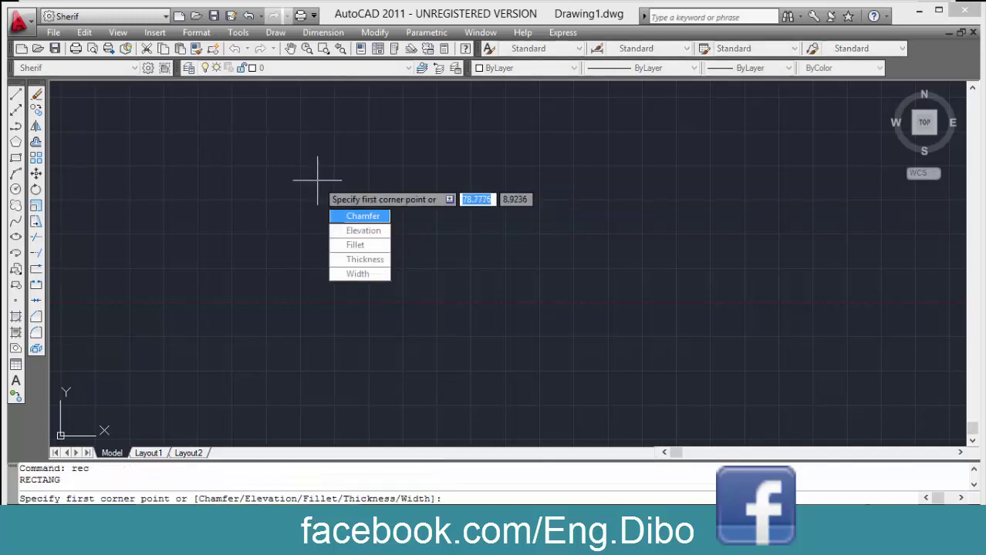
key(Return)
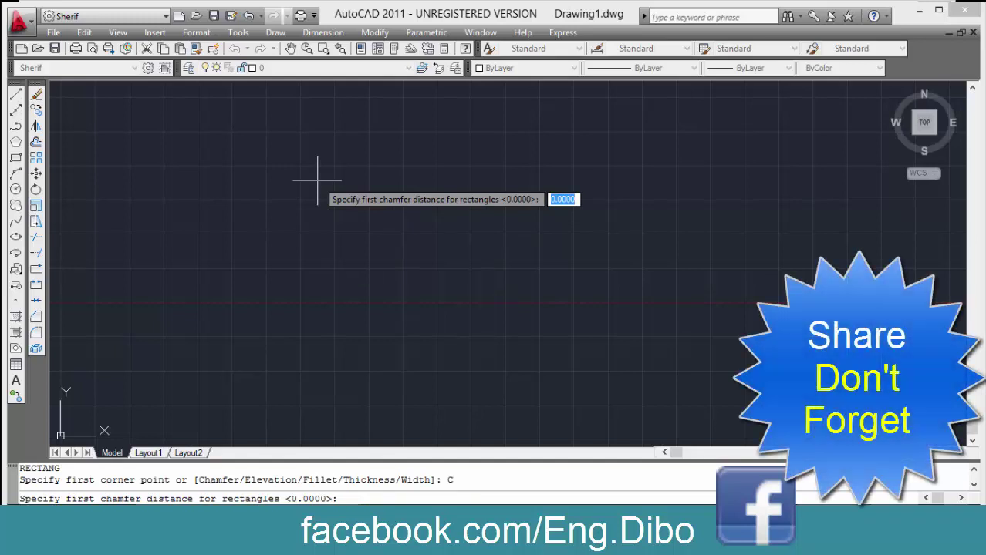
key(Escape)
Draw a plain rectangle by picking two opposite corners.
text(rec)
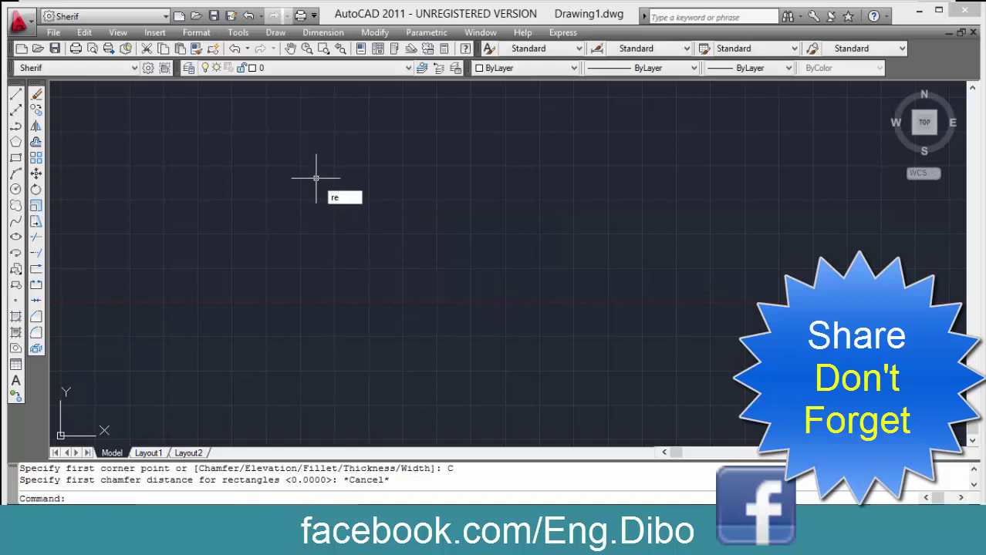
key(Return)
click(283, 182)
click(586, 338)
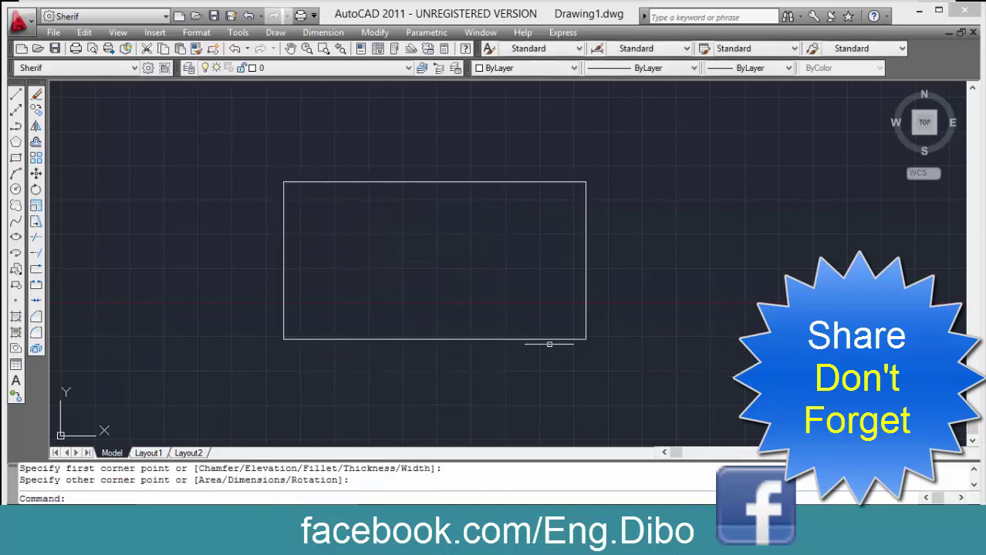
Draw a slanted line from the rectangle's bottom edge to its right edge.
text(l)
key(Return)
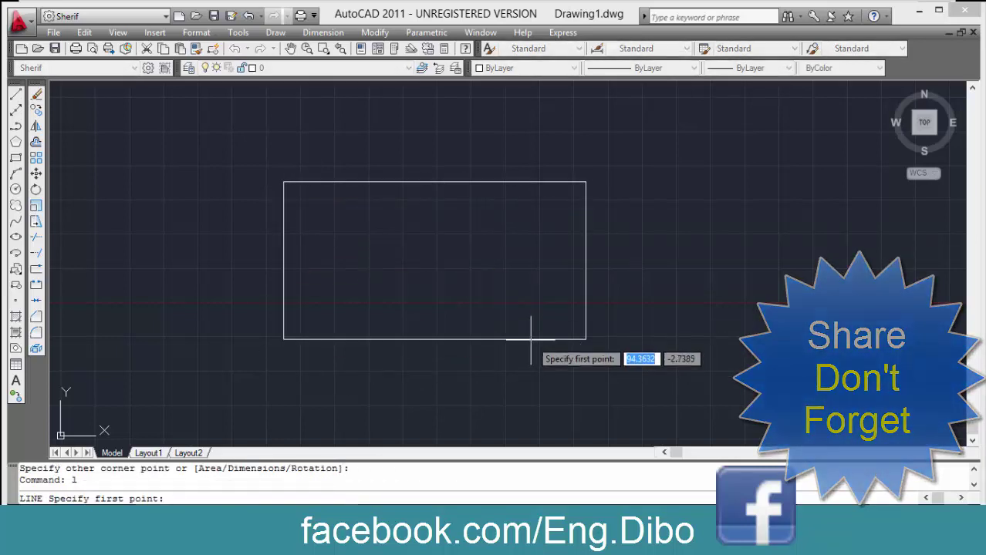
click(532, 339)
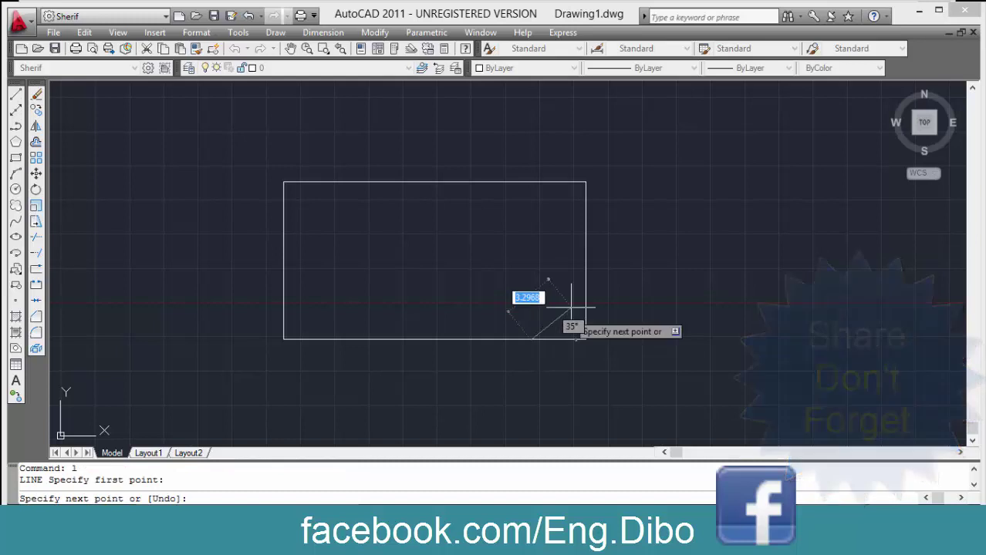
click(584, 223)
key(Escape)
middle_drag(627, 349, 605, 285)
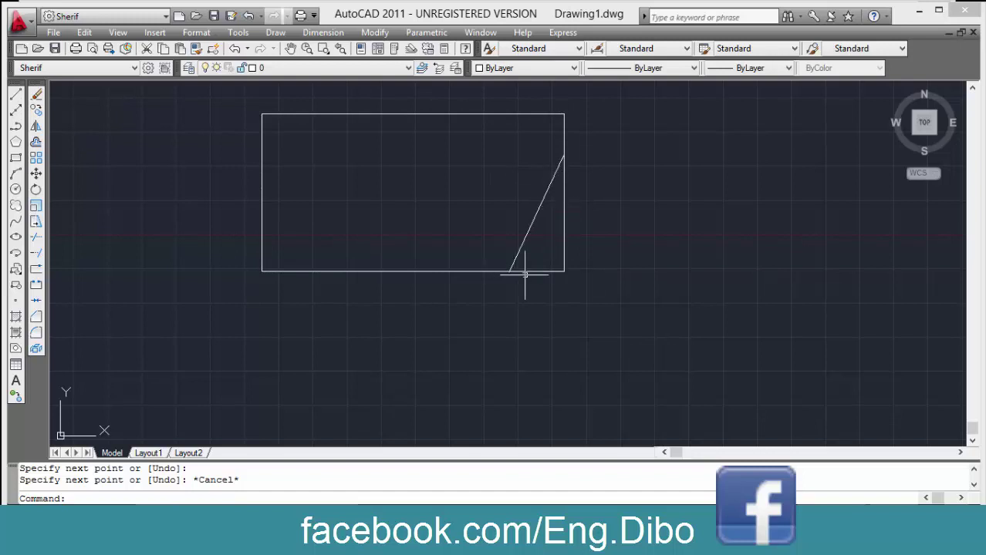
middle_drag(634, 357, 462, 355)
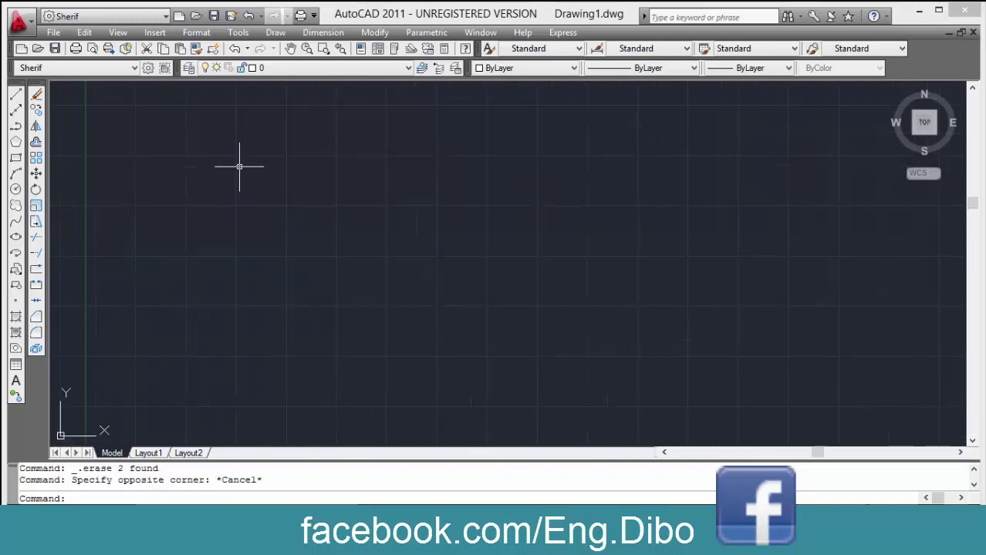
Set the rectangle's Chamfer option to 0.5 for both chamfer distances.
text(rec)
key(Return)
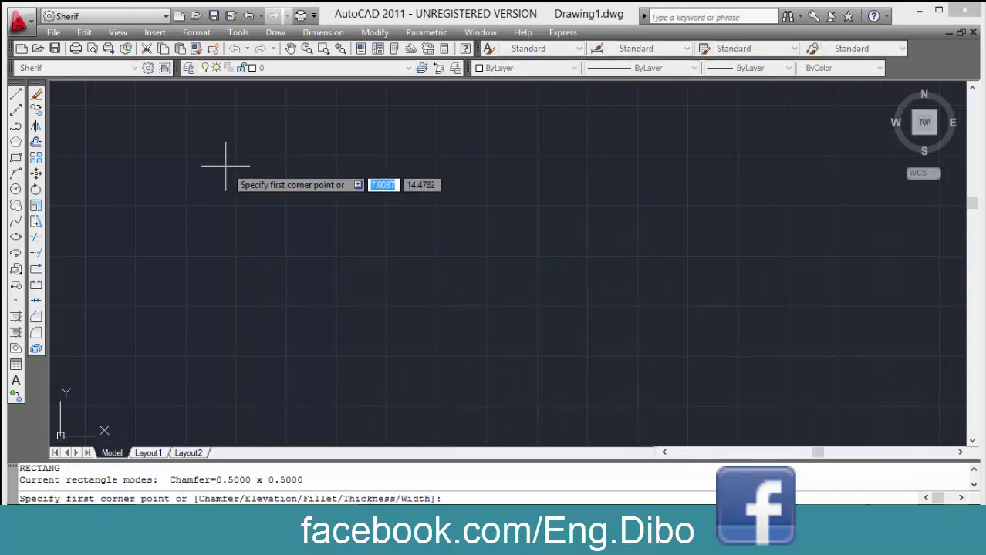
key(Down)
key(Return)
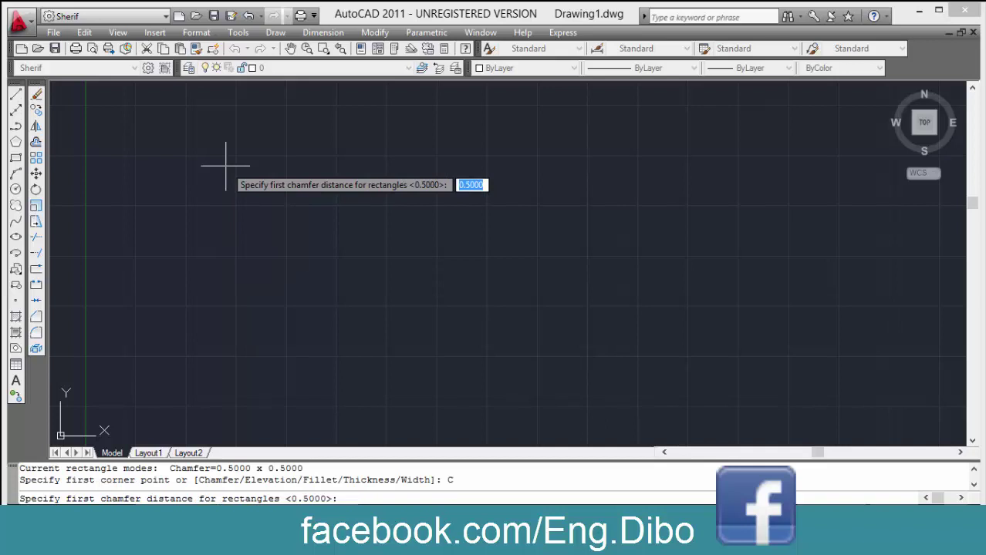
text(.)
key(Return)
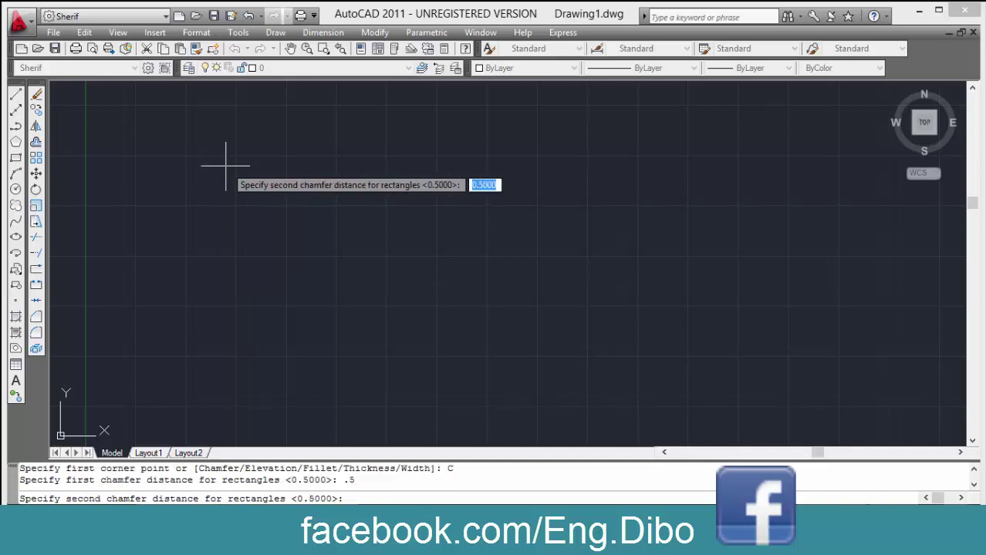
text(.5)
key(Return)
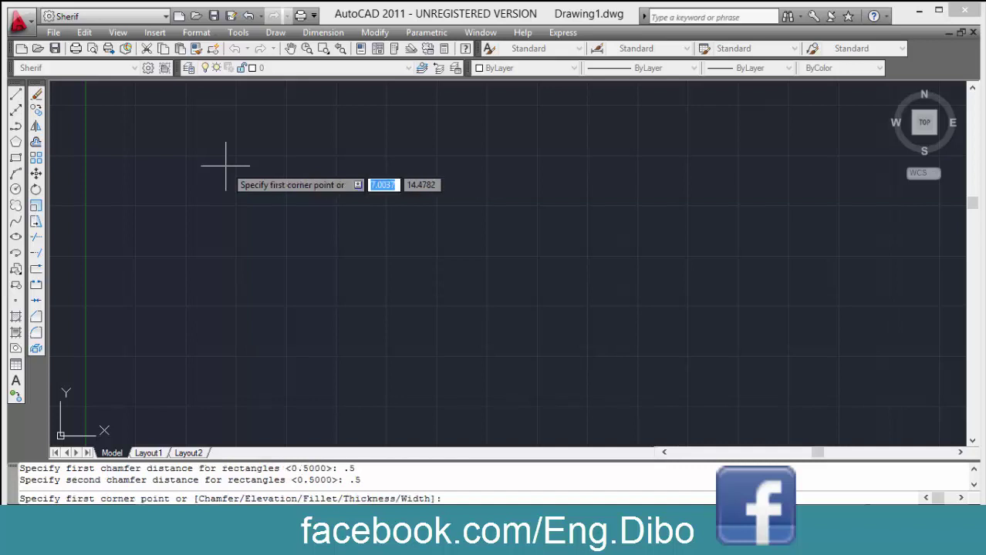
Pick two opposite corners to draw the chamfered rectangle.
click(225, 139)
click(500, 256)
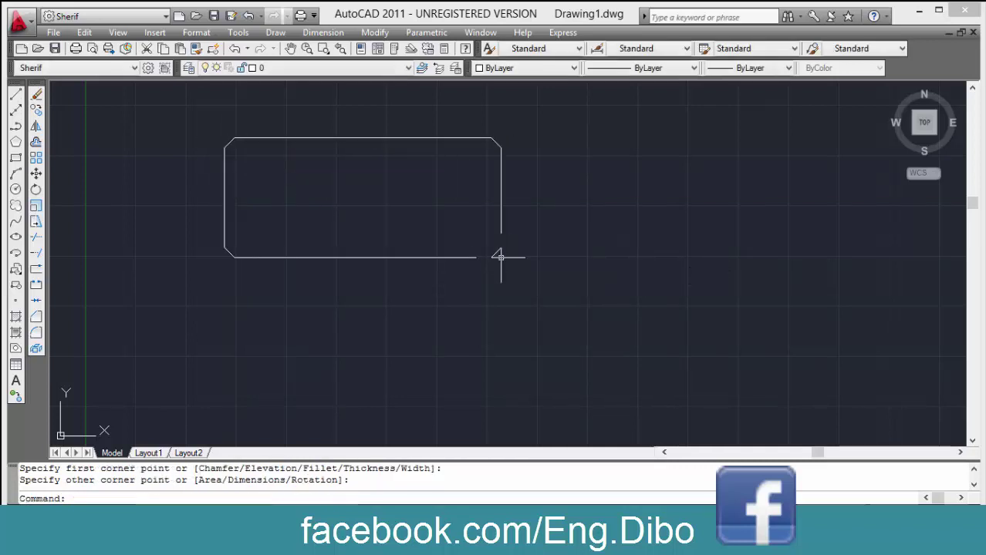
scroll(521, 270, up, 2)
scroll(499, 245, up, 1)
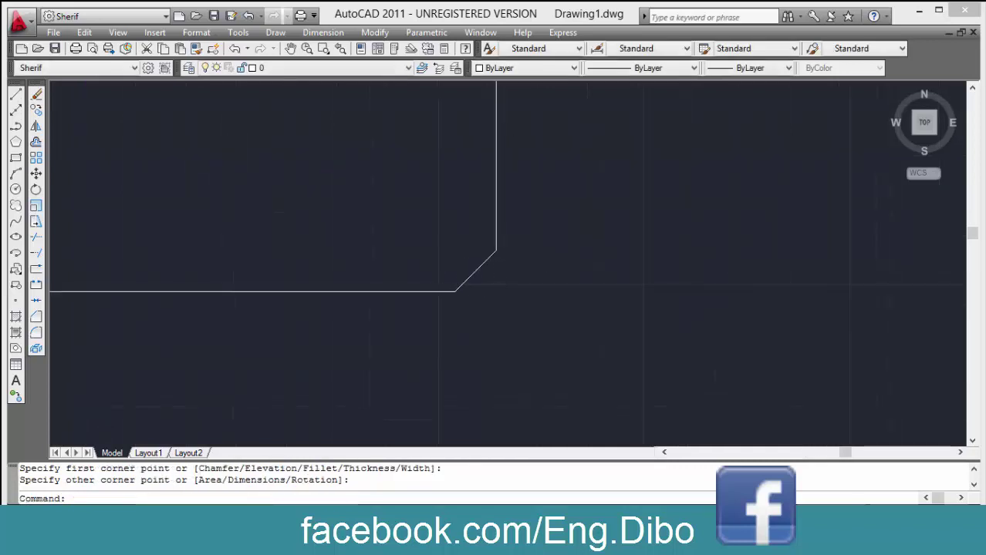
scroll(470, 305, up, 1)
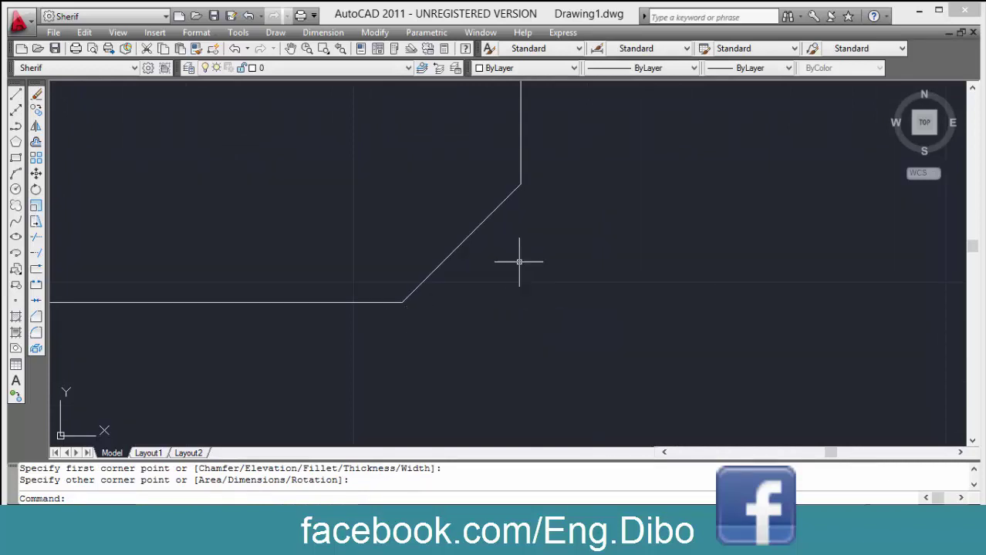
scroll(532, 278, down, 8)
scroll(506, 286, down, 4)
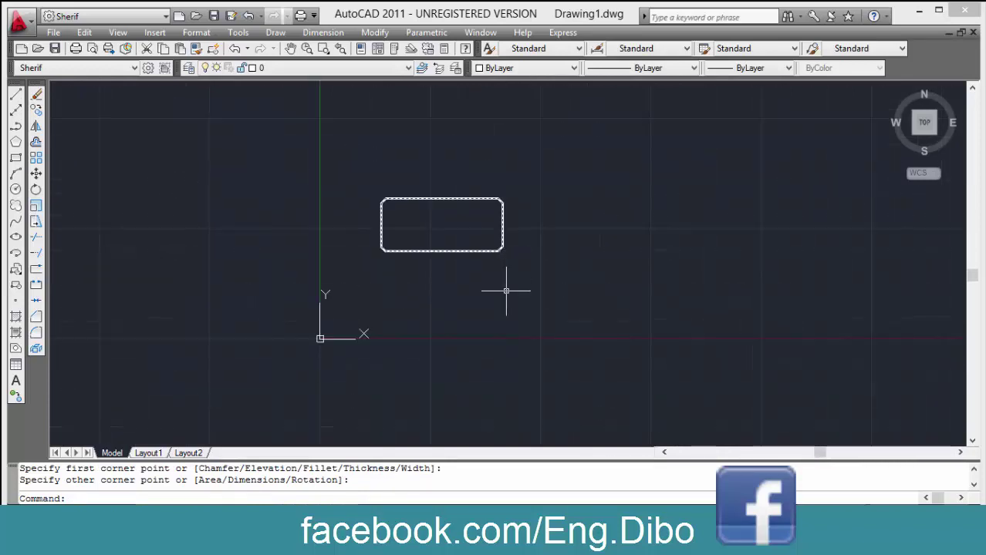
middle_drag(506, 286, 333, 274)
Draw a rectangle with corners filleted at radius 0.5.
text(rec)
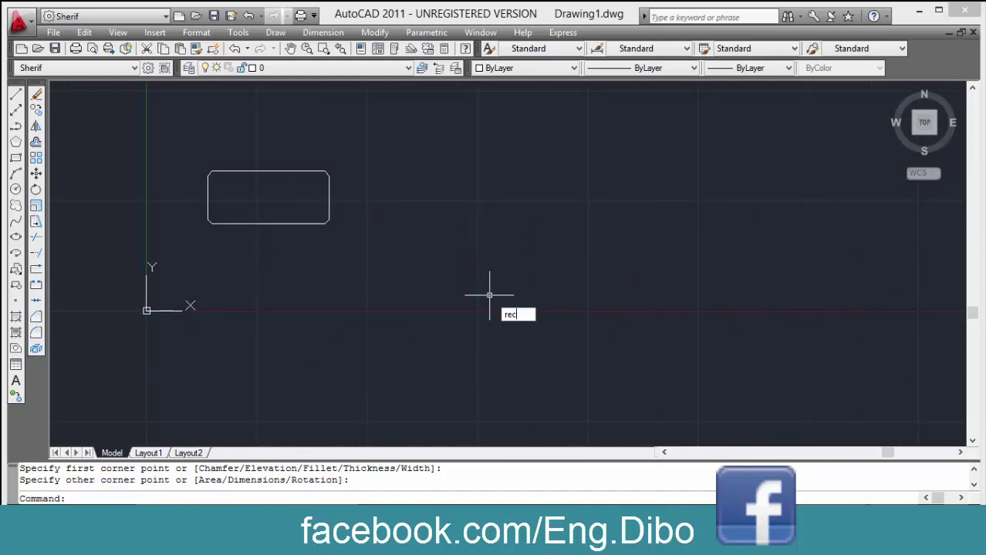
key(Return)
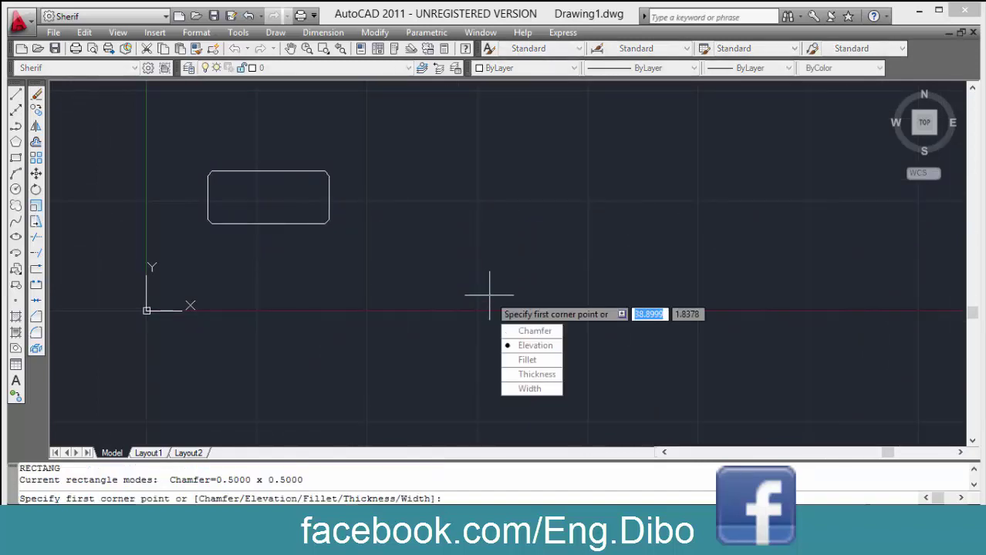
text(F)
key(Return)
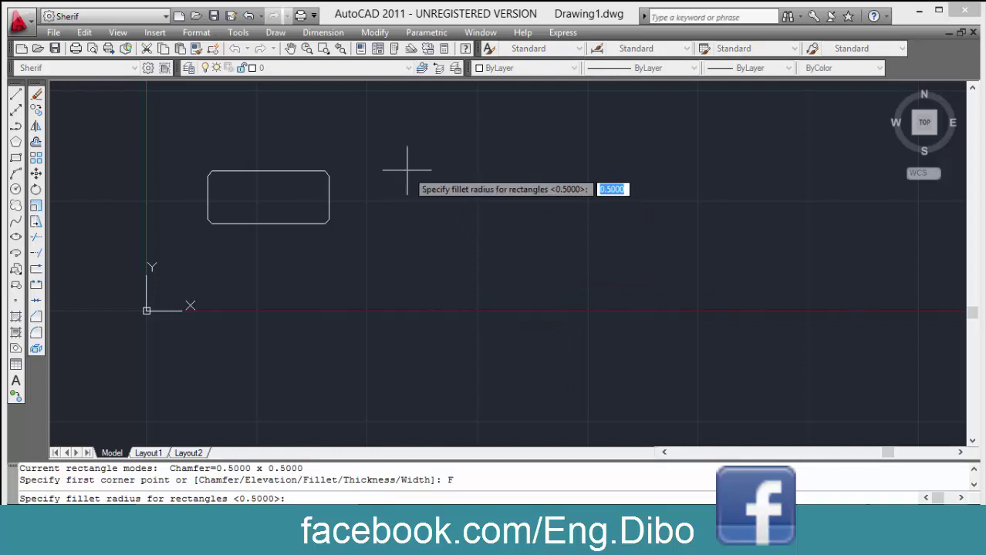
text(.5)
key(Return)
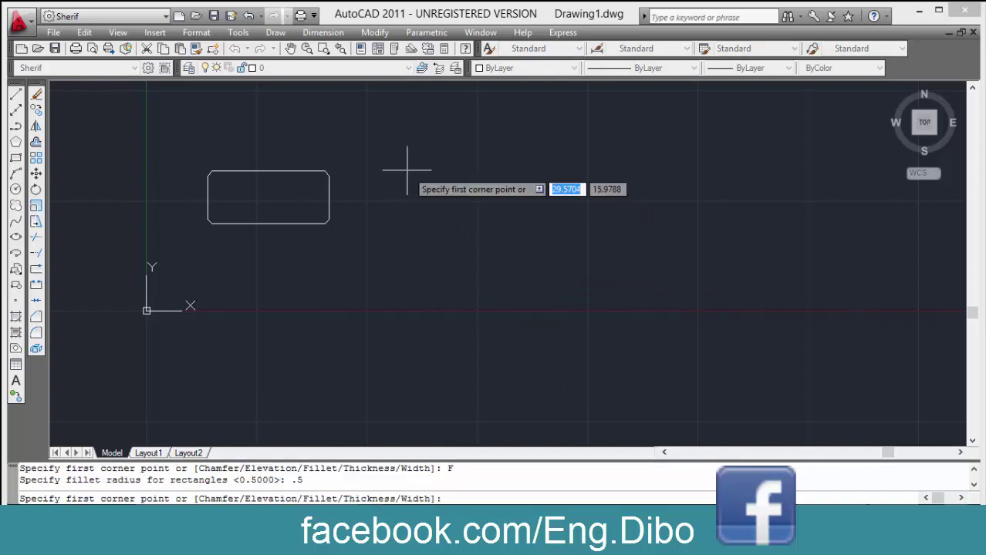
click(440, 174)
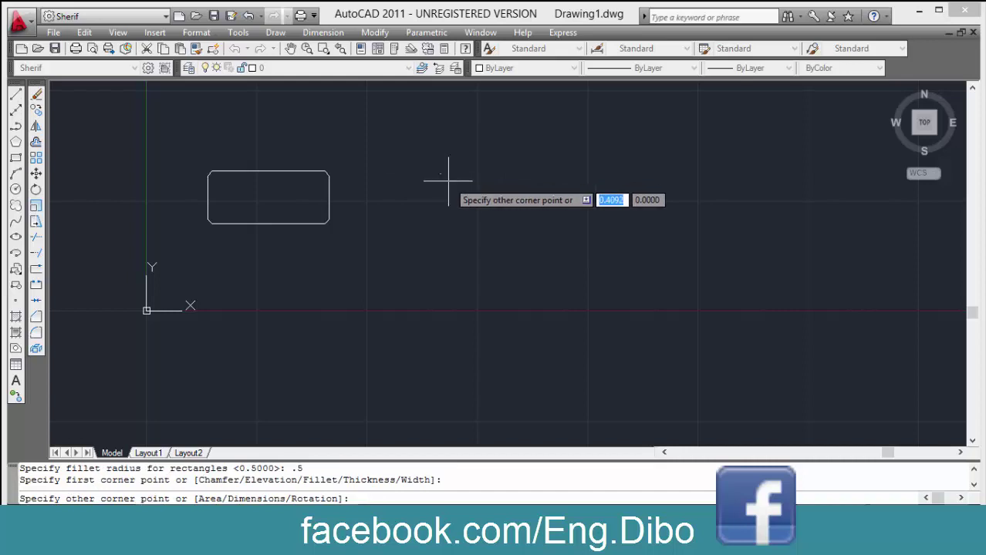
click(711, 267)
scroll(482, 209, up, 3)
scroll(439, 190, up, 2)
scroll(398, 165, up, 2)
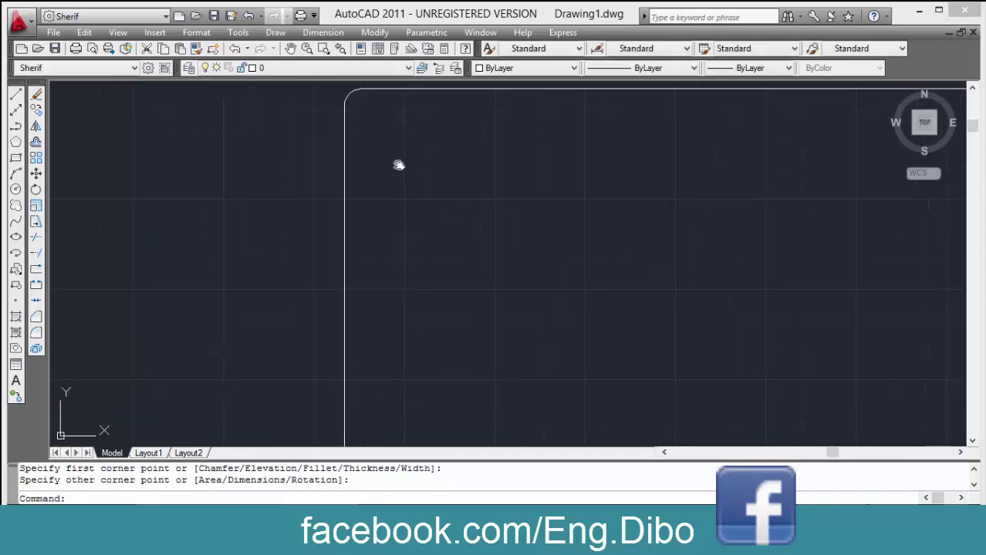
scroll(352, 187, up, 2)
scroll(373, 223, down, 8)
middle_drag(412, 270, 301, 214)
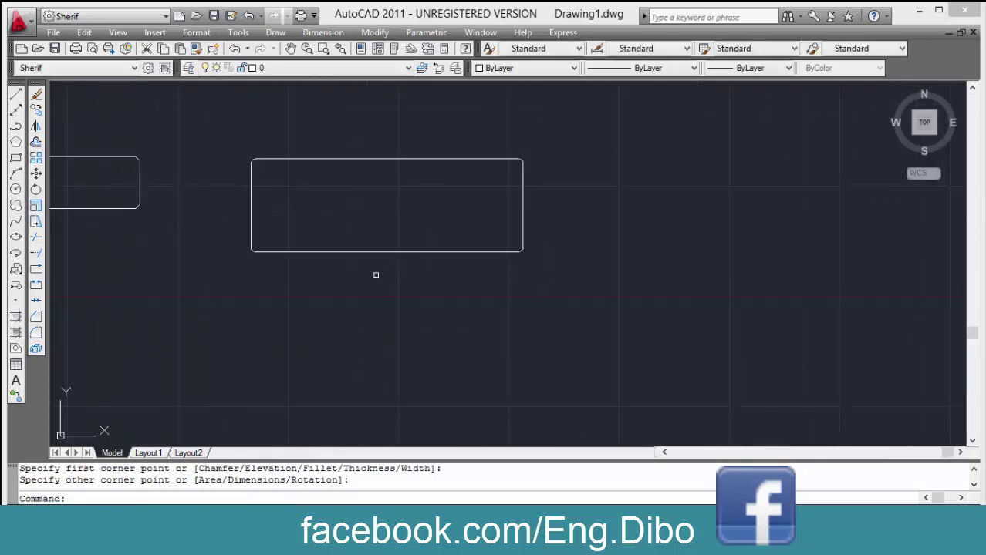
Draw a larger overlapping rectangle with corners filleted at radius 2.
text(rec)
key(Return)
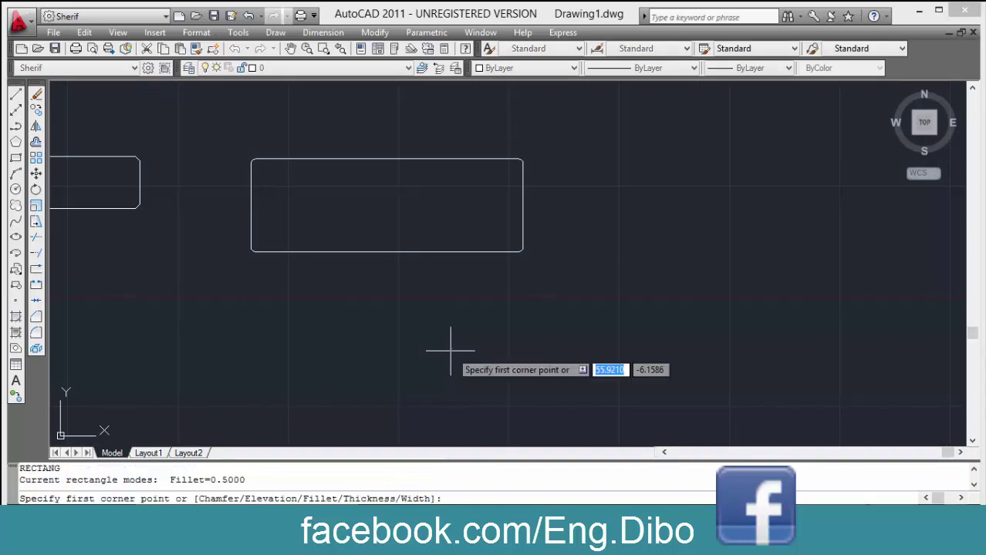
key(Down)
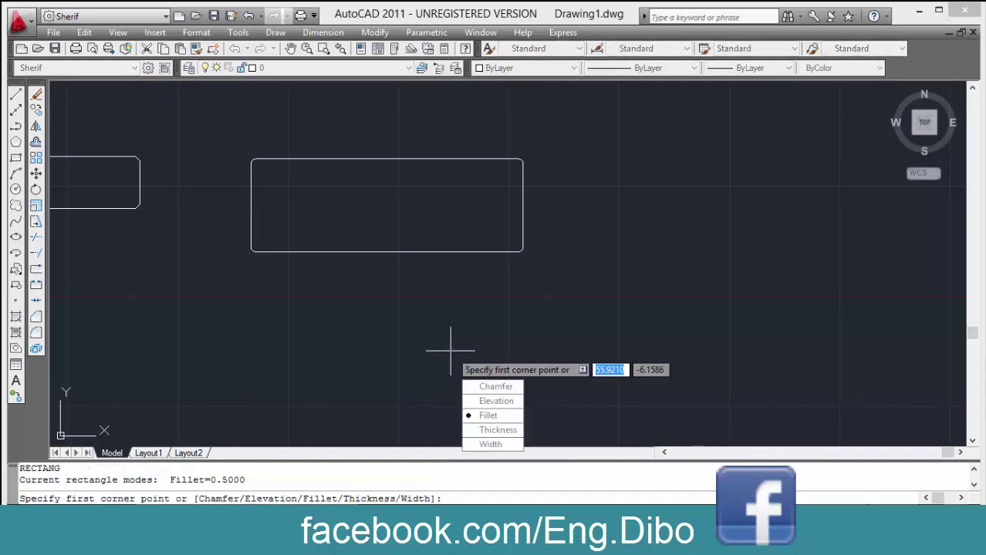
key(Return)
text(2)
key(Return)
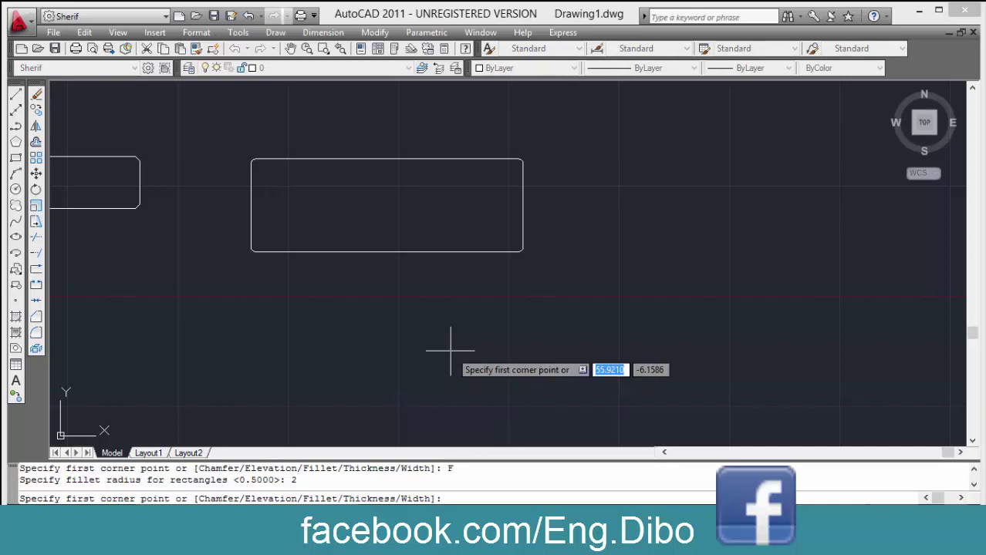
click(450, 136)
click(713, 320)
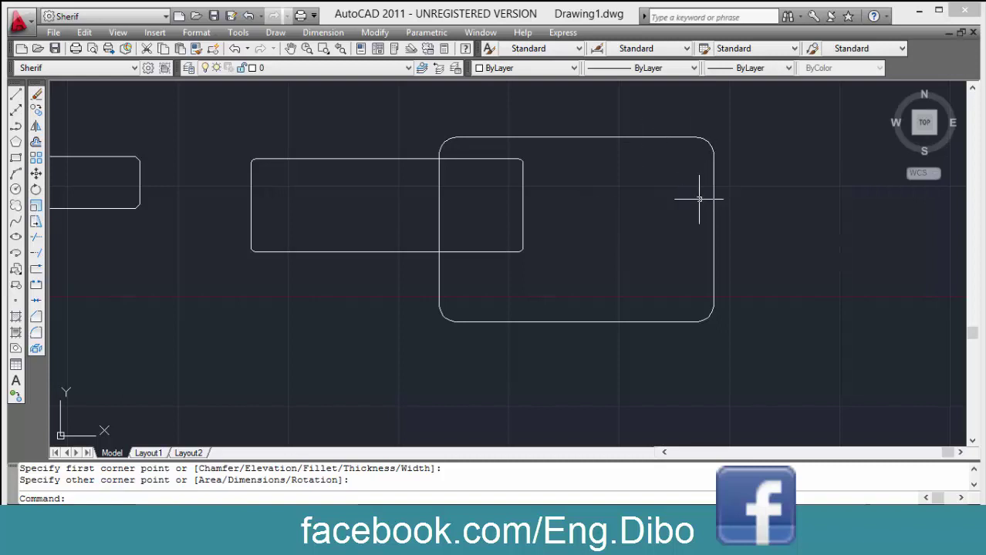
scroll(701, 178, up, 3)
scroll(652, 135, down, 2)
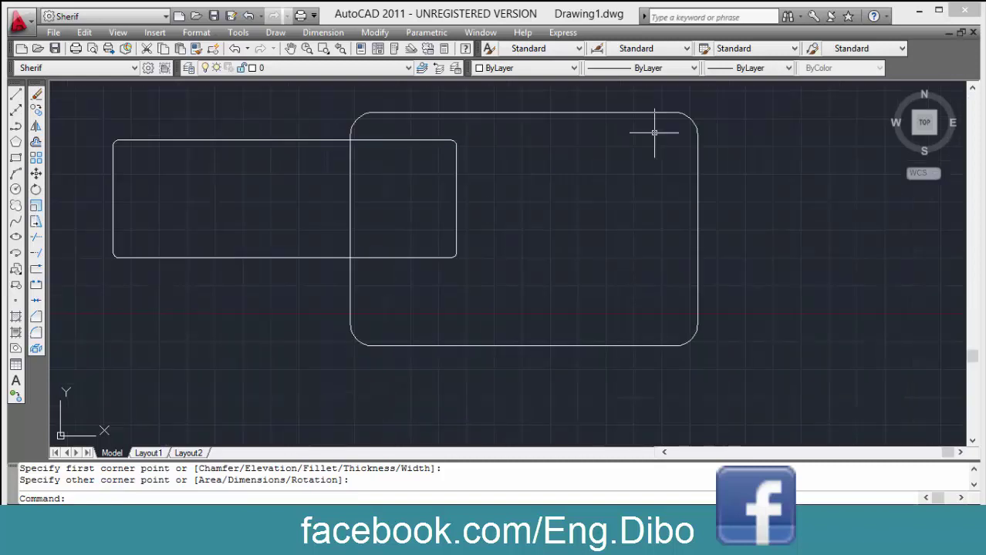
scroll(696, 244, down, 2)
scroll(425, 231, up, 4)
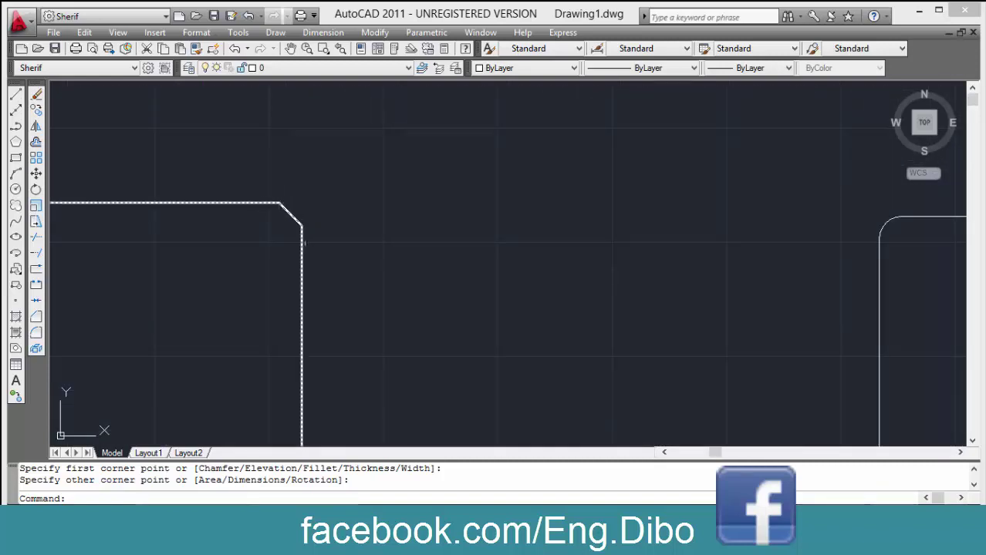
scroll(425, 231, down, 5)
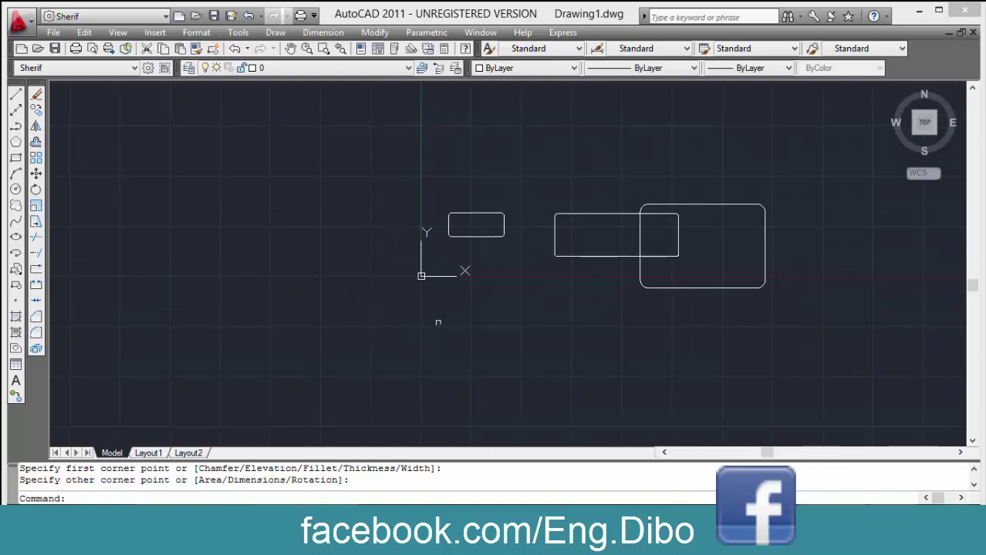
Erase all three rectangles to clear the drawing.
key(ctrl+a)
key(Delete)
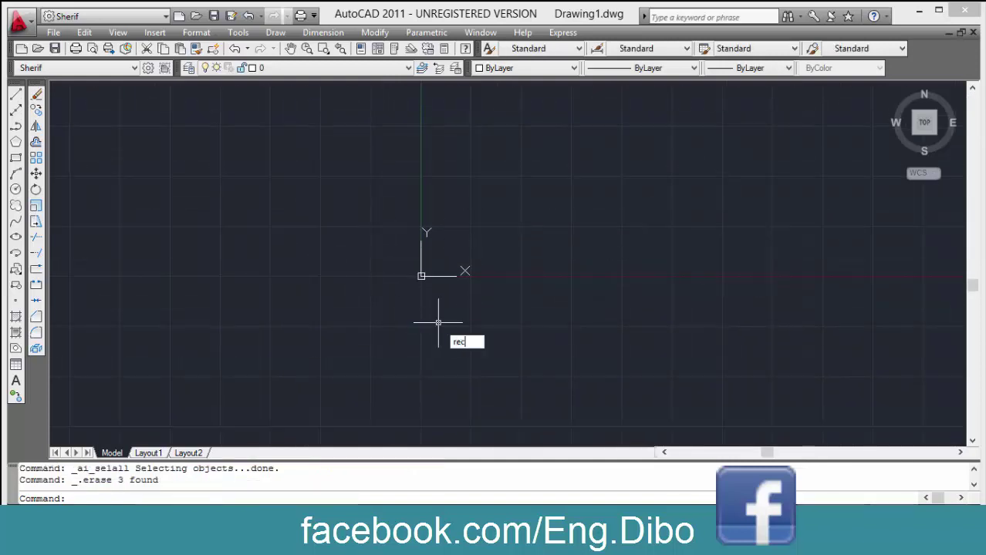
key(Escape)
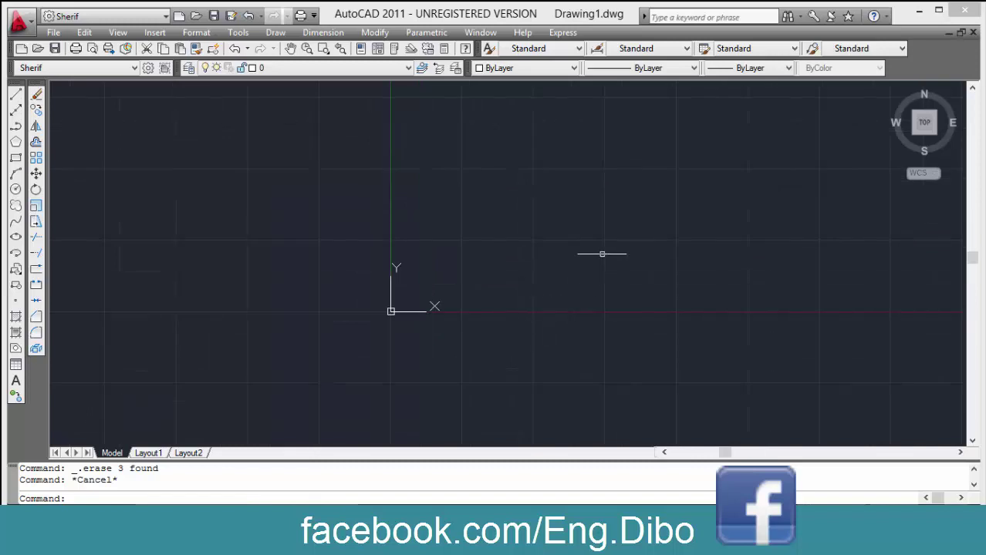
middle_drag(482, 356, 251, 458)
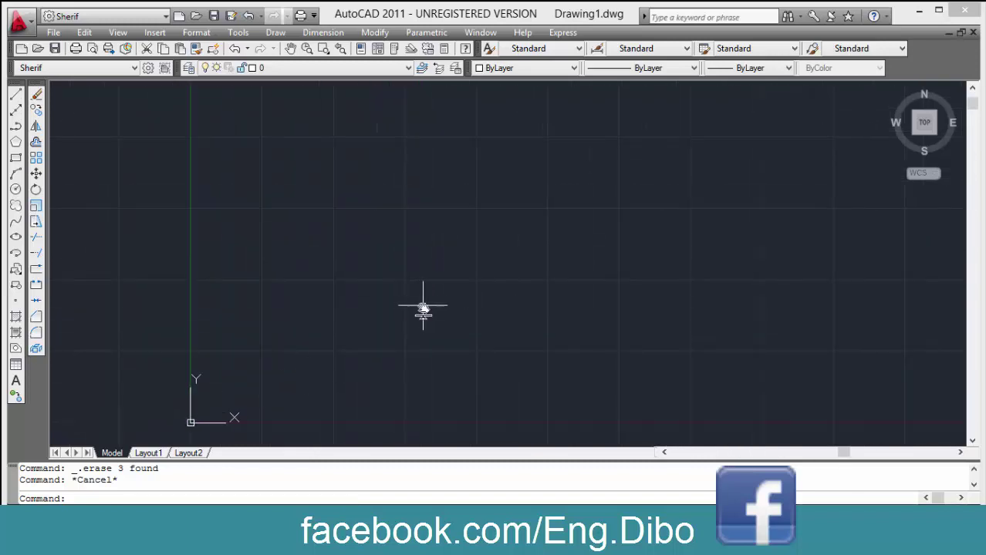
Draw a radius-2 rounded rectangle with thickness set to 1.
text(rec)
key(Return)
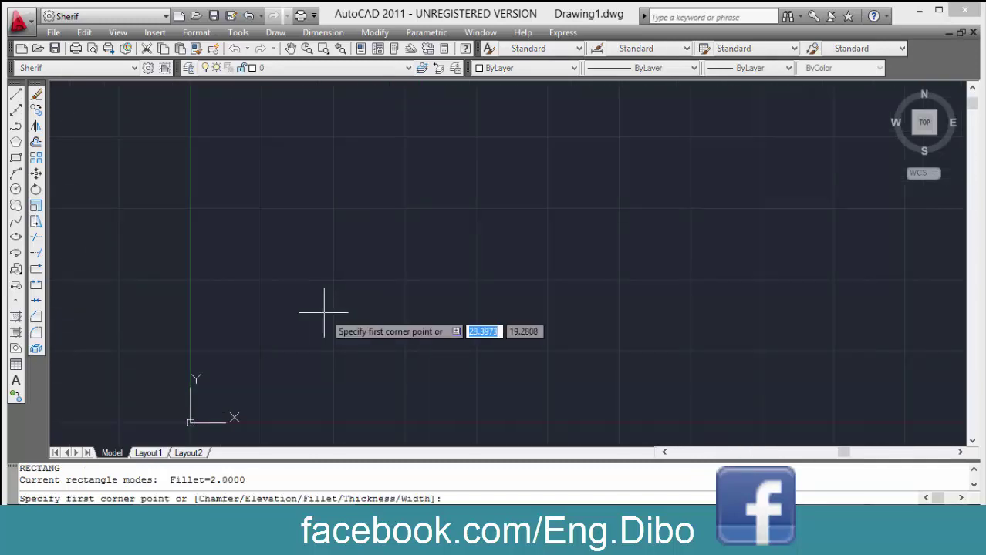
key(Down)
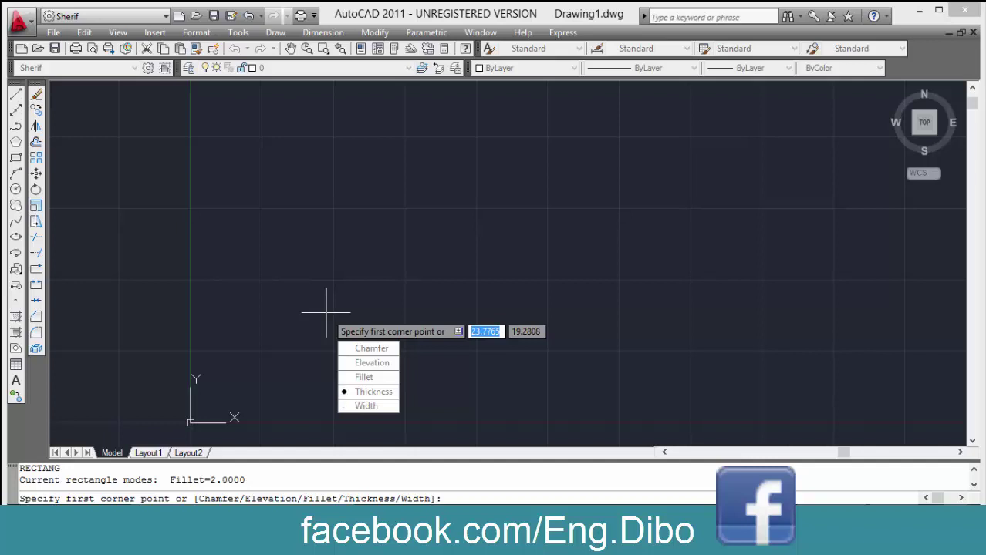
key(Return)
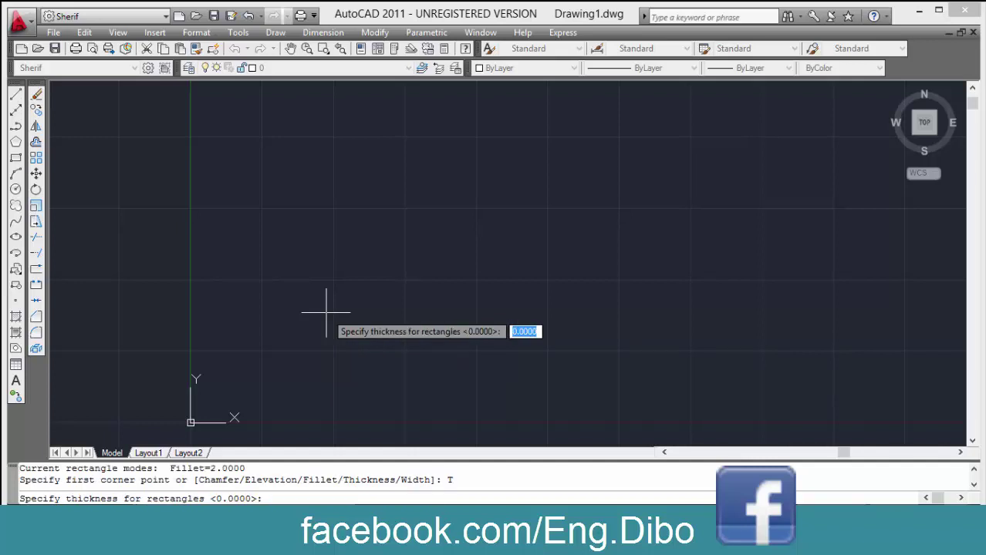
text(1)
key(Return)
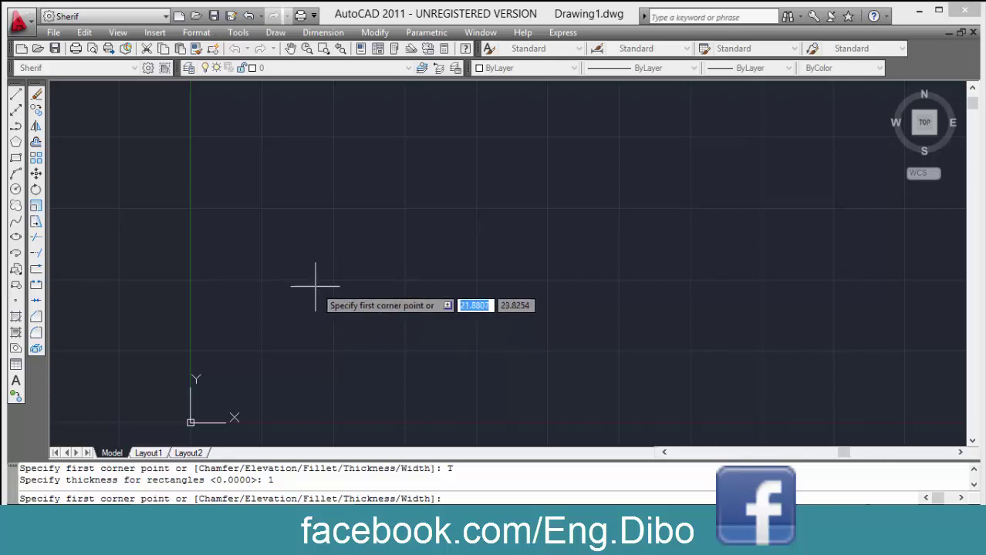
click(279, 171)
click(561, 290)
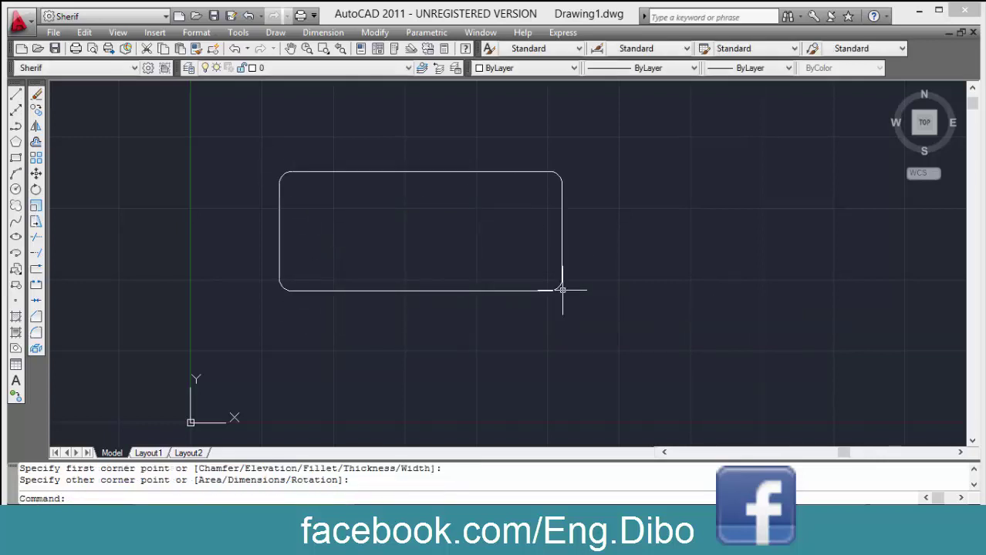
Draw a rounded rectangle with line width 1 below the first rectangle.
middle_drag(689, 333, 665, 309)
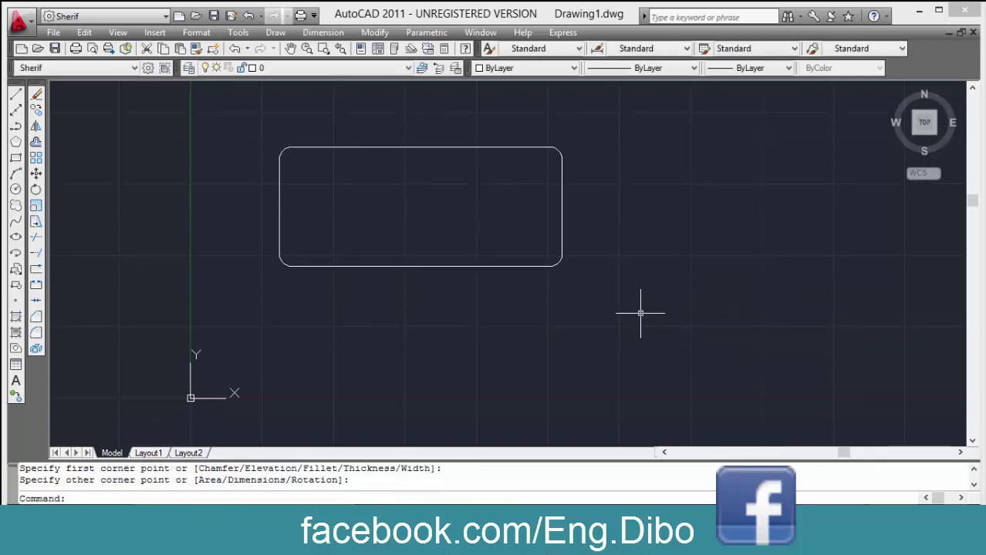
text(rec)
key(Return)
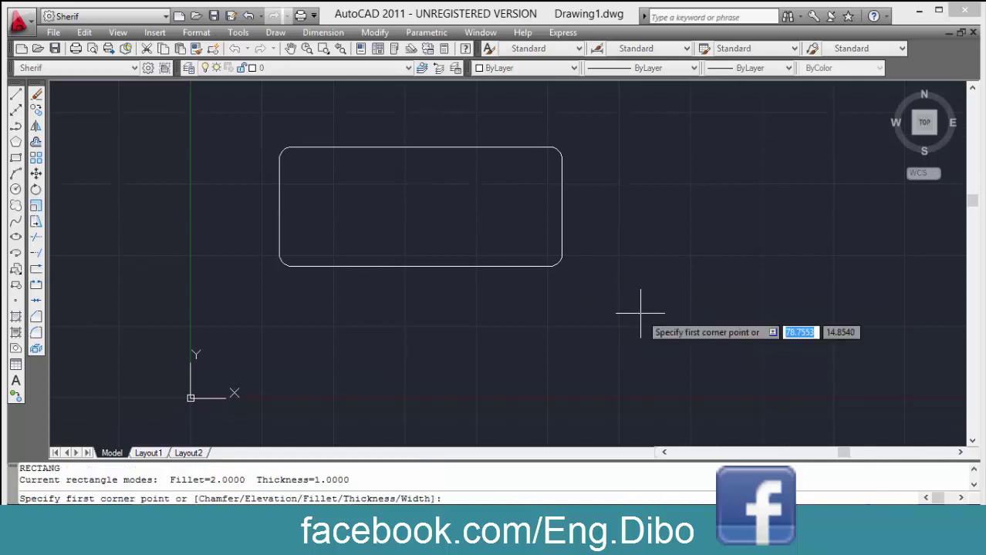
key(Down)
key(Return)
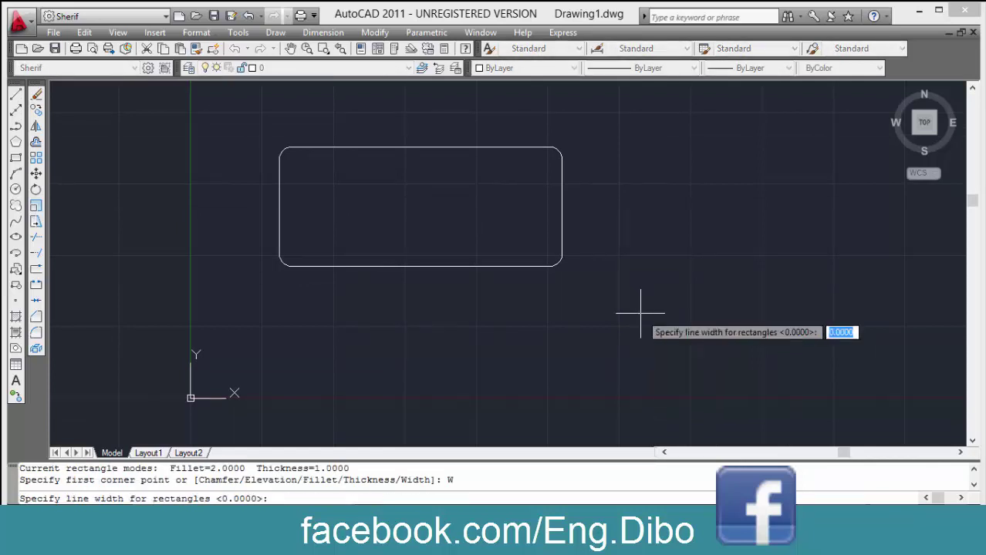
text(1)
key(Return)
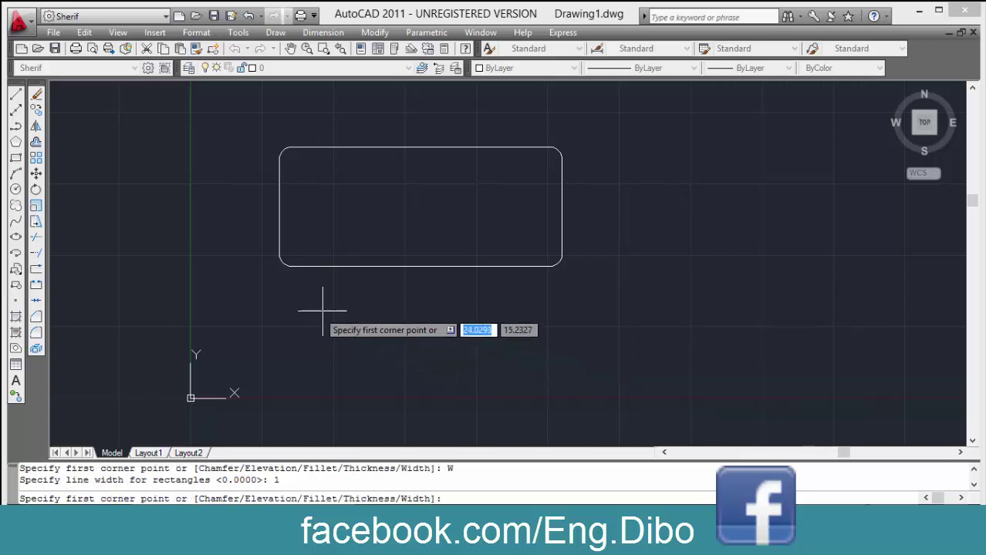
click(358, 351)
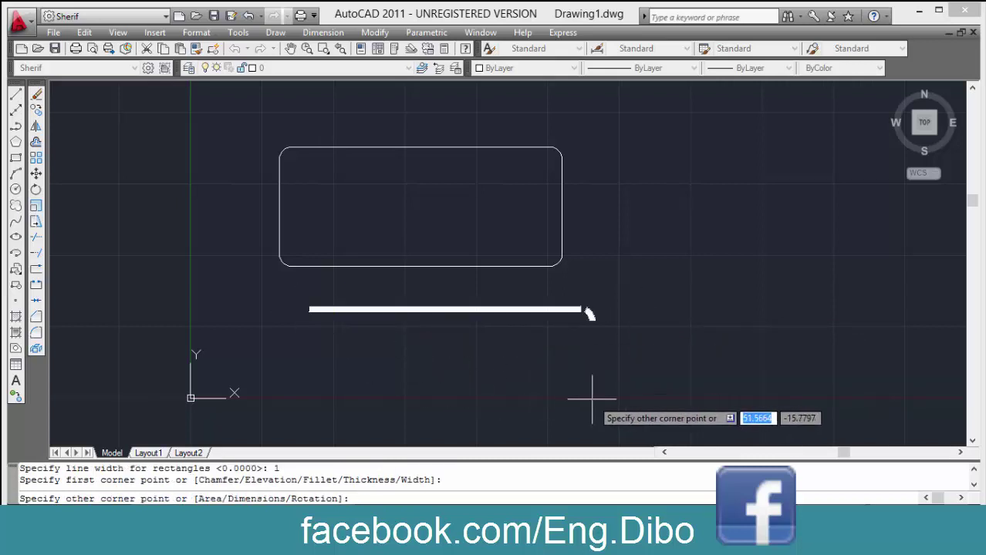
click(592, 400)
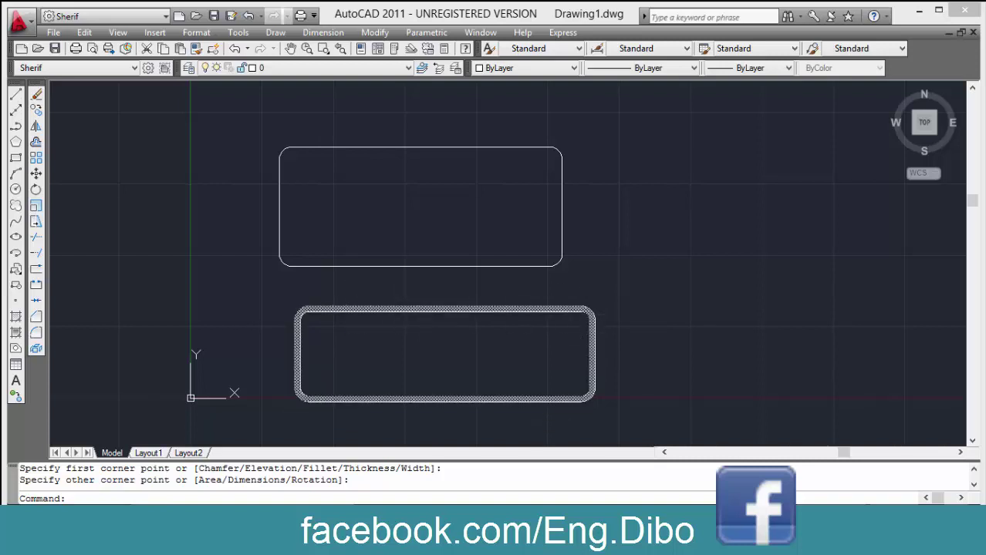
Zoom and pan to recentre both rectangles before drawing a third.
scroll(365, 381, up, 2)
scroll(640, 340, up, 3)
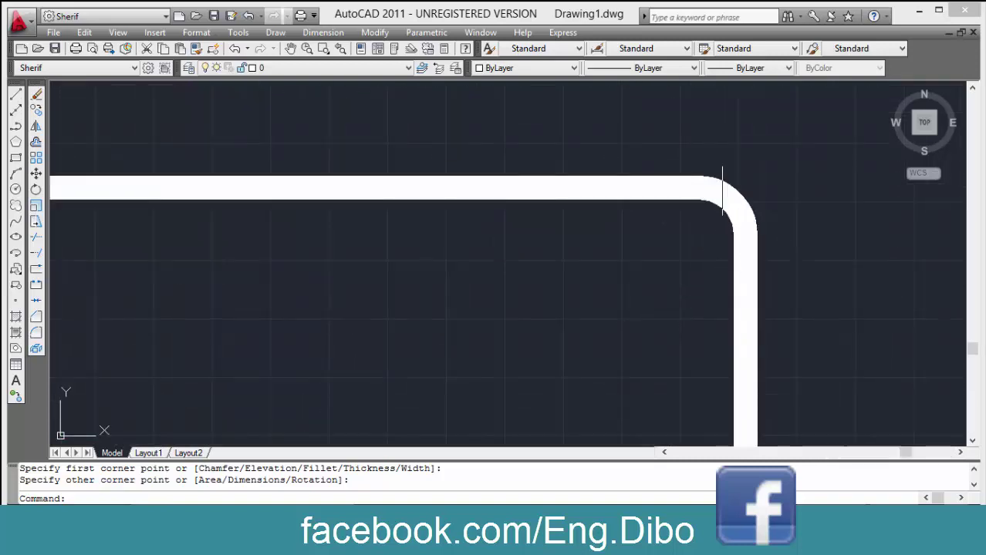
scroll(676, 243, down, 3)
scroll(594, 308, down, 2)
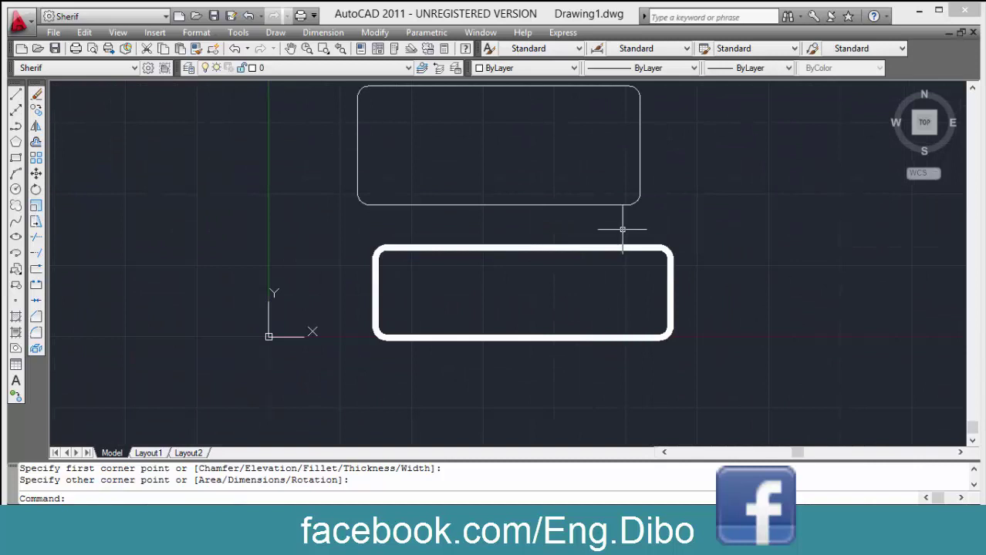
middle_drag(651, 278, 493, 279)
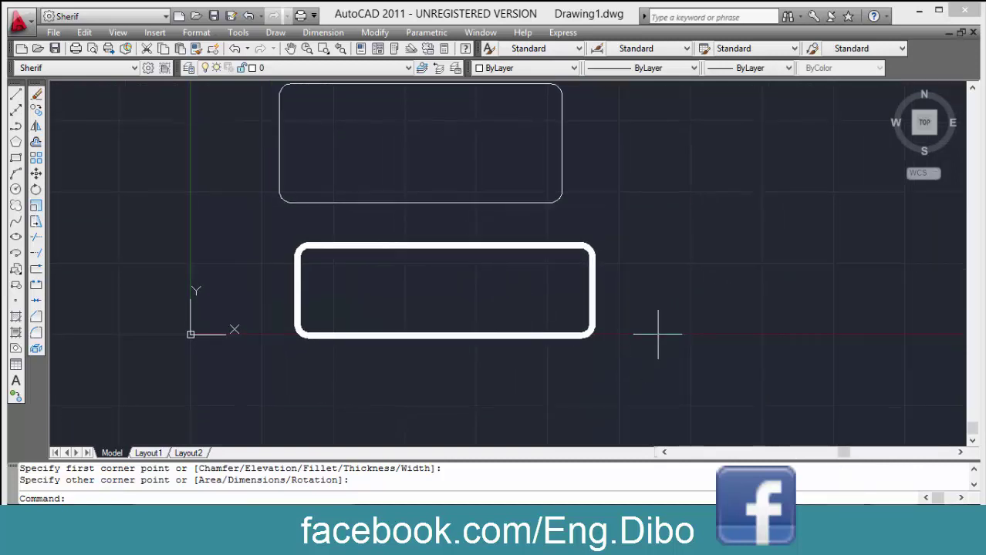
text(rec)
key(Return)
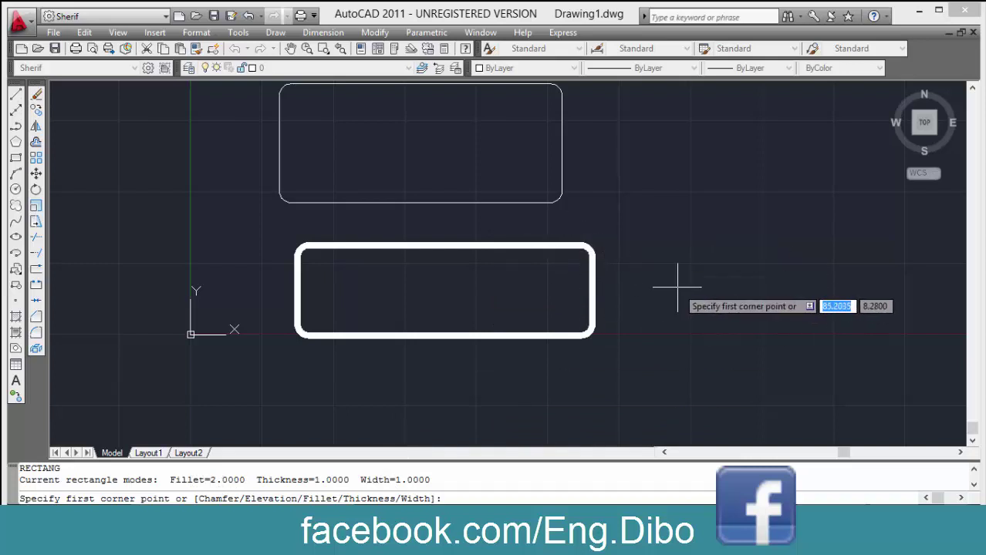
Draw a sharp-cornered rectangle at right with fillet radius 0 and line width 0.
key(Down)
key(Return)
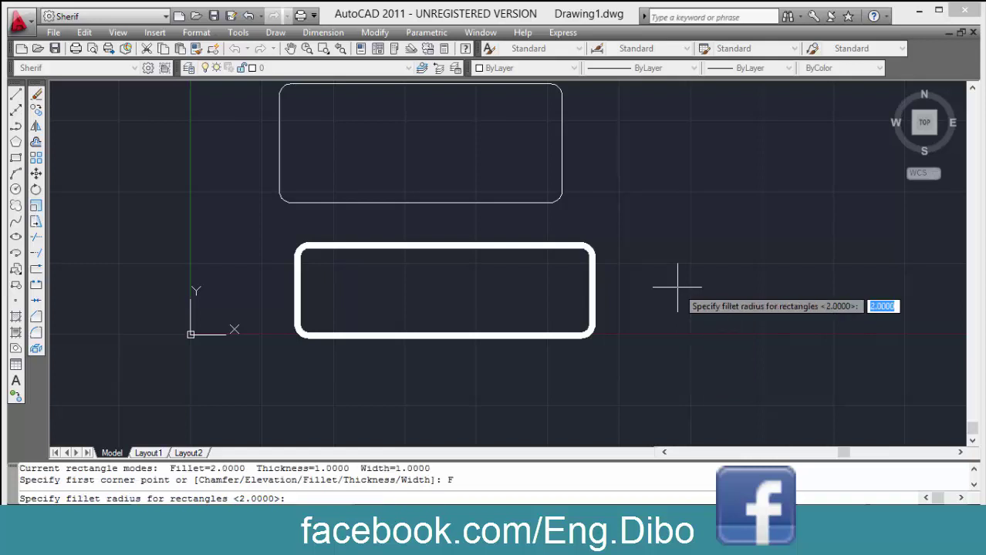
text(0)
key(Return)
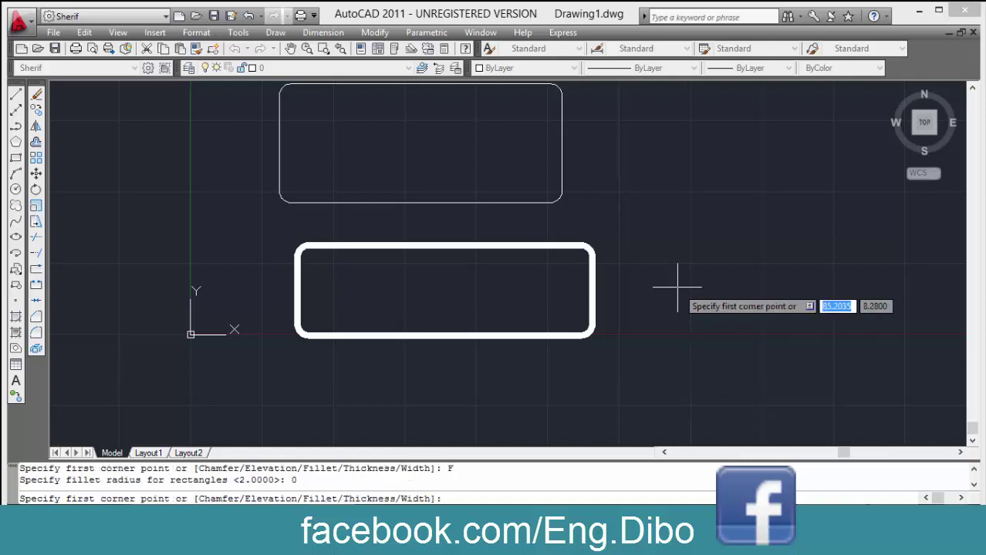
text(w)
key(Return)
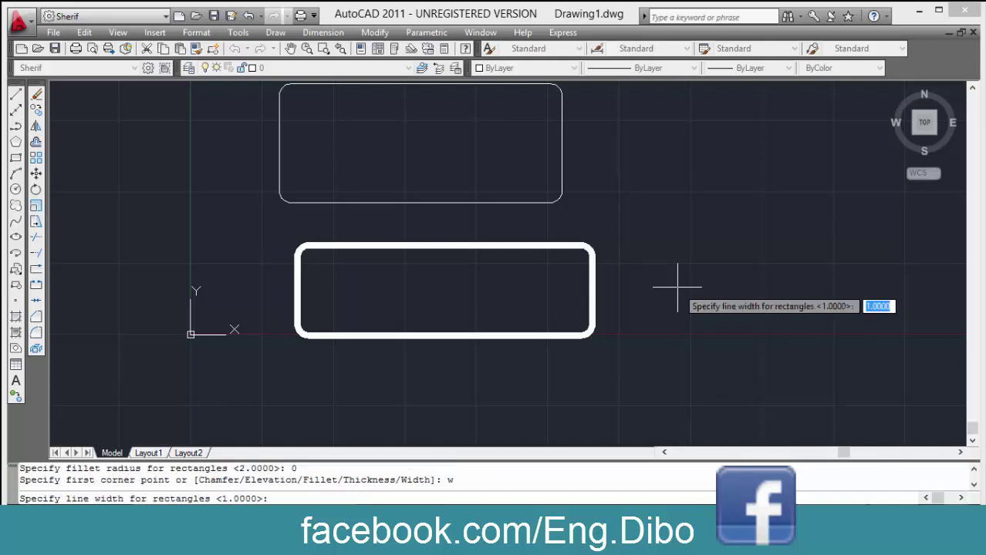
text(0)
key(Return)
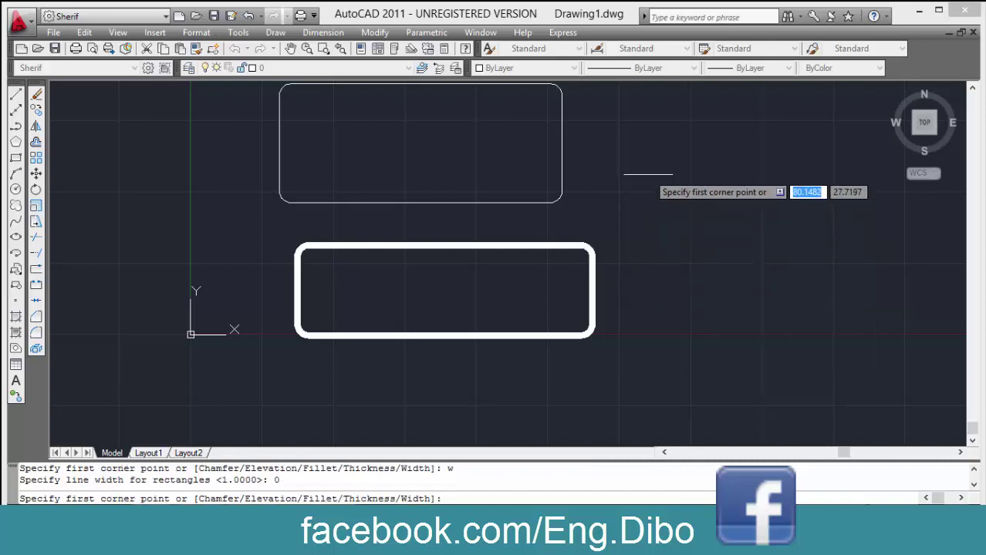
click(648, 173)
click(824, 275)
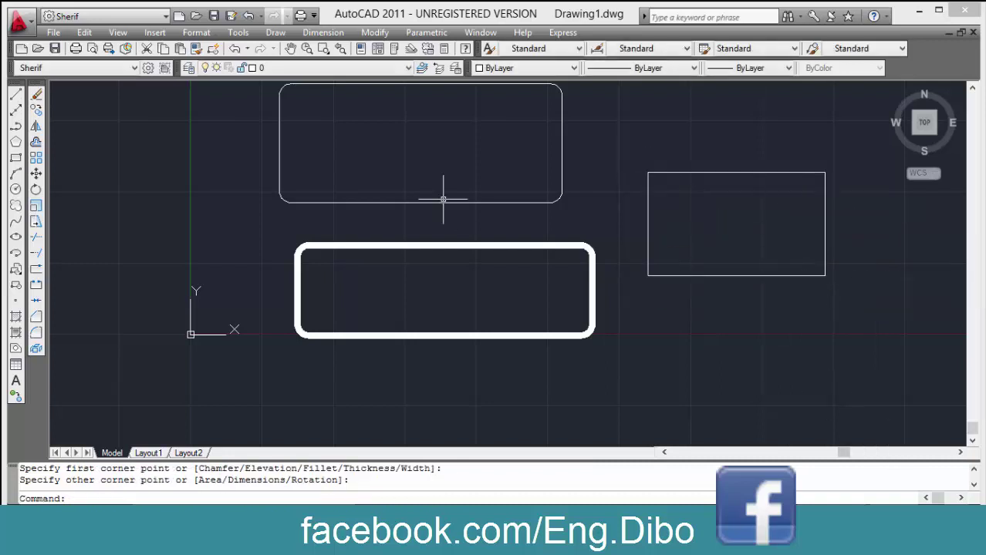
Recentre the view, then select all three rectangles and delete them.
scroll(443, 199, up, 1)
scroll(476, 255, up, 1)
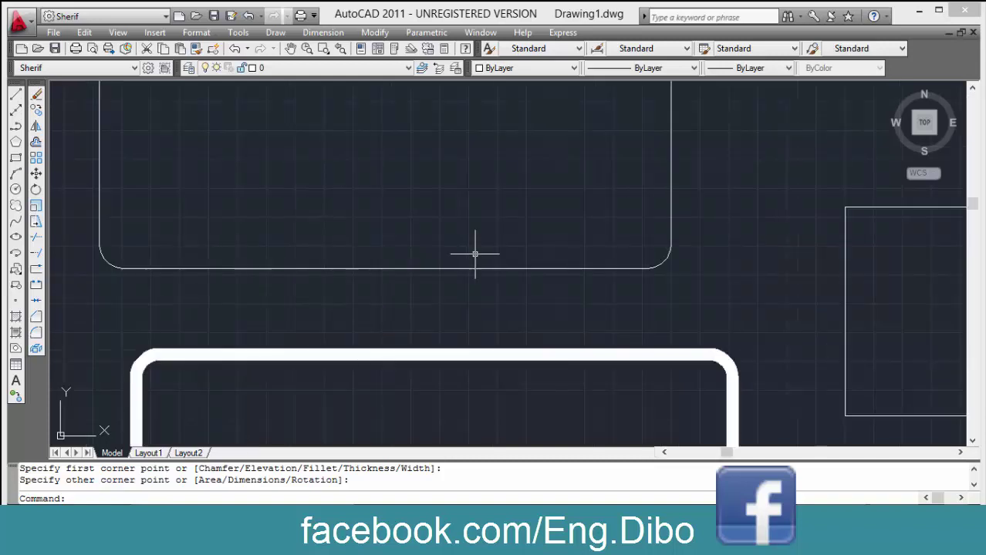
scroll(475, 259, down, 1)
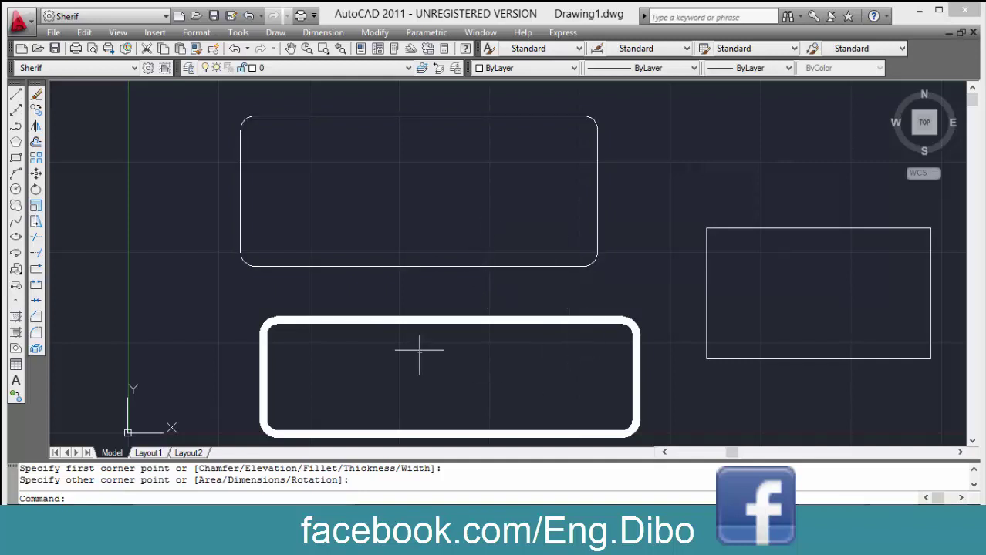
middle_drag(532, 341, 389, 251)
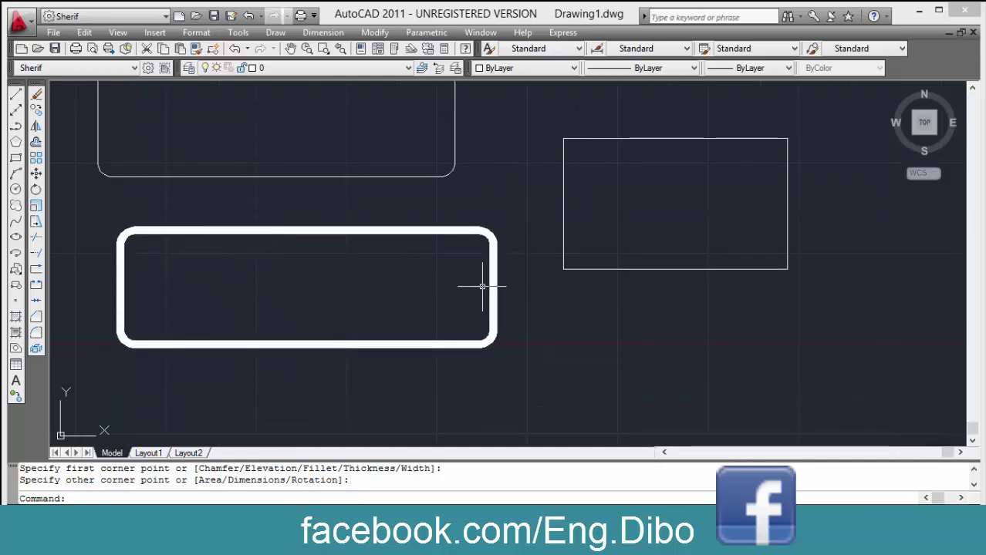
key(ctrl+a)
key(Delete)
Draw a rectangle at the upper left using the current RECTANG settings.
text(rec)
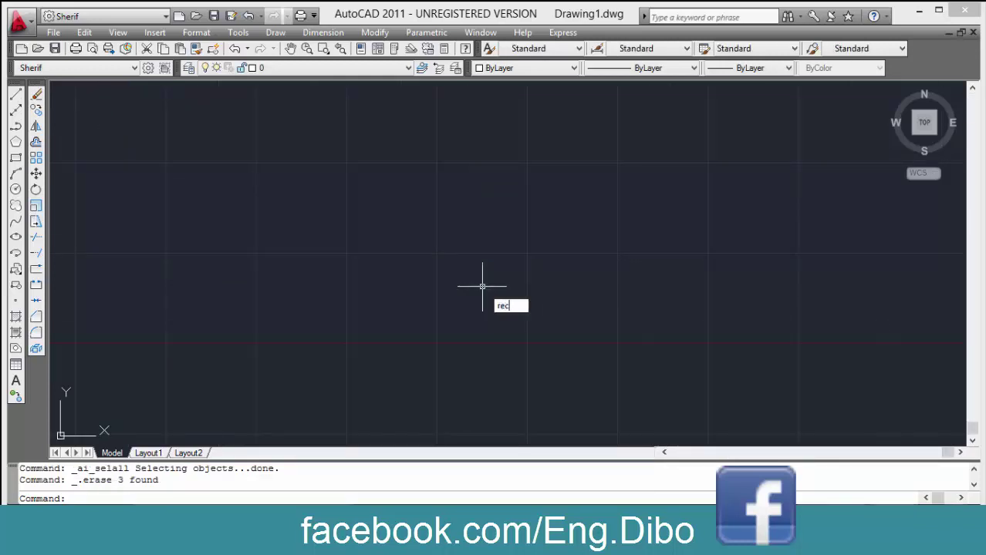
key(Return)
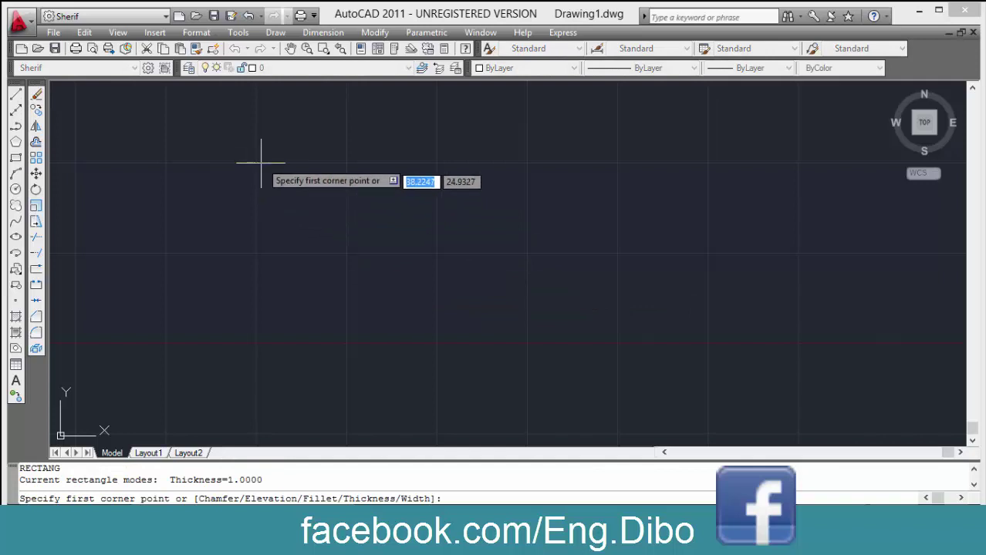
click(195, 165)
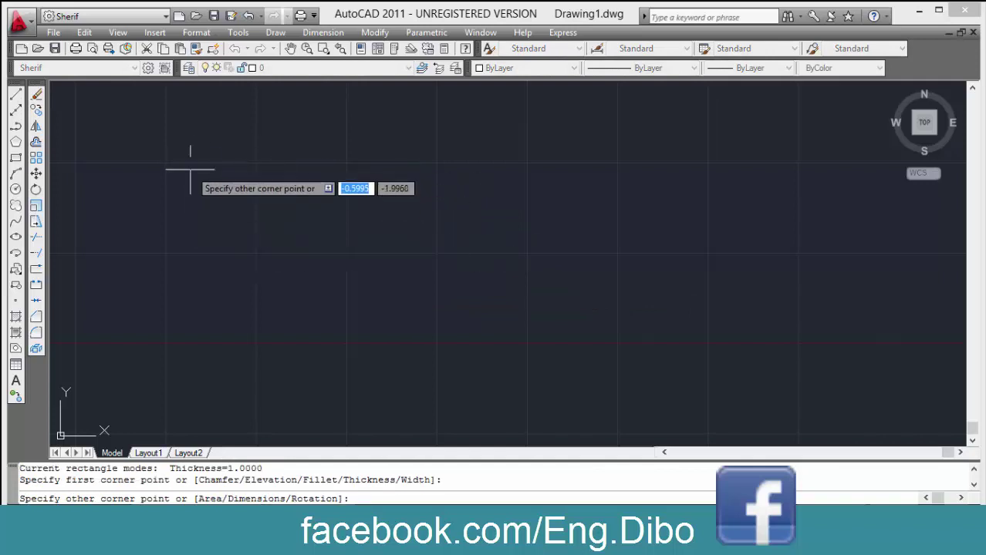
click(444, 280)
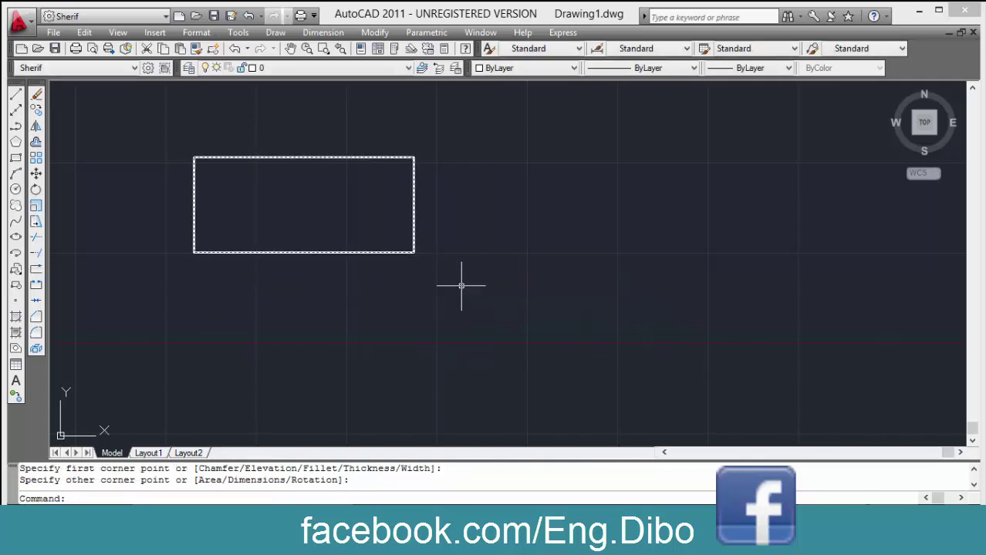
Draw a rectangle with 0.5 by 0.5 chamfered corners to its right.
text(rec)
key(Return)
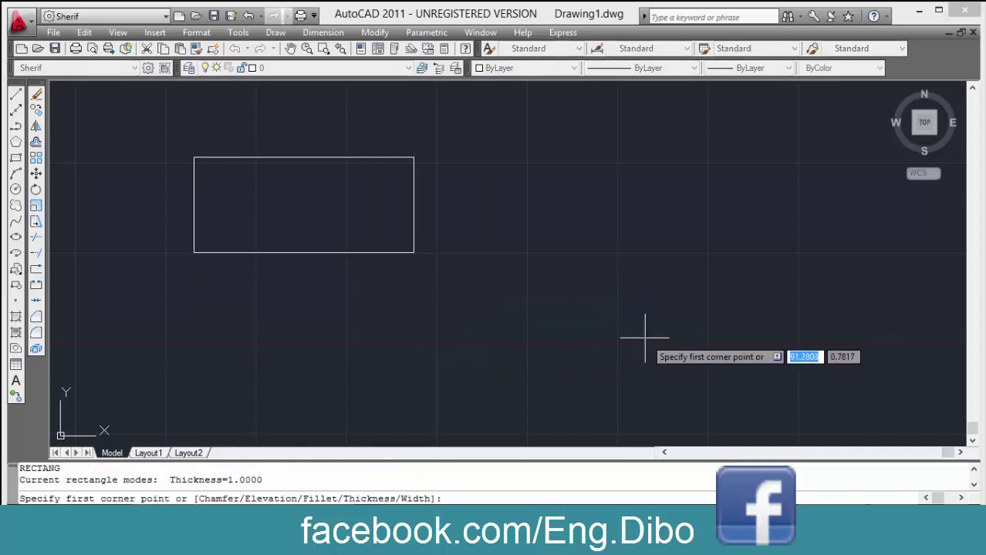
key(Down)
key(Return)
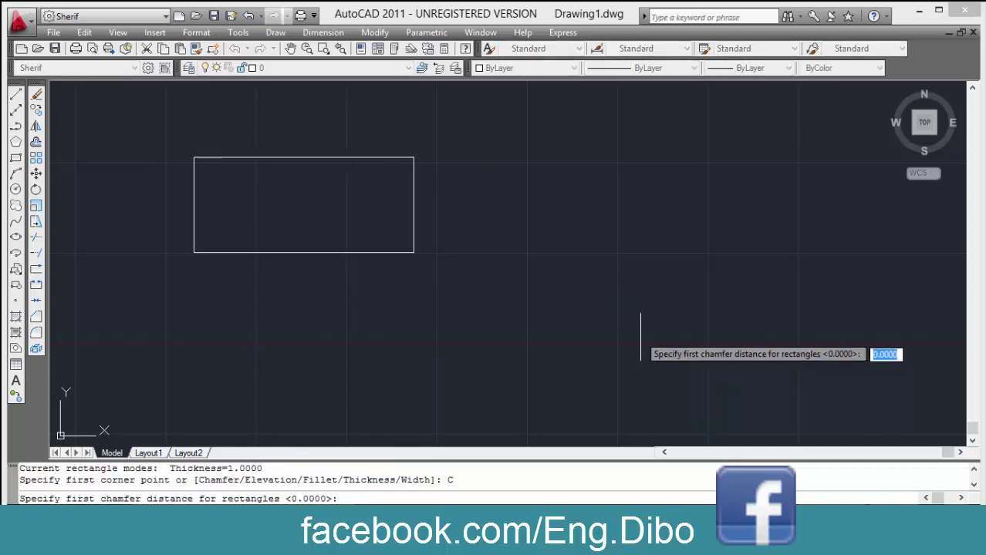
text(.5)
key(Return)
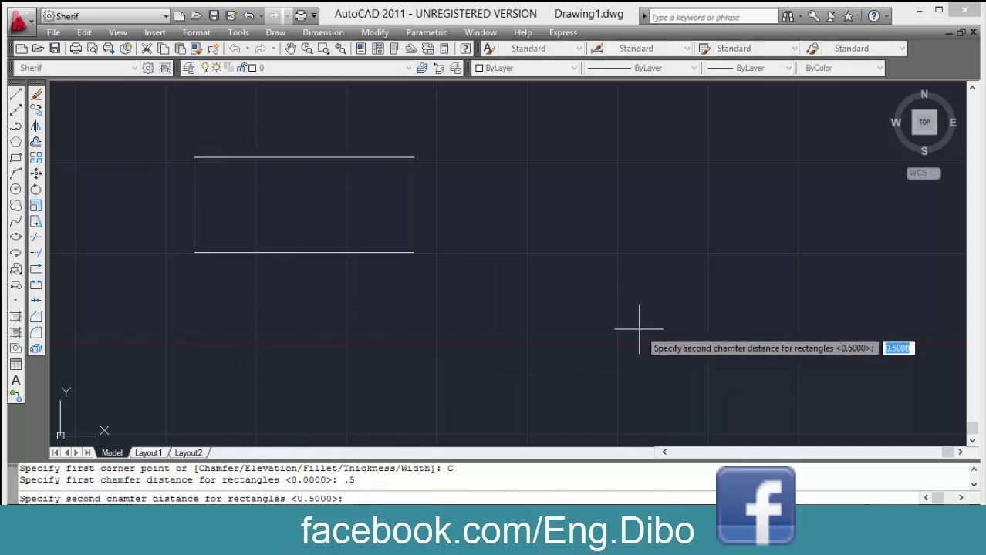
text(.5)
key(Return)
click(465, 157)
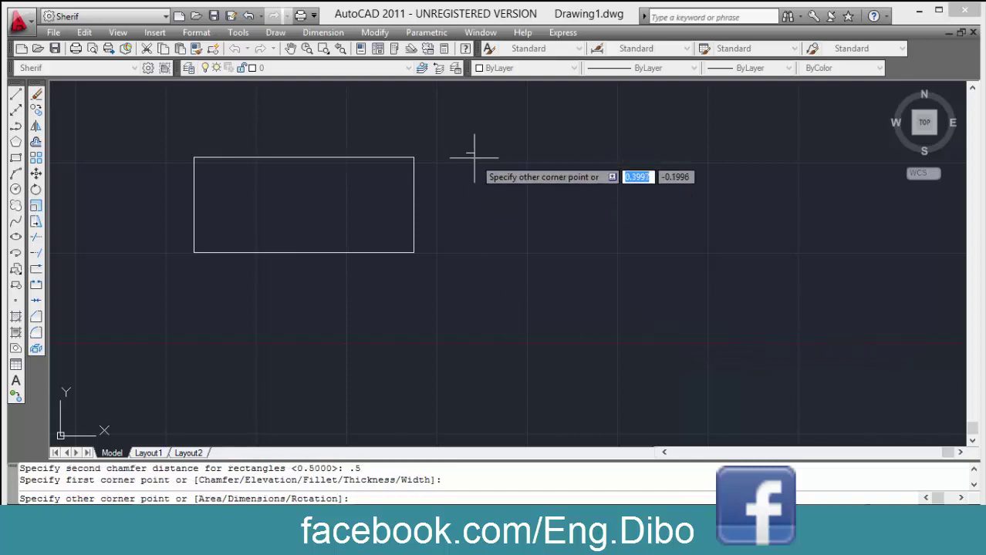
click(671, 262)
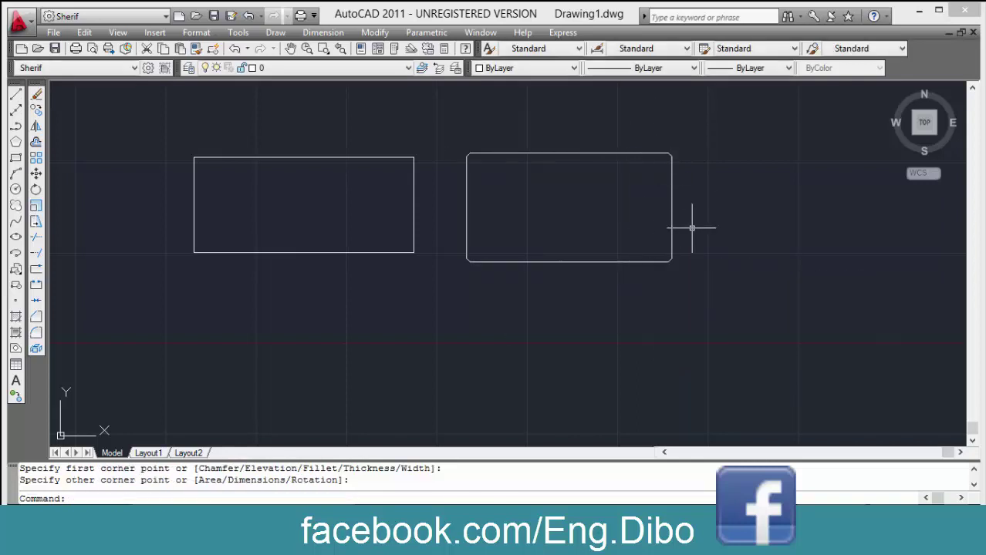
Pan down and draw a rectangle chamfered 2 by 2 at every corner.
text(rec)
key(Return)
key(Down)
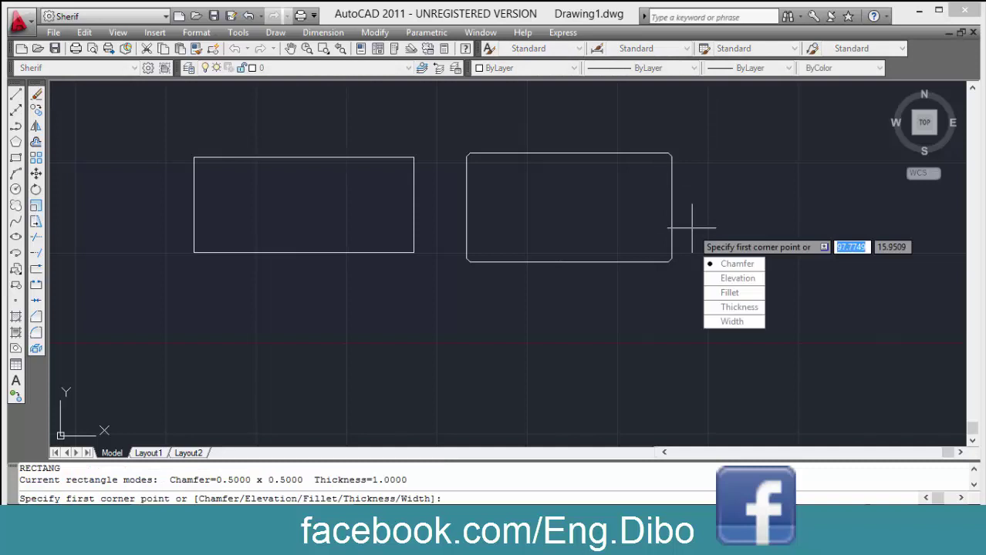
key(Return)
text(2)
key(Return)
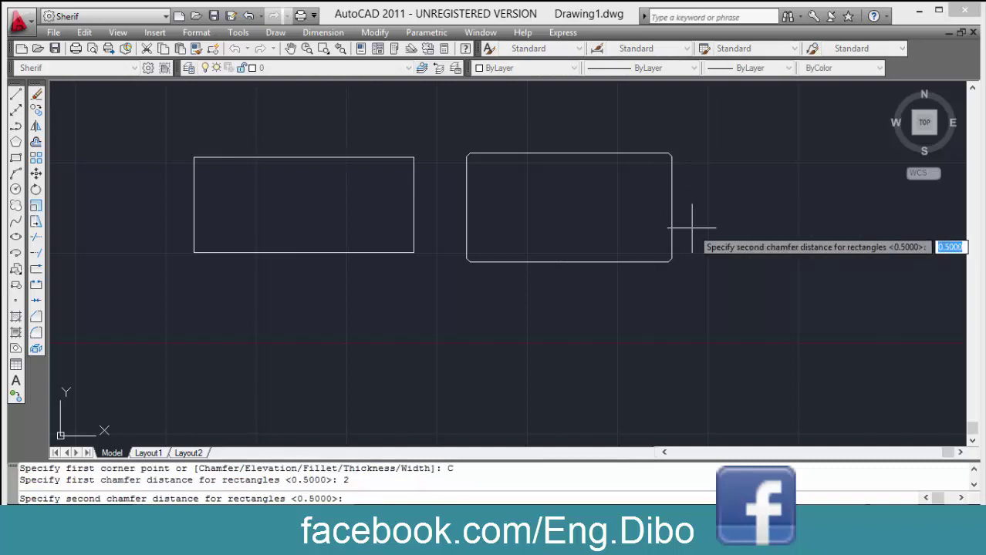
text(2)
key(Return)
middle_drag(309, 298, 311, 163)
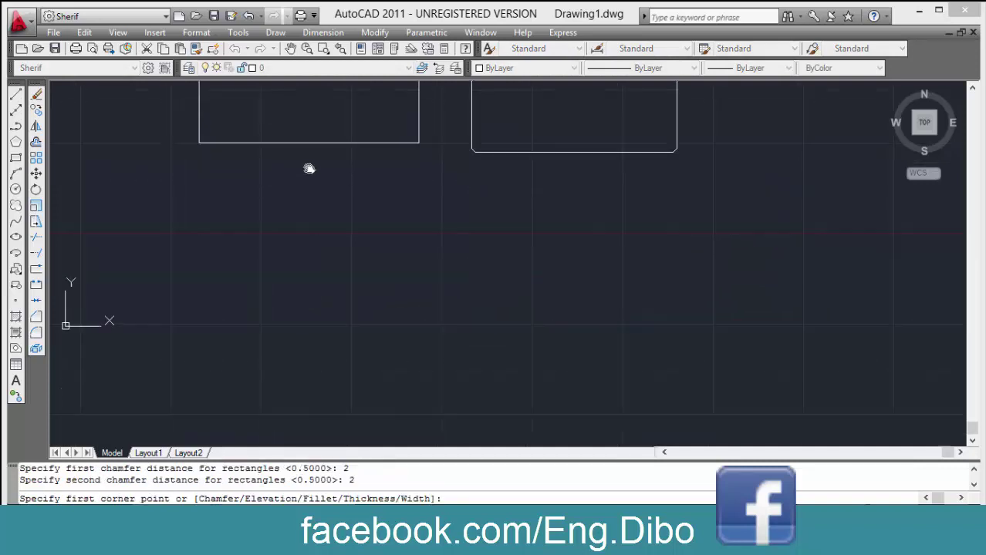
click(222, 187)
click(472, 281)
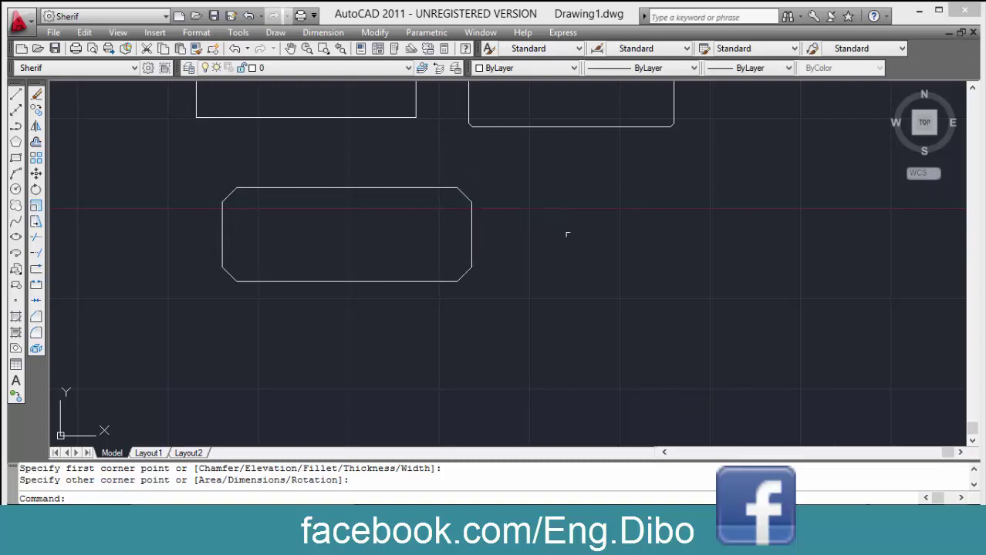
text(rec)
key(Return)
Draw a large rectangle with radius-2 filleted corners right of the chamfered one.
key(Down)
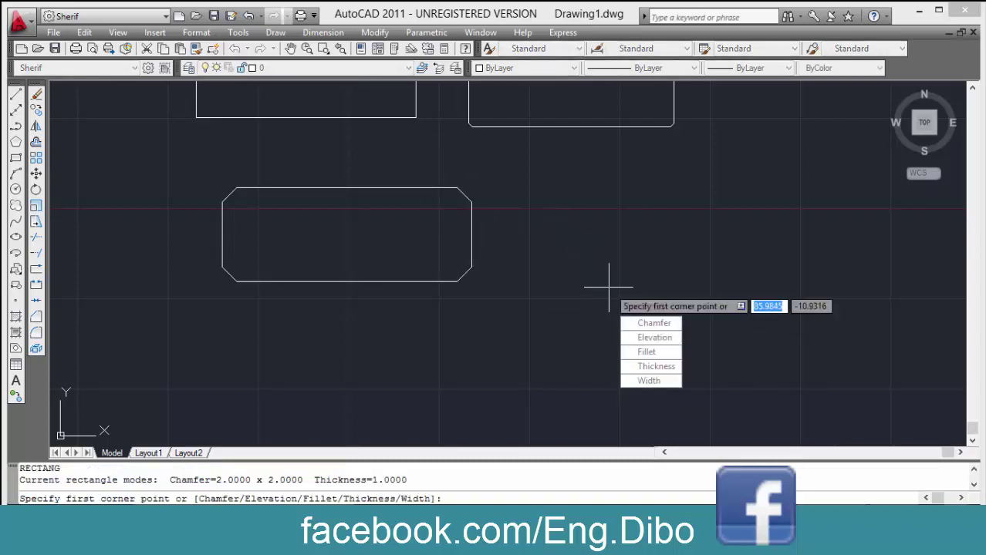
key(Return)
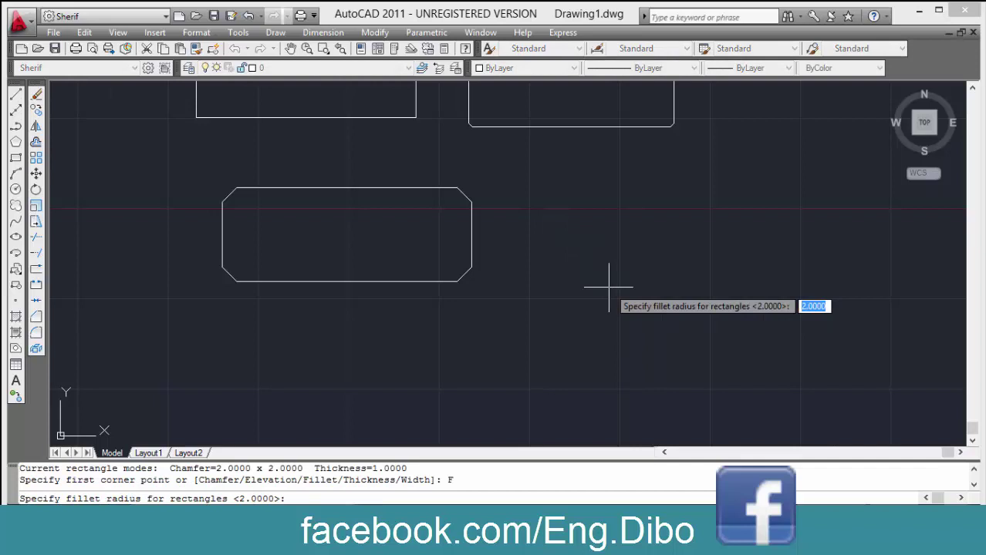
key(Return)
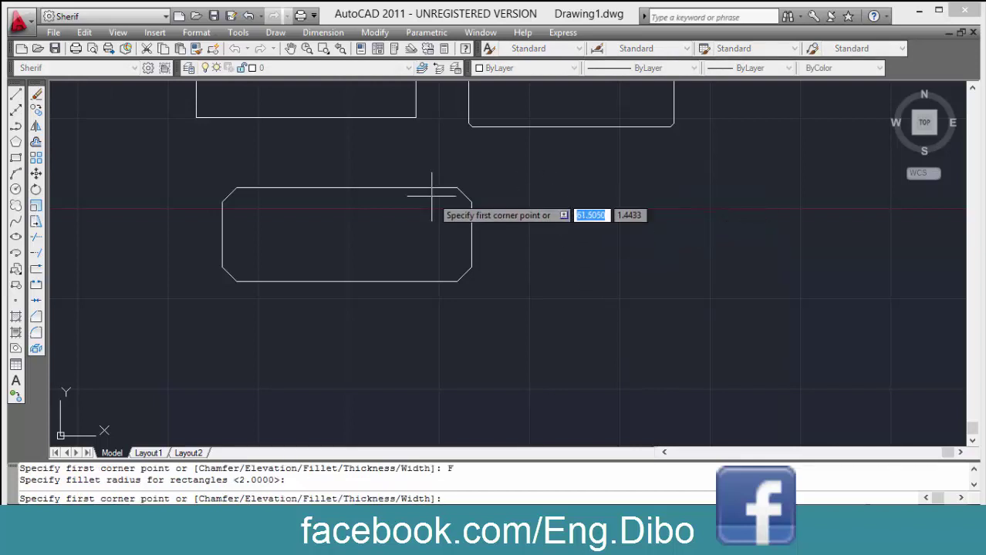
click(549, 185)
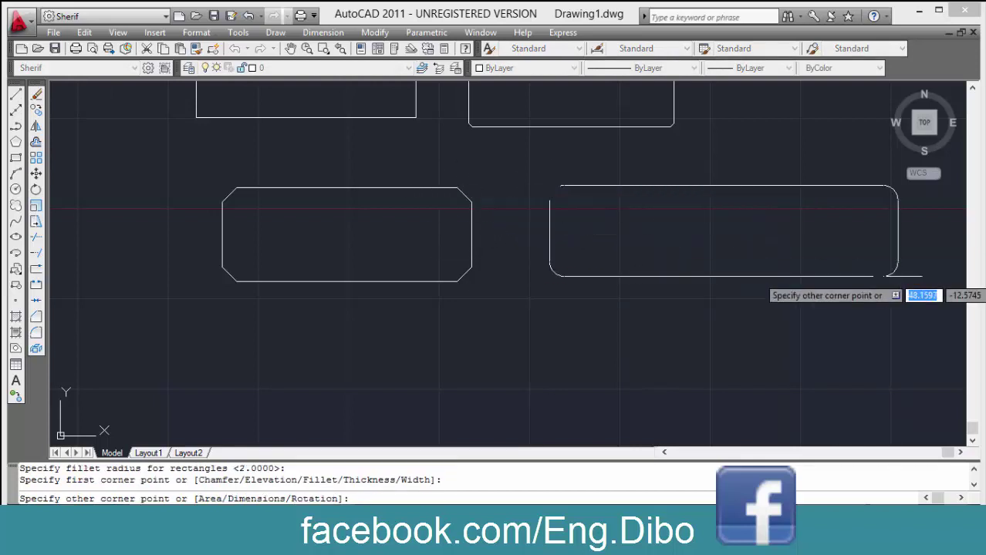
click(898, 320)
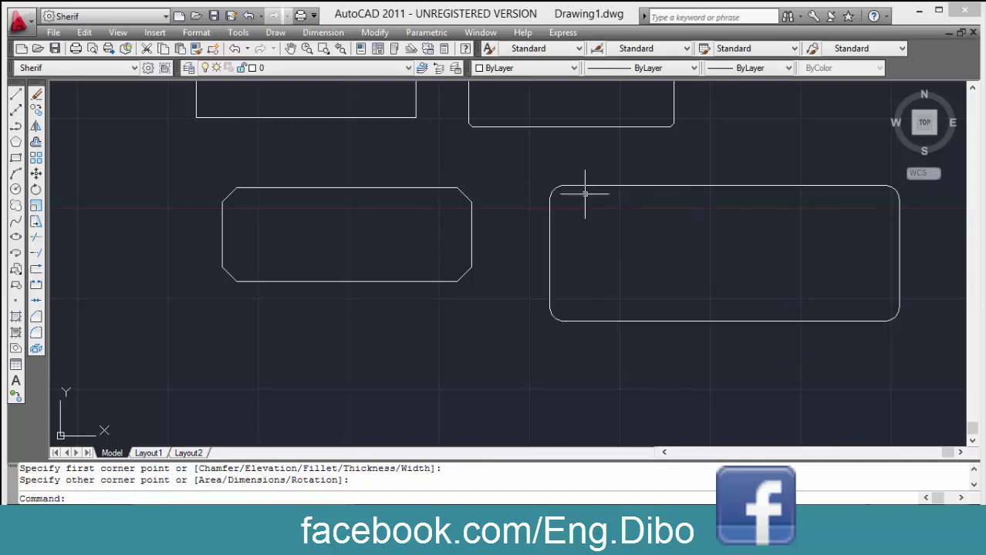
Pan up and draw a rounded rectangle with line width 1 below the chamfered one.
middle_drag(585, 288, 584, 221)
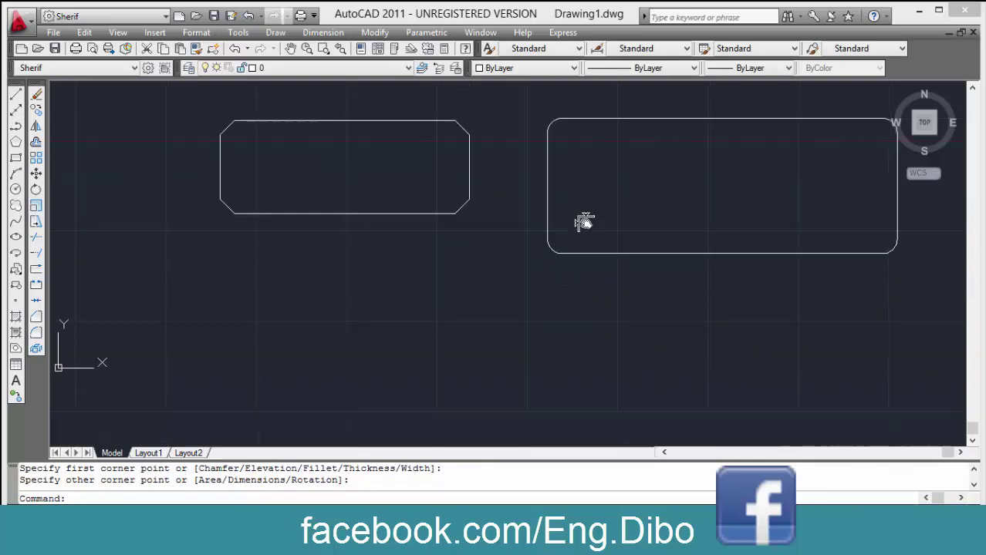
text(rec)
key(Return)
key(Down)
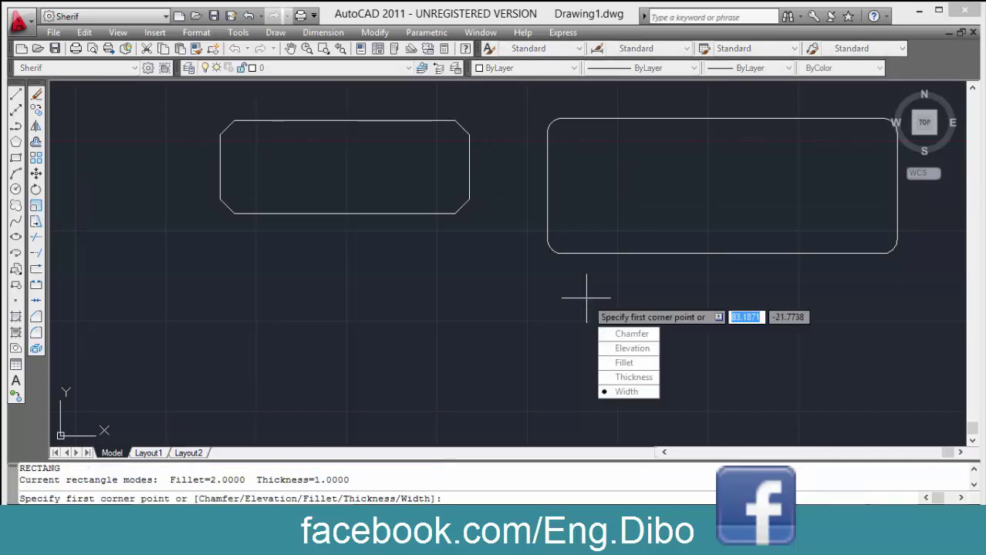
key(Return)
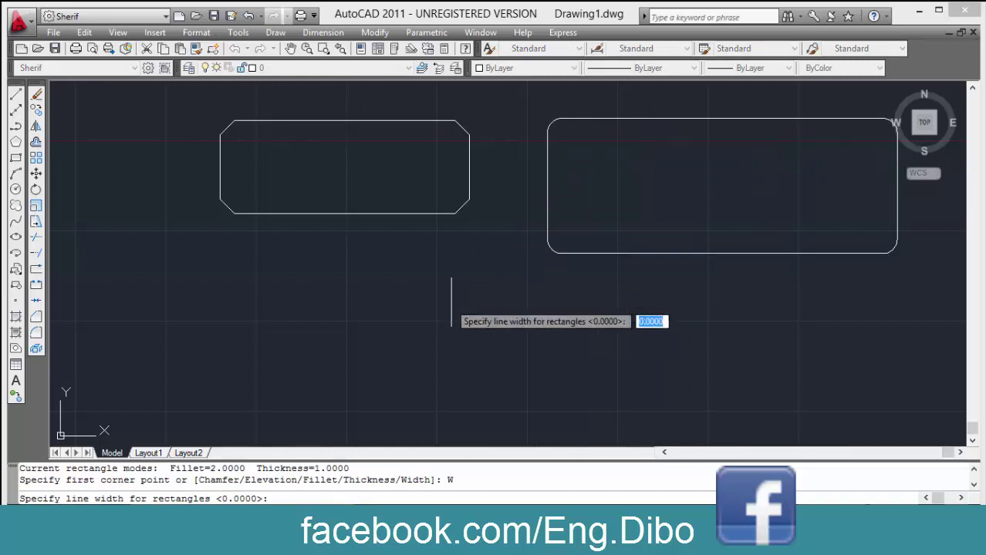
text(1)
key(Return)
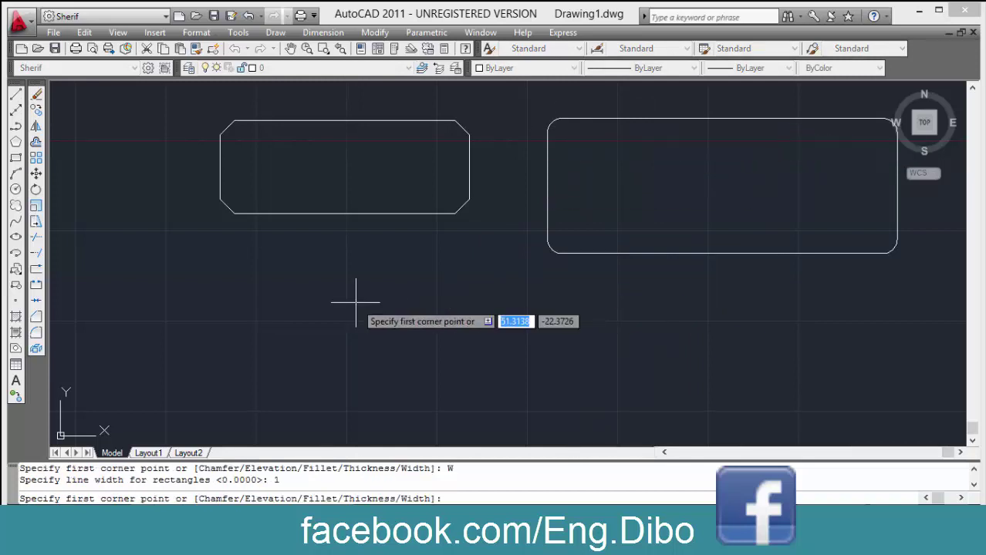
click(232, 290)
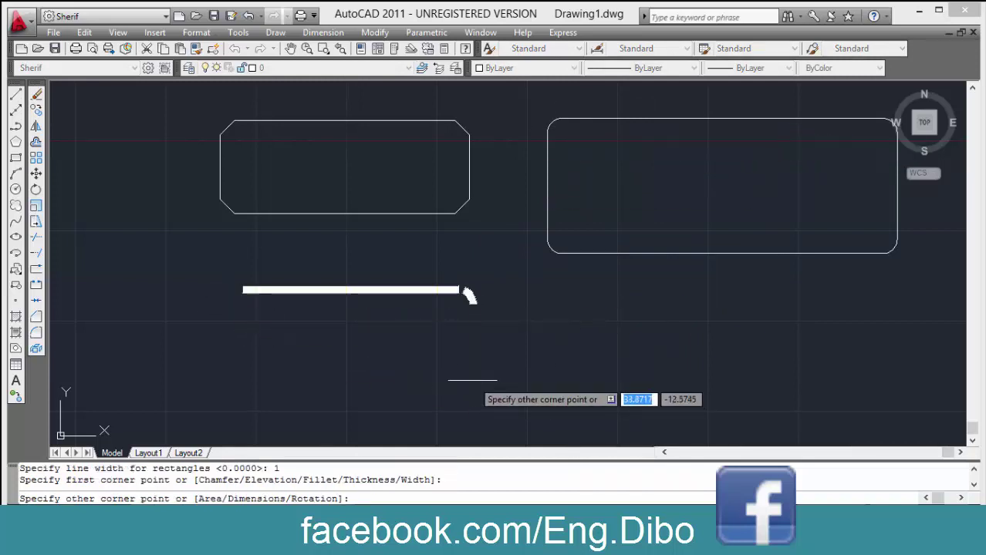
click(475, 382)
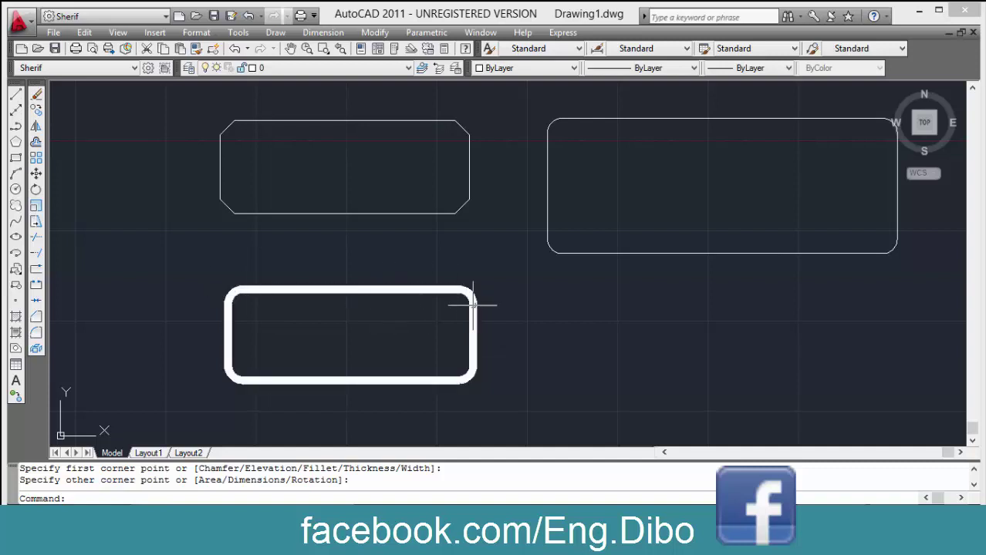
Cancel the rectangle command, select everything and erase all the rectangles.
text(rec)
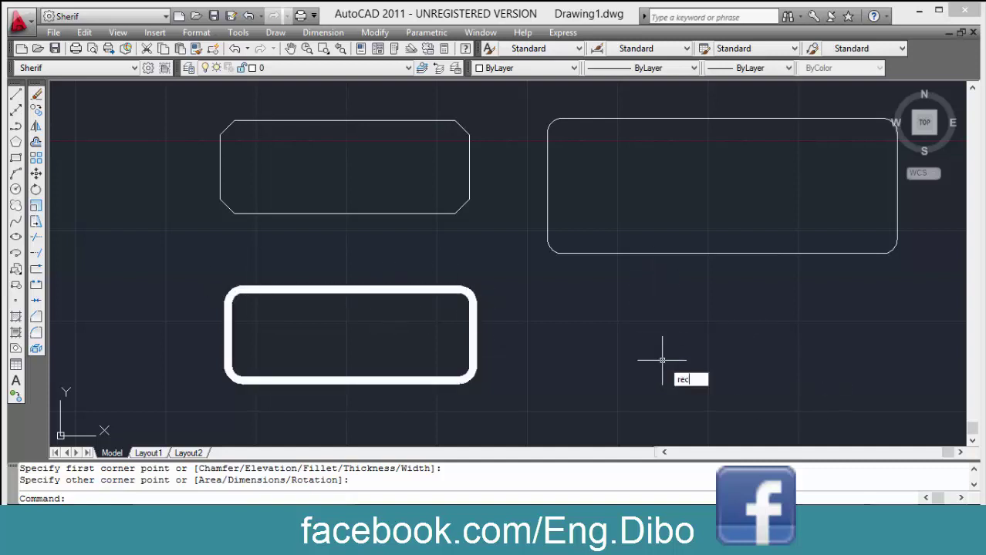
key(Return)
key(Down)
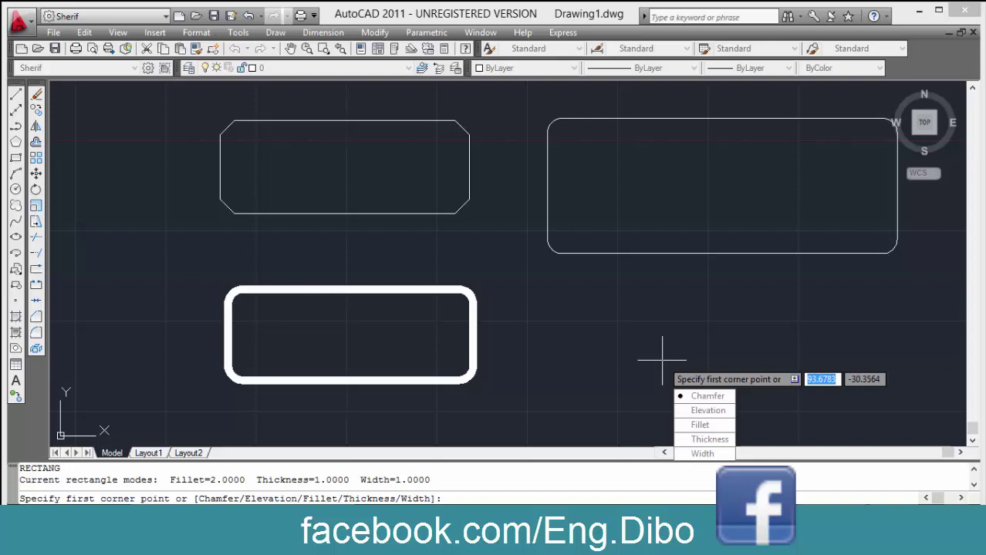
key(Escape)
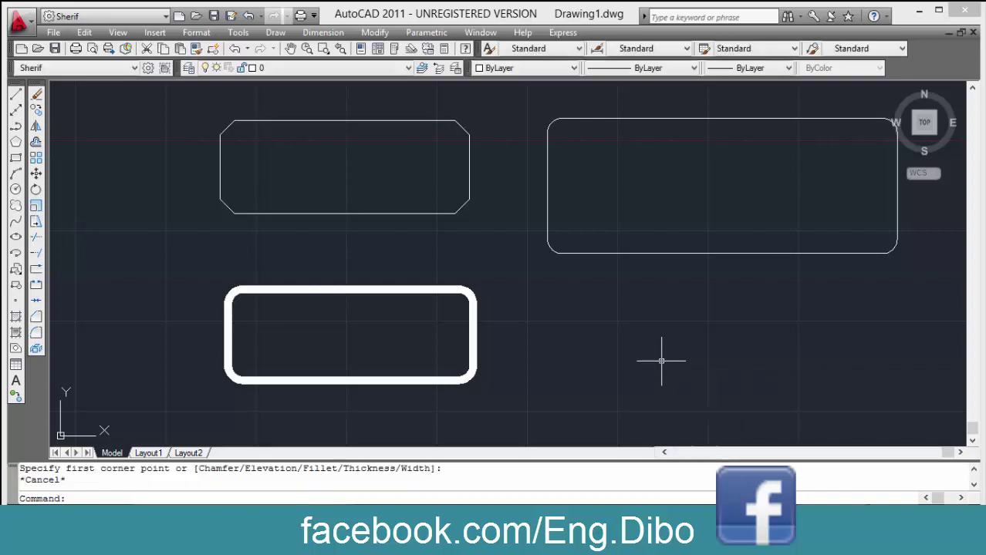
key(Escape)
key(ctrl+a)
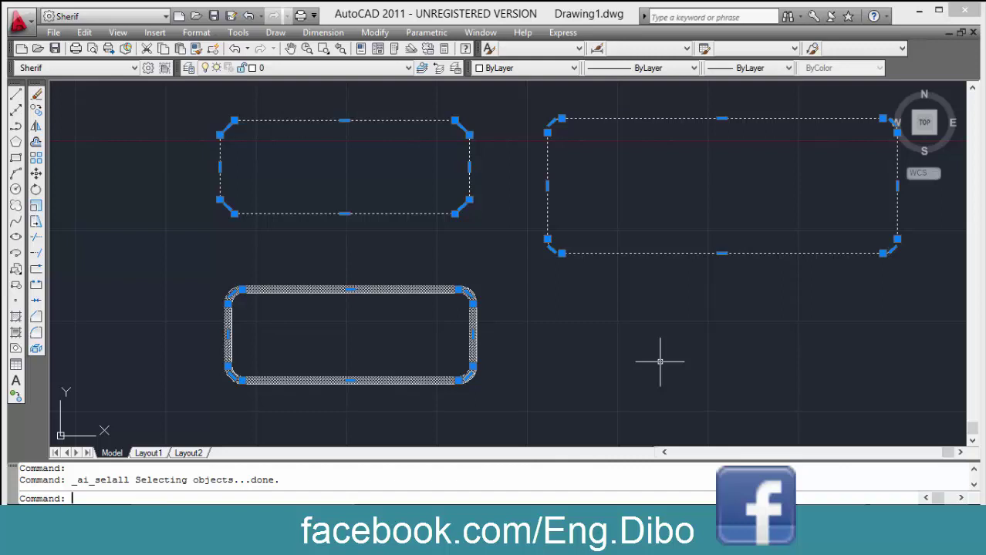
text(e)
key(Return)
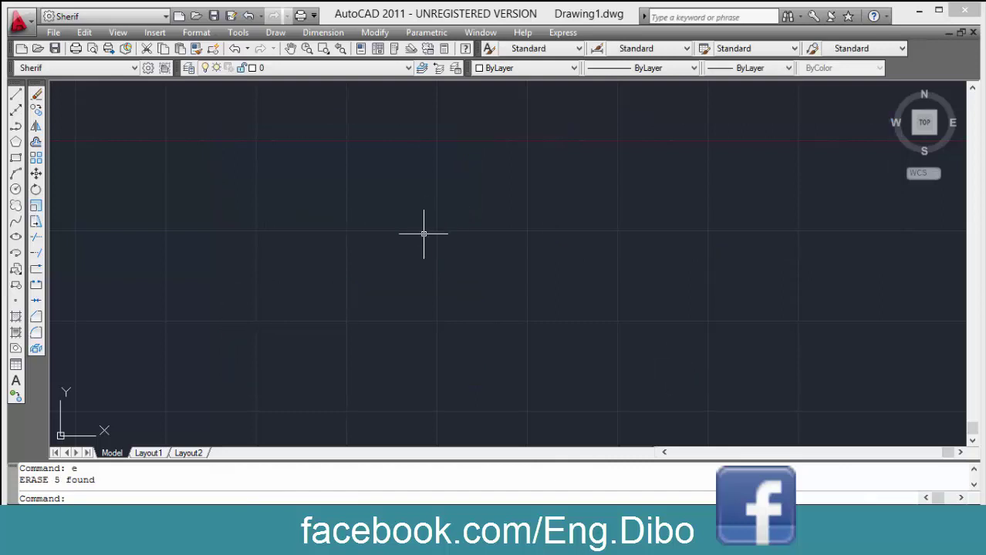
Reset the RECTANG fillet radius, line width and thickness all to 0.
text(rec)
key(Return)
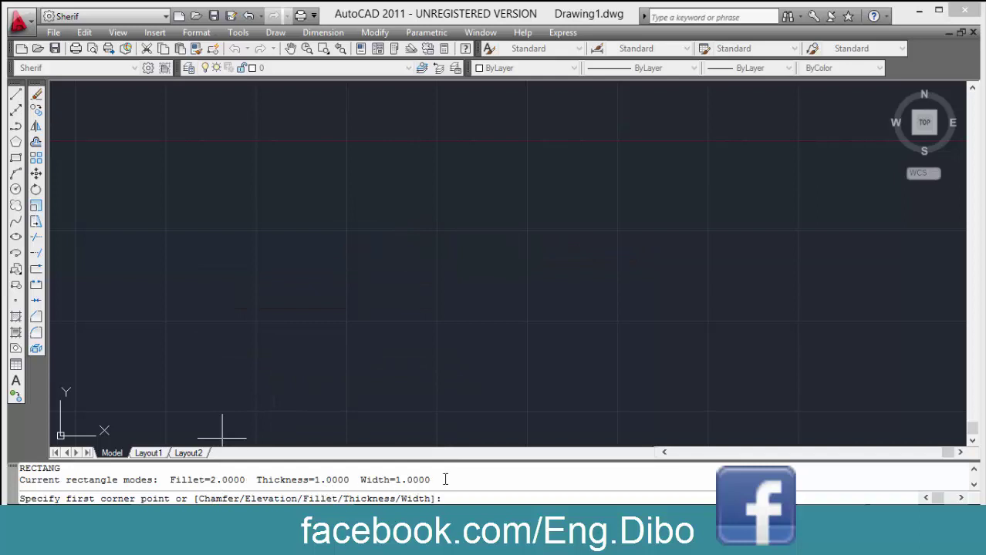
key(Return)
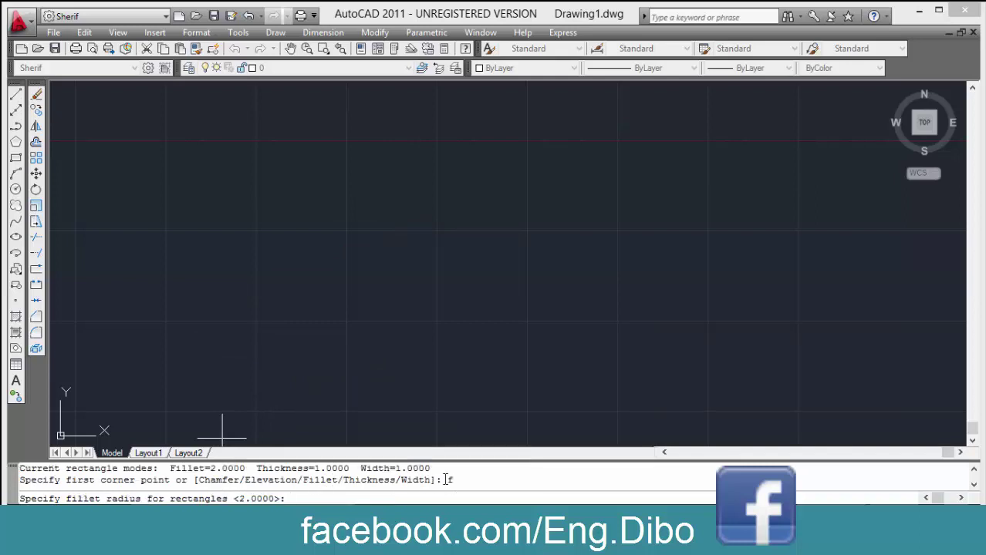
text(0)
key(Return)
text(w)
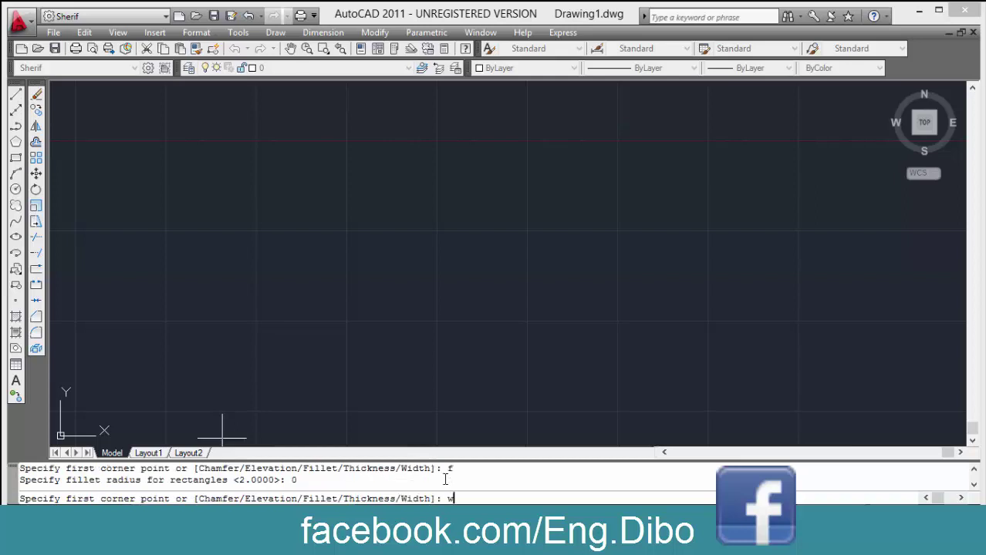
key(Return)
text(0)
key(Return)
text(t)
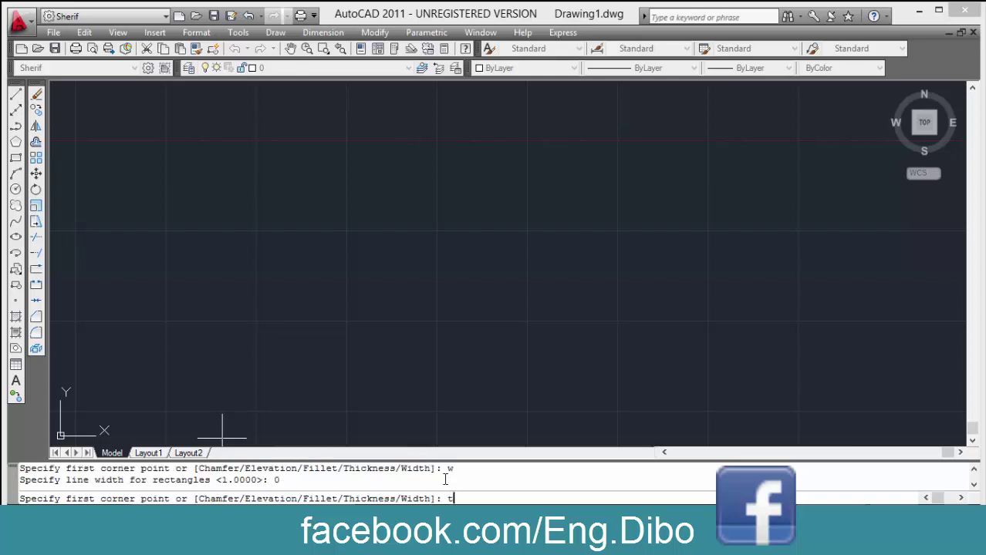
key(Return)
text(0)
key(Return)
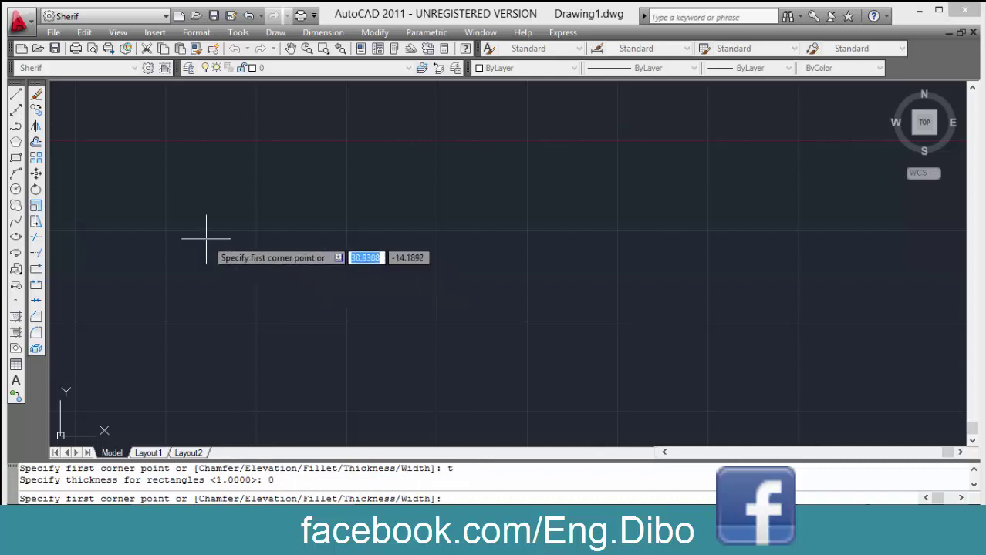
click(207, 130)
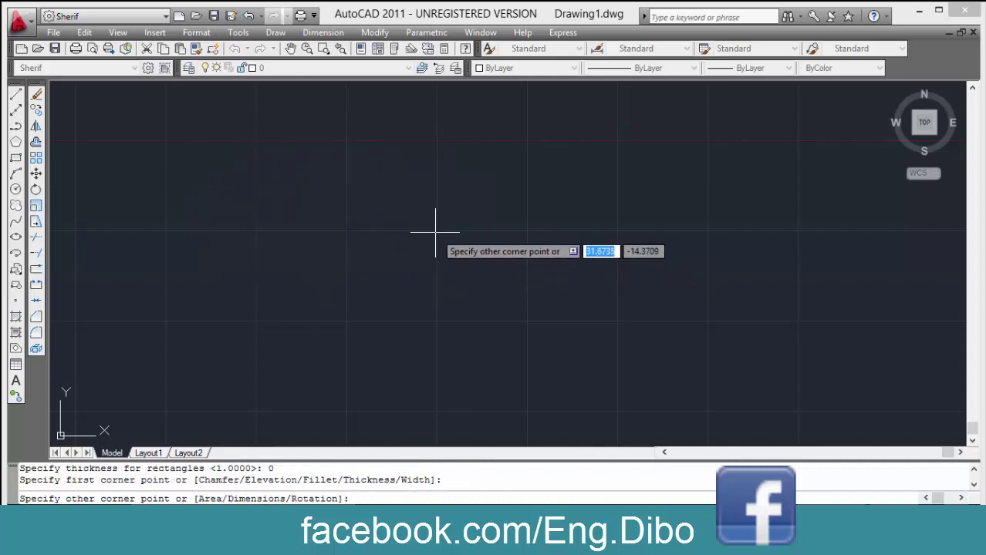
key(Escape)
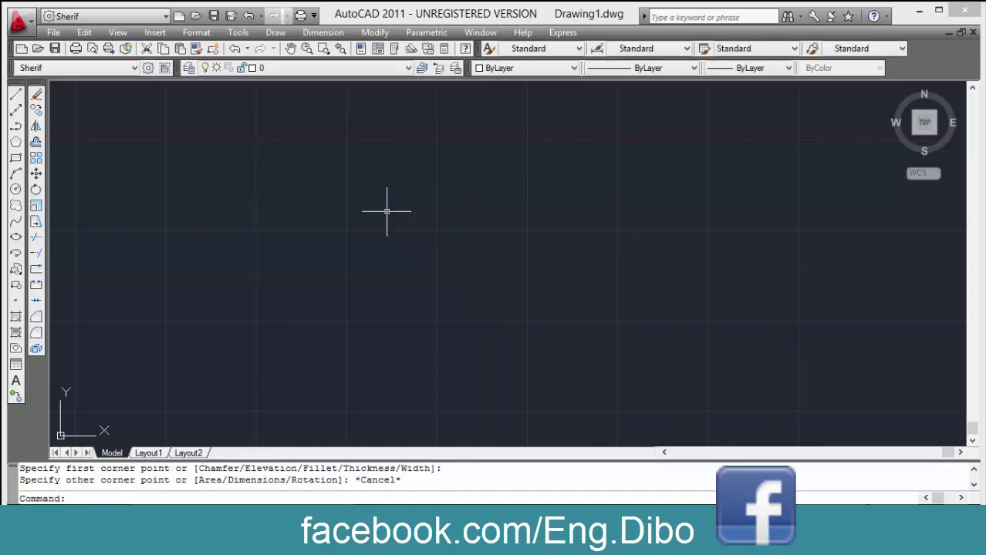
Draw a closed parallelogram outline with the LINE command.
text(l)
key(Return)
click(247, 140)
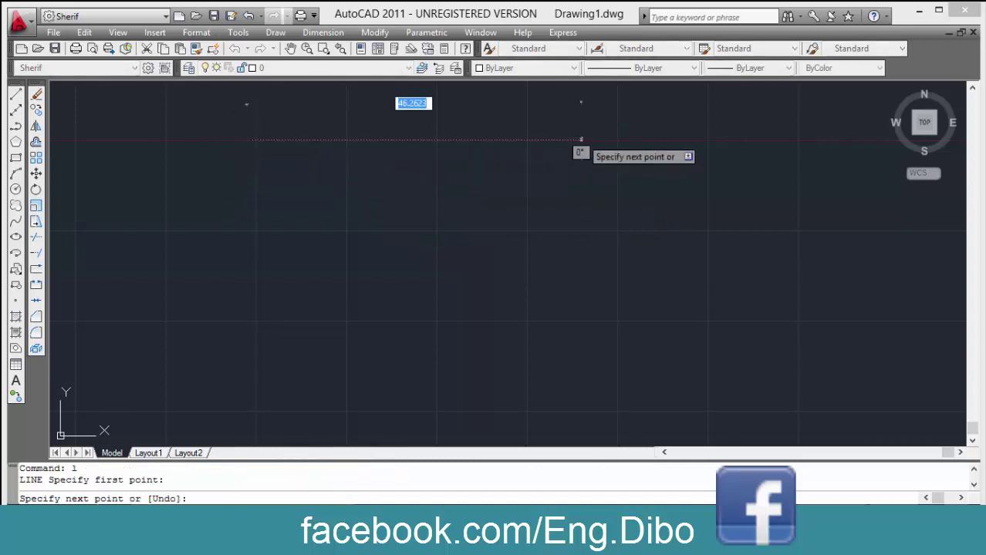
click(580, 138)
click(420, 248)
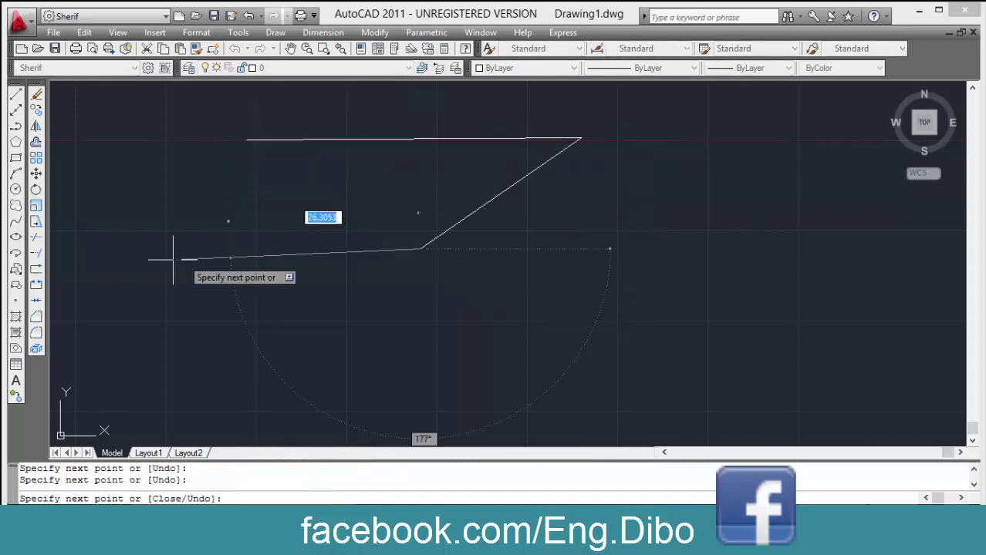
click(127, 257)
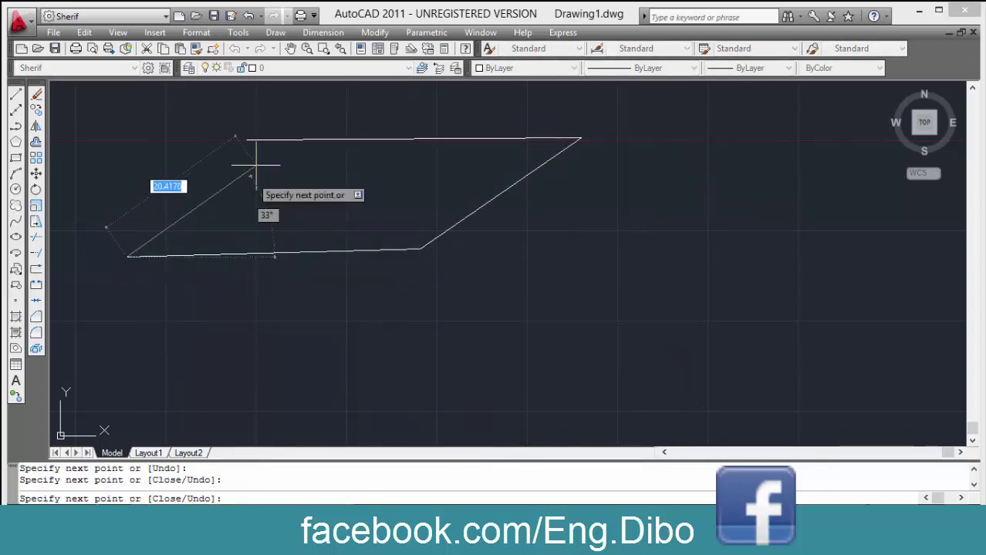
click(249, 140)
key(Return)
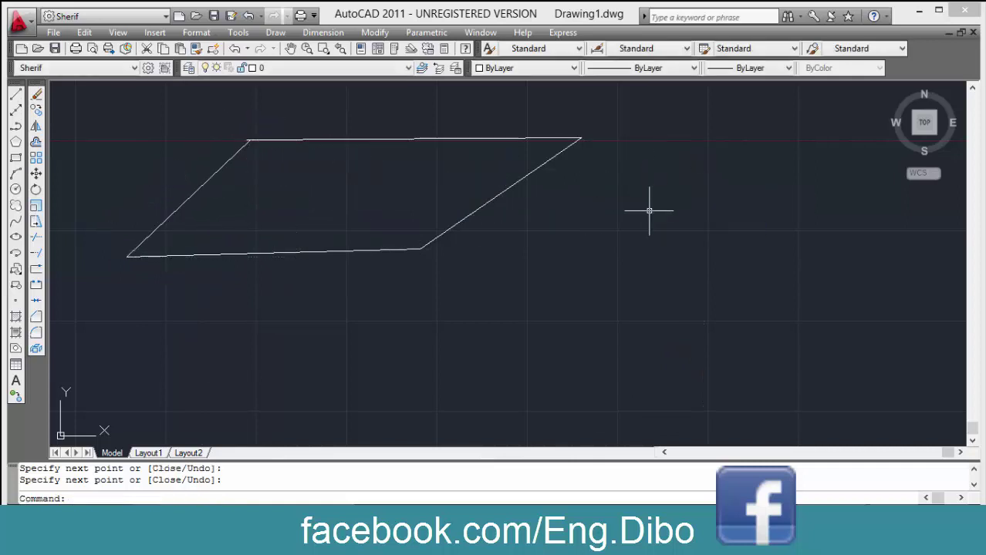
Add a line running parallel just inside the parallelogram's right slanted side.
scroll(571, 249, up, 2)
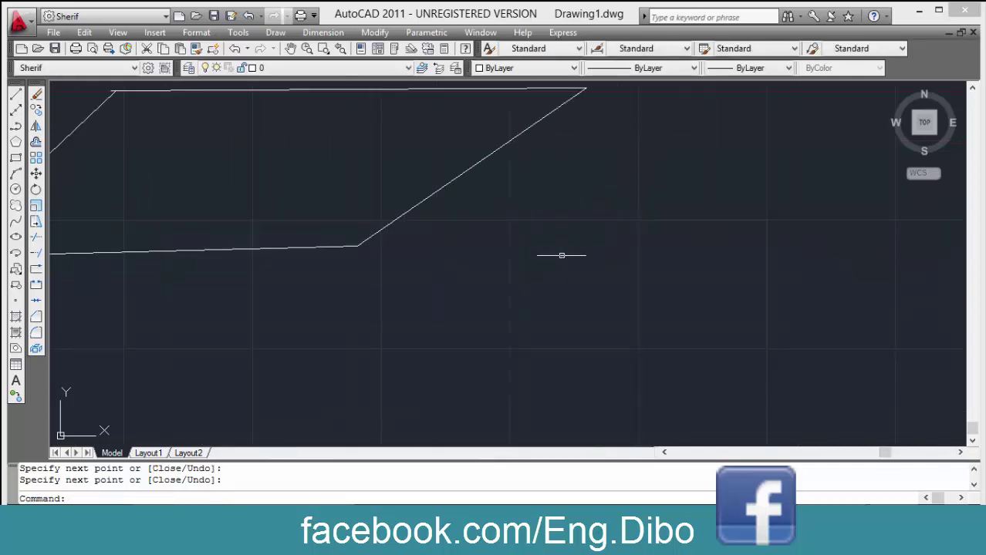
middle_drag(555, 196, 555, 260)
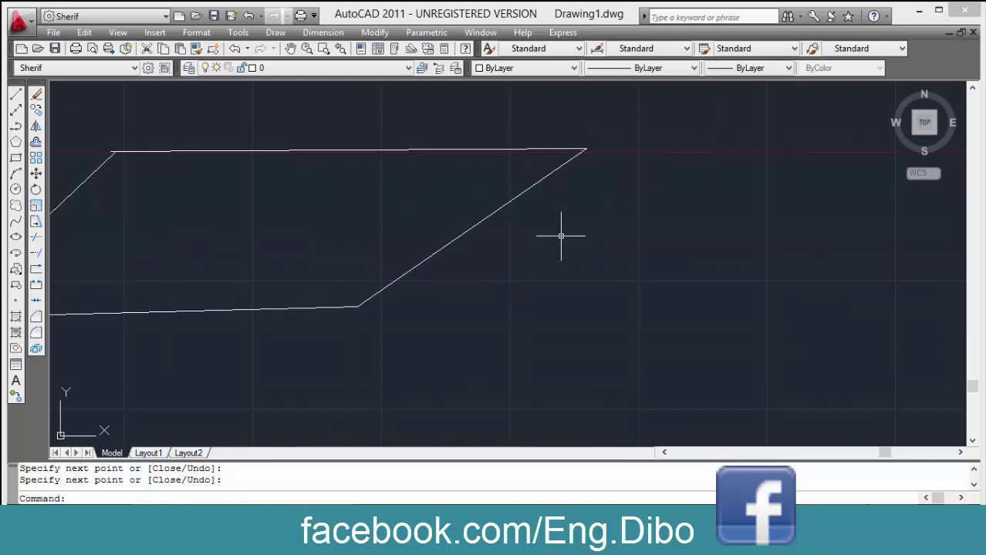
text(l)
key(Return)
click(548, 160)
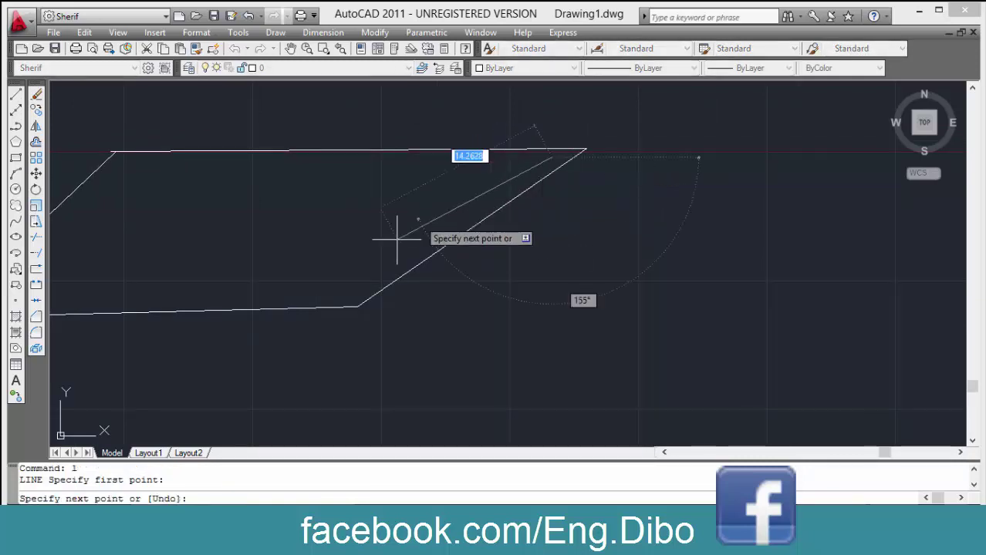
click(355, 295)
key(Escape)
key(Escape)
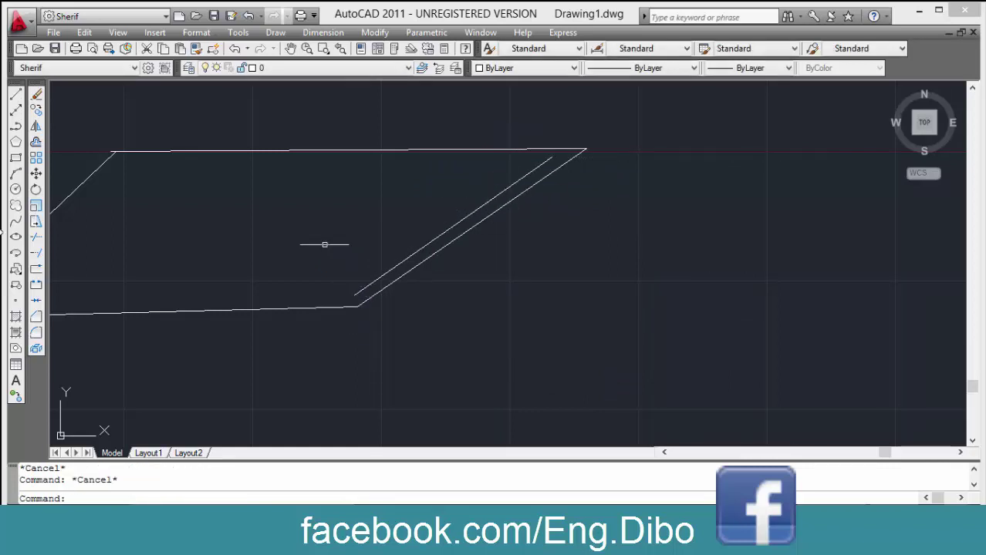
Draw a short horizontal line below the parallelogram.
mouse_move(318, 310)
middle_down()
mouse_move(449, 279)
mouse_move(458, 290)
middle_up()
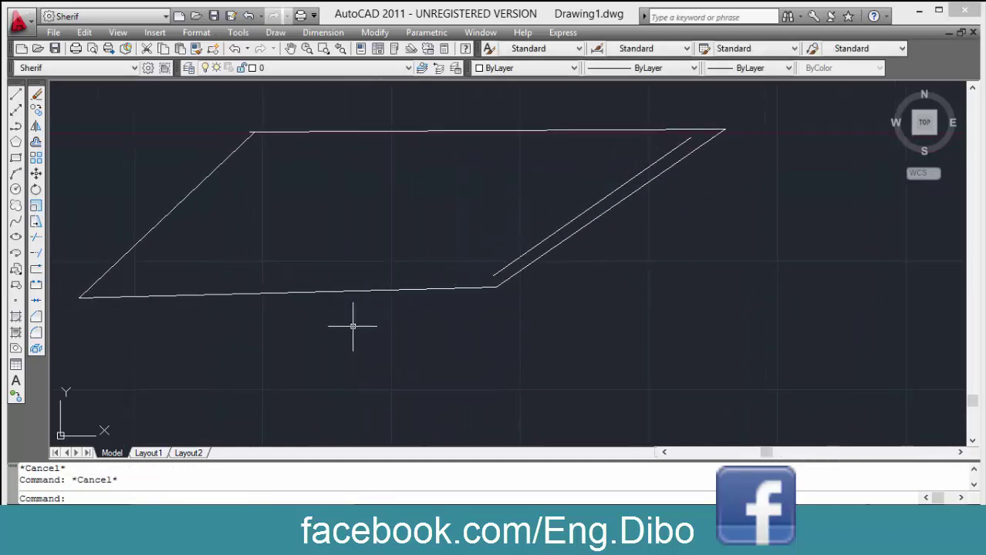
text(l)
key(Return)
click(503, 364)
click(671, 357)
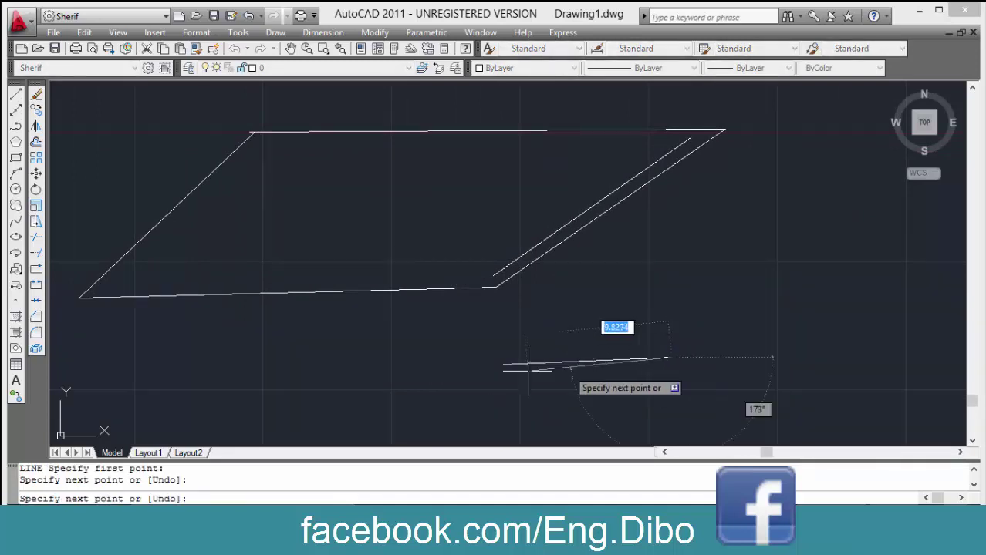
key(Return)
Draw a vertical line and a diagonal line from the same corner below the slab.
key(Return)
click(506, 384)
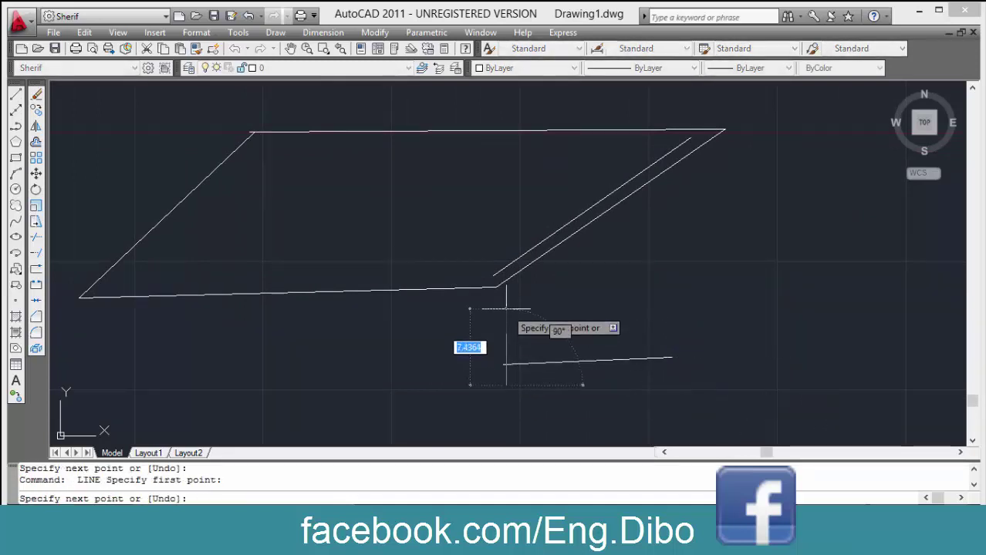
click(506, 310)
key(Return)
key(Return)
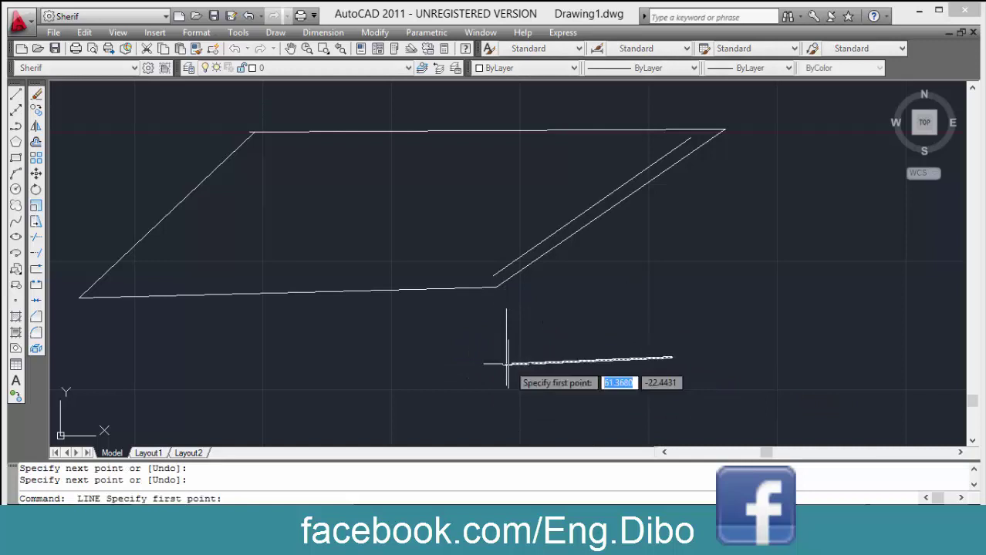
click(506, 364)
click(596, 295)
key(Escape)
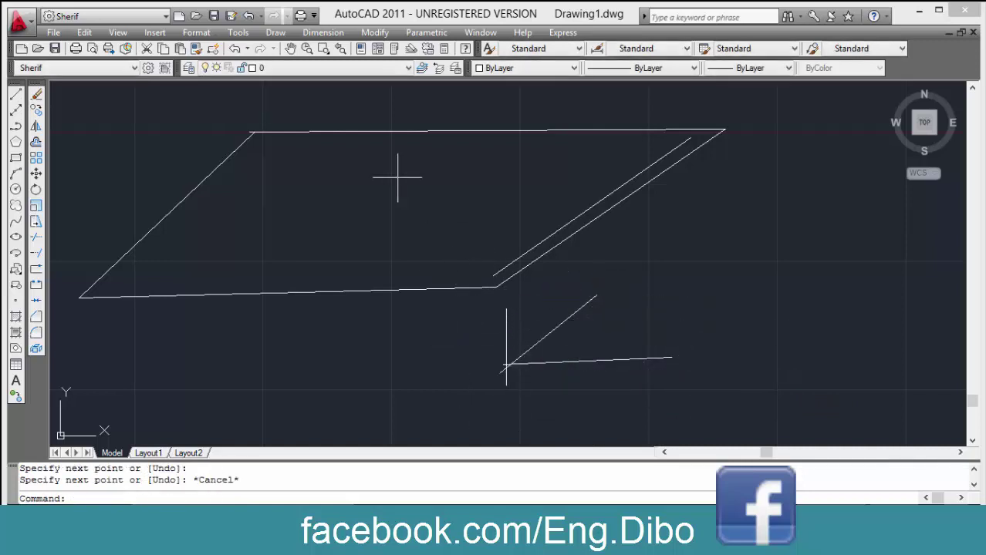
middle_drag(472, 232, 469, 251)
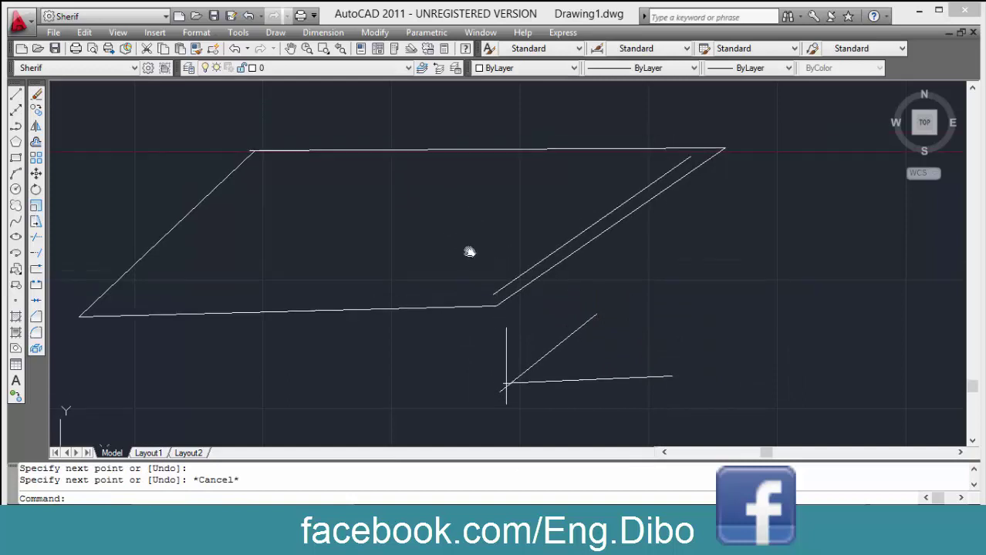
click(601, 222)
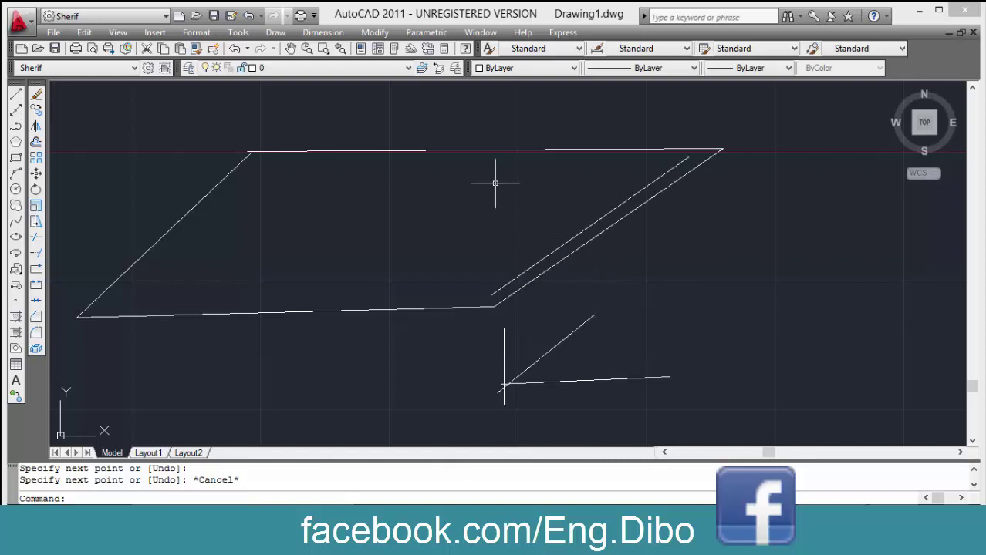
Draw thickness edges down from the slab's top-right corner and along the slanted side.
text(l)
key(Return)
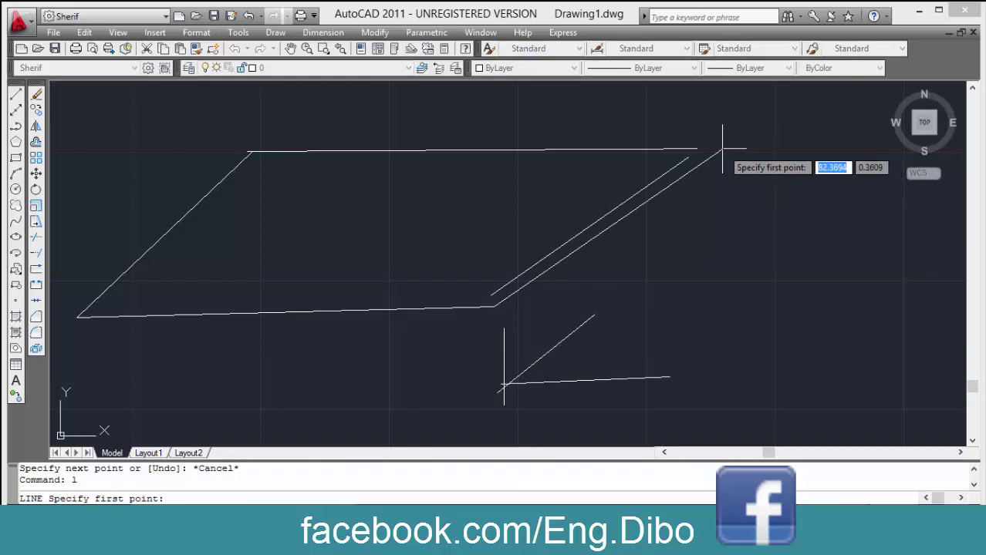
click(722, 149)
click(724, 176)
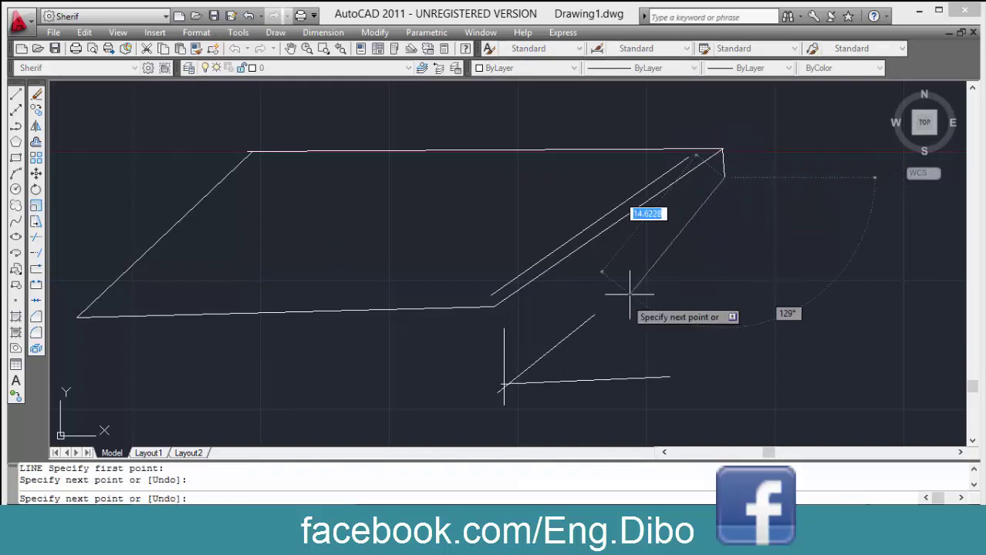
click(501, 320)
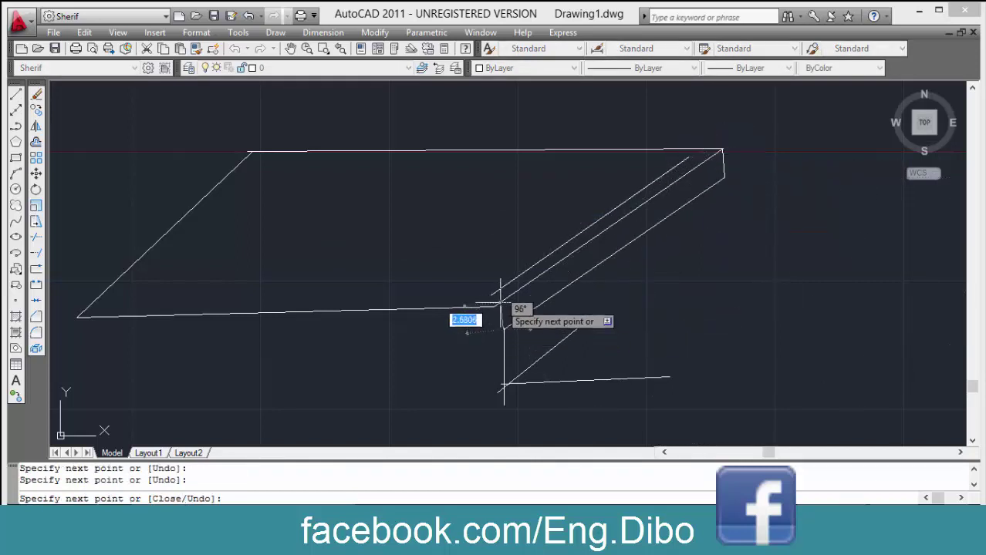
click(500, 306)
key(Return)
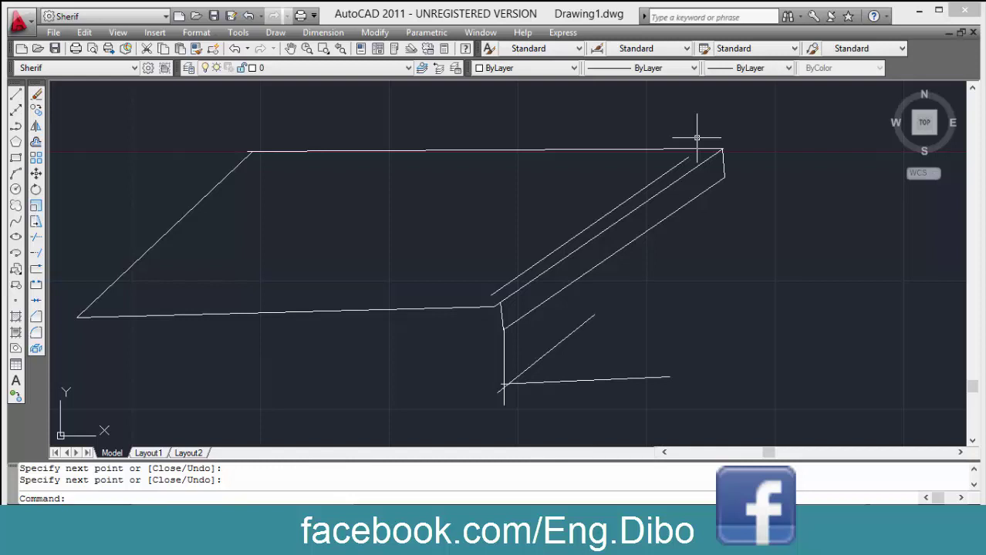
Erase the three stray lines below the slab with a selection window.
text(e)
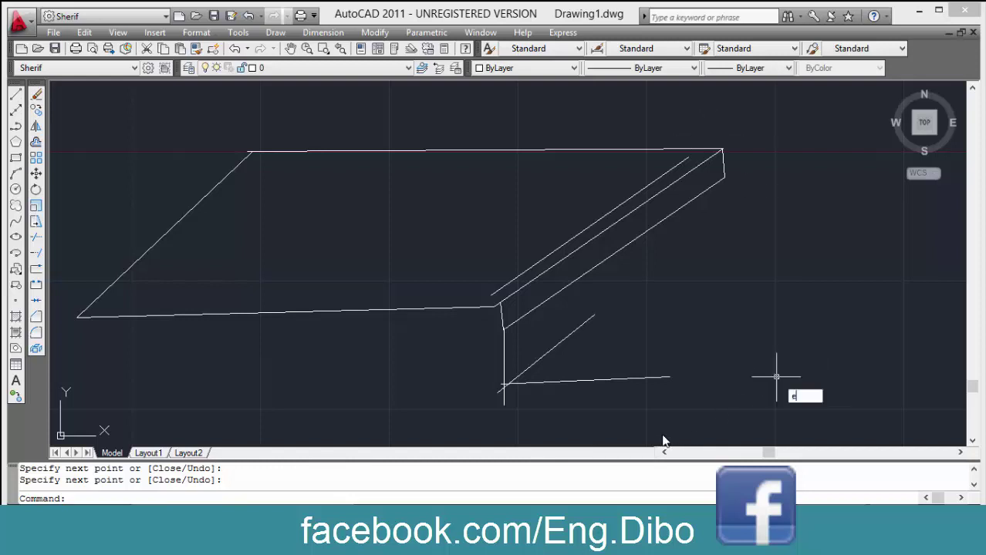
key(Return)
click(686, 421)
click(497, 370)
key(Return)
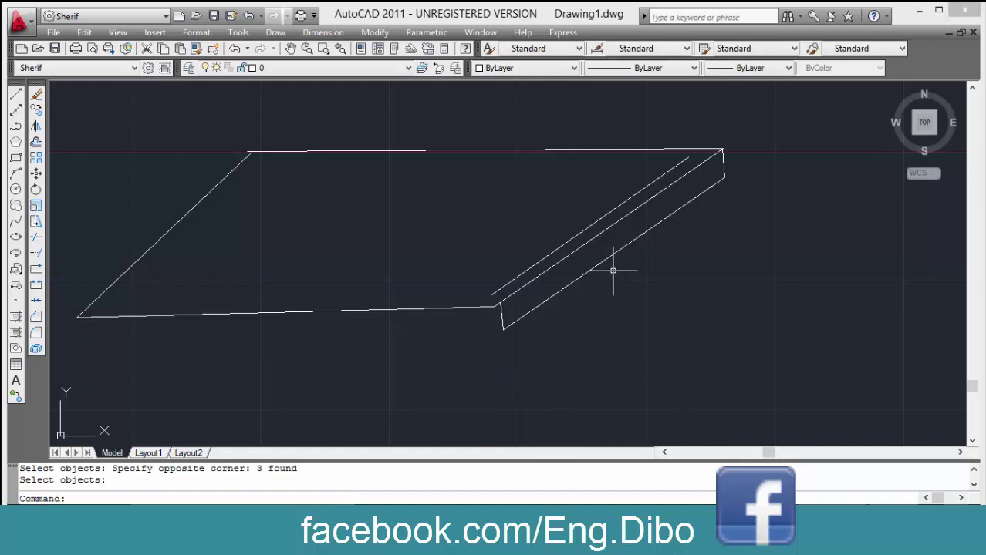
Draw a base line slanting down-left from the right, then running horizontally left.
text(l)
key(Return)
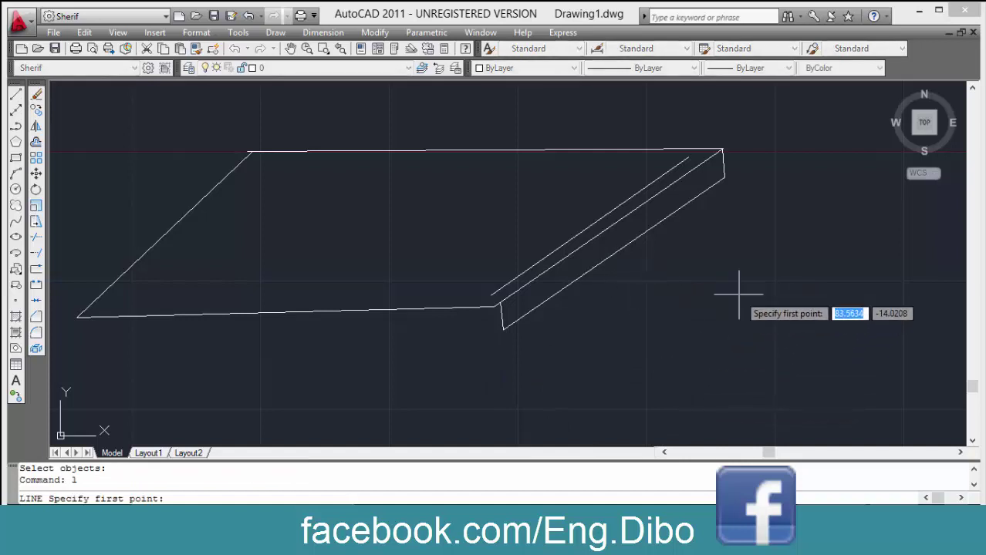
click(741, 293)
click(463, 438)
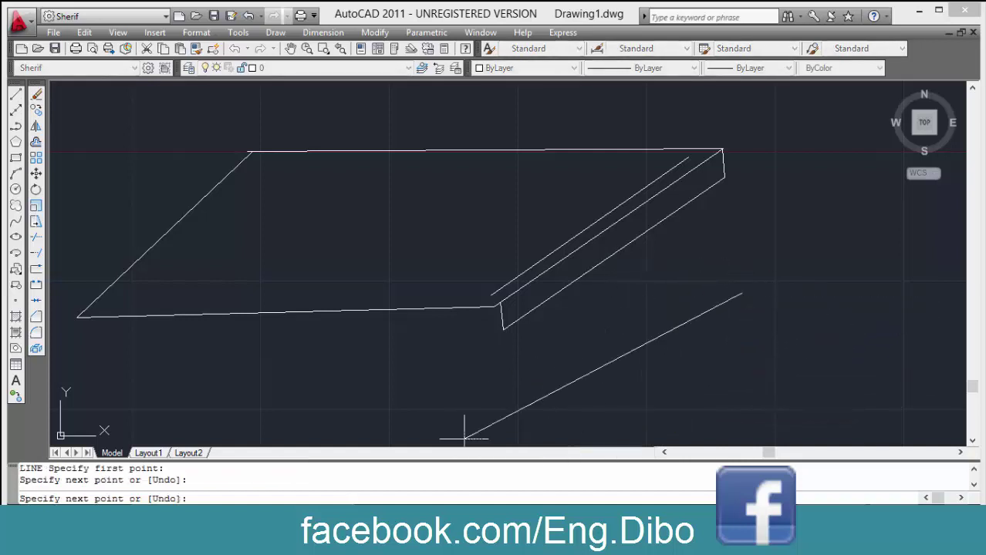
click(141, 438)
key(Escape)
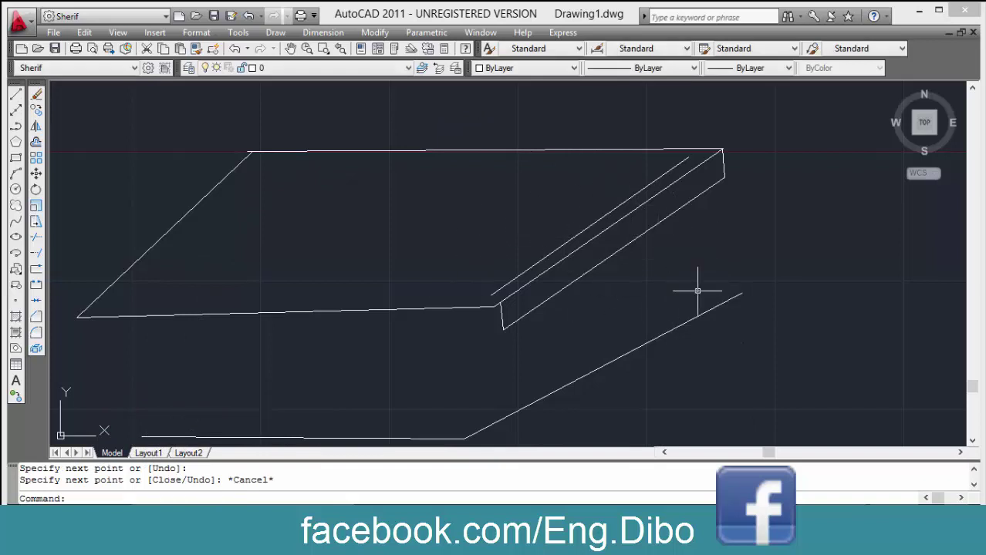
Draw a vertical line straight down from the slab's top-right corner.
text(l)
key(Return)
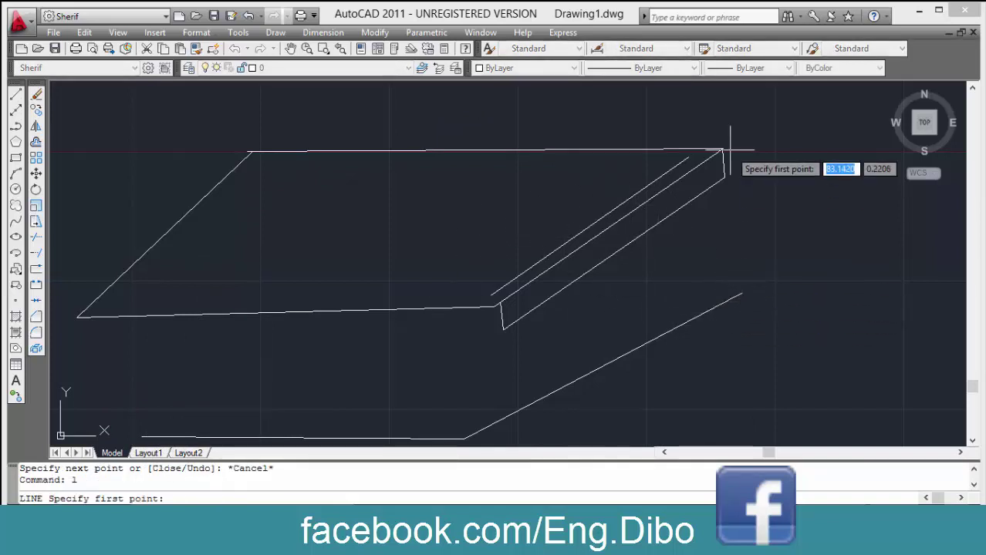
click(727, 148)
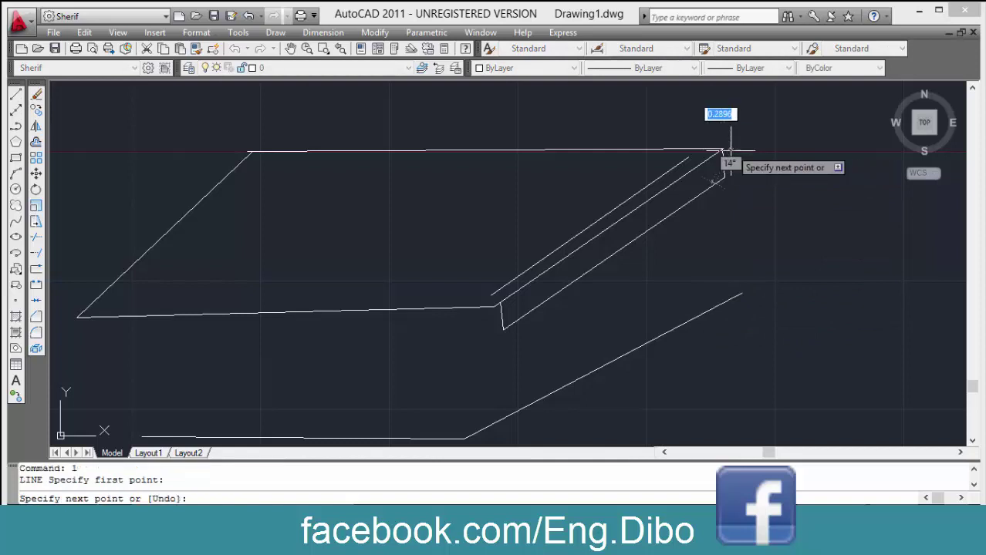
click(729, 299)
key(Return)
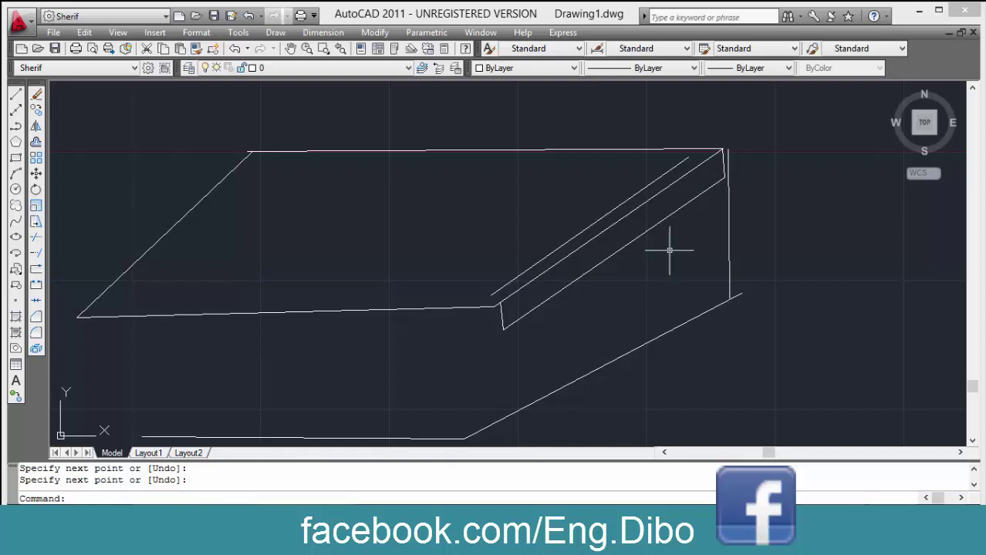
middle_drag(668, 249, 695, 226)
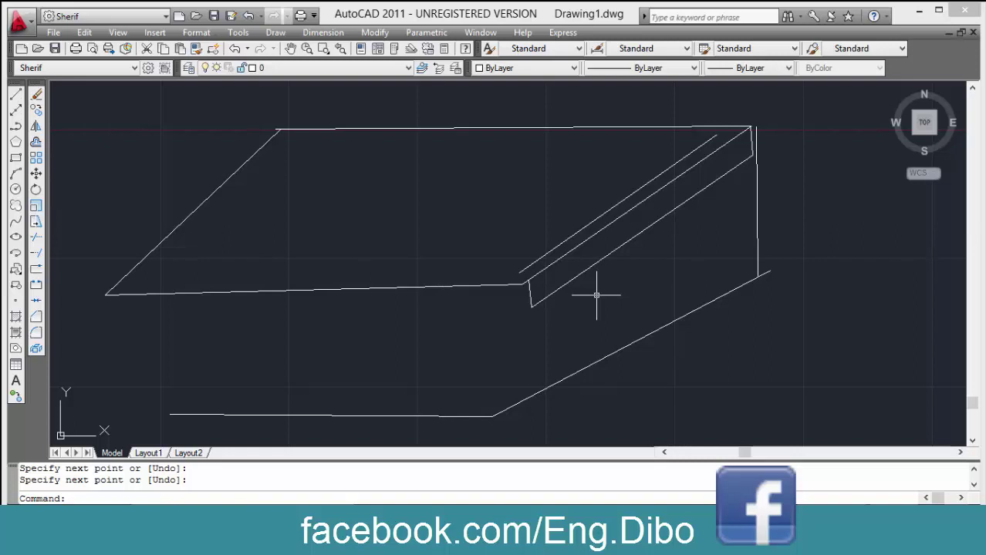
Erase everything and draw a three-point arc from lower left, over the top, to the right.
key(ctrl+a)
key(Delete)
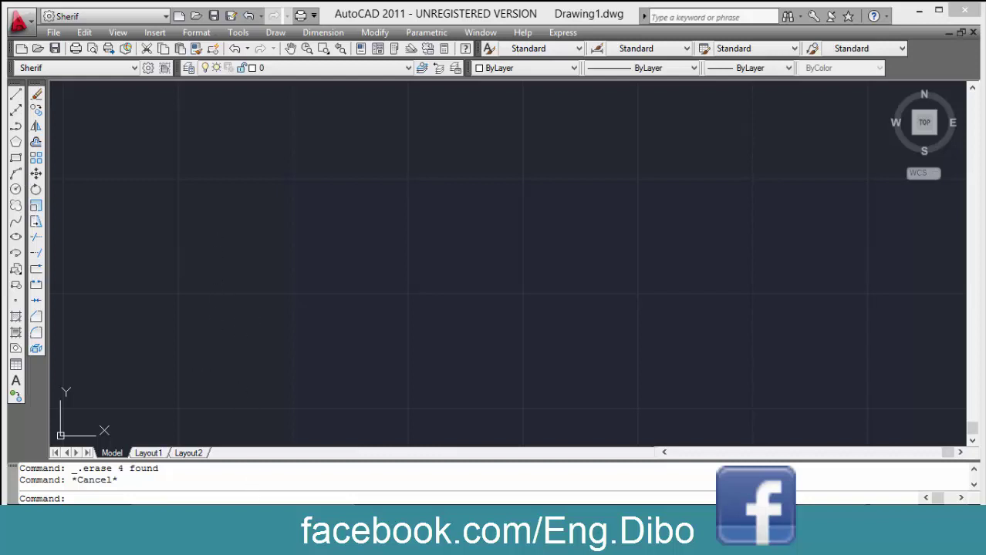
text(a)
key(Return)
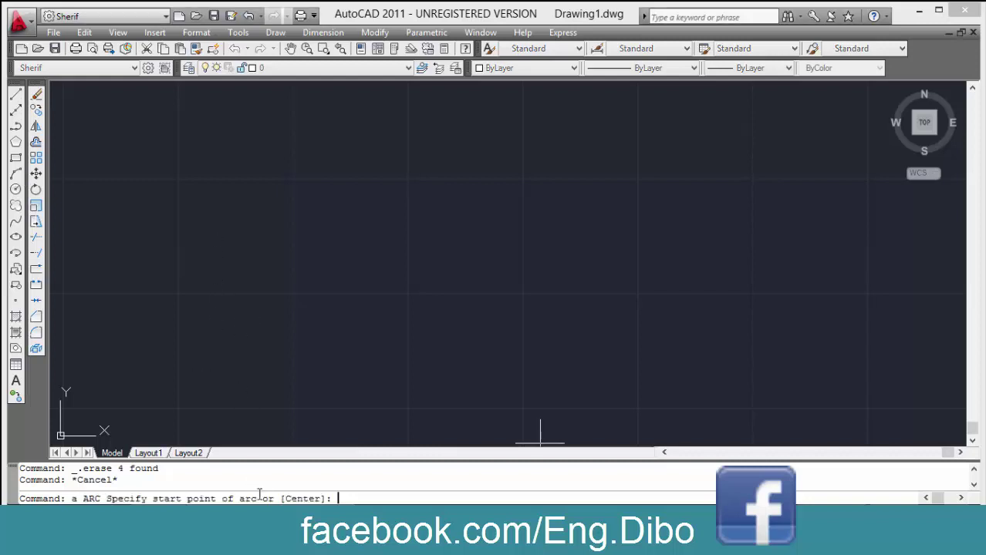
click(248, 282)
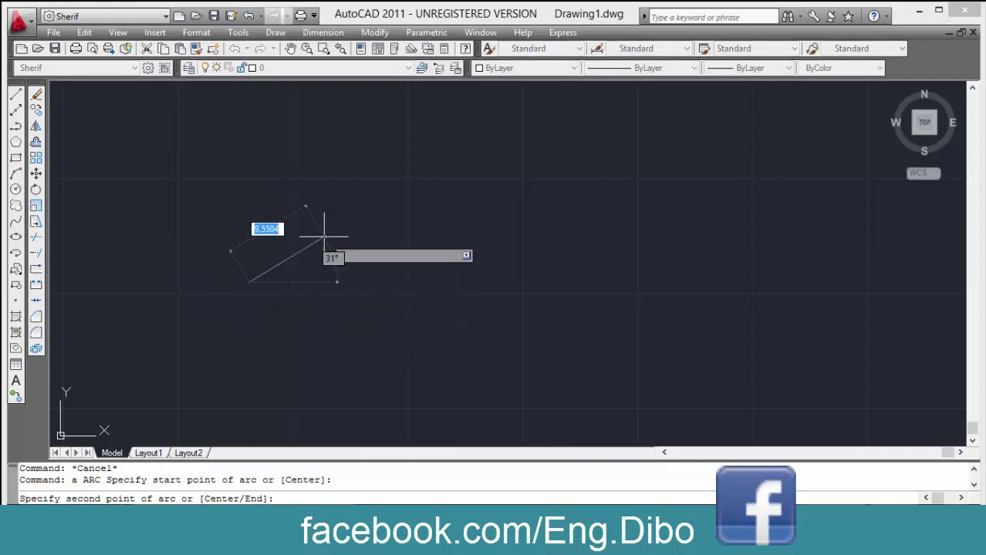
click(400, 136)
click(679, 266)
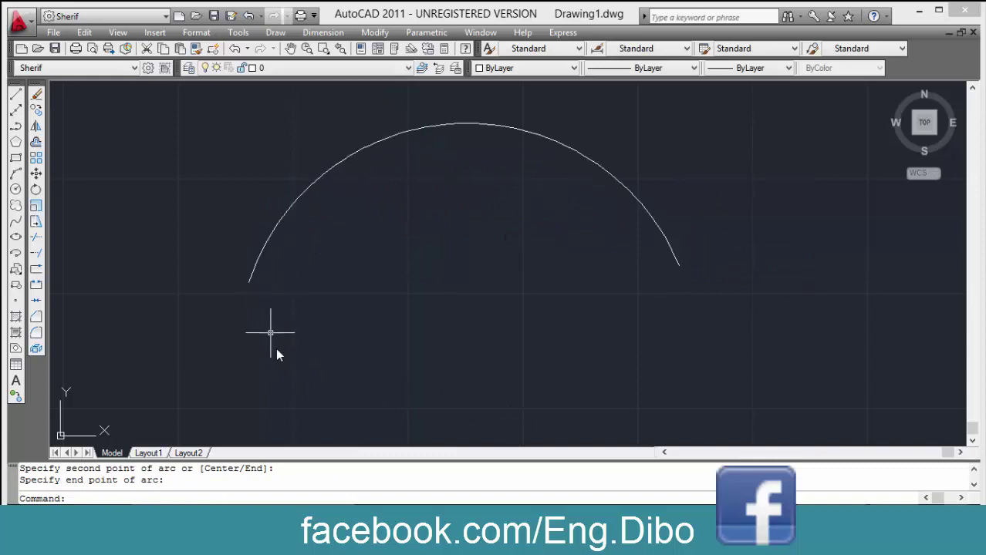
Draw two short lines at the arc's left end forming an arrowhead.
text(l)
key(Return)
click(249, 281)
click(243, 279)
key(Return)
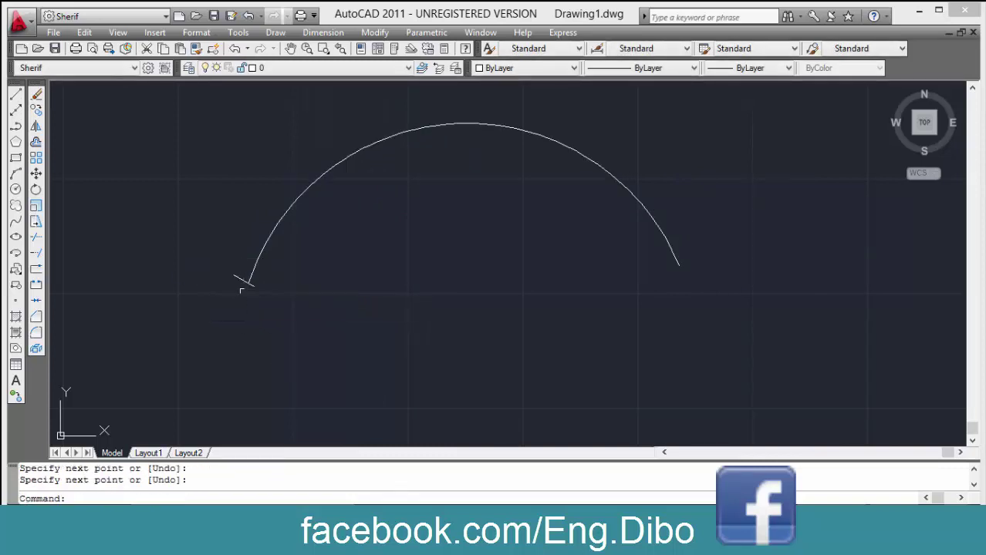
key(Return)
click(250, 282)
click(251, 281)
key(Return)
Draw a radius line from the arc's centre point up to its top.
text(l)
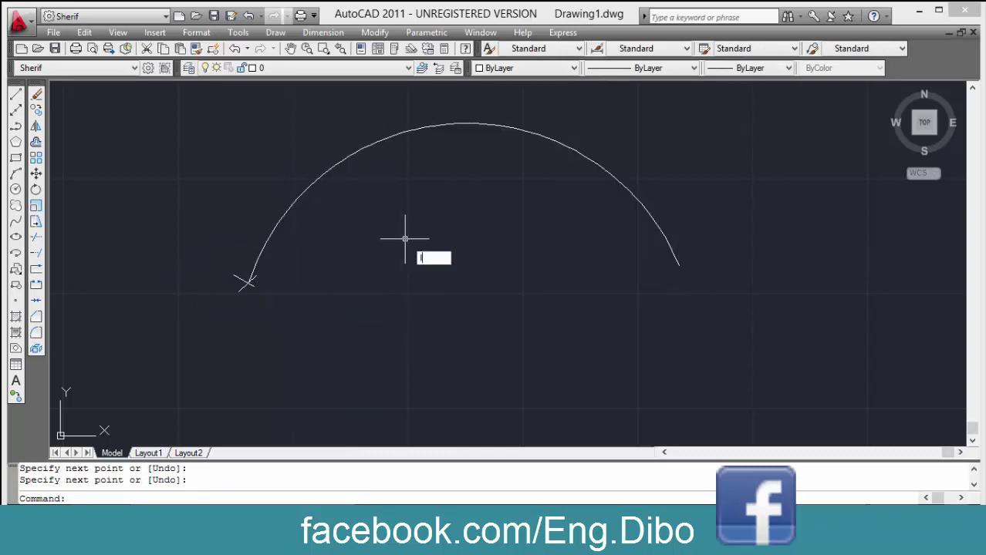
key(Return)
click(450, 353)
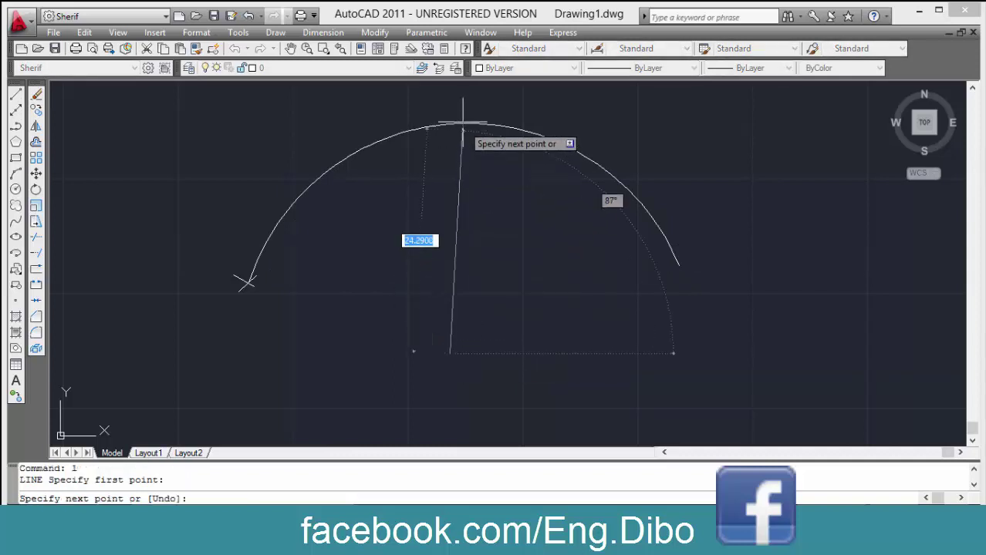
click(462, 124)
key(Return)
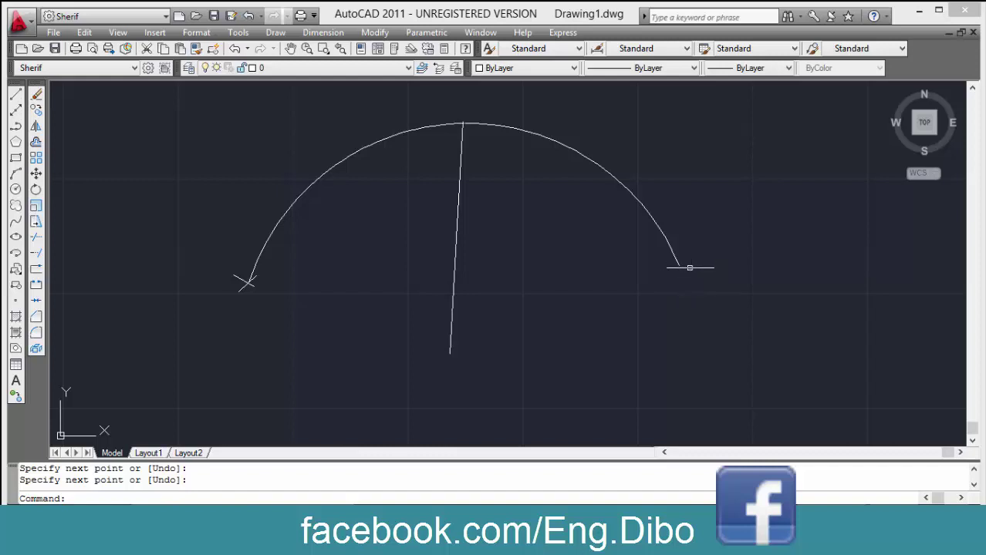
Draw a slanted tangent line up from the arc's right end.
text(l)
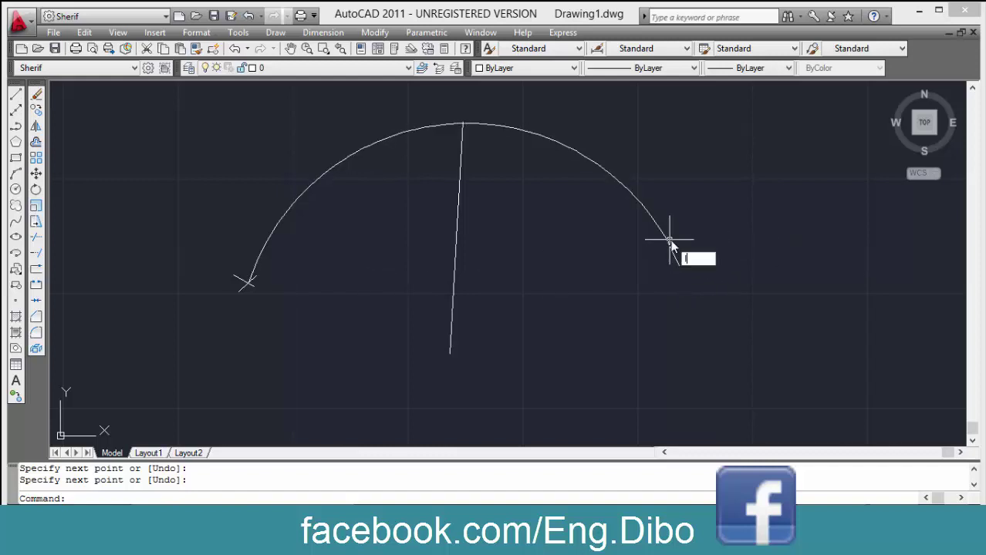
key(Return)
click(682, 265)
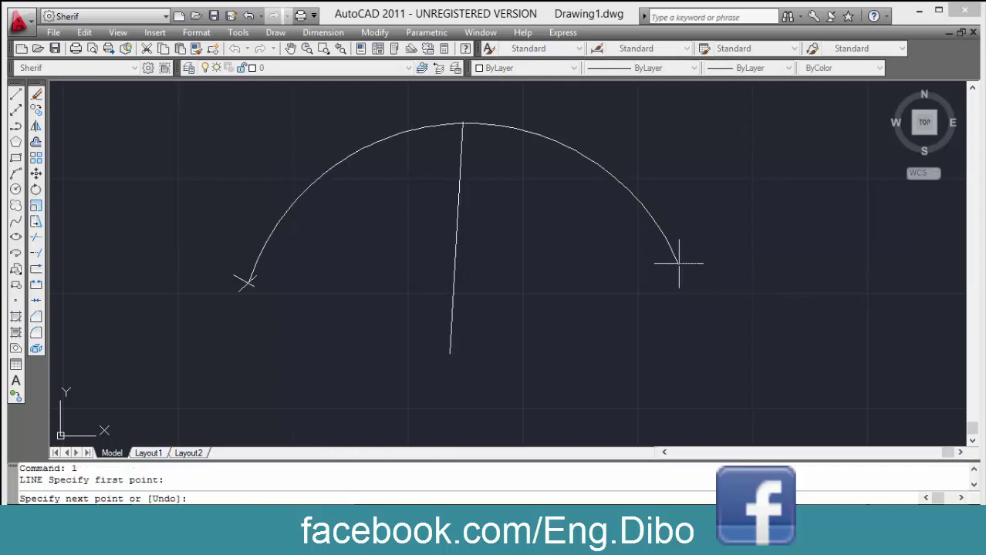
click(620, 121)
key(Return)
key(Return)
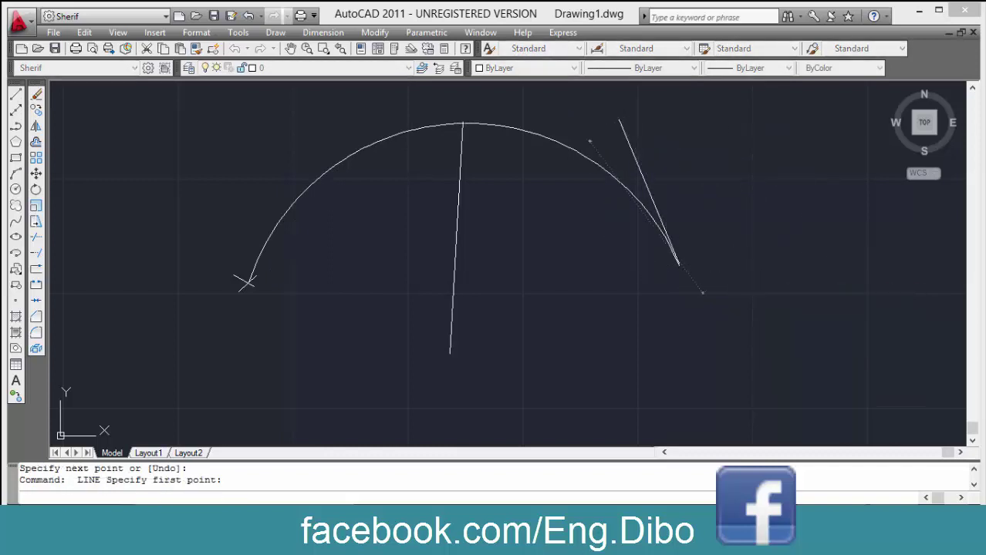
click(620, 121)
key(Escape)
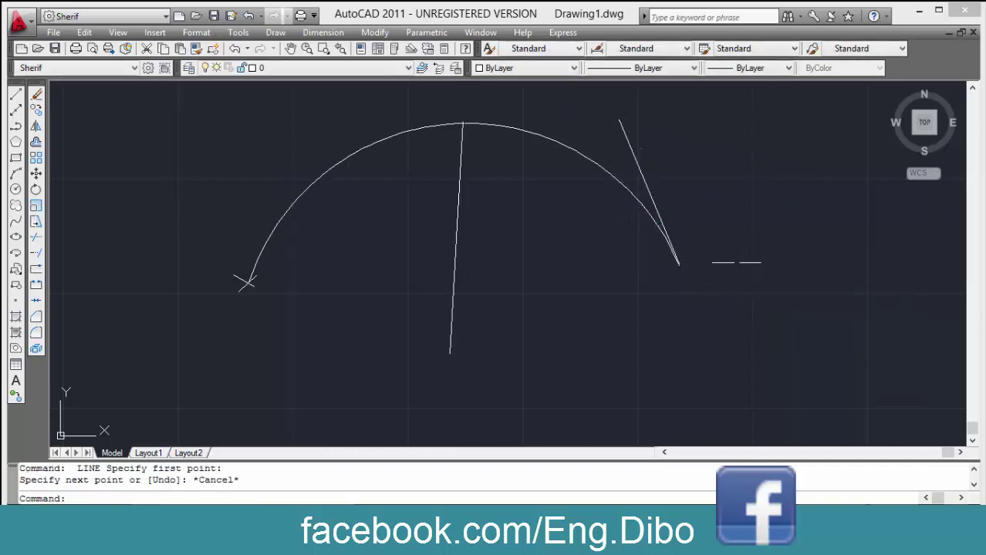
Draw a horizontal line through the arc's right endpoint.
text(l)
key(Return)
click(727, 267)
click(615, 267)
key(Return)
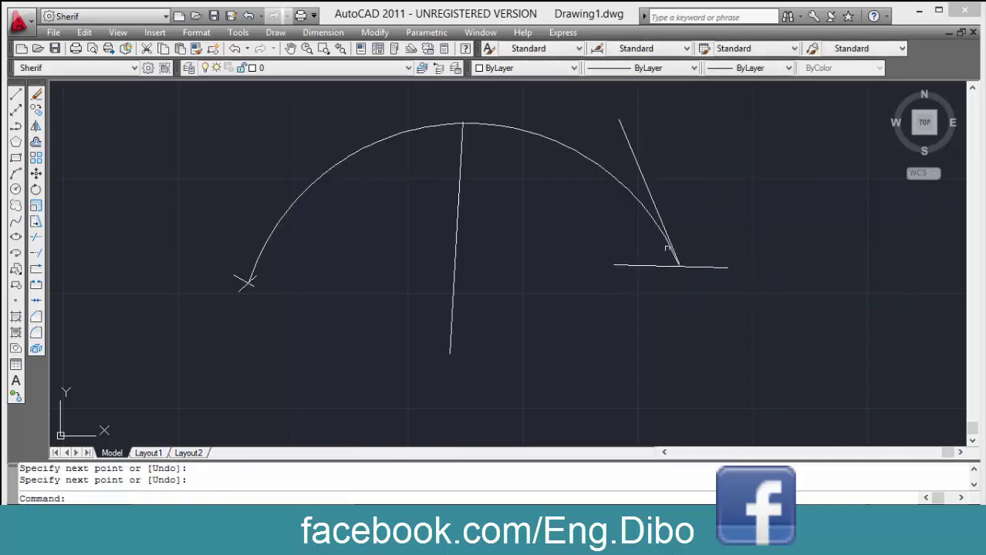
key(Escape)
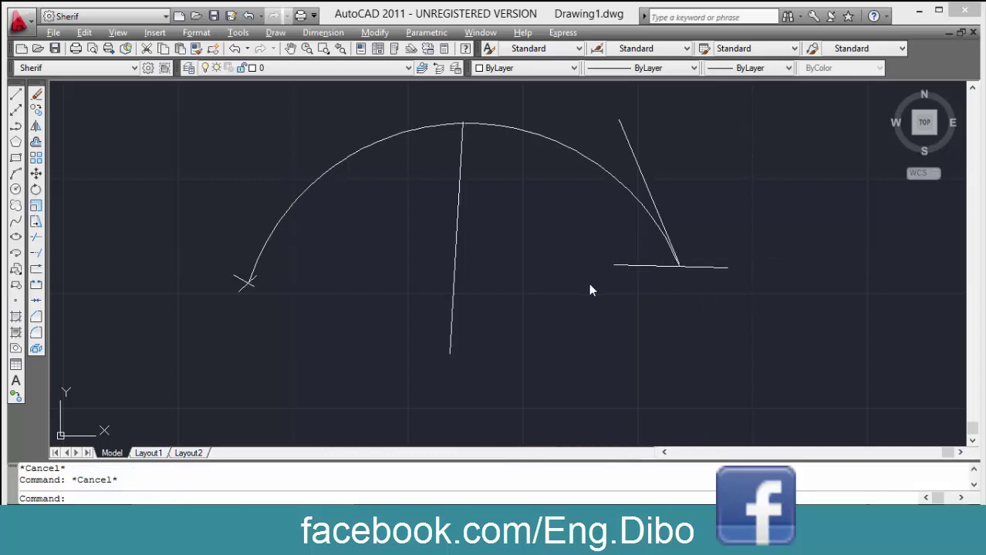
text(l)
key(Return)
Join the arc's right end to the centre point and on to its left end, then select everything.
click(679, 267)
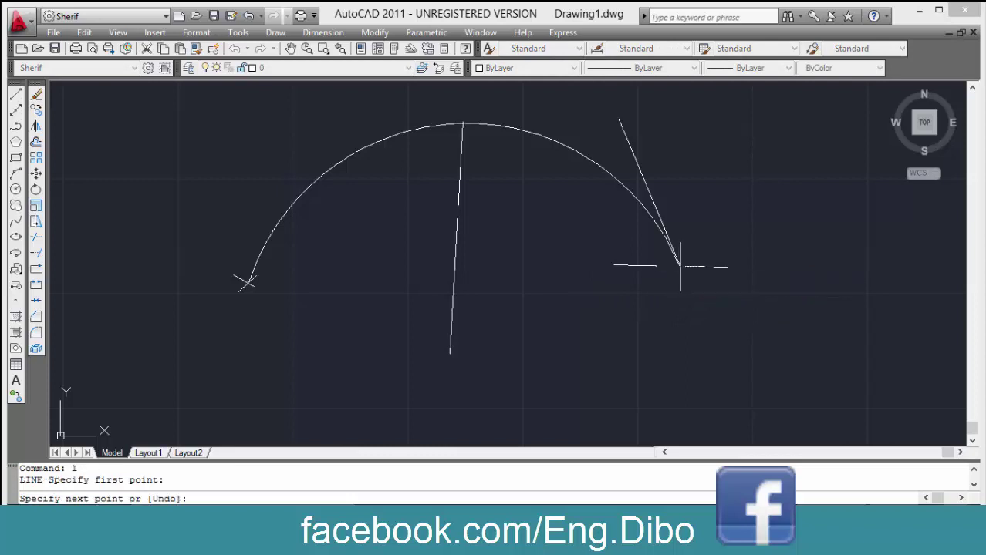
click(449, 352)
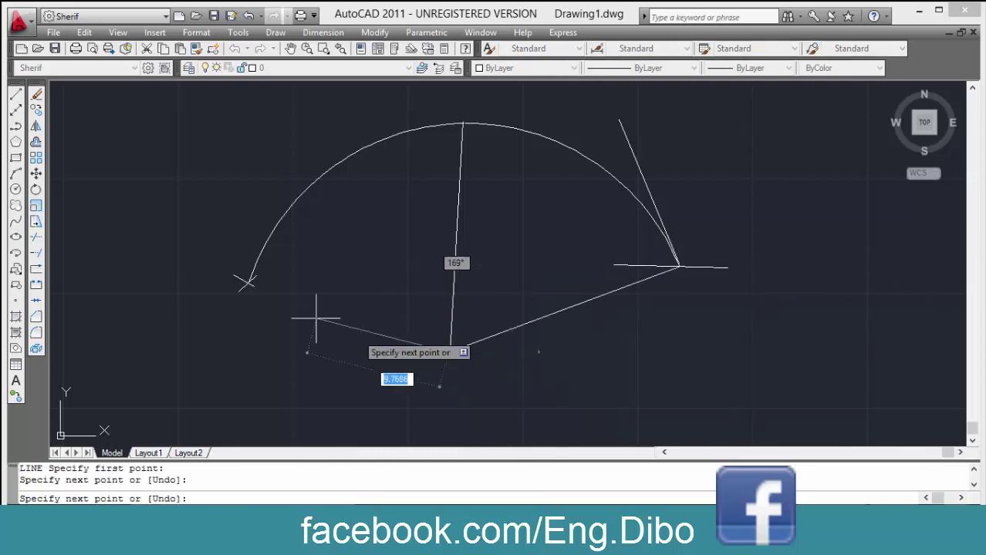
click(248, 286)
key(Return)
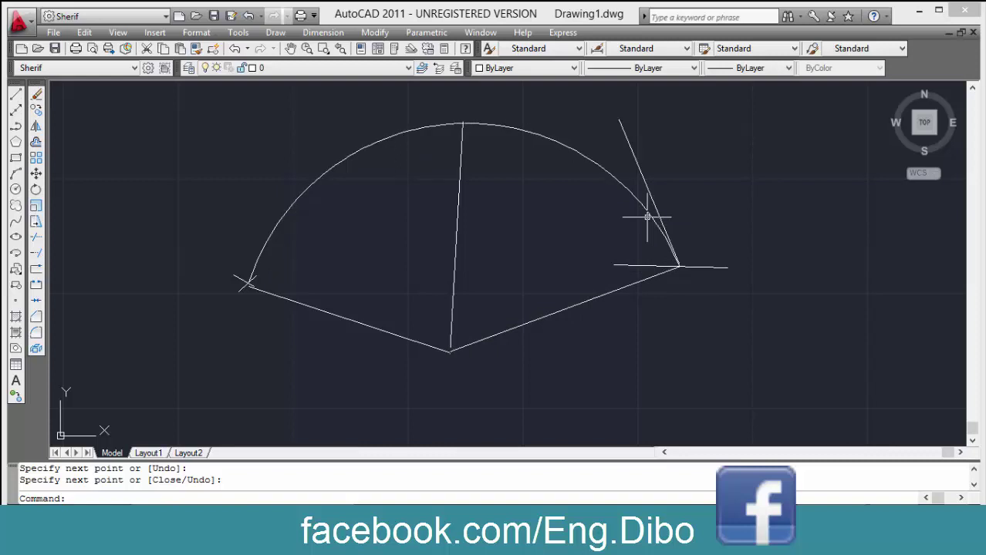
key(ctrl+a)
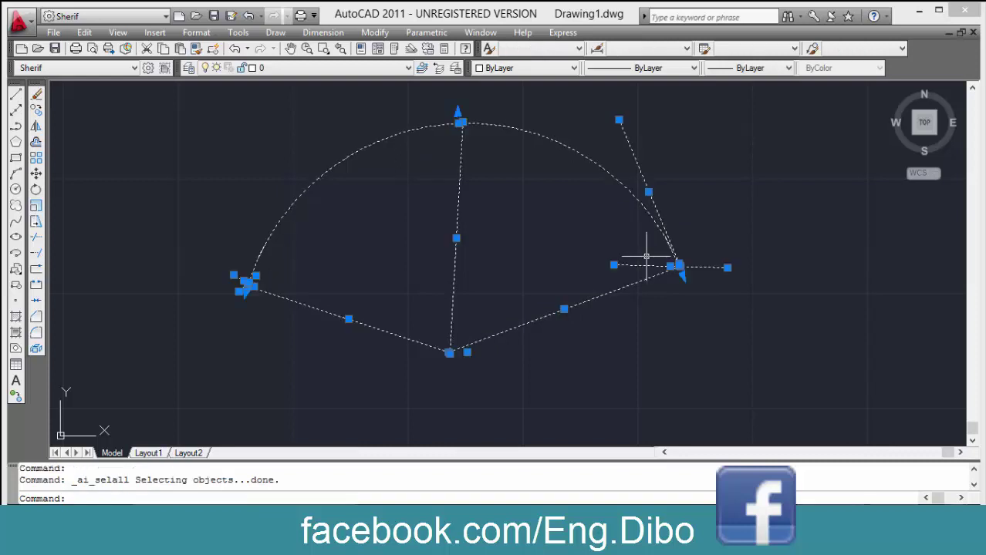
Pan to empty space and draw a new 3 Points arc with start, second and end points.
key(Escape)
key(Escape)
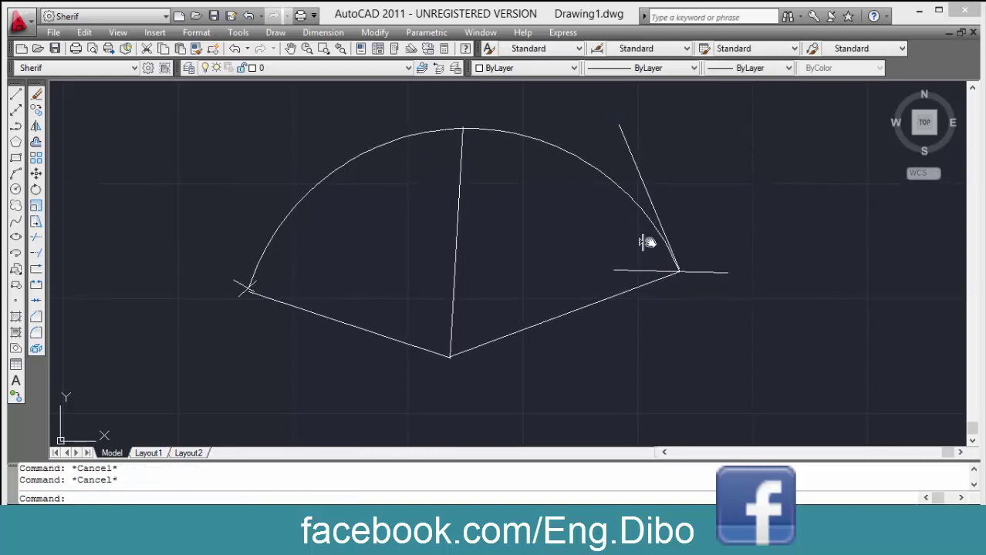
mouse_move(351, 170)
middle_down()
mouse_move(694, 216)
mouse_move(751, 198)
middle_up()
middle_drag(436, 238, 764, 222)
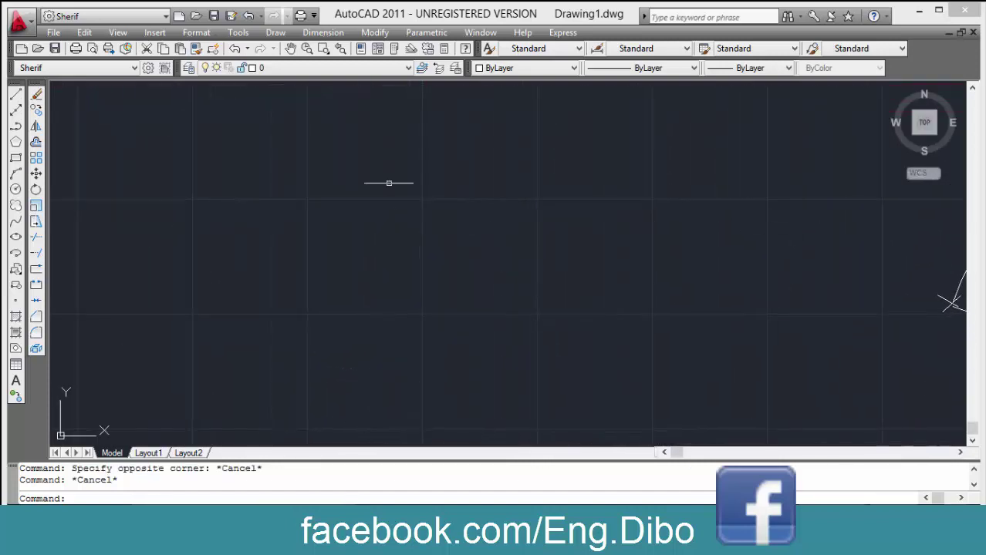
click(276, 34)
mouse_move(289, 224)
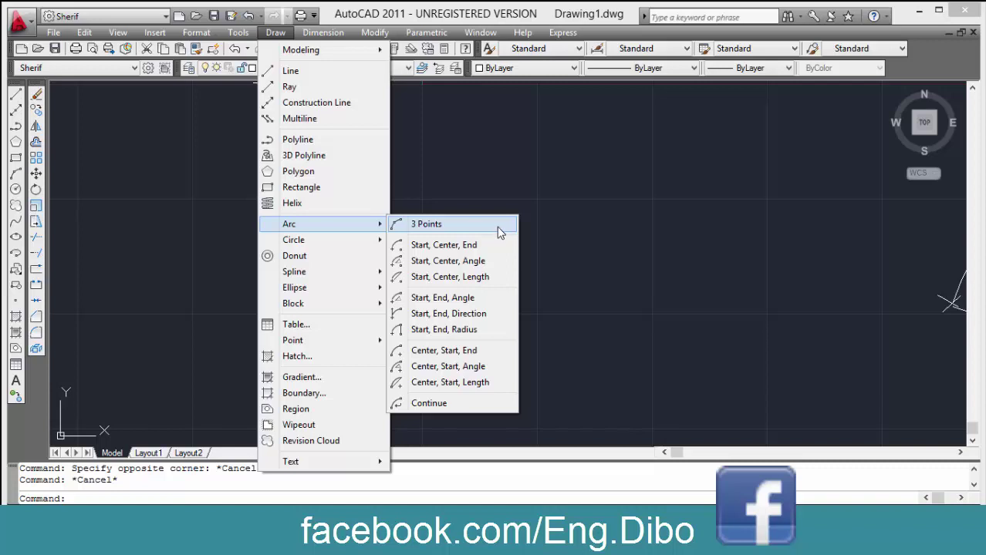
click(426, 224)
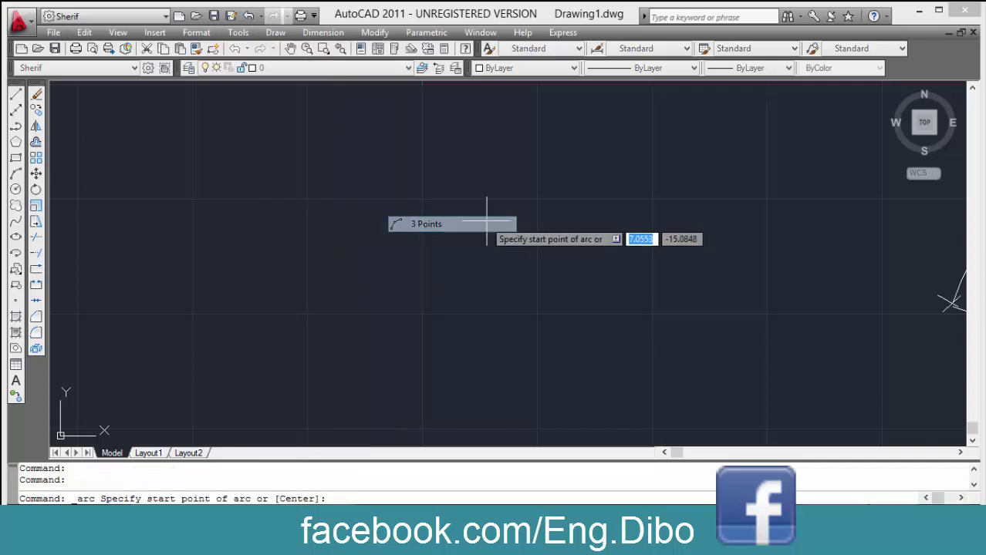
click(238, 287)
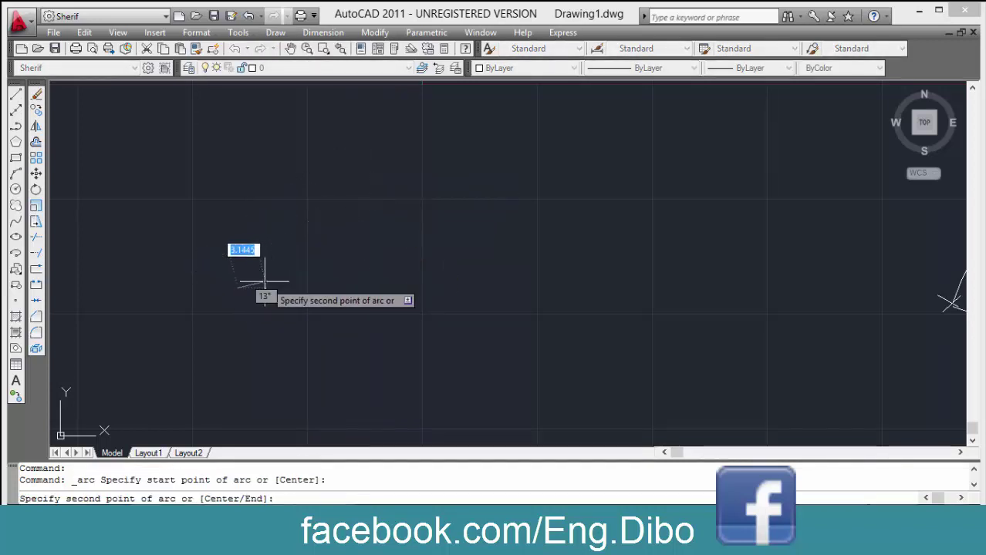
click(391, 152)
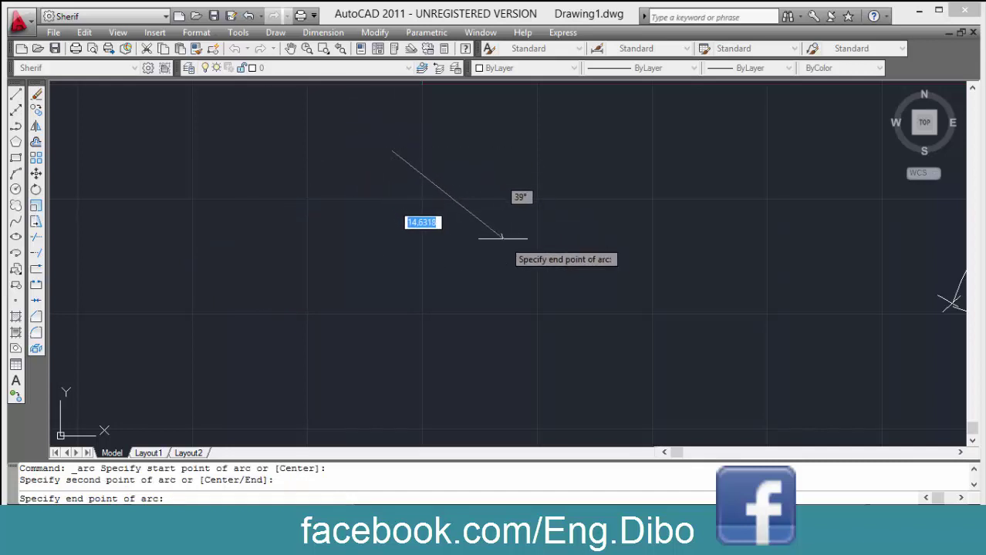
click(524, 263)
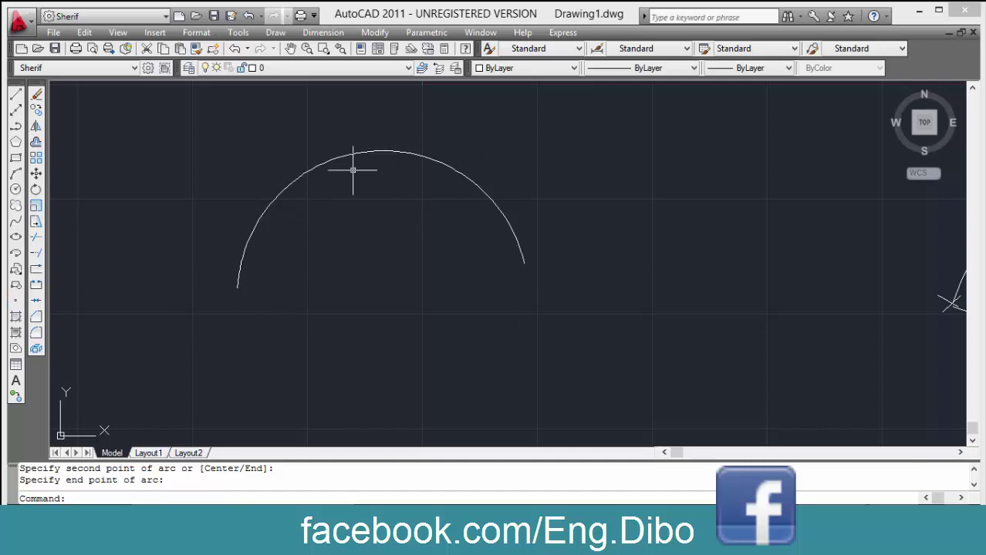
middle_drag(351, 165, 327, 171)
click(275, 32)
mouse_move(324, 223)
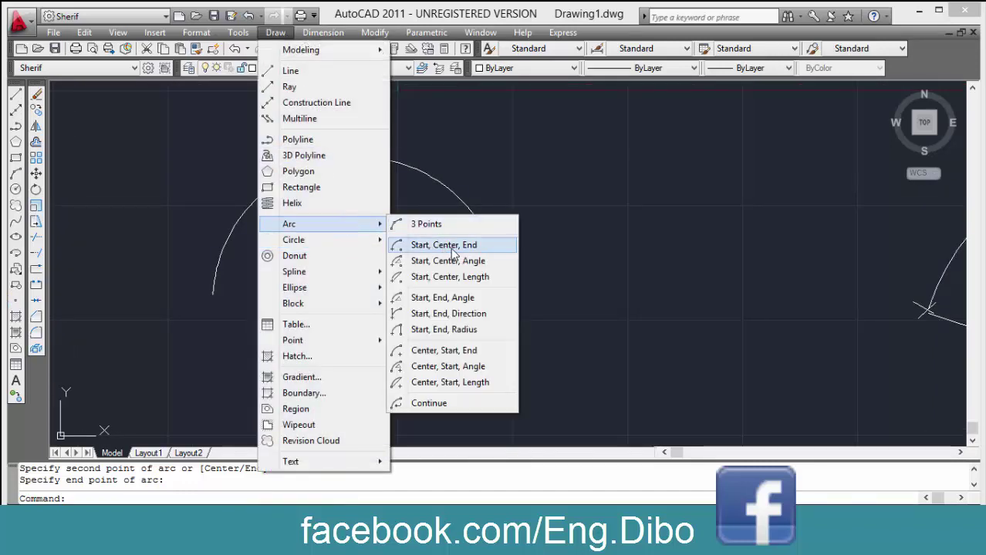
Pan the view so both the wedge drawing and the new arc are visible.
key(Escape)
key(Escape)
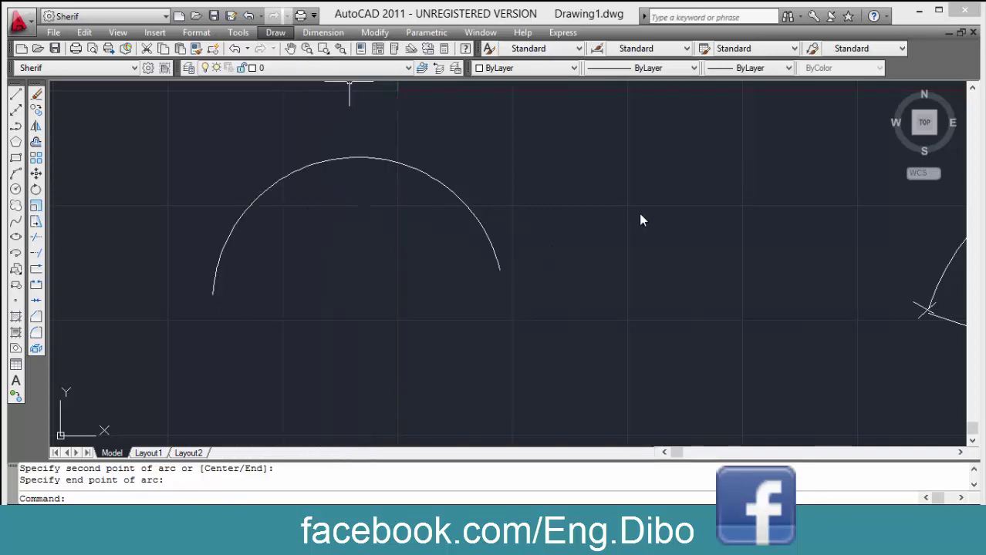
middle_drag(686, 245, 283, 221)
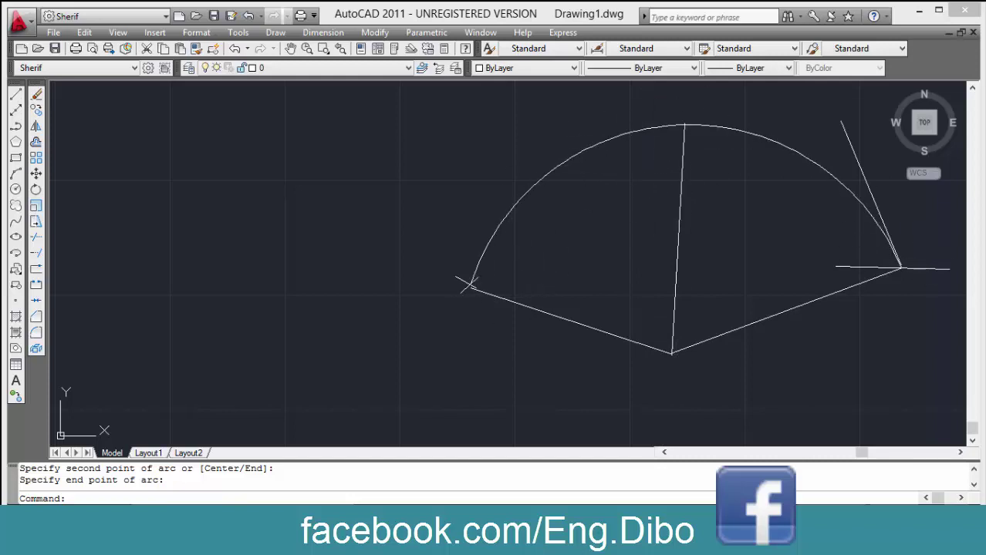
middle_drag(253, 206, 445, 198)
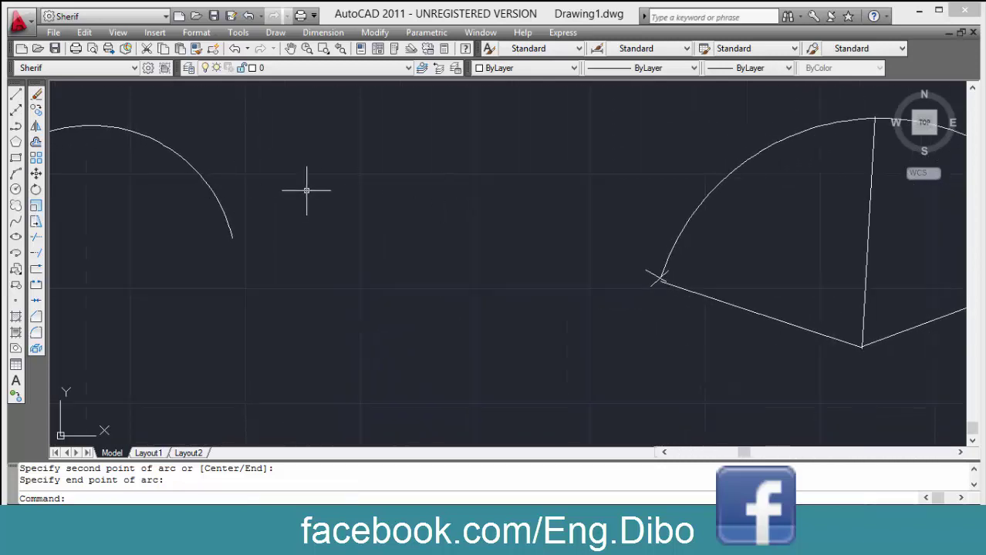
mouse_move(238, 250)
middle_down()
mouse_move(395, 270)
mouse_move(310, 271)
middle_up()
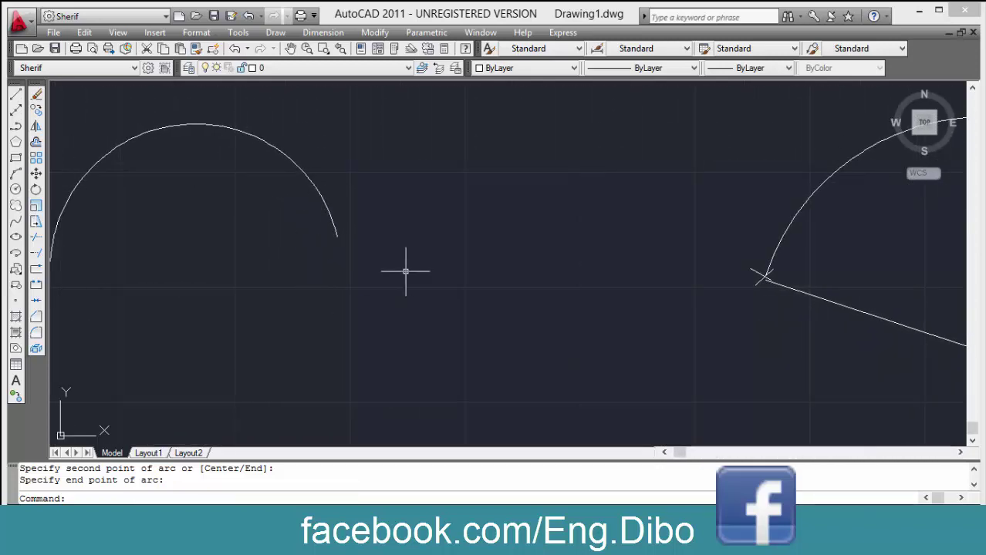
Place short line strokes marking the left and right X points between the arcs.
text(l)
key(Return)
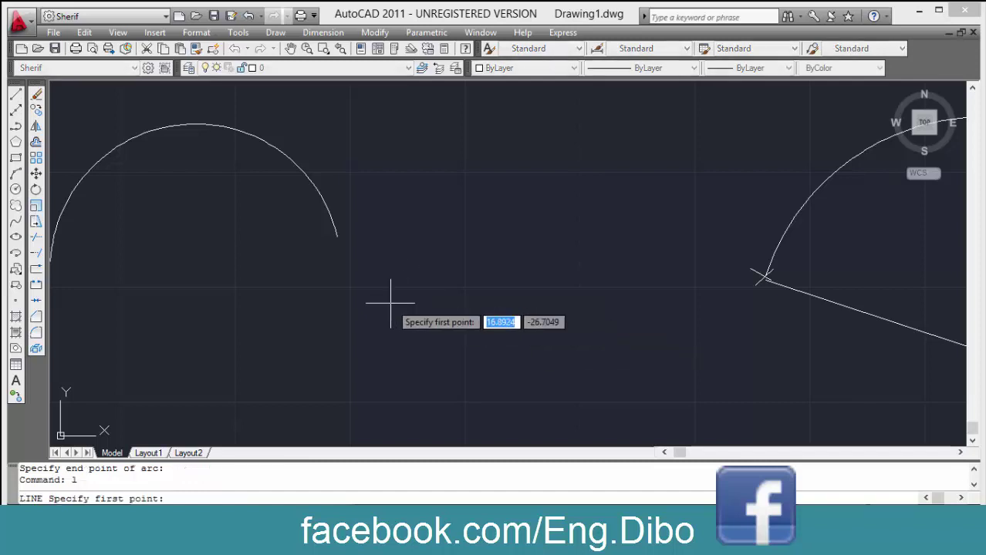
click(369, 298)
key(Return)
key(Return)
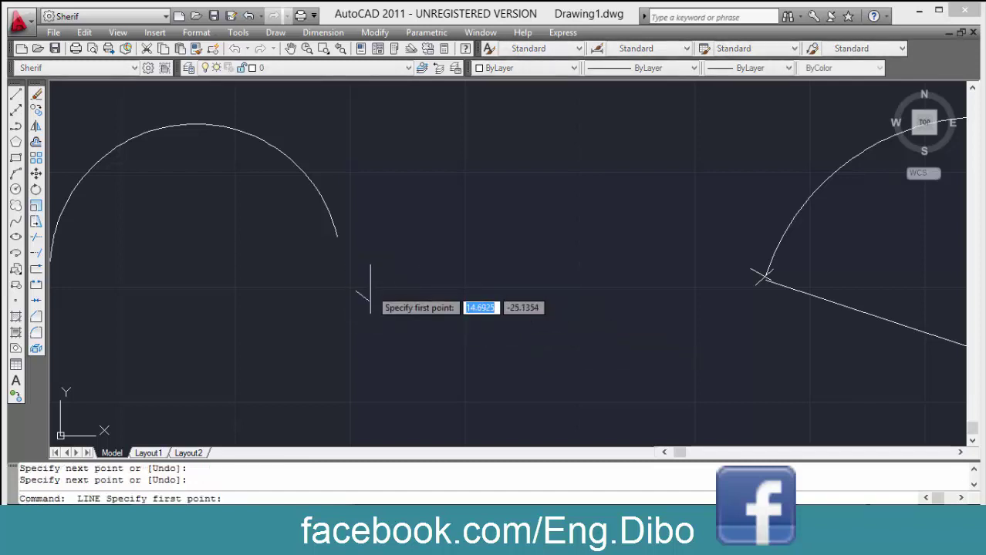
click(364, 300)
key(Return)
key(Return)
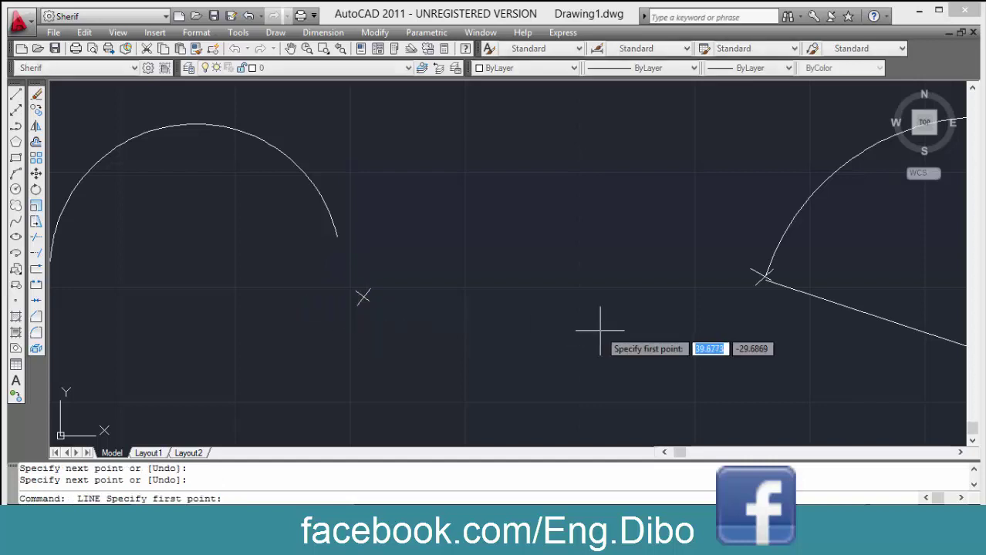
click(594, 291)
key(Return)
key(Return)
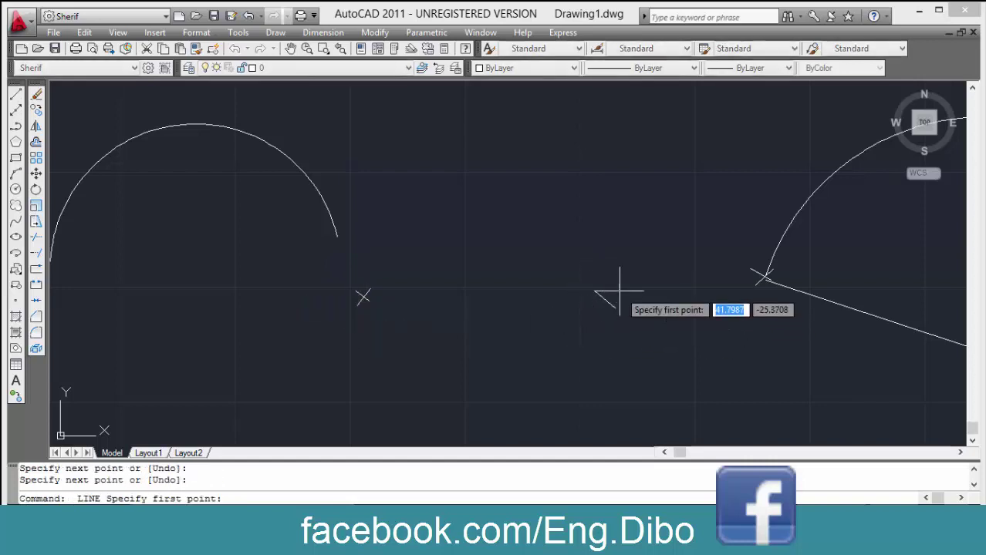
click(605, 300)
key(Return)
key(Return)
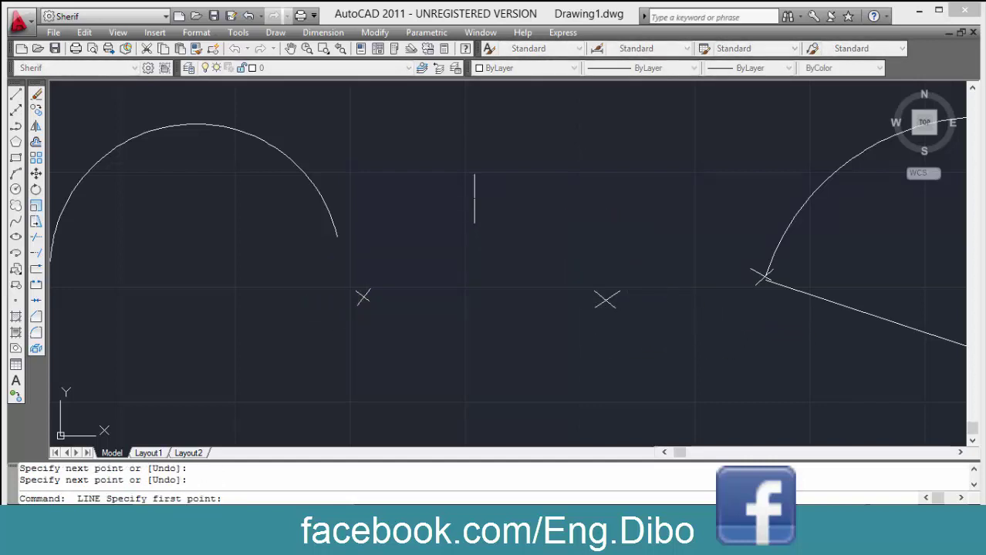
click(474, 197)
key(Escape)
Draw the lower X marker below and between the other two.
middle_drag(507, 352, 501, 352)
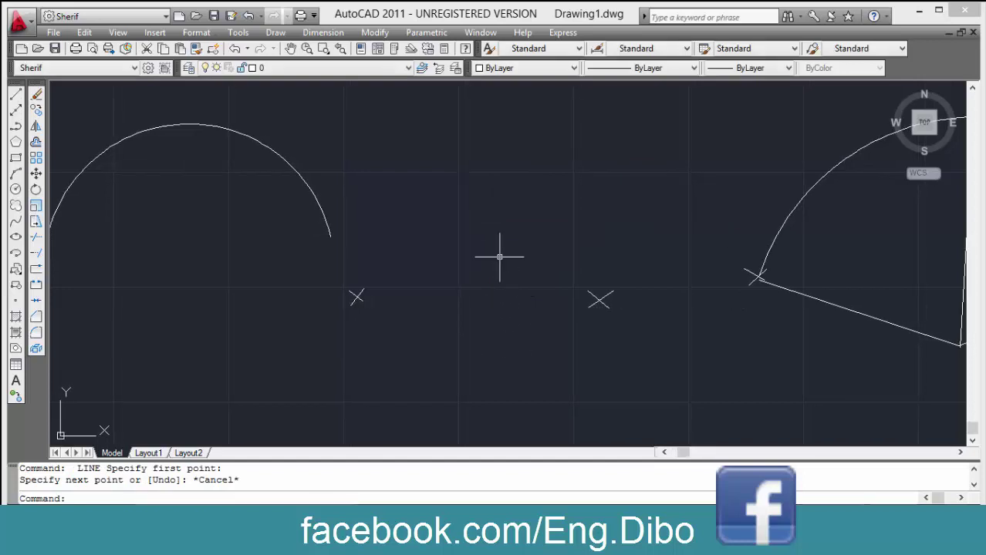
key(Return)
click(476, 378)
key(Return)
key(Return)
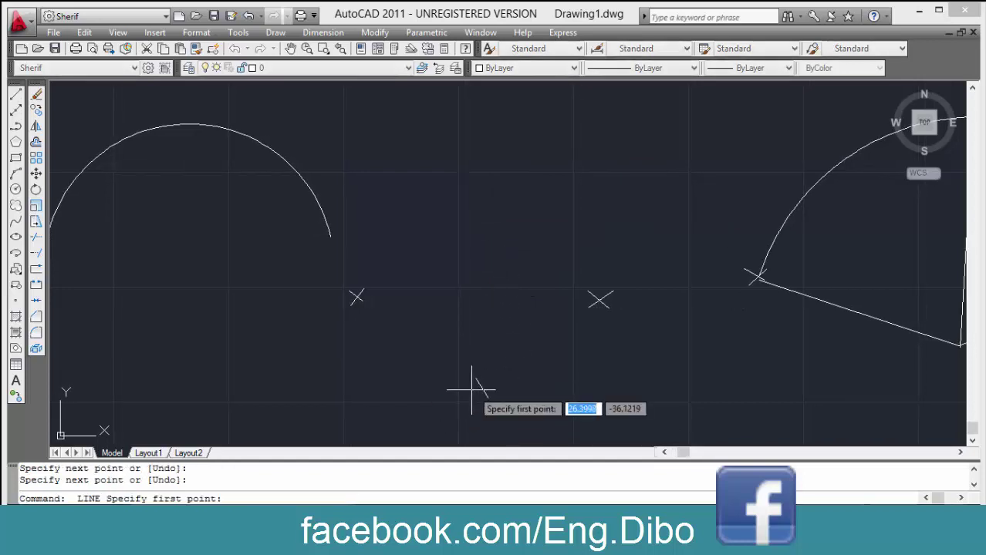
click(474, 391)
key(Return)
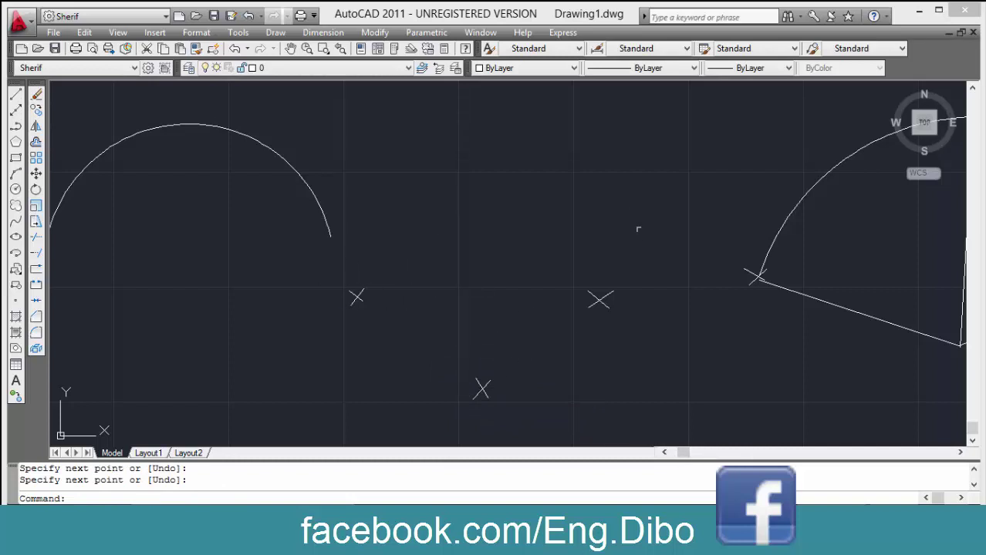
click(276, 33)
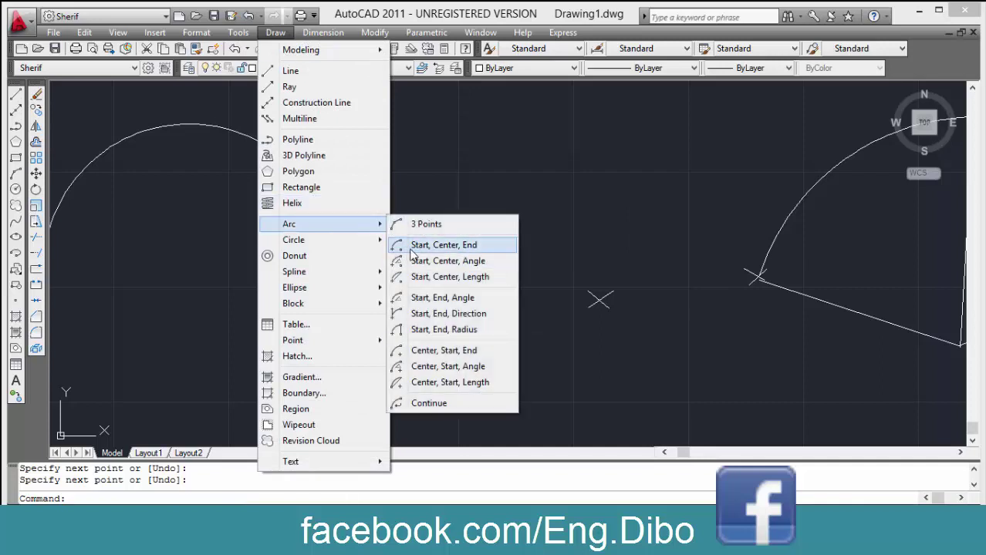
Draw a Start, Center, End arc from the left X, centred on the lower X, to the right X.
click(443, 245)
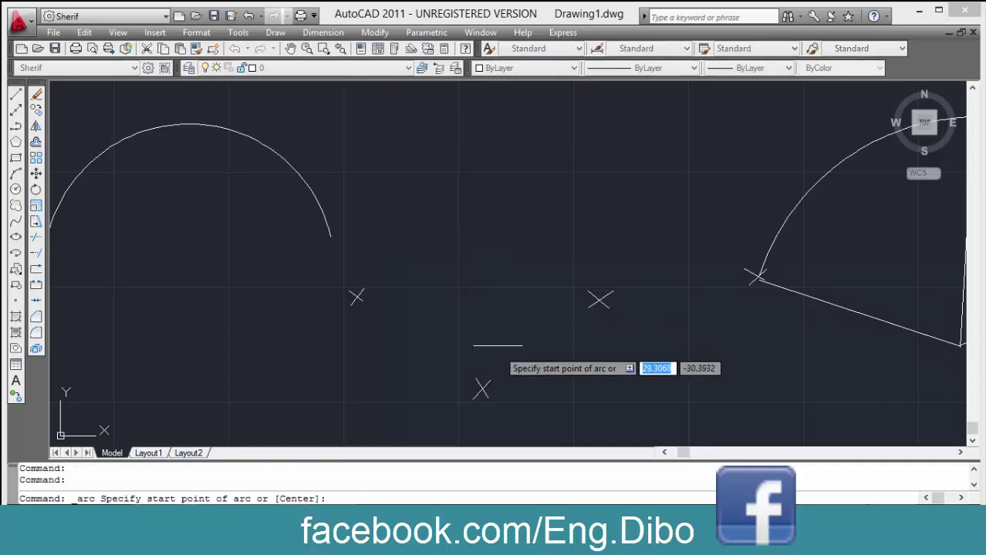
click(357, 297)
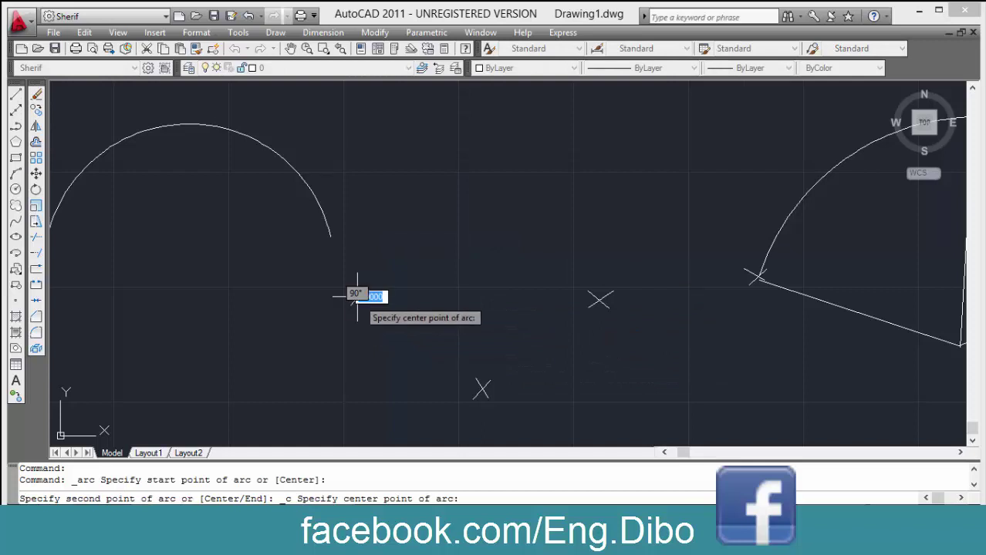
click(482, 389)
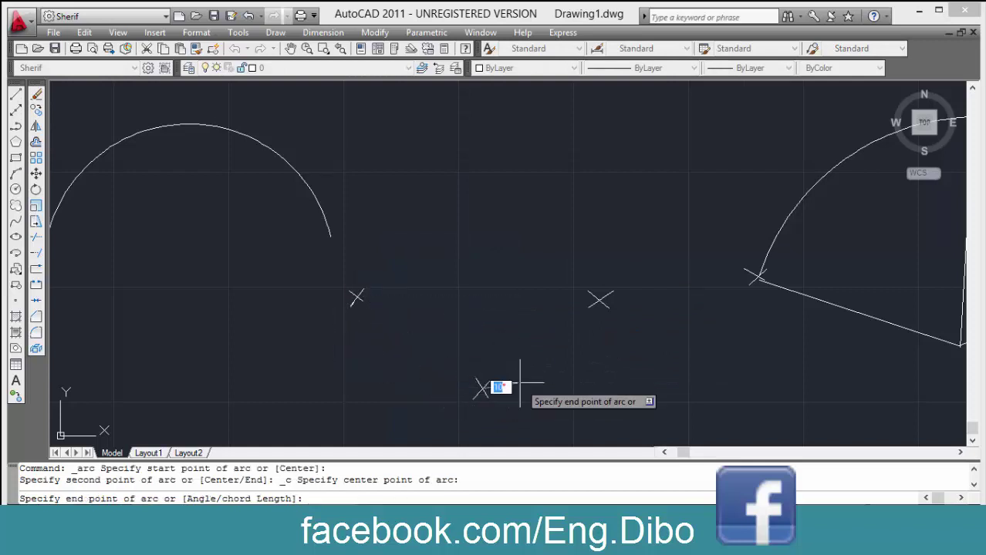
click(595, 300)
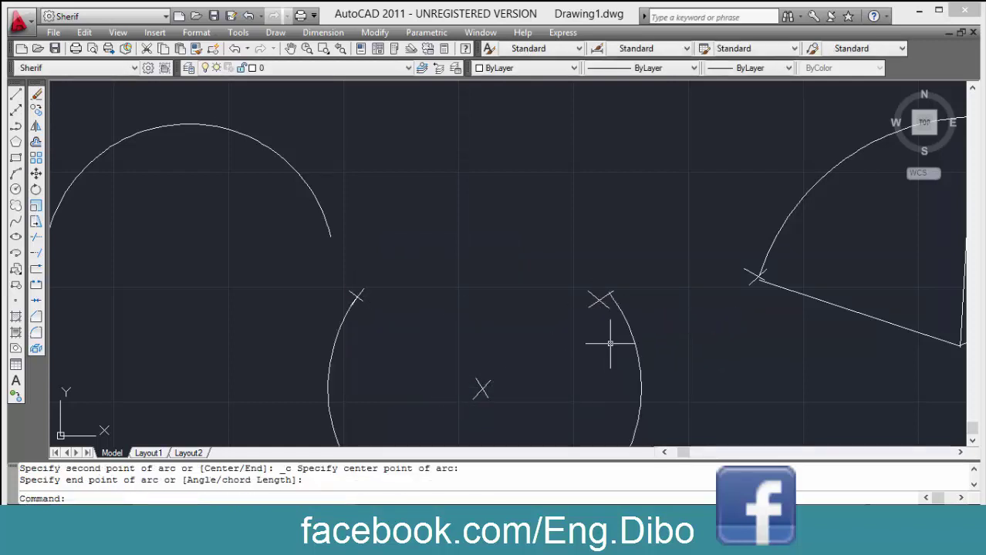
middle_drag(606, 246, 598, 246)
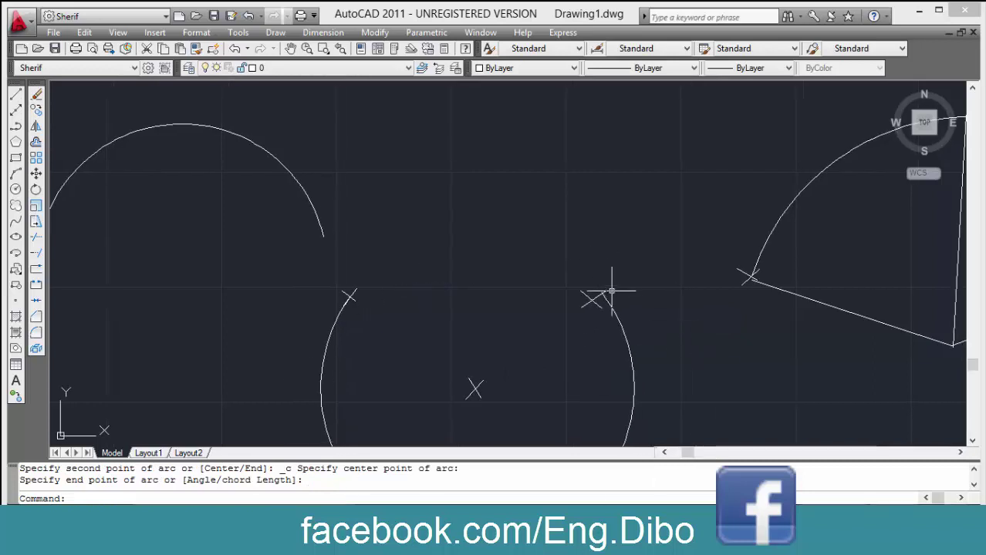
scroll(601, 312, up, 5)
scroll(594, 247, down, 4)
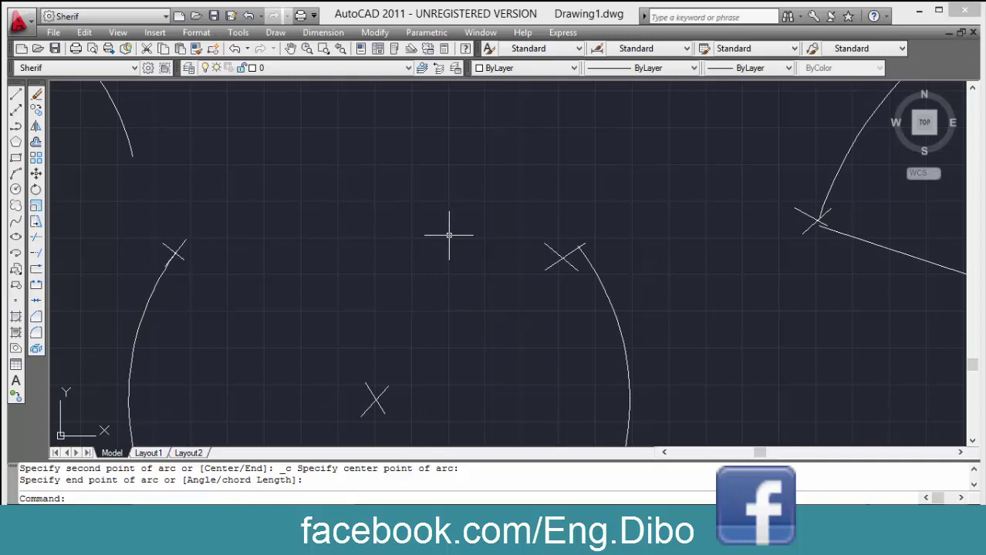
right_click(440, 159)
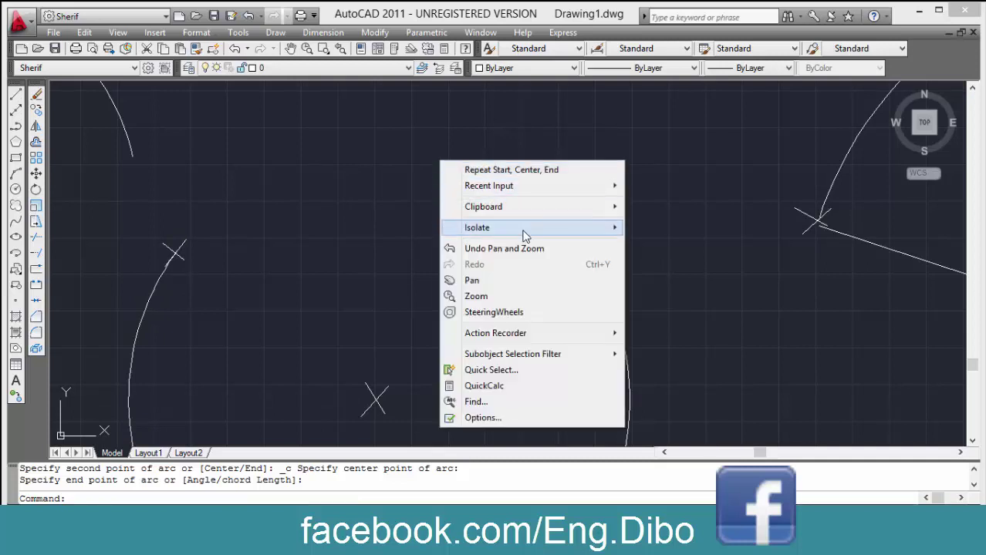
click(529, 289)
drag(464, 254, 410, 316)
key(Escape)
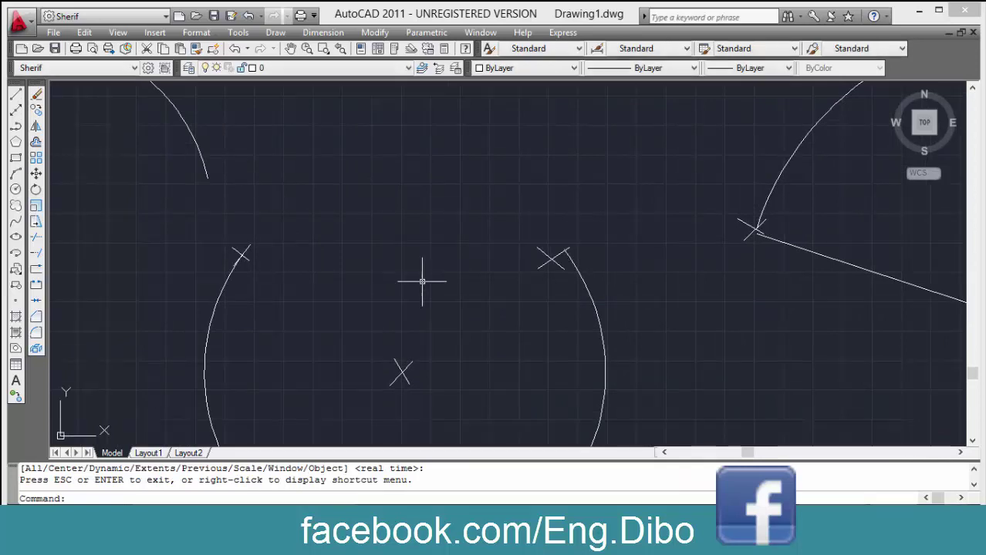
middle_drag(423, 139, 438, 136)
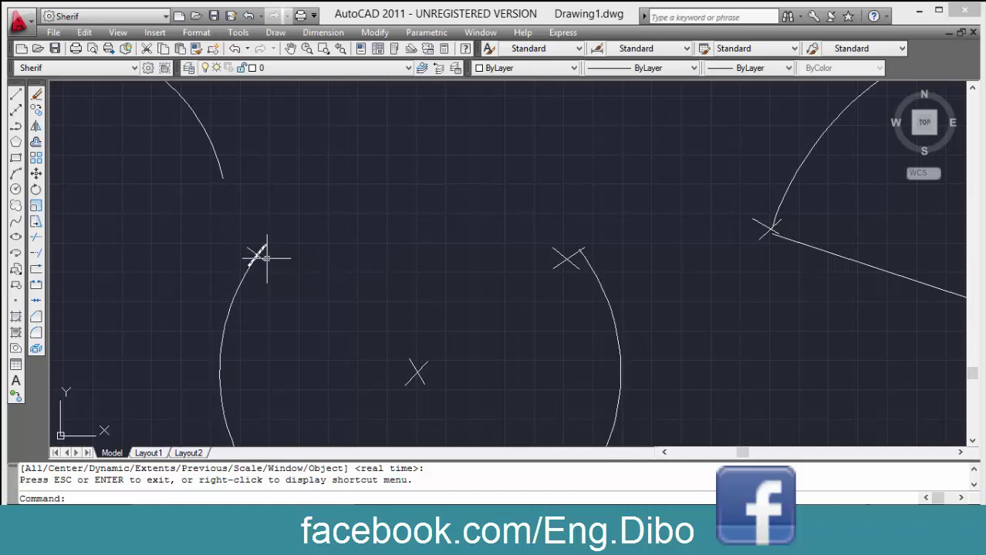
click(579, 248)
click(257, 256)
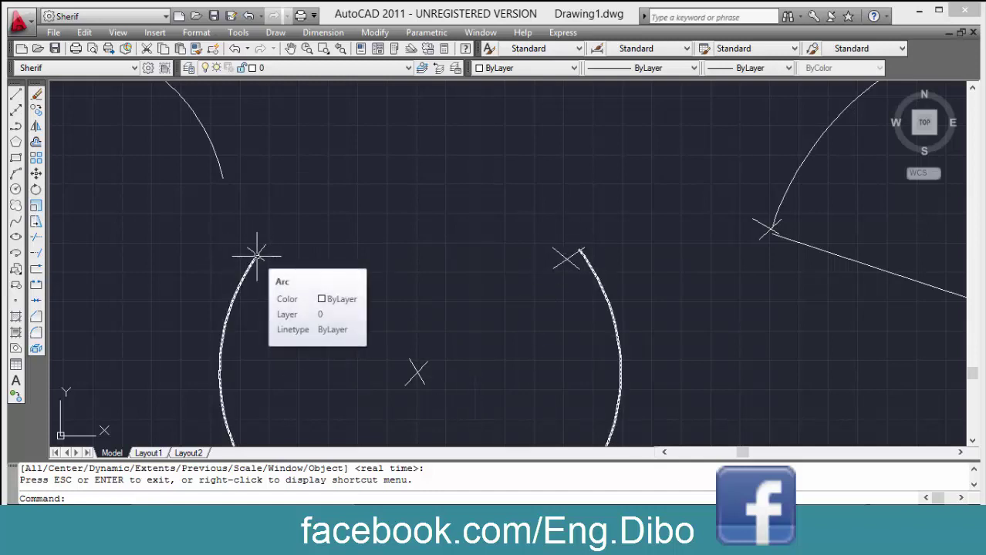
mouse_move(257, 256)
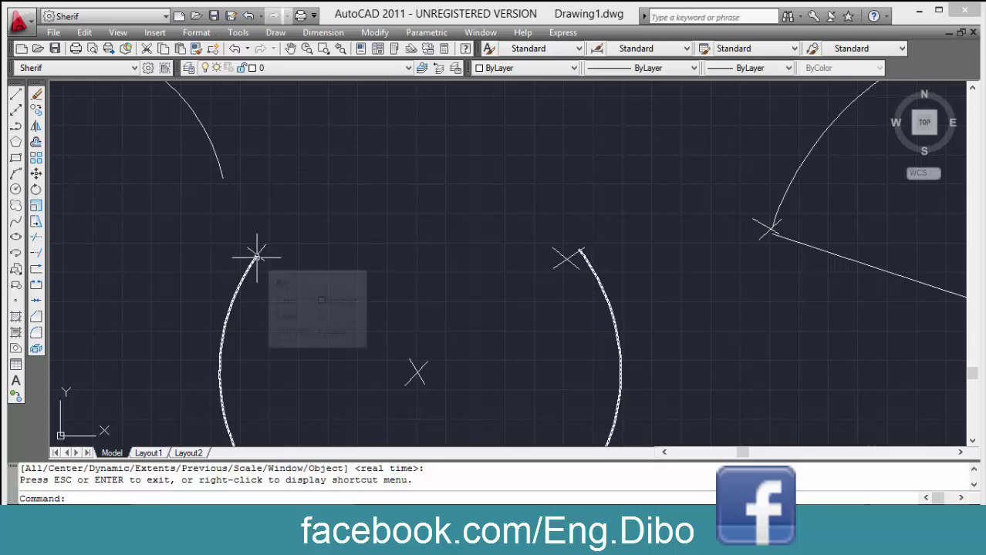
key(Escape)
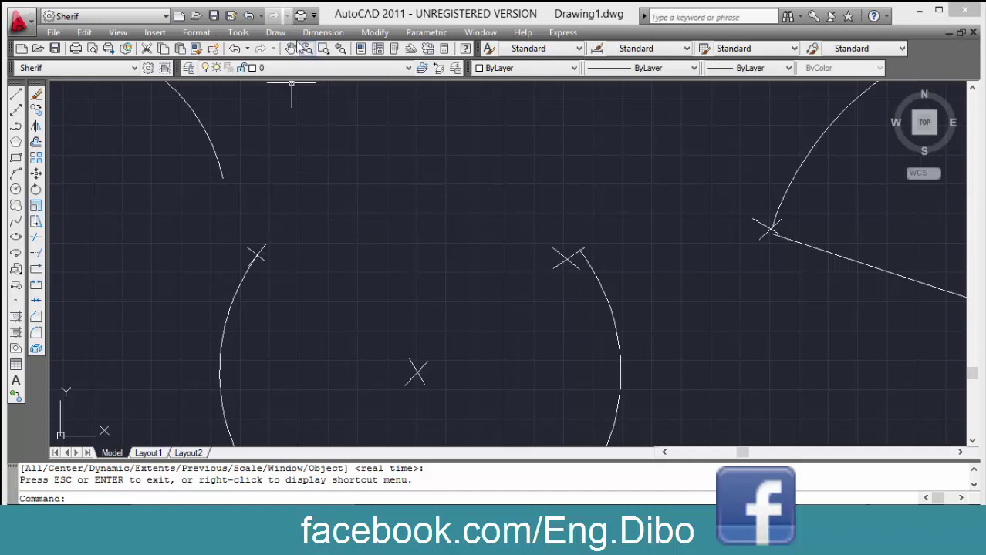
Draw a Start, Center, End arc from the right X, centred on the lower X, to the left X.
click(275, 32)
mouse_move(288, 224)
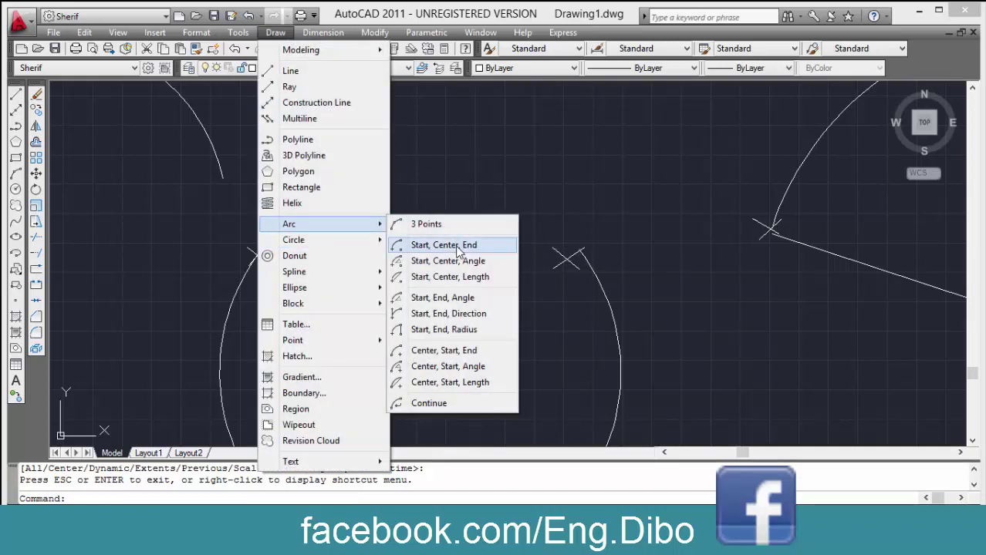
click(459, 246)
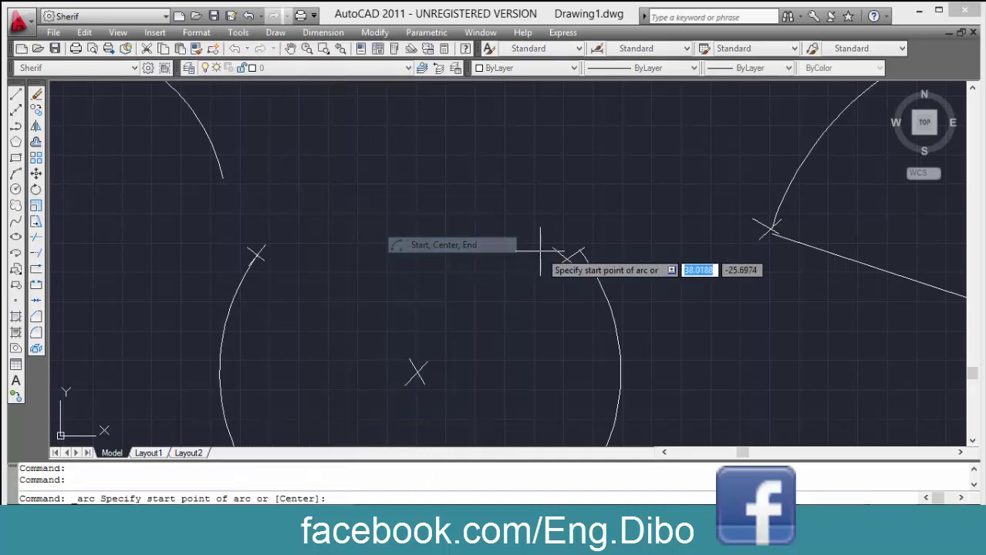
click(565, 255)
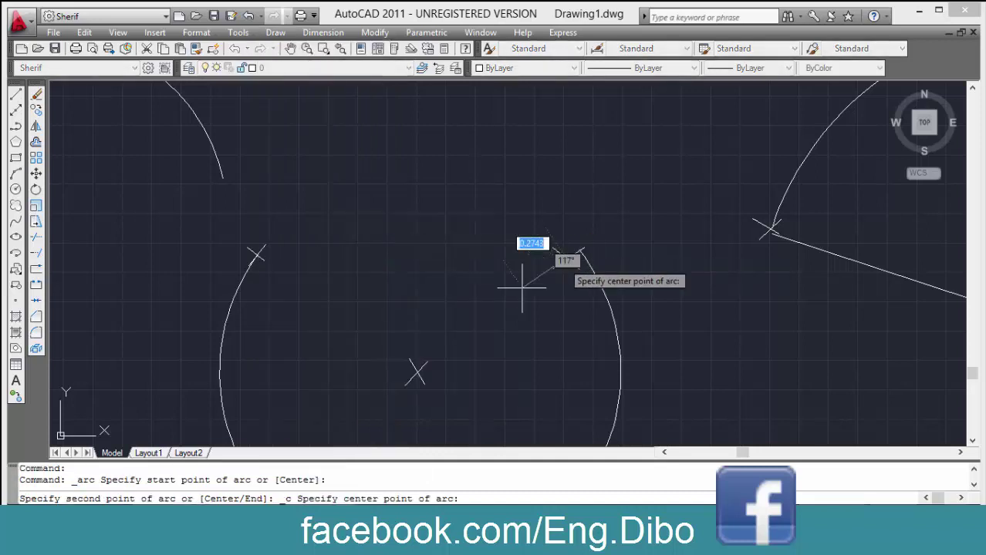
click(415, 374)
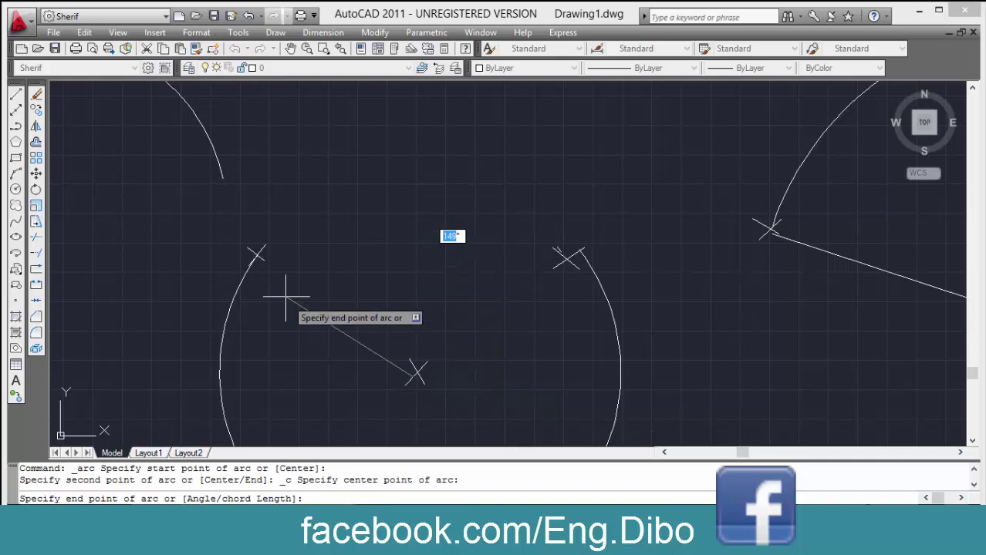
click(259, 254)
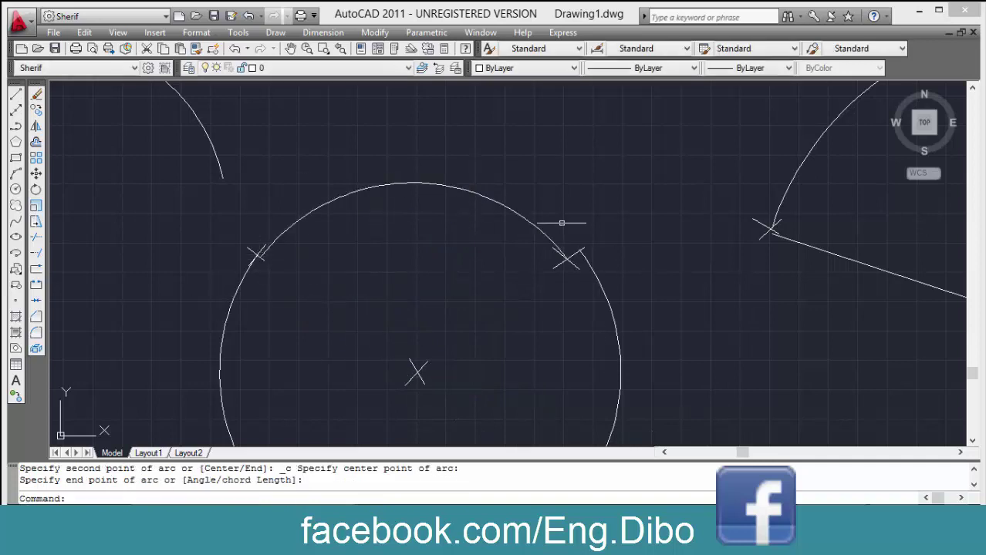
Erase both arcs around the lower X, leaving only the cross markers.
text(e)
key(Return)
click(524, 165)
click(433, 219)
key(Return)
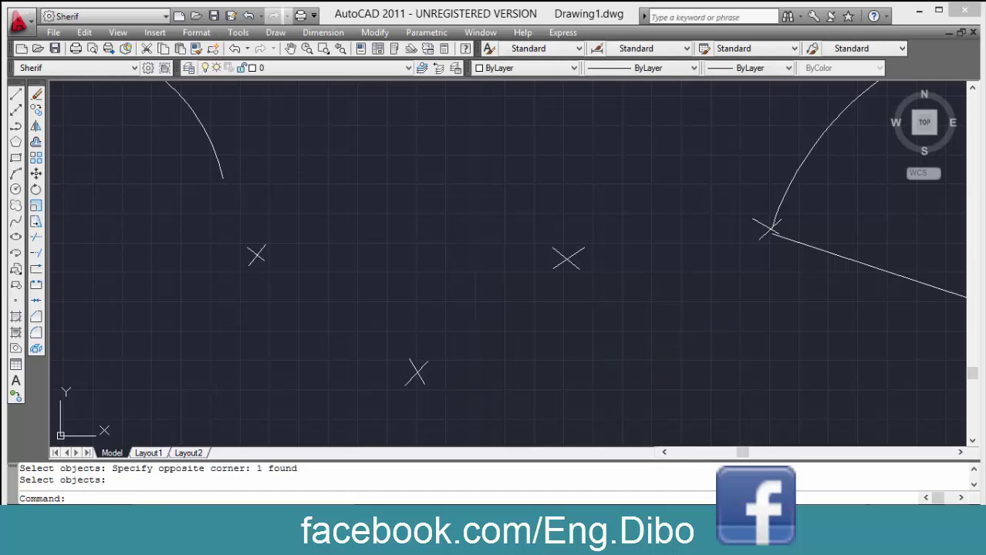
Move the three X markers upward together, using the left X as the base point.
click(376, 319)
text(m)
key(Return)
key(Escape)
text(m)
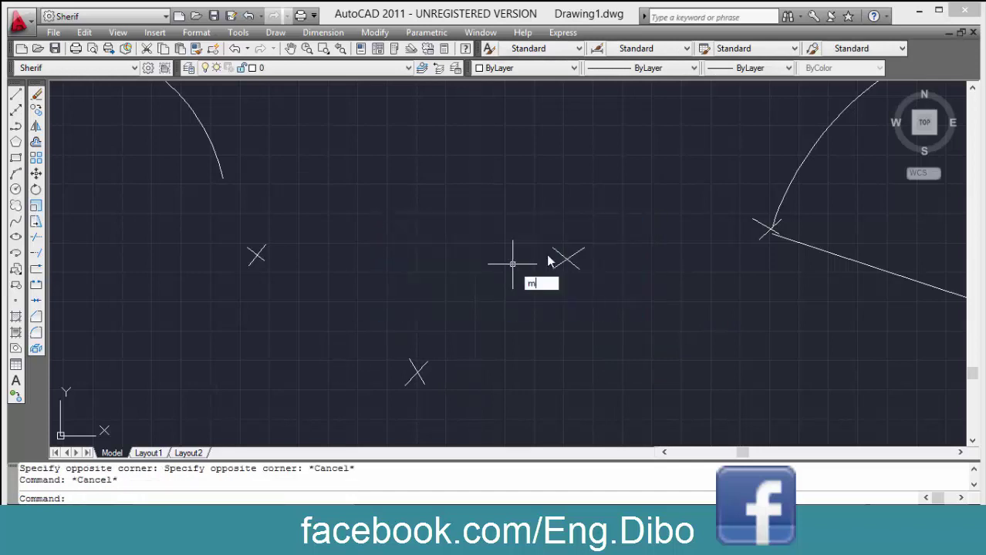
key(Return)
click(652, 202)
click(248, 375)
key(Return)
click(256, 254)
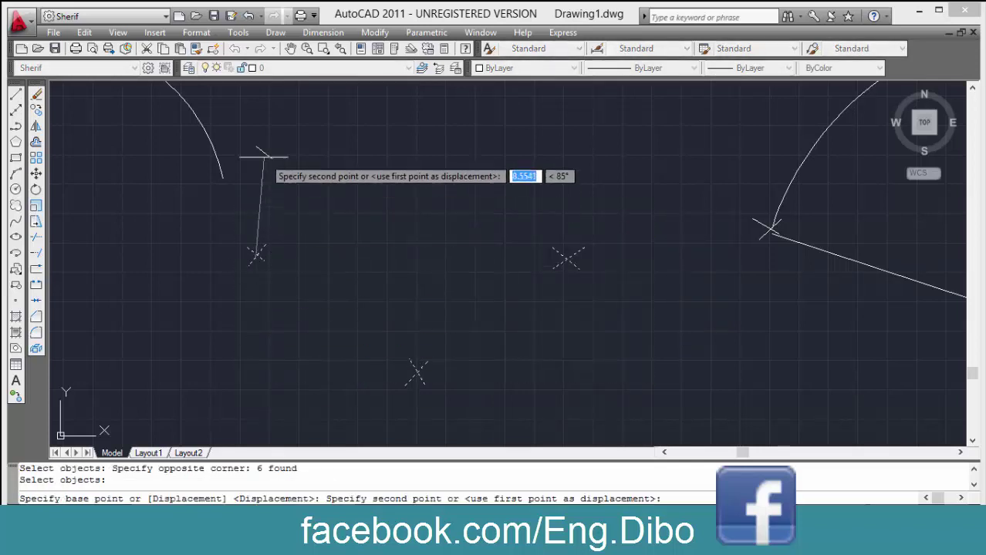
click(263, 157)
key(Escape)
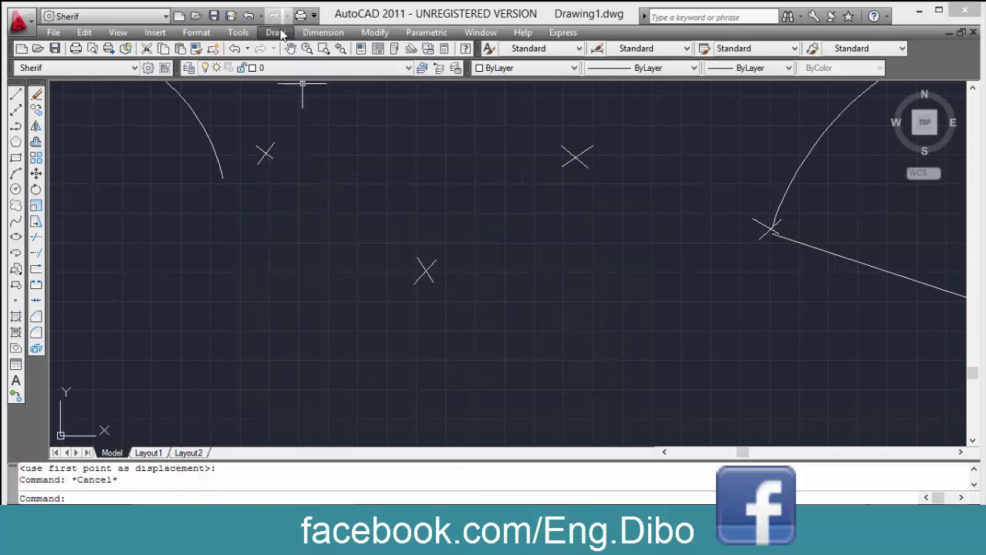
click(278, 33)
mouse_move(288, 224)
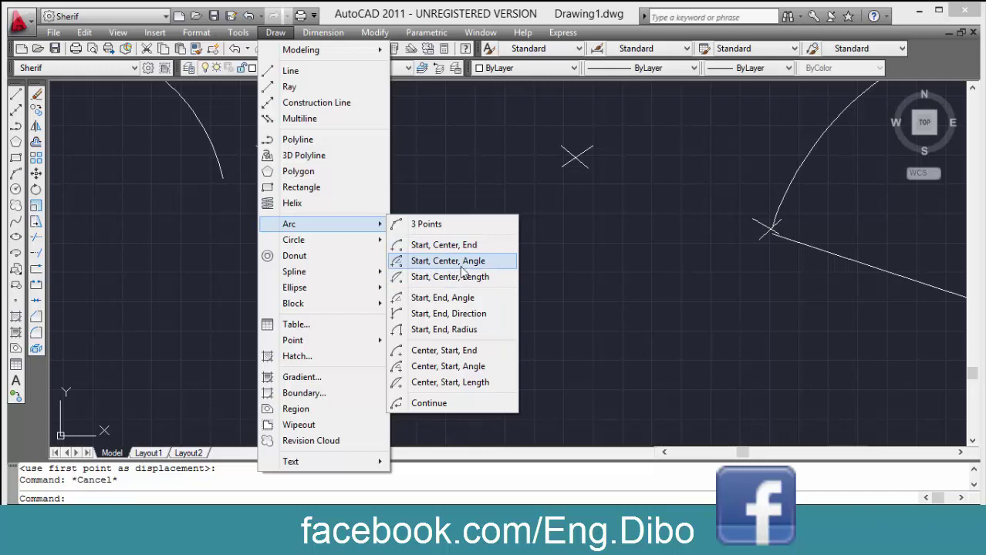
Pan over to the large arc sector with its radius, tangent and horizontal lines.
key(Escape)
key(Escape)
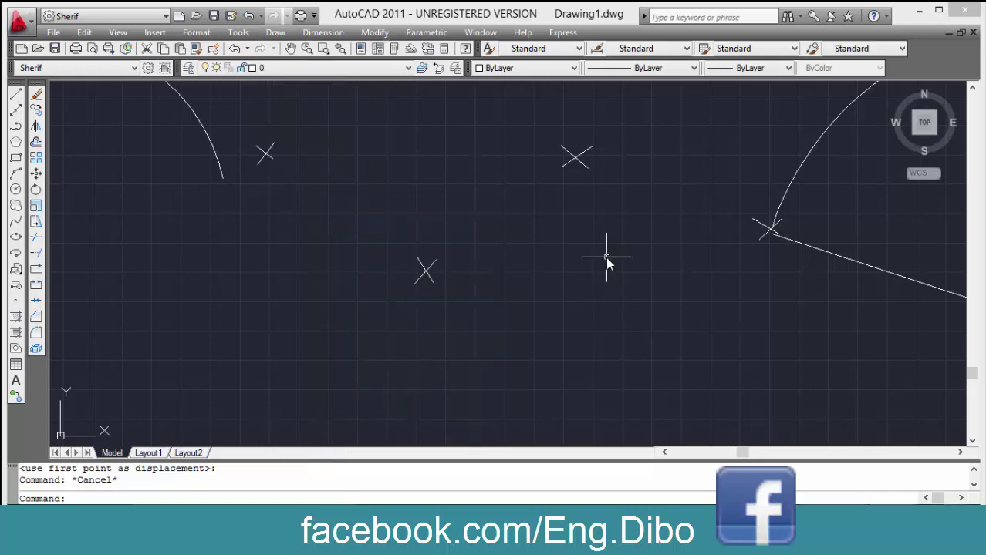
middle_drag(677, 252, 336, 299)
middle_drag(515, 187, 443, 208)
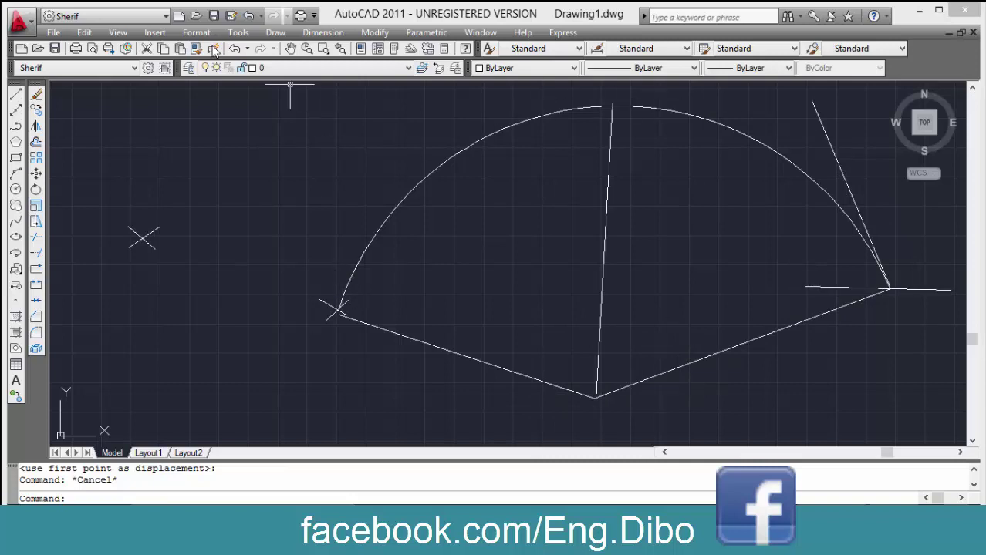
click(276, 33)
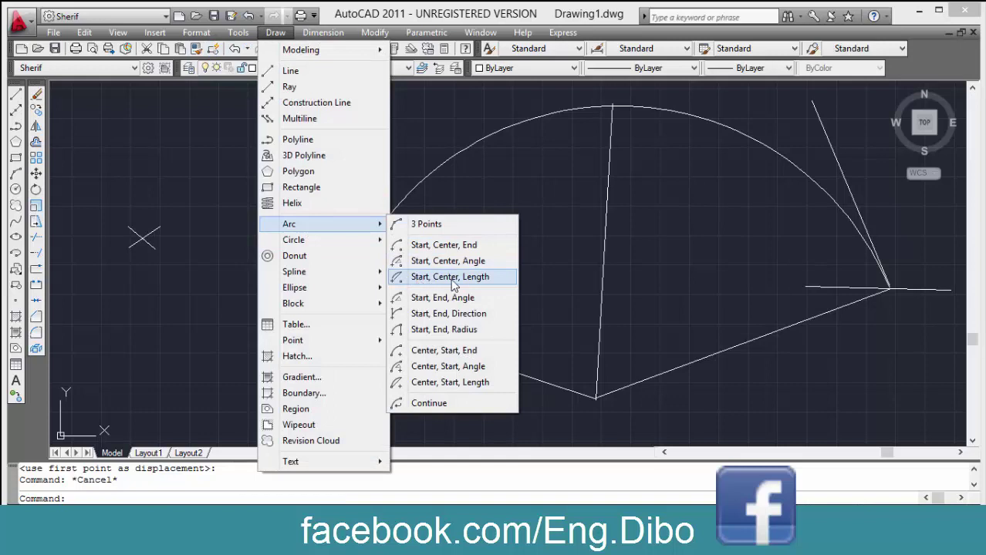
click(616, 208)
click(417, 325)
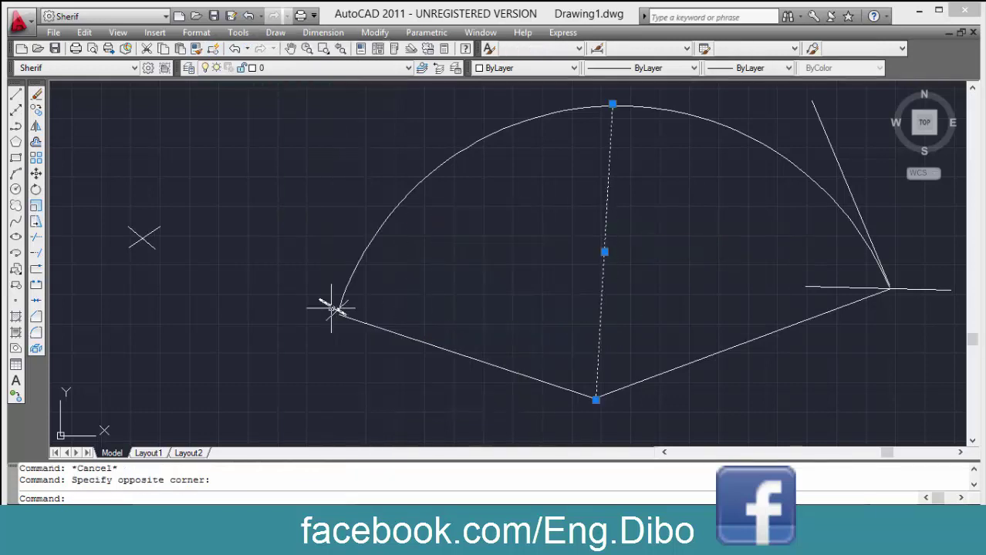
key(Escape)
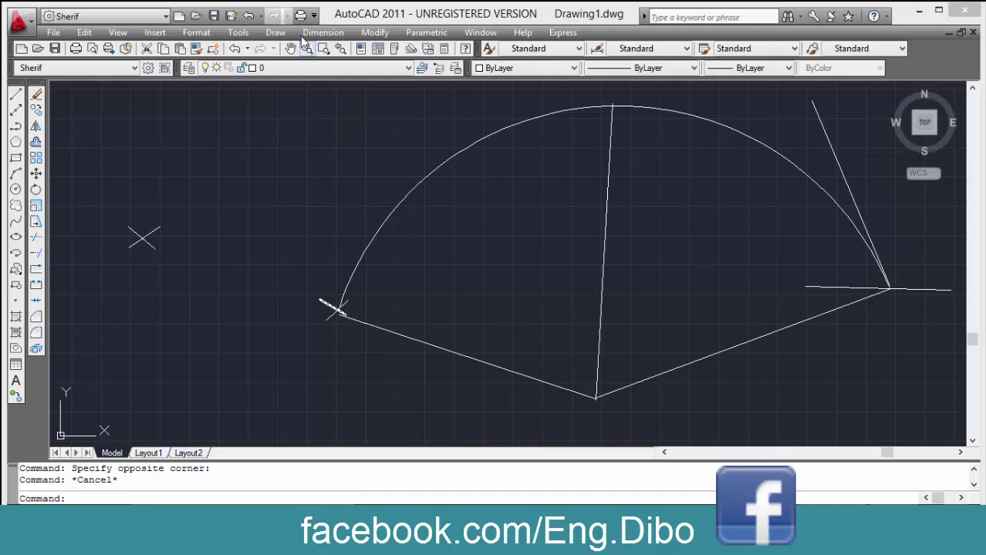
click(279, 33)
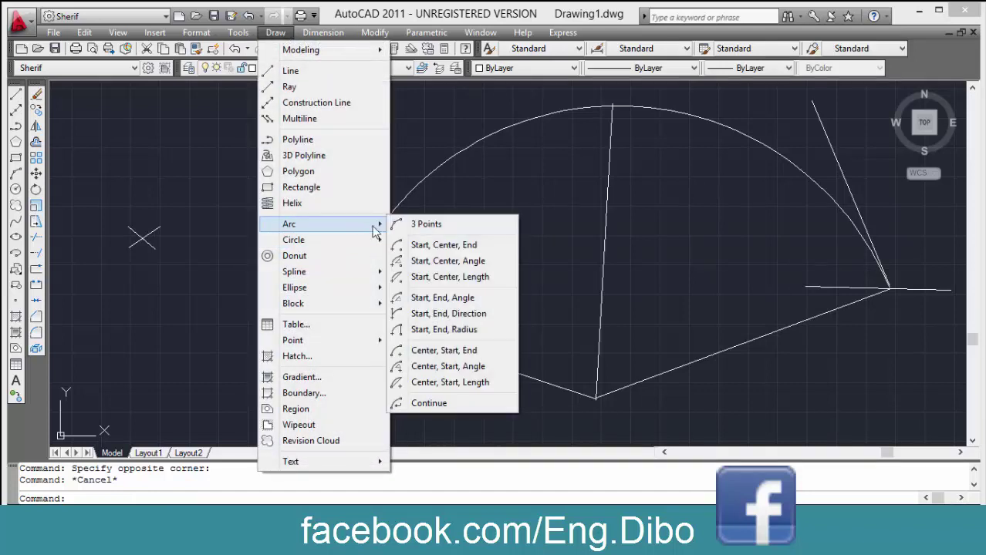
mouse_move(288, 224)
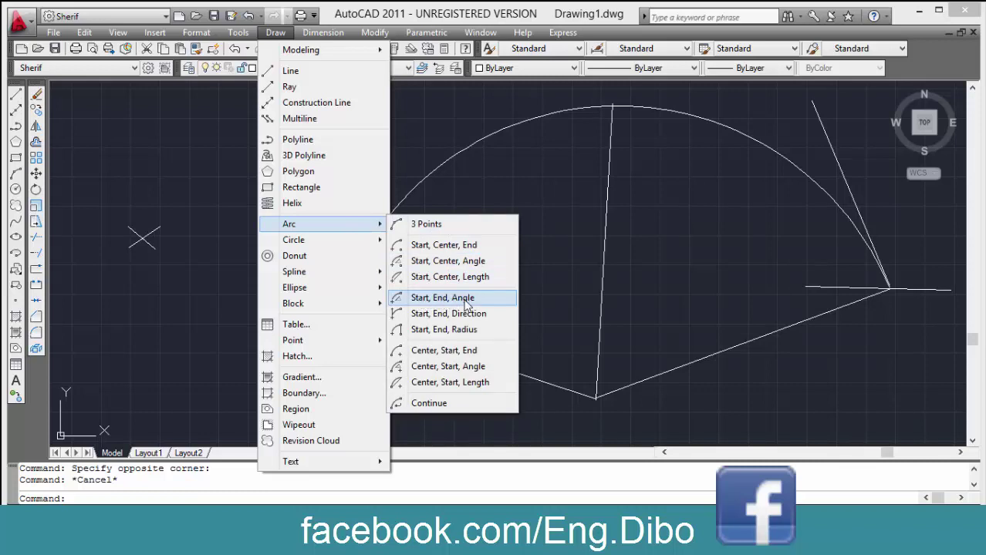
Draw a line from the arc's left endpoint upward along its tangent.
click(456, 314)
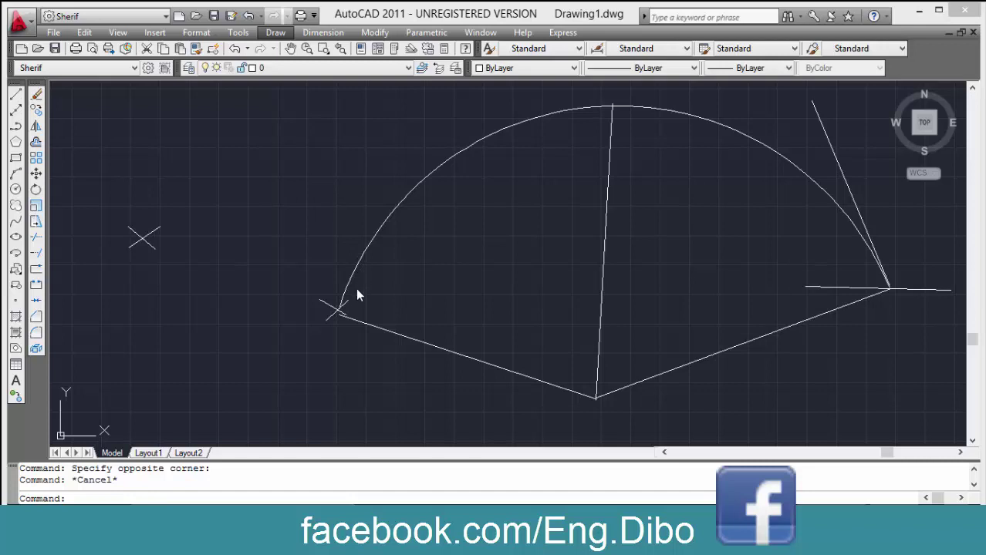
click(323, 365)
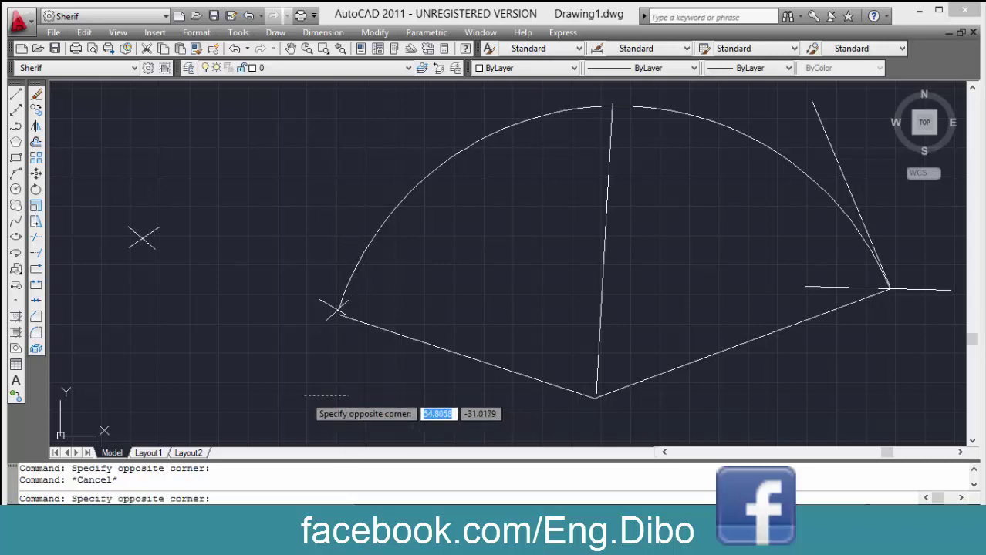
key(Escape)
key(Return)
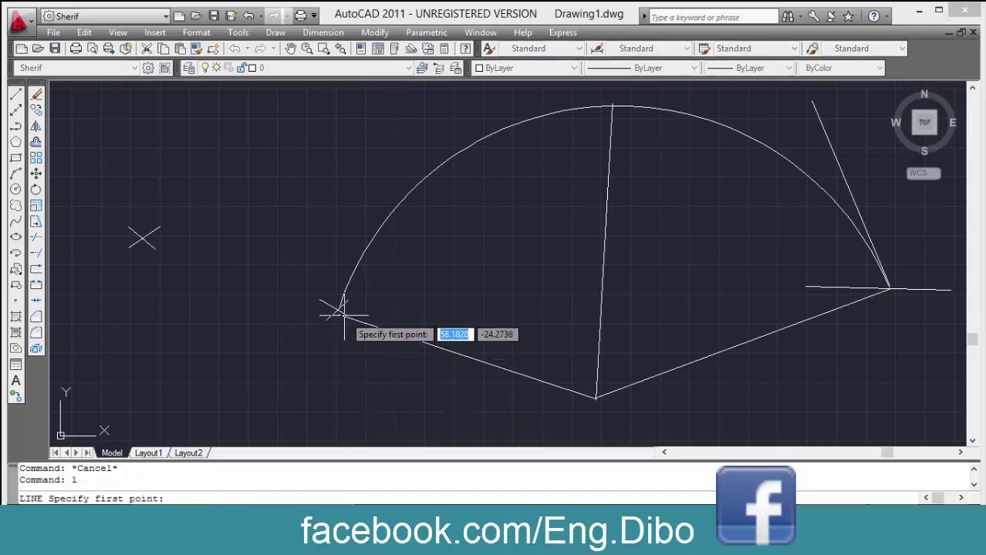
click(341, 308)
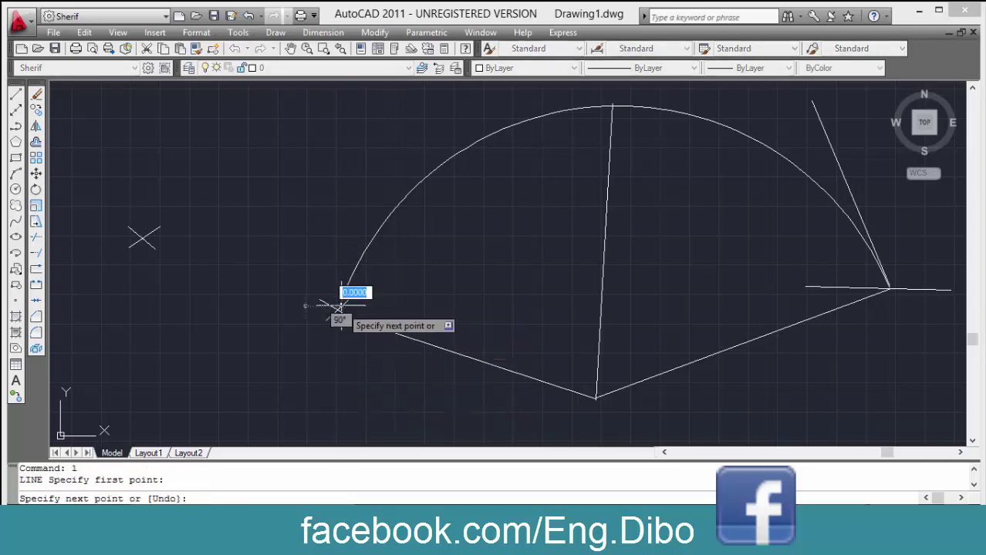
click(371, 108)
key(Return)
key(Return)
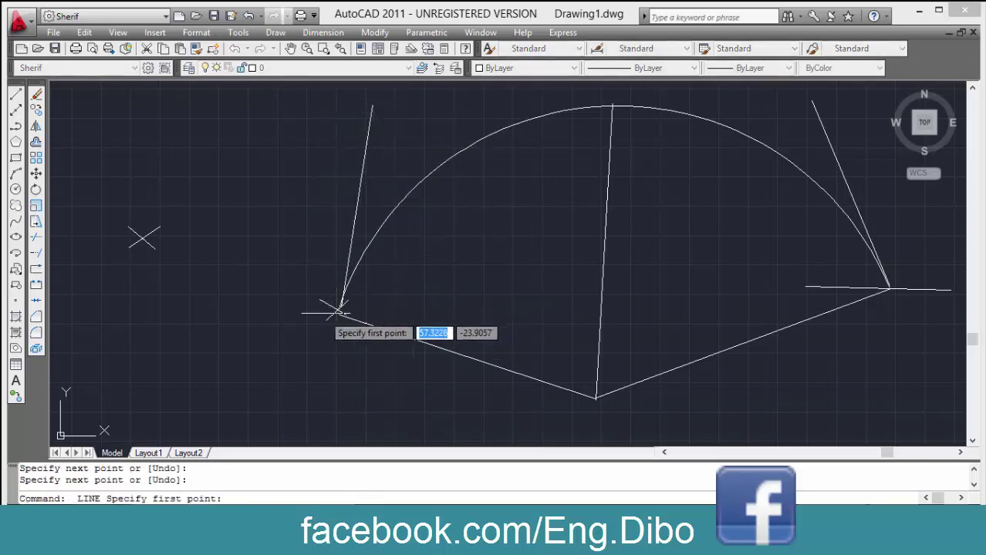
Add a horizontal line through the arc's left endpoint.
key(Return)
key(Escape)
key(Escape)
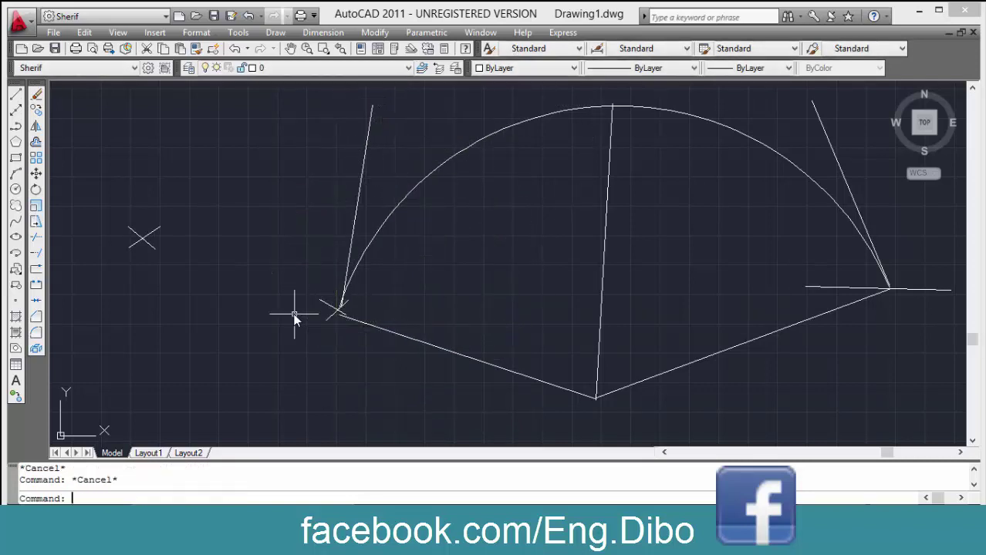
key(Return)
click(339, 309)
key(Return)
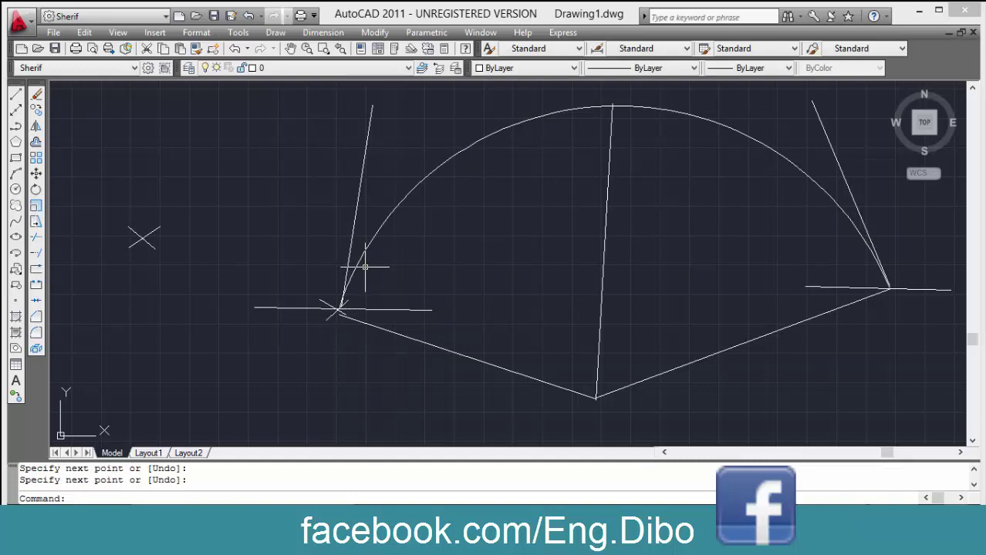
click(277, 33)
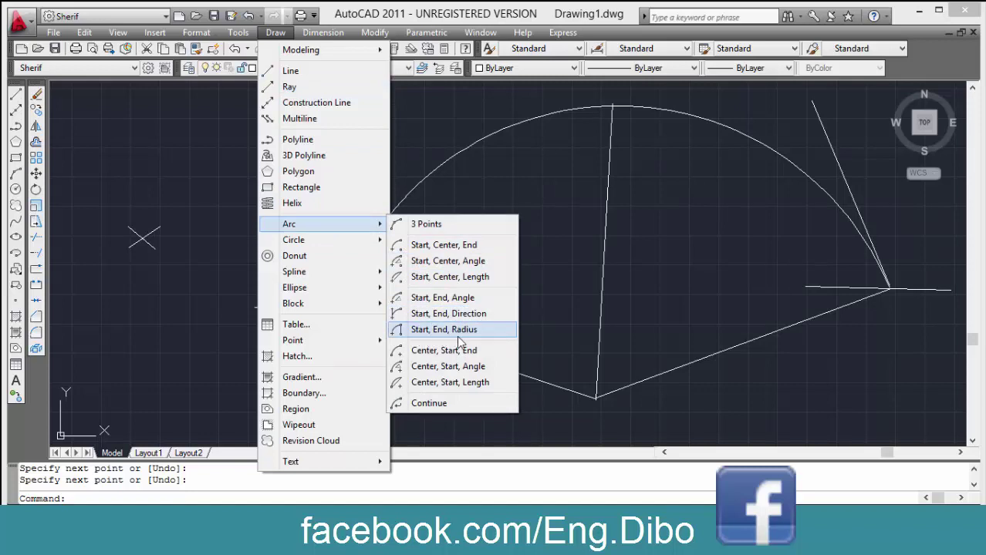
click(462, 330)
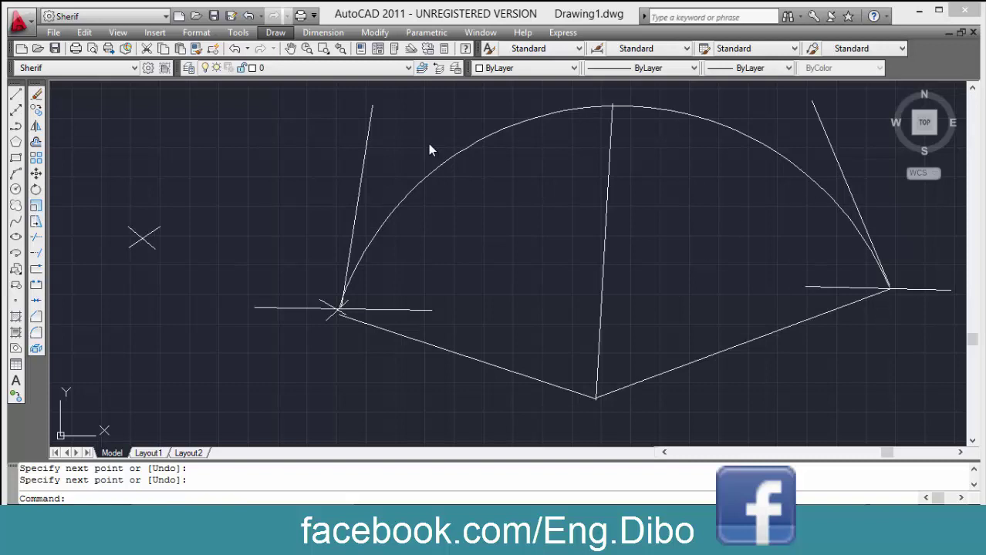
click(275, 34)
mouse_move(324, 223)
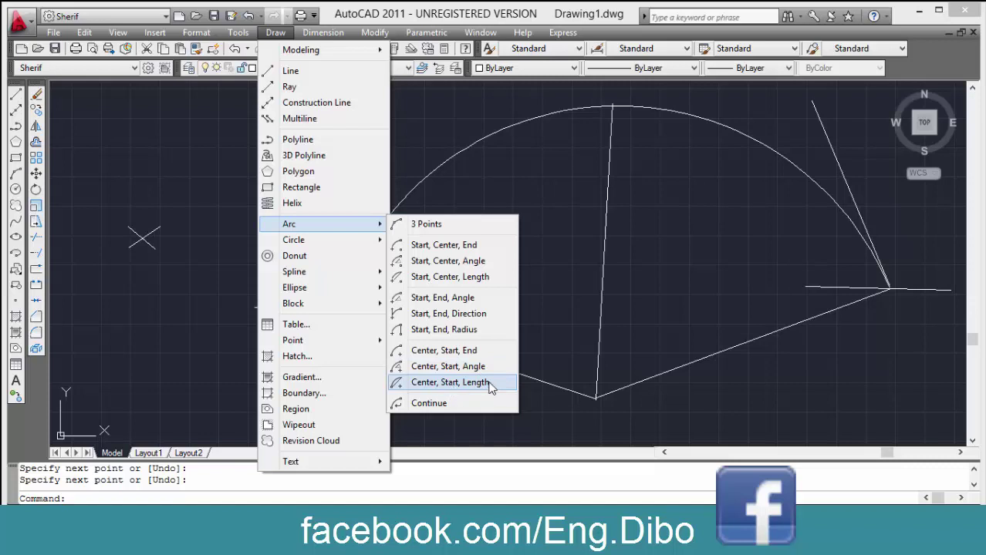
Pan the view to the empty area just above the UCS origin.
click(449, 404)
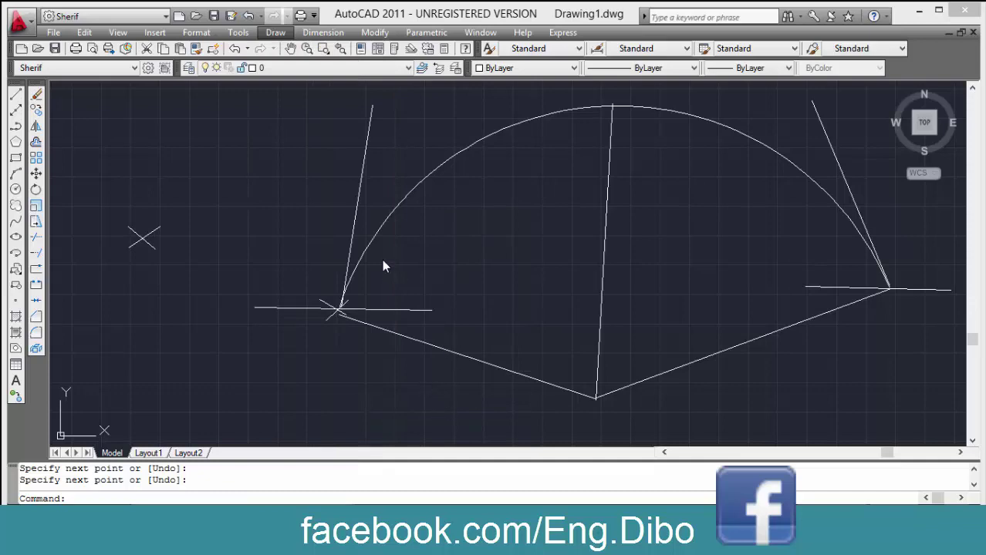
middle_drag(288, 262, 440, 319)
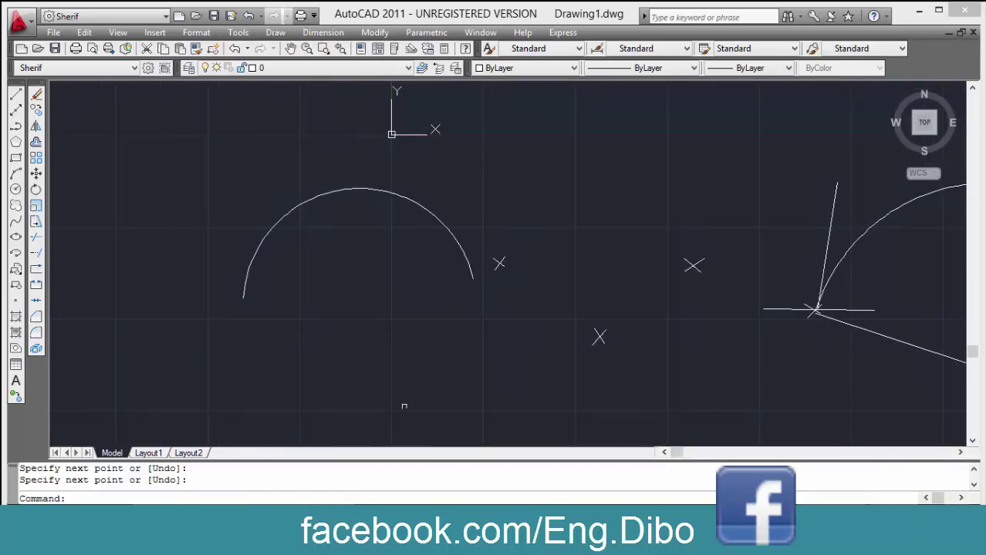
mouse_move(402, 405)
middle_down()
mouse_move(347, 214)
mouse_move(391, 318)
mouse_move(575, 416)
middle_up()
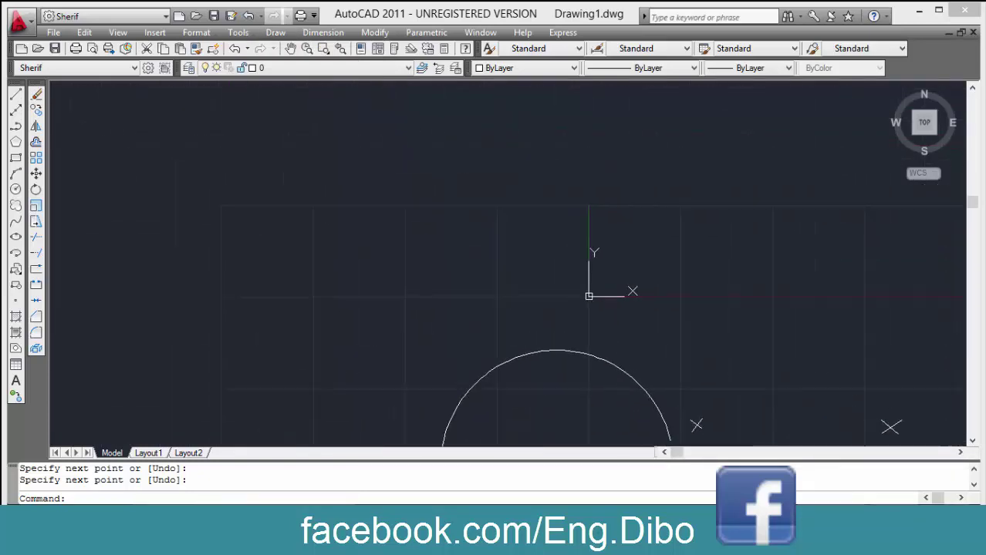
middle_drag(353, 183, 374, 231)
click(276, 32)
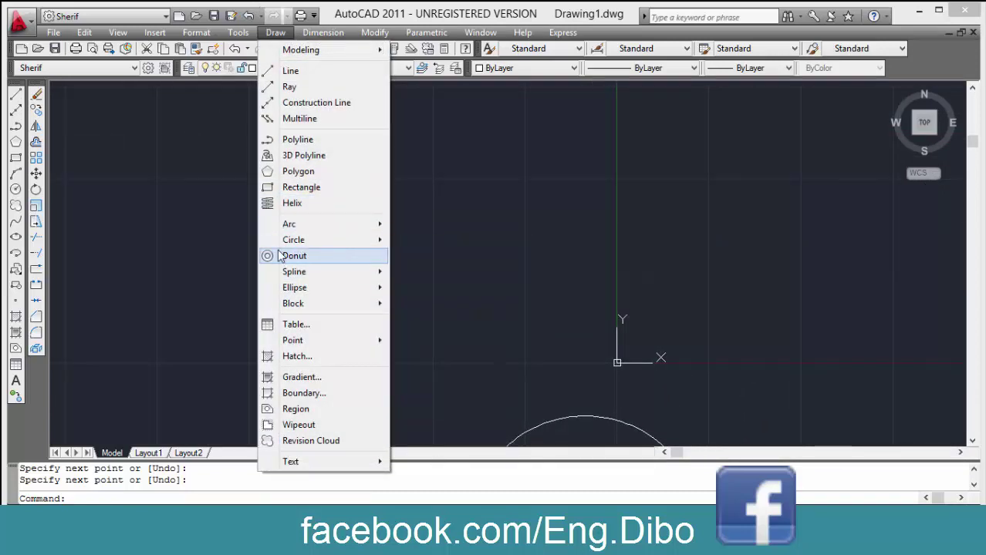
key(Escape)
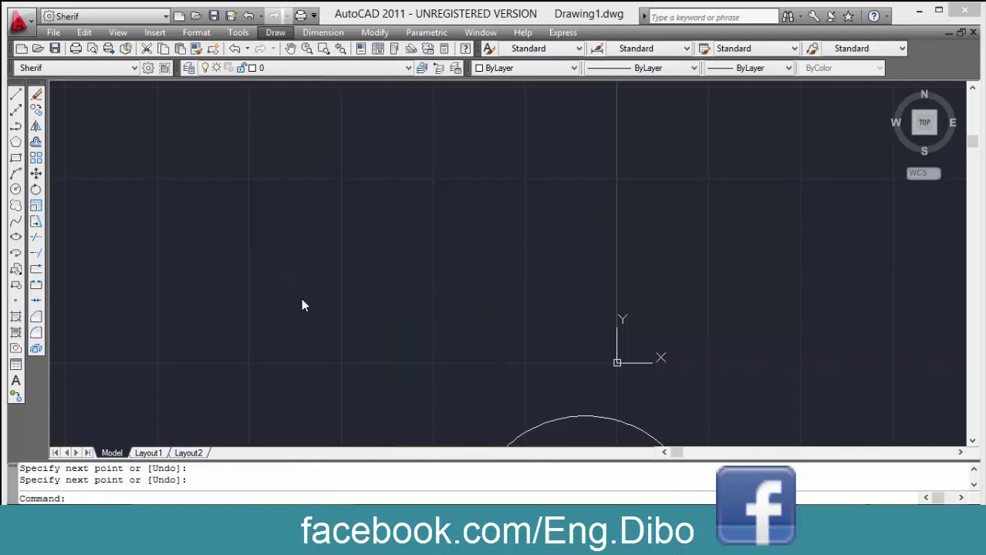
click(299, 494)
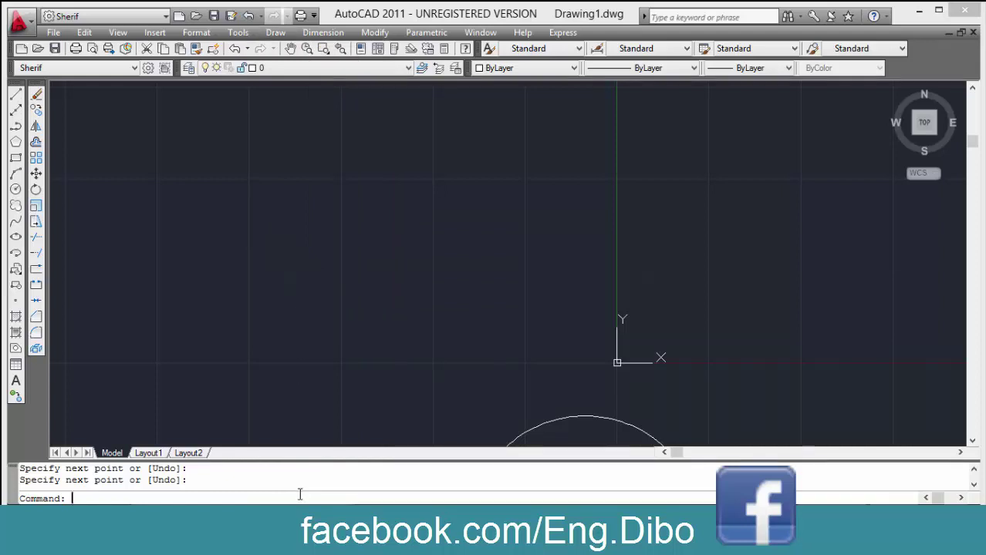
text(a)
key(Return)
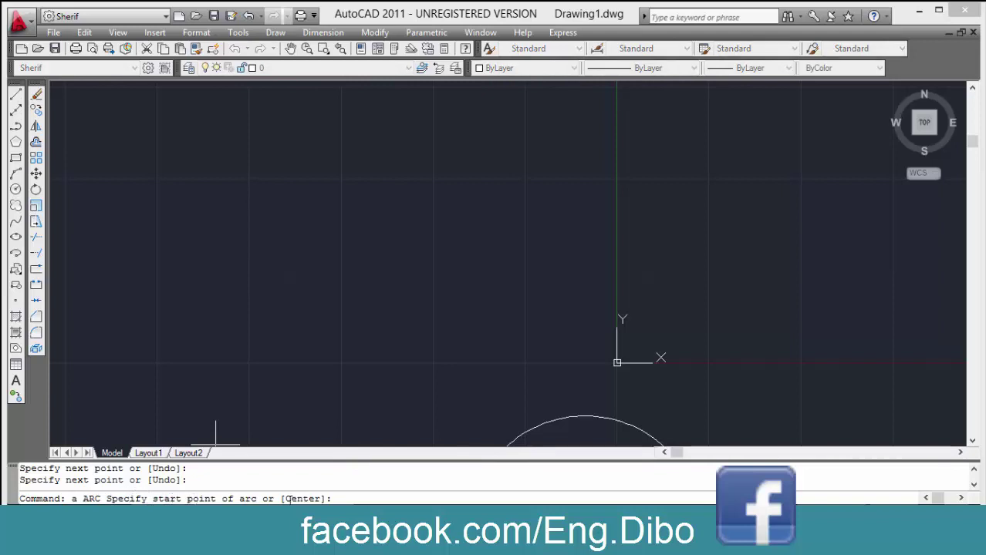
key(Escape)
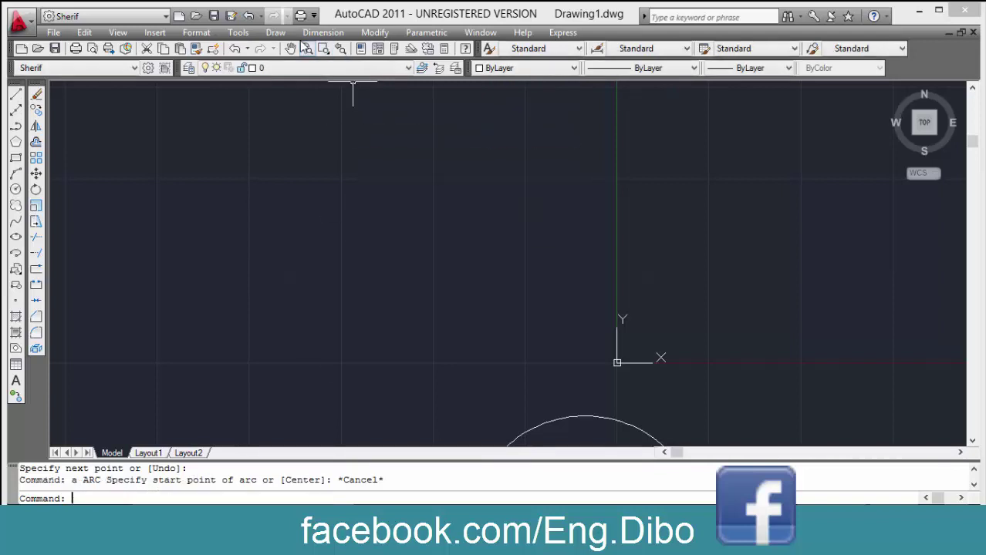
click(275, 32)
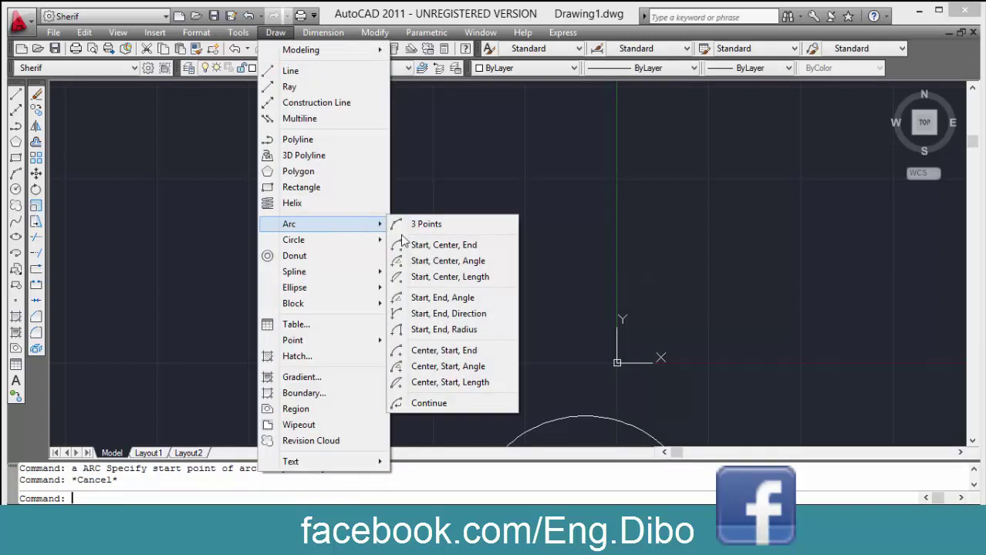
mouse_move(289, 224)
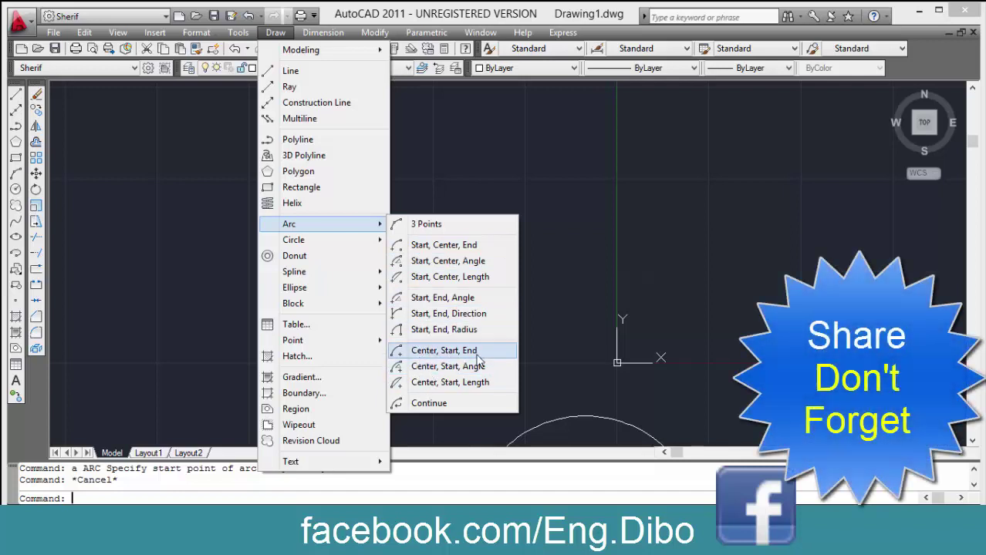
key(Escape)
key(Escape)
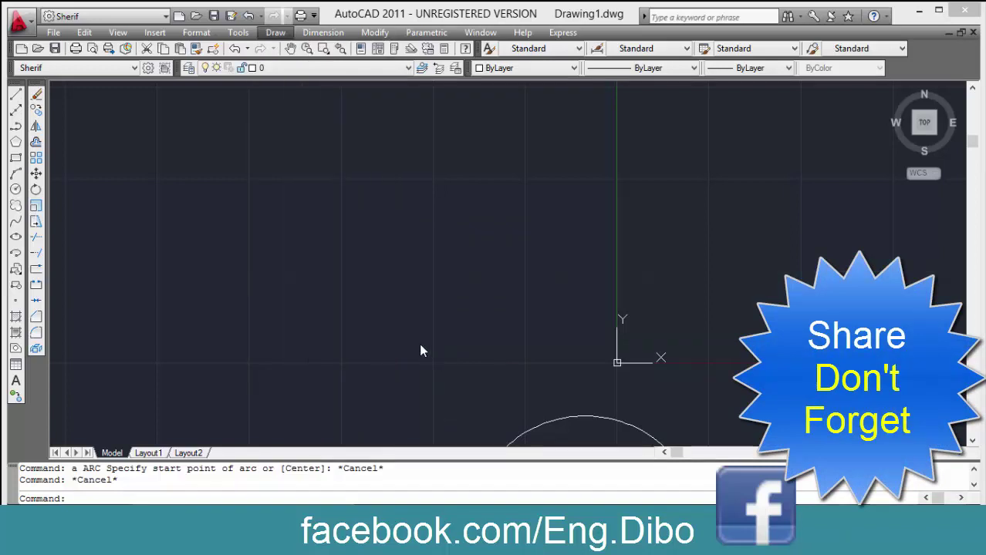
click(274, 496)
text(a)
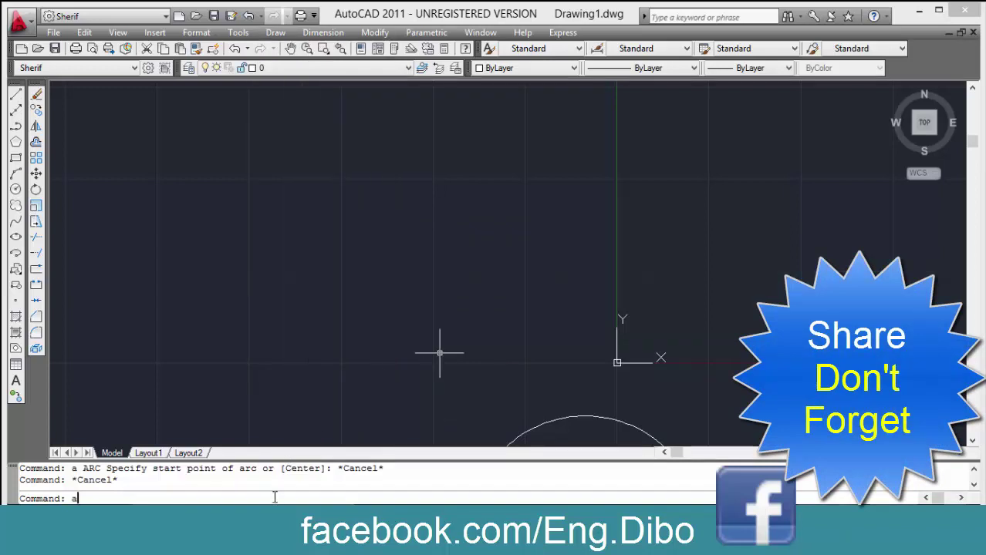
Draw a three-point arc in the upper left of the drawing.
key(Return)
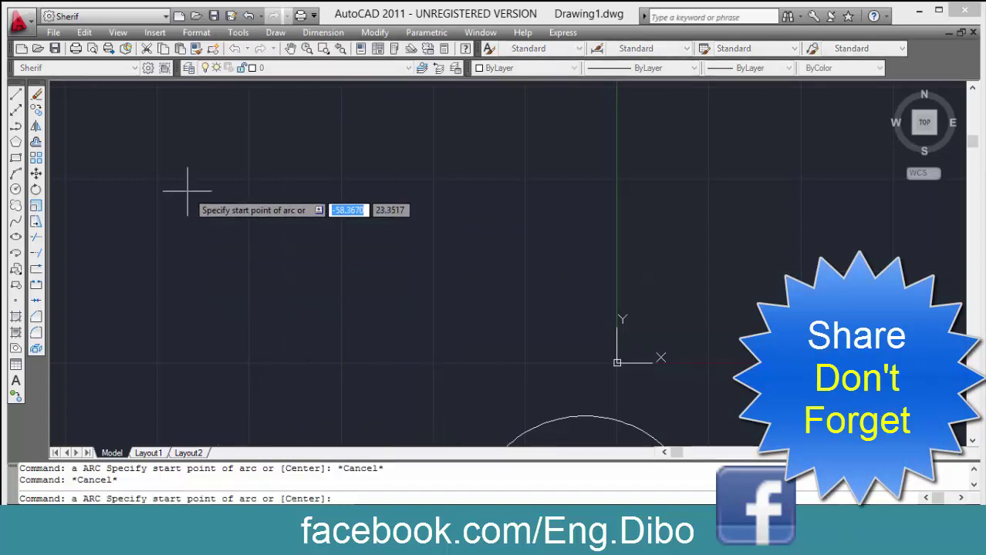
click(188, 193)
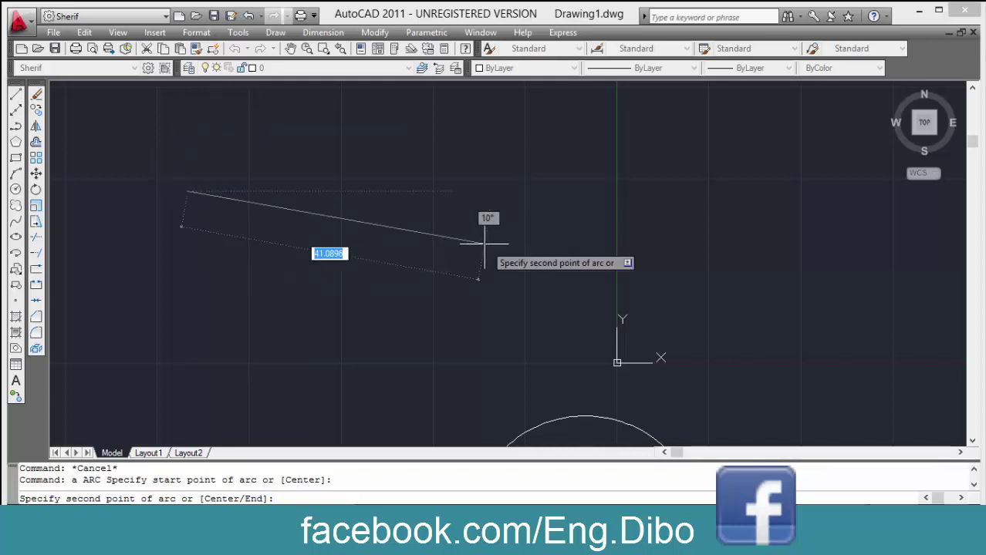
click(276, 95)
click(401, 171)
Draw a larger arc below it from a start point, centre (C option) and end point.
key(Return)
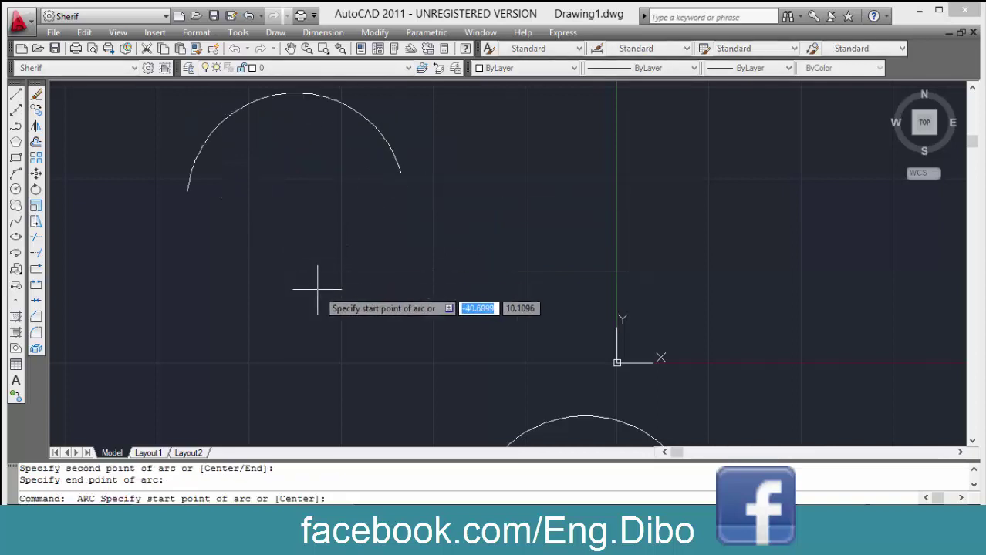
key(Escape)
key(Return)
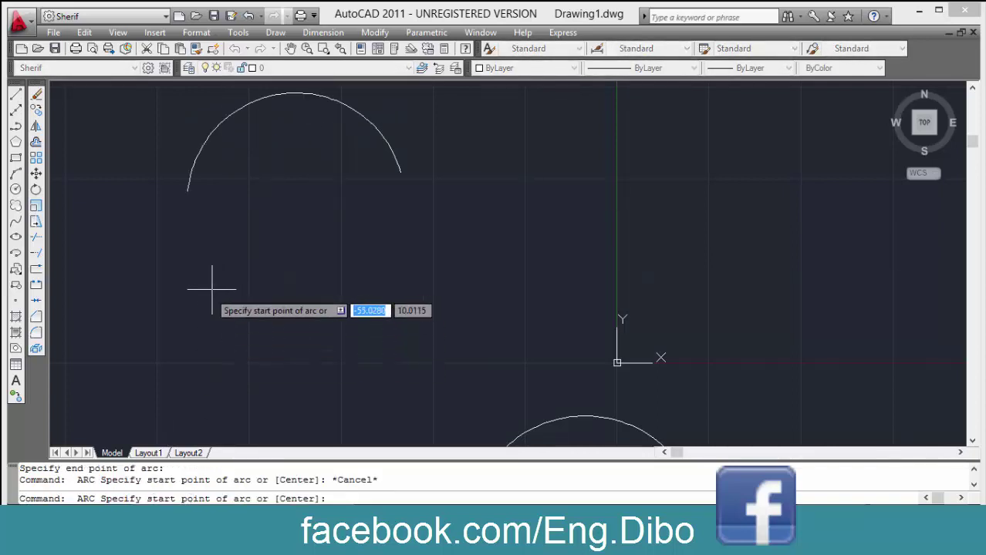
click(174, 268)
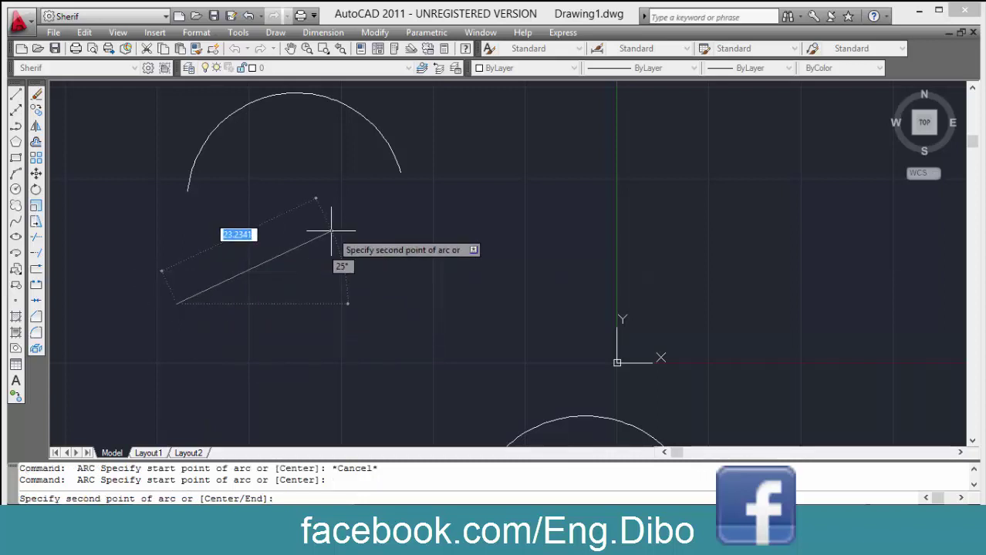
text(c)
key(Return)
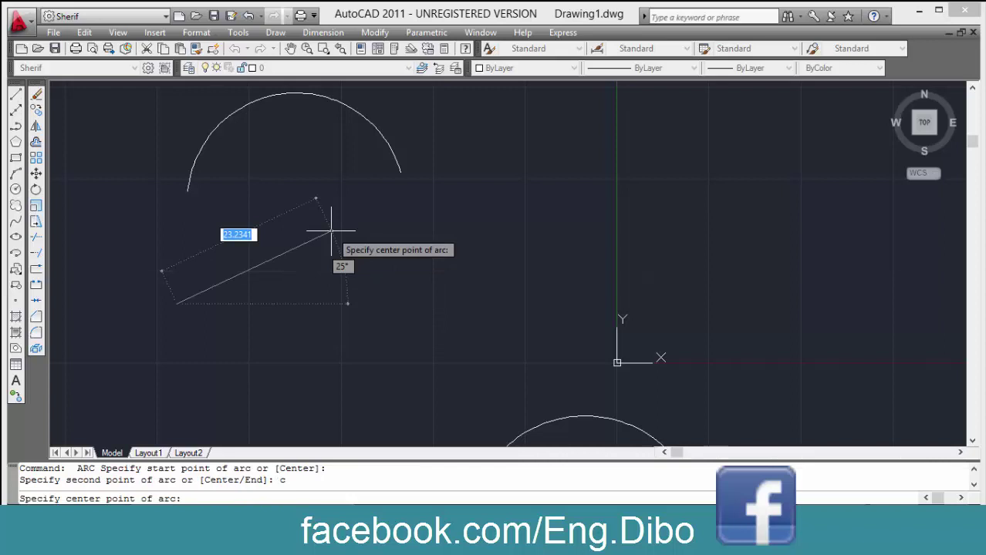
click(295, 383)
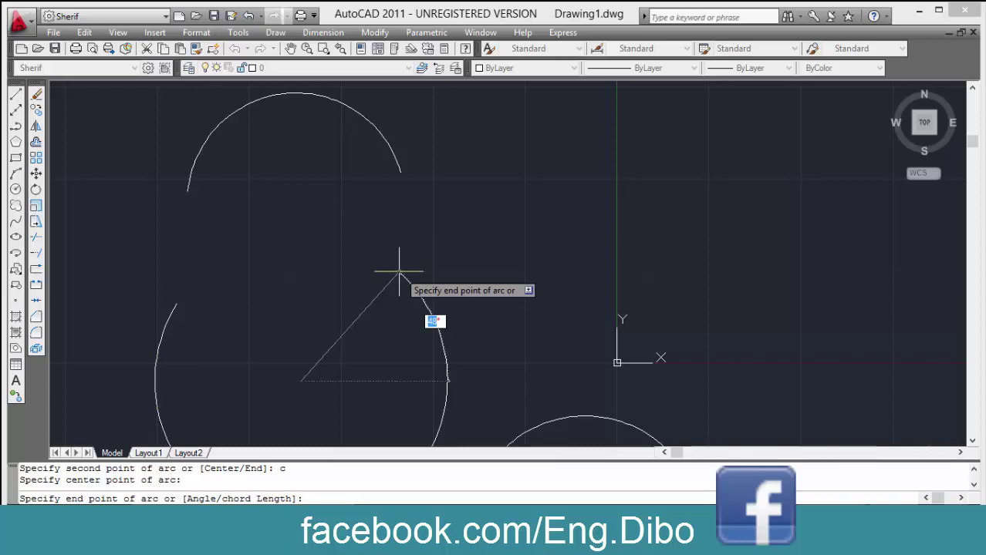
click(403, 275)
click(277, 33)
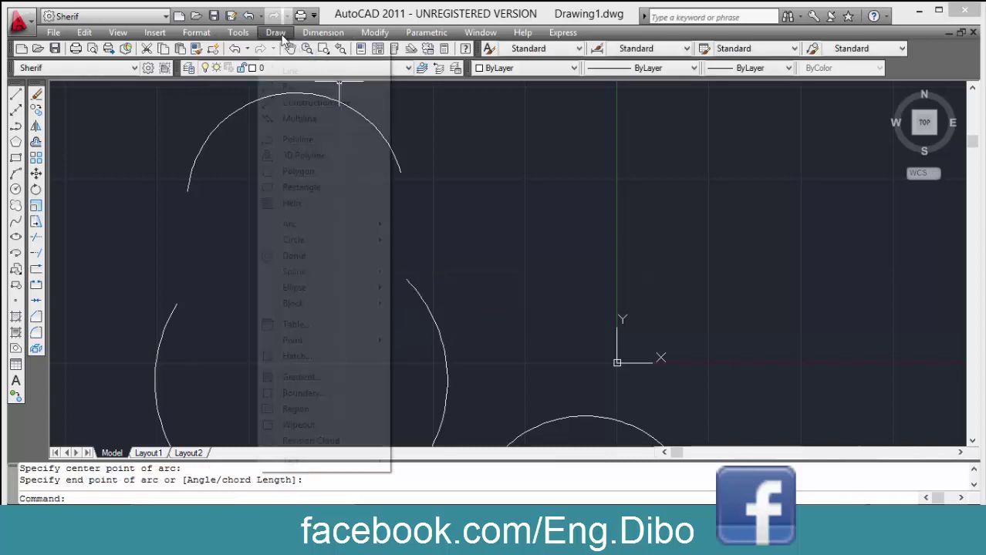
mouse_move(323, 223)
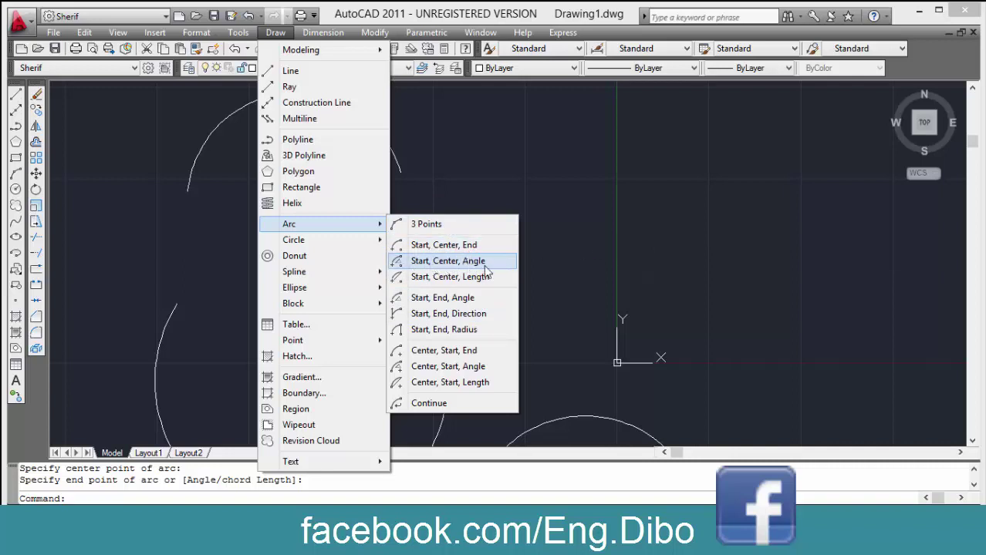
Draw a Continue arc tangent from the last arc, ending up to the right.
key(Escape)
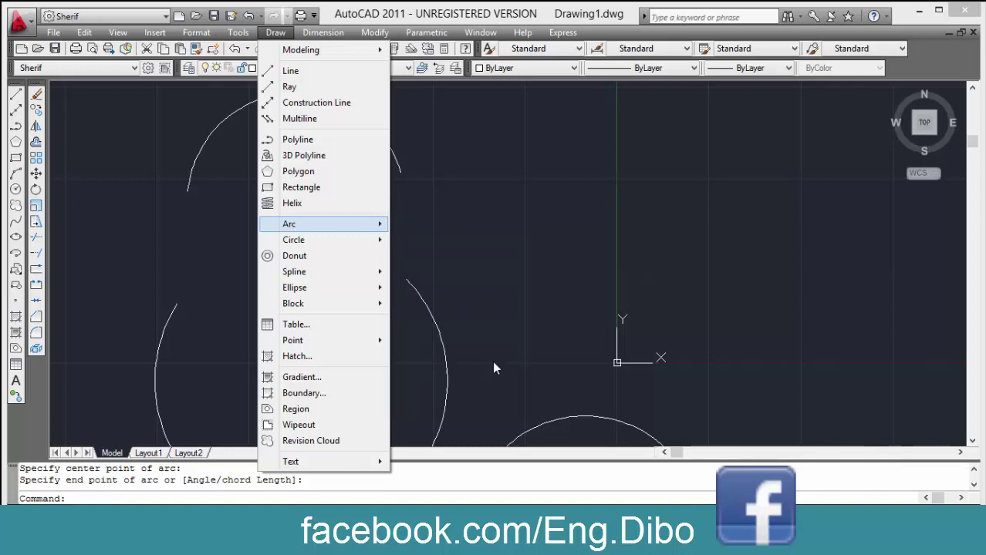
key(Escape)
click(276, 33)
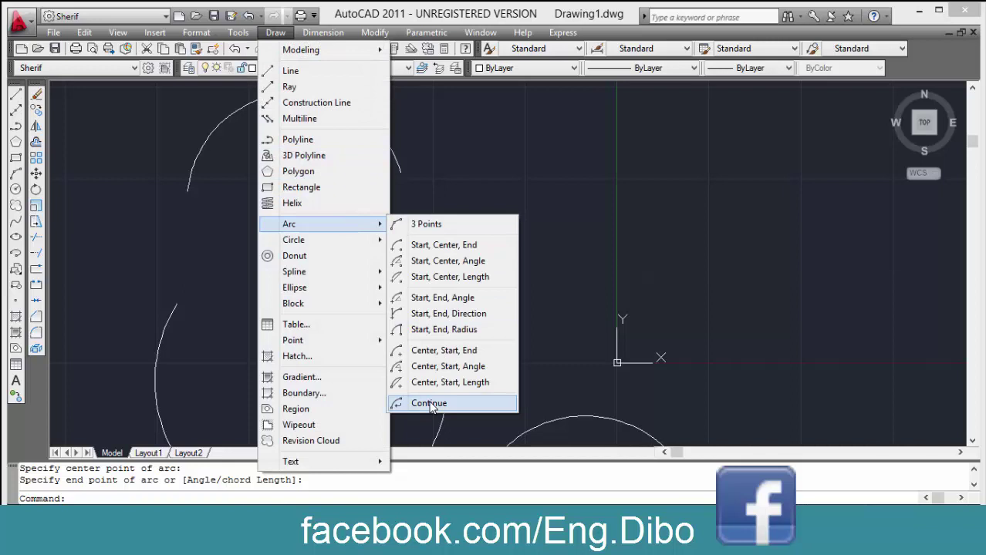
click(429, 403)
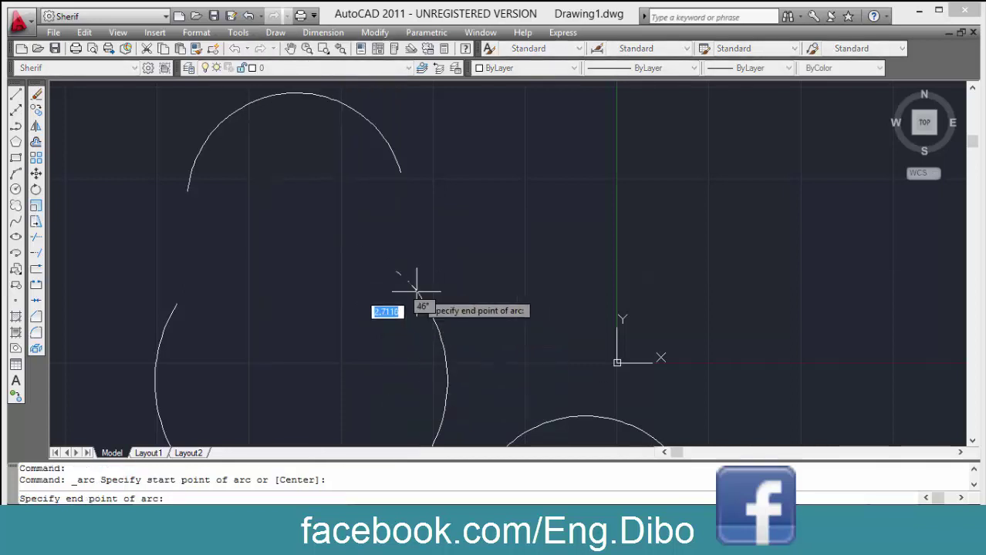
click(532, 155)
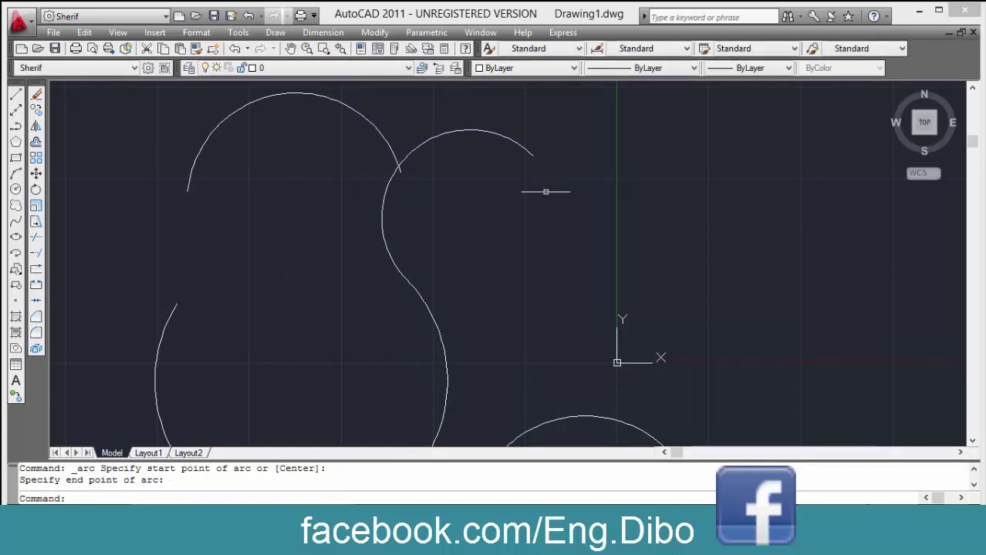
Draw a diagonal line from below the arc junction up into the upper-left arc.
click(419, 291)
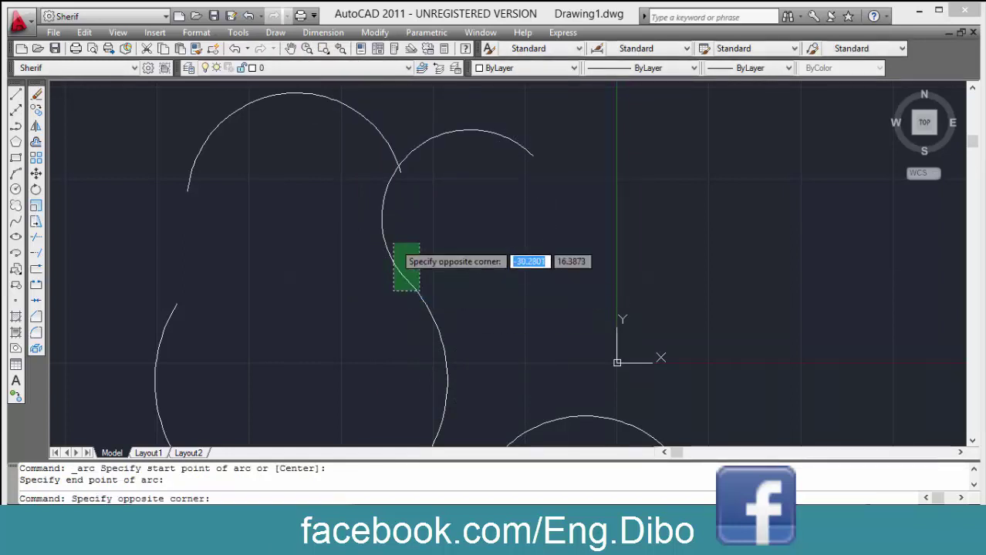
key(Escape)
key(Escape)
text(l)
key(Return)
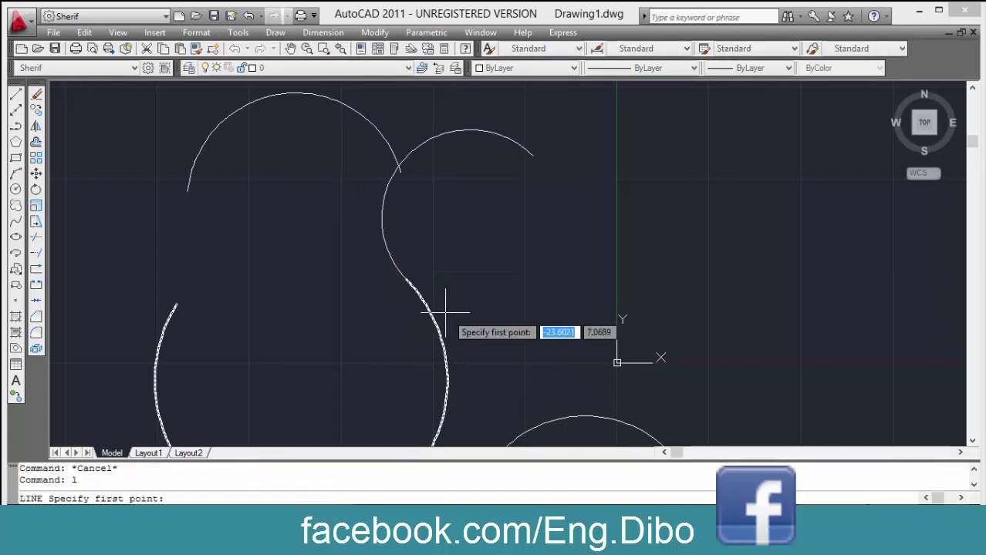
click(470, 327)
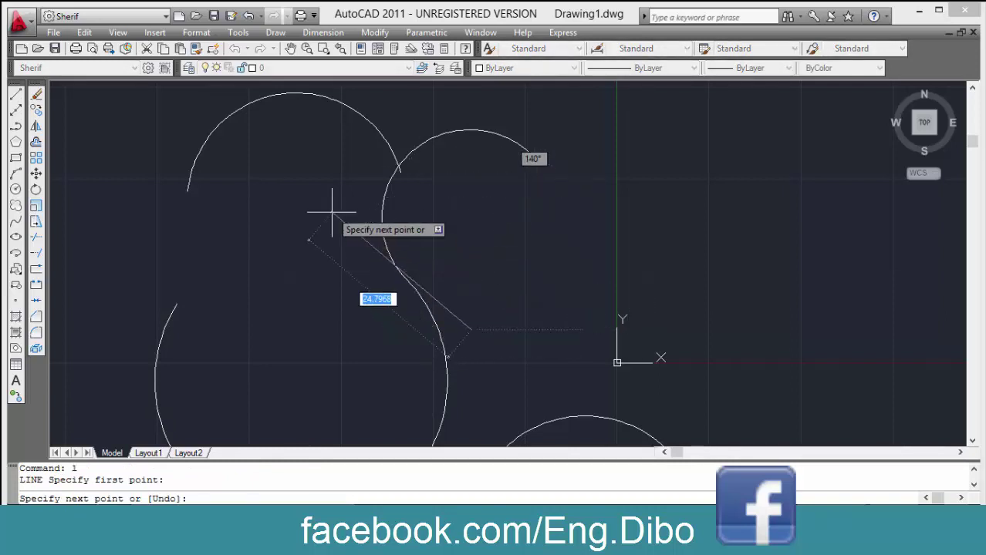
click(261, 152)
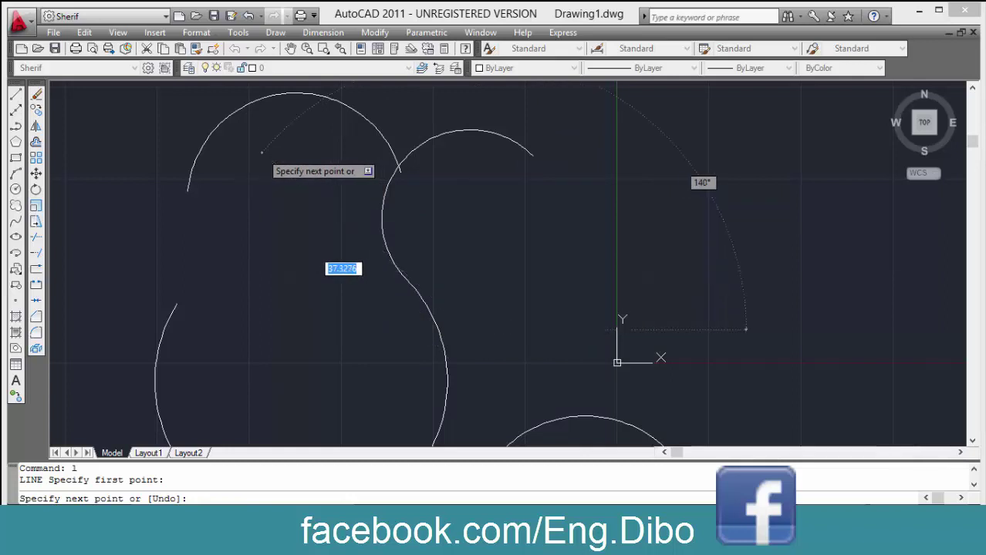
key(Return)
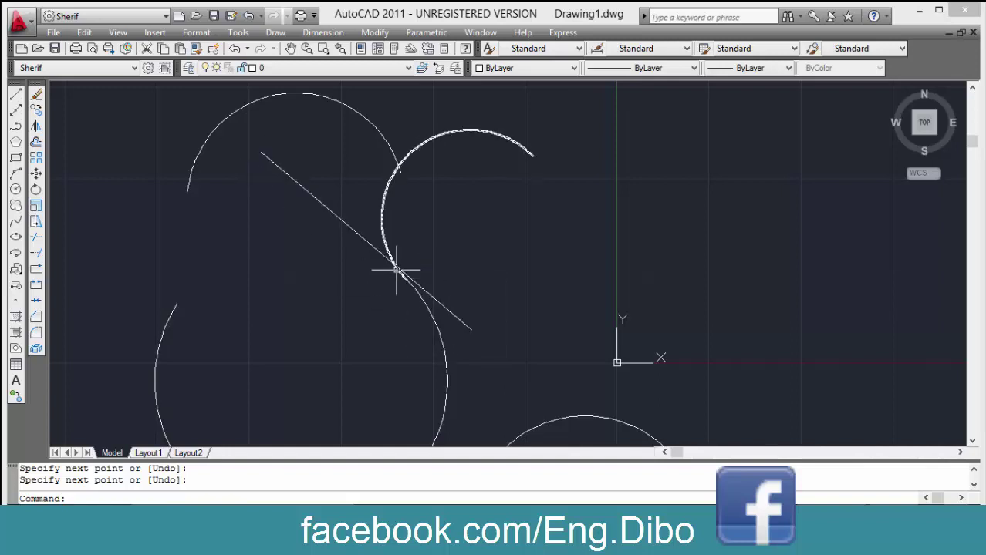
click(276, 34)
mouse_move(289, 224)
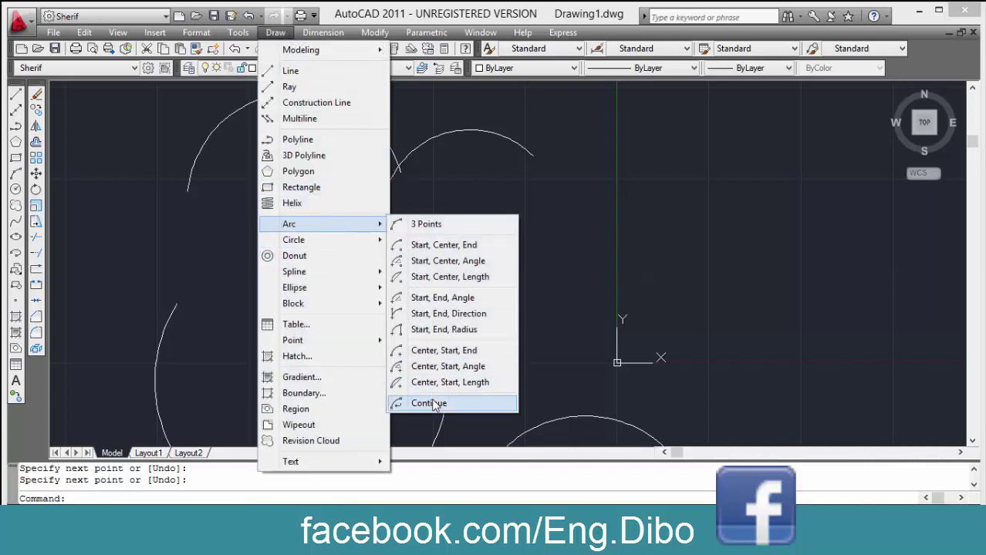
Draw a straight line from the upper right sloping down to the left.
click(429, 403)
key(Escape)
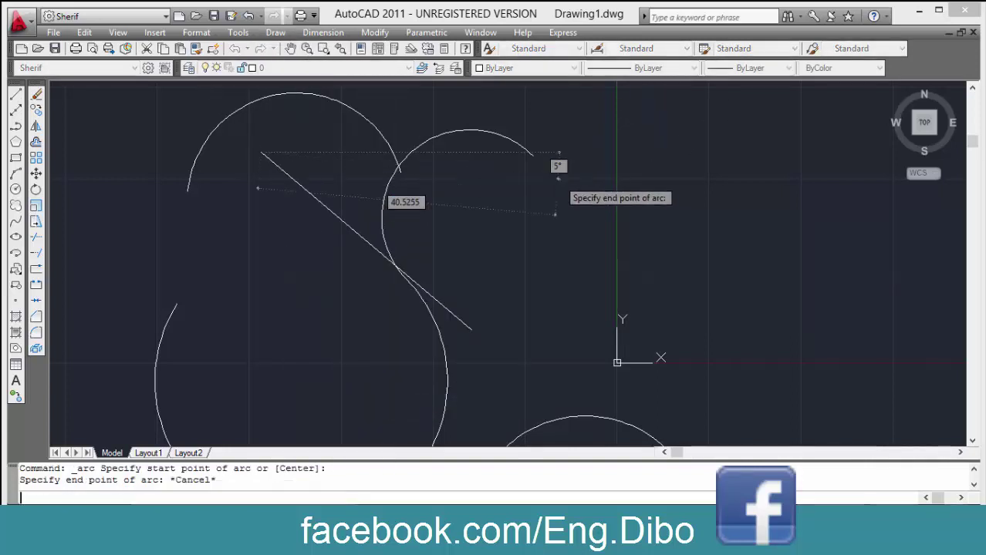
key(Escape)
key(Escape)
key(ctrl+a)
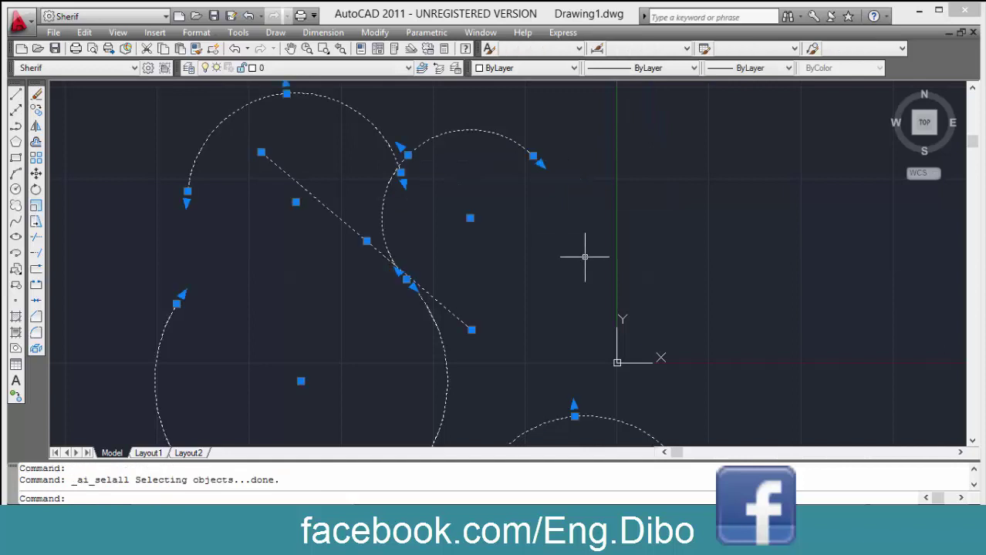
key(Escape)
key(Escape)
key(Return)
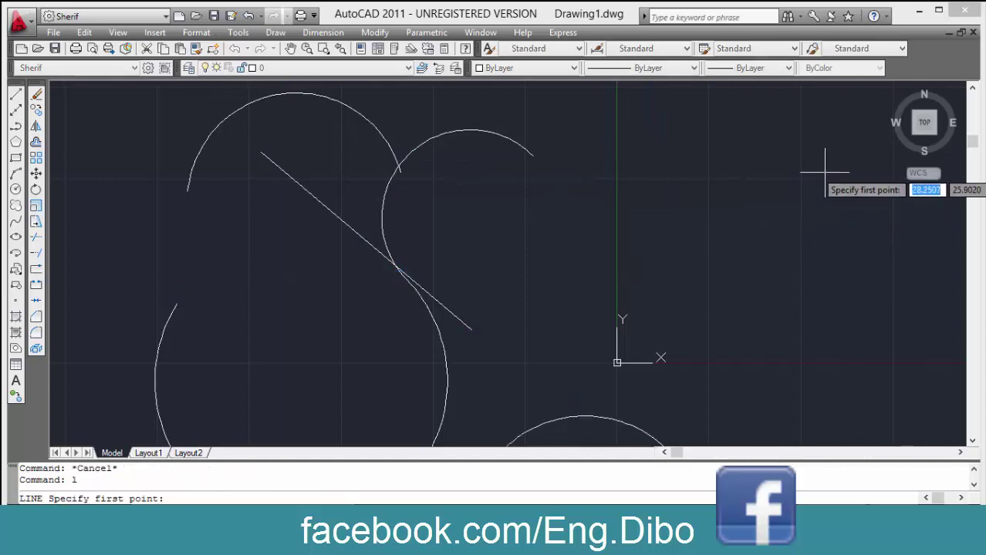
click(827, 168)
click(709, 218)
key(Return)
Try a Continue arc from that new line, then erase it.
click(278, 33)
mouse_move(289, 223)
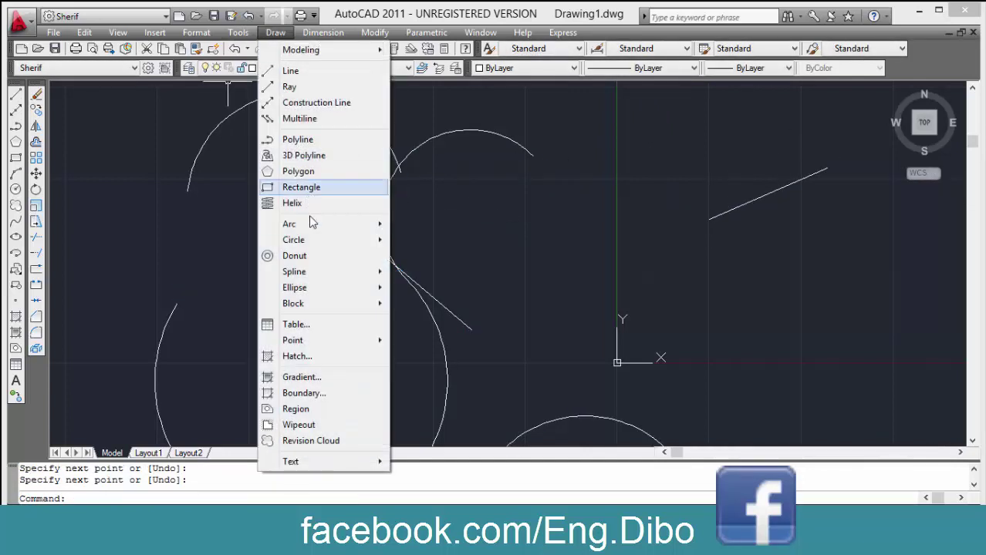
click(455, 403)
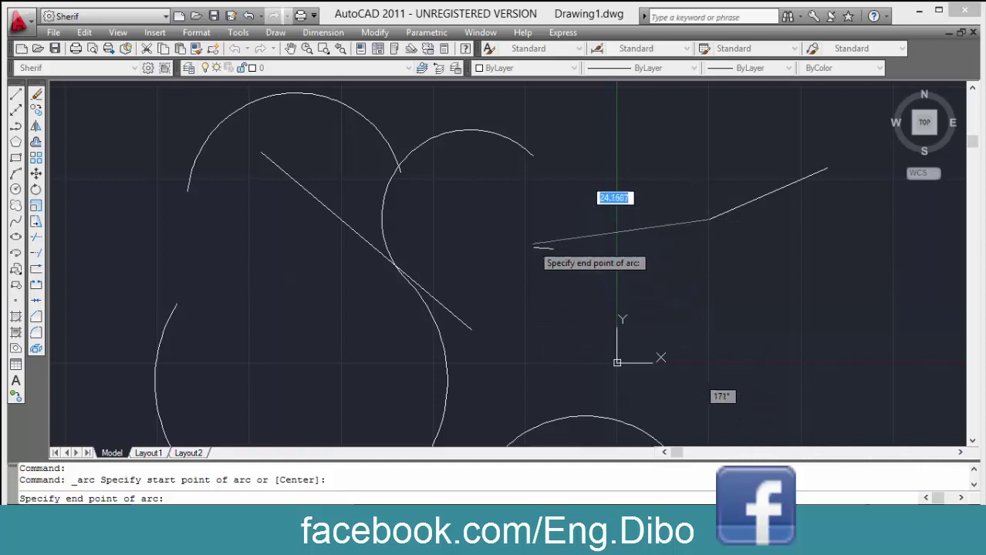
click(527, 246)
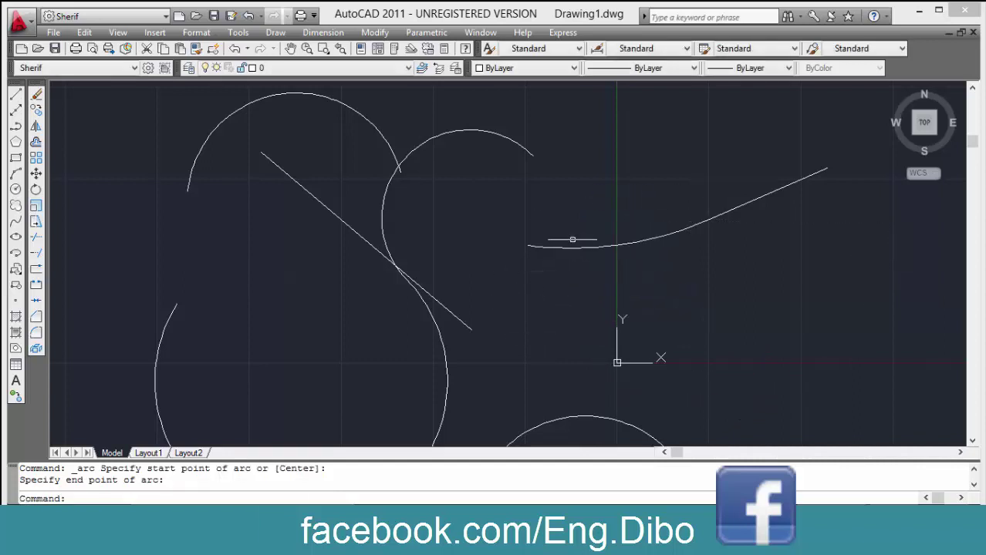
text(e)
key(Return)
click(656, 235)
key(Return)
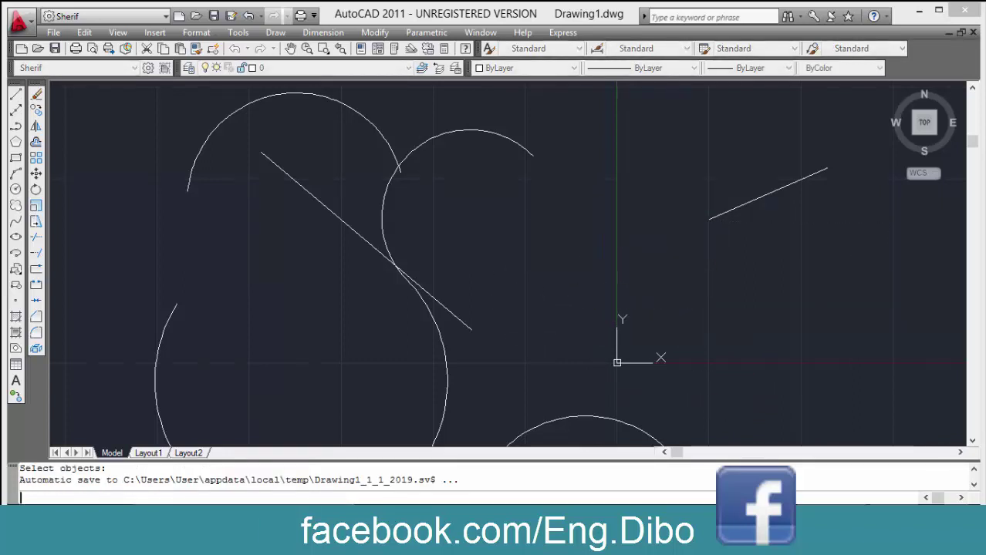
Start and cancel another Continue arc and a line without drawing anything.
click(275, 32)
mouse_move(289, 224)
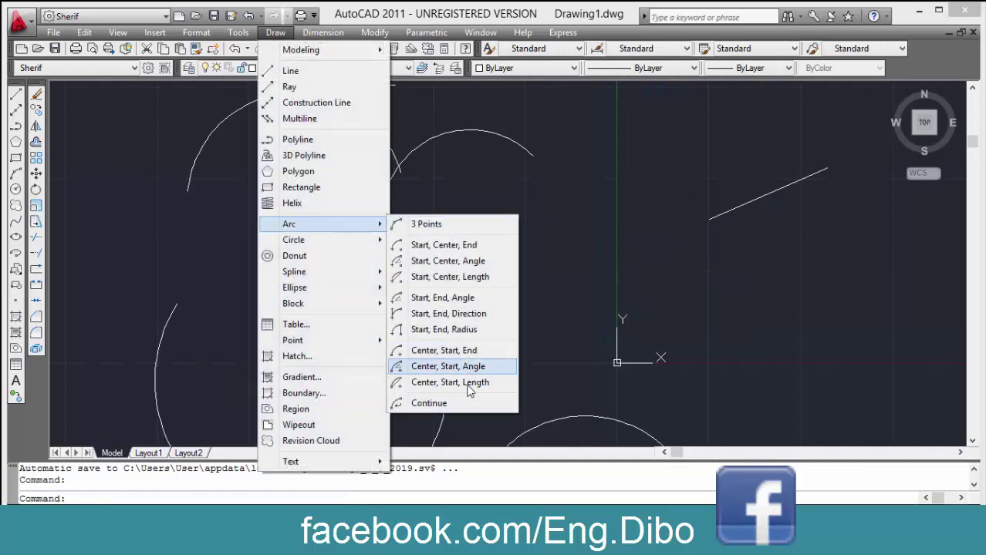
click(429, 402)
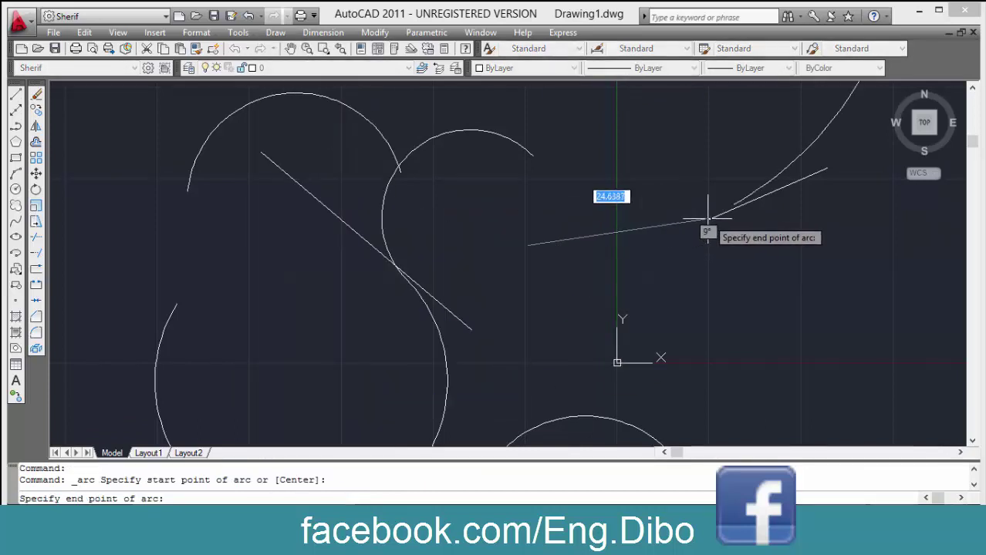
key(Escape)
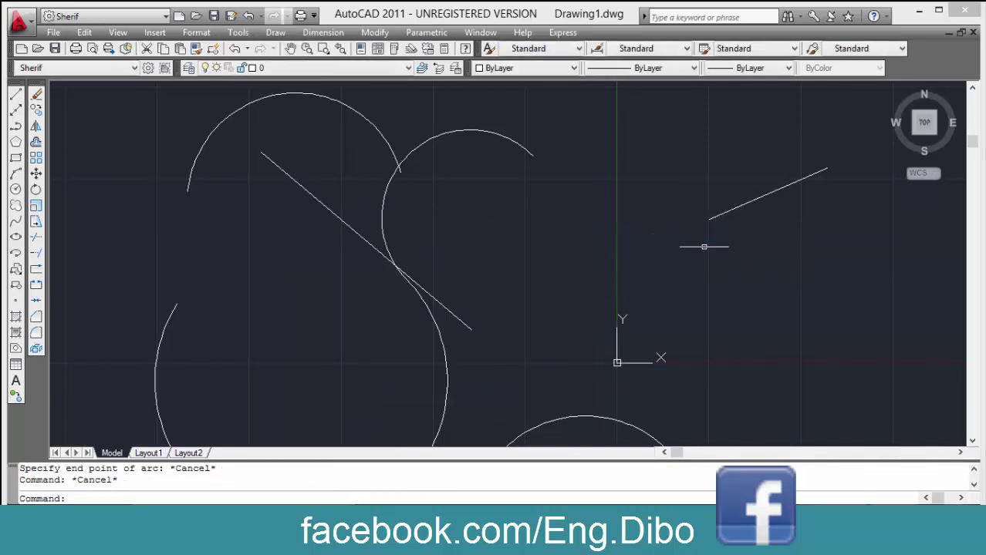
text(l)
key(Return)
click(616, 286)
key(Return)
Draw a second line from the right side slanting left toward the centre.
click(617, 286)
key(Escape)
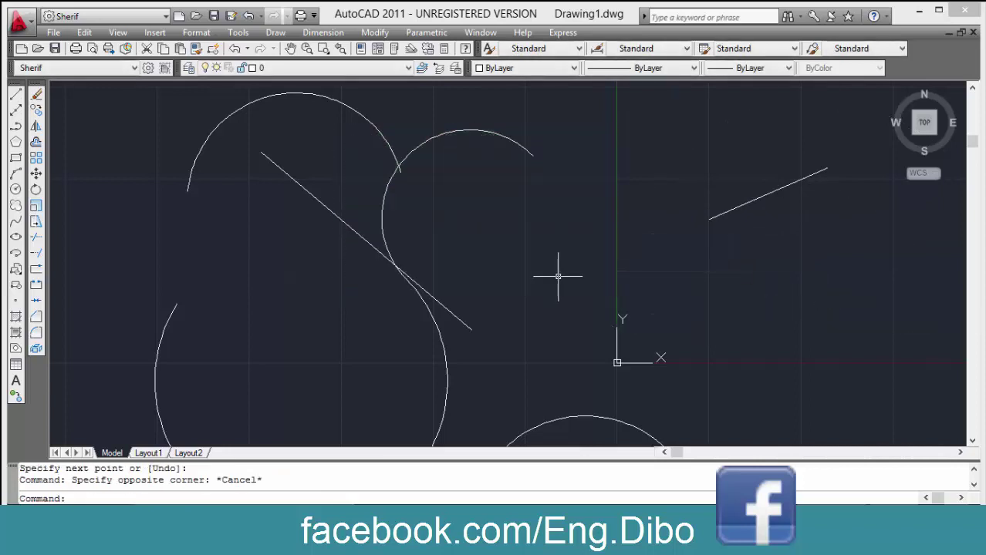
text(l)
key(Return)
click(802, 325)
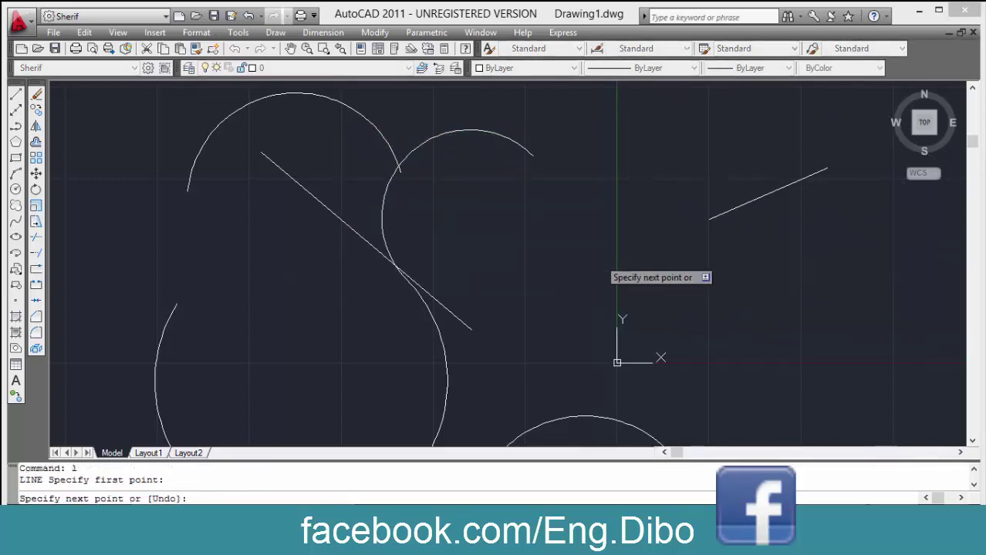
click(598, 259)
key(Return)
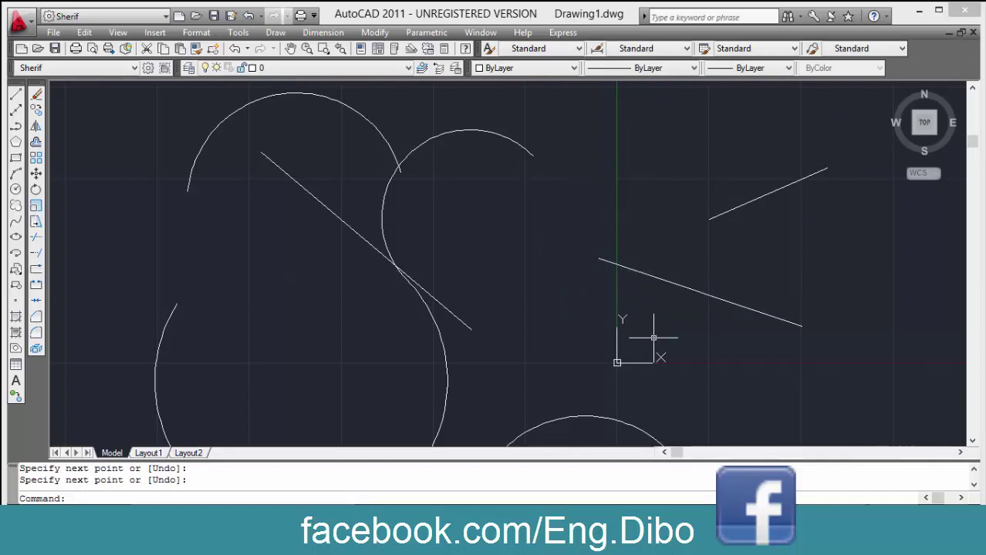
Draw a Continue arc tangent from that line's left end, curving down-left.
click(276, 32)
mouse_move(324, 224)
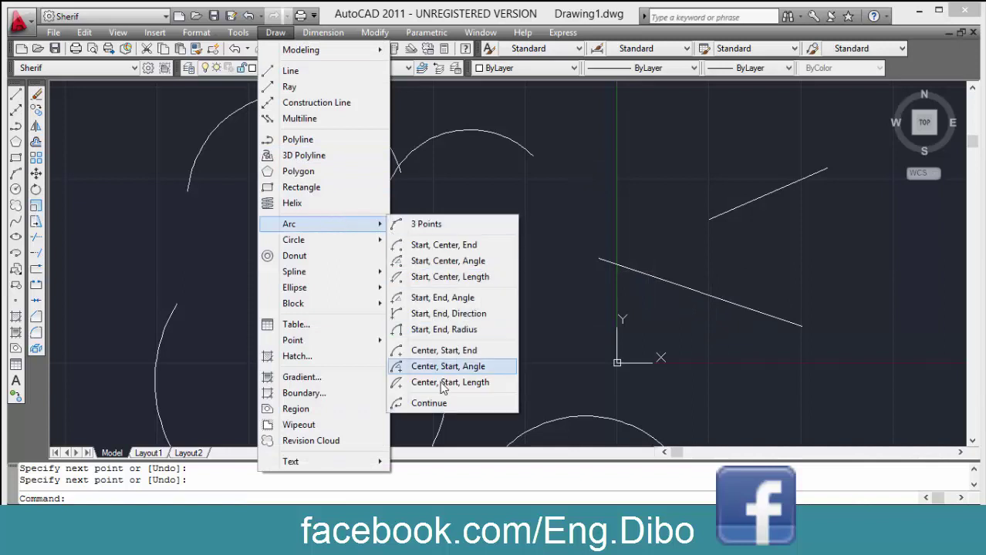
click(446, 403)
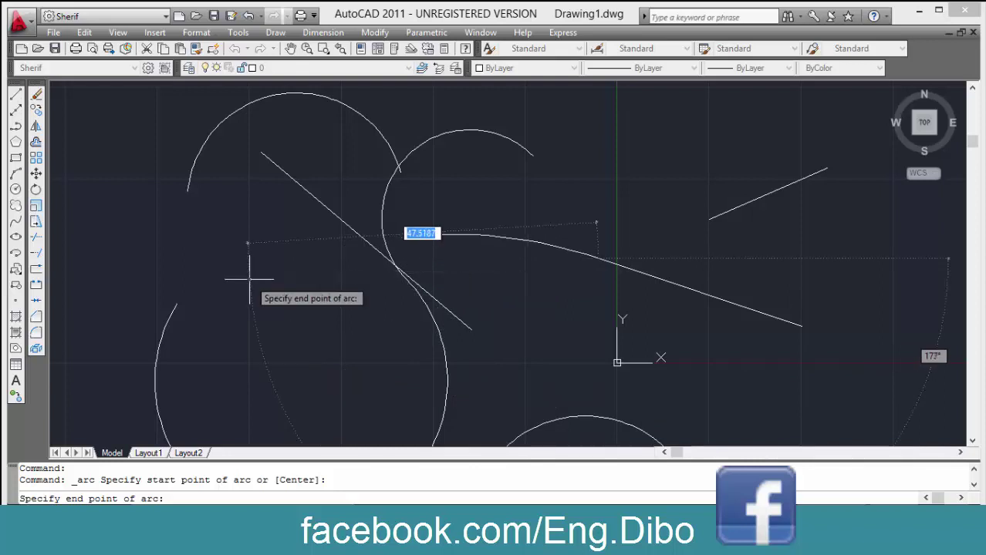
click(480, 378)
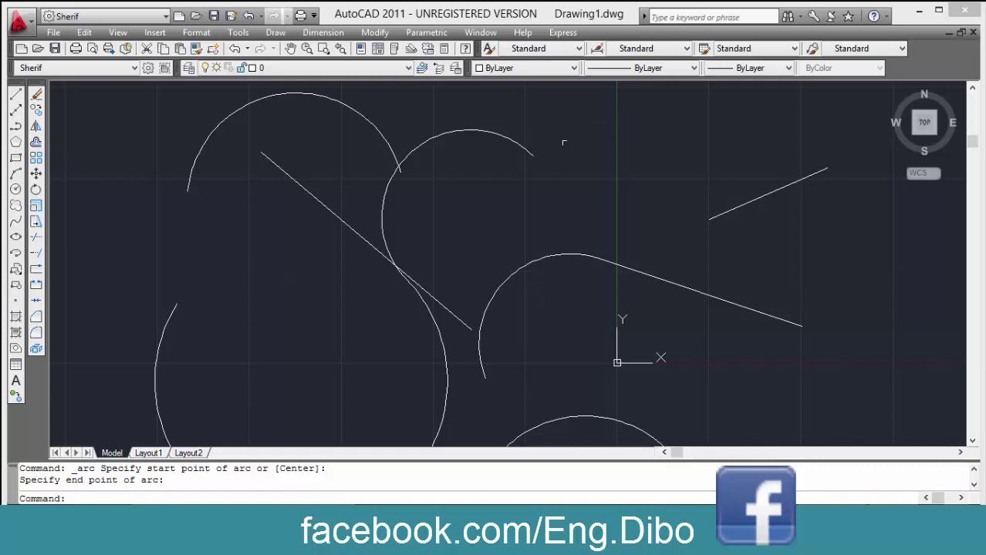
Draw a line starting from the long line's end point.
text(l)
key(Return)
click(801, 326)
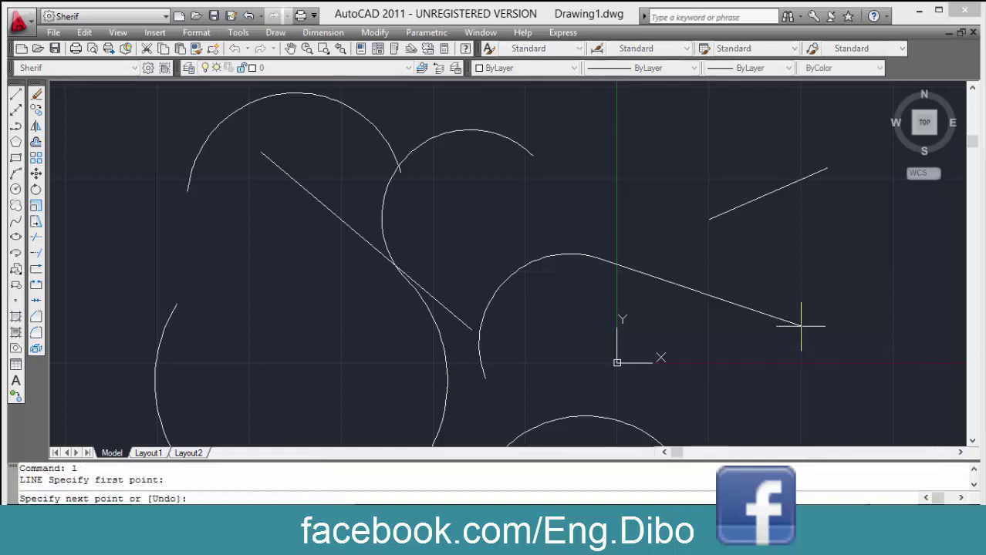
click(588, 253)
key(Return)
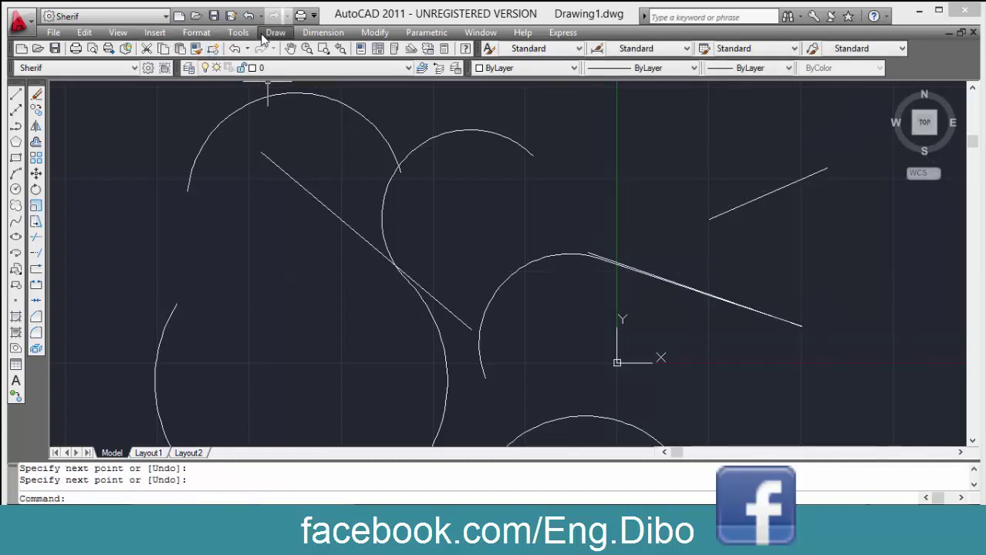
Continue the line with a tangent arc, then erase all 26 objects.
click(276, 32)
click(466, 402)
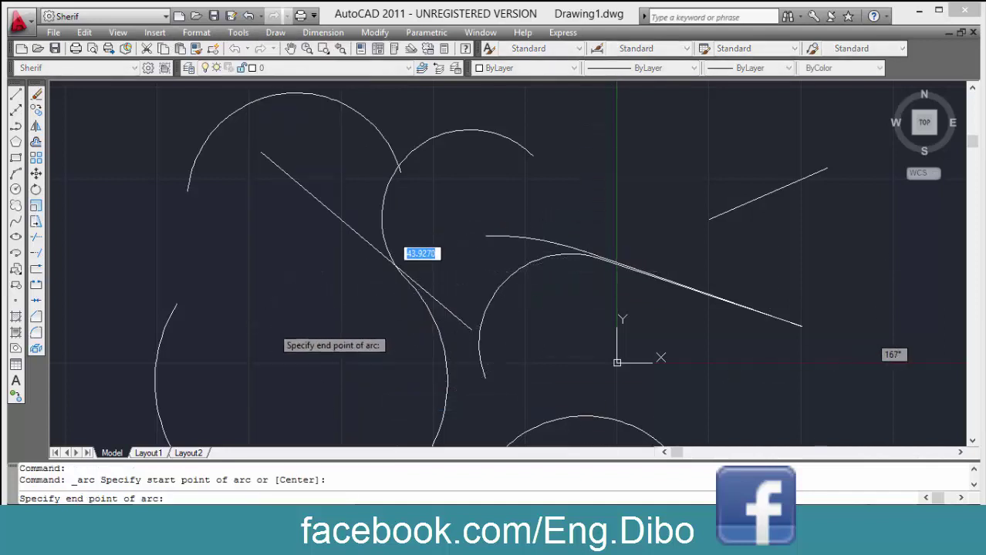
click(262, 325)
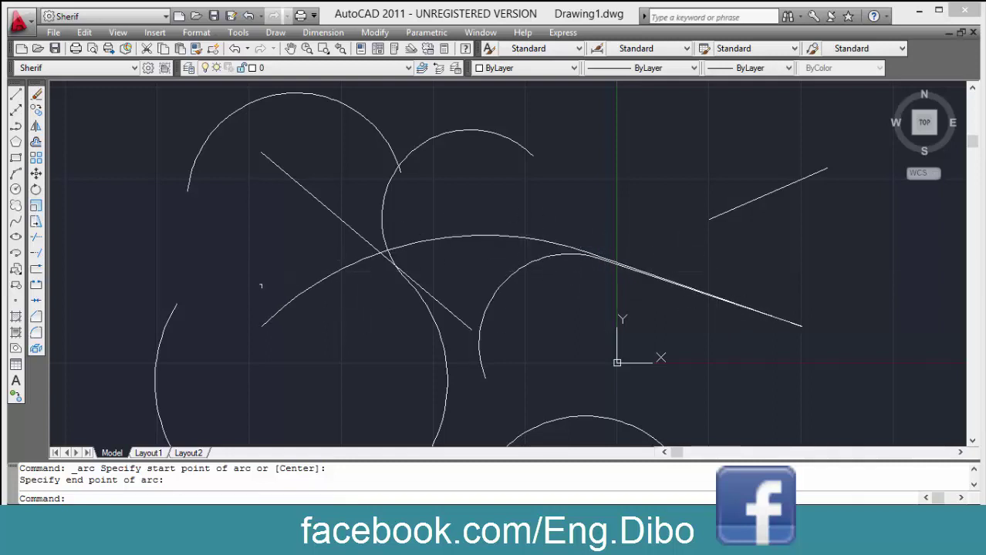
key(ctrl+a)
key(Delete)
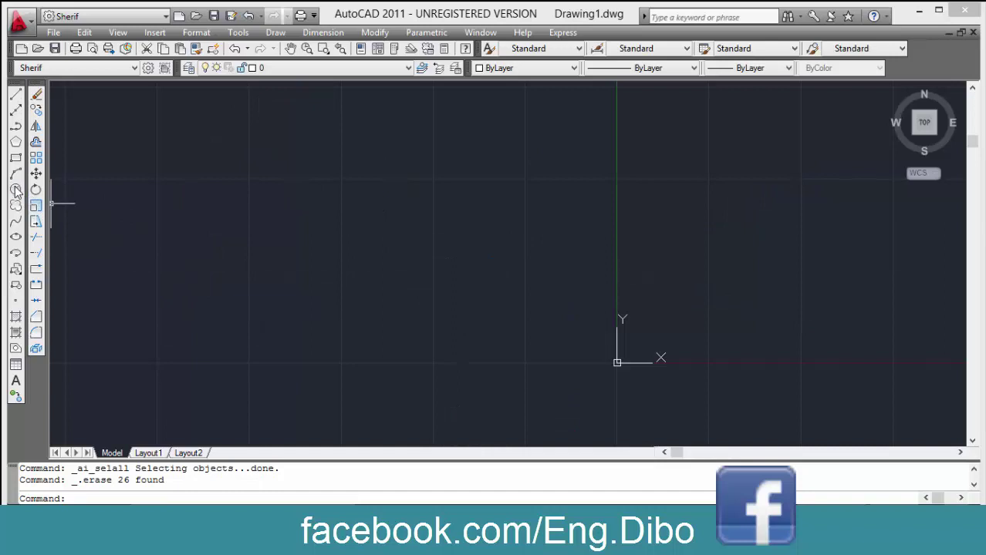
Draw a circle of radius 10 at a picked centre point.
click(323, 185)
text(c)
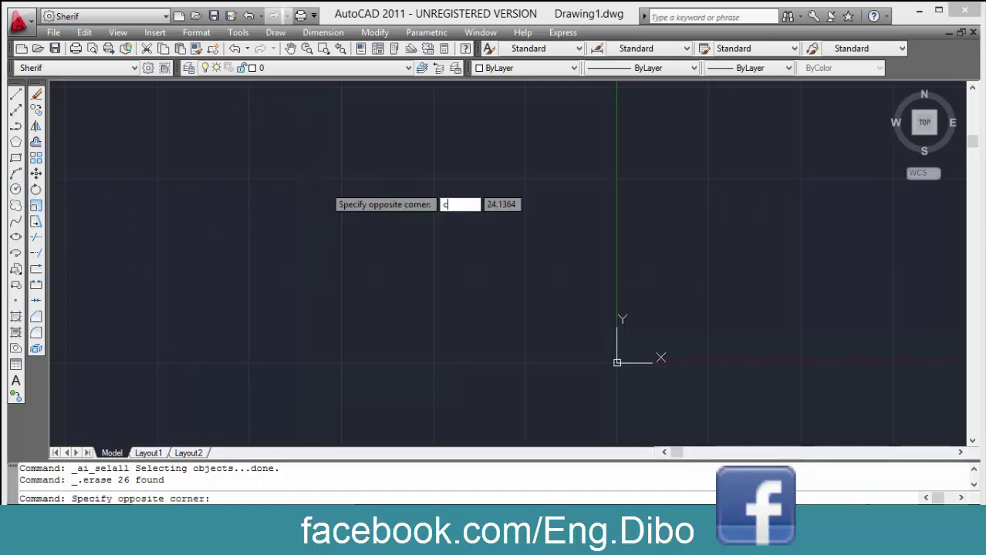
key(Return)
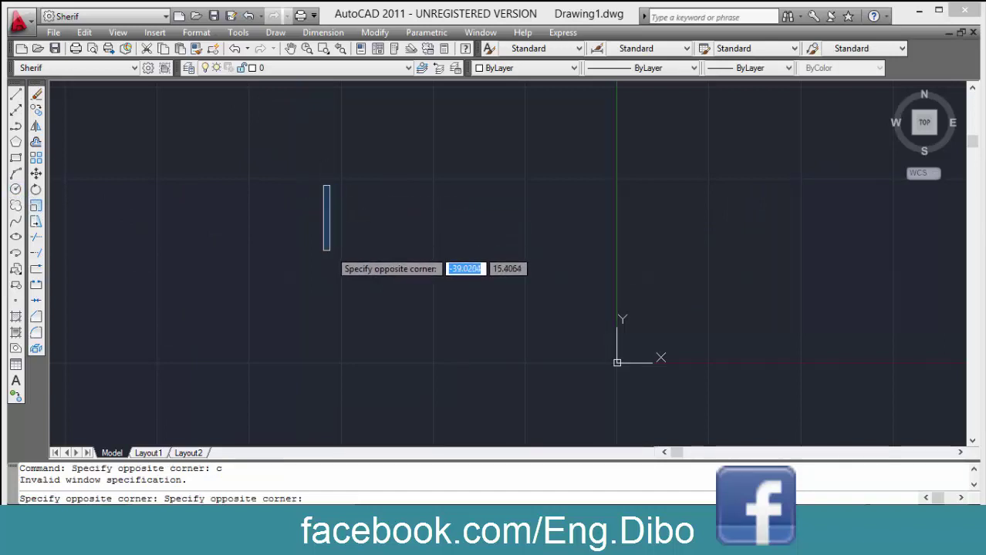
key(Escape)
text(c)
key(Return)
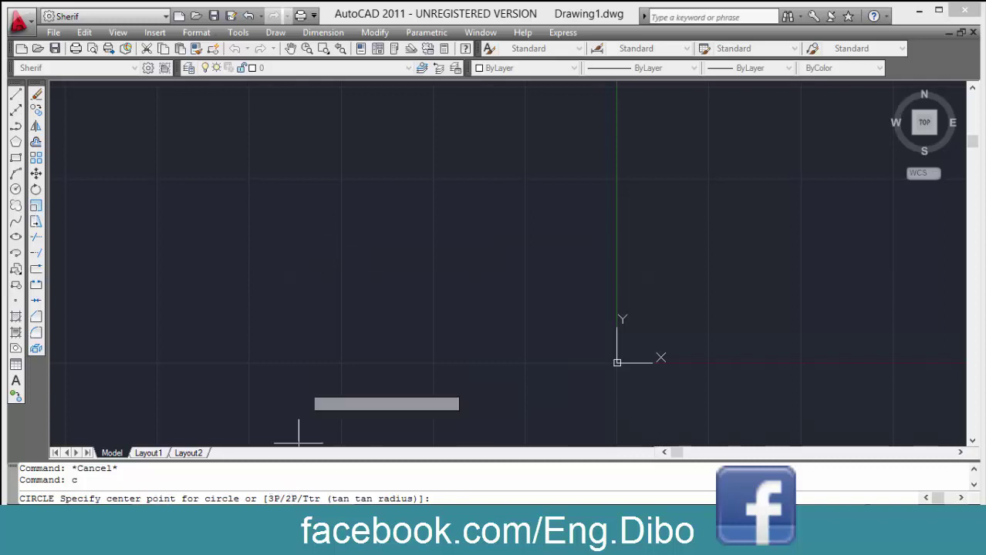
click(339, 222)
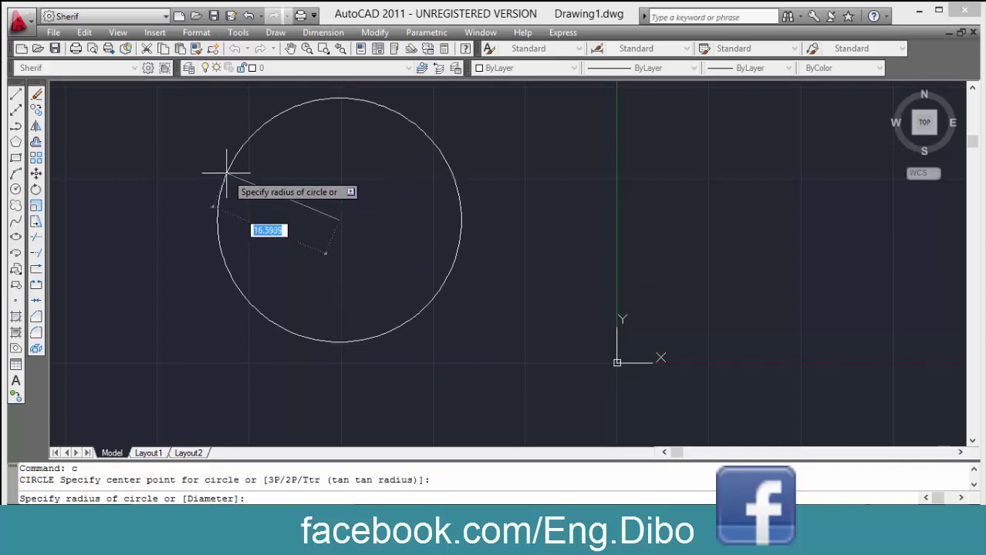
text(10)
key(Return)
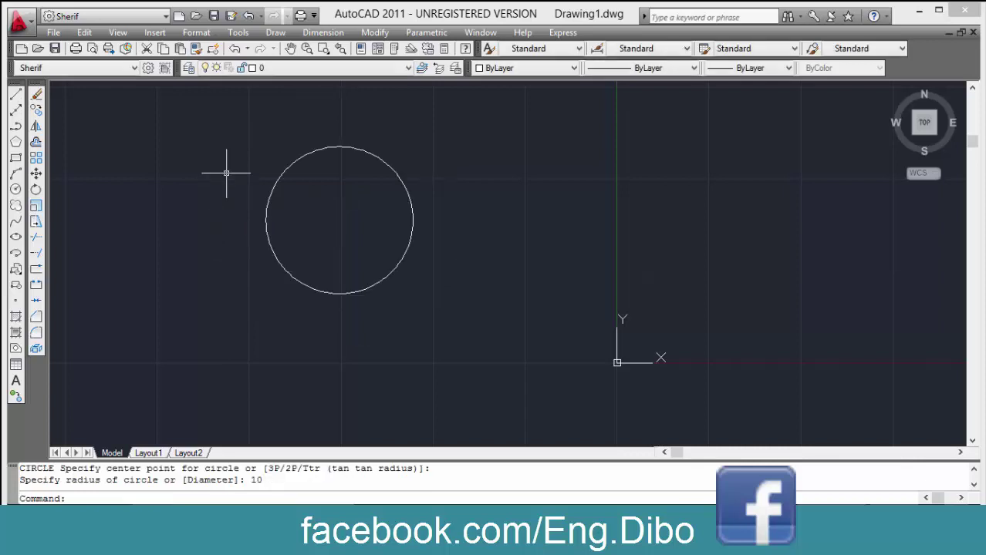
Add a concentric inner circle of diameter 15 on the same centre.
text(c)
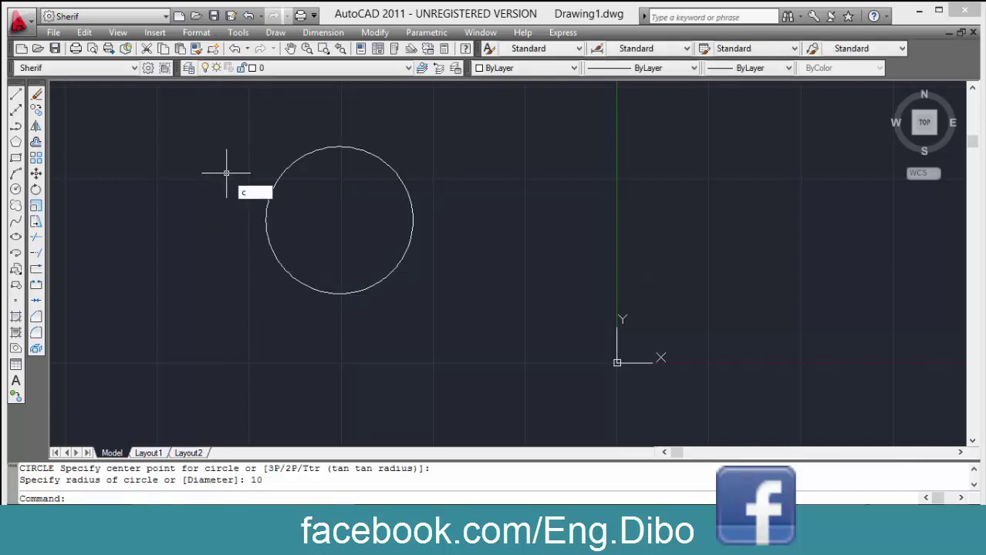
key(Return)
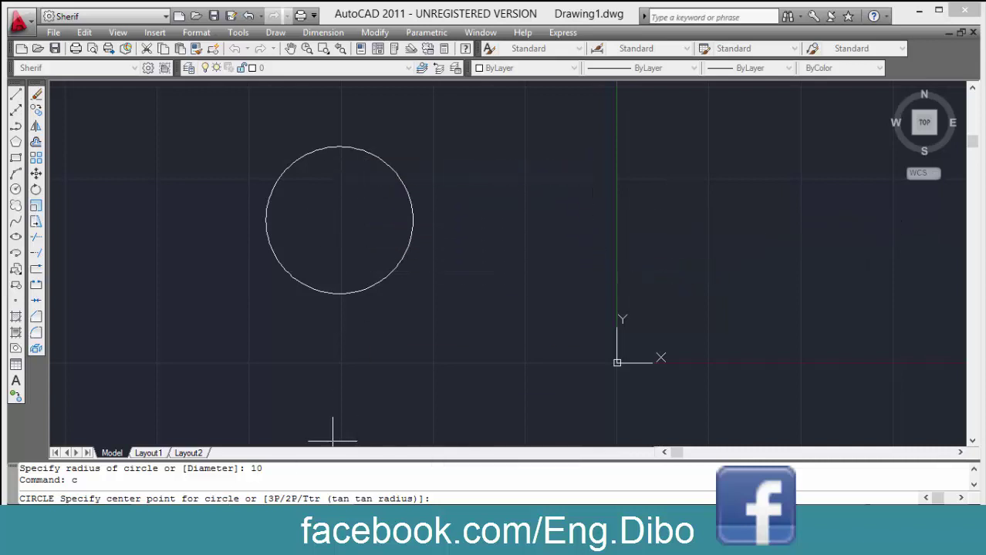
click(338, 220)
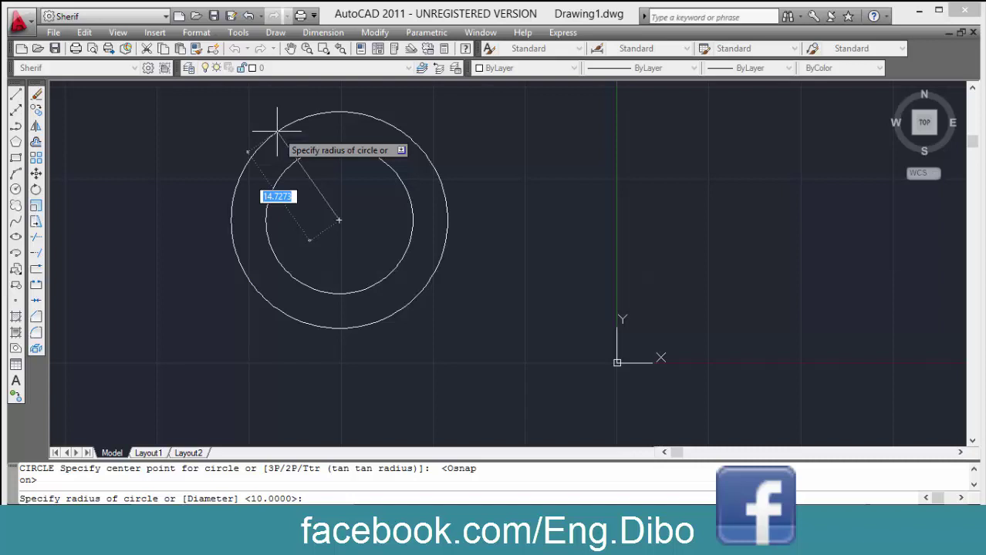
key(Down)
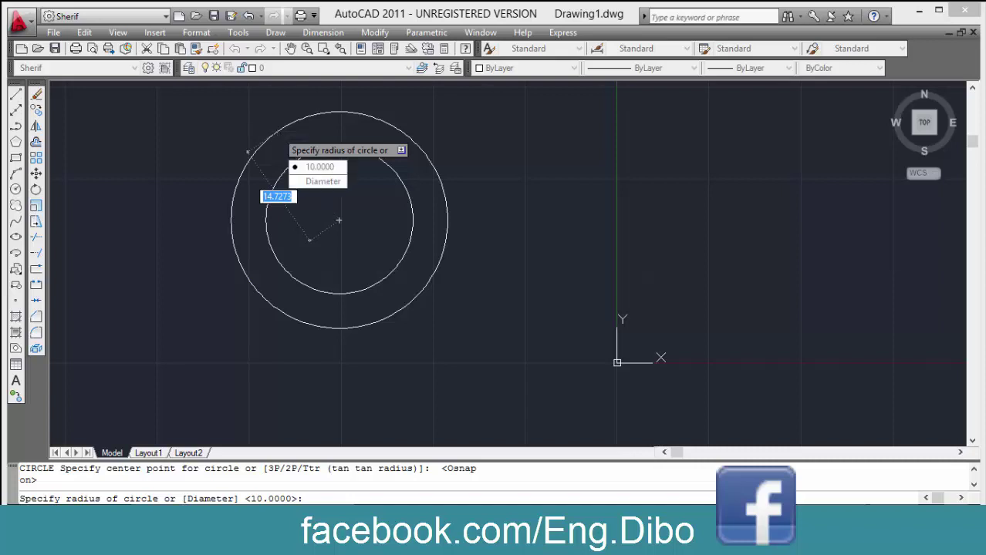
key(Return)
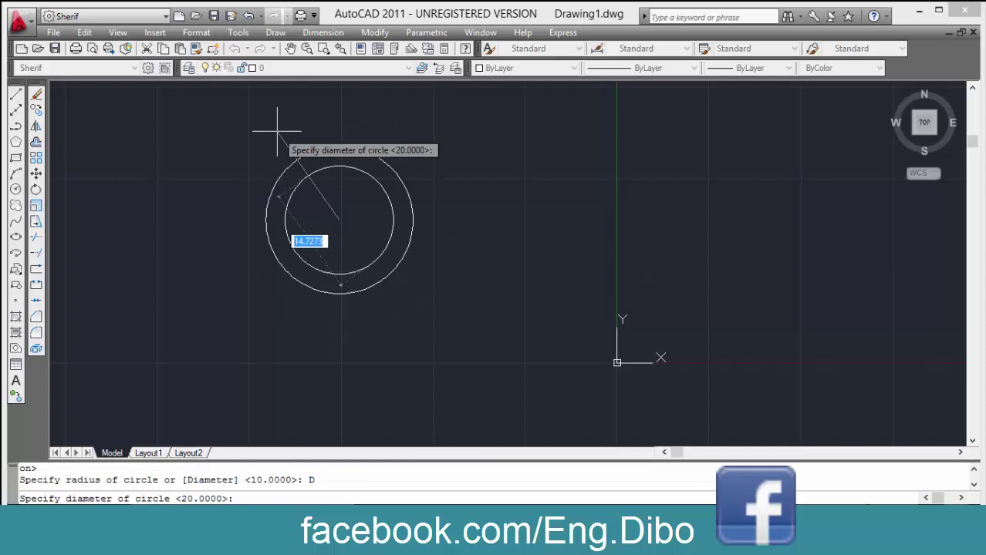
text(15)
key(Return)
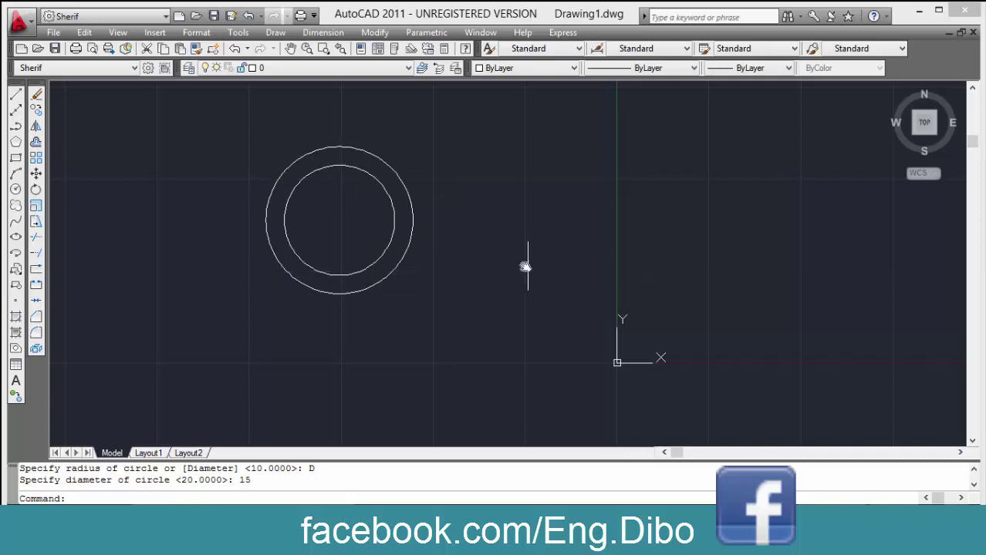
middle_drag(524, 264, 350, 267)
text(c)
key(Return)
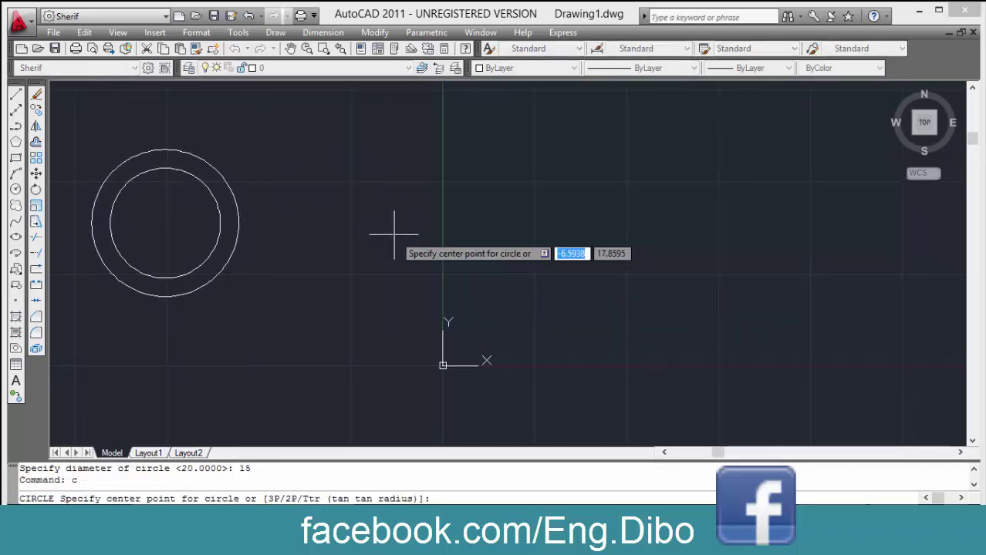
Draw a large 3P circle through three picked points, then zoom in on it.
key(Down)
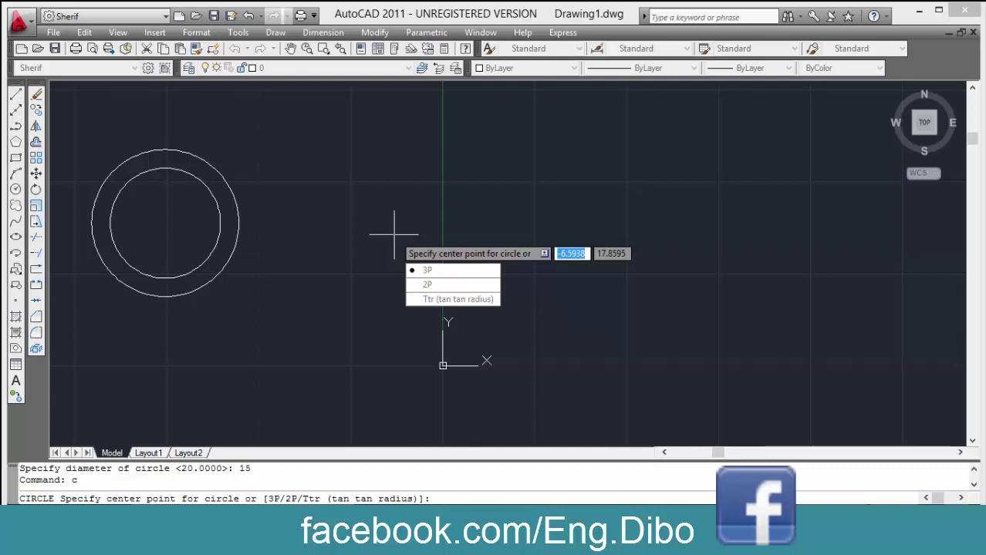
key(Return)
click(446, 232)
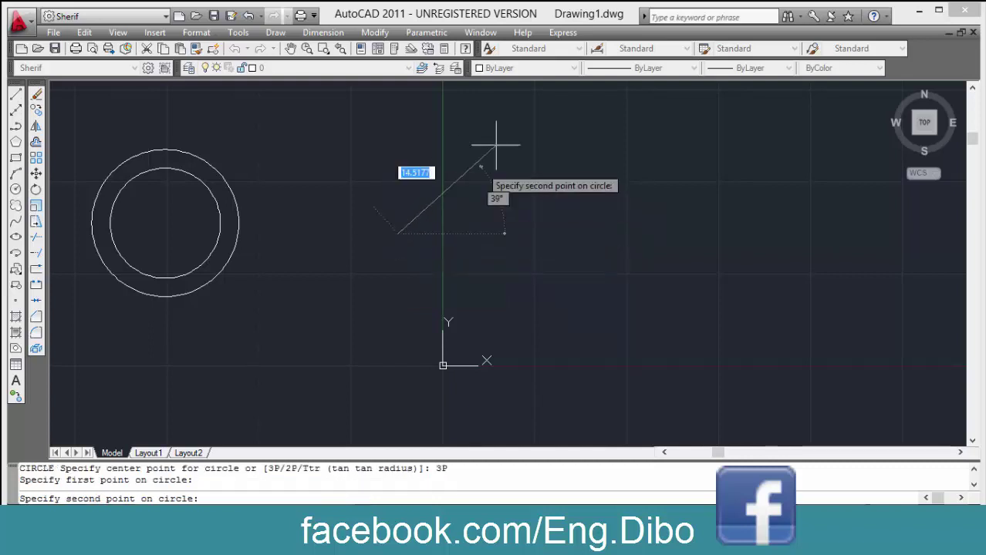
click(509, 123)
click(631, 236)
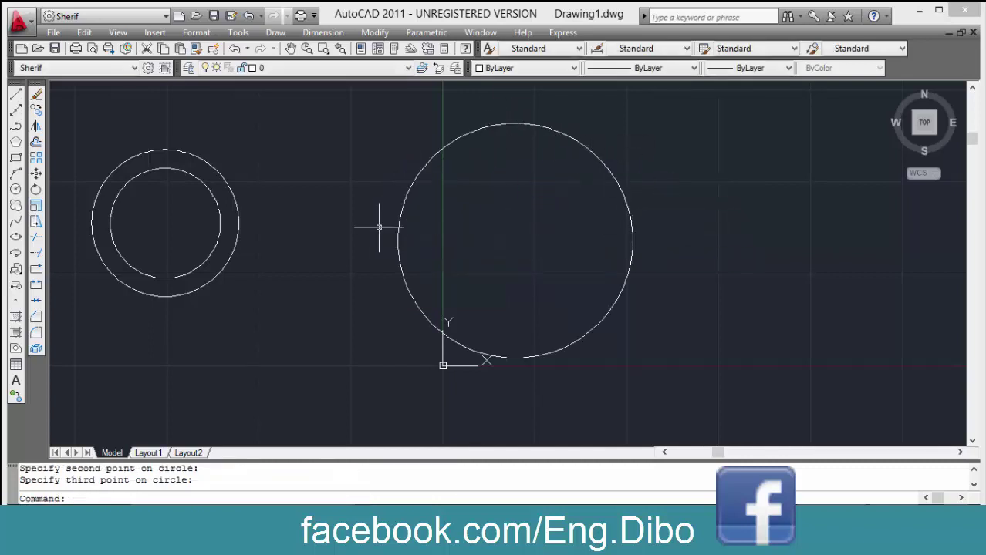
scroll(544, 286, up, 2)
middle_drag(772, 270, 475, 270)
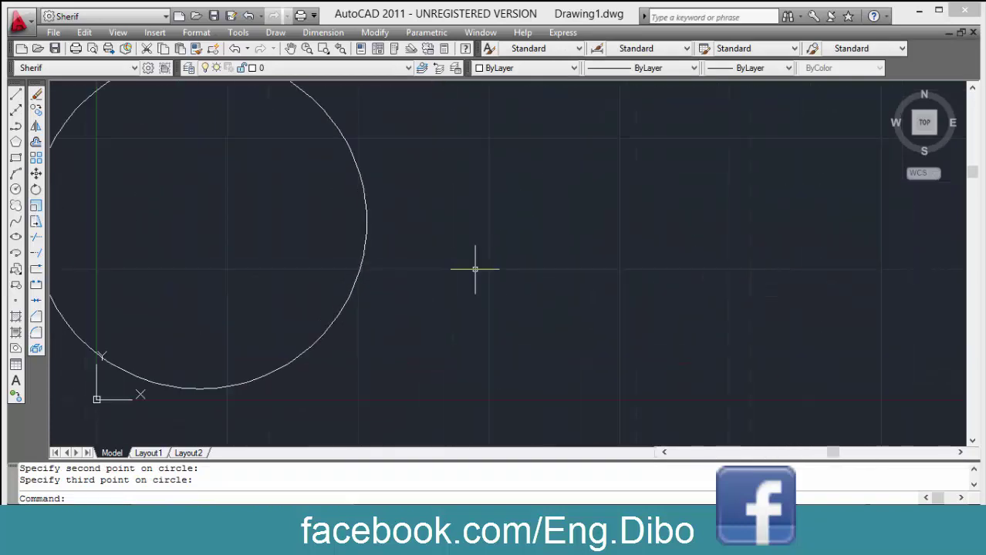
Draw a lower-left X marker from two crossing line strokes.
key(Return)
click(486, 312)
click(528, 286)
key(Return)
key(Return)
click(476, 282)
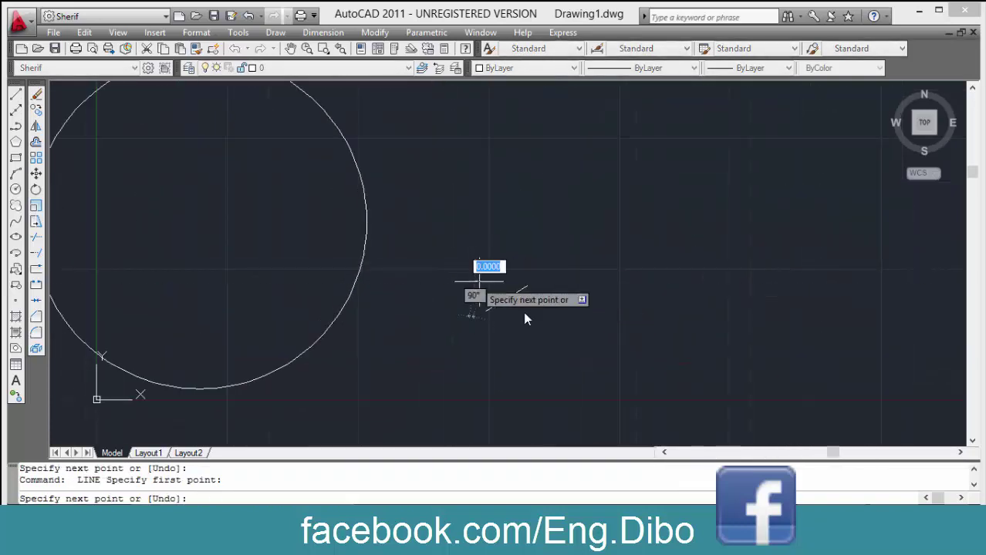
click(527, 313)
key(Return)
Draw a second X marker near the top of the large circle.
click(567, 126)
key(Escape)
key(Return)
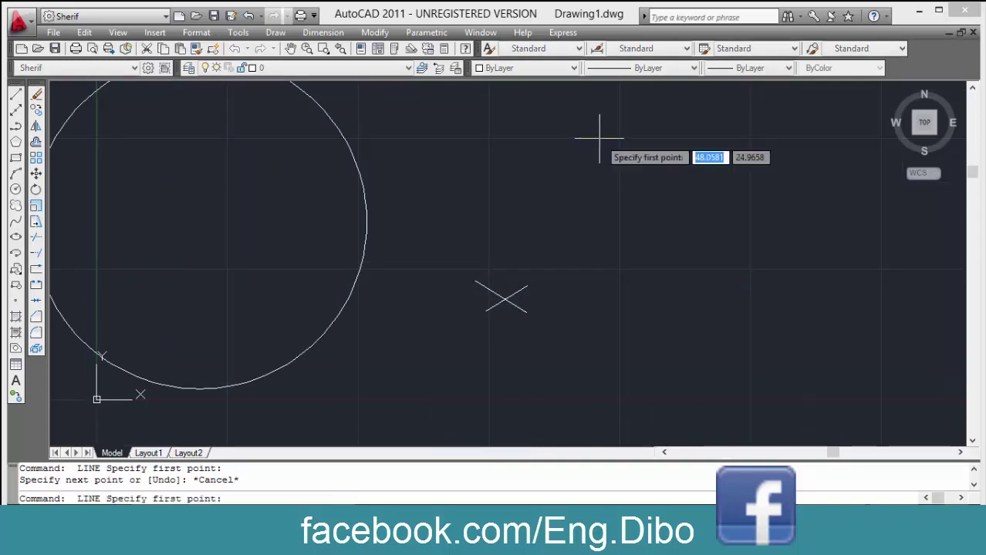
click(567, 148)
click(596, 137)
key(Return)
key(Return)
click(561, 133)
click(582, 161)
Draw a third X marker on the right.
key(Return)
key(Return)
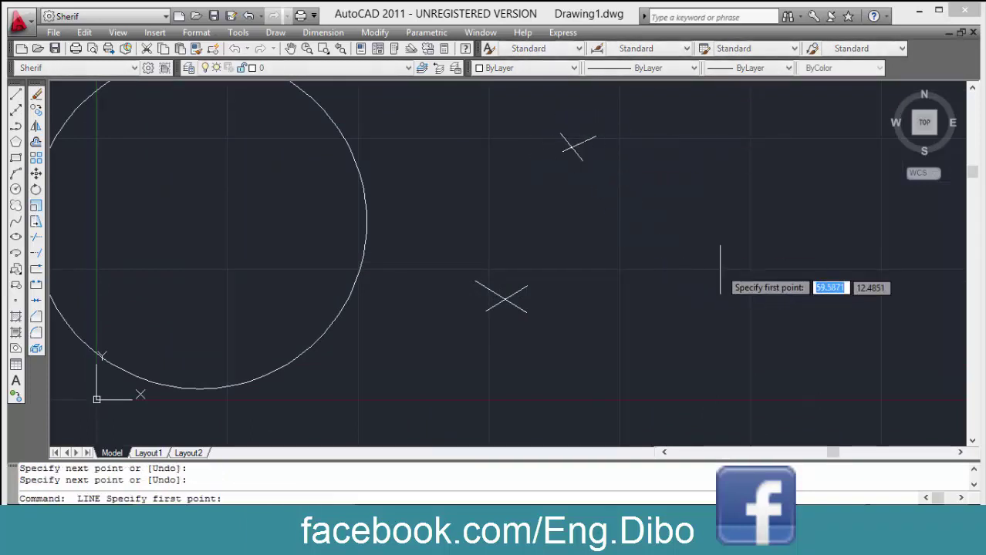
click(720, 270)
key(Return)
click(709, 311)
click(709, 311)
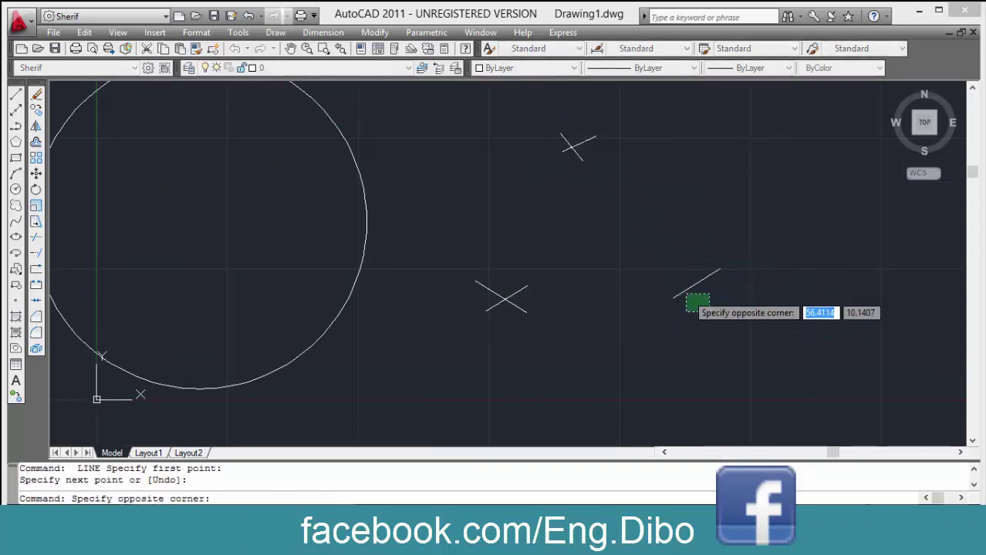
key(Escape)
key(Return)
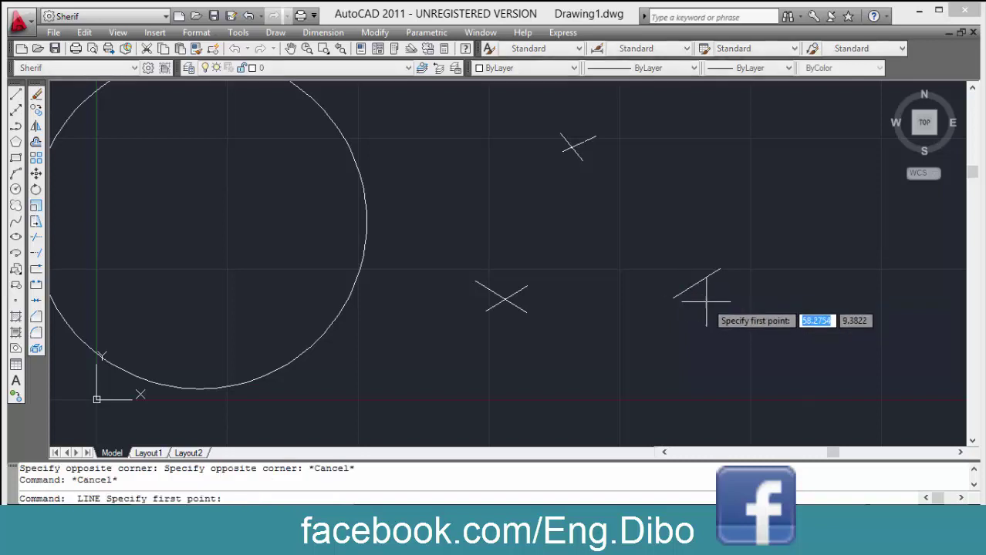
click(697, 284)
click(681, 274)
key(Return)
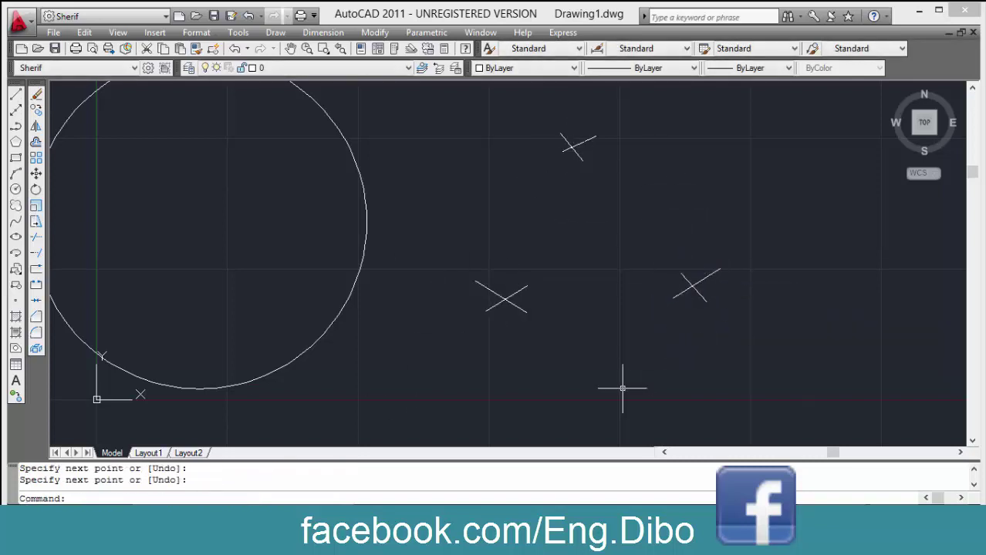
Draw a trial circle centred on the lower-left X, then erase the large middle circle.
text(c)
key(Return)
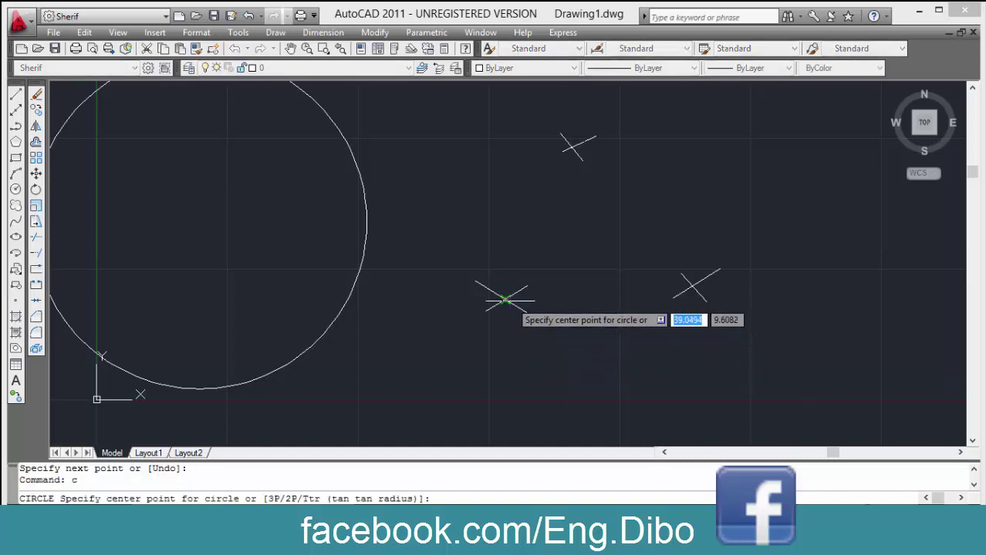
click(504, 299)
click(571, 146)
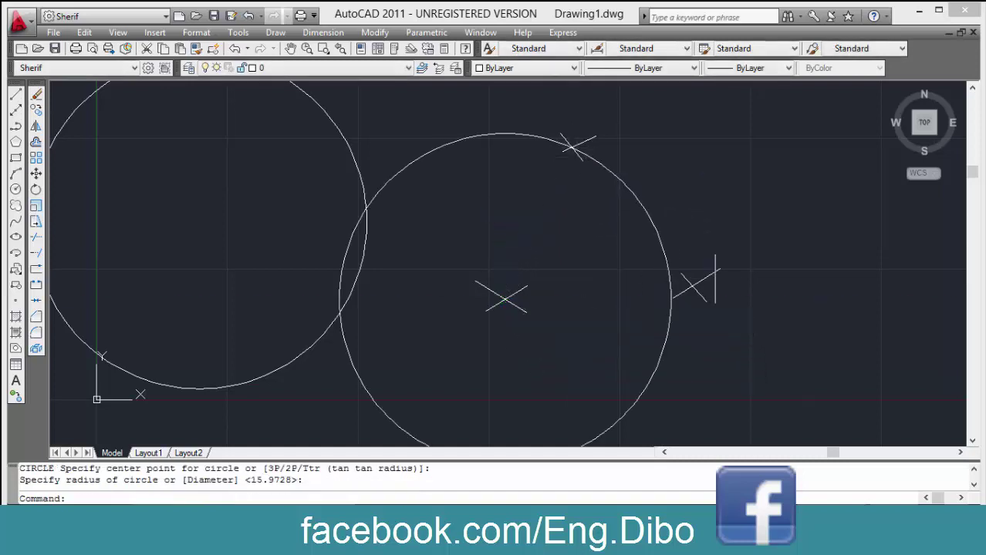
key(Escape)
key(Return)
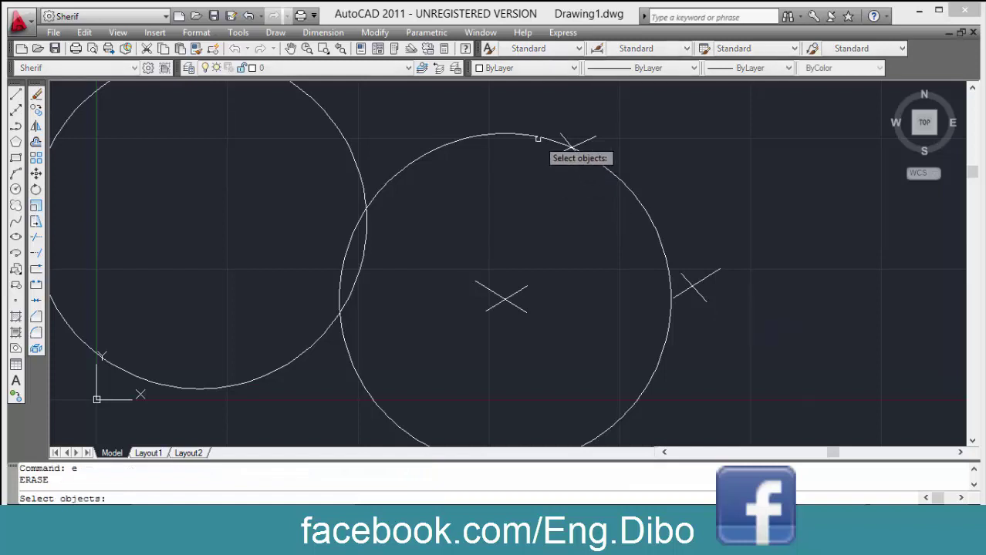
click(552, 140)
key(Return)
Draw a 3P circle through the lower-left, upper and right markers.
text(c)
key(Return)
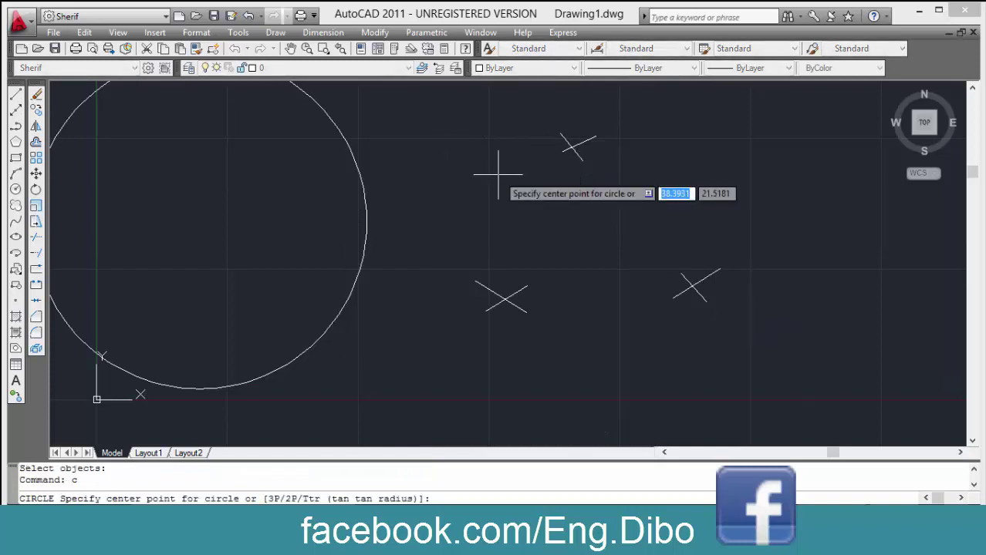
key(Down)
key(Return)
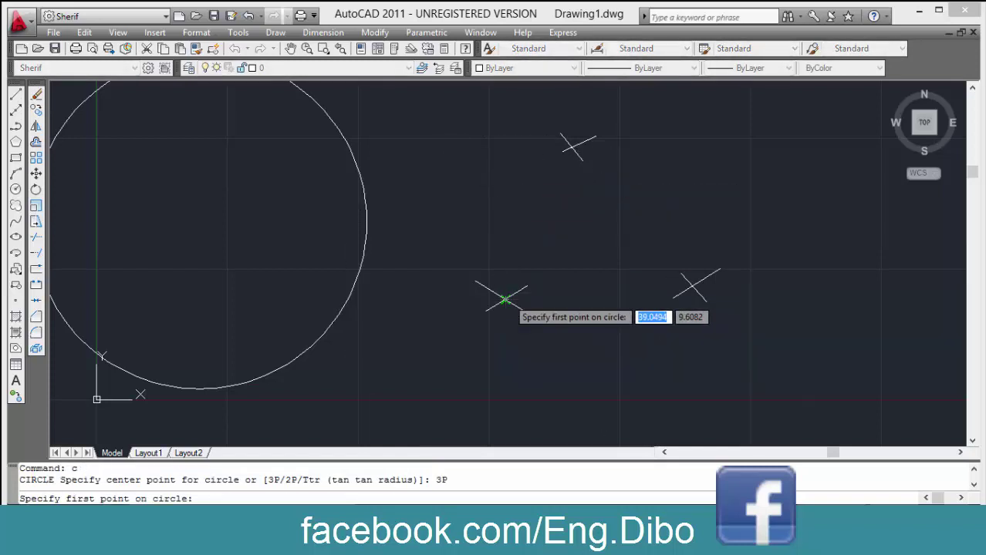
click(503, 299)
click(571, 147)
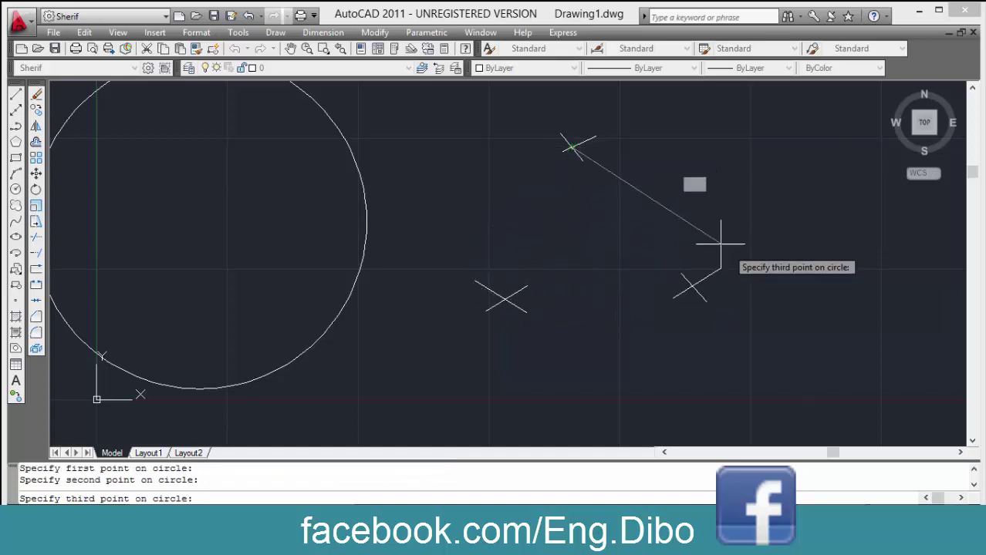
click(702, 297)
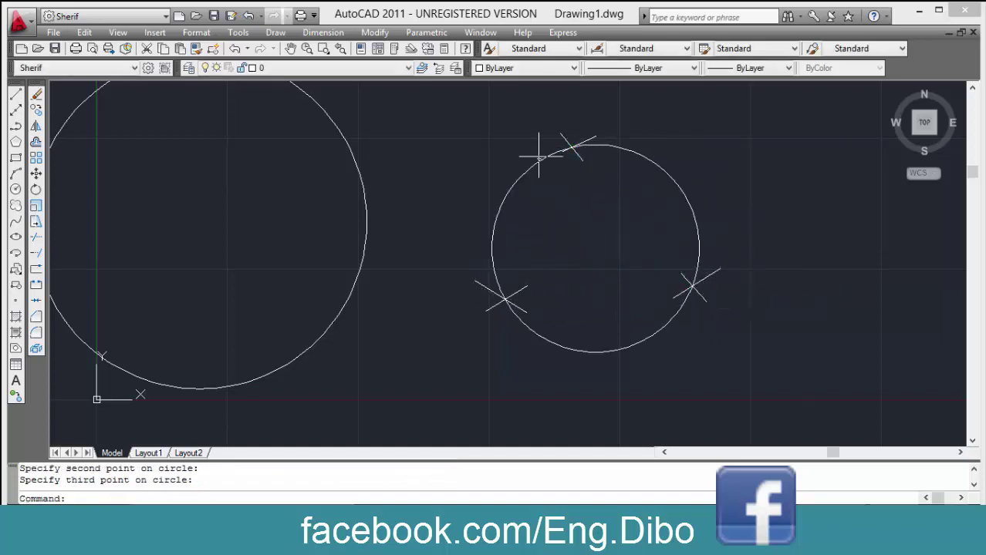
scroll(448, 297, down, 1)
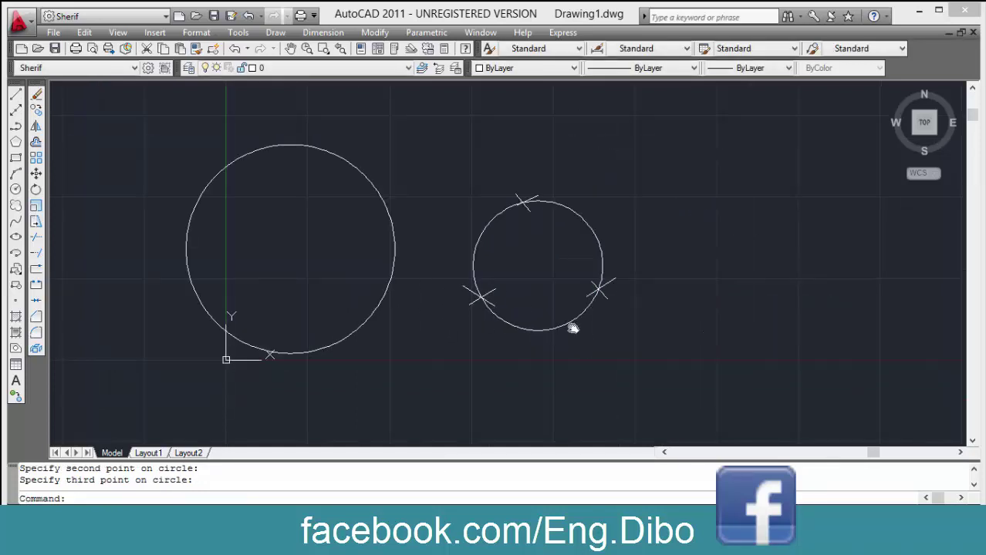
middle_drag(572, 328, 425, 254)
Erase the 3P circle through the markers with a selection window.
text(e)
key(Return)
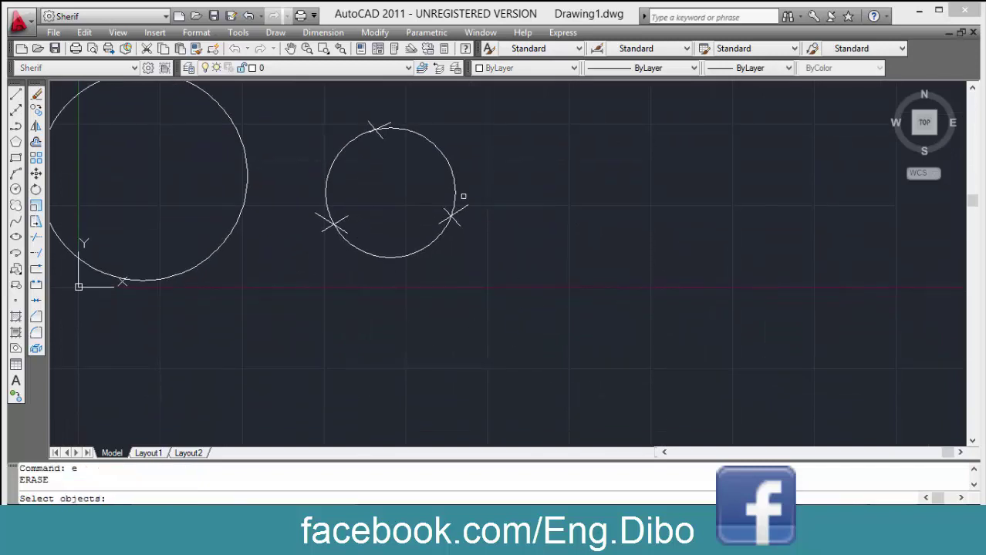
click(462, 196)
click(402, 182)
key(Return)
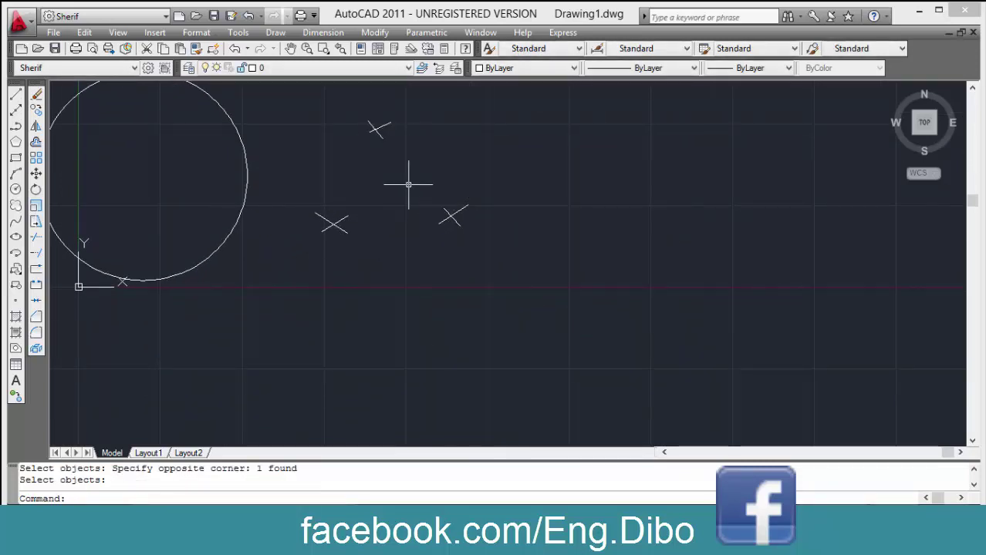
Draw a 2P circle whose diameter spans the left and right markers.
text(c)
key(Return)
key(Down)
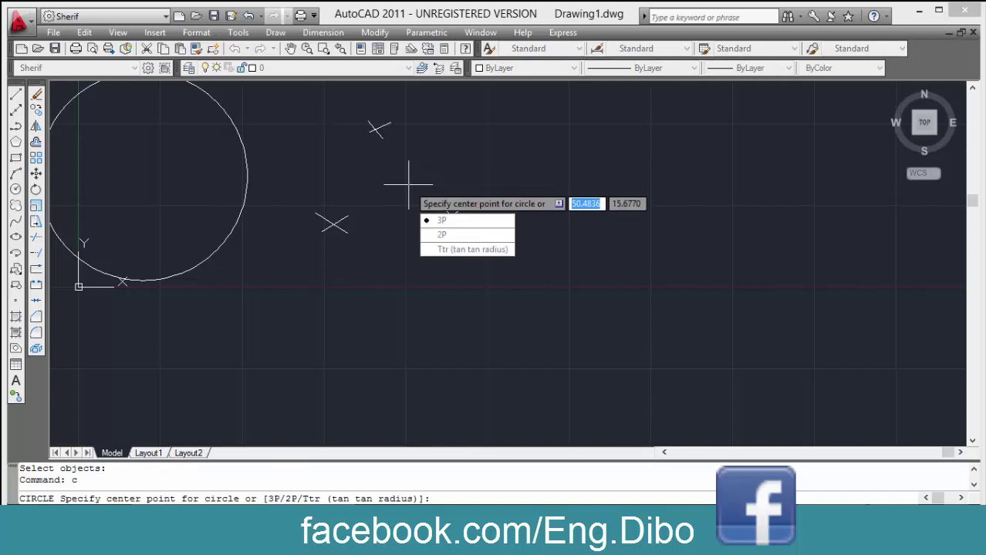
key(Return)
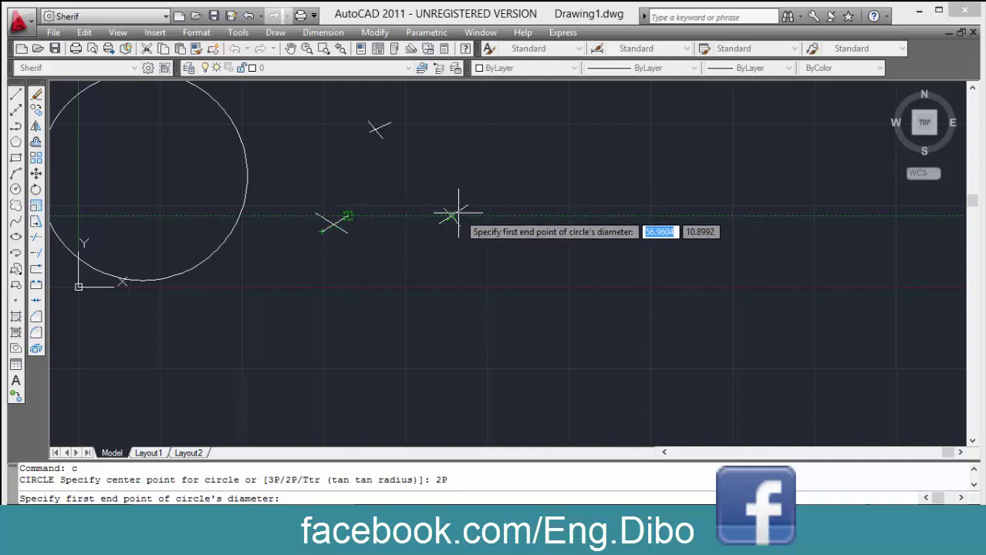
click(334, 225)
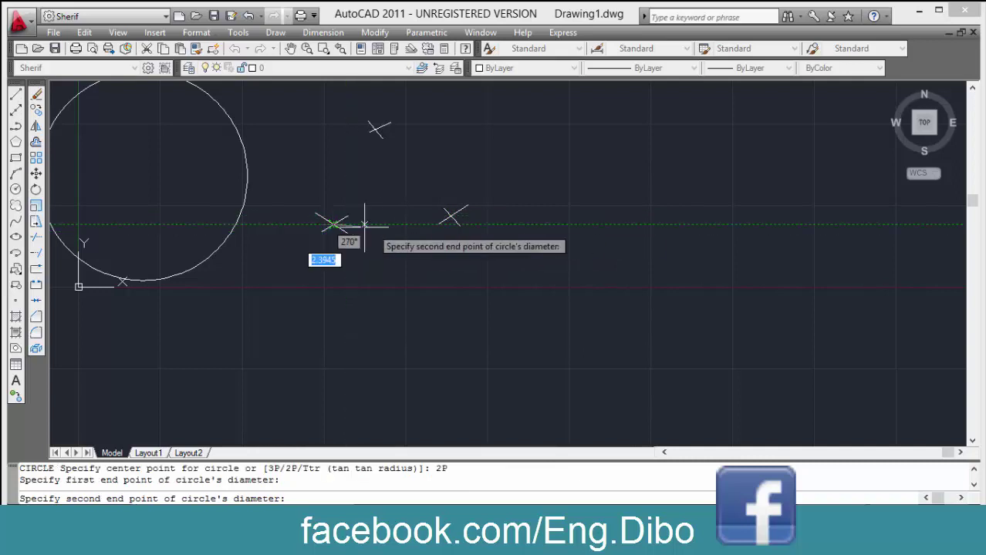
click(451, 217)
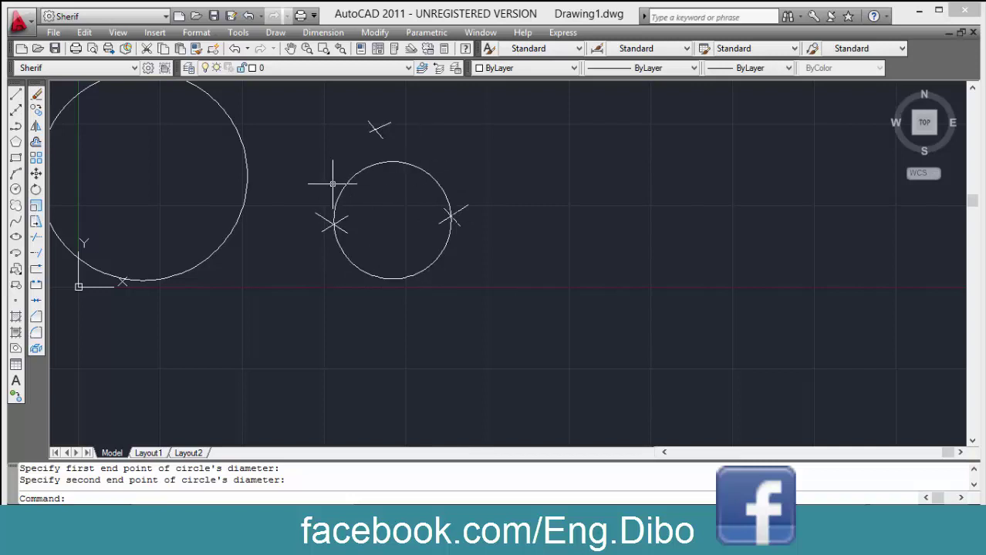
middle_drag(333, 184, 357, 226)
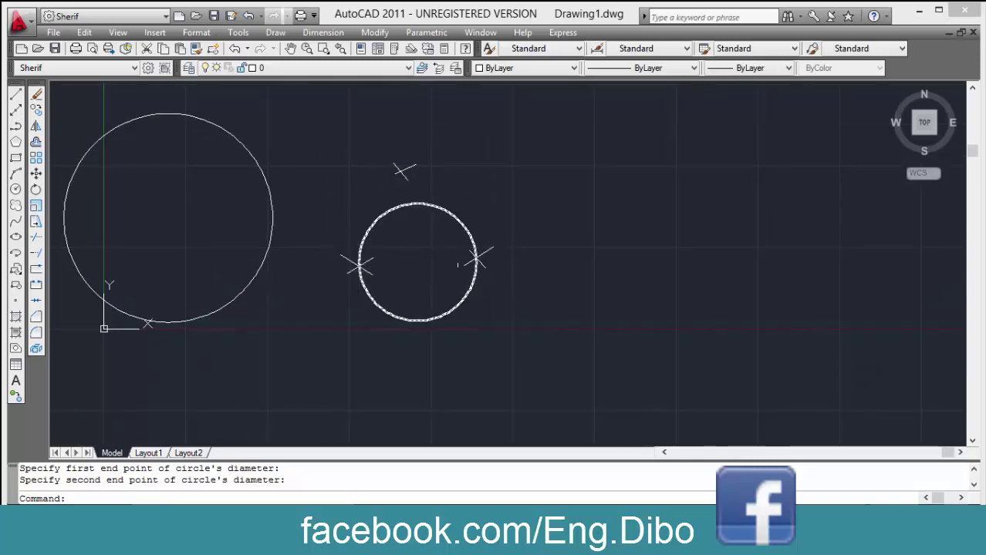
middle_drag(396, 264, 371, 229)
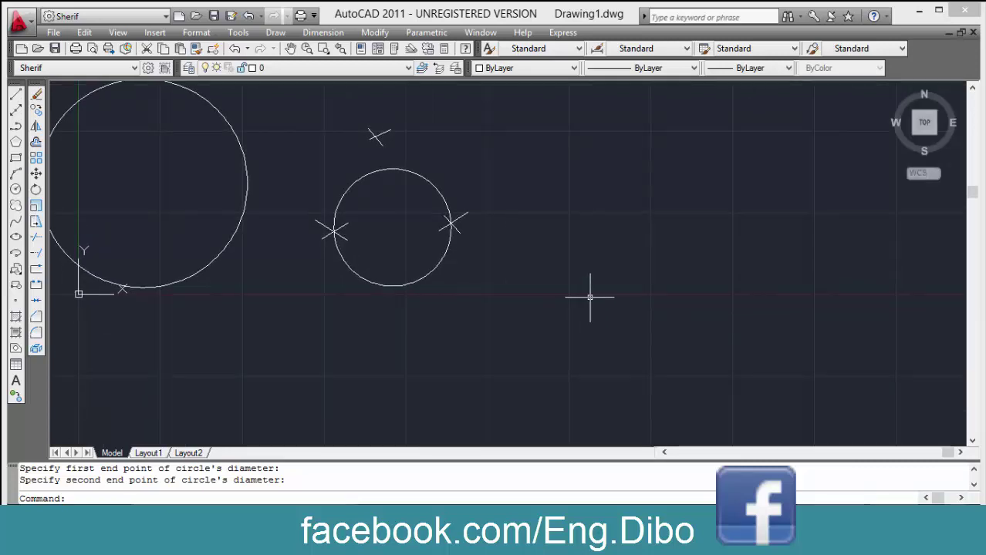
Start another circle at a picked centre, then cancel it.
text(c)
key(Return)
key(Down)
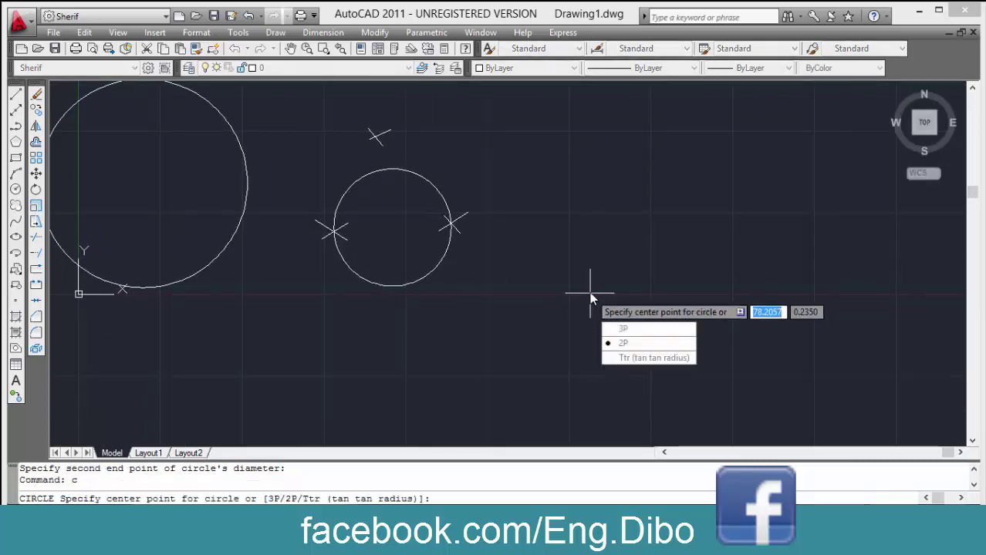
click(589, 293)
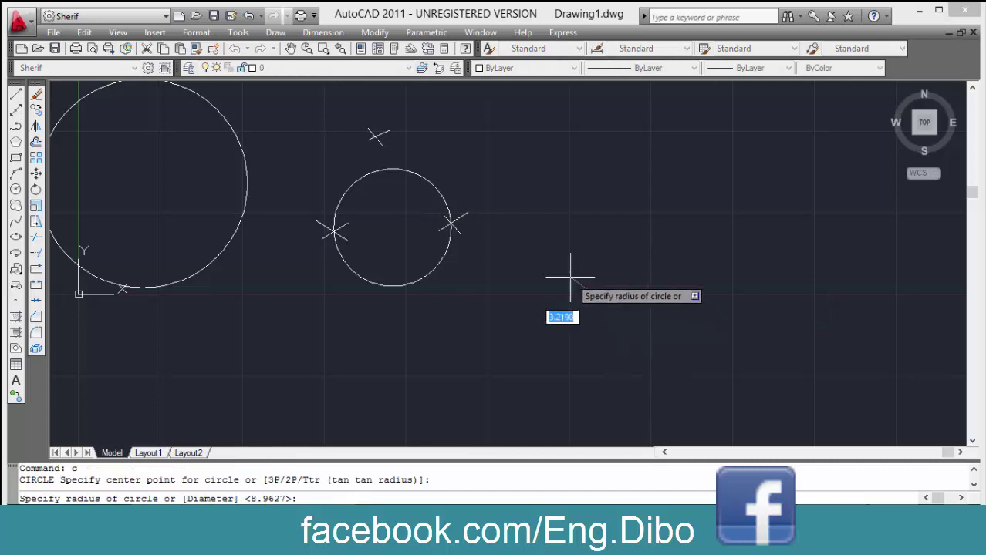
key(Escape)
Erase the 2P circle, leaving only the three markers.
text(e)
key(Return)
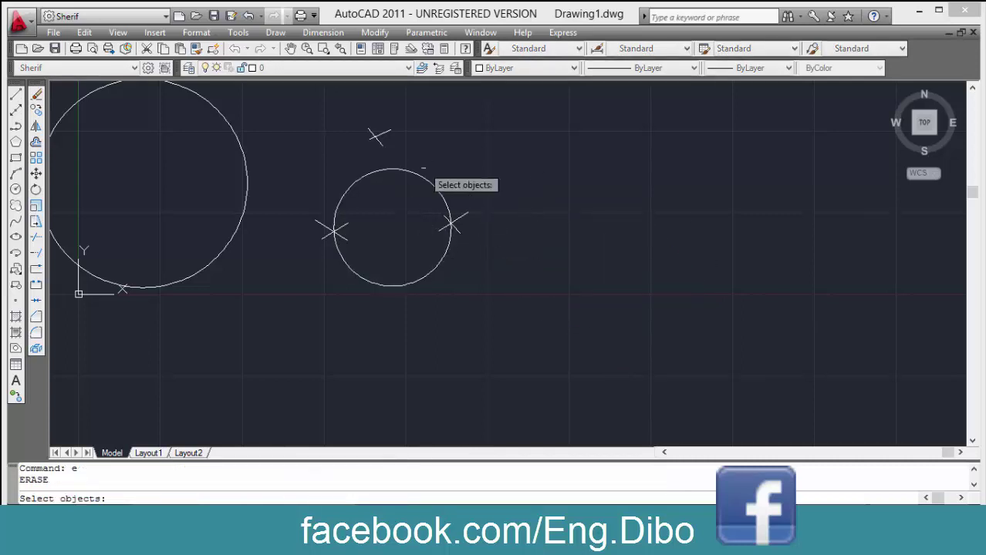
click(437, 184)
click(402, 190)
key(Return)
key(Escape)
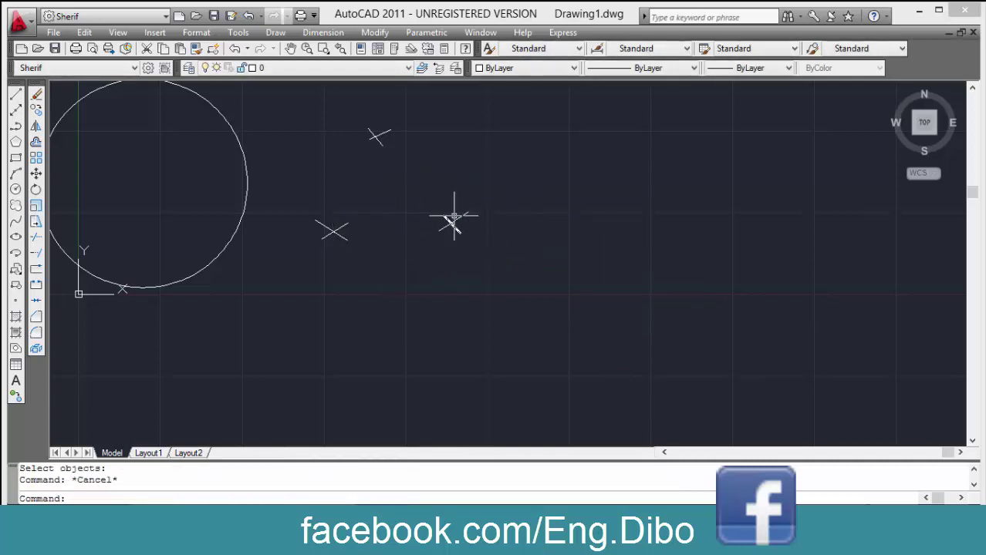
key(Escape)
middle_drag(406, 297, 406, 293)
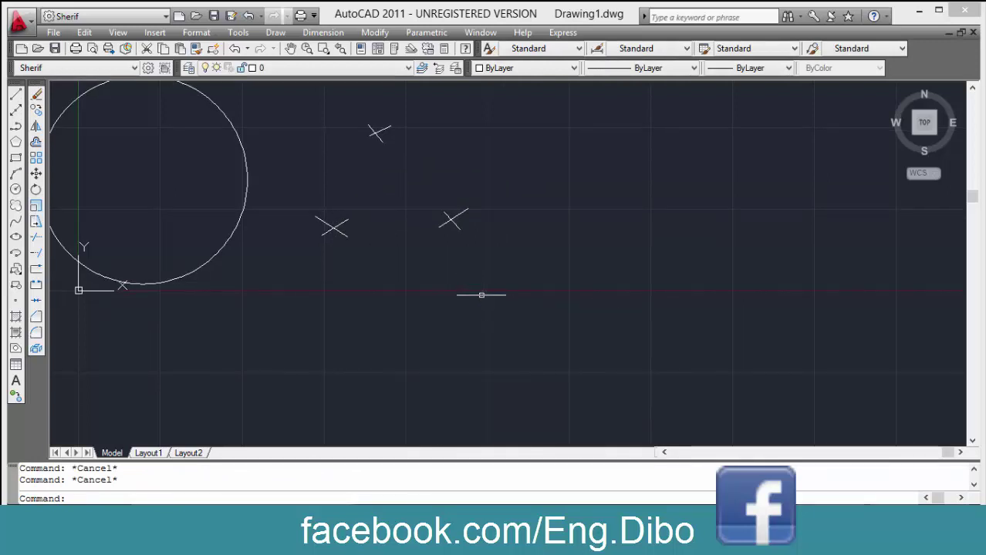
Draw a near-horizontal line and a slanted line sharing a left vertex.
key(Return)
click(750, 311)
click(470, 319)
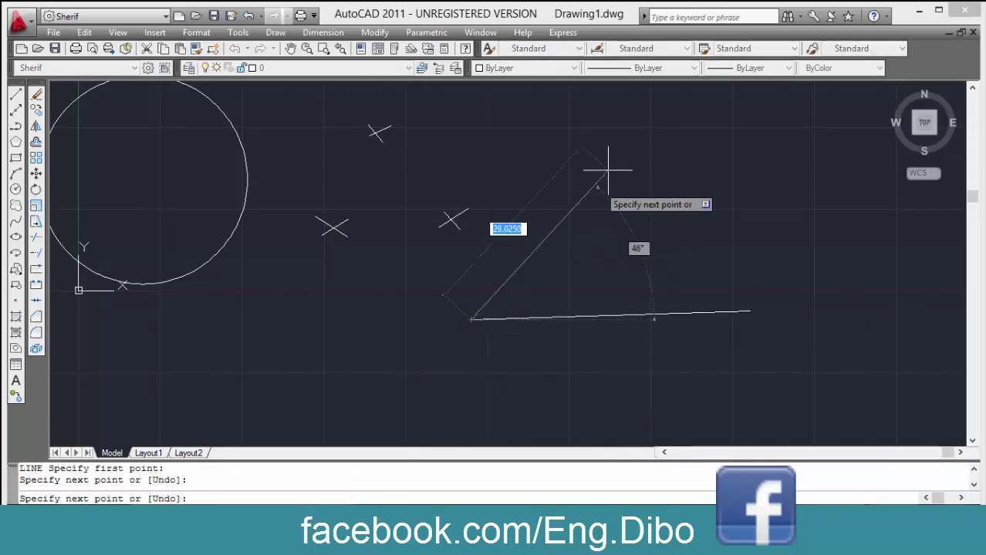
click(628, 108)
key(Return)
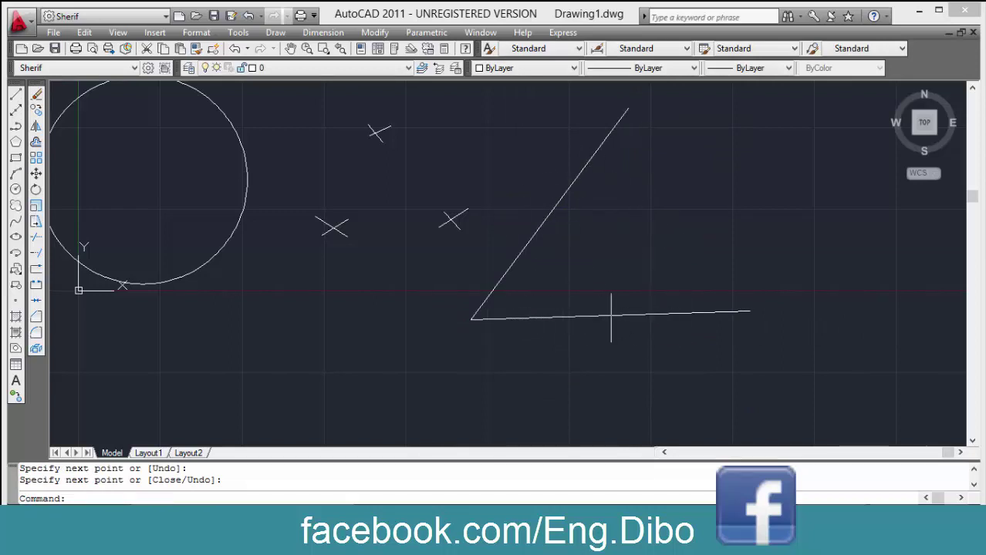
Draw a Ttr circle of radius 10 tangent to the bottom and slanted lines.
text(c)
key(Return)
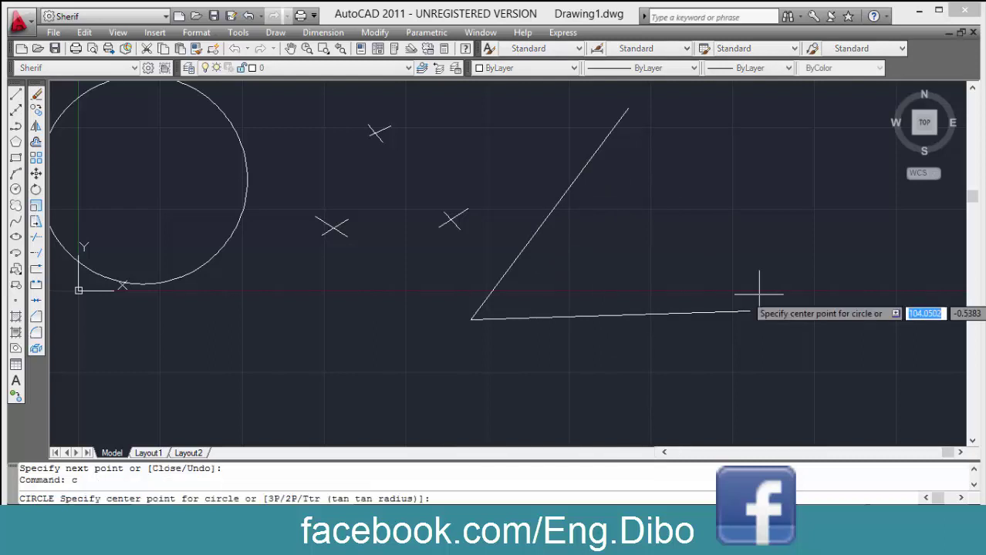
key(Down)
key(Return)
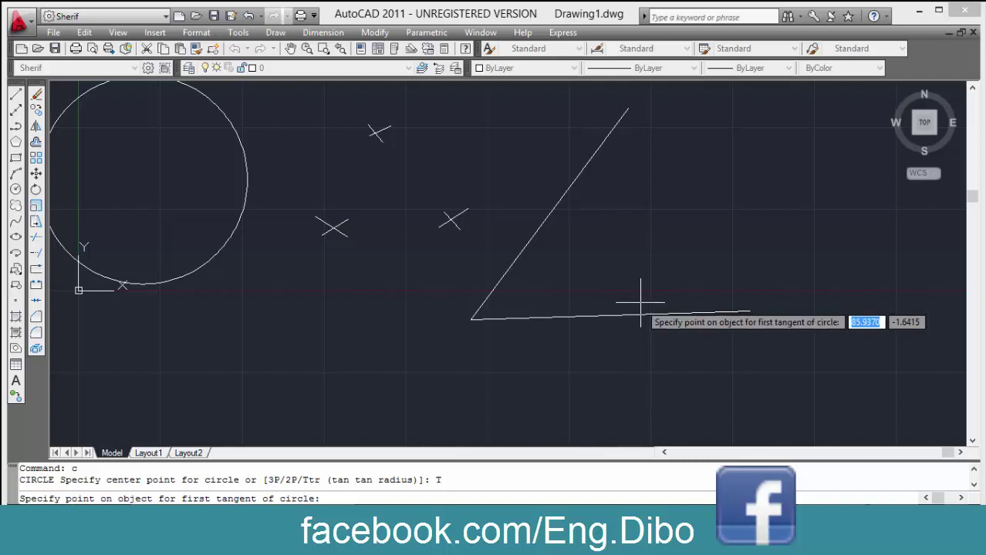
click(636, 313)
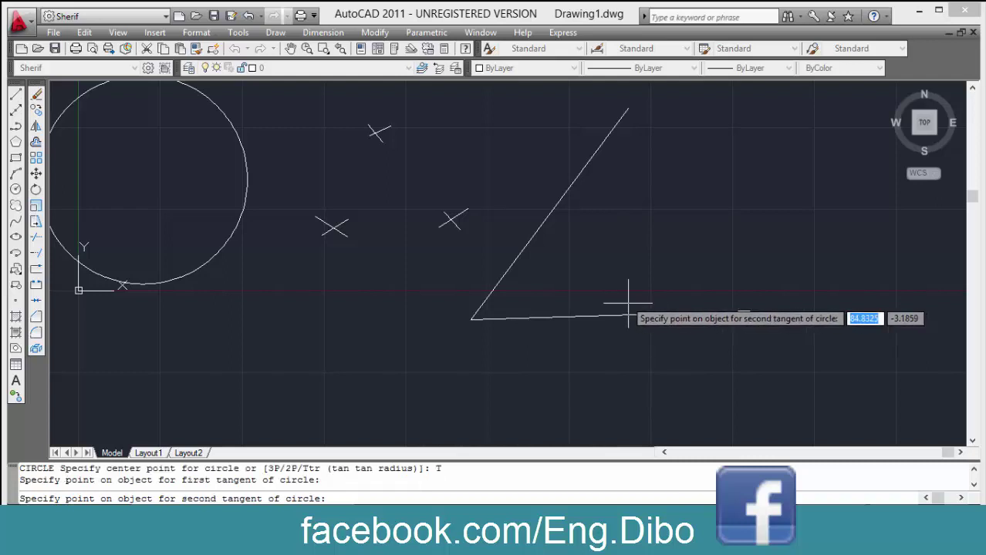
click(579, 188)
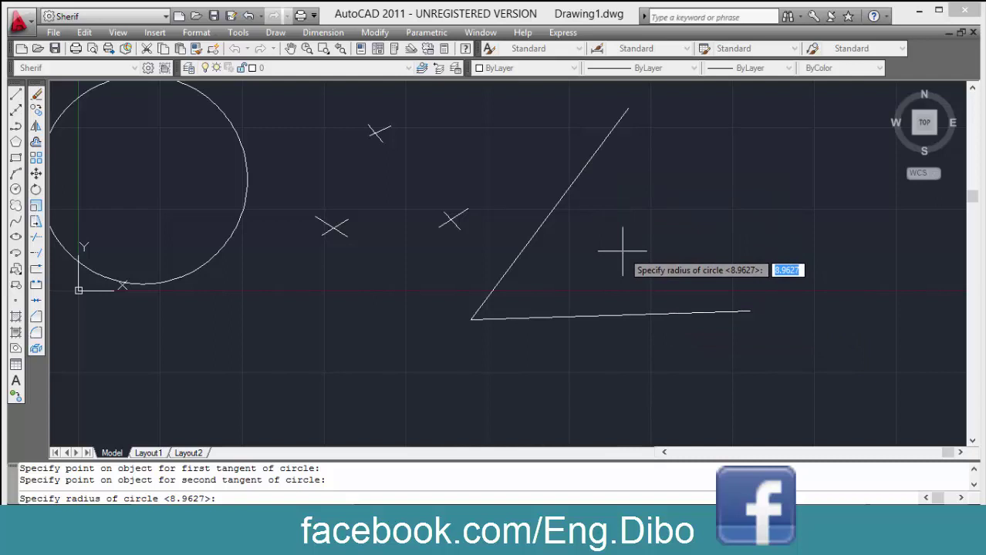
text(10)
key(Return)
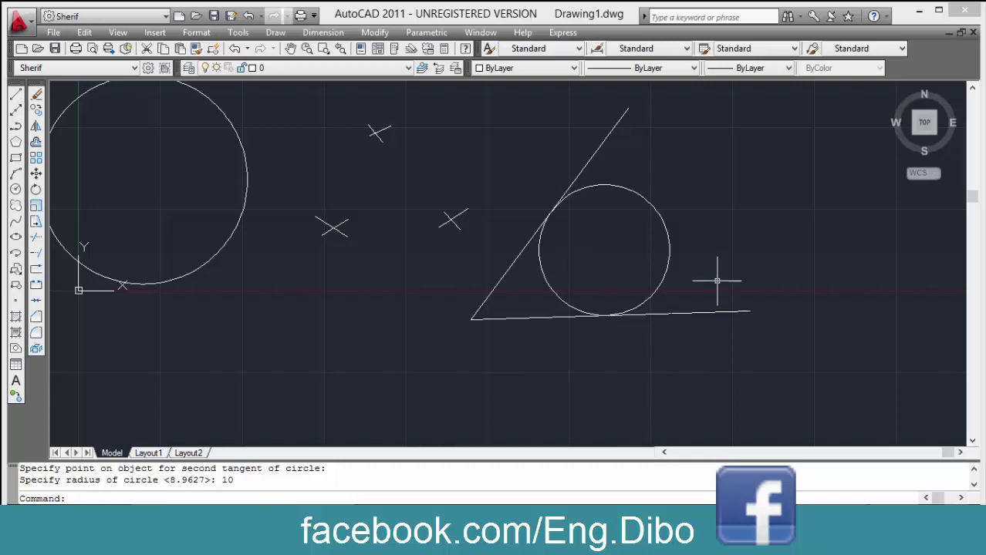
text(c)
key(Return)
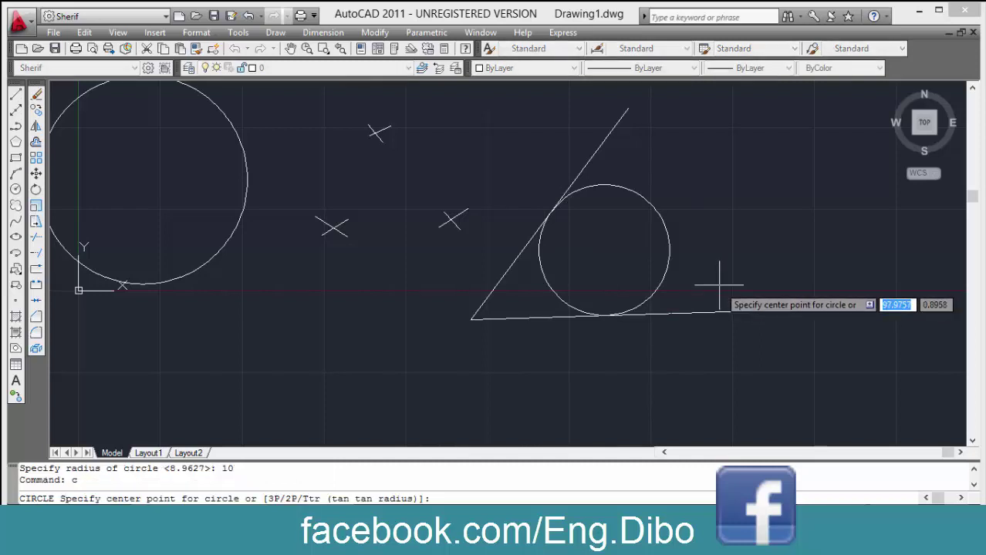
Draw a Ttr circle of radius 5 tangent to both angle lines.
key(Down)
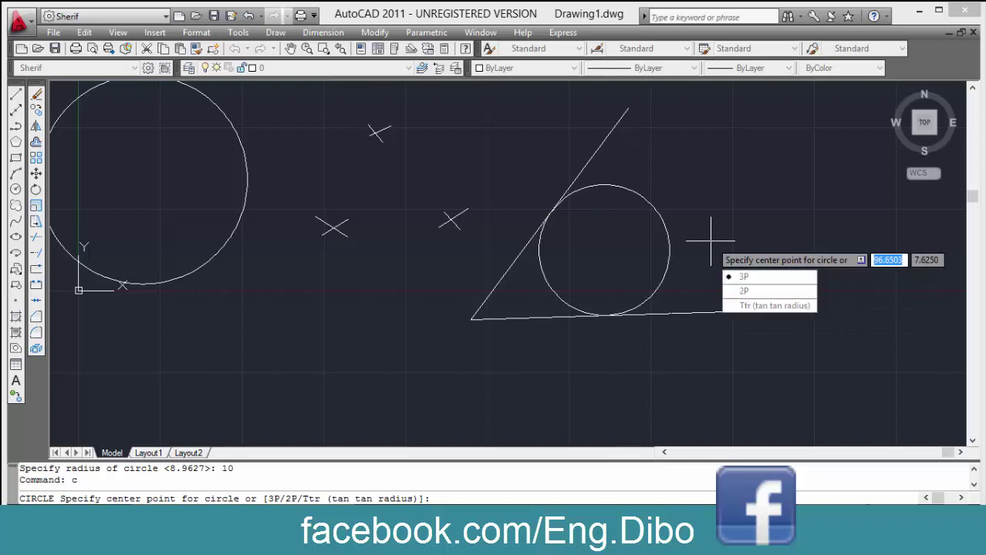
key(Return)
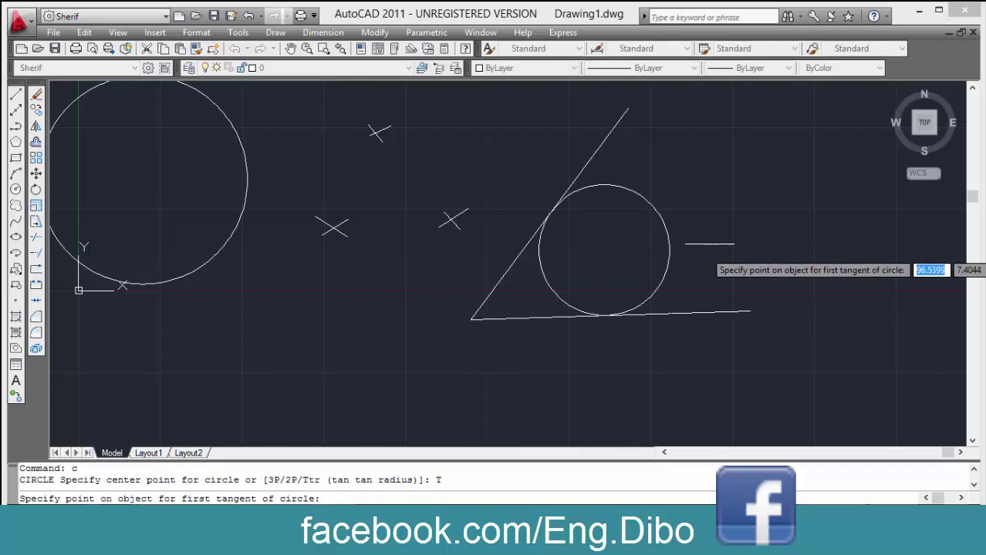
click(694, 313)
click(602, 139)
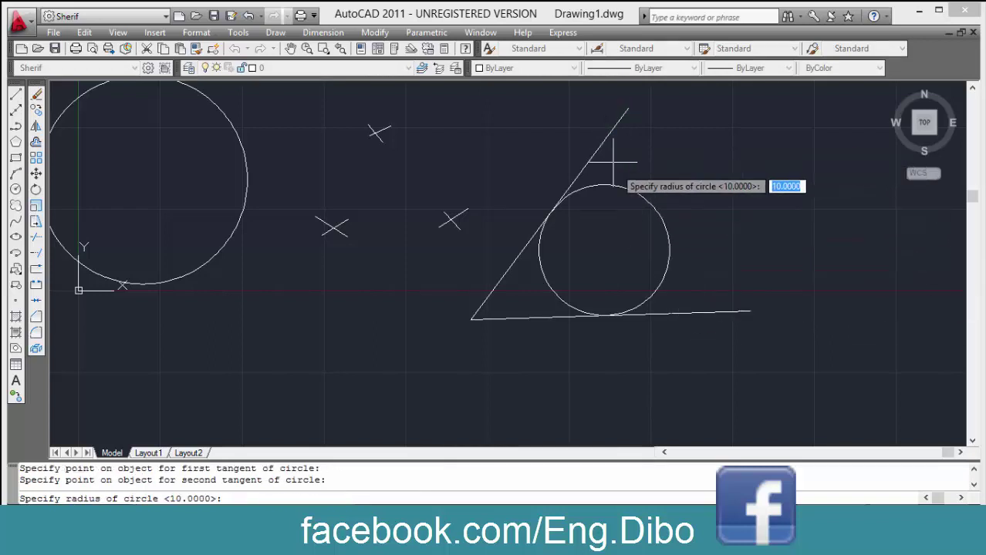
text(5)
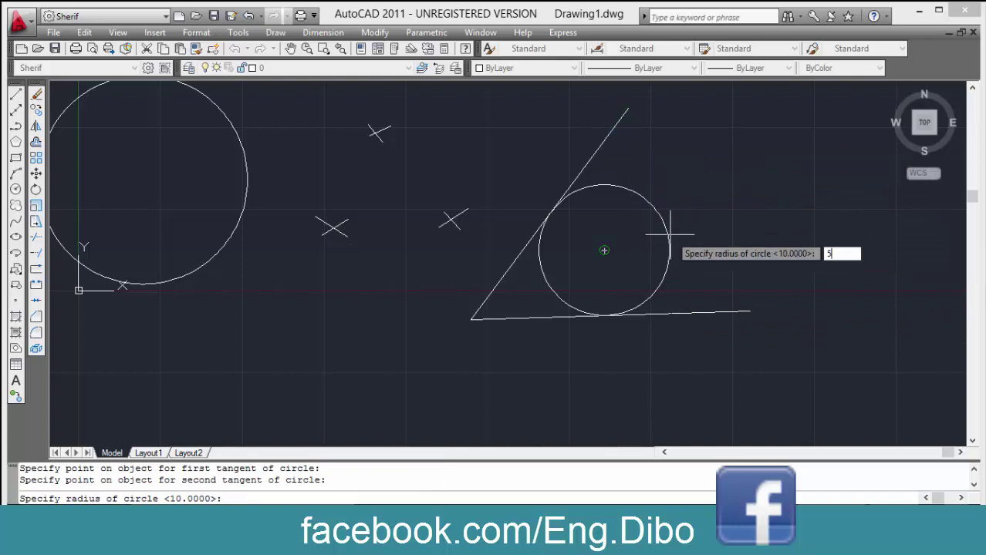
key(Return)
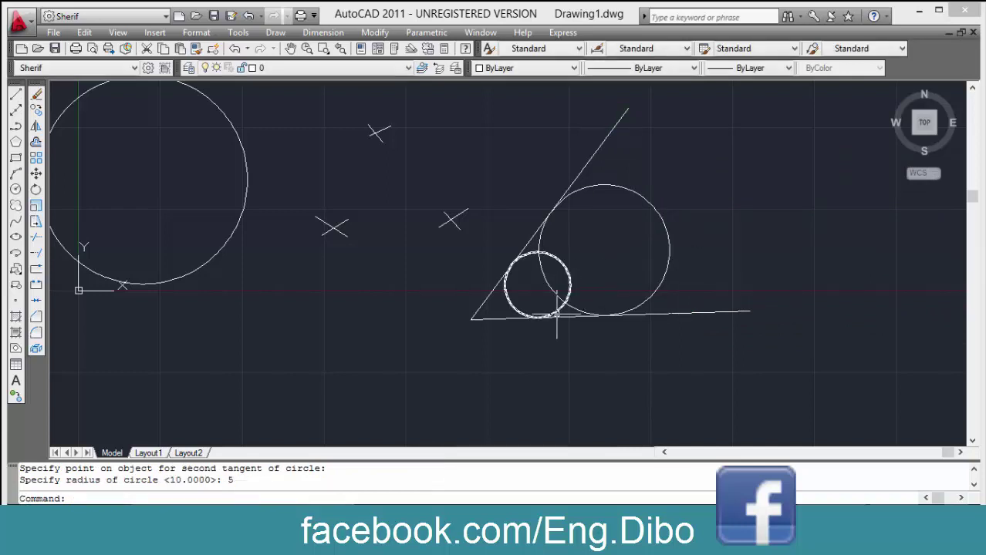
Zoom the view and erase all 17 selected objects with E.
scroll(537, 312, up, 4)
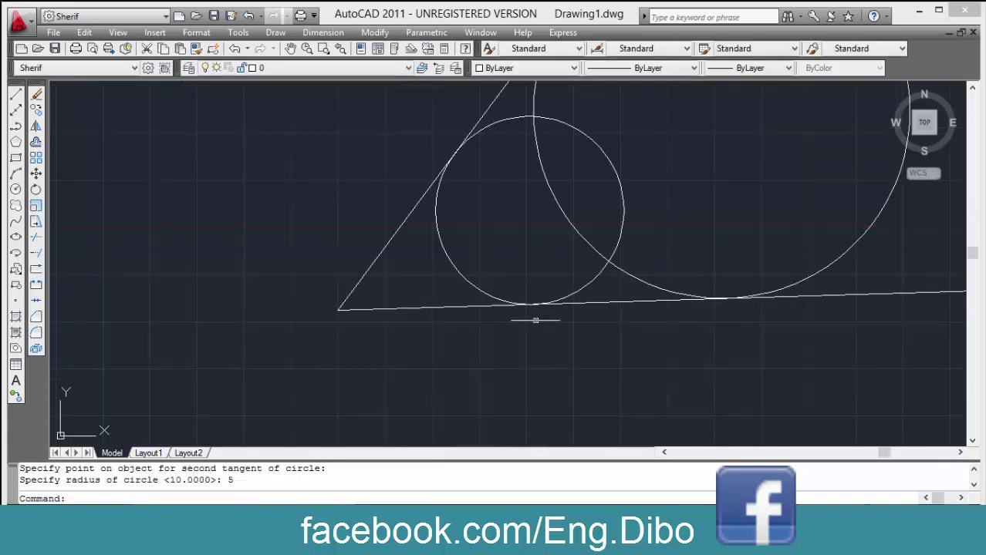
scroll(464, 209, down, 4)
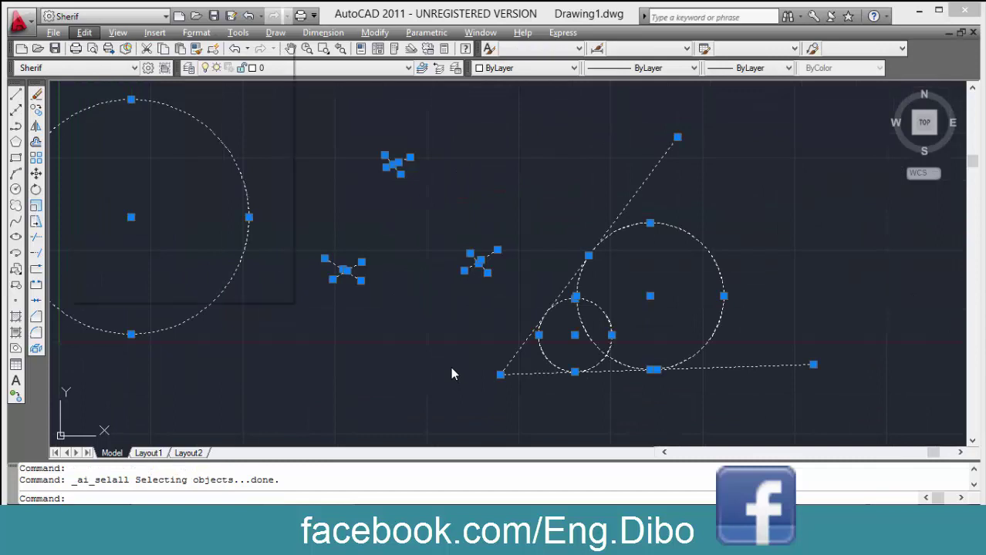
text(e)
key(Return)
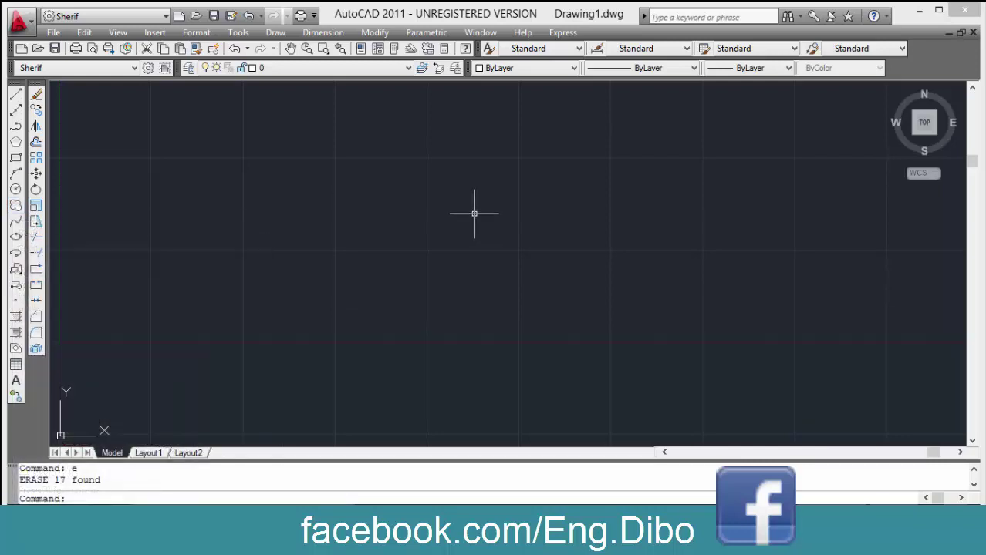
Draw two connected line segments that meet at a corner.
text(l)
key(Return)
click(287, 130)
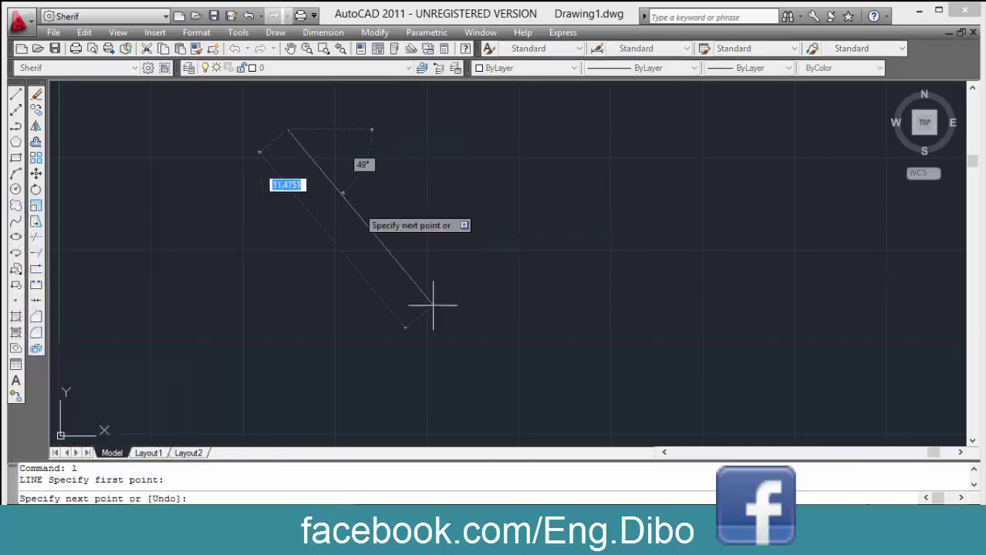
click(447, 321)
click(260, 358)
key(Return)
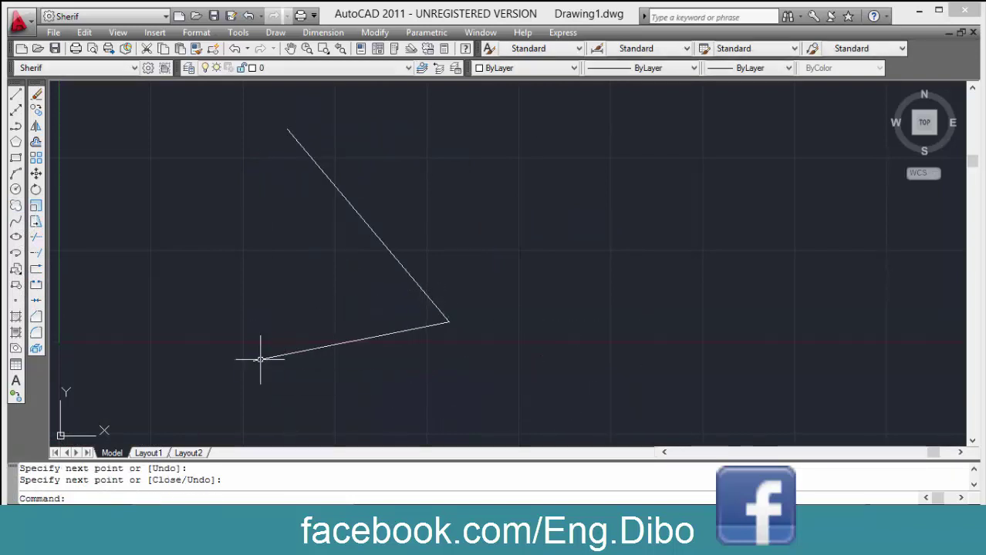
mouse_move(428, 314)
middle_down()
mouse_move(410, 302)
mouse_move(362, 215)
middle_up()
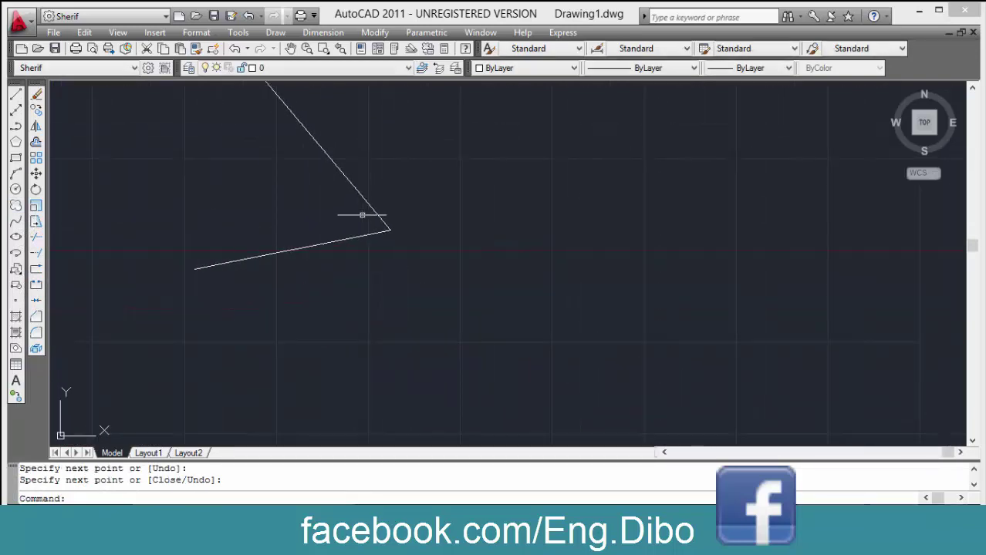
scroll(374, 243, up, 3)
scroll(374, 245, down, 2)
Add two short slanted lines crossing near the corner.
text(l)
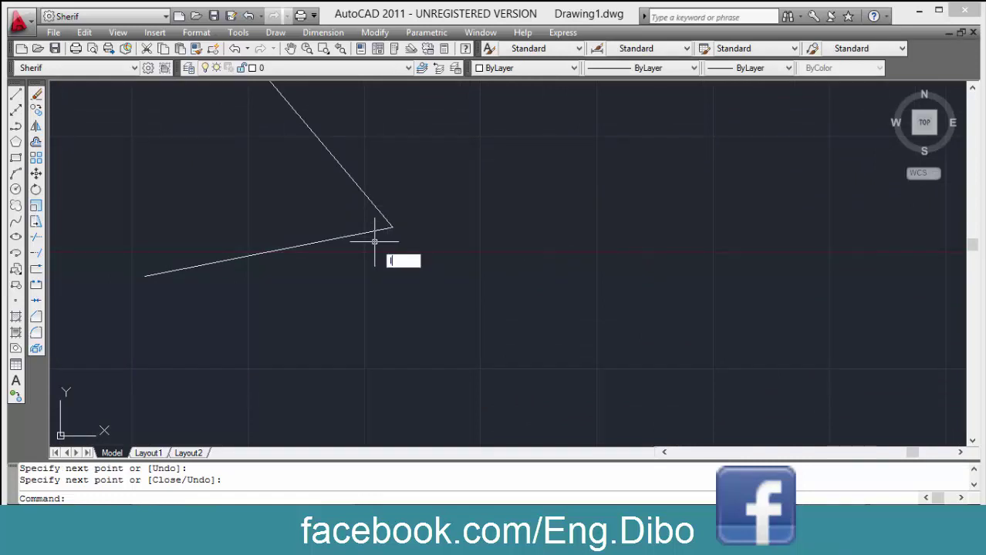
key(Return)
click(391, 227)
click(364, 255)
key(Return)
key(Return)
click(371, 172)
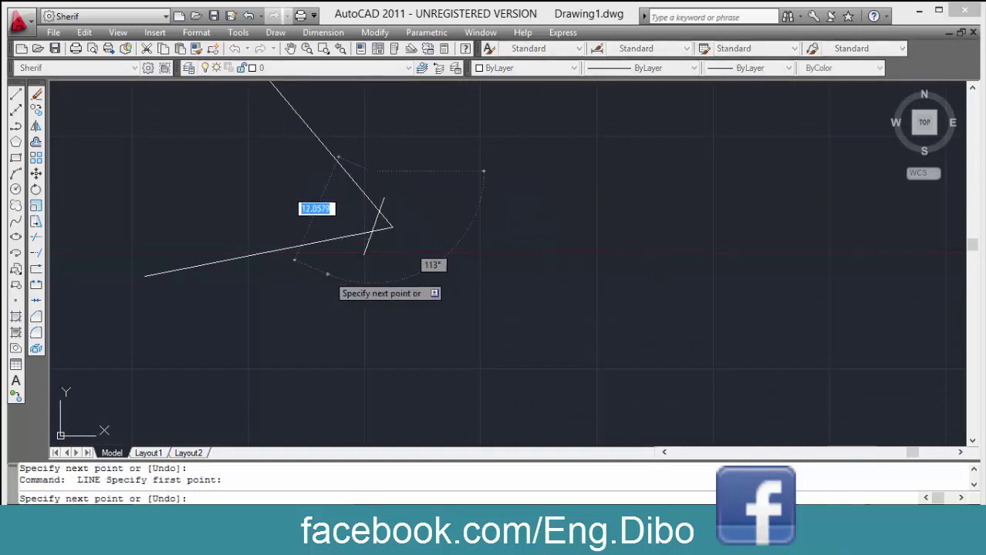
click(327, 274)
key(Return)
Trace a freehand revision cloud around the corner and its two crossing lines.
click(16, 205)
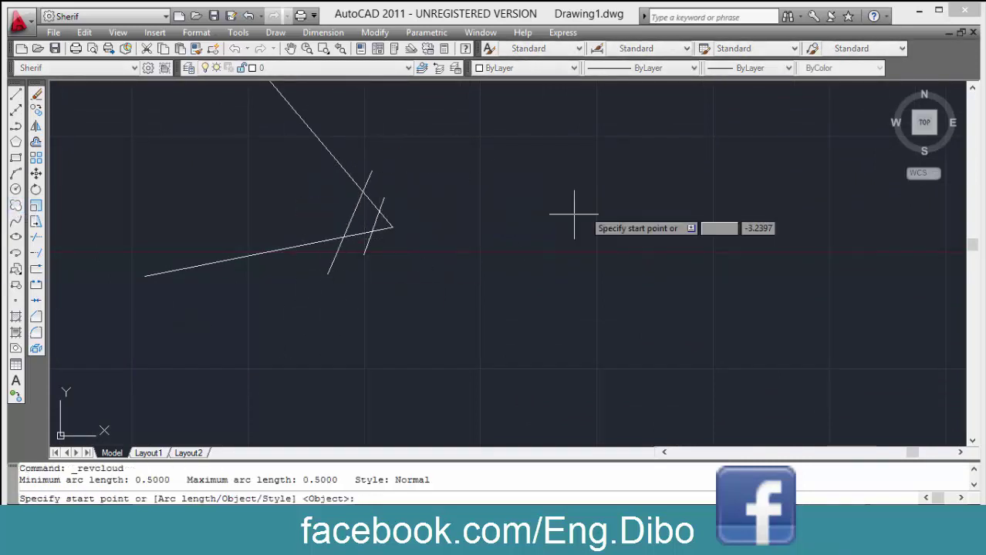
click(417, 158)
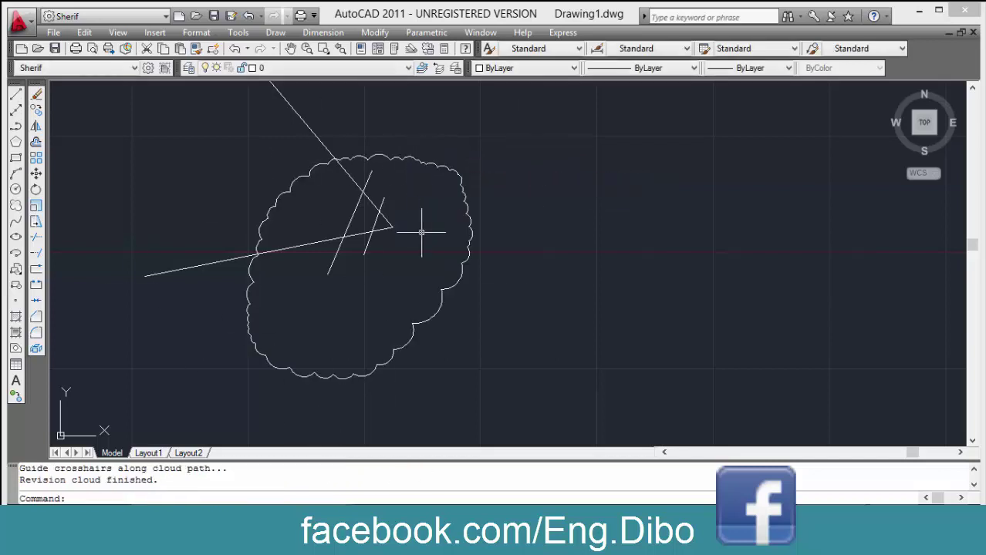
middle_drag(407, 230, 362, 269)
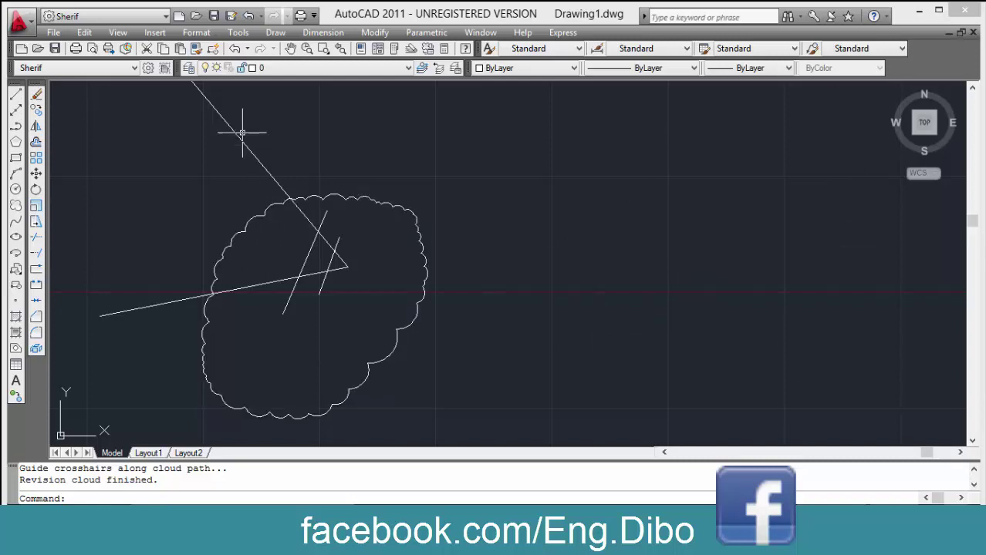
middle_drag(259, 223, 276, 319)
middle_drag(117, 203, 71, 90)
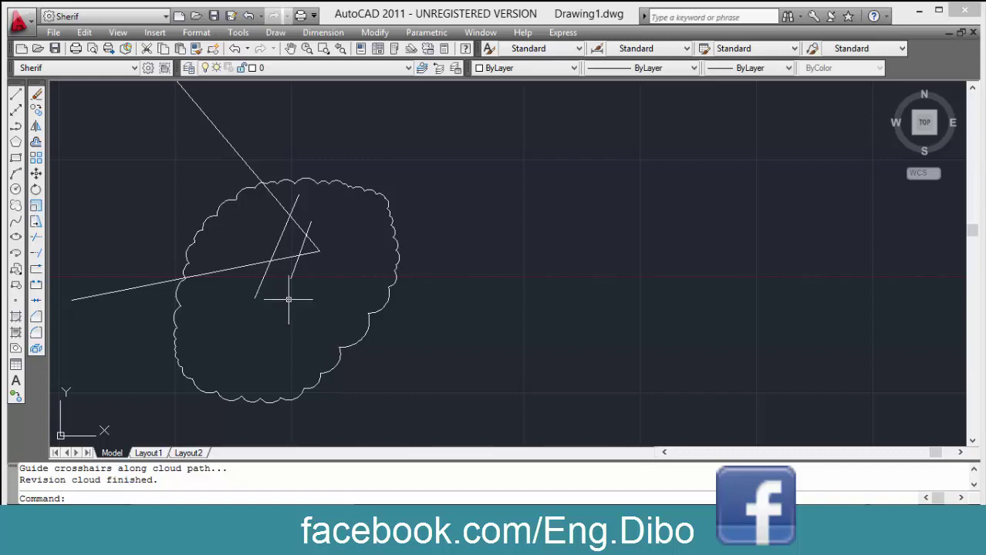
Trace a second revision cloud over empty space right of the first one.
click(16, 205)
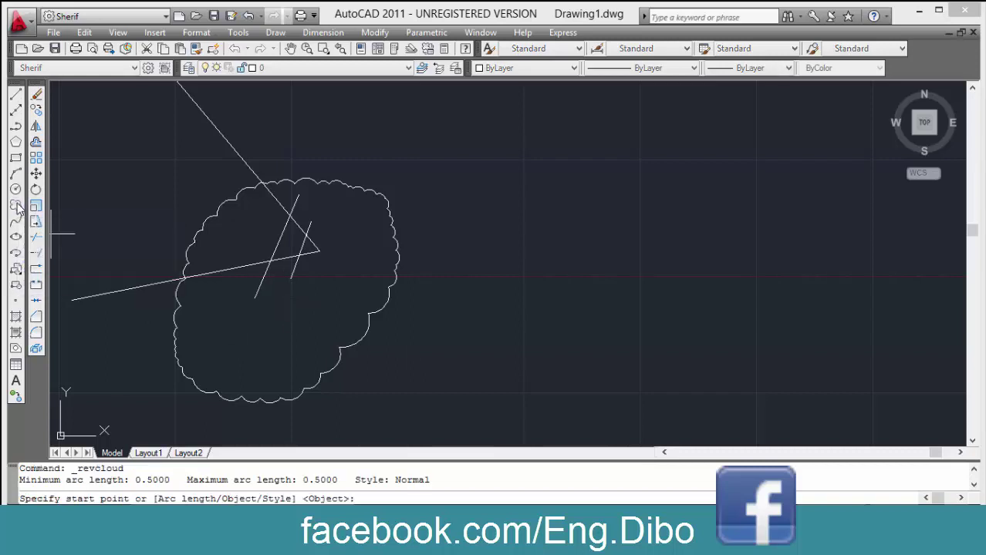
click(505, 179)
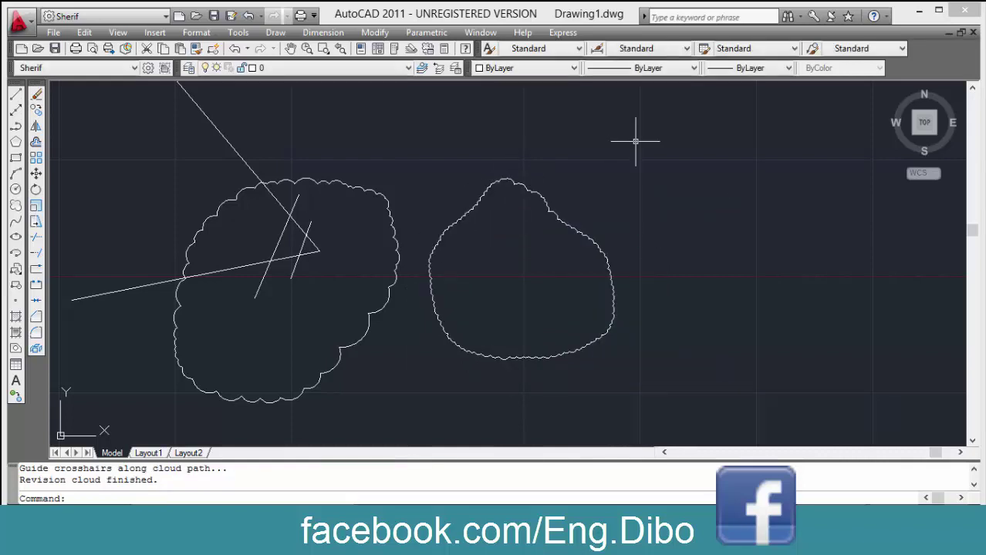
middle_drag(616, 225, 534, 195)
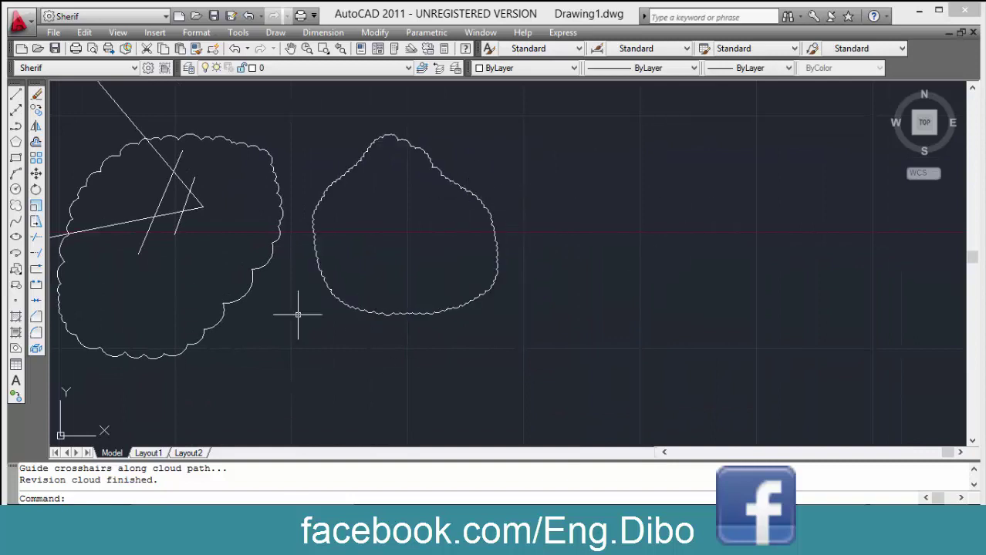
click(14, 218)
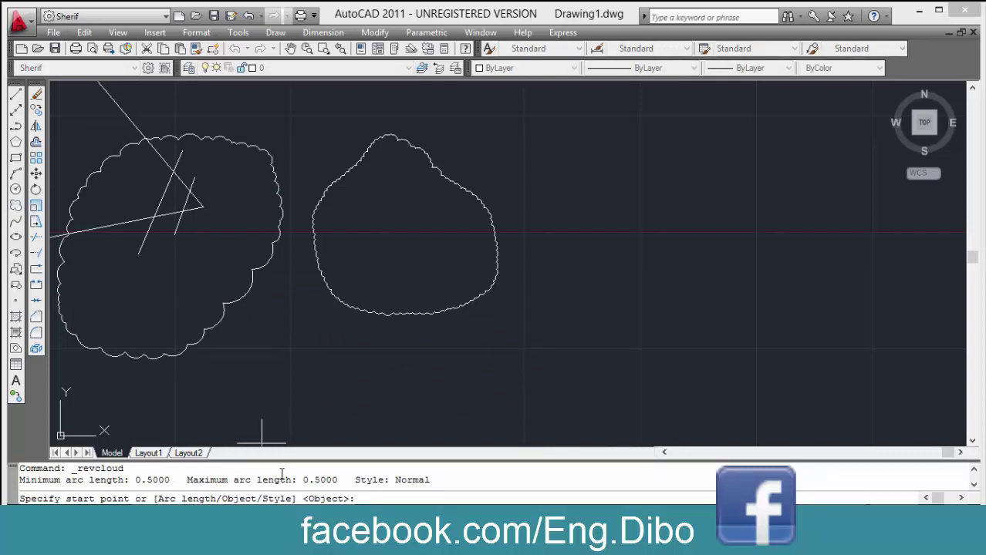
text(a)
Set the revision cloud arc lengths to 2 minimum and 2 maximum, then cancel.
key(Return)
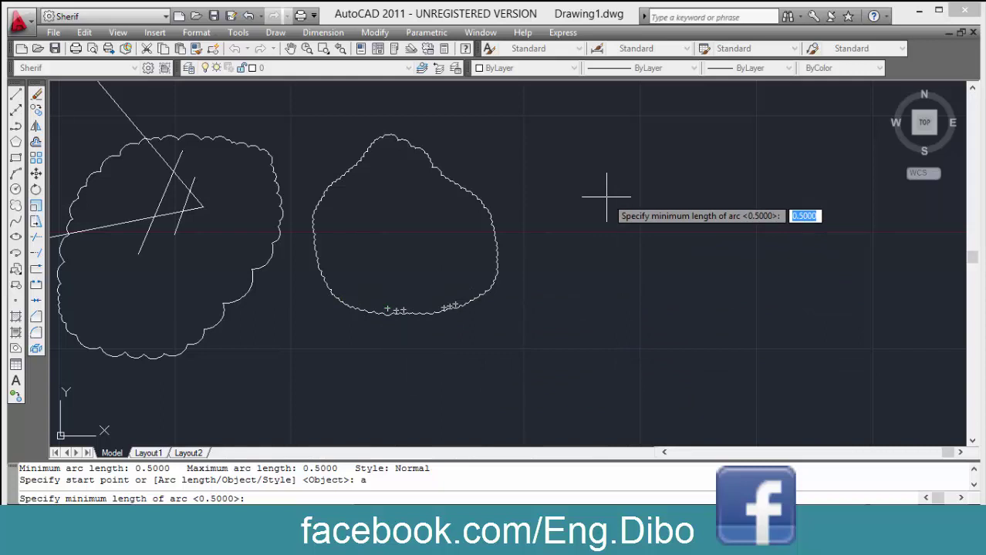
key(Return)
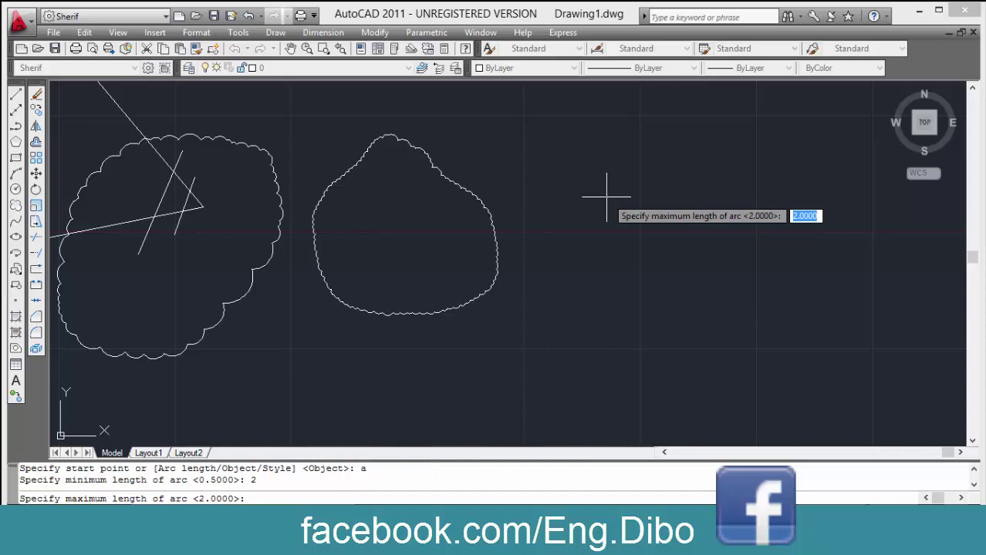
key(Return)
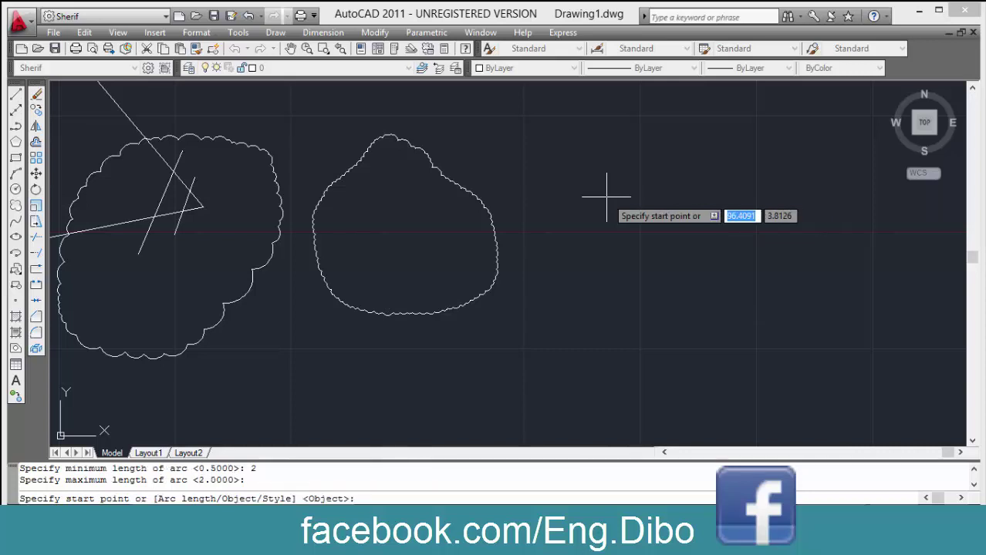
key(Return)
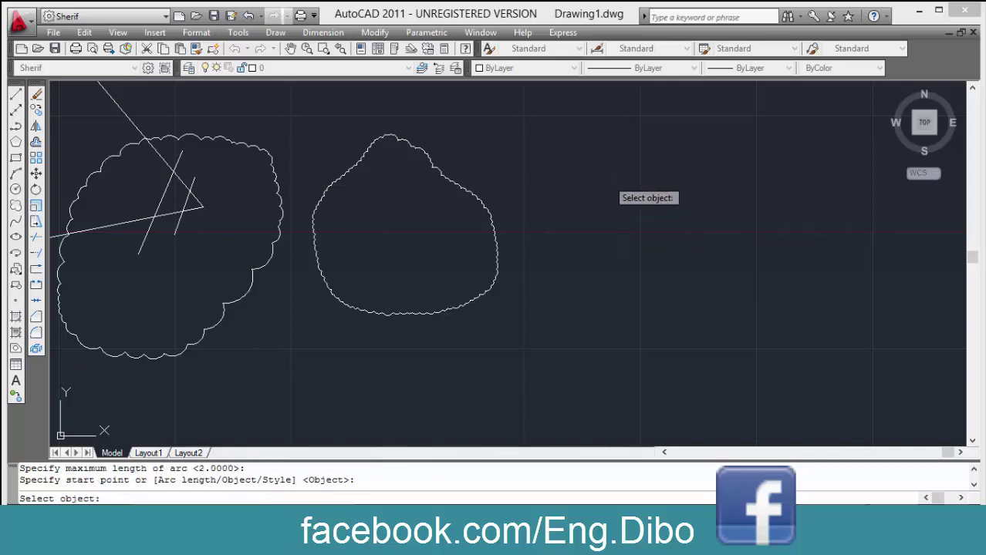
key(Escape)
key(Escape)
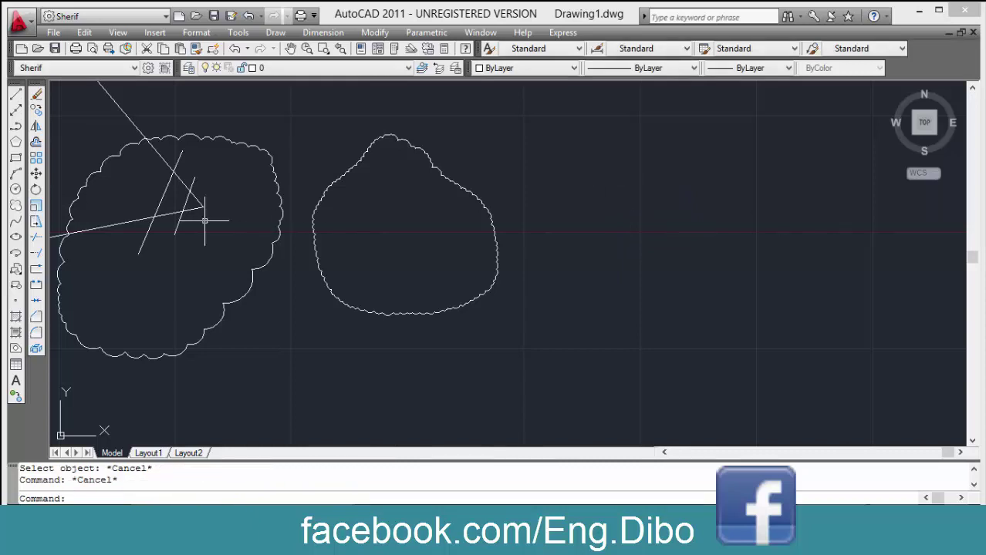
Start a third revision cloud with arc length 2, right of the second.
click(15, 205)
text(a)
key(Return)
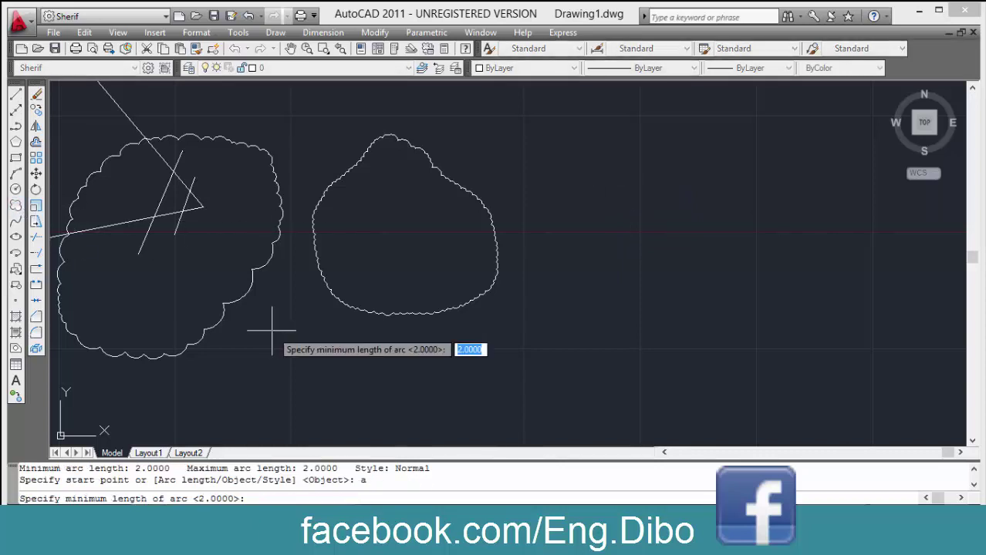
key(Return)
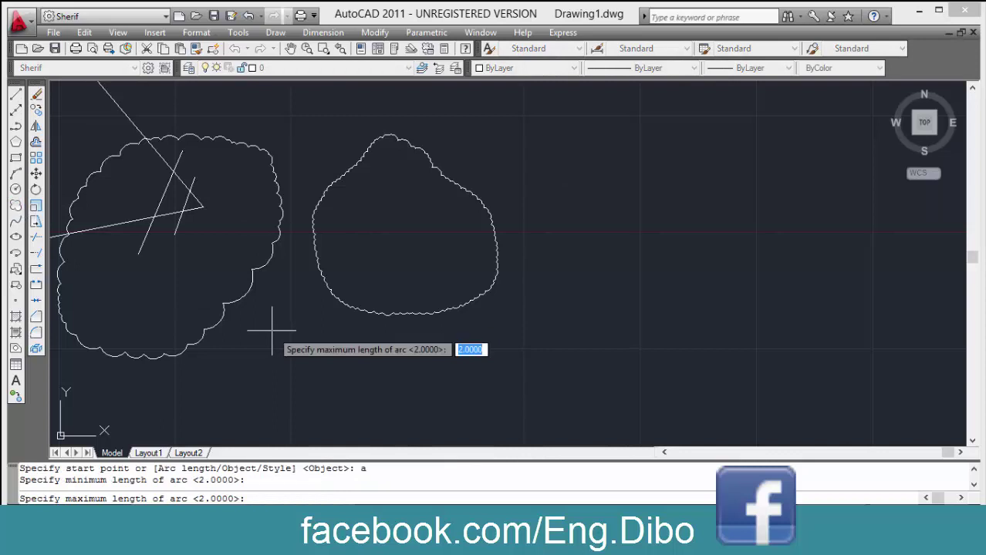
key(Return)
click(530, 202)
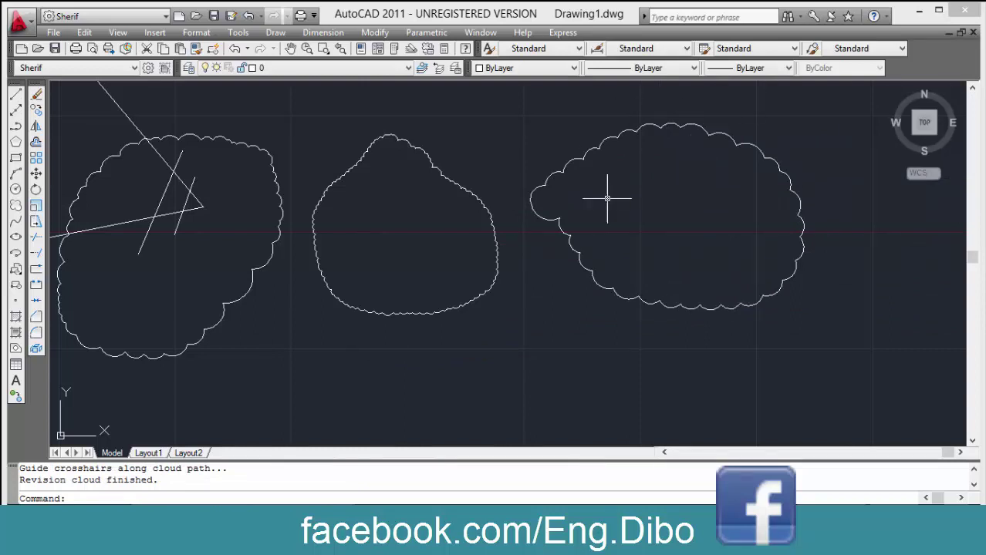
middle_drag(350, 265, 344, 222)
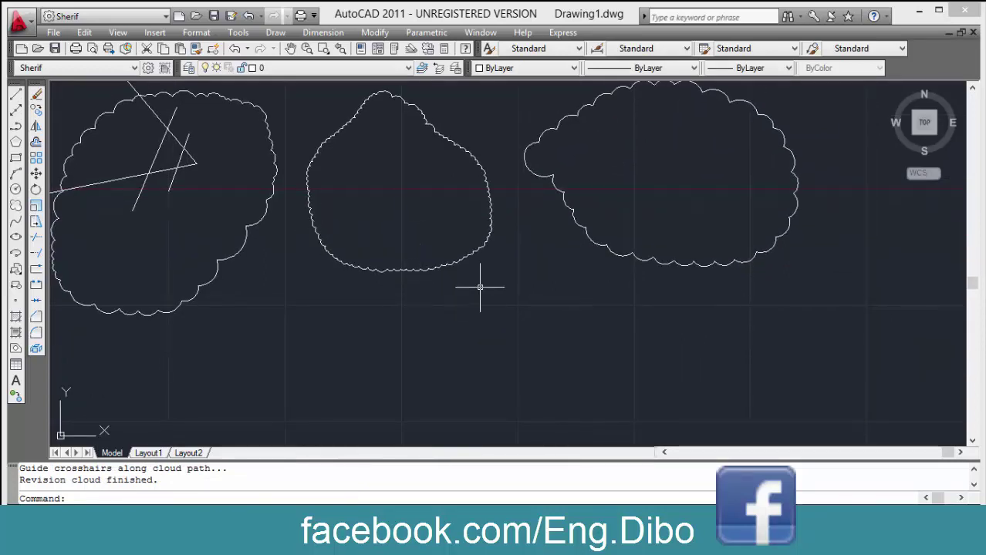
Start another revision cloud with arc length 5 lower in the drawing.
click(16, 205)
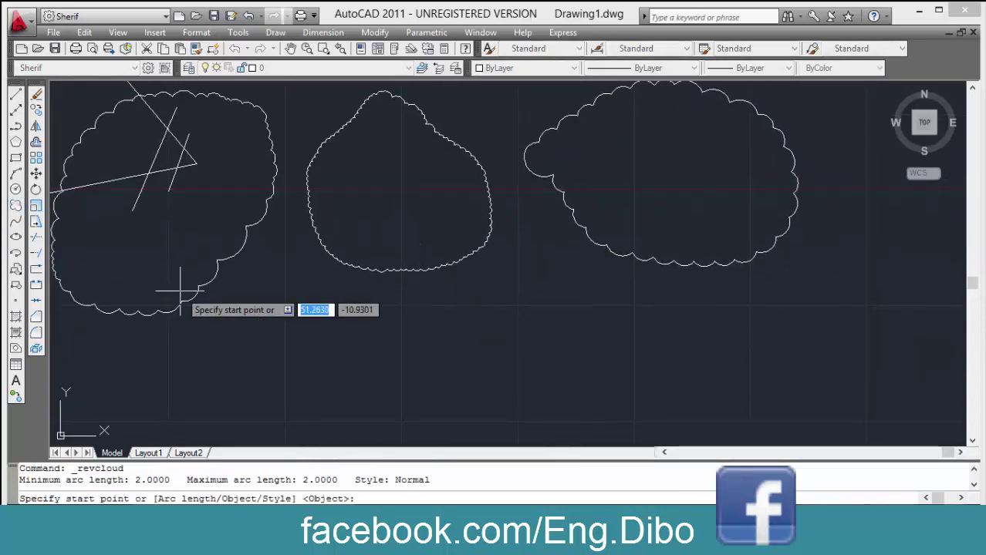
text(a)
key(Return)
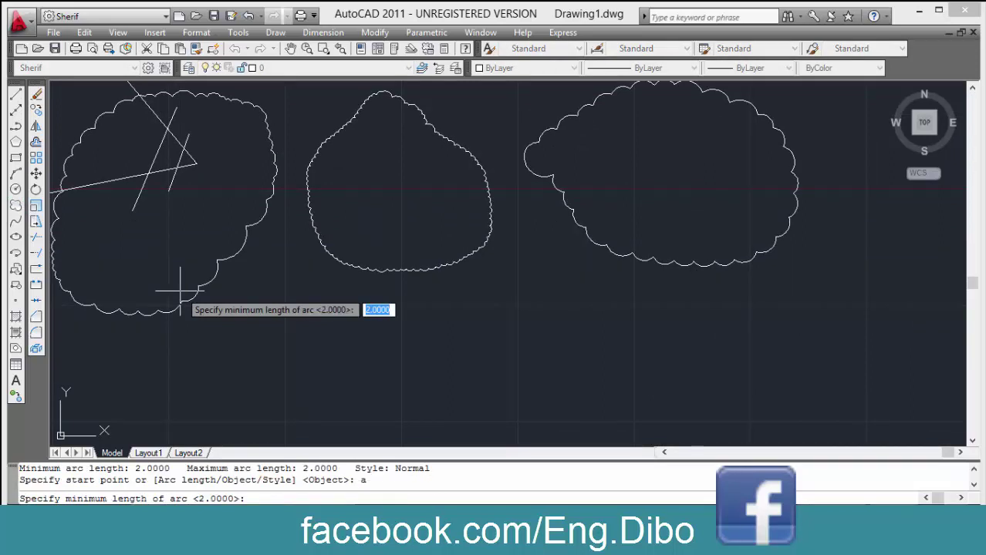
key(Return)
key(Return)
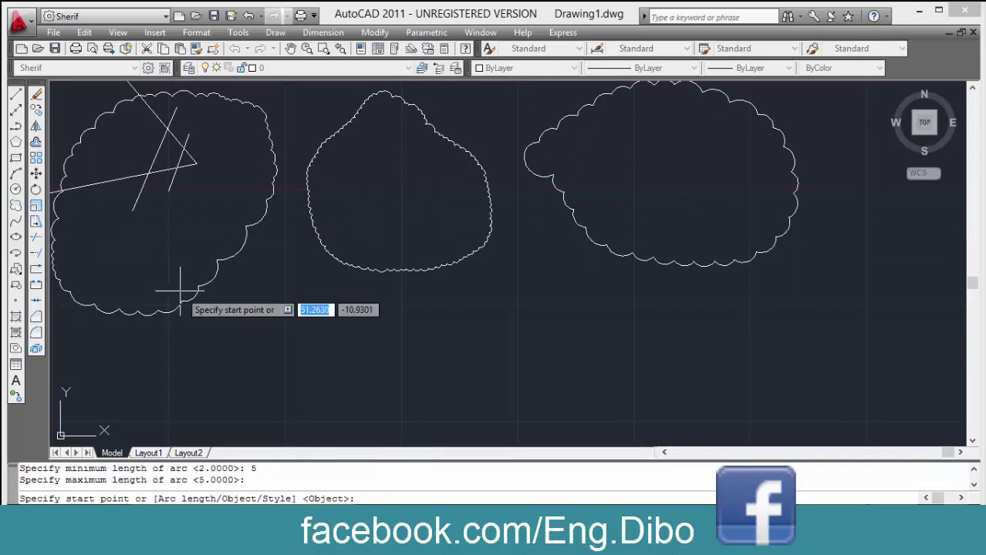
click(387, 367)
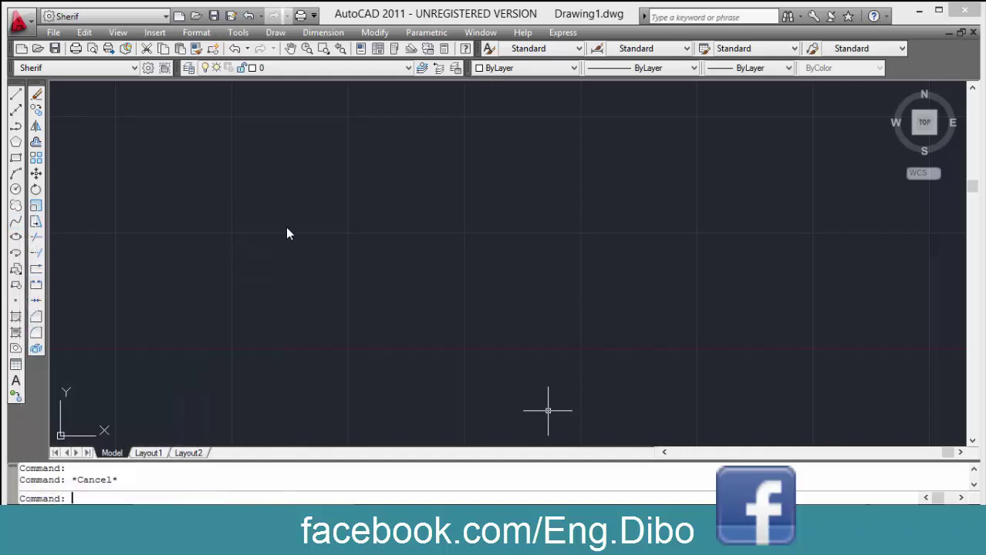
Draw a wavy five-point spline running from left to right across the drawing.
click(288, 227)
key(Escape)
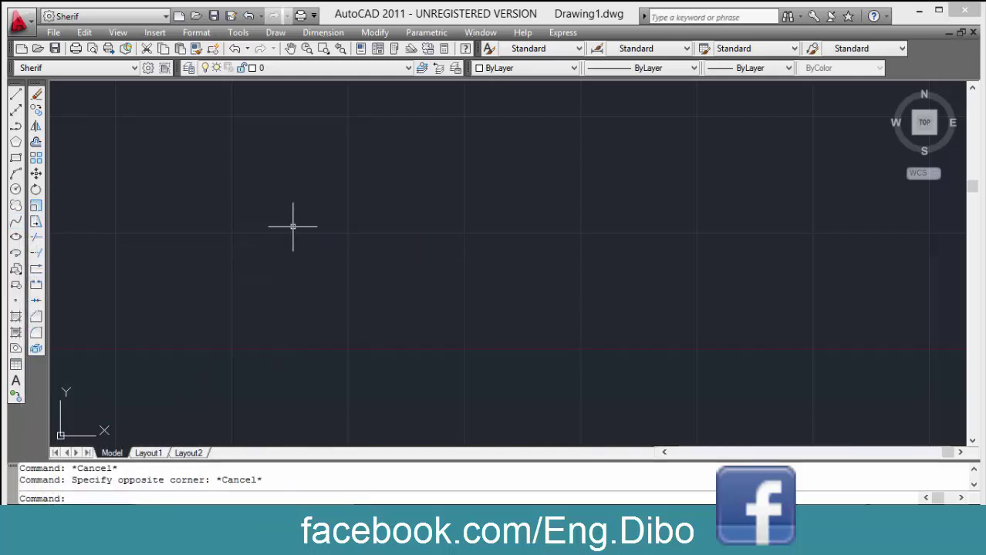
text(spl)
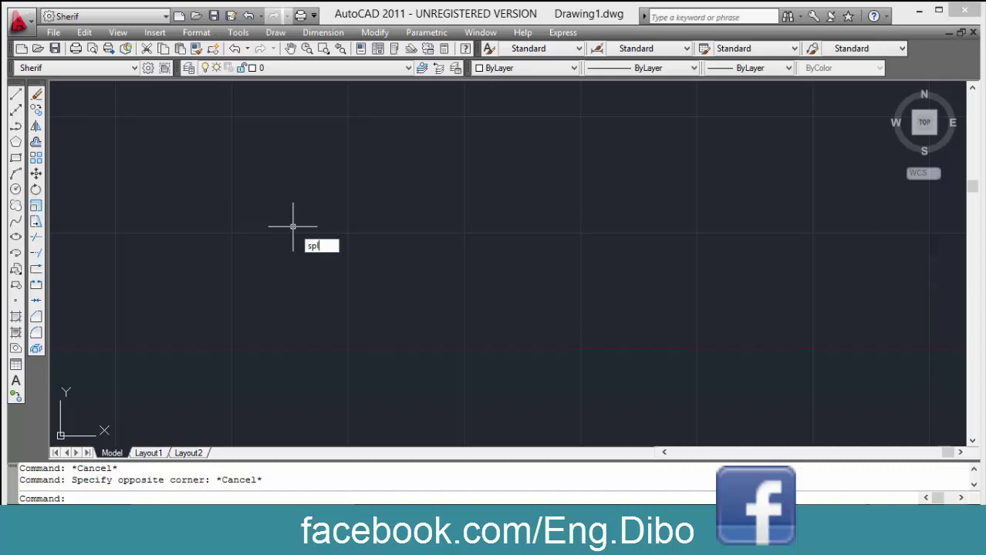
key(Return)
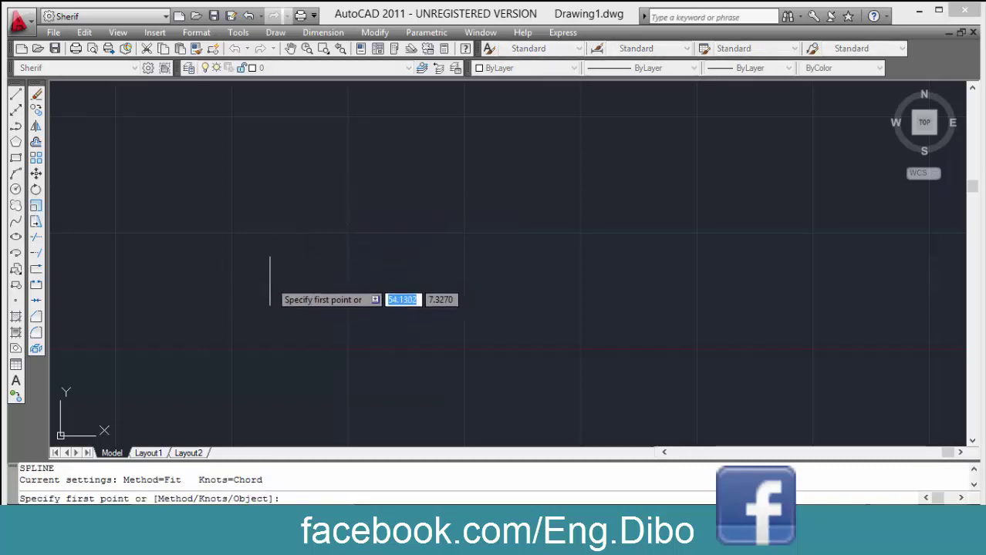
click(252, 264)
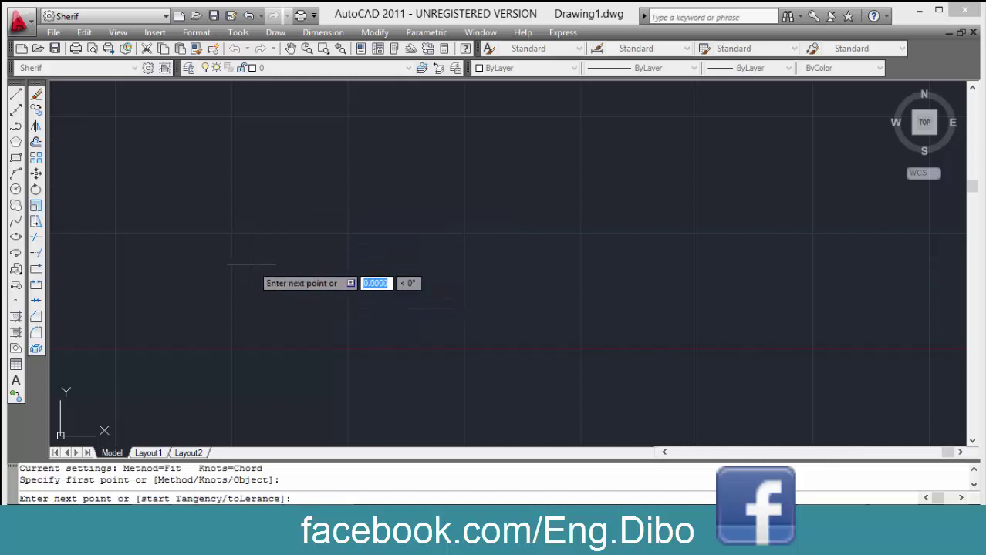
click(385, 212)
click(526, 266)
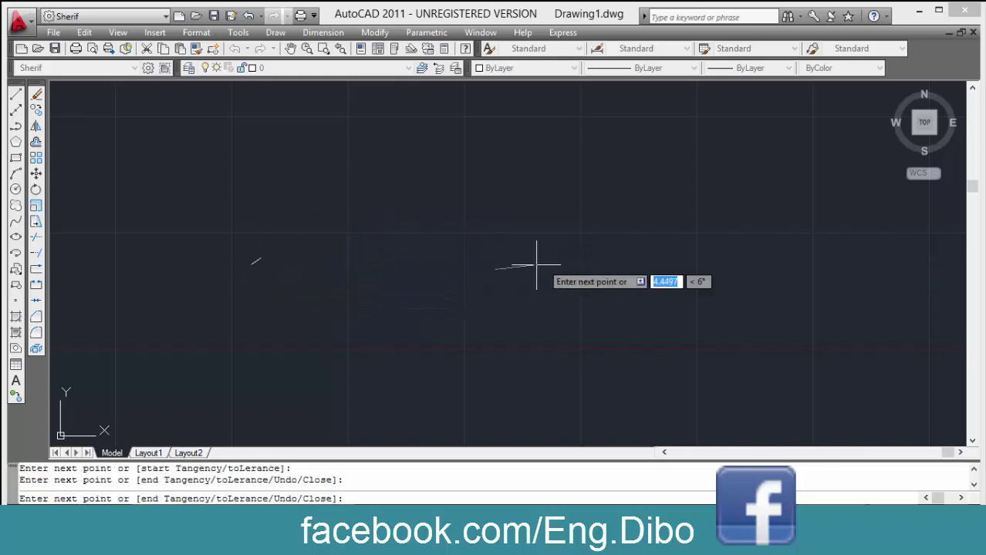
click(654, 199)
click(837, 206)
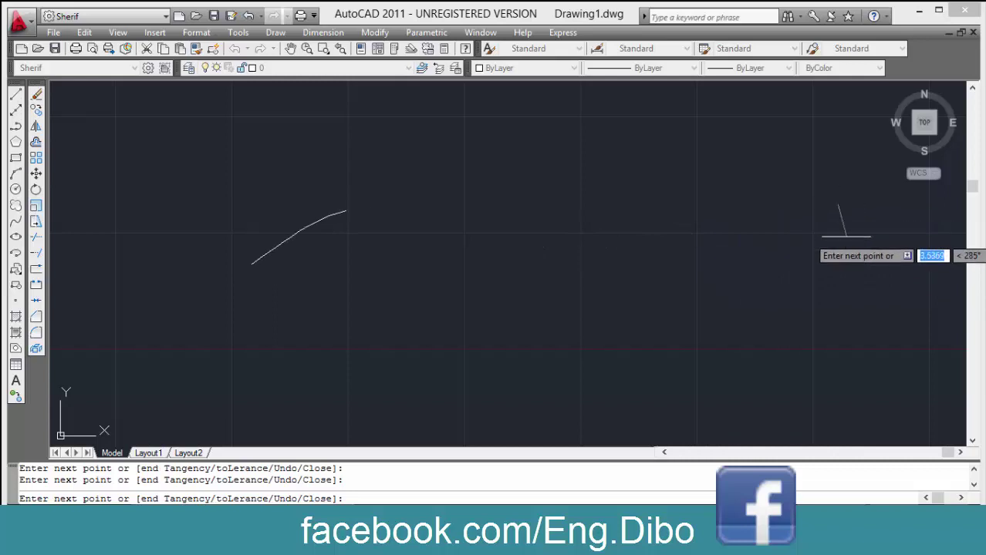
key(Return)
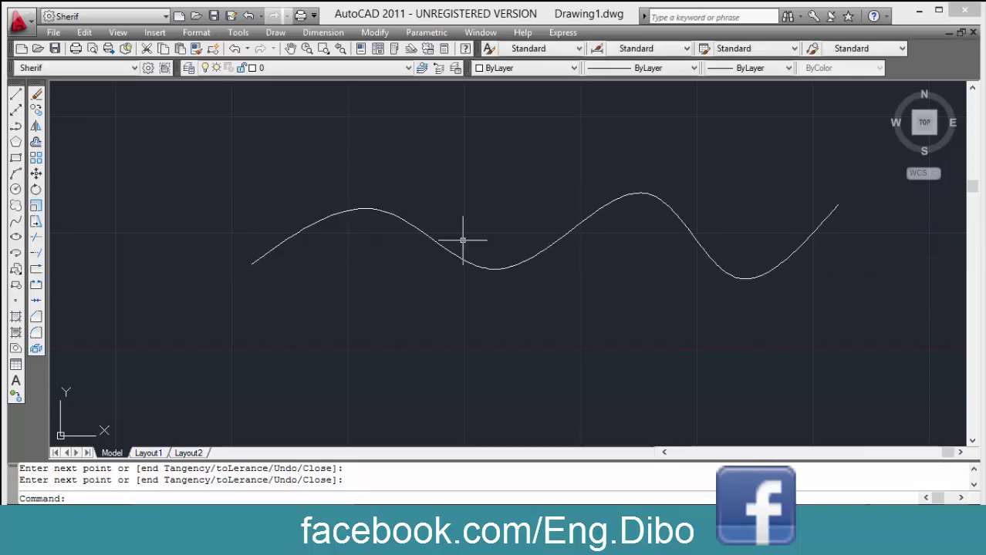
middle_drag(497, 352, 473, 246)
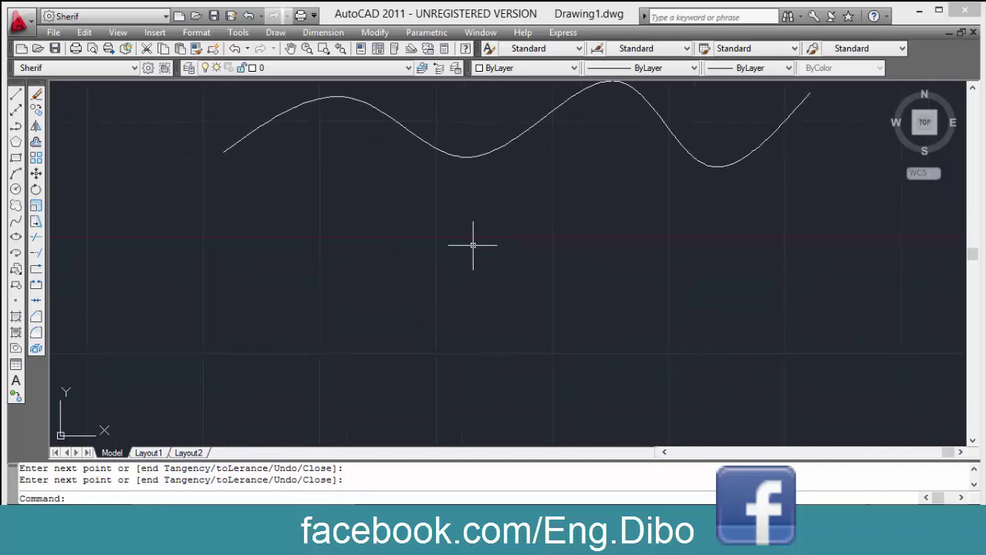
Start another spline, open its Method option, and cancel without drawing.
text(spl)
key(Return)
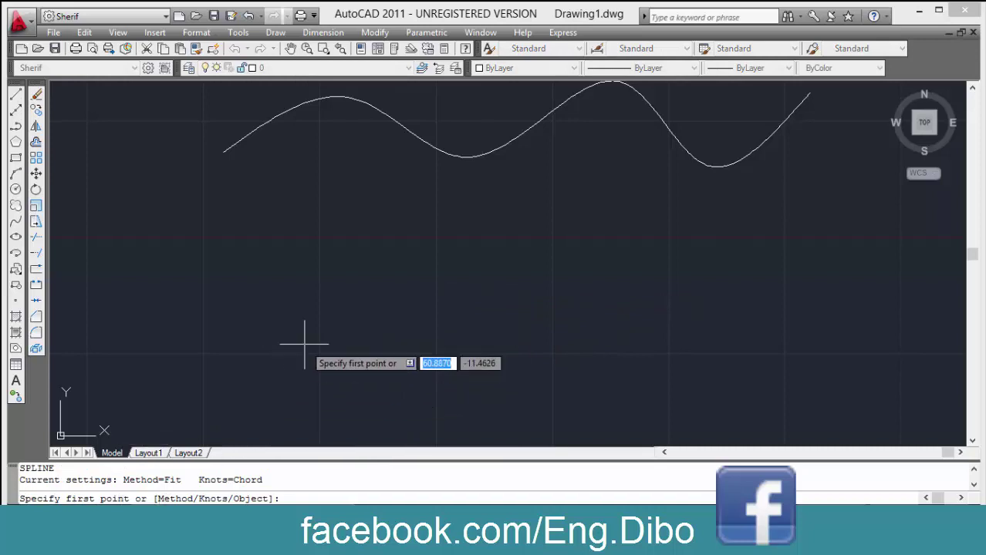
text(m)
key(Return)
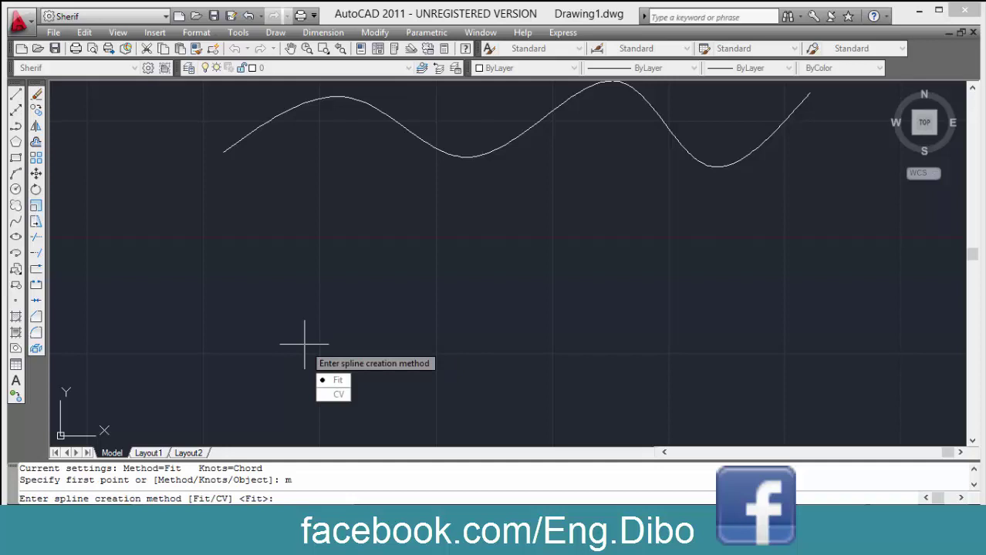
key(Escape)
key(Escape)
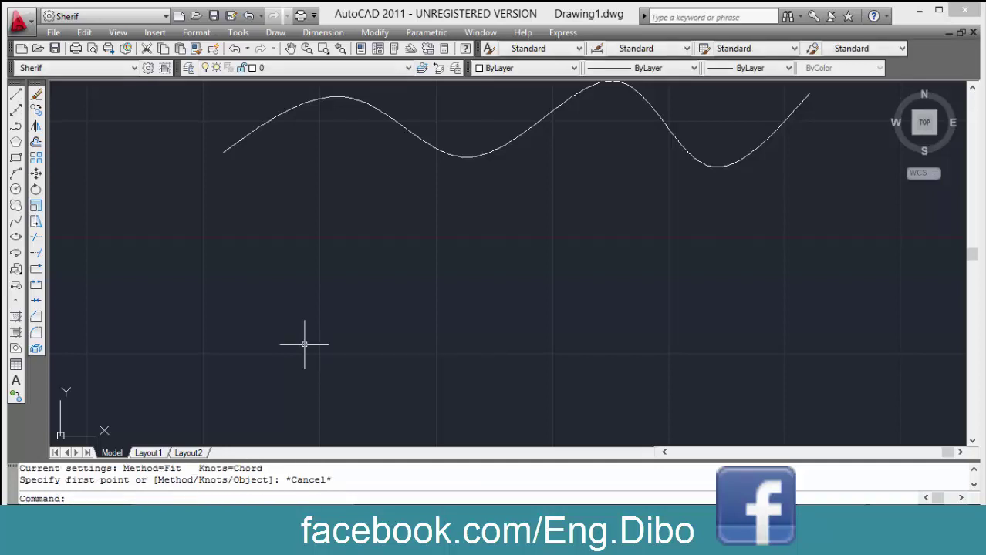
Draw a small X mark from two short line strokes below the curve.
text(l)
key(Return)
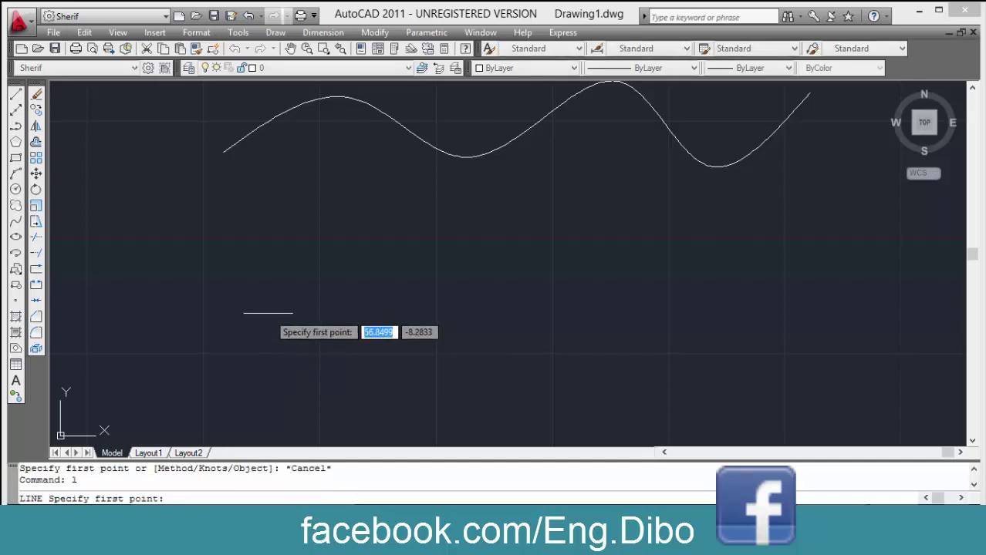
click(275, 293)
click(287, 295)
key(Return)
key(Return)
click(274, 294)
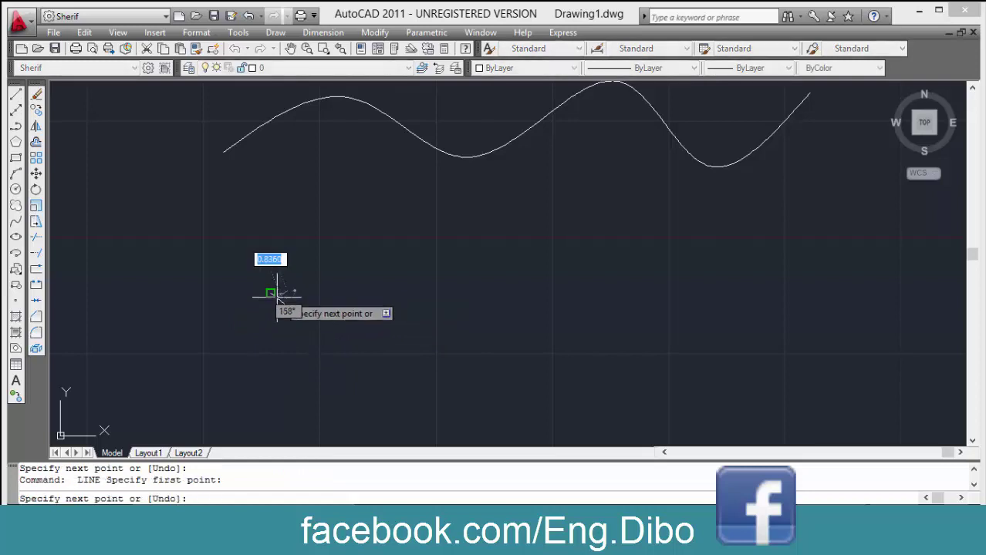
click(275, 306)
Copy the X mark to five scattered spots below the wavy curve.
key(Return)
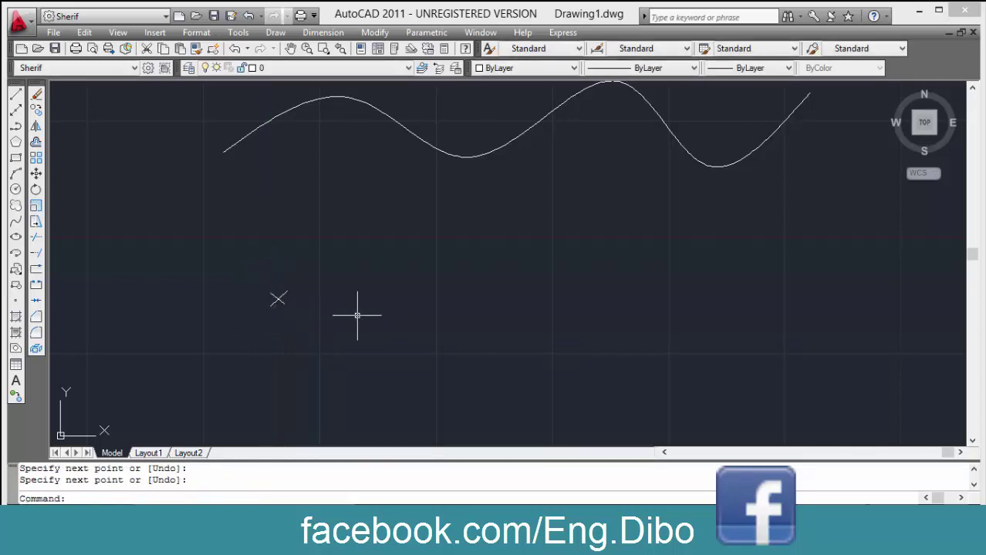
text(co)
key(Return)
click(315, 266)
click(270, 312)
key(Return)
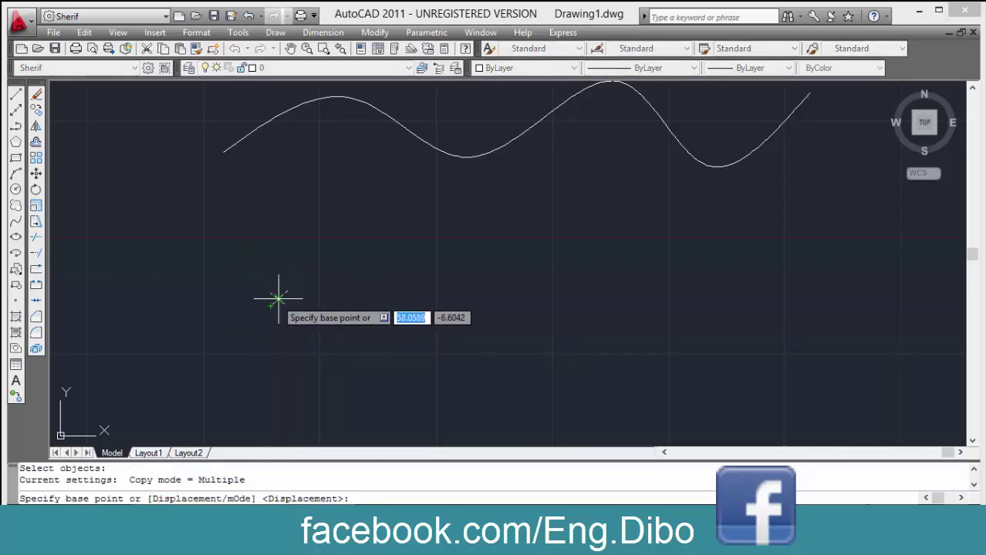
click(279, 299)
click(360, 276)
click(430, 312)
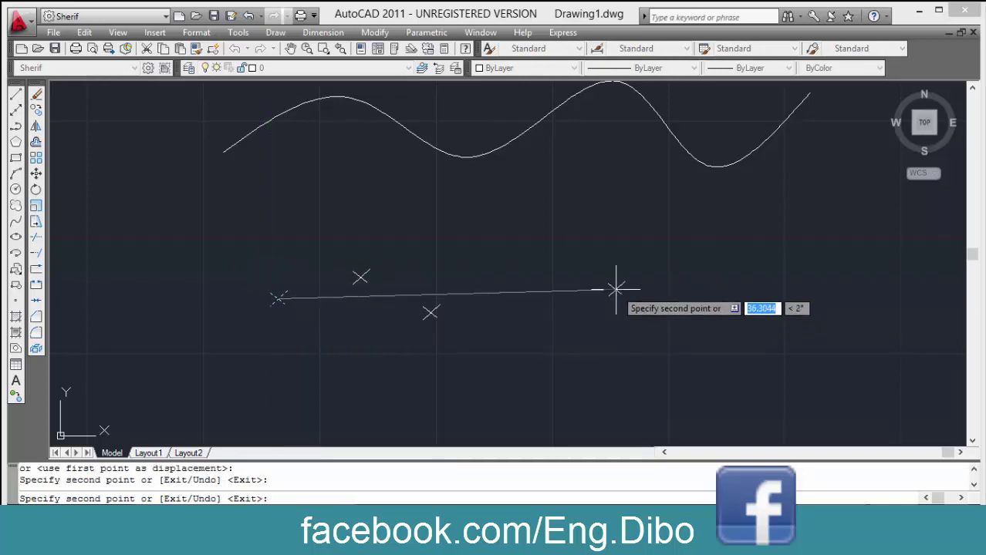
click(596, 278)
click(752, 331)
click(808, 230)
key(Return)
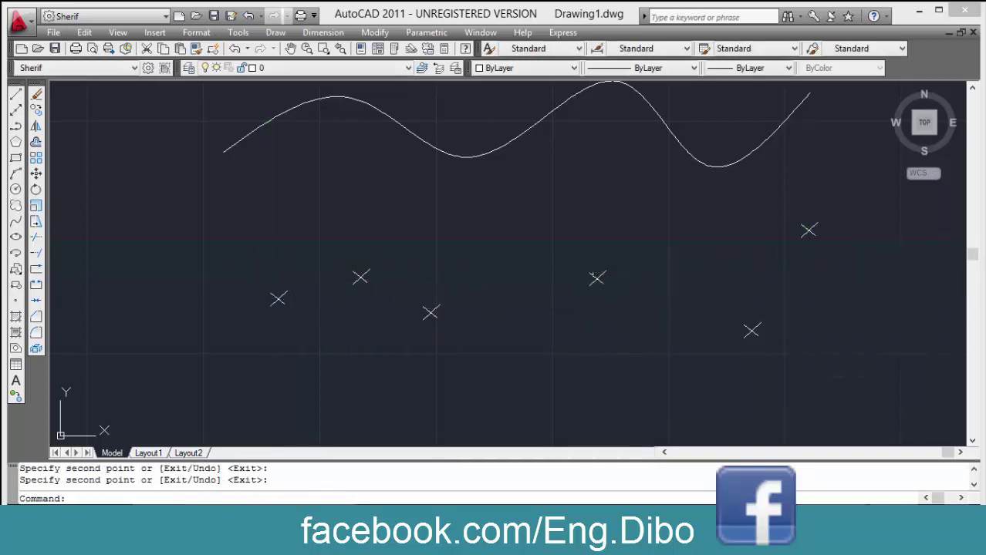
Draw a Fit-method spline through five X marks, leftmost to lower-right.
text(spl)
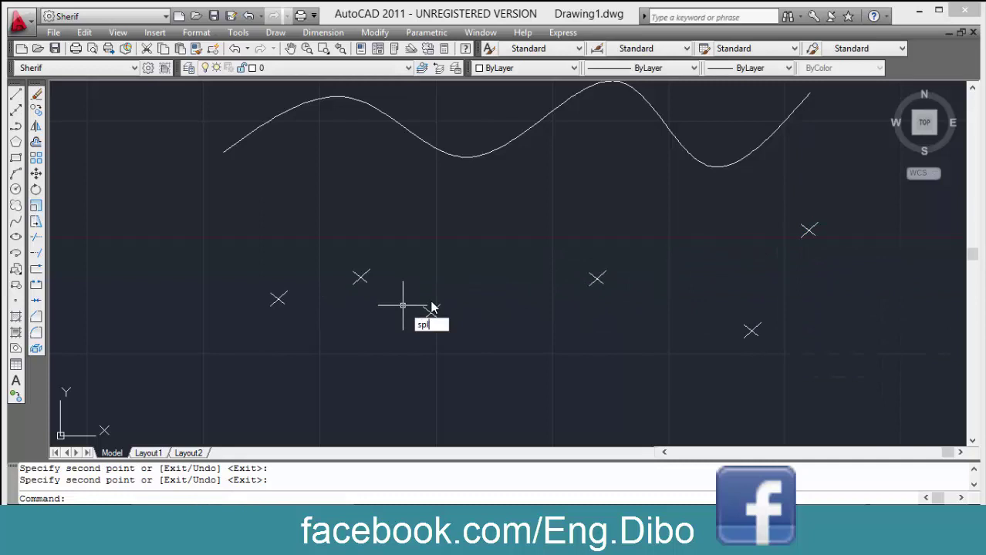
key(Return)
key(Down)
text(m)
key(Return)
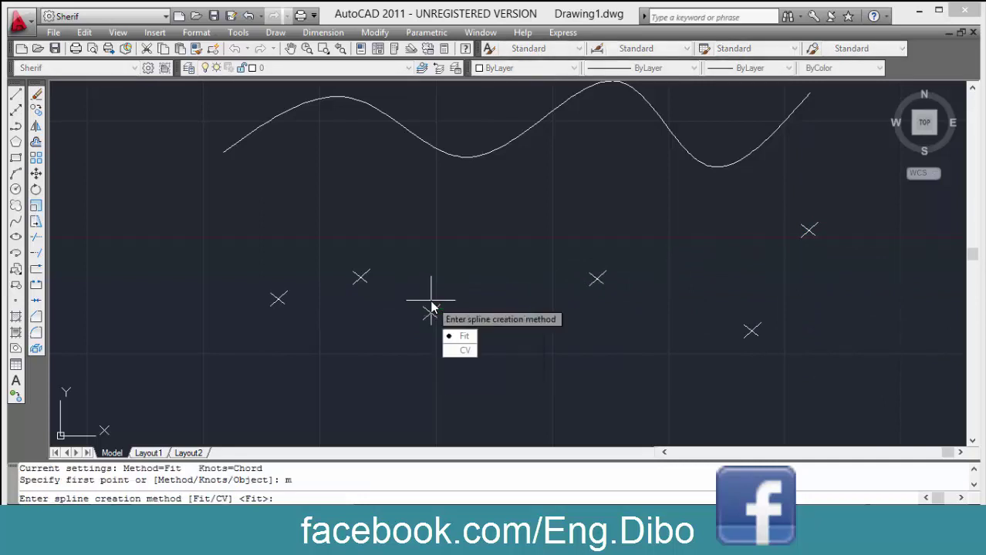
key(Return)
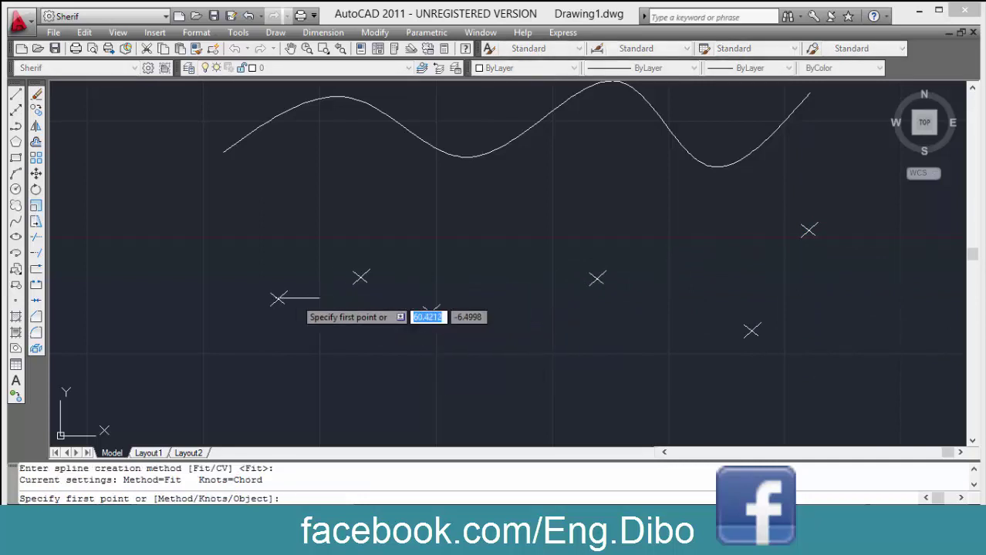
click(279, 298)
click(360, 277)
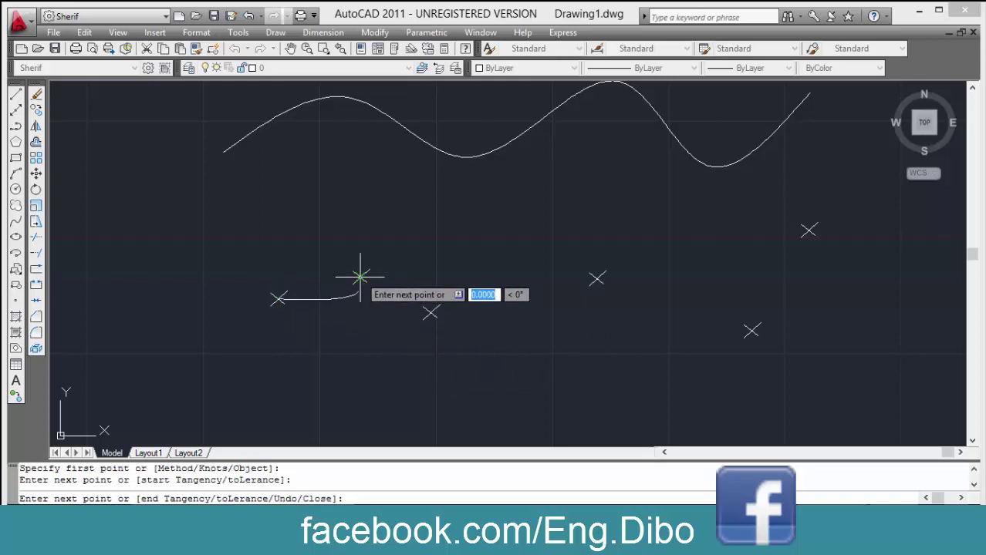
click(430, 312)
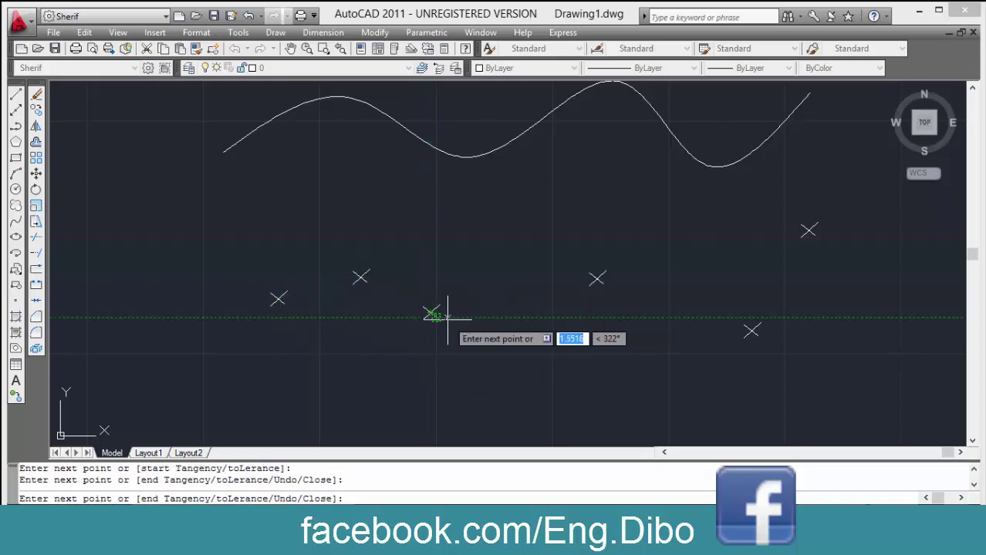
click(597, 278)
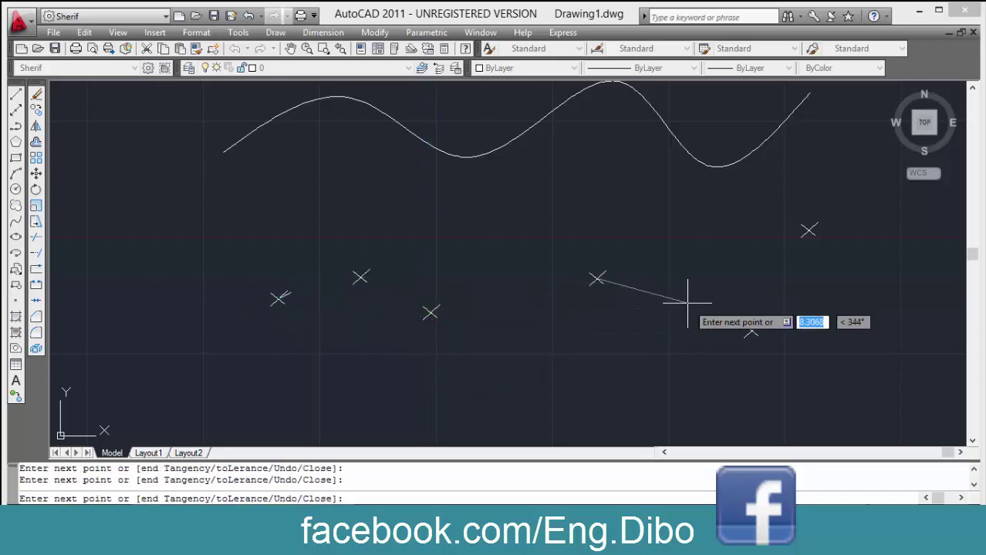
click(751, 331)
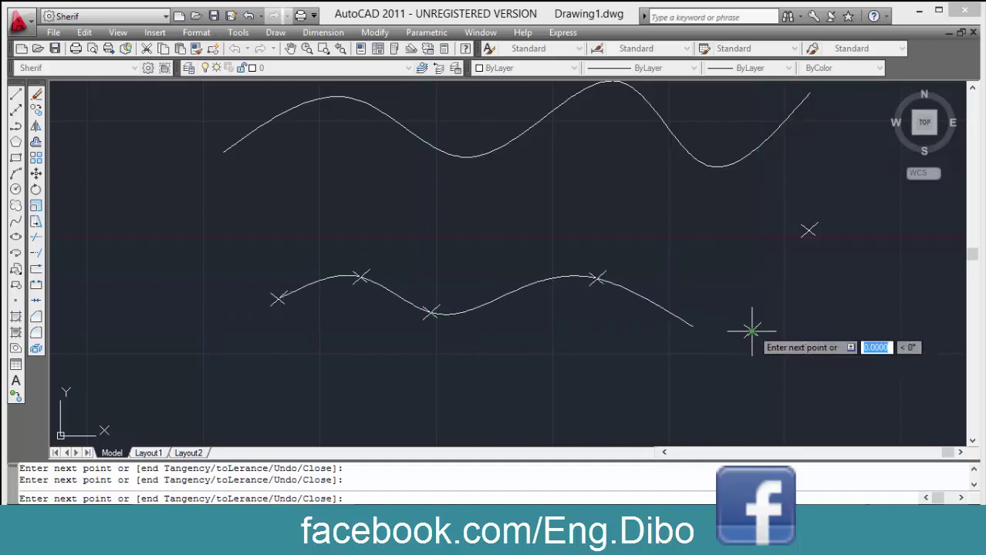
key(Return)
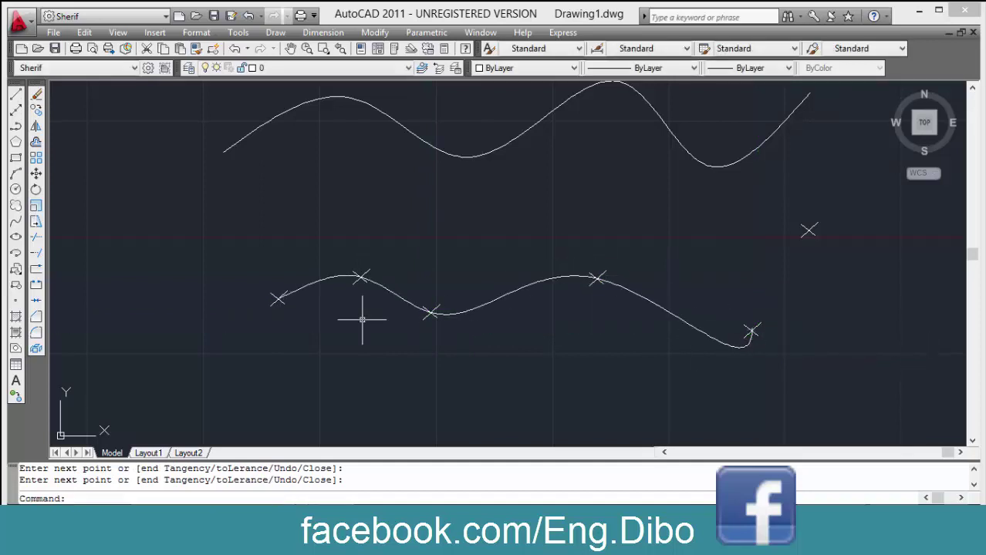
middle_drag(287, 327, 275, 264)
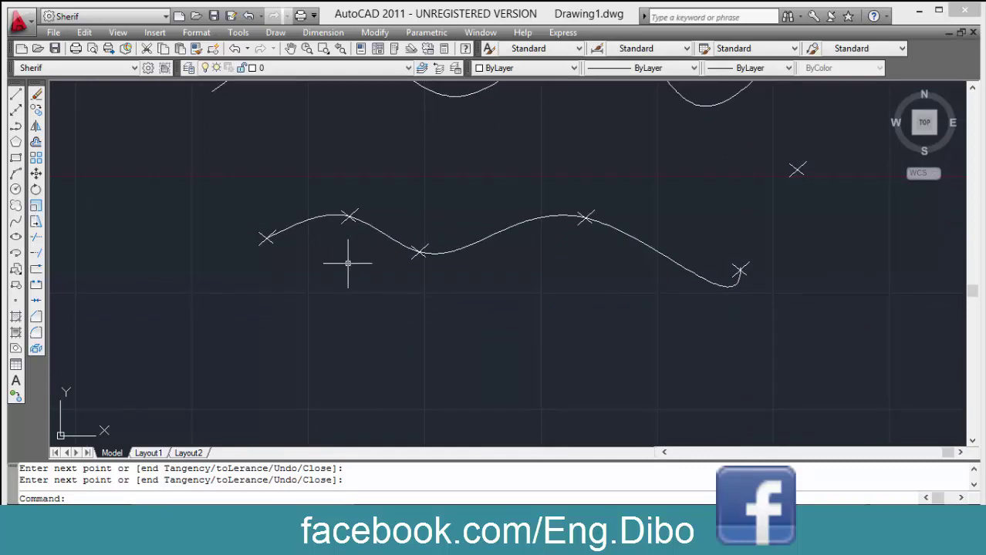
Copy the marker spline and its X marks to a spot lower down.
text(co)
key(Return)
click(779, 213)
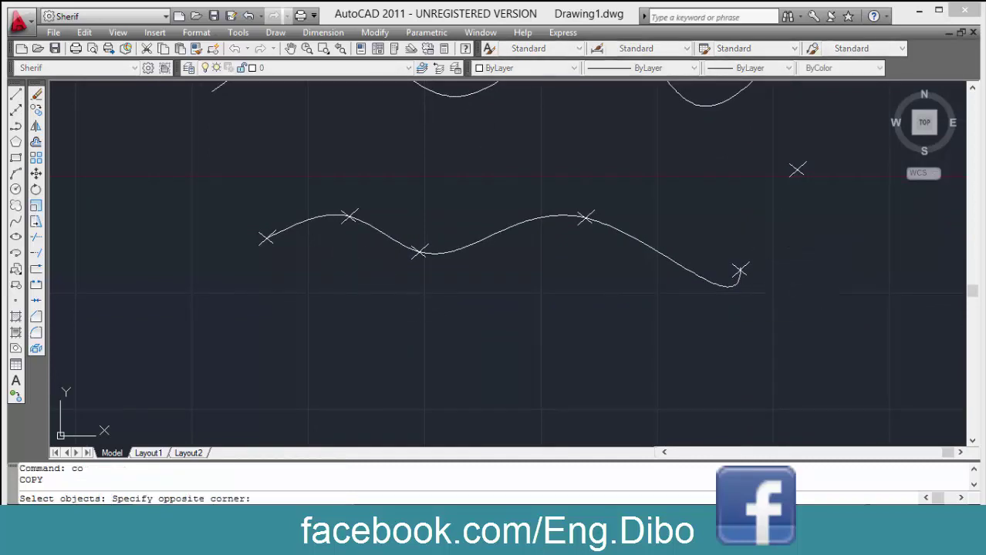
click(249, 293)
key(Return)
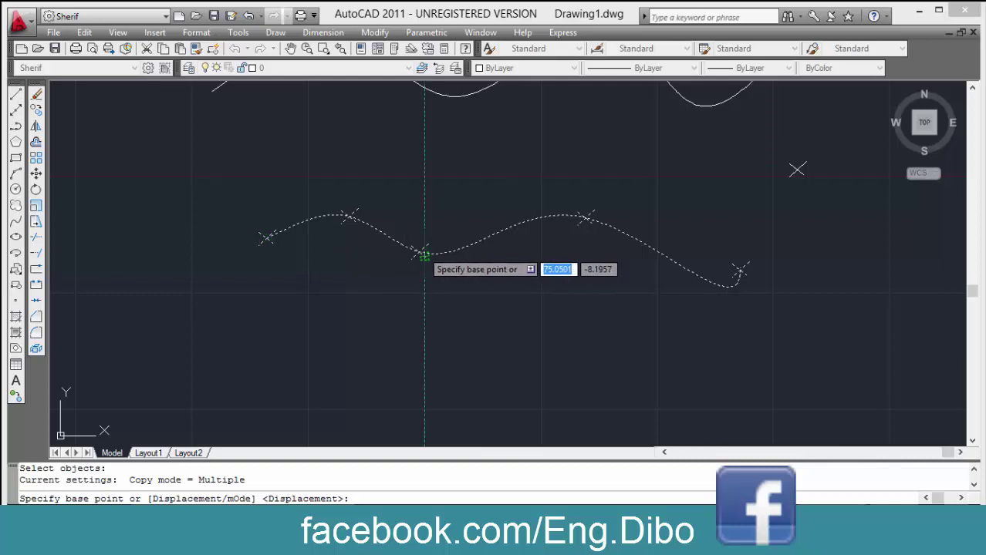
click(424, 256)
click(403, 358)
key(Escape)
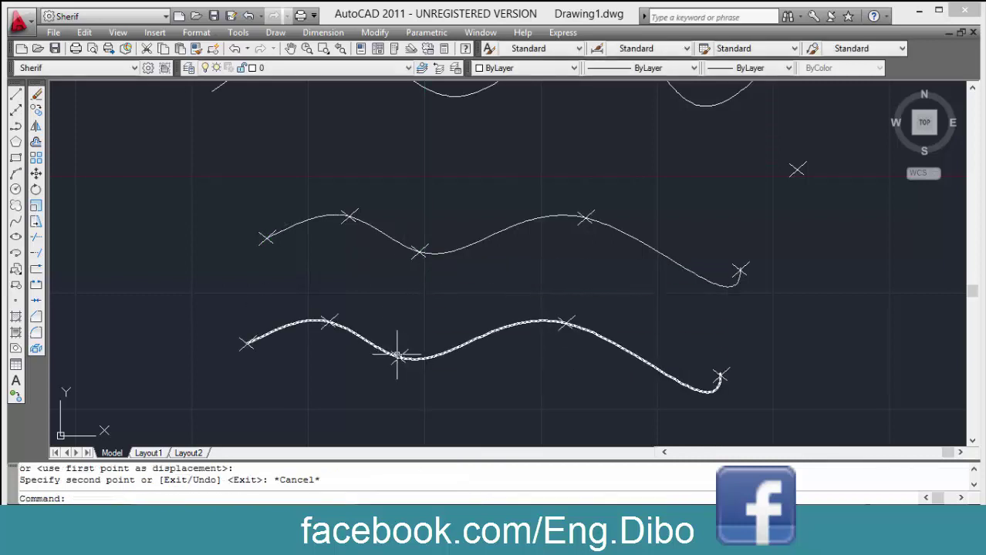
Erase the lower copied spline with a crossing window.
text(e)
key(Return)
click(486, 315)
click(447, 377)
key(Return)
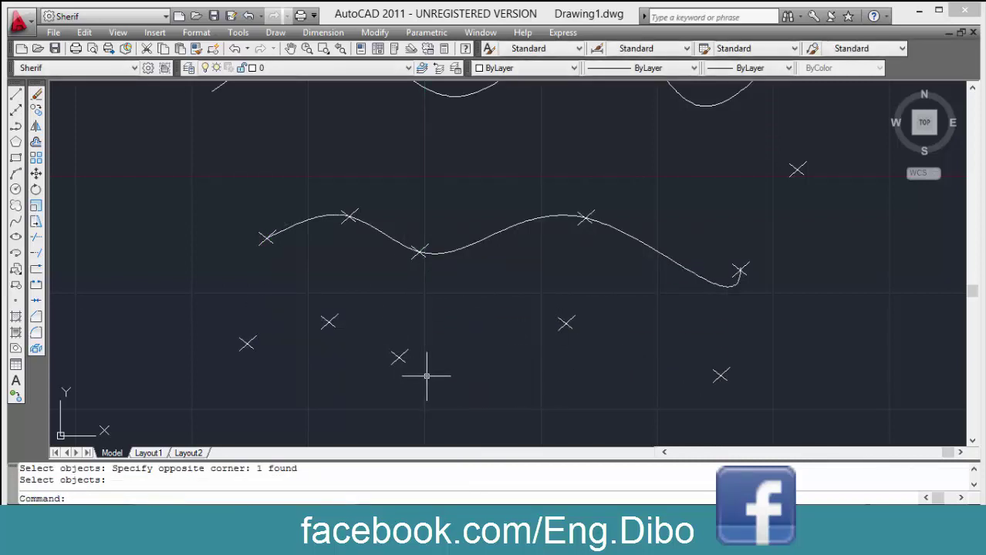
Draw a CV-method spline through the five lower cross markers.
text(spl)
key(Return)
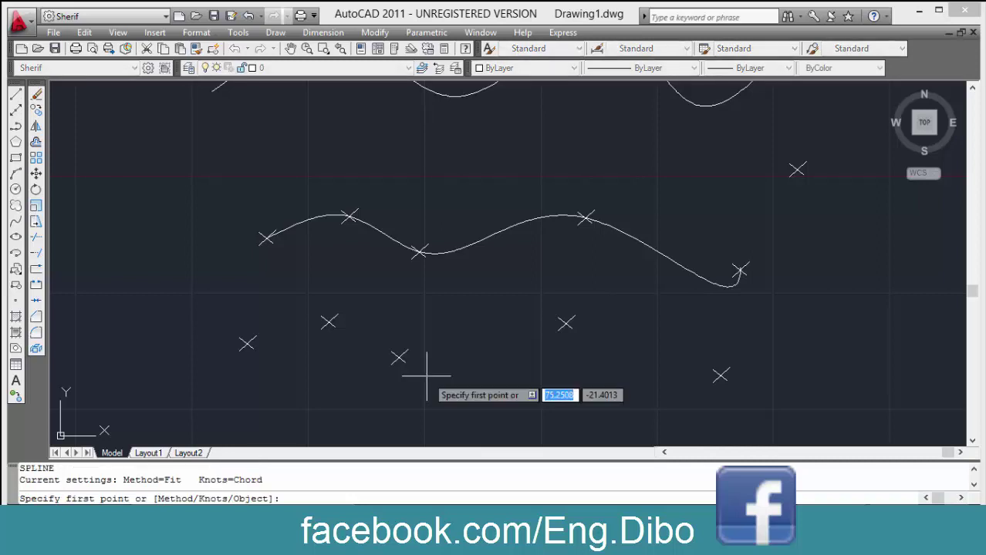
text(m)
key(Return)
key(Return)
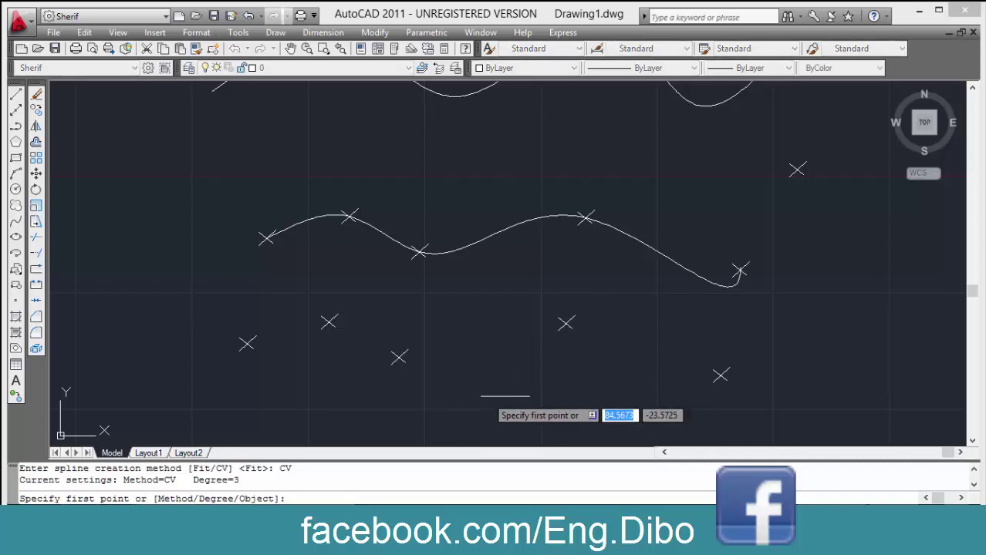
click(246, 343)
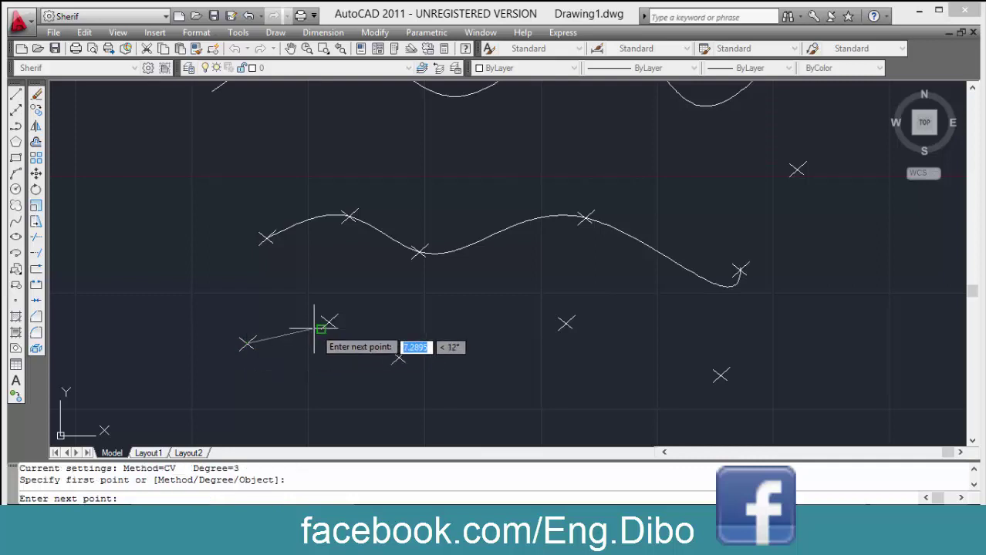
click(329, 323)
click(399, 357)
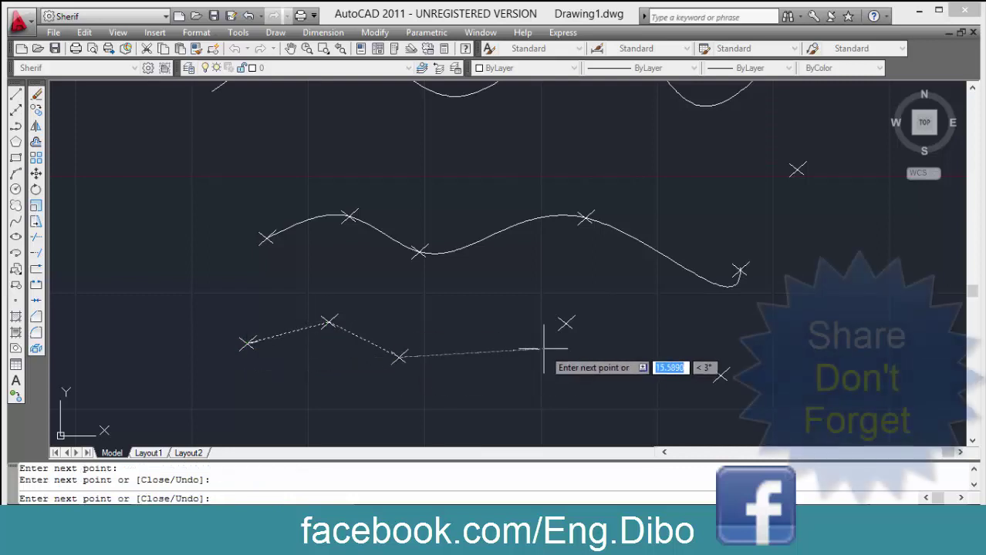
click(565, 323)
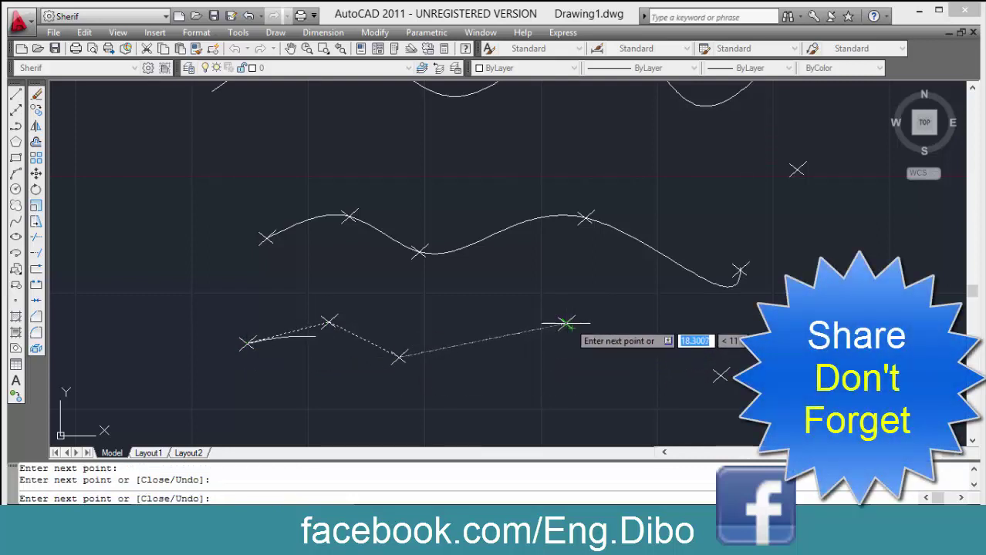
click(719, 376)
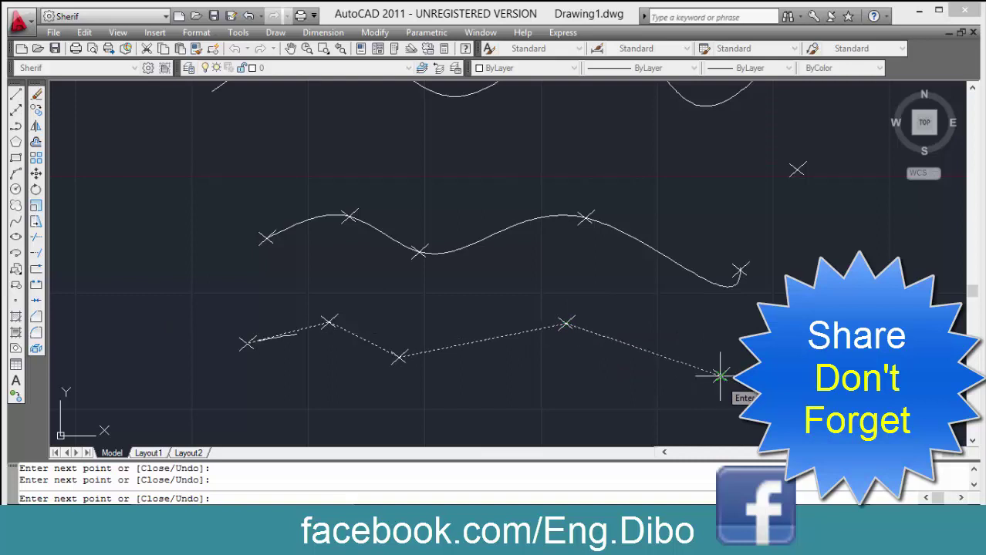
key(Return)
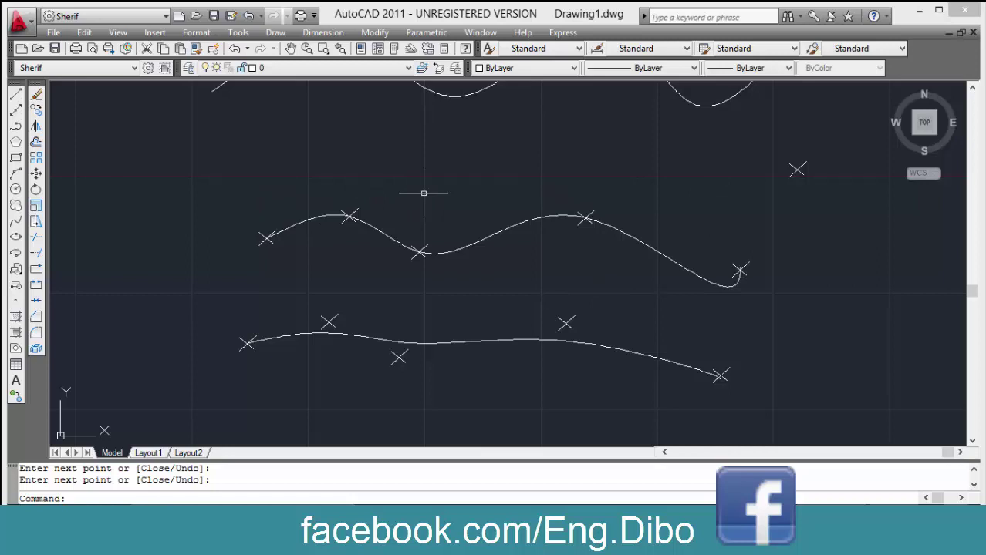
Start another spline and switch its creation method to Fit.
text(spl)
key(Return)
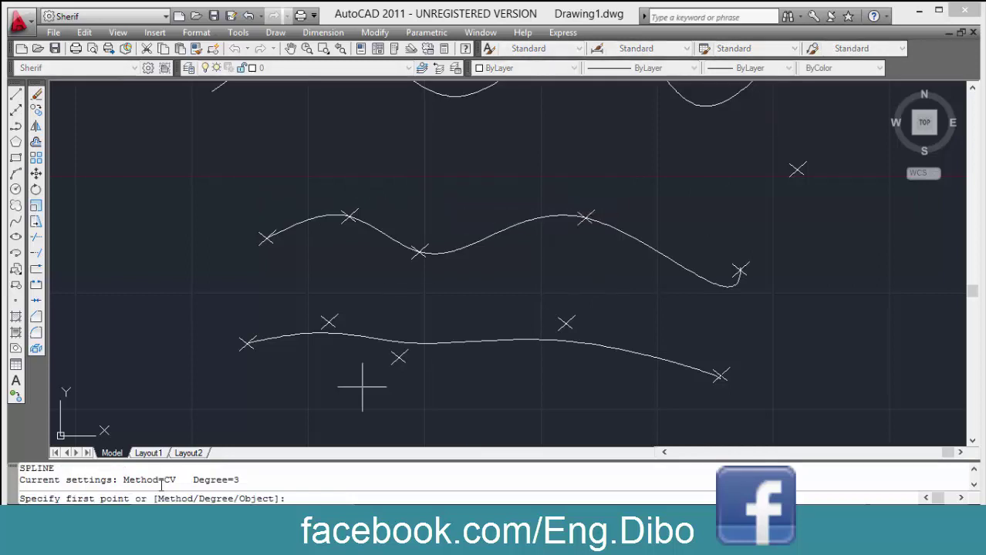
text(m)
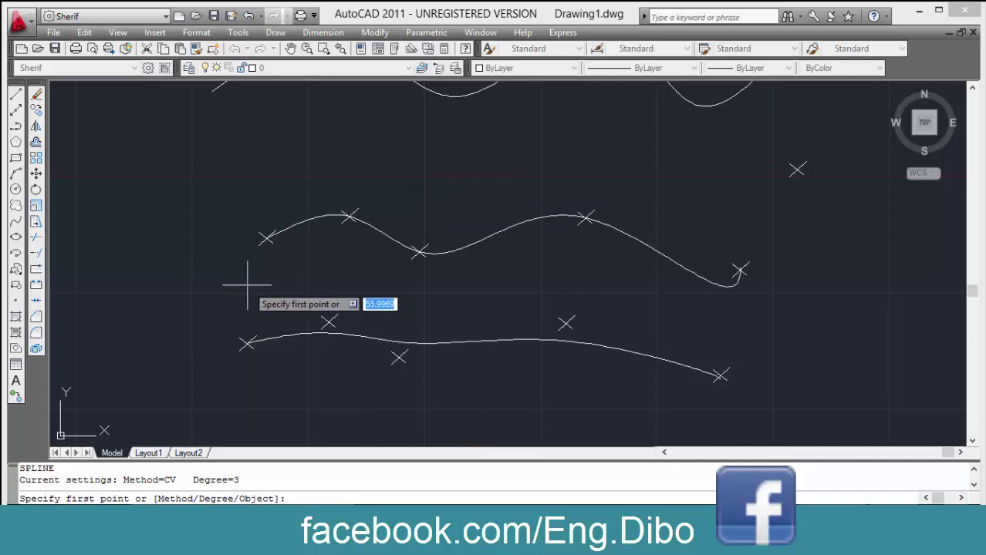
key(Return)
text(F)
key(Return)
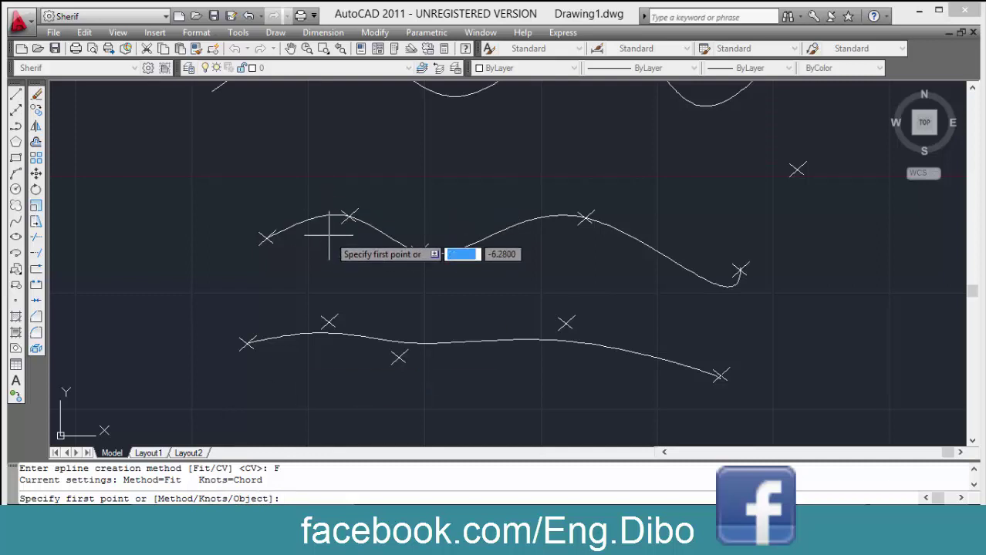
Draw a five-point zigzag polyline just below the top wavy spline.
key(Escape)
text(pl)
key(Return)
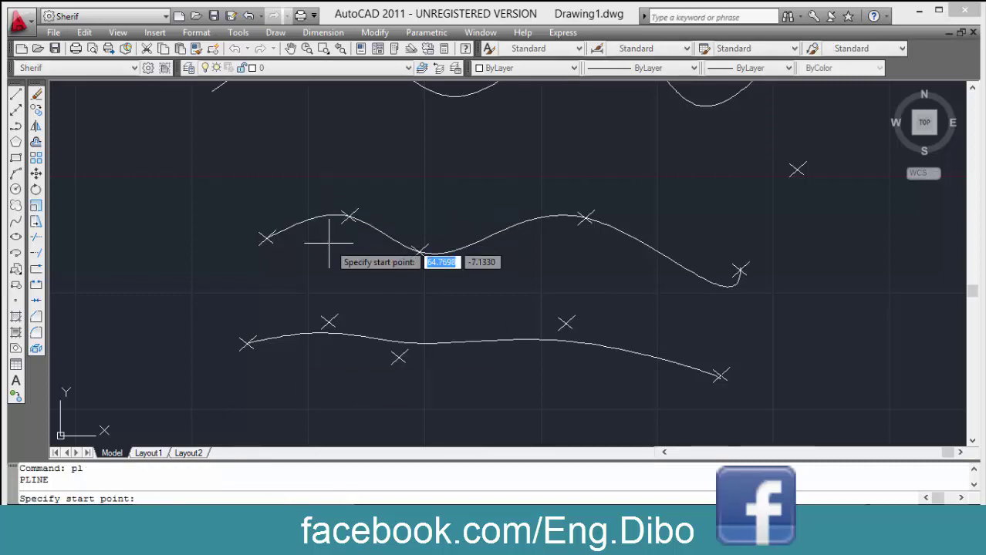
middle_drag(329, 231, 331, 304)
click(220, 246)
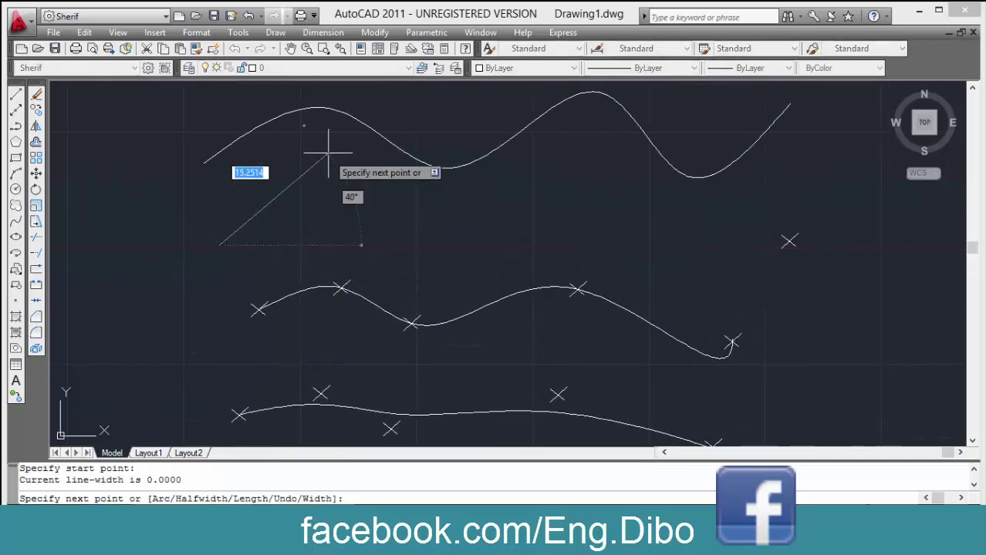
click(329, 153)
click(453, 248)
click(575, 163)
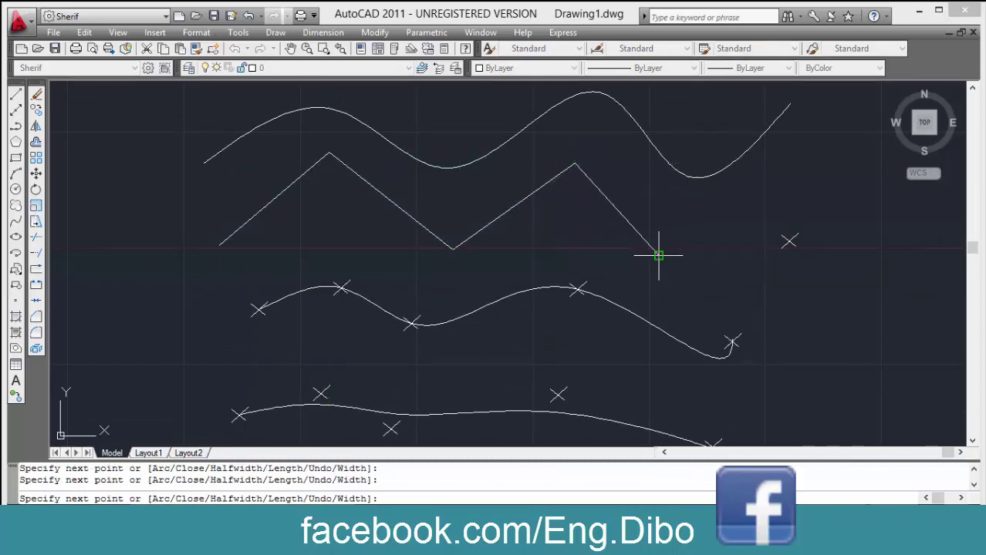
click(654, 253)
key(Return)
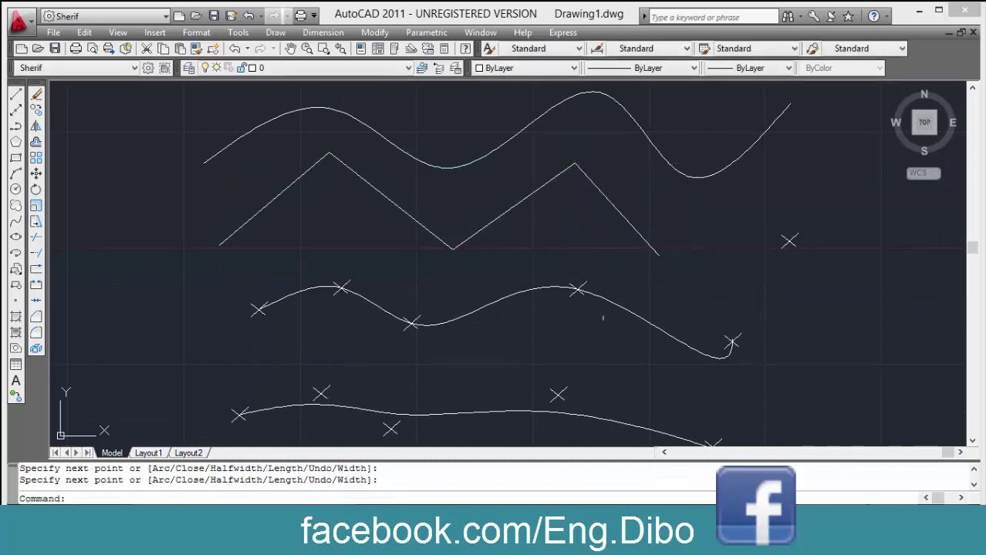
text(spl)
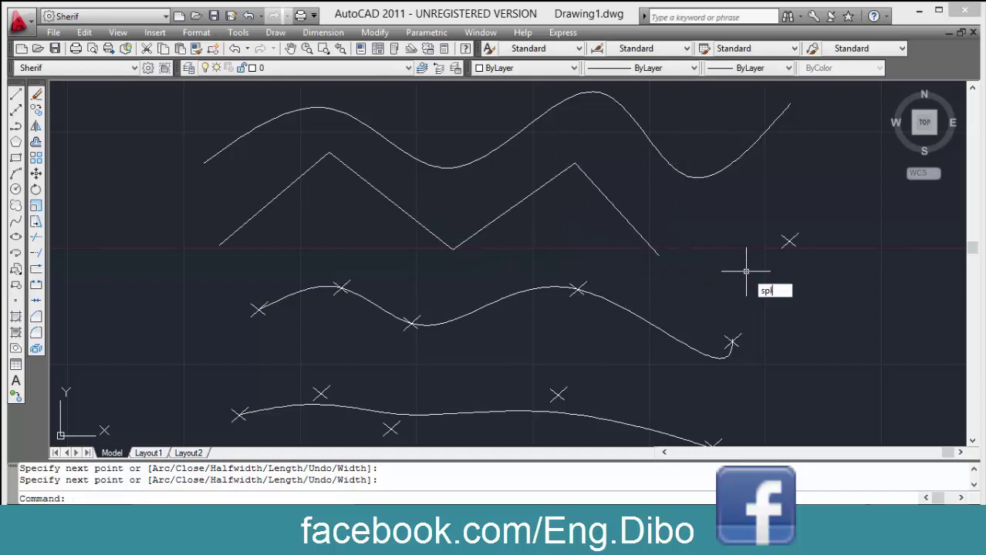
key(Return)
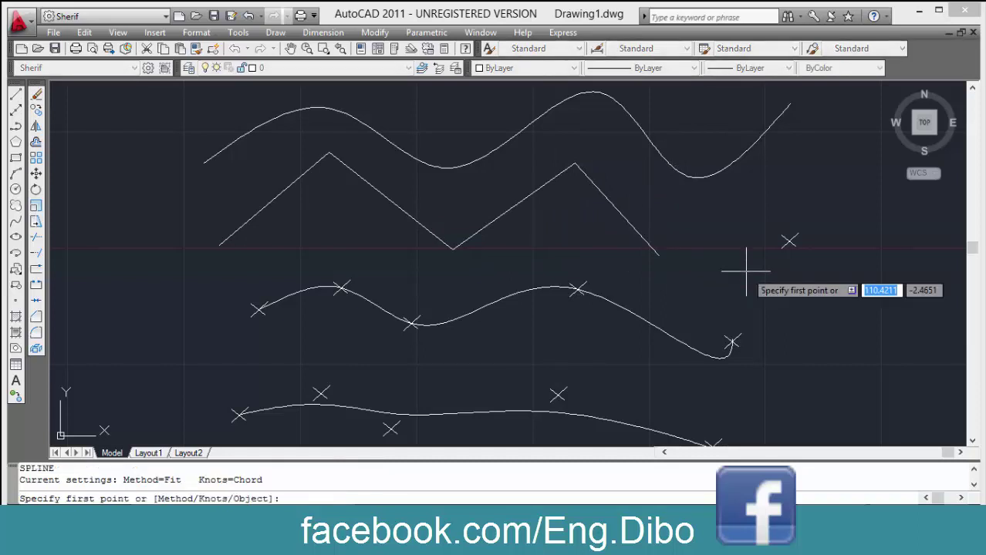
text(o)
key(Return)
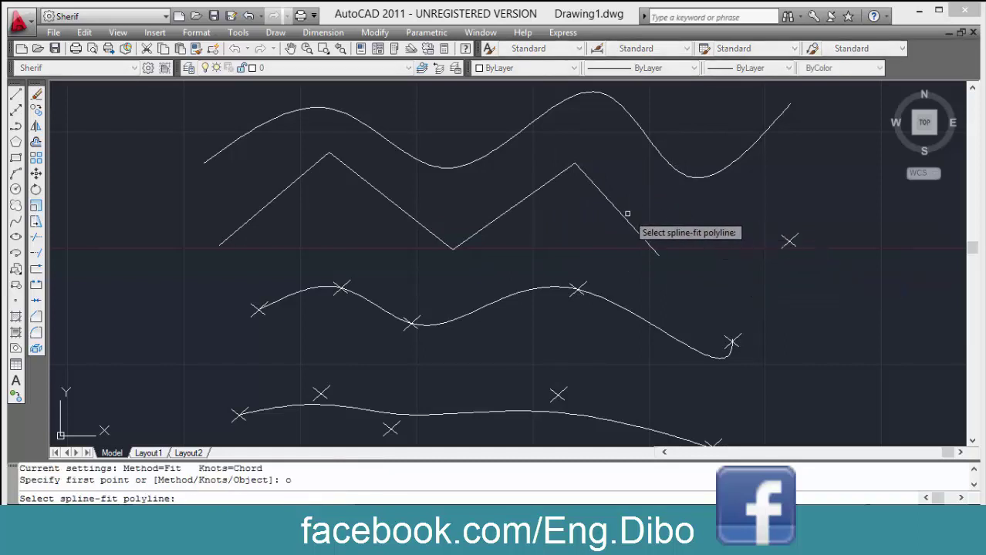
click(631, 224)
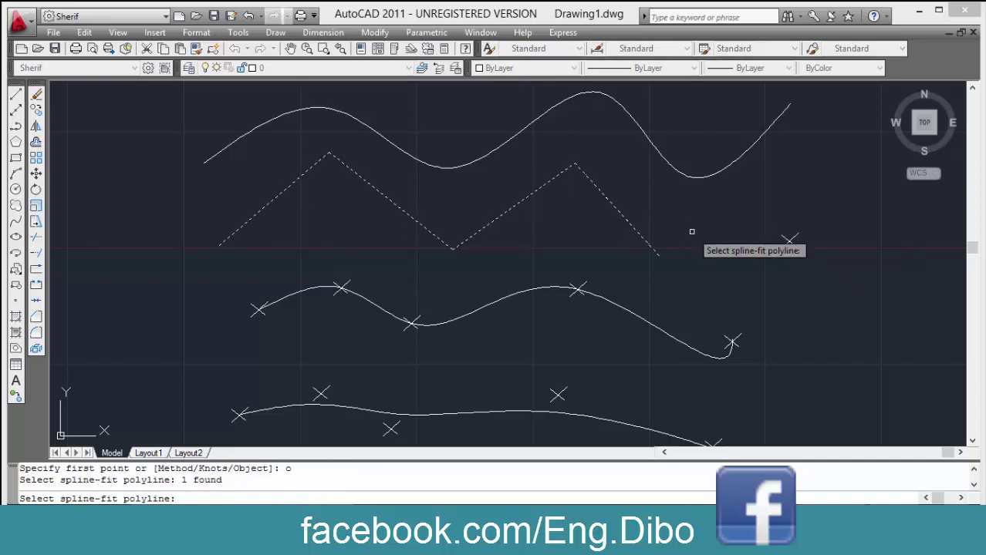
key(Return)
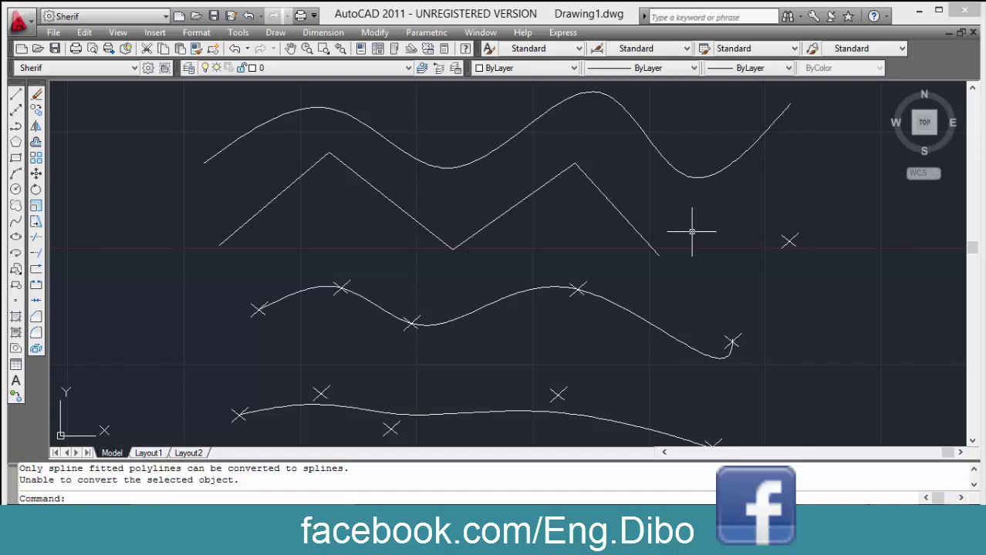
text(spl)
key(Return)
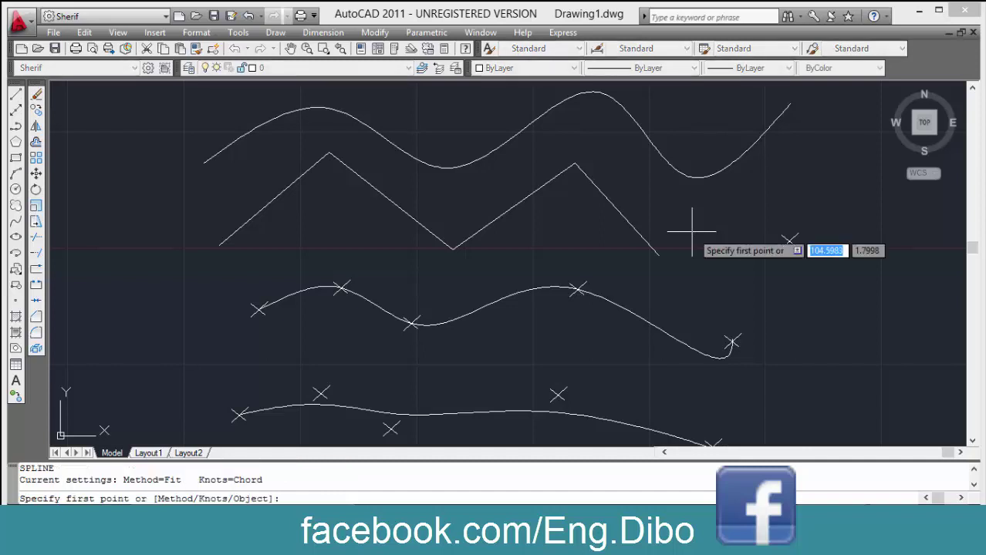
Convert the zigzag polyline into a CV-method spline, then erase all 26 objects.
text(m)
key(Return)
text(c)
key(Return)
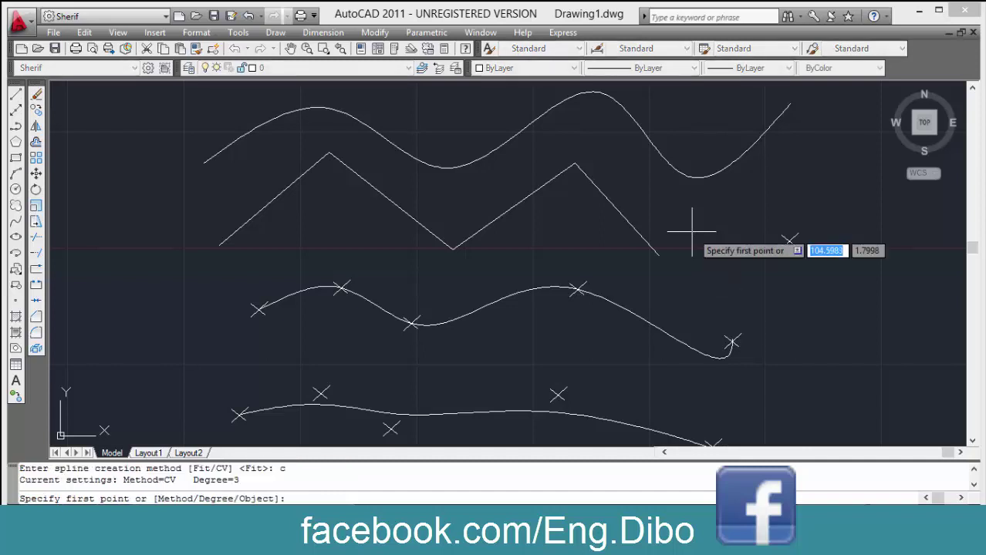
text(o)
key(Return)
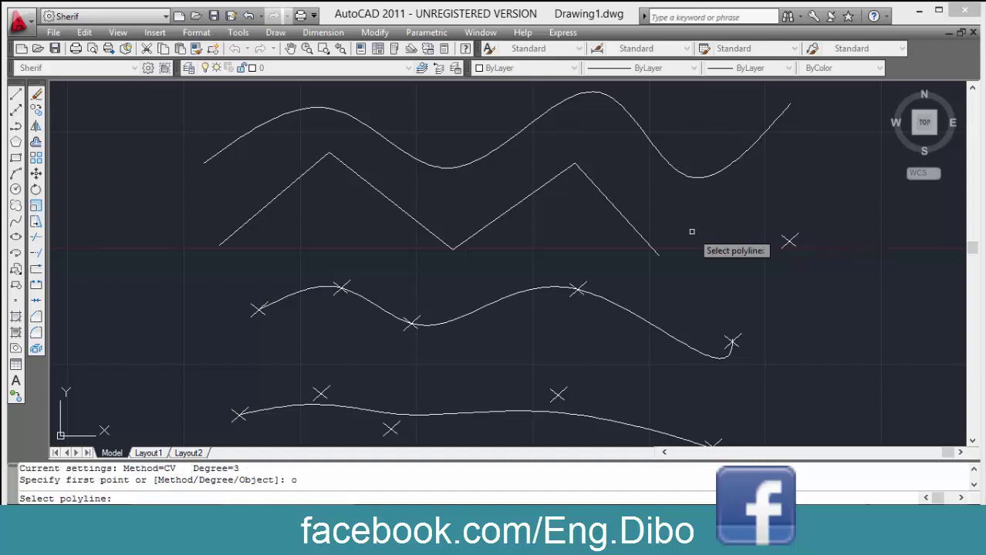
click(632, 224)
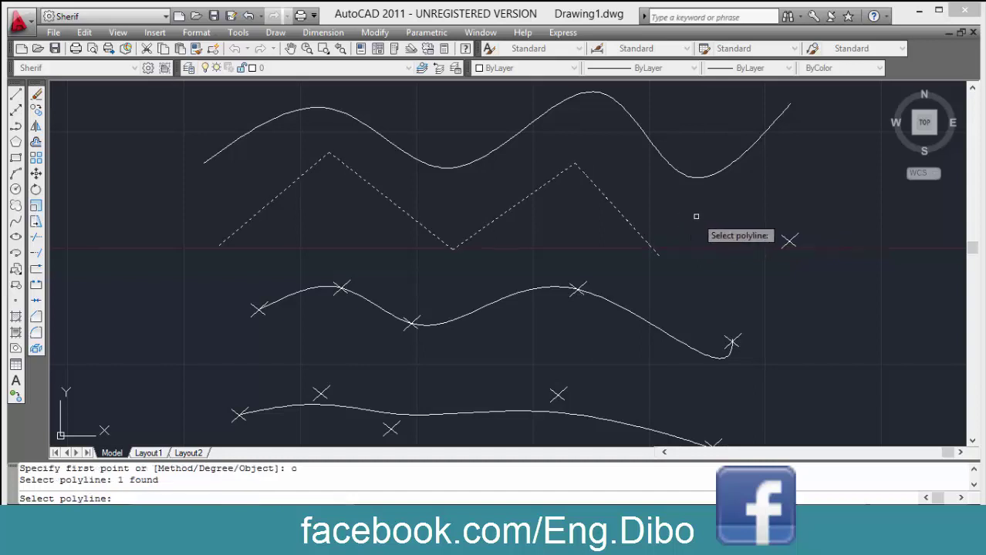
key(Return)
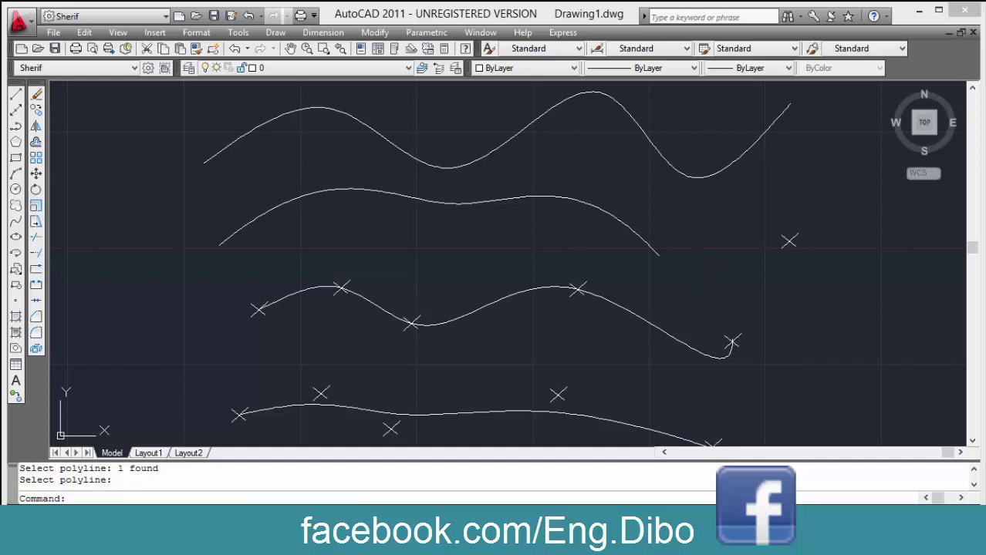
key(ctrl+a)
key(Delete)
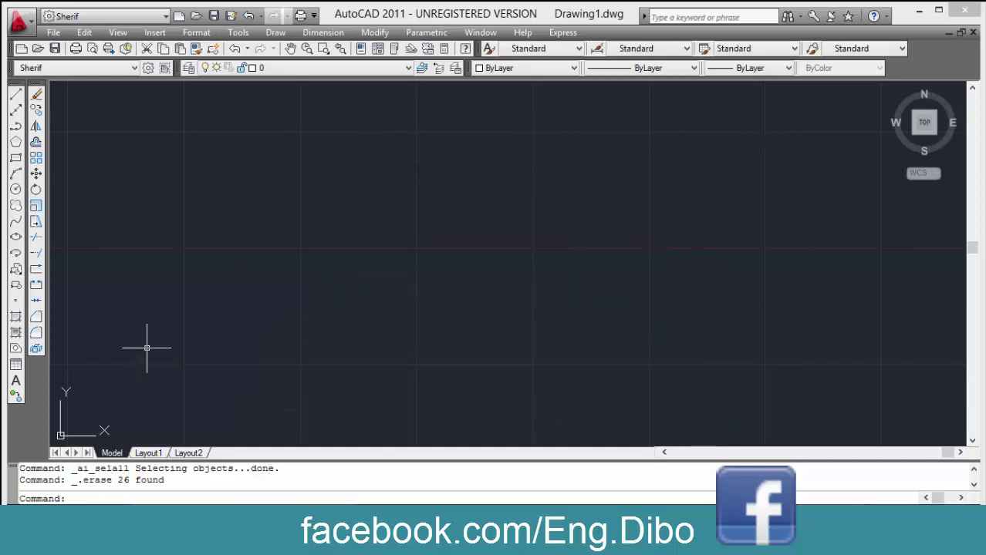
Draw a tilted ellipse from two axis endpoints and a half-width pick.
click(15, 239)
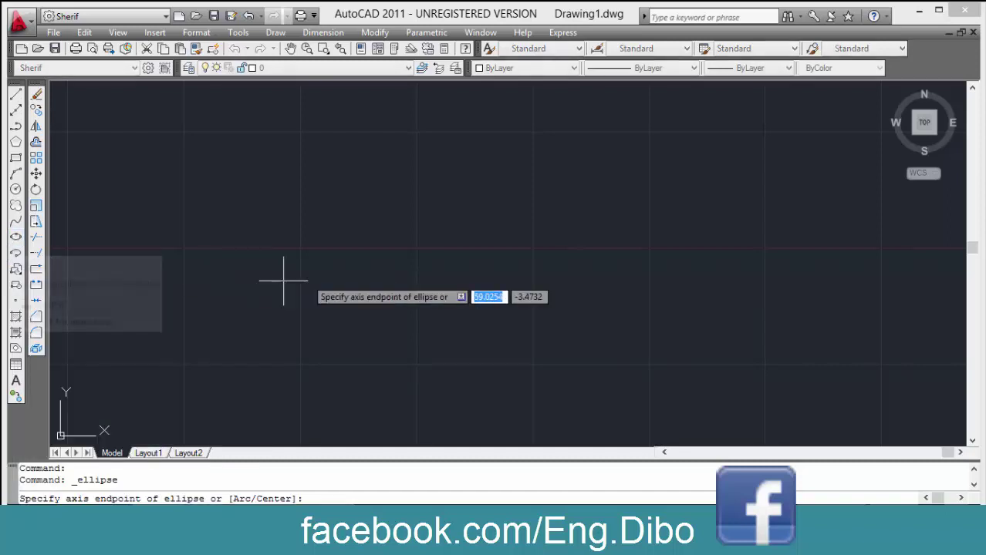
click(229, 173)
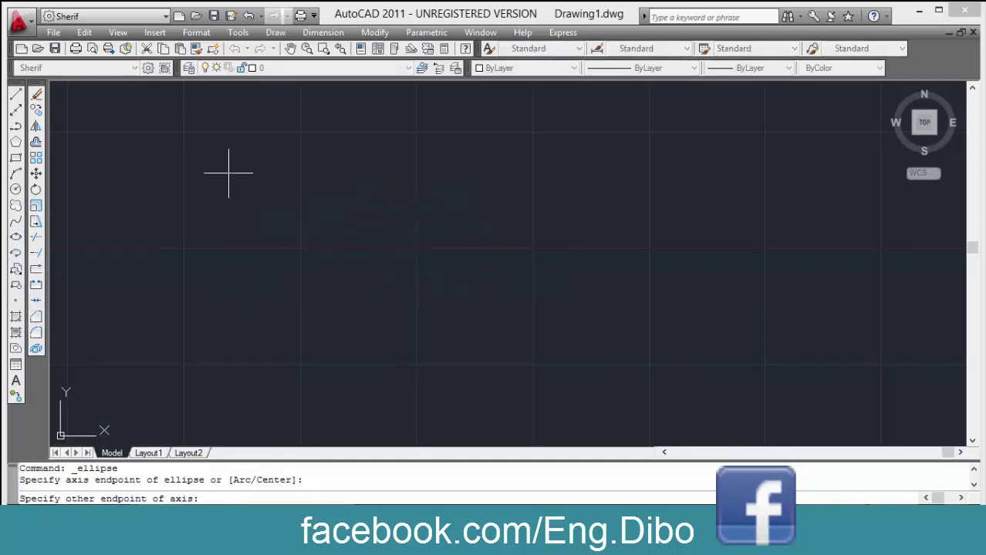
click(616, 232)
click(454, 259)
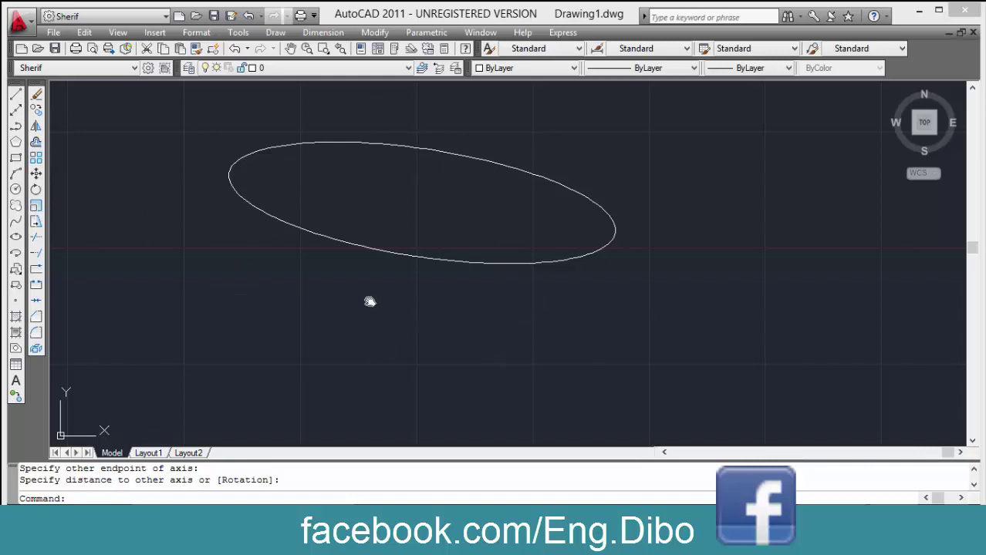
middle_drag(370, 302, 349, 229)
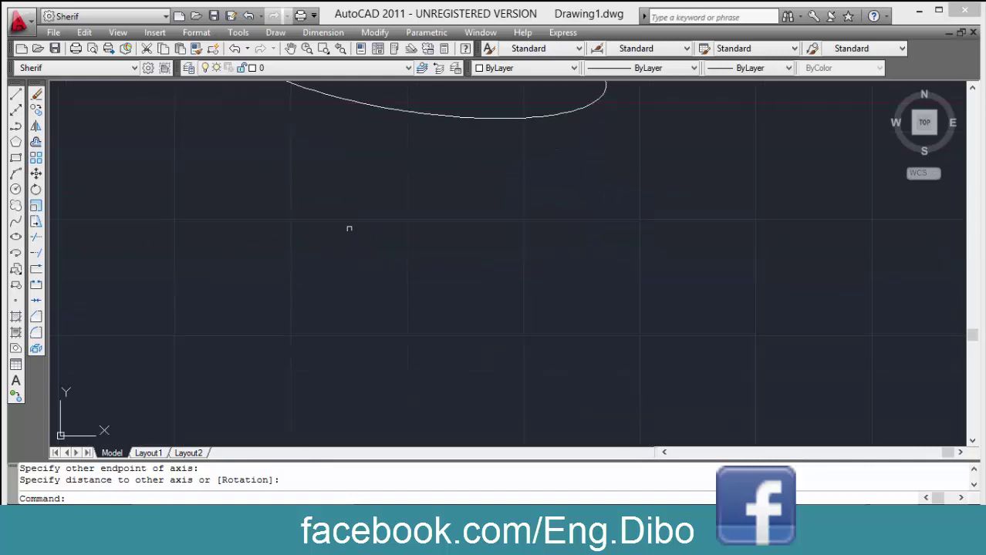
click(15, 239)
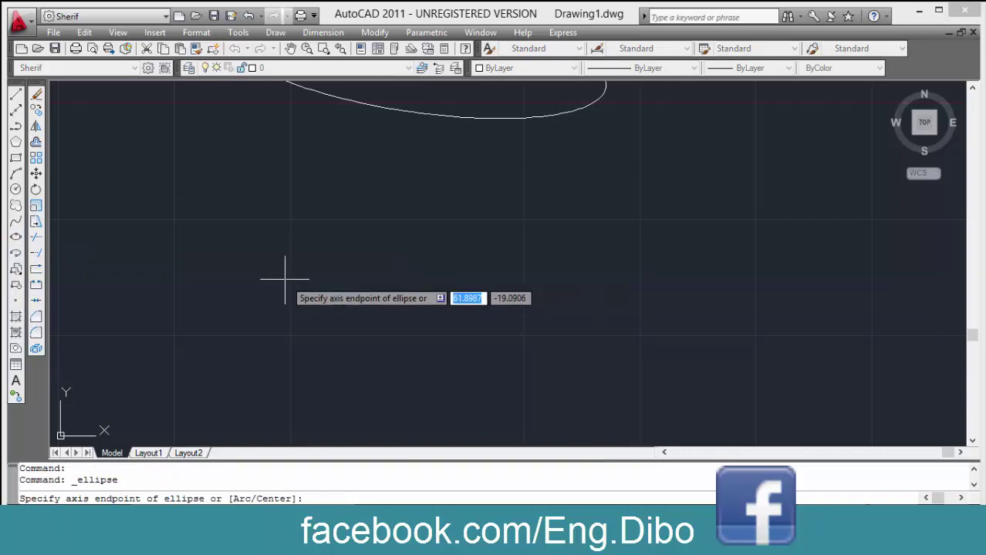
Draw a long horizontal ellipse from two axis endpoints and a short half-axis pick.
mouse_move(288, 281)
middle_down()
mouse_move(304, 348)
mouse_move(298, 255)
middle_up()
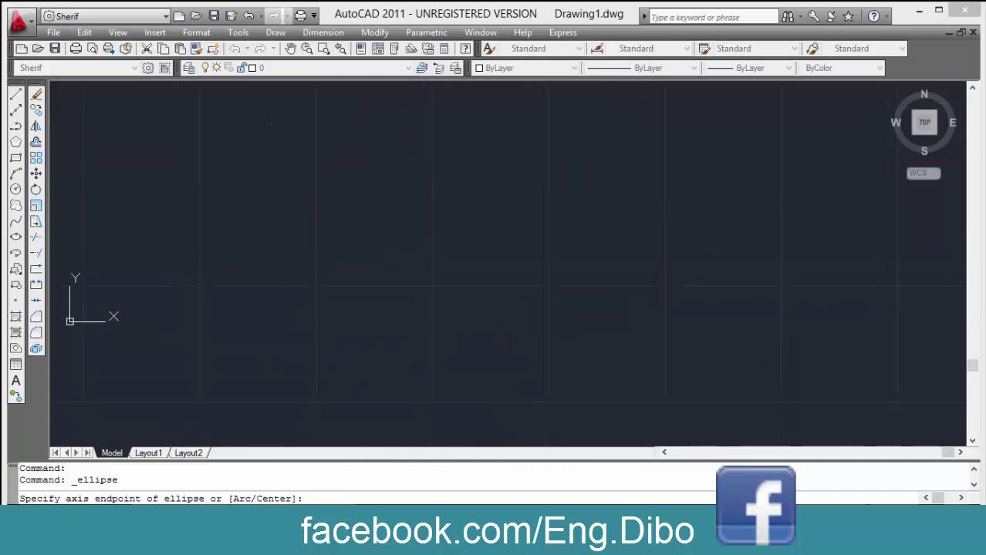
click(314, 285)
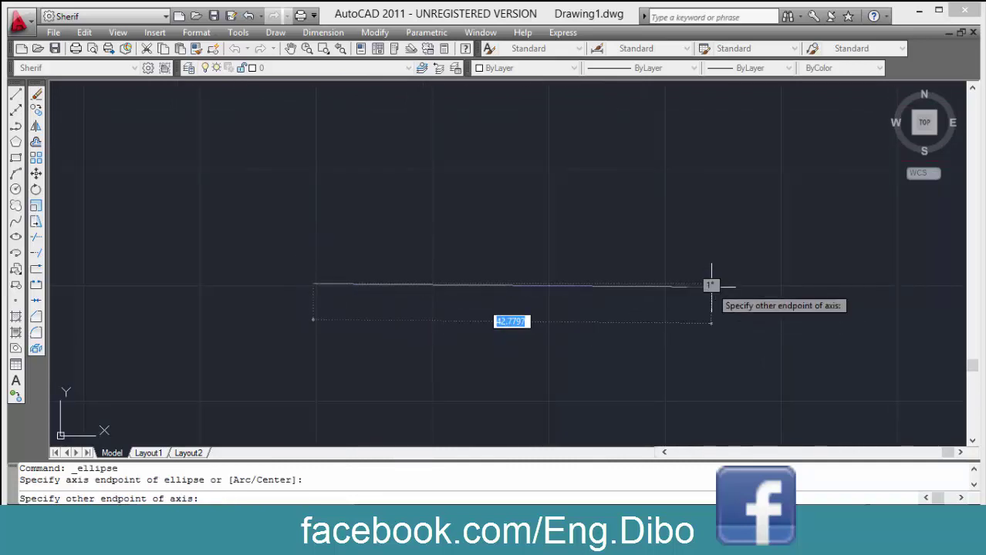
click(666, 284)
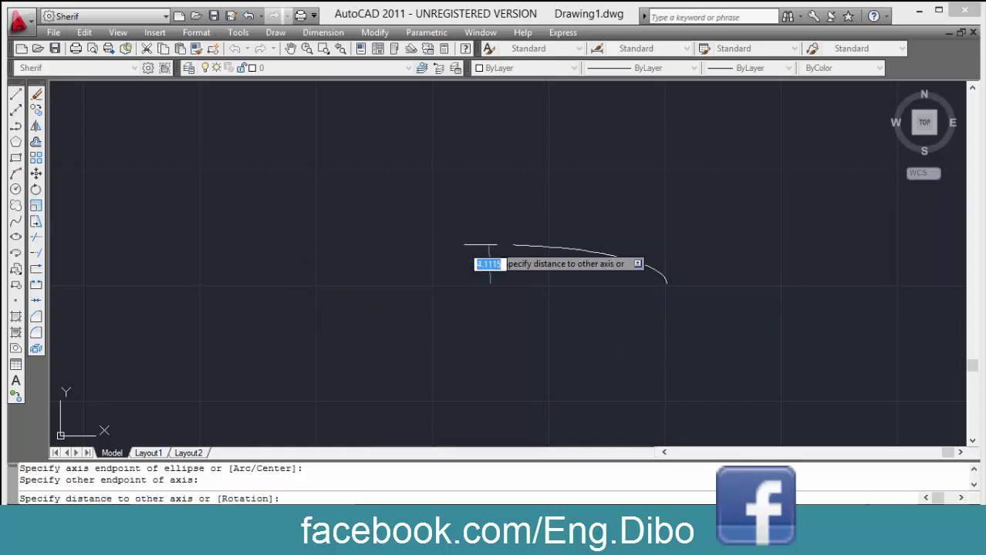
click(501, 246)
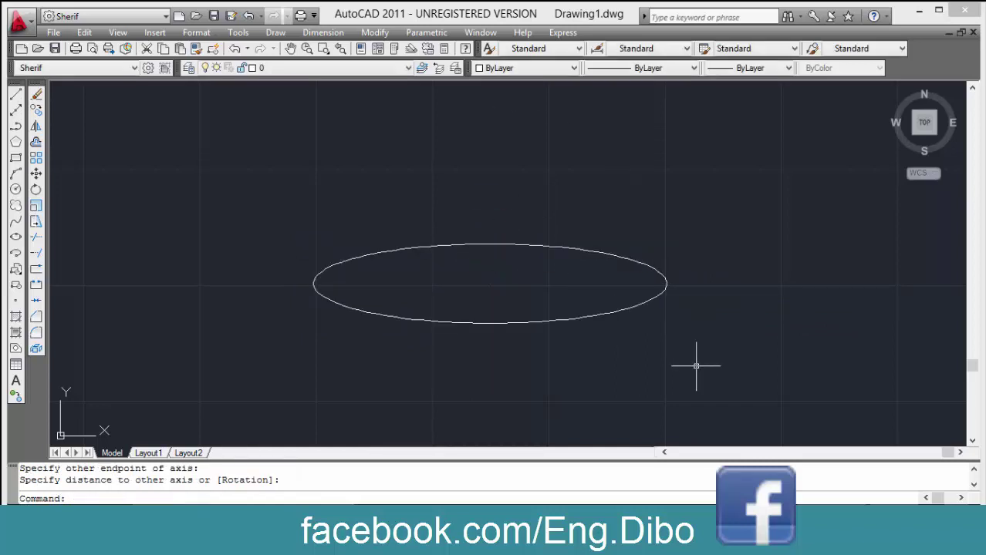
key(Return)
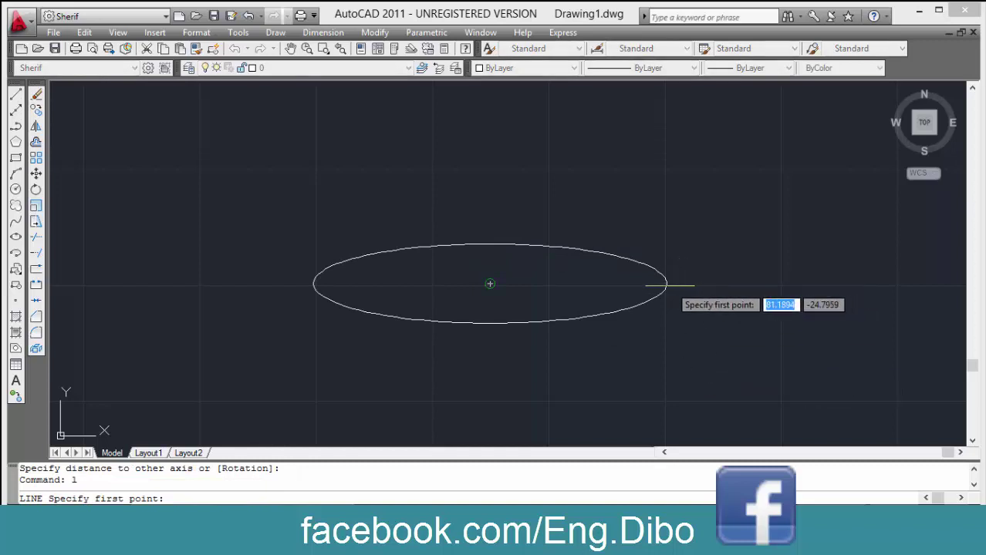
Draw a horizontal line along the ellipse's long axis, extending past both ends.
click(667, 285)
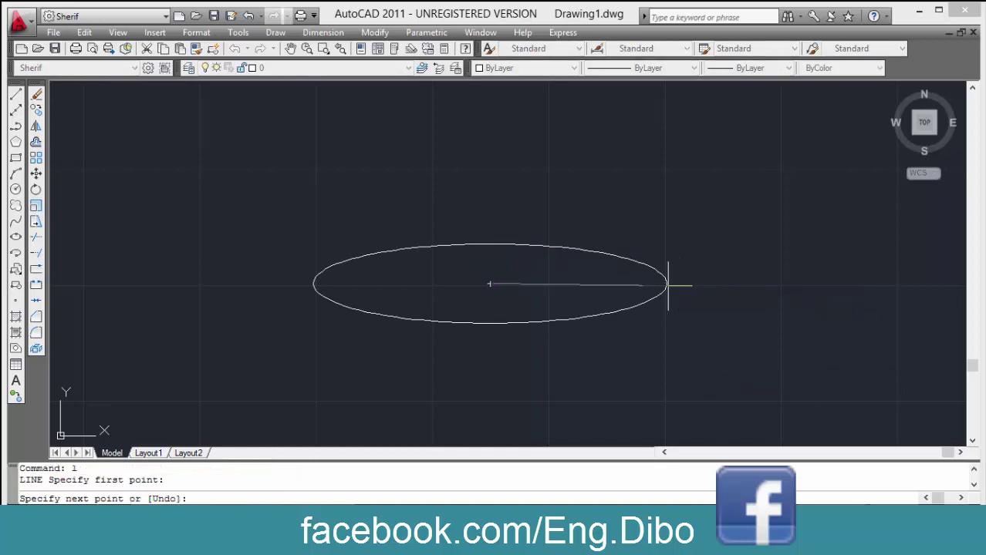
click(311, 283)
key(Return)
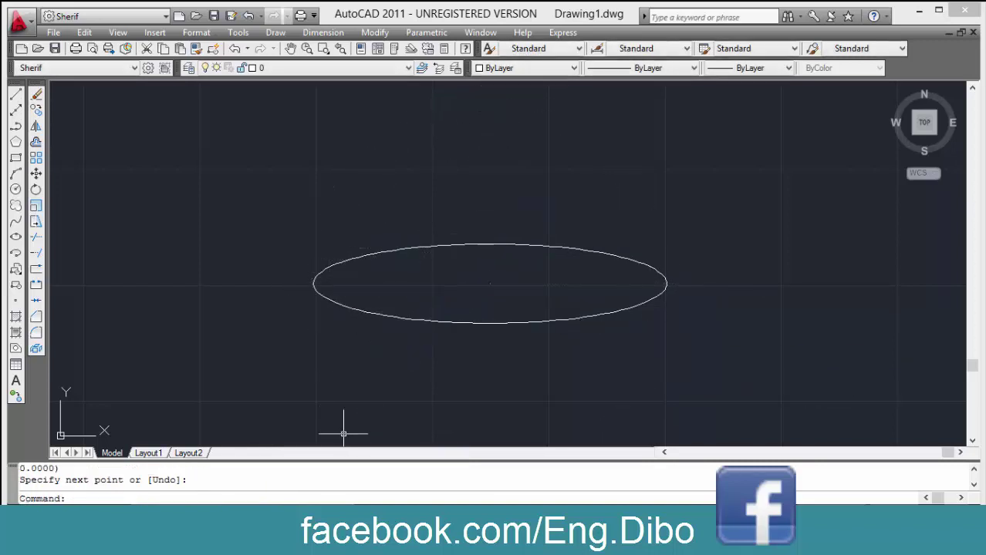
text(l)
key(Return)
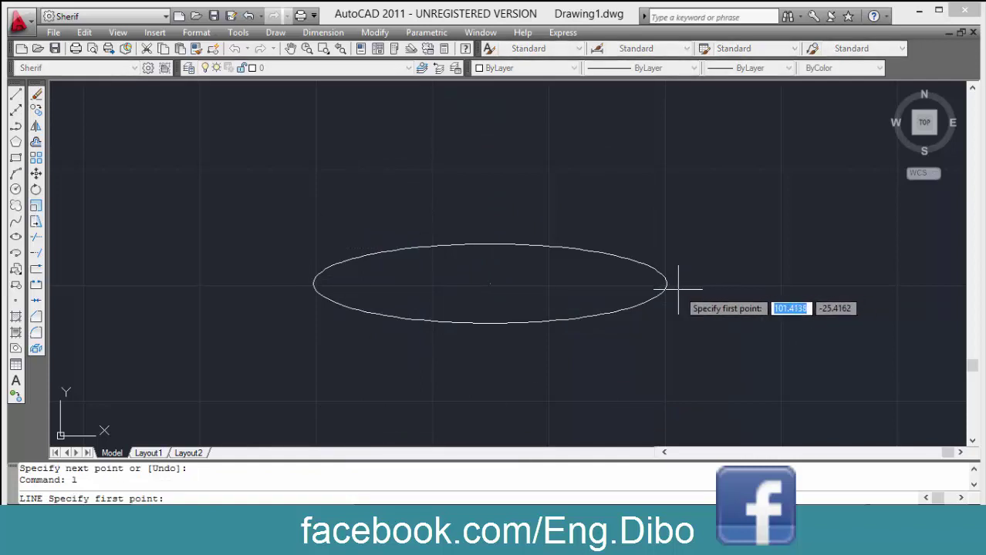
click(669, 286)
click(270, 286)
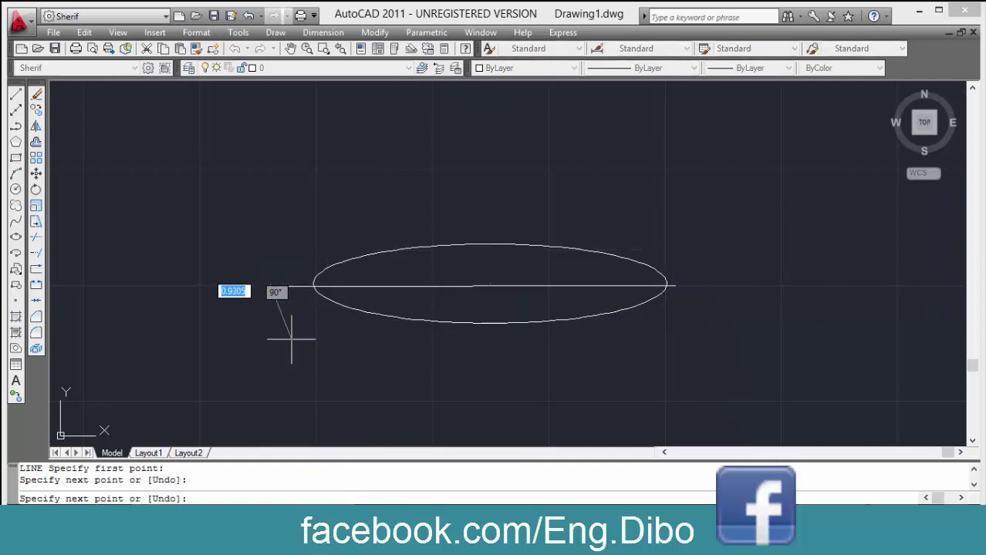
key(Return)
key(Return)
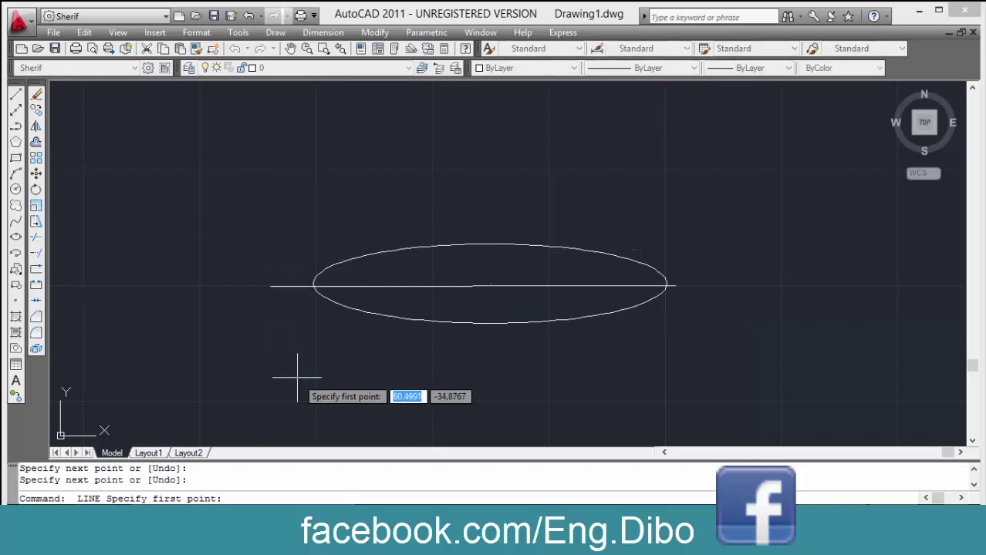
Draw a vertical line through the ellipse's centre and recentre the view.
click(488, 209)
click(488, 370)
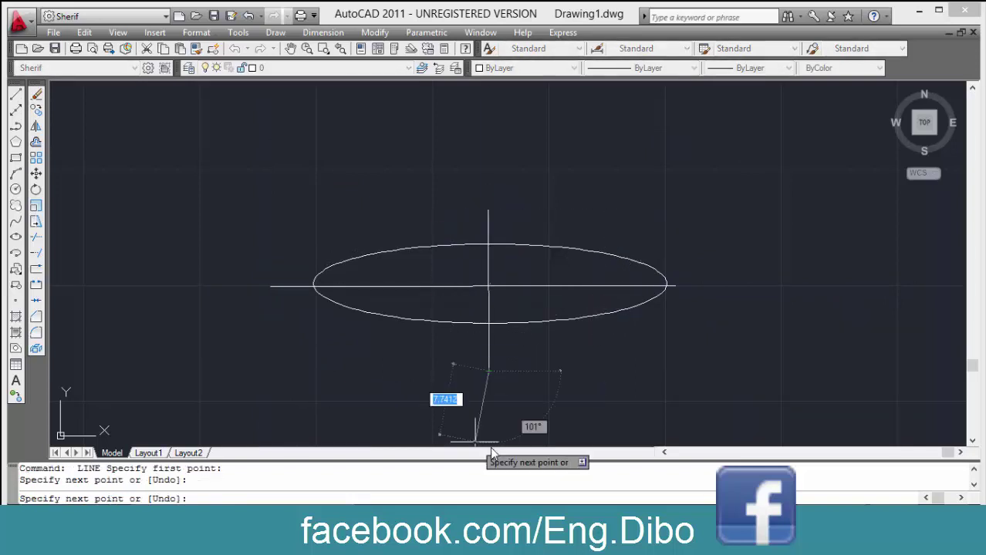
key(Return)
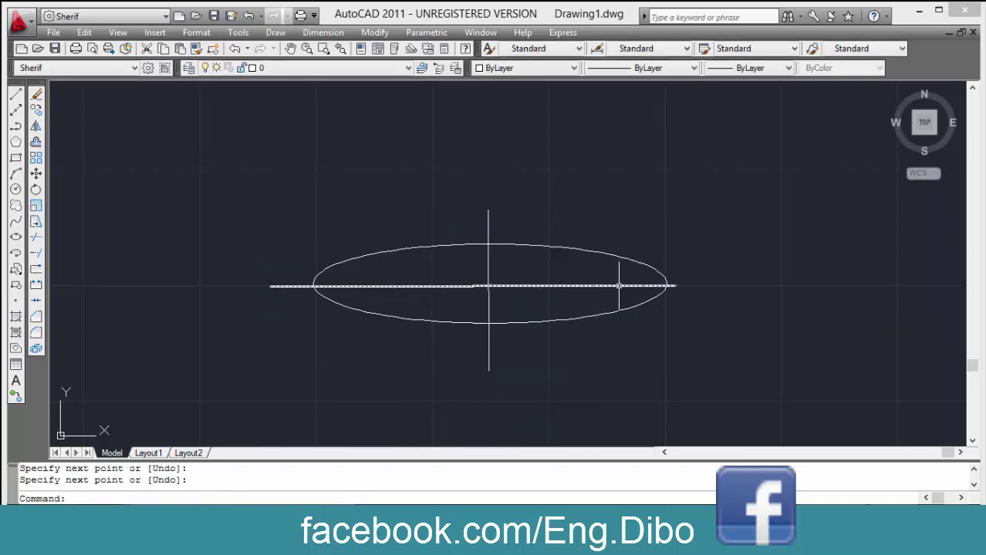
scroll(623, 286, up, 3)
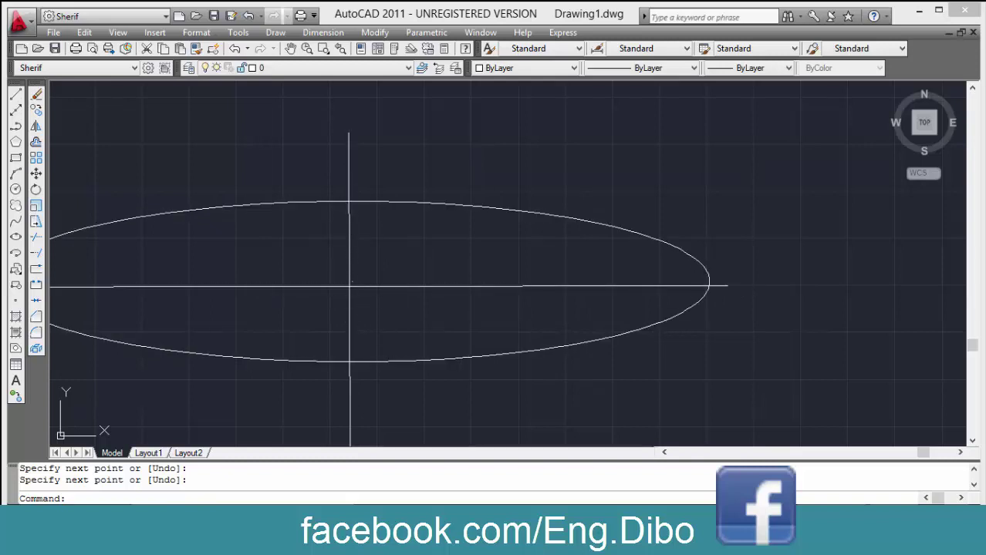
middle_drag(396, 286, 547, 272)
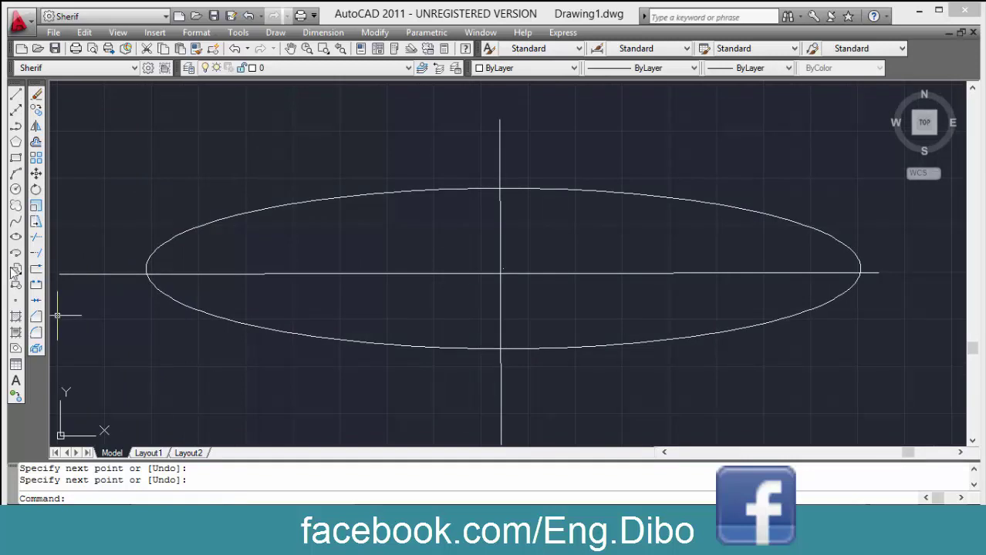
Draw a flat ellipse spanning the first one's full width, directly beneath it.
click(15, 236)
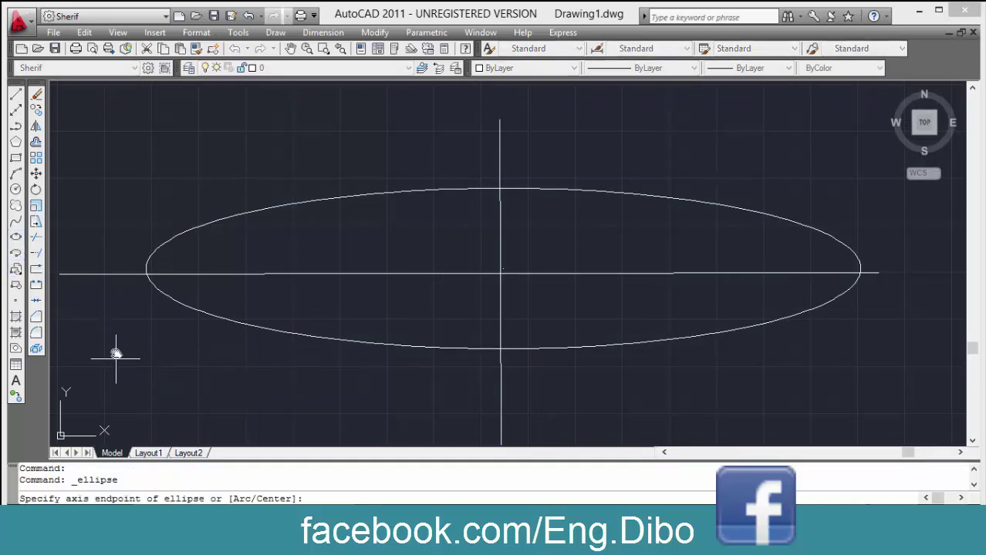
middle_drag(114, 353, 115, 202)
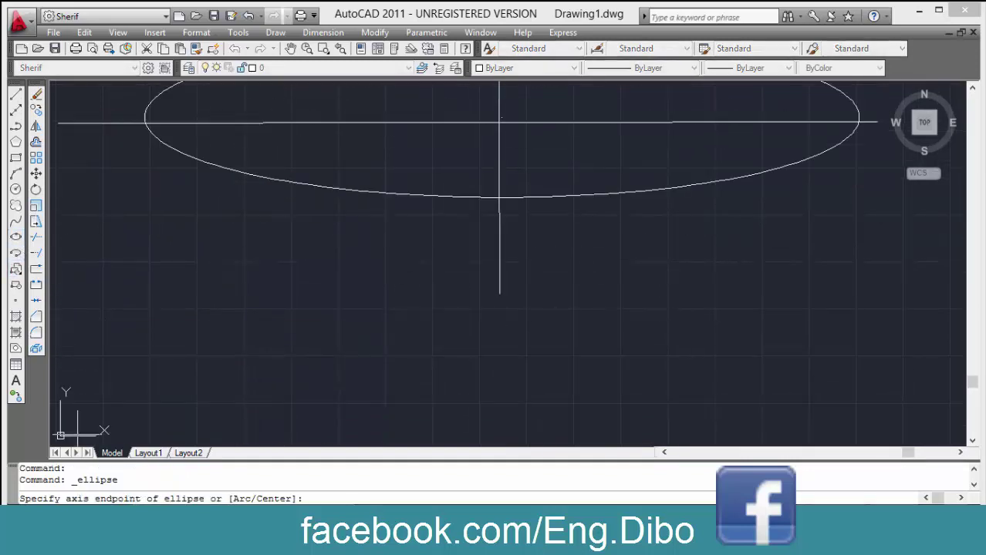
click(156, 315)
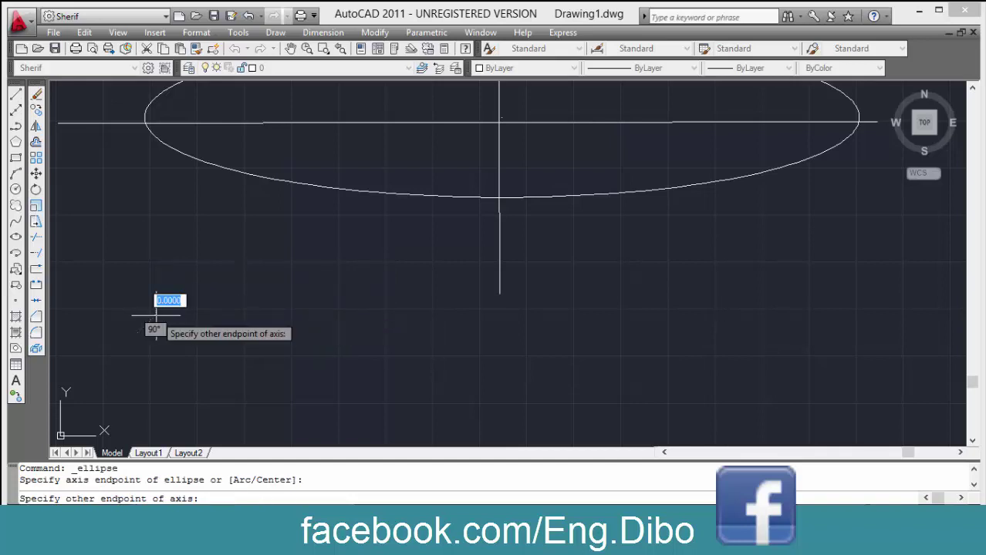
click(867, 312)
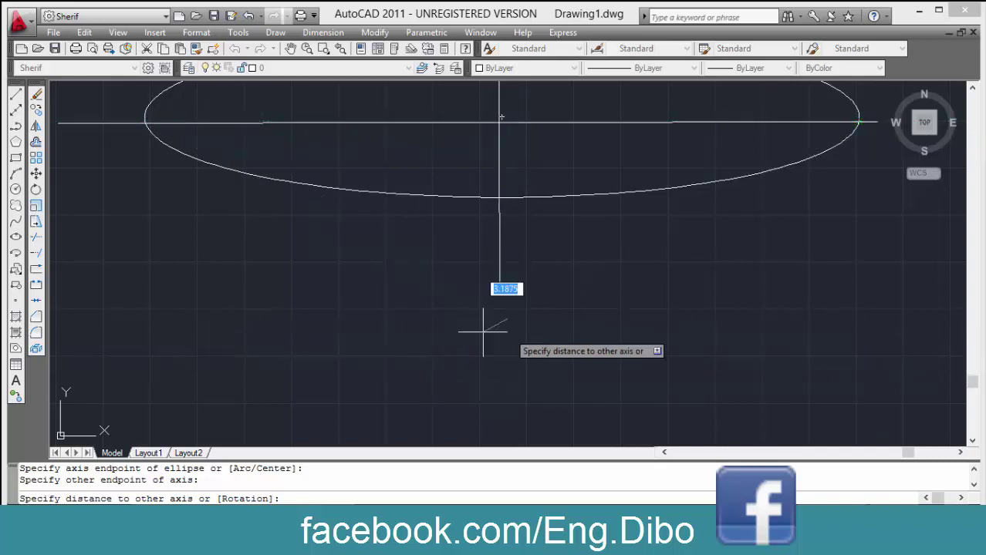
middle_drag(473, 348, 473, 297)
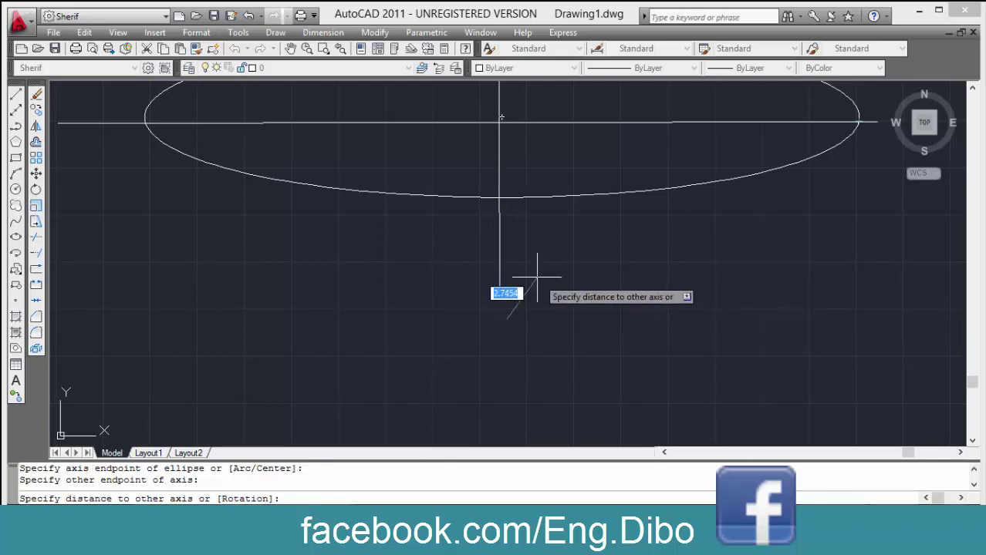
click(502, 395)
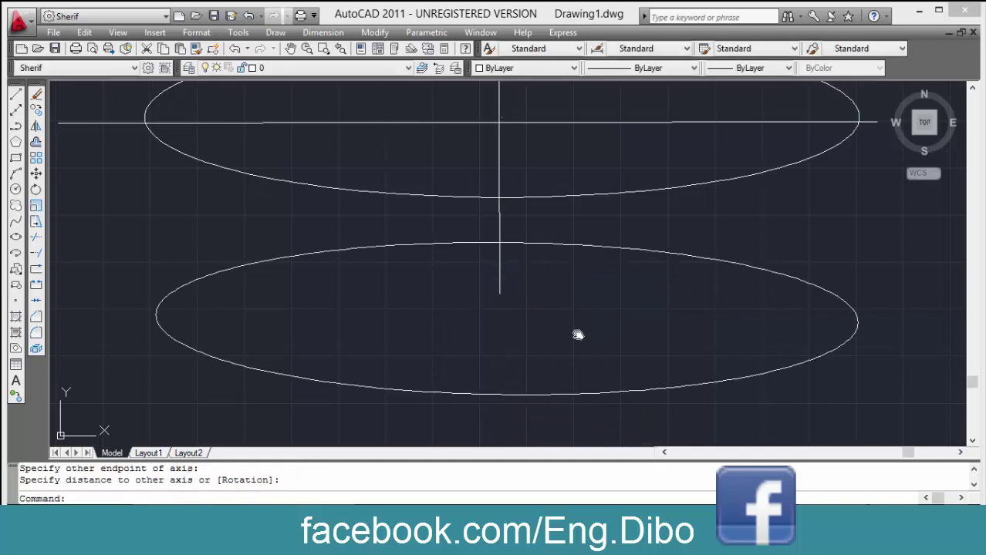
mouse_move(577, 335)
middle_down()
mouse_move(563, 330)
mouse_move(563, 403)
middle_up()
Pan the view to open empty space left of the two ellipses.
click(109, 195)
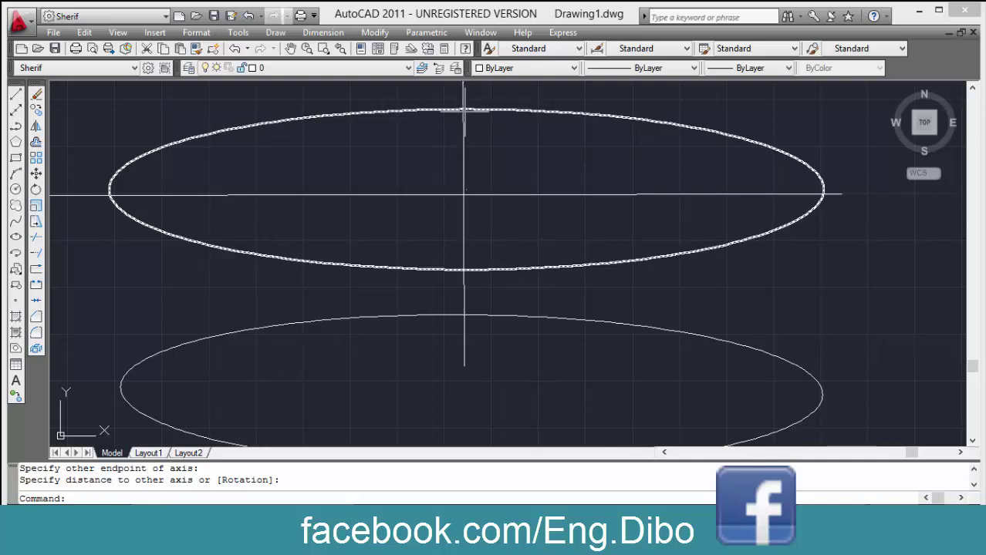
middle_drag(462, 286, 482, 214)
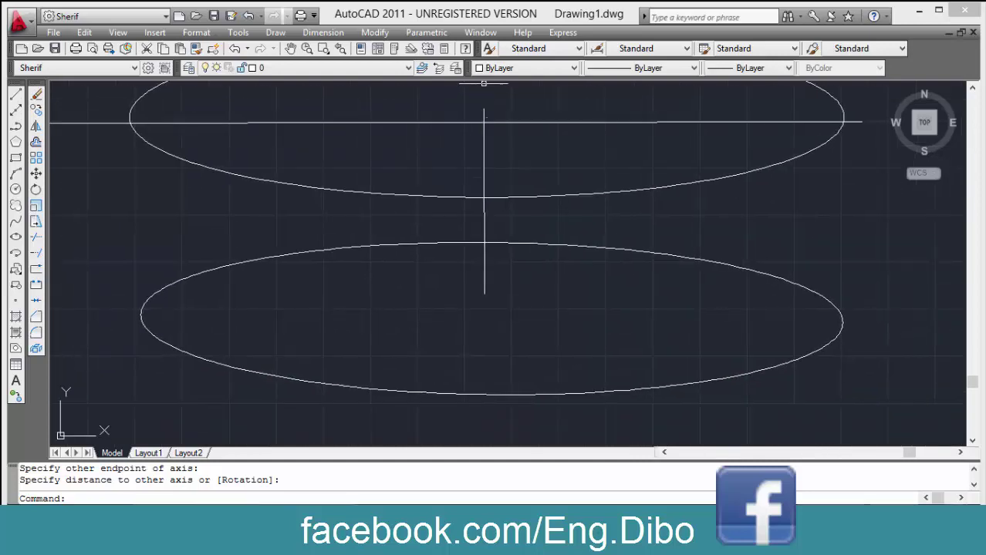
middle_drag(428, 314, 429, 404)
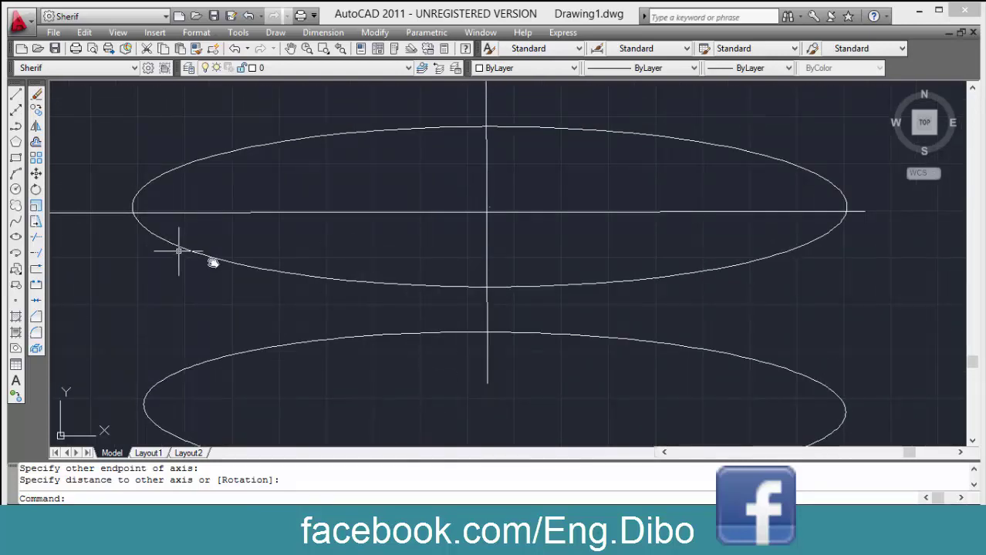
mouse_move(213, 263)
middle_down()
mouse_move(202, 282)
mouse_move(549, 337)
middle_up()
click(17, 238)
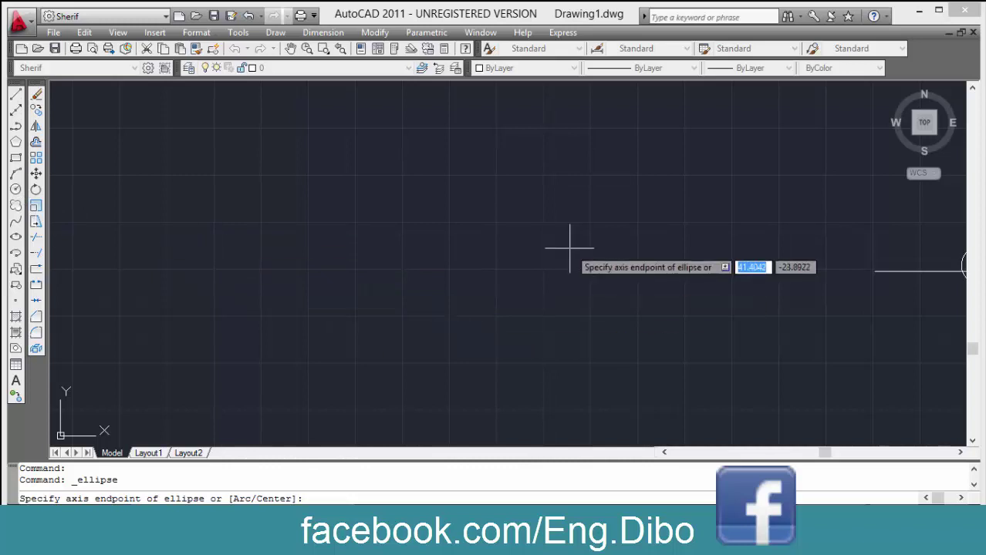
middle_drag(568, 235, 121, 158)
middle_drag(710, 181, 458, 230)
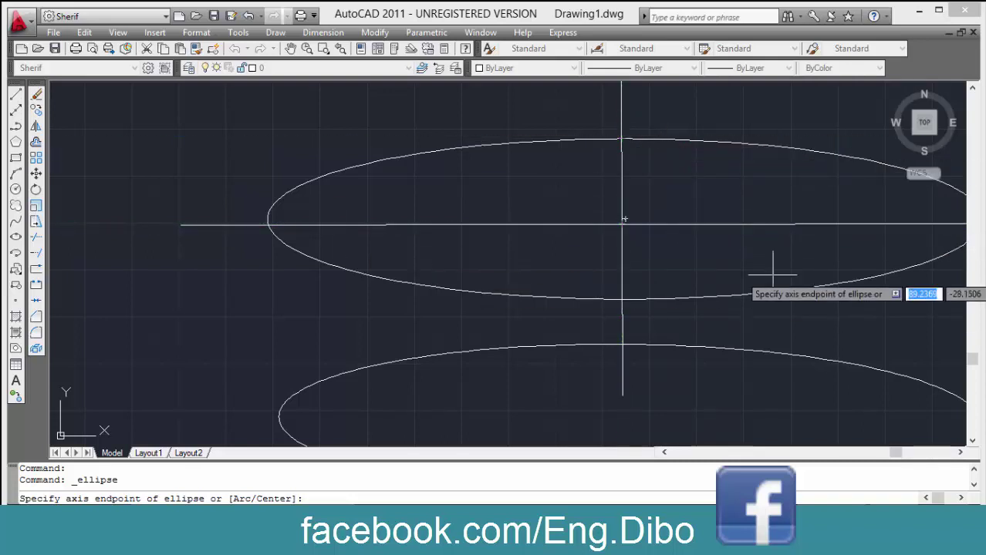
middle_drag(213, 336, 526, 288)
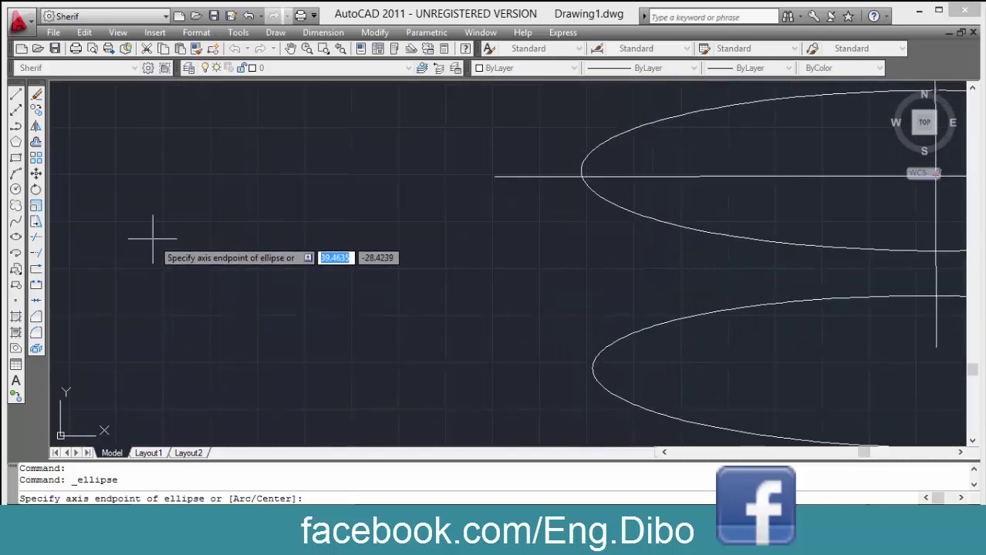
Draw a third flat ellipse by its centre, axis endpoint and short half-axis.
text(c)
key(Return)
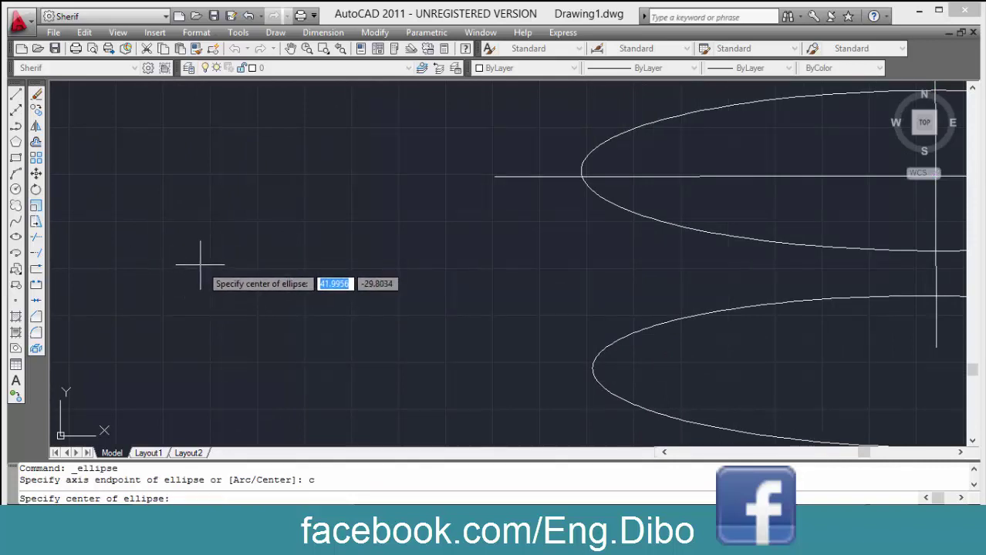
click(207, 220)
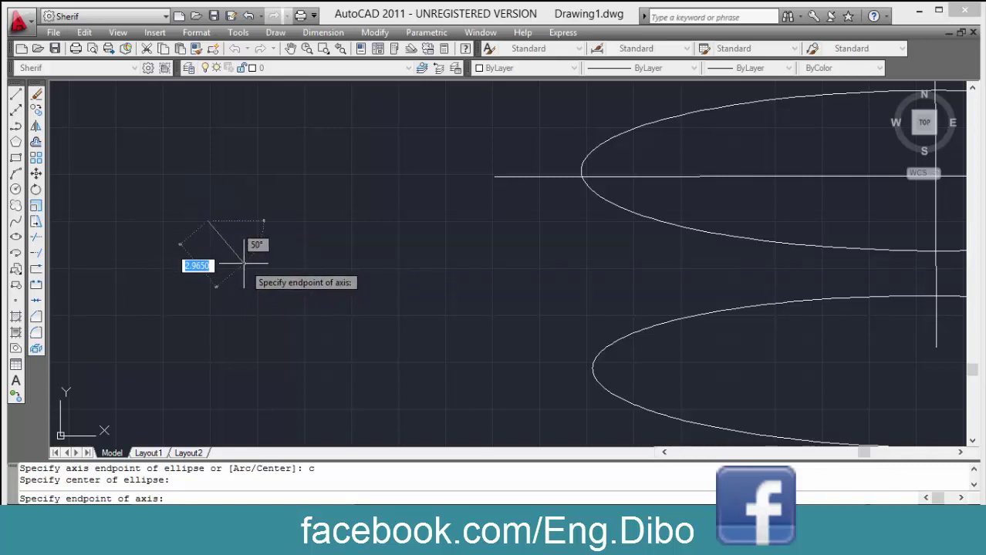
click(404, 220)
click(208, 183)
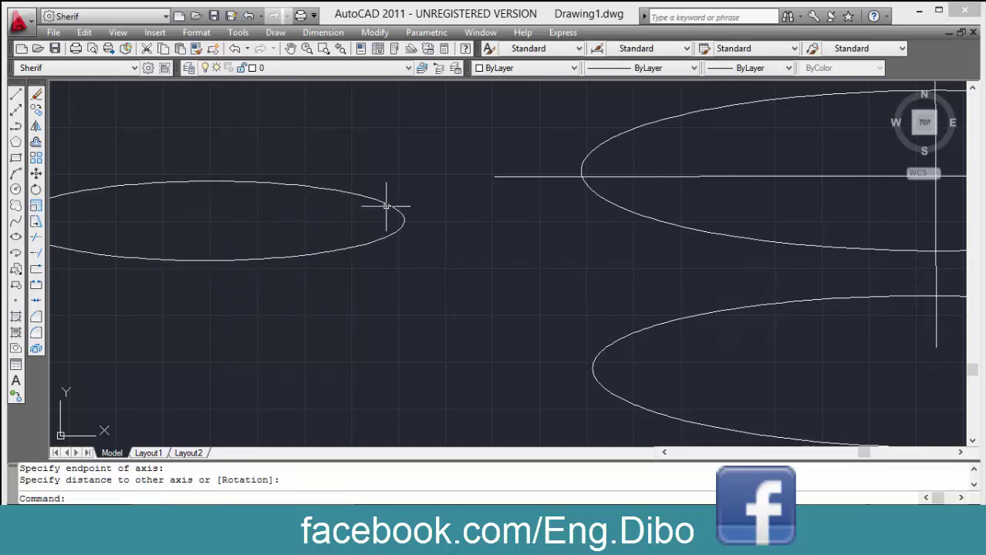
middle_drag(204, 357, 242, 303)
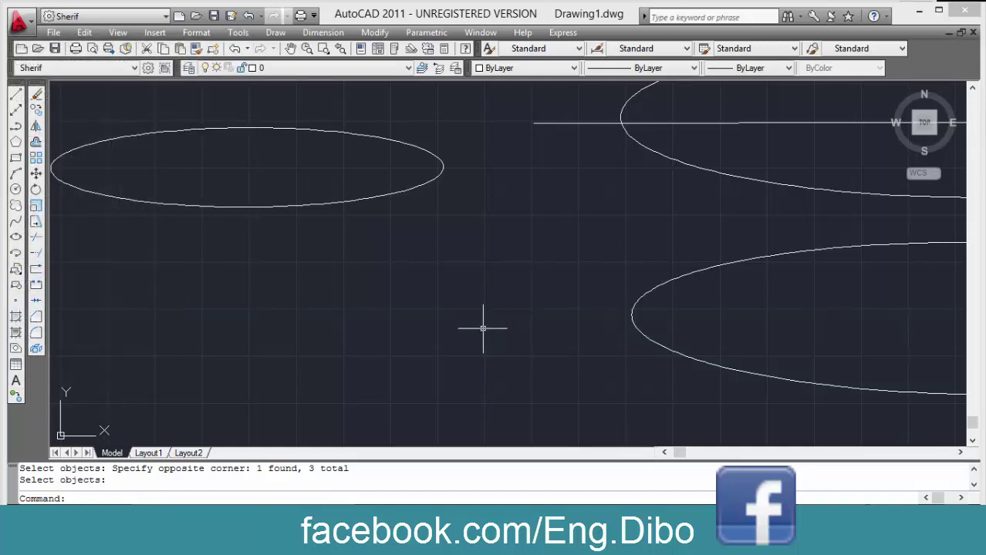
text(po)
Place four point markers in the open area below the left ellipse.
key(Return)
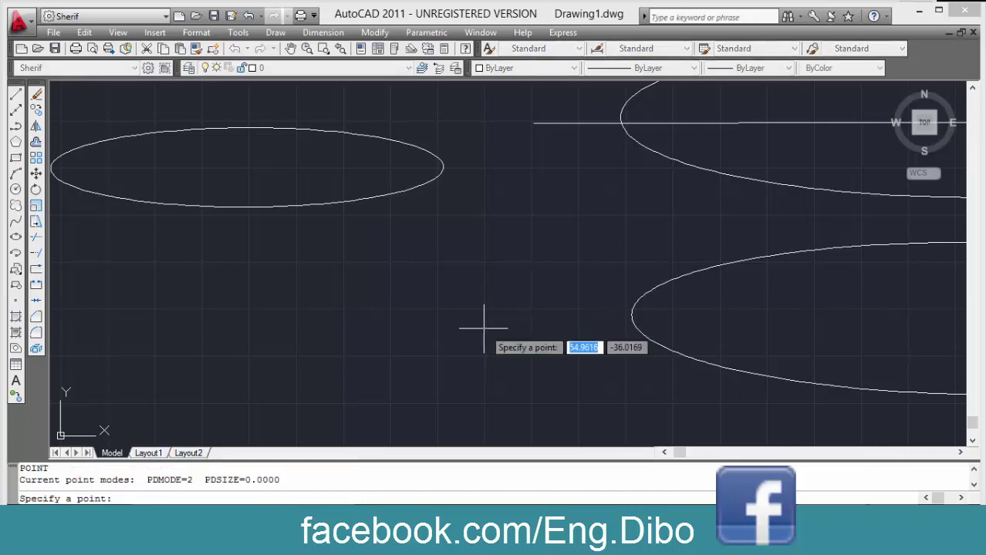
click(207, 282)
click(289, 291)
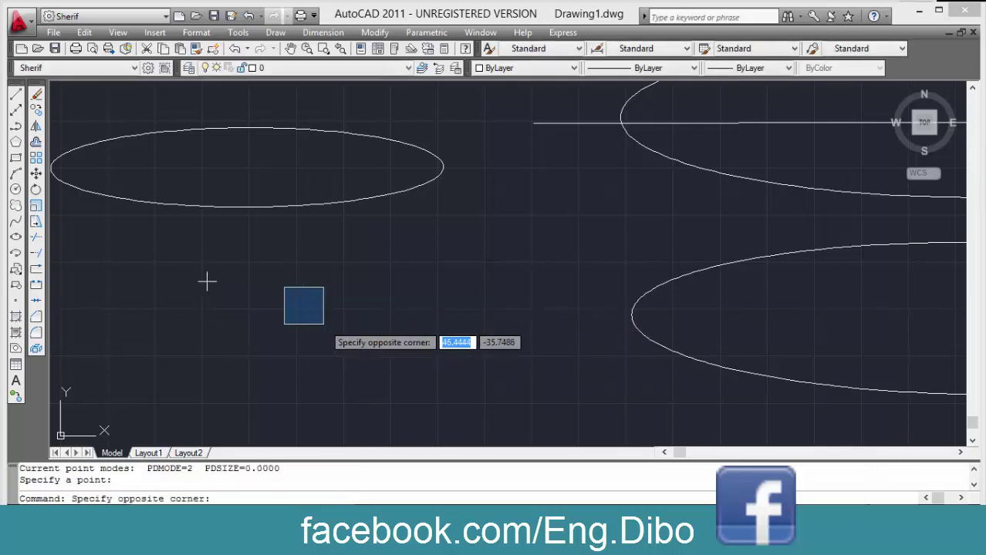
click(287, 293)
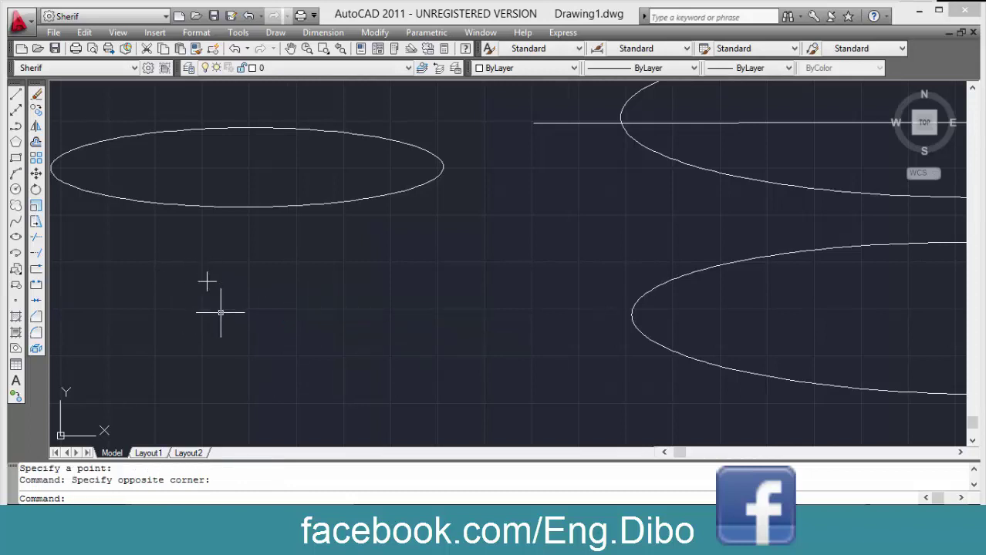
key(Return)
click(262, 289)
key(Return)
click(423, 262)
key(Return)
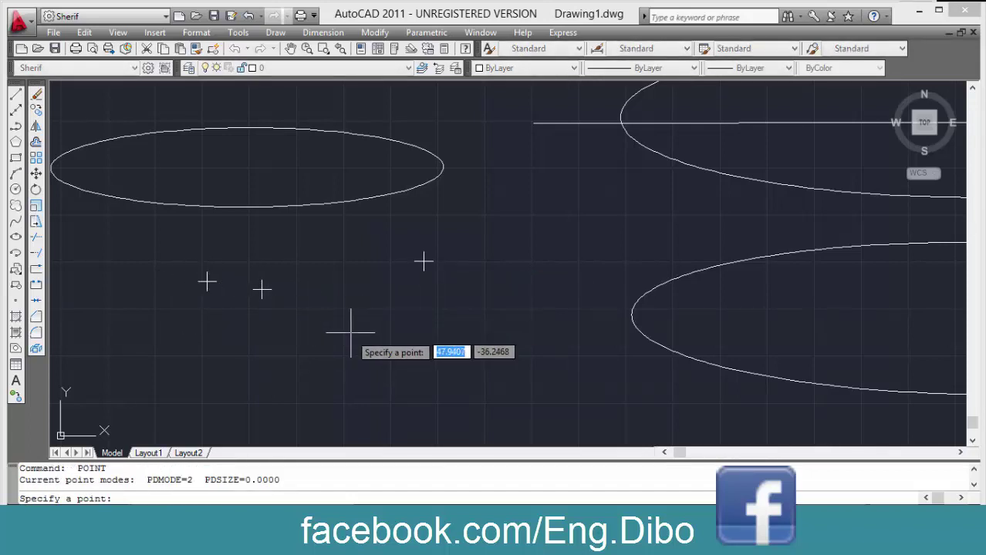
click(332, 335)
key(Return)
key(Escape)
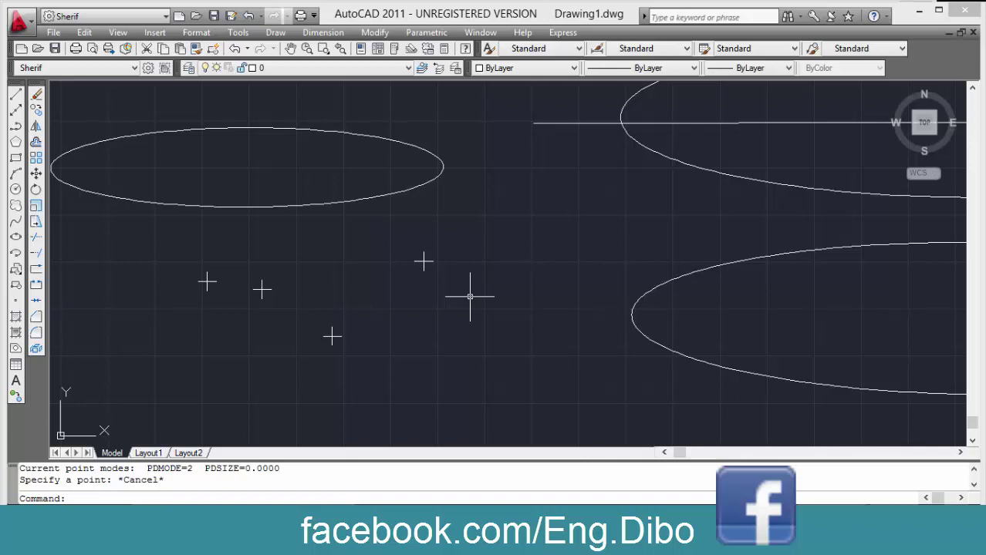
With Ortho on, draw short horizontal and vertical lines crossing right of the points.
key(l)
key(Return)
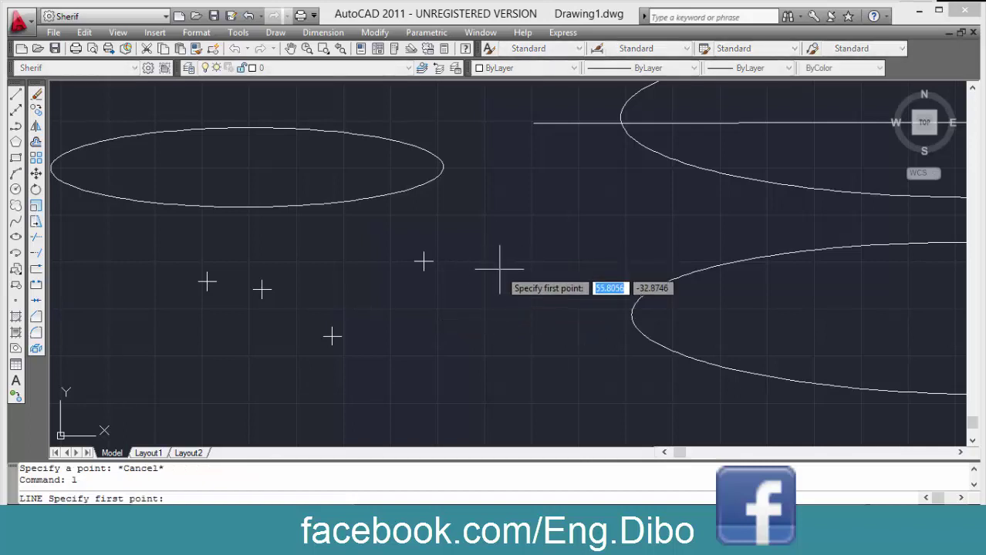
click(423, 262)
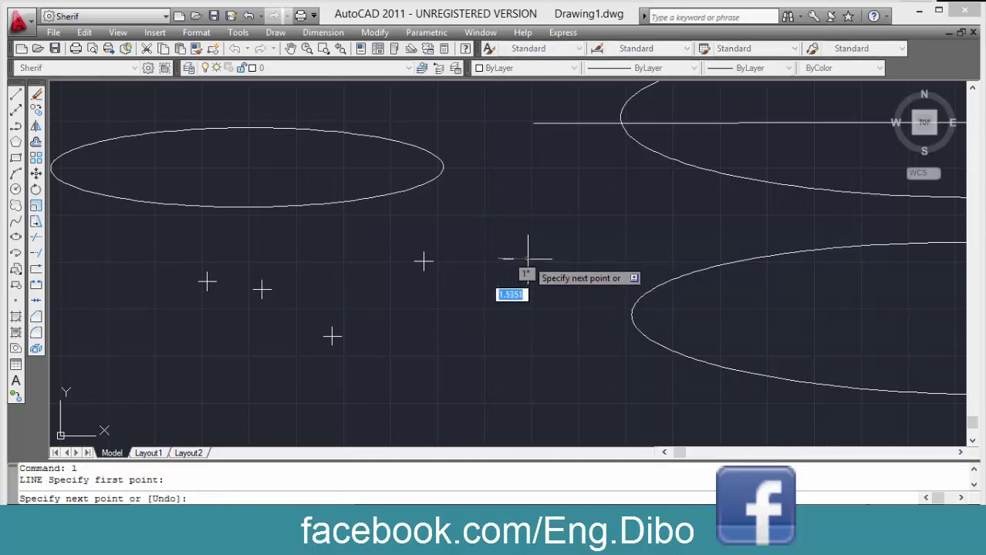
key(F8)
key(Return)
key(Return)
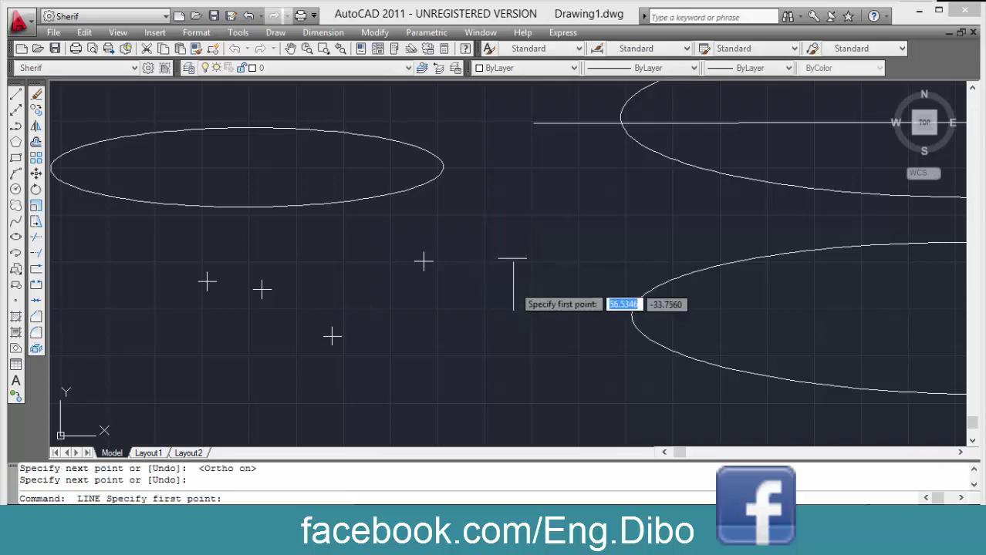
click(512, 262)
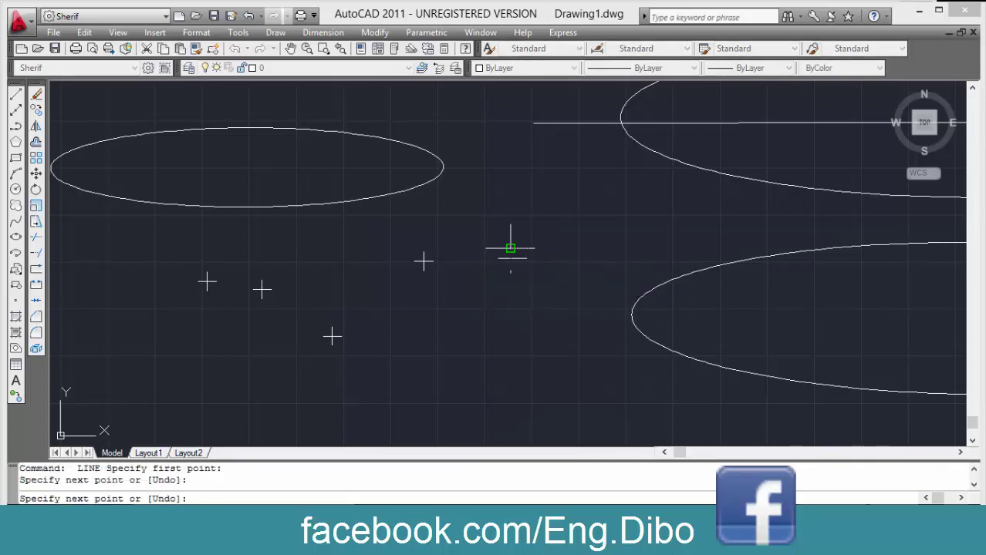
key(Return)
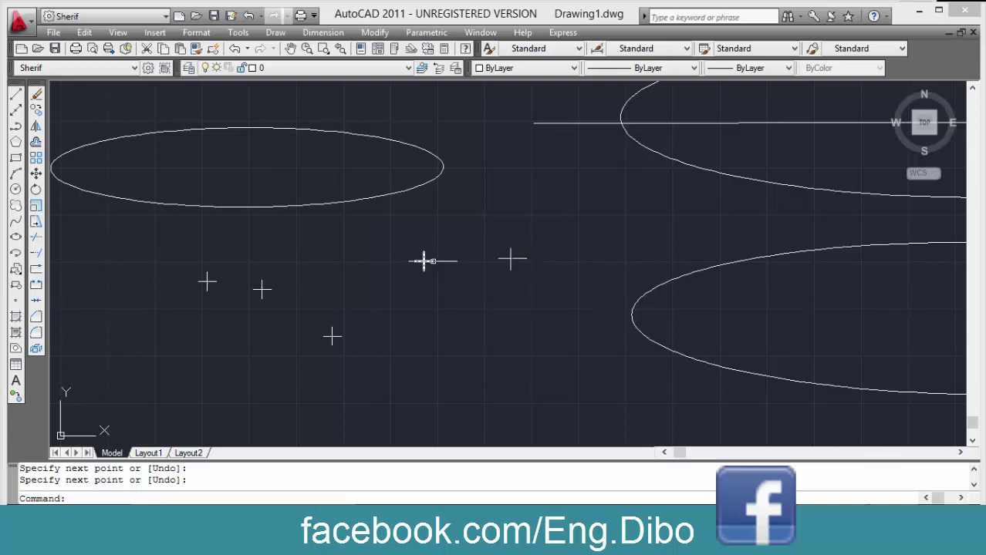
text(p)
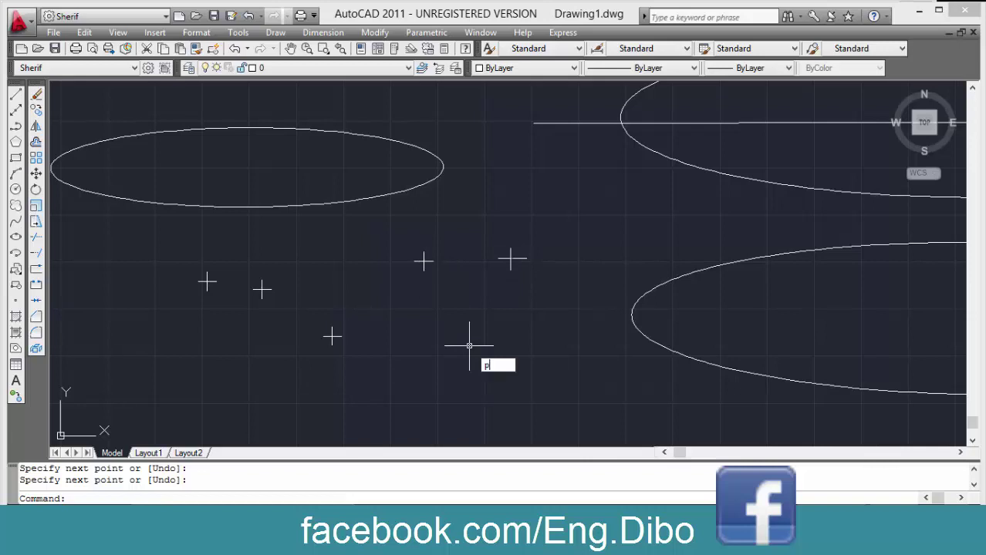
text(d)
text(mode)
key(Return)
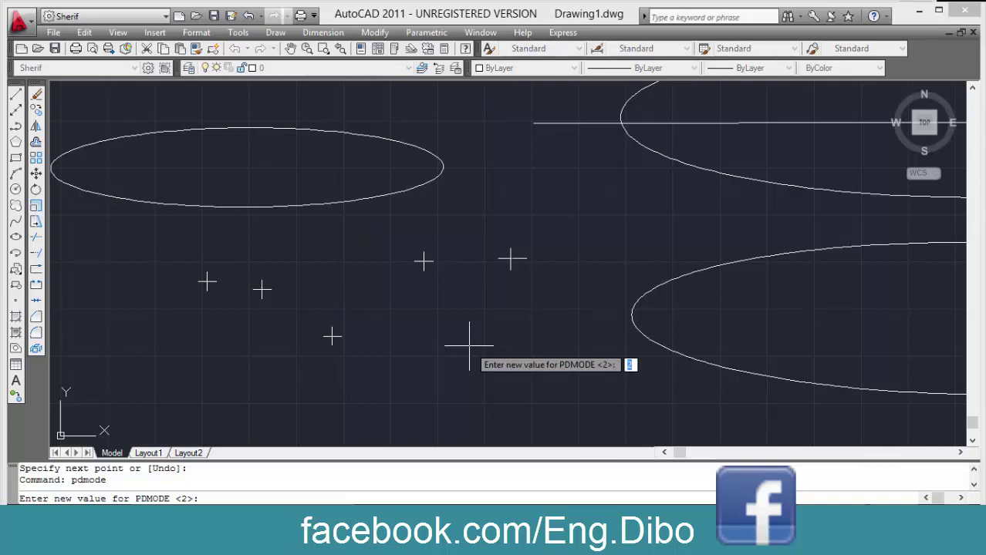
text(3)
key(Return)
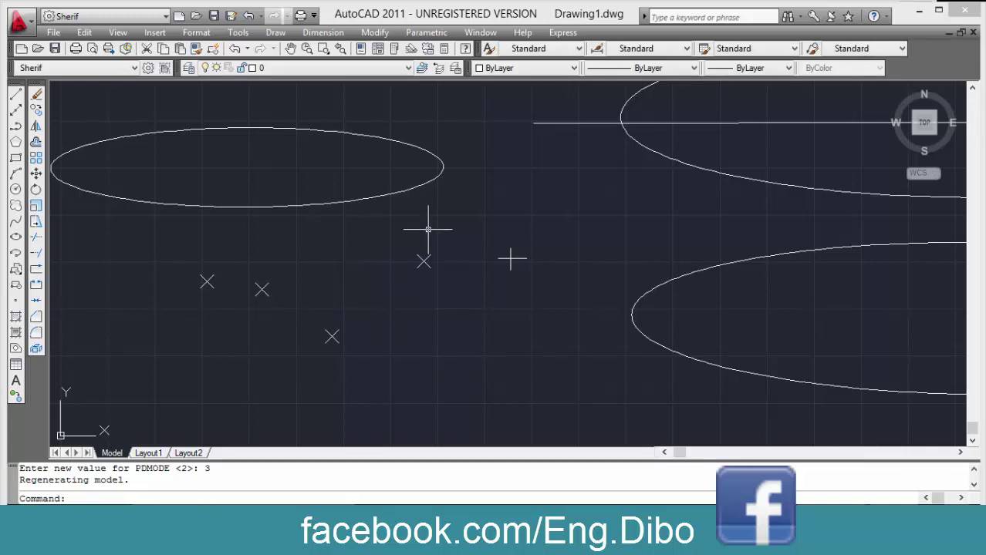
key(Return)
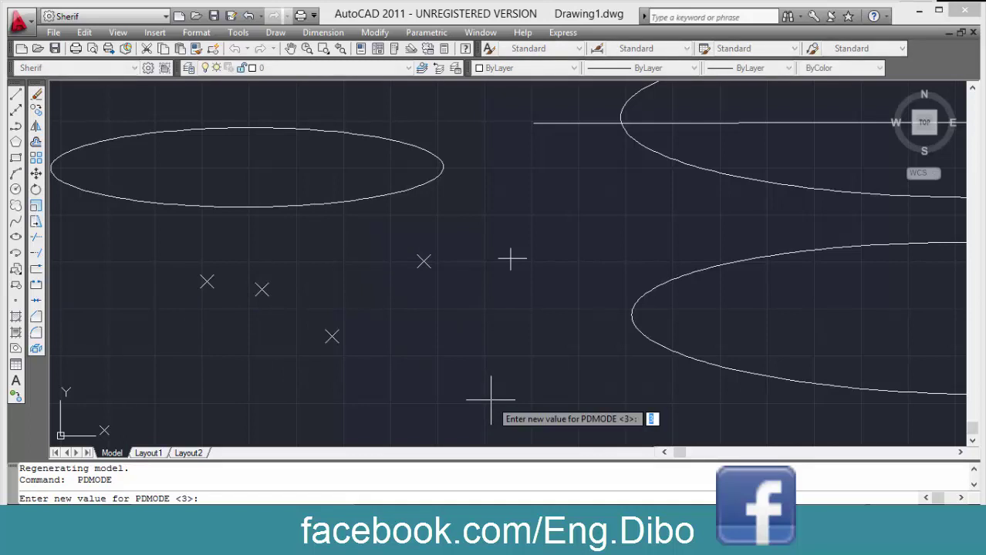
text(2)
key(Return)
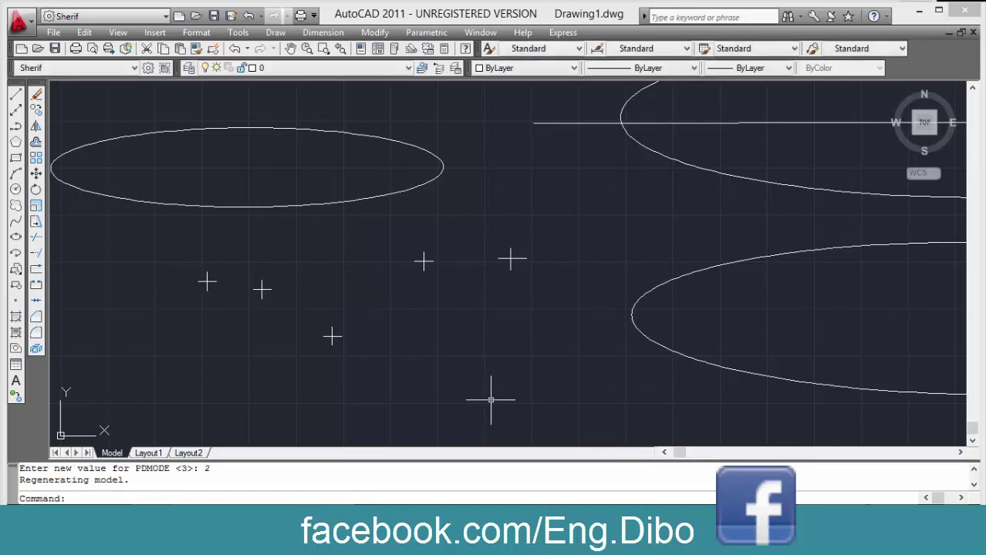
key(Return)
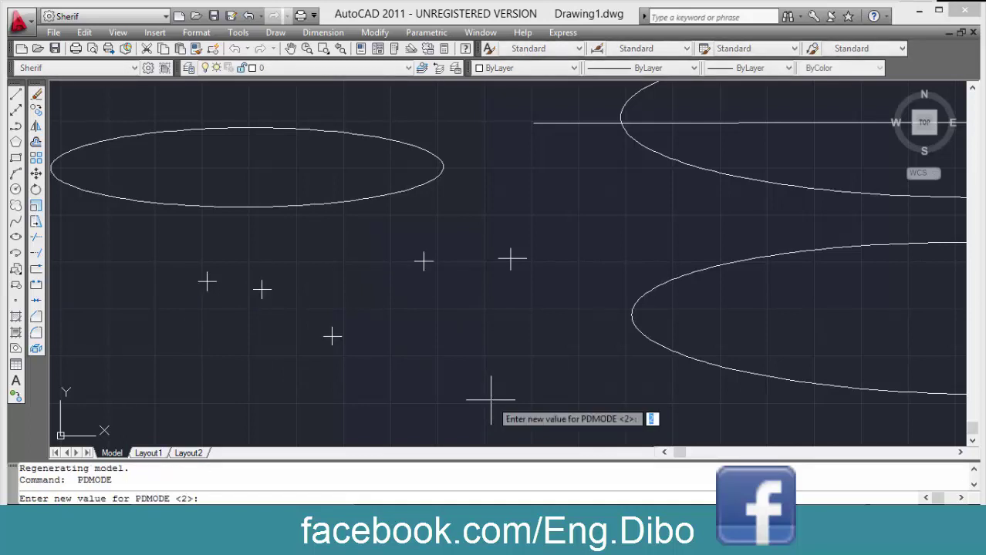
text(4)
key(Return)
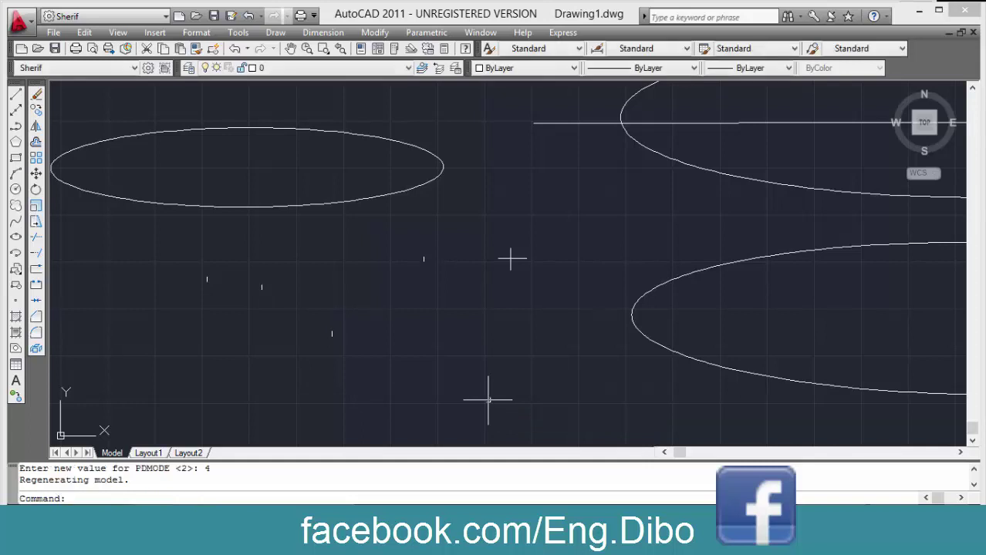
key(Return)
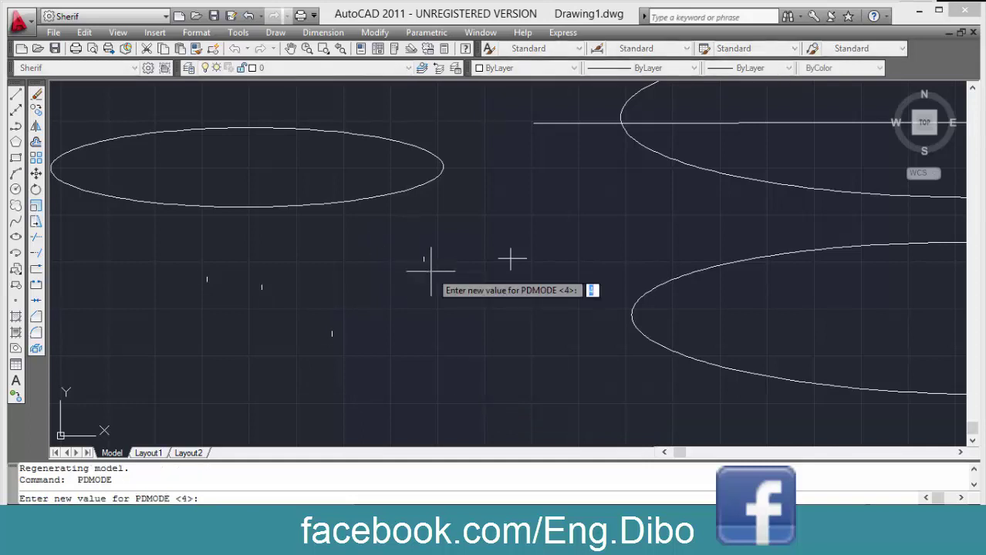
text(1)
key(Return)
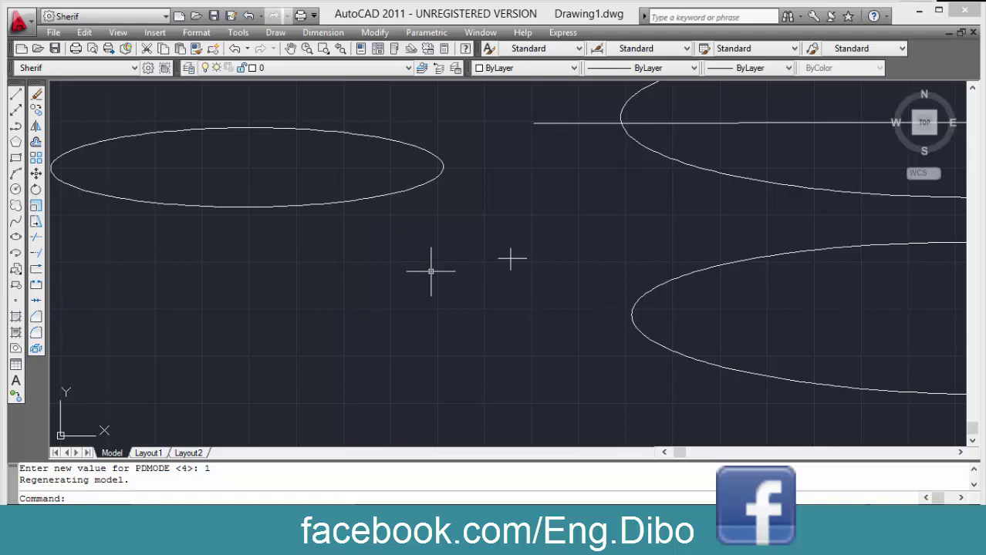
key(Return)
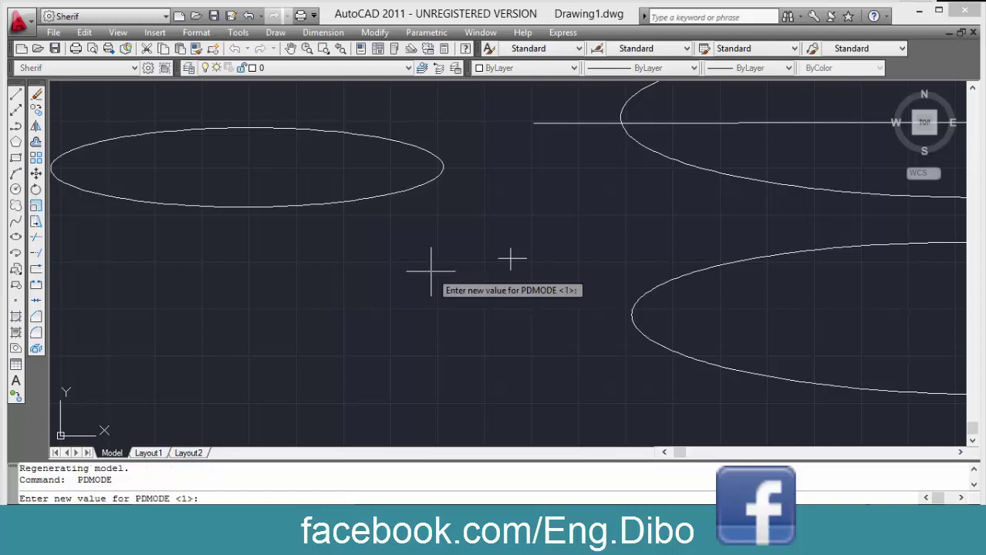
text(2)
key(Return)
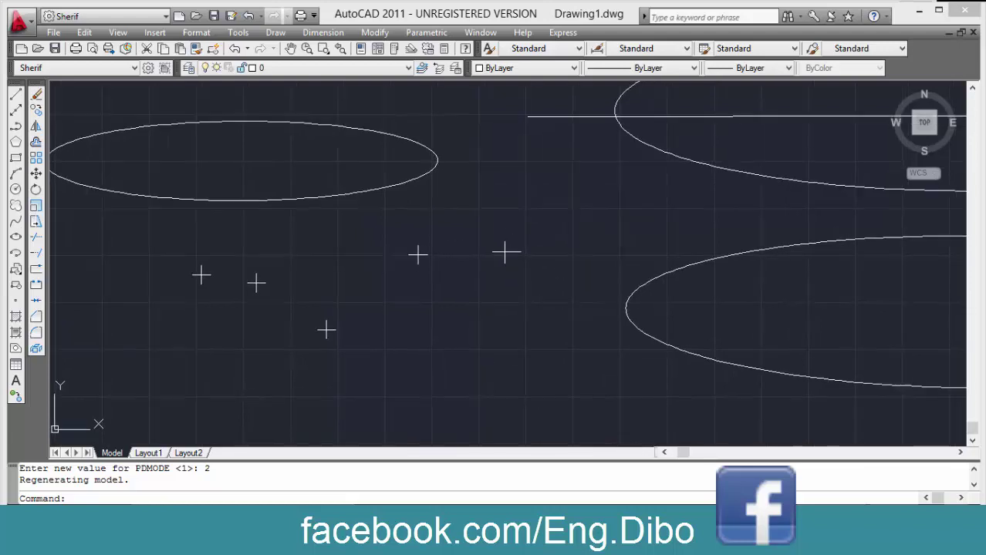
Set PDSIZE to 1, then to 3, enlarging the point markers.
text(pd)
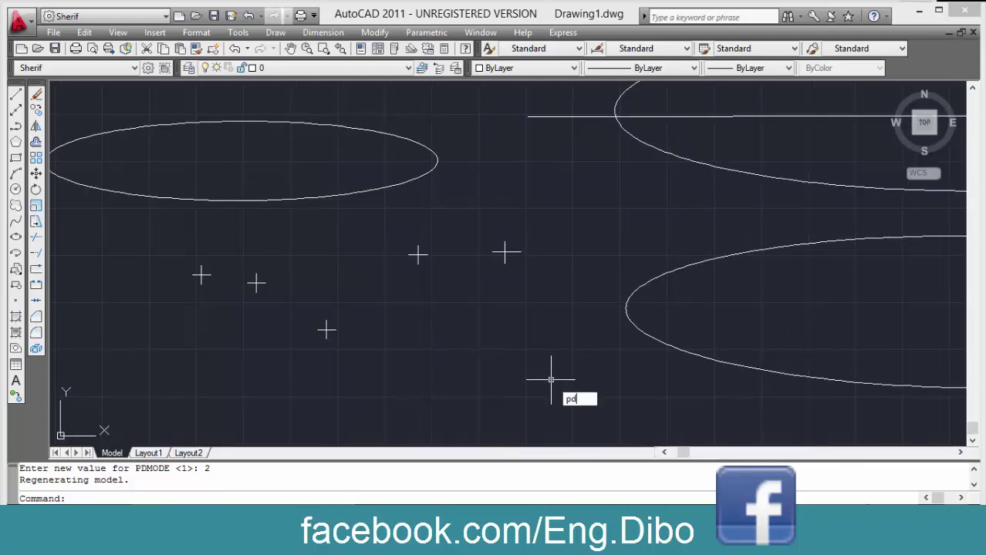
text(size)
key(Return)
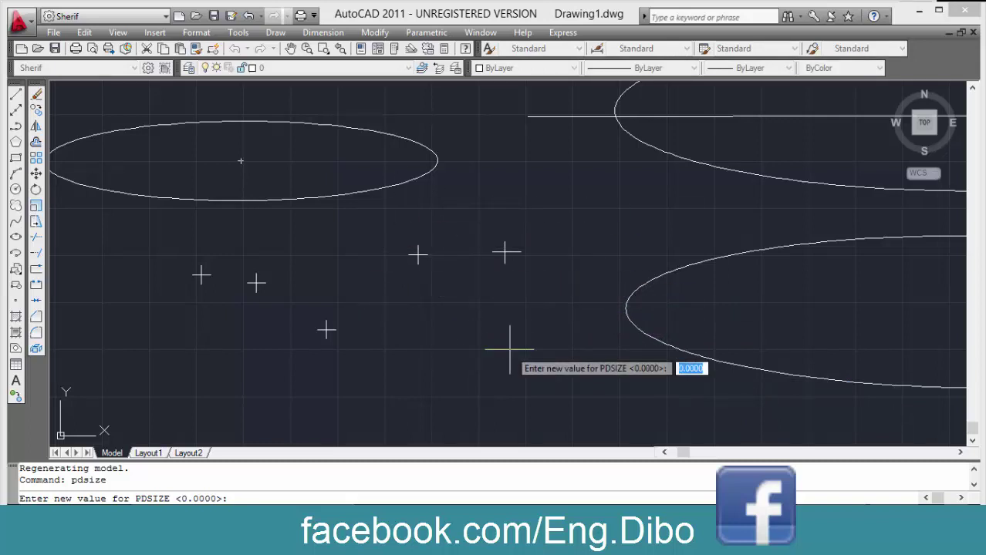
text(1)
key(Return)
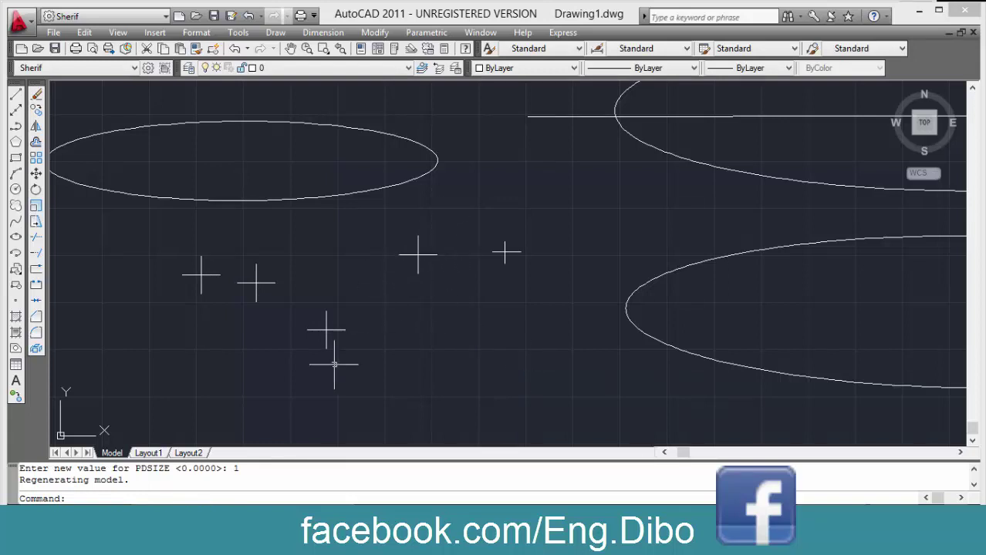
key(Return)
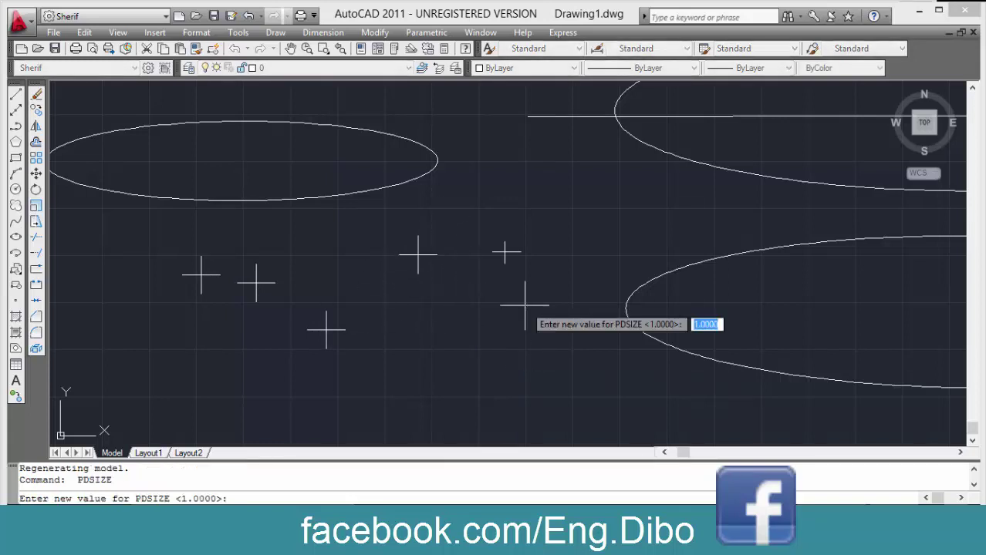
text(3)
key(Return)
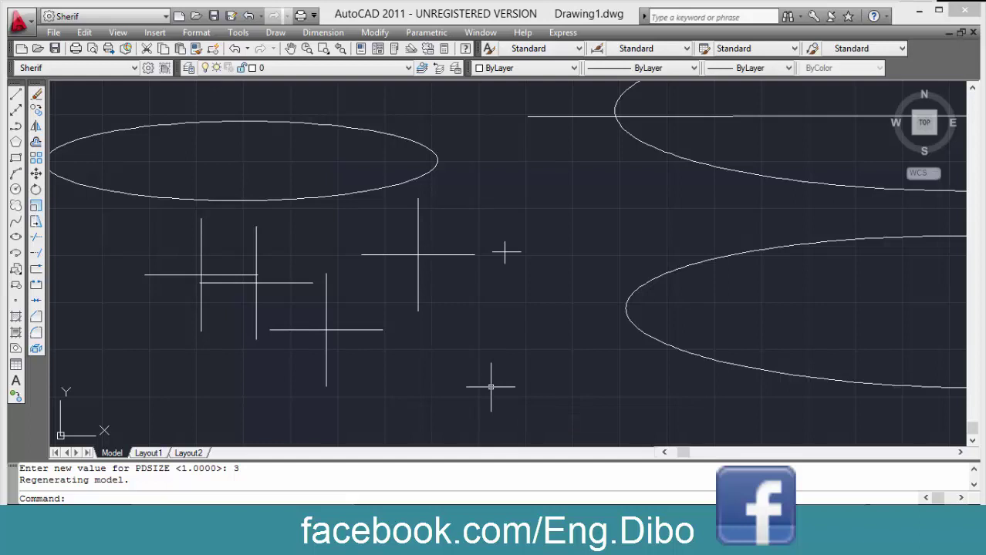
key(Escape)
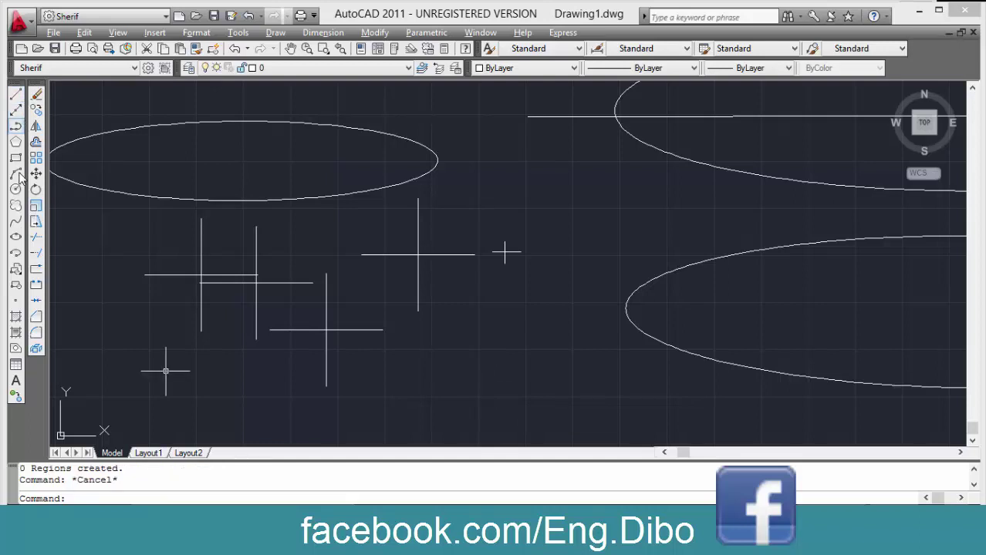